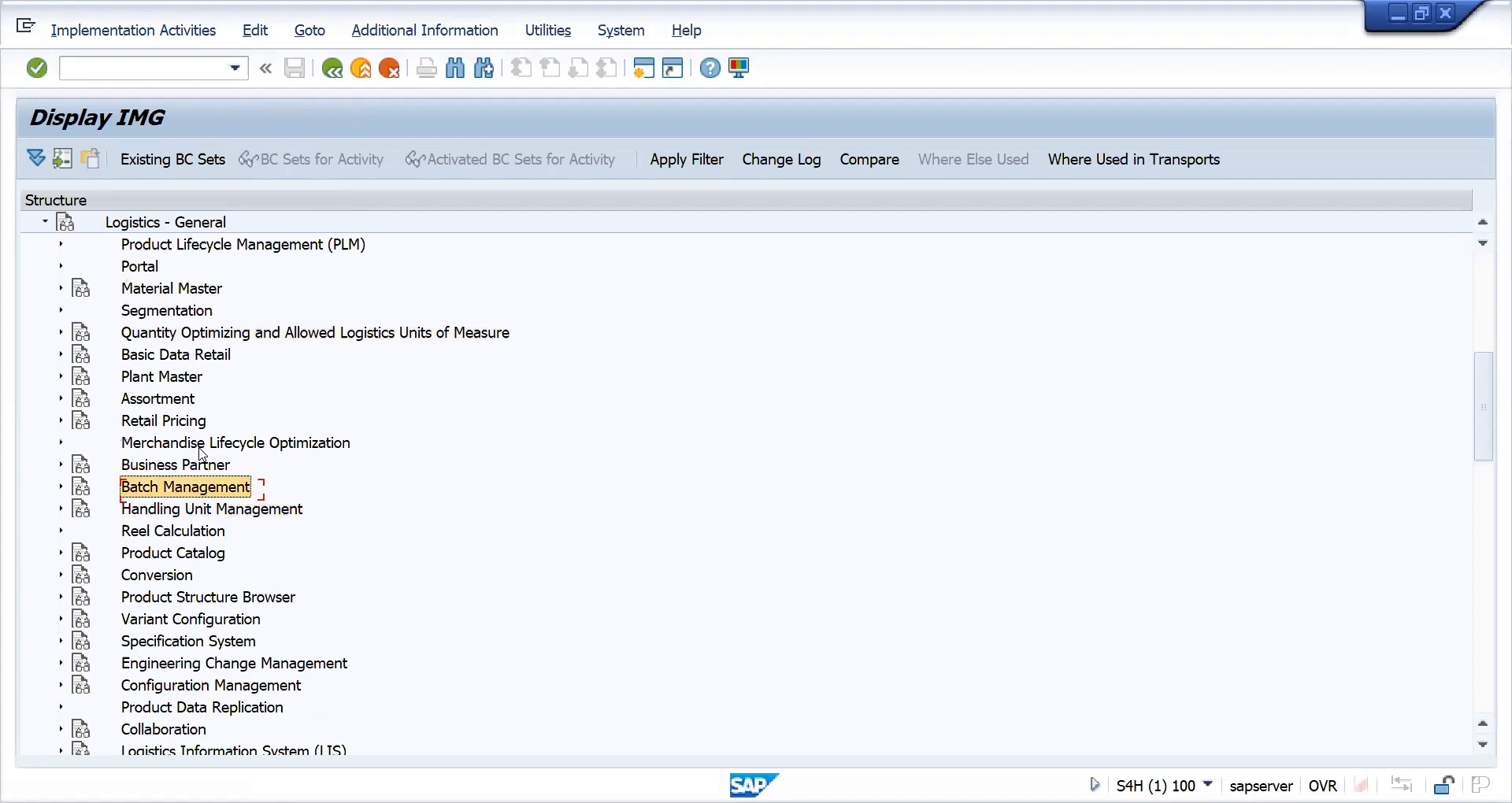
Expand Batch Management and its Batch Determination and Batch Check node in the IMG structure.
{"action": "key", "text": "Right"}
{"action": "key", "text": "Down"}
{"action": "key", "text": "Down"}
{"action": "key", "text": "Down"}
{"action": "key", "text": "Down"}
{"action": "key", "text": "Down"}
{"action": "key", "text": "Down"}
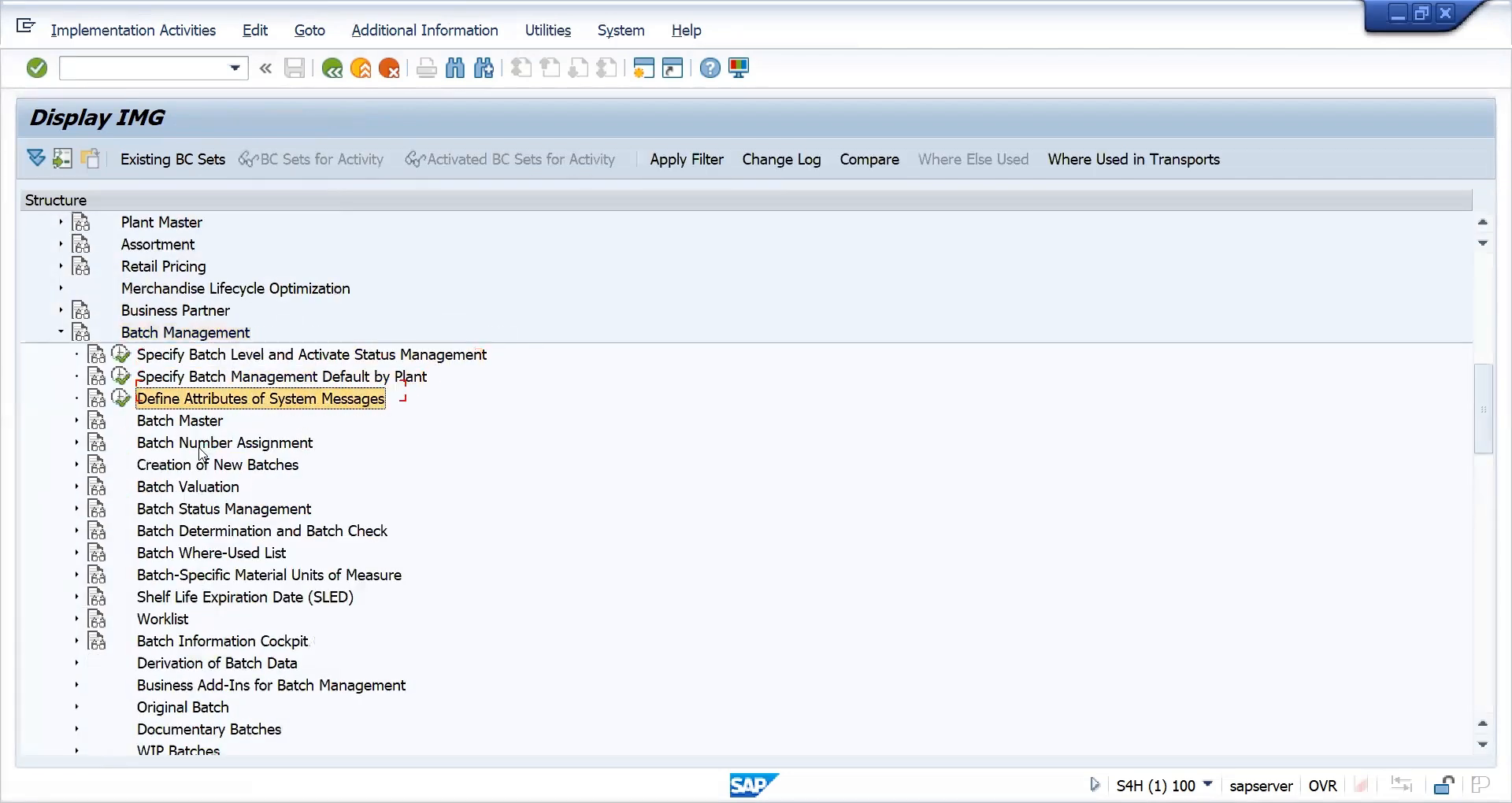
{"action": "key", "text": "Down"}
{"action": "key", "text": "Down"}
{"action": "key", "text": "Down"}
{"action": "key", "text": "Right"}
Open Define Sales and Distribution Search Procedures under Batch Search Procedure Definition.
{"action": "key", "text": "Down"}
{"action": "key", "text": "Down"}
{"action": "key", "text": "Down"}
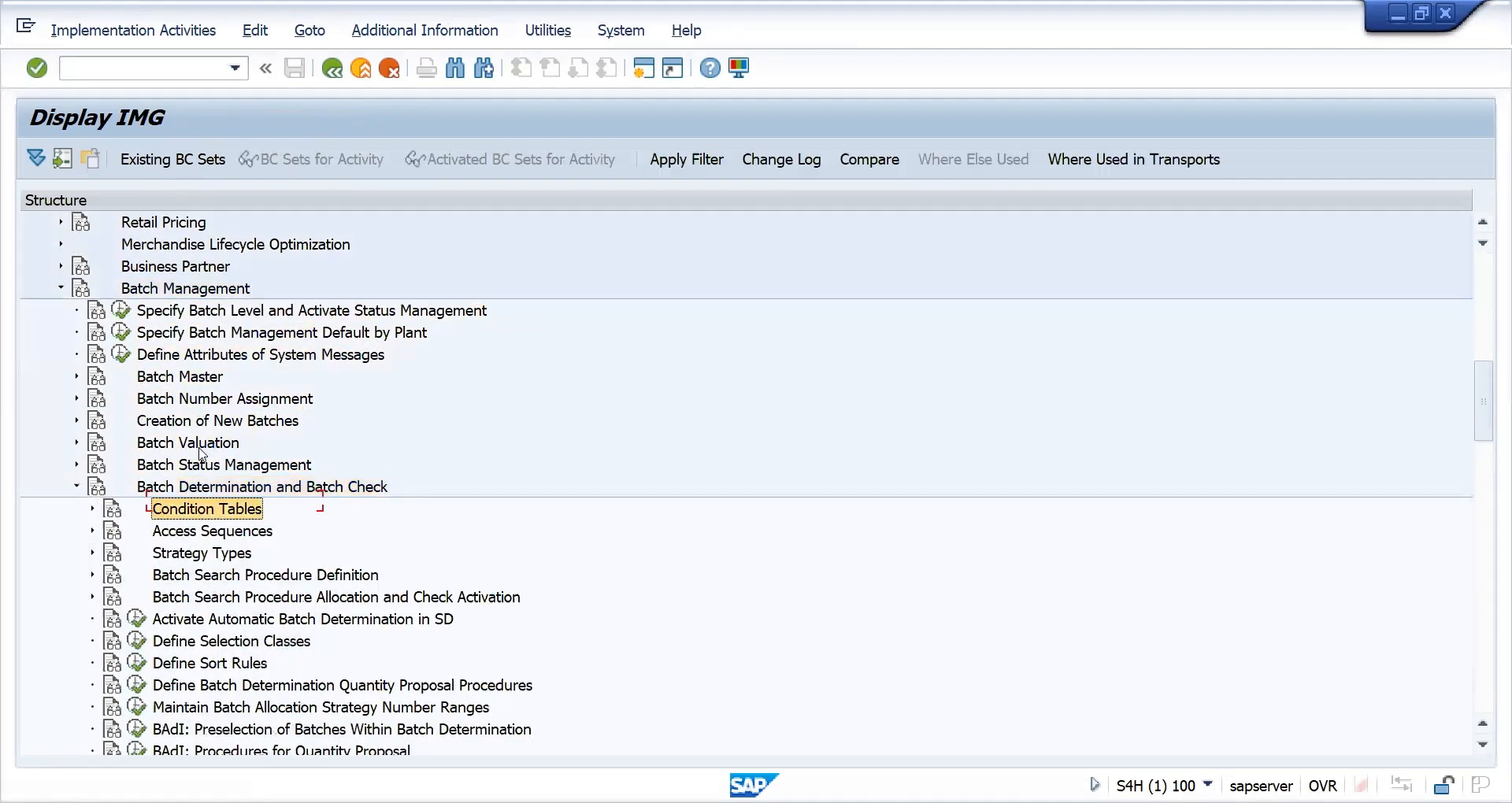
{"action": "key", "text": "Down"}
{"action": "key", "text": "Down"}
{"action": "key", "text": "Up"}
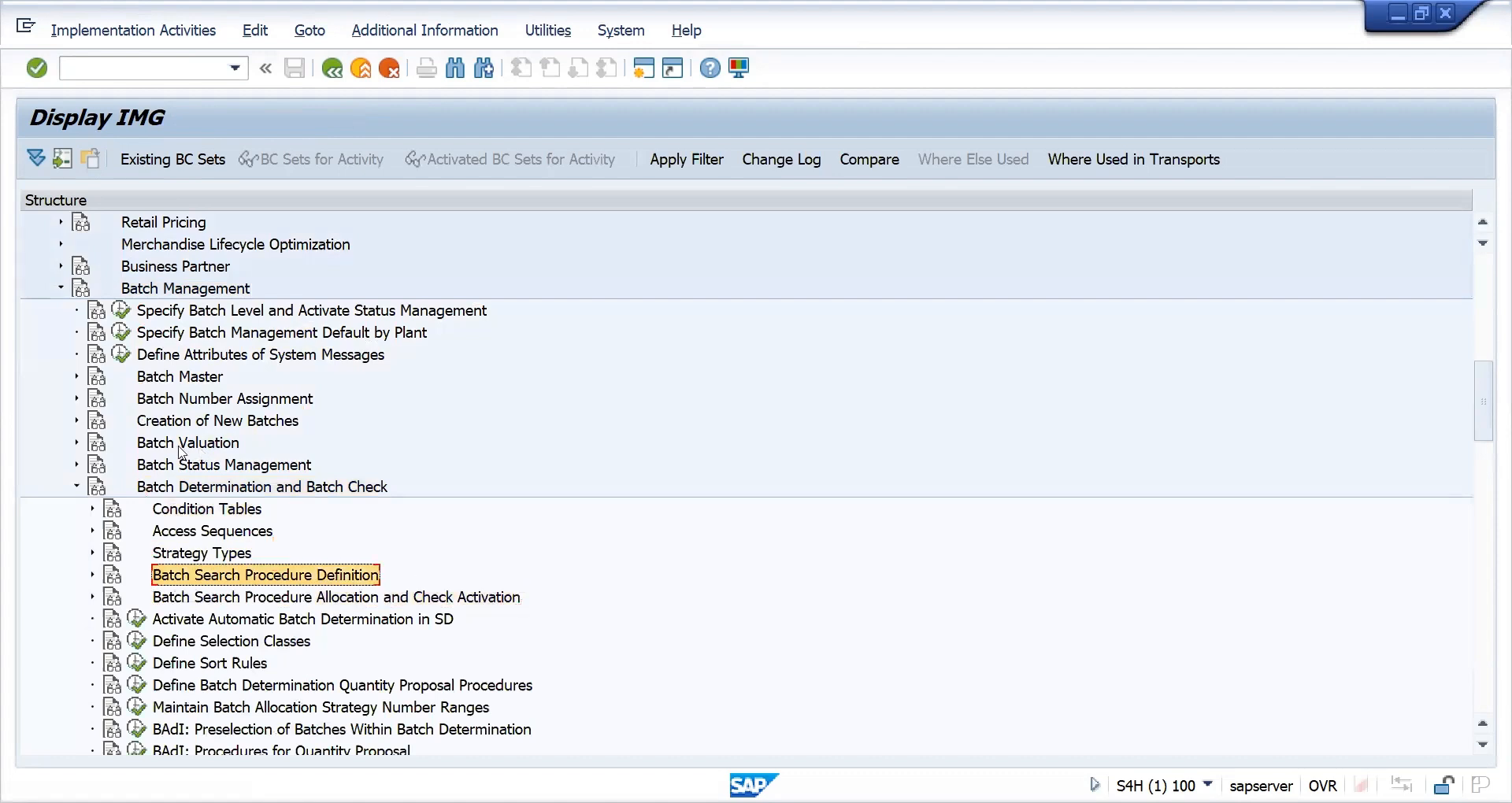
{"action": "key", "text": "Right"}
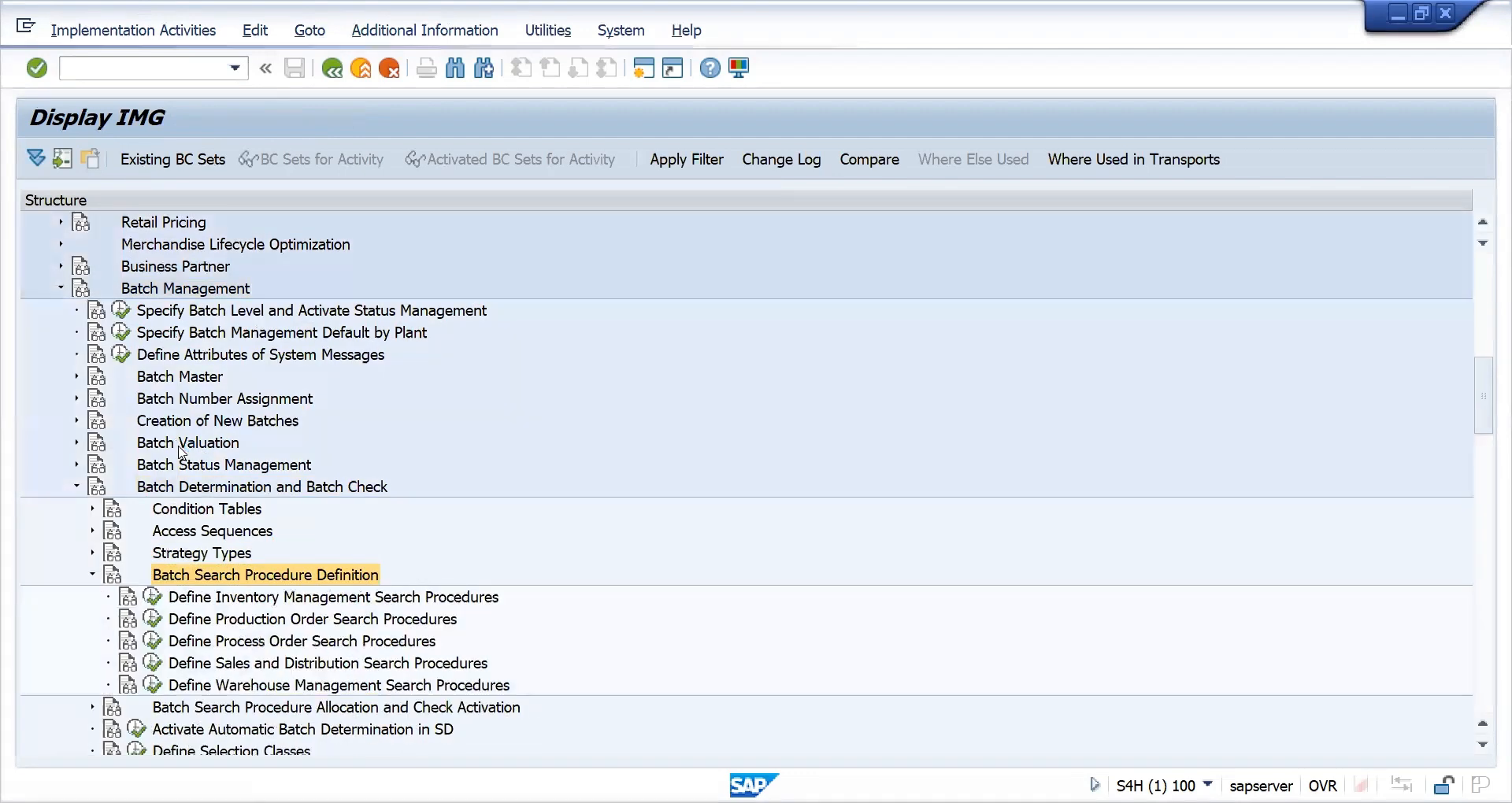
{"action": "left_click", "coordinate": [155, 664]}
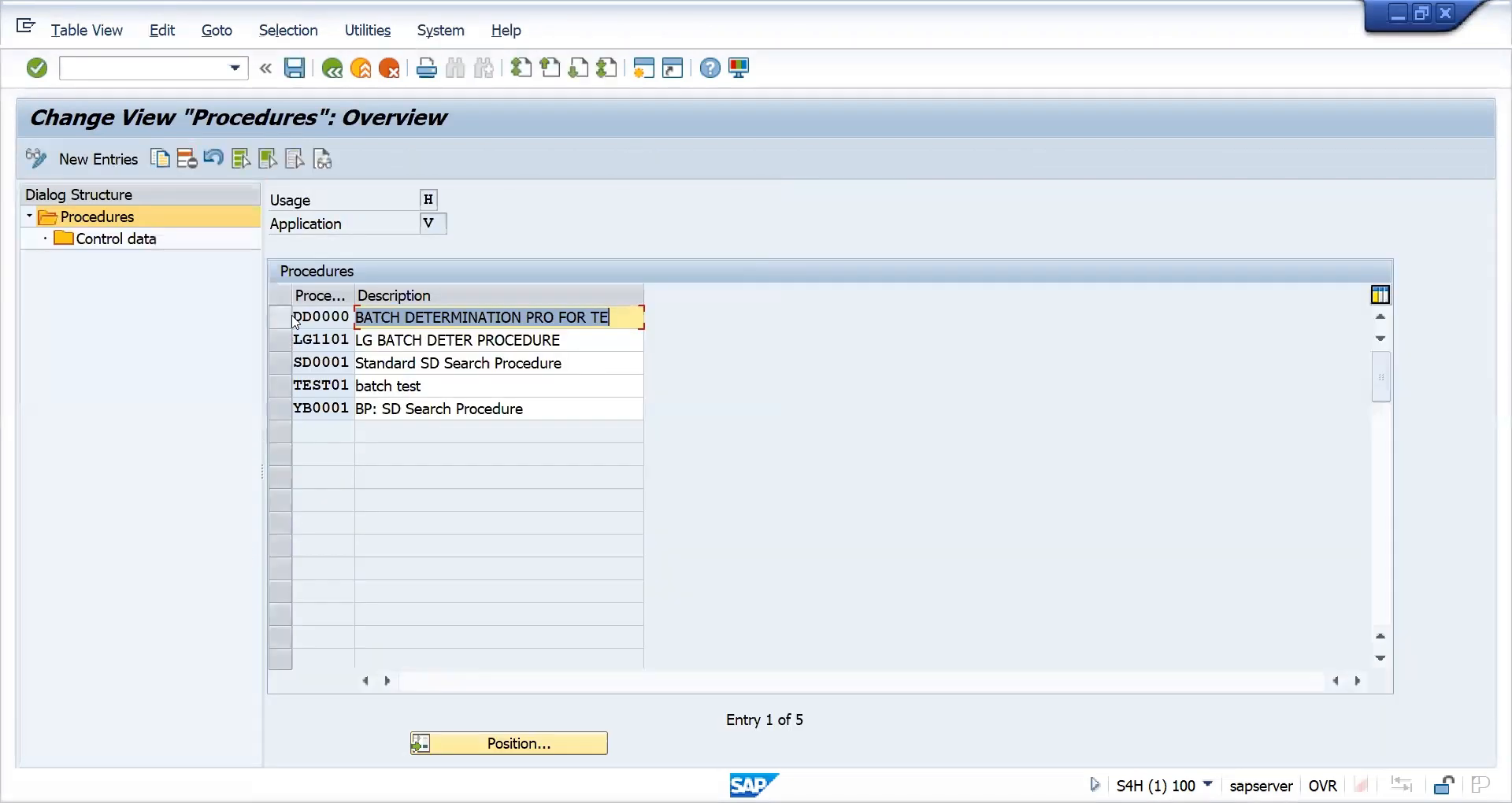
Add a new search procedure DD0001 with the description BATCH DETERMINATION PRO FOR TE.
{"action": "left_click", "coordinate": [288, 317]}
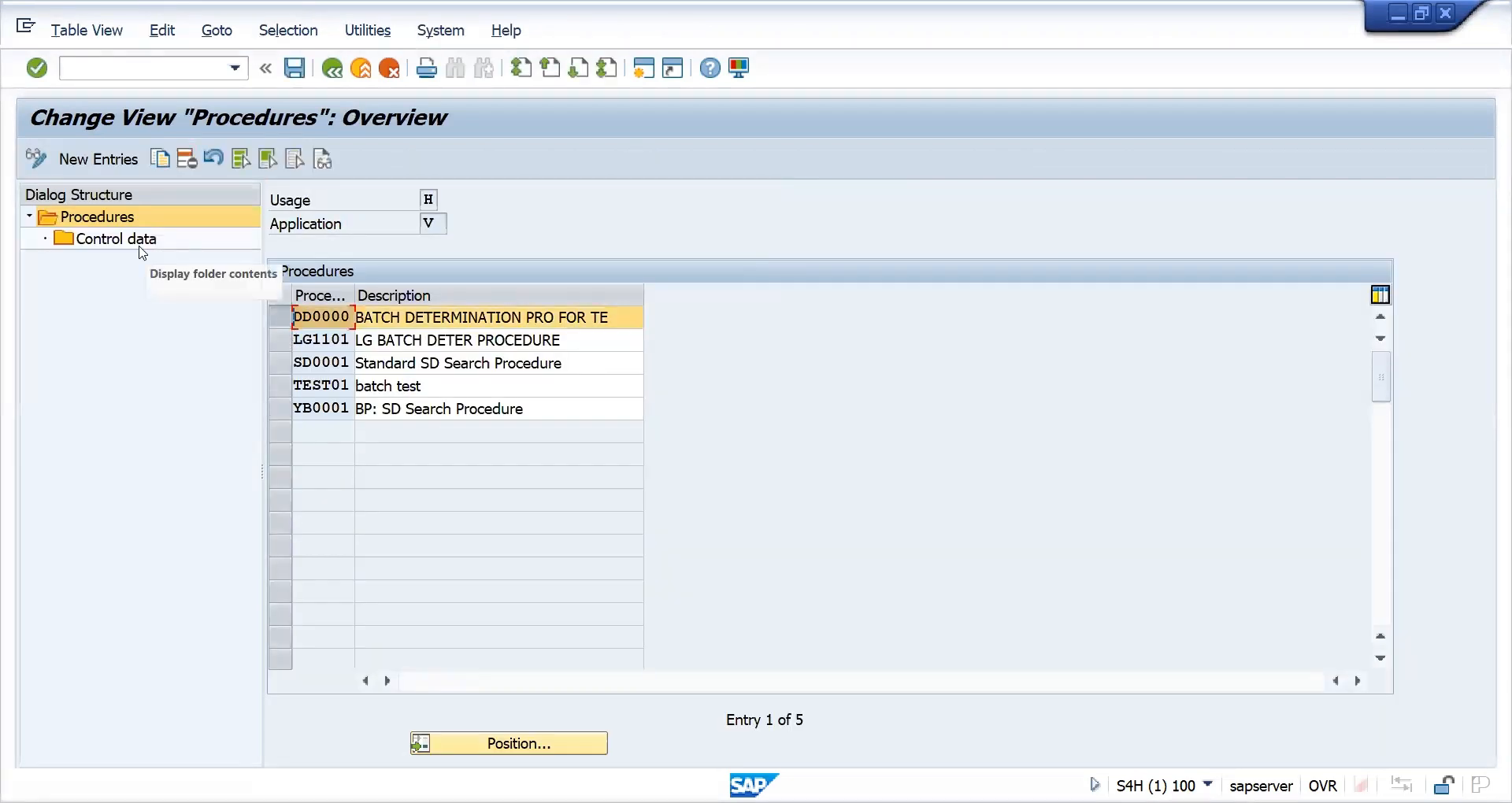
{"action": "left_click", "coordinate": [94, 159]}
{"action": "type", "text": "DD"}
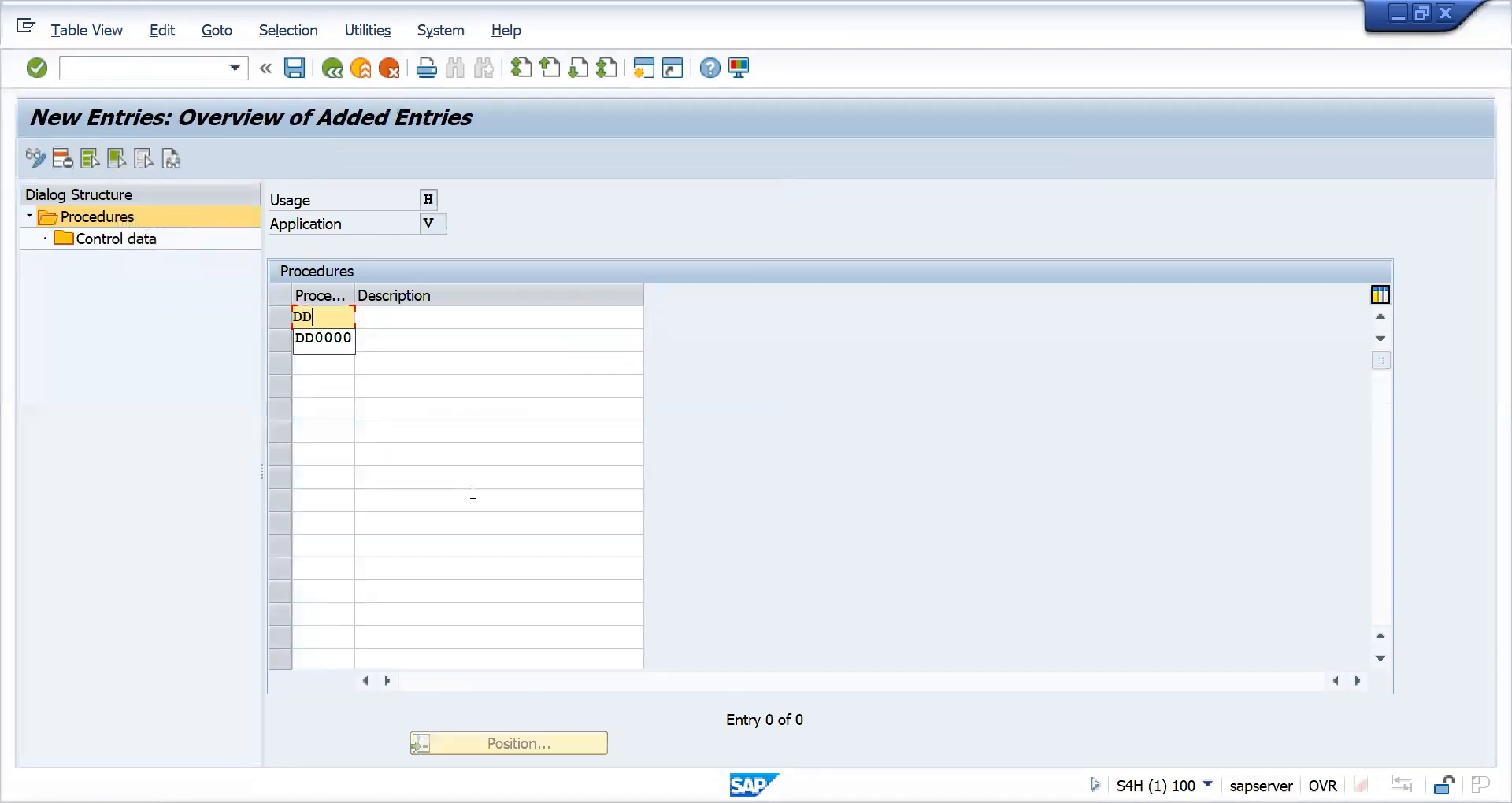
{"action": "type", "text": "000"}
{"action": "type", "text": "0"}
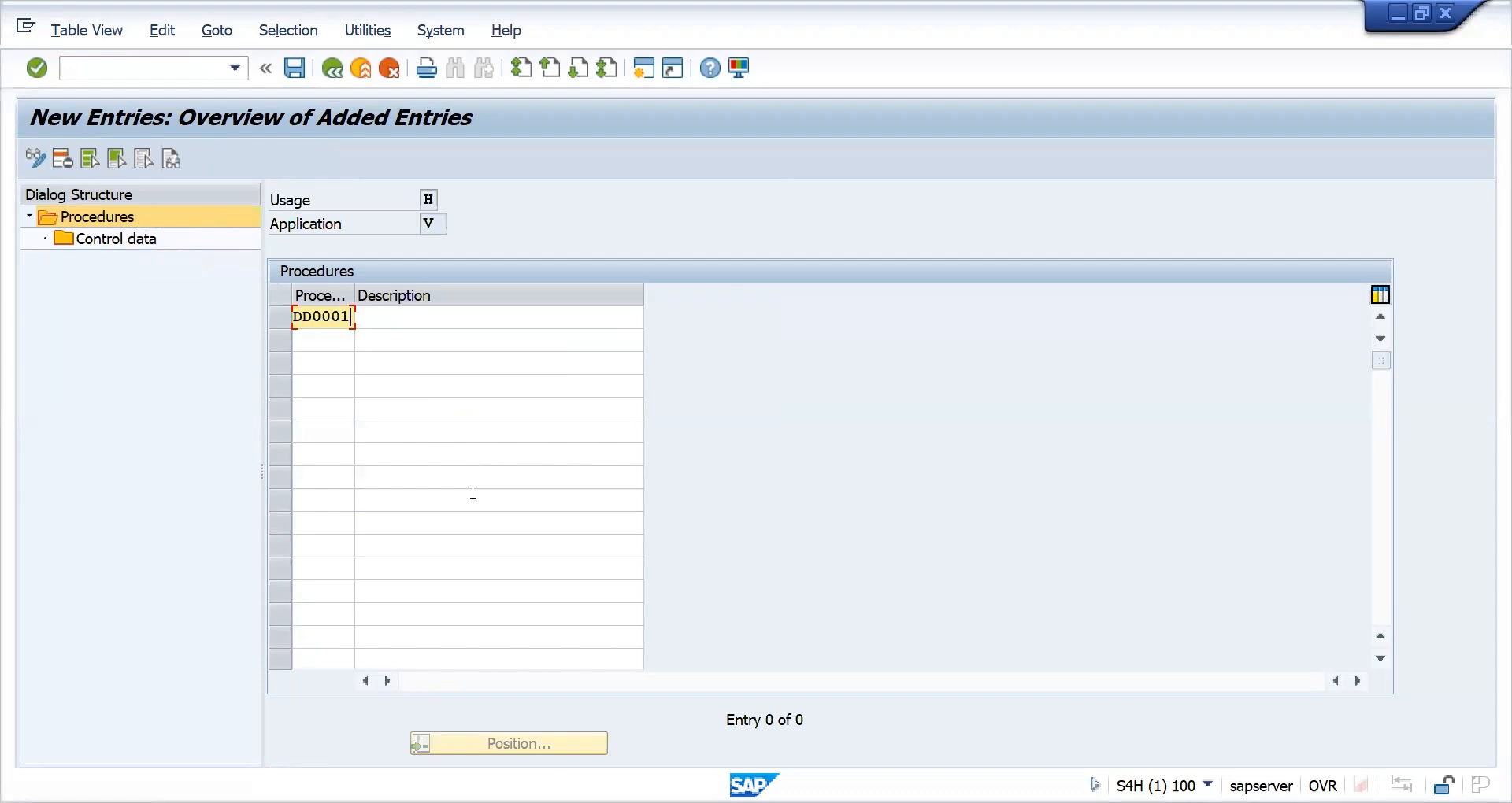
{"action": "key", "text": "Tab"}
{"action": "type", "text": "B"}
{"action": "key", "text": "Down"}
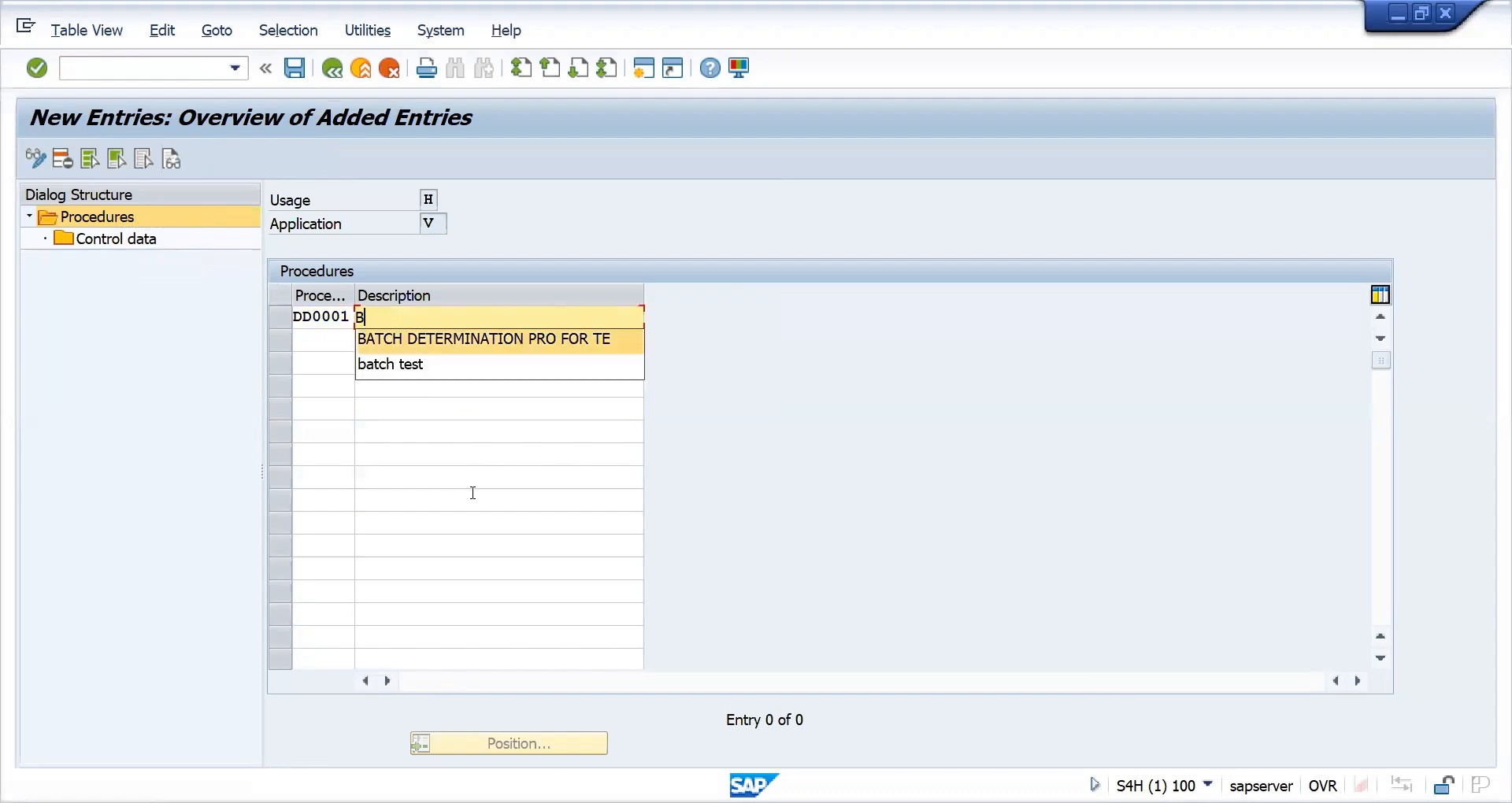
{"action": "key", "text": "Return"}
{"action": "key", "text": "Return"}
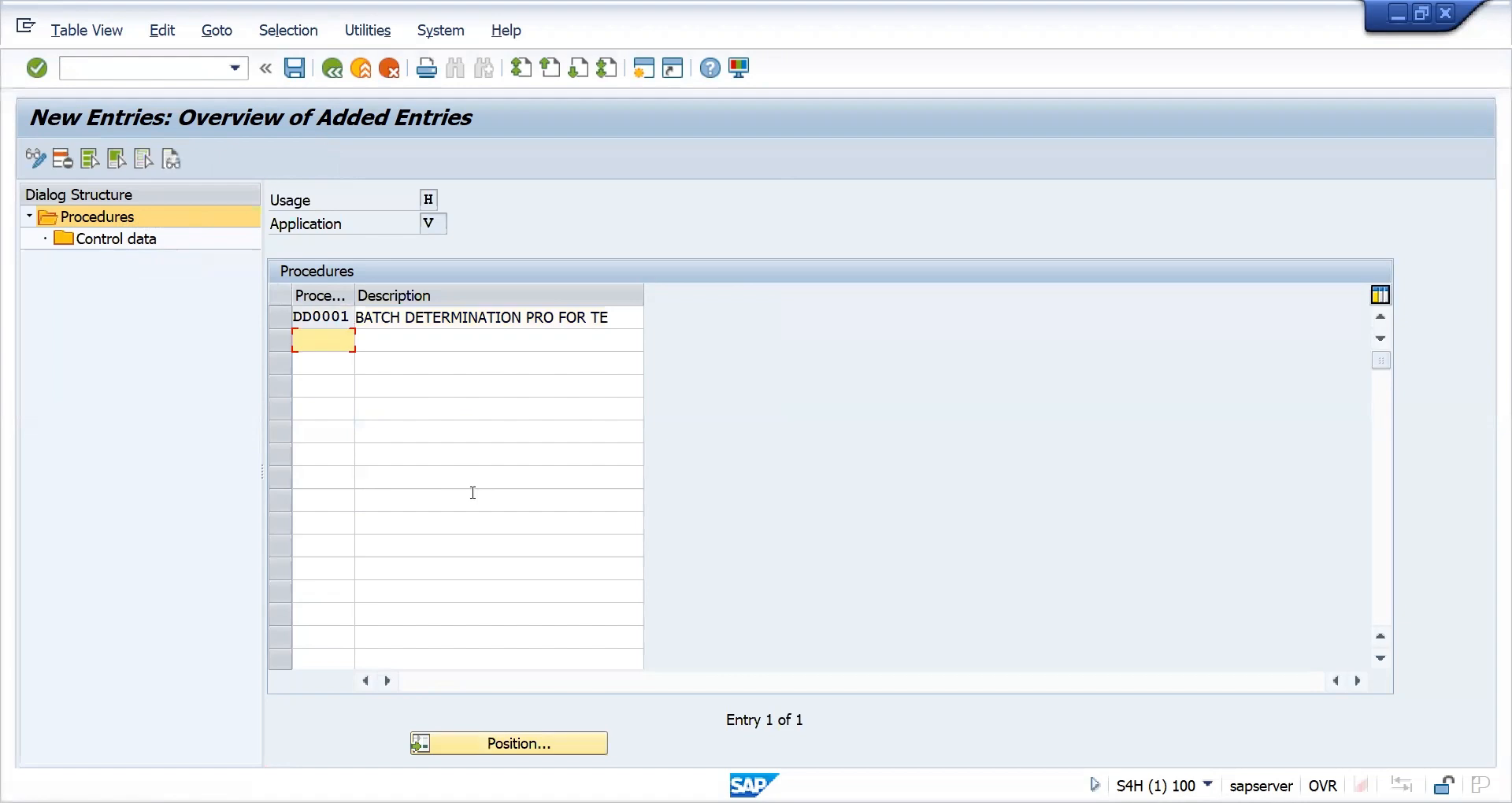
In the control data of procedure DD0001, add step 10 with condition type DD01.
{"action": "left_click", "coordinate": [114, 238]}
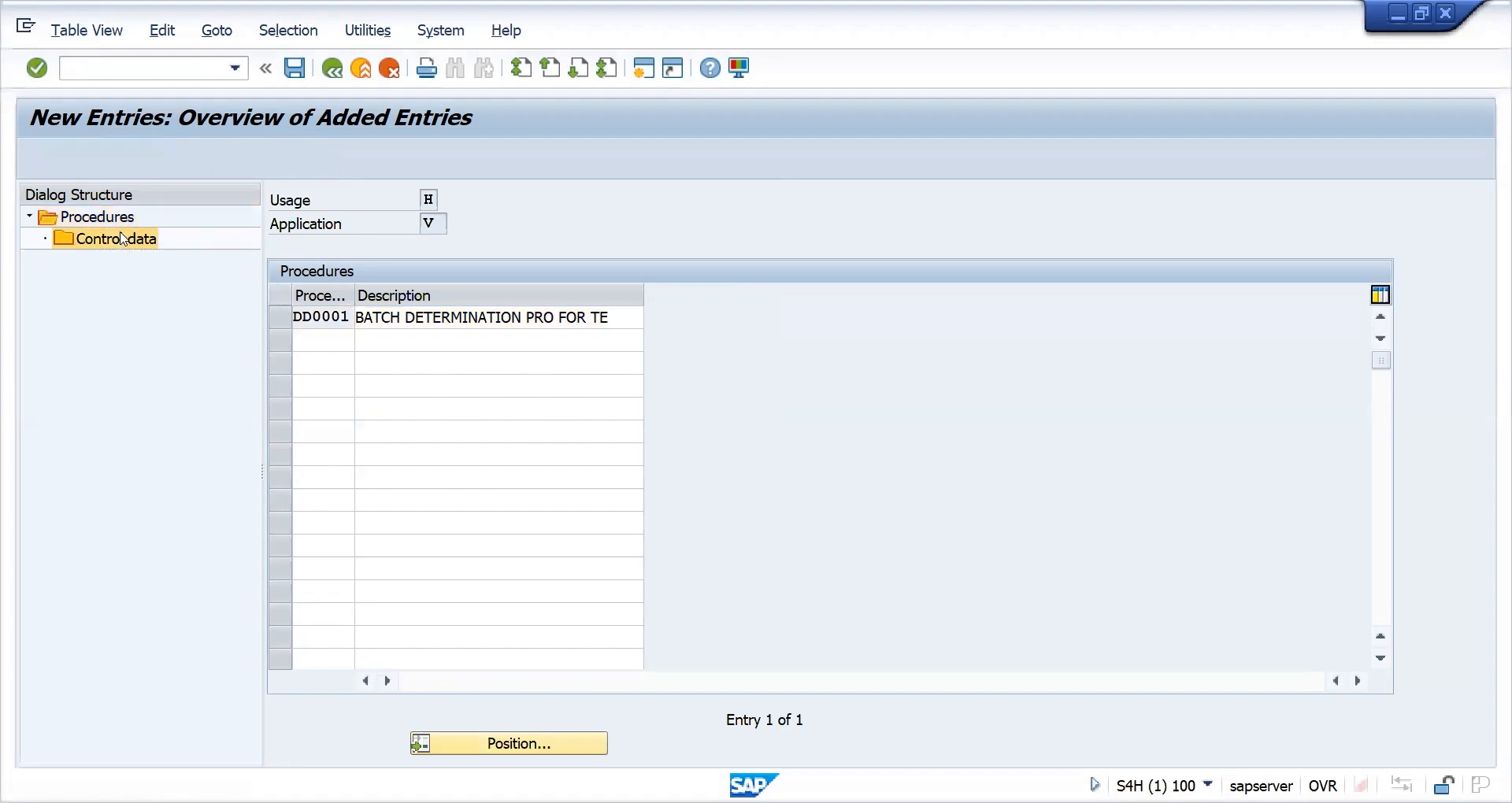
{"action": "left_click", "coordinate": [280, 317]}
{"action": "left_click", "coordinate": [133, 241]}
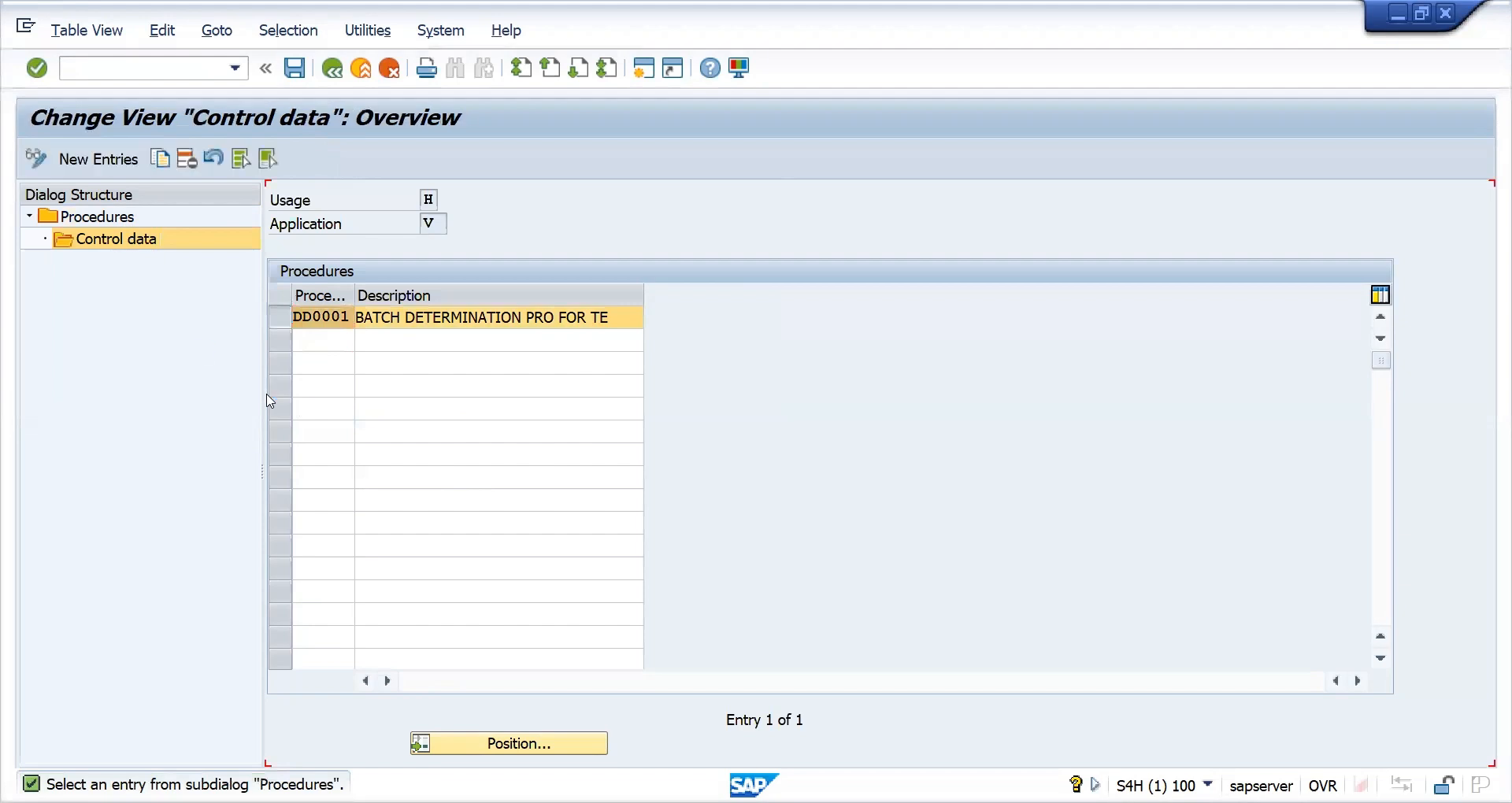
{"action": "left_click", "coordinate": [114, 170]}
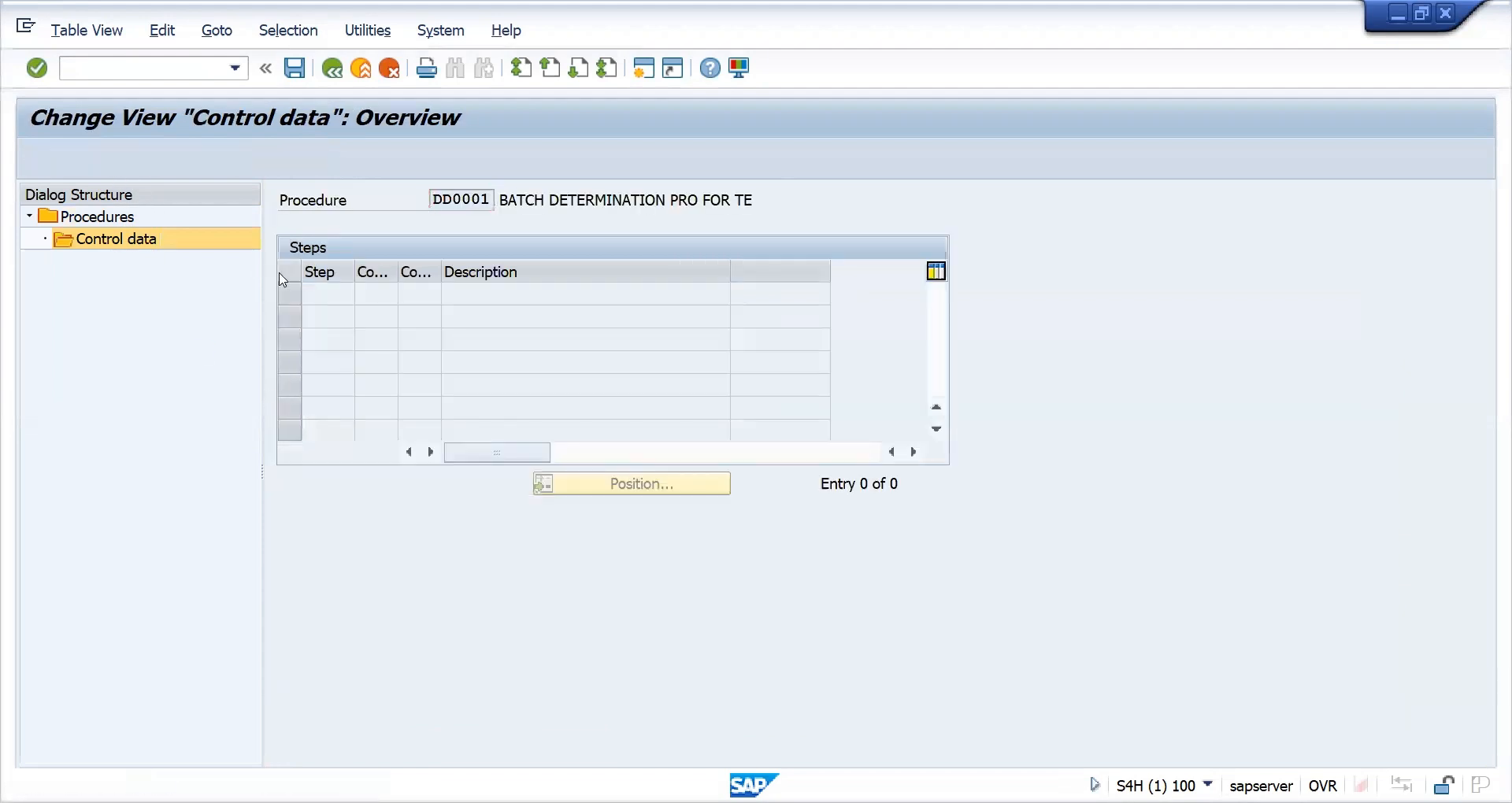
{"action": "type", "text": "10"}
{"action": "key", "text": "Tab"}
{"action": "key", "text": "Tab"}
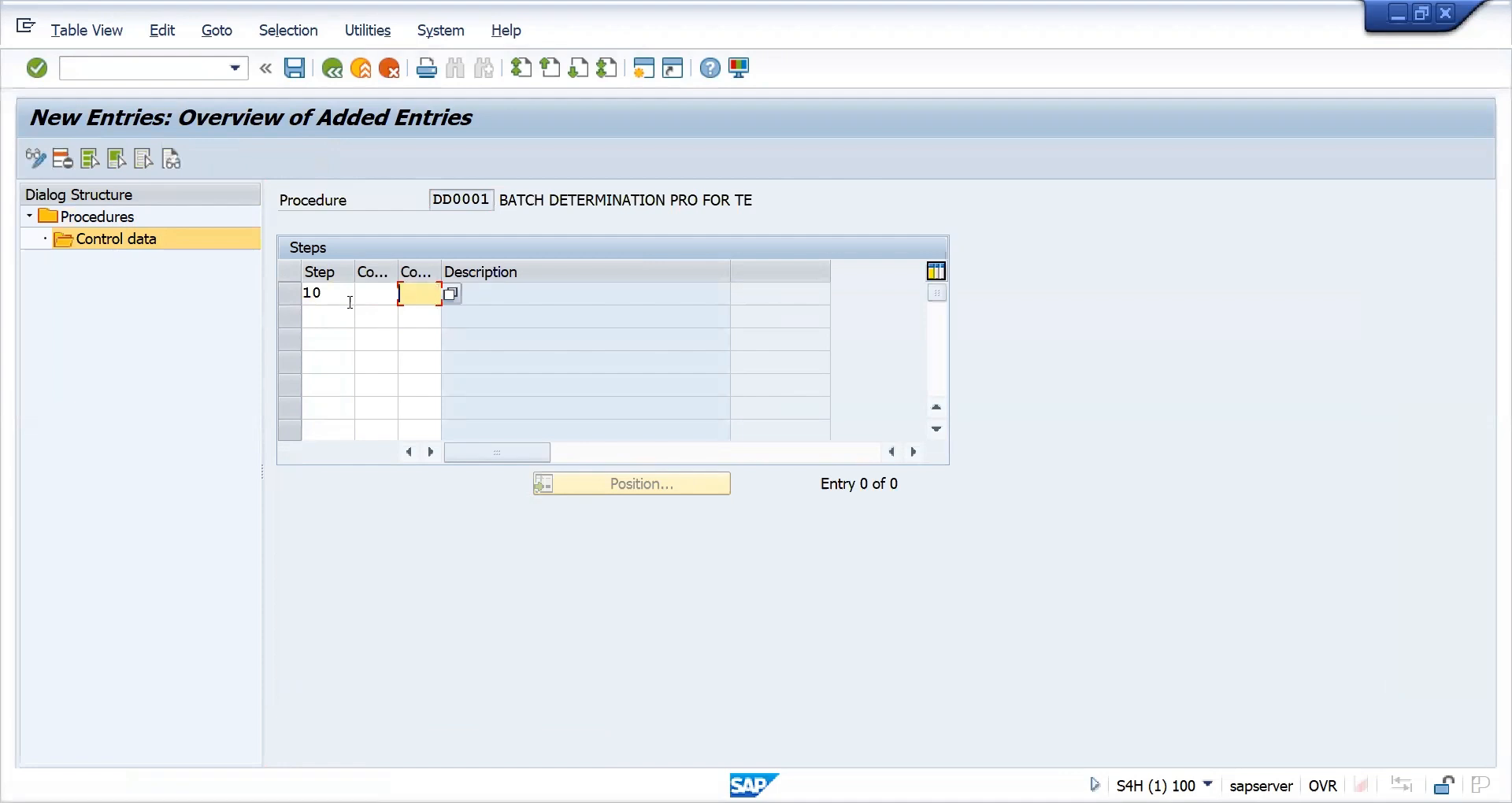
{"action": "key", "text": "Down"}
{"action": "key", "text": "Return"}
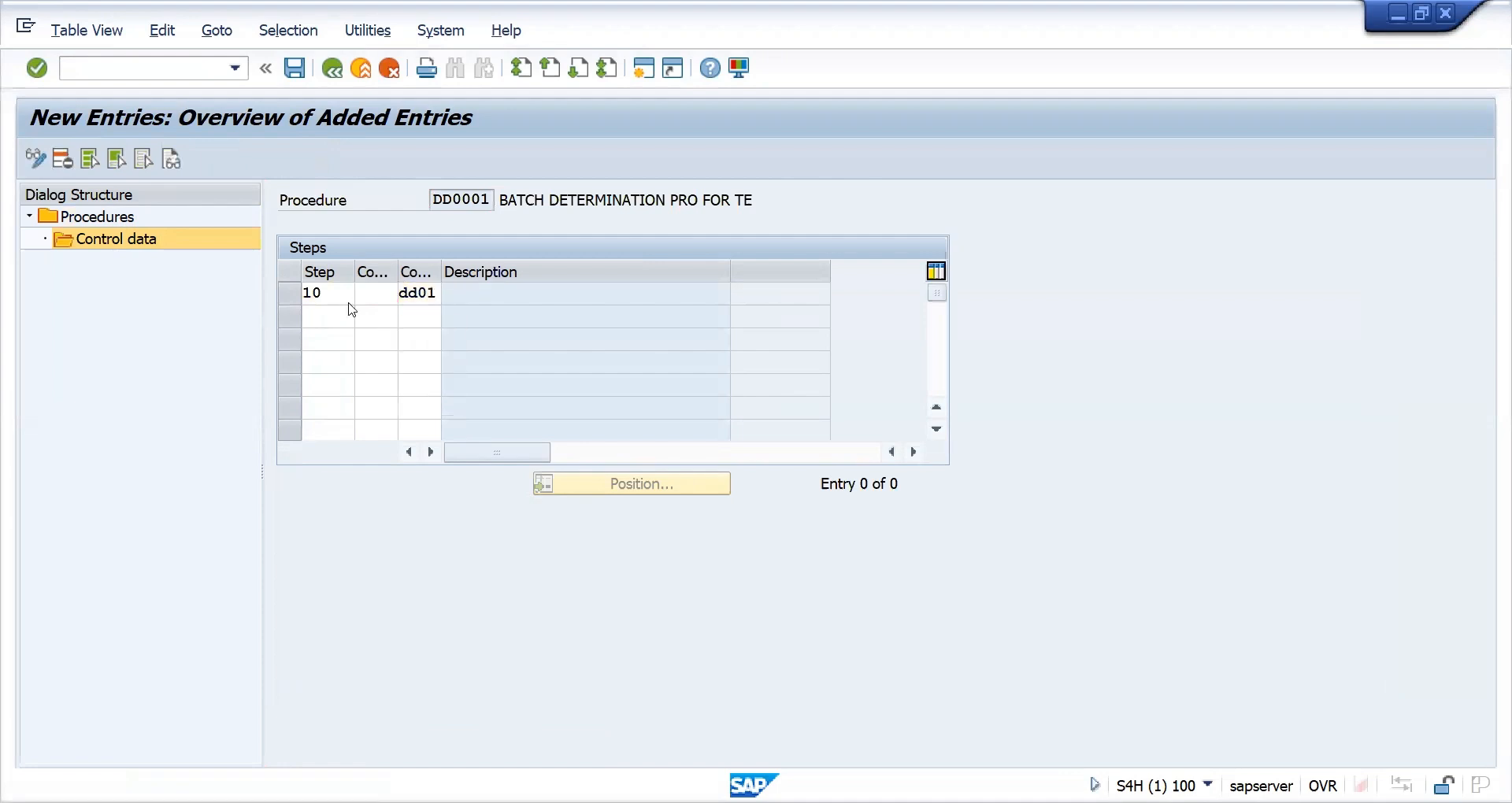
{"action": "key", "text": "Return"}
Save the new procedure to the proposed customizing request and reopen the Sales and Distribution search procedures from the IMG.
{"action": "key", "text": "ctrl+s"}
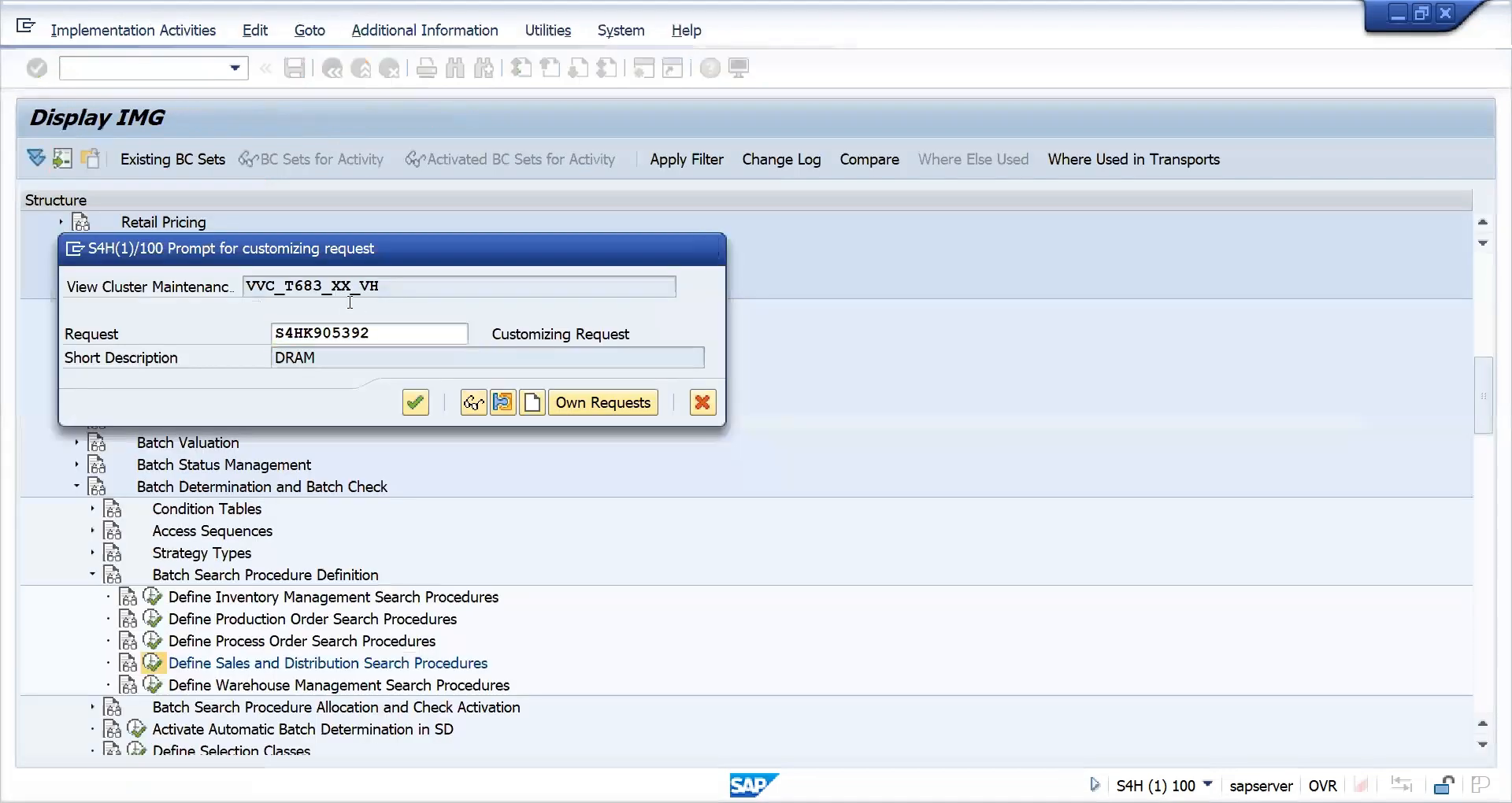
{"action": "key", "text": "Return"}
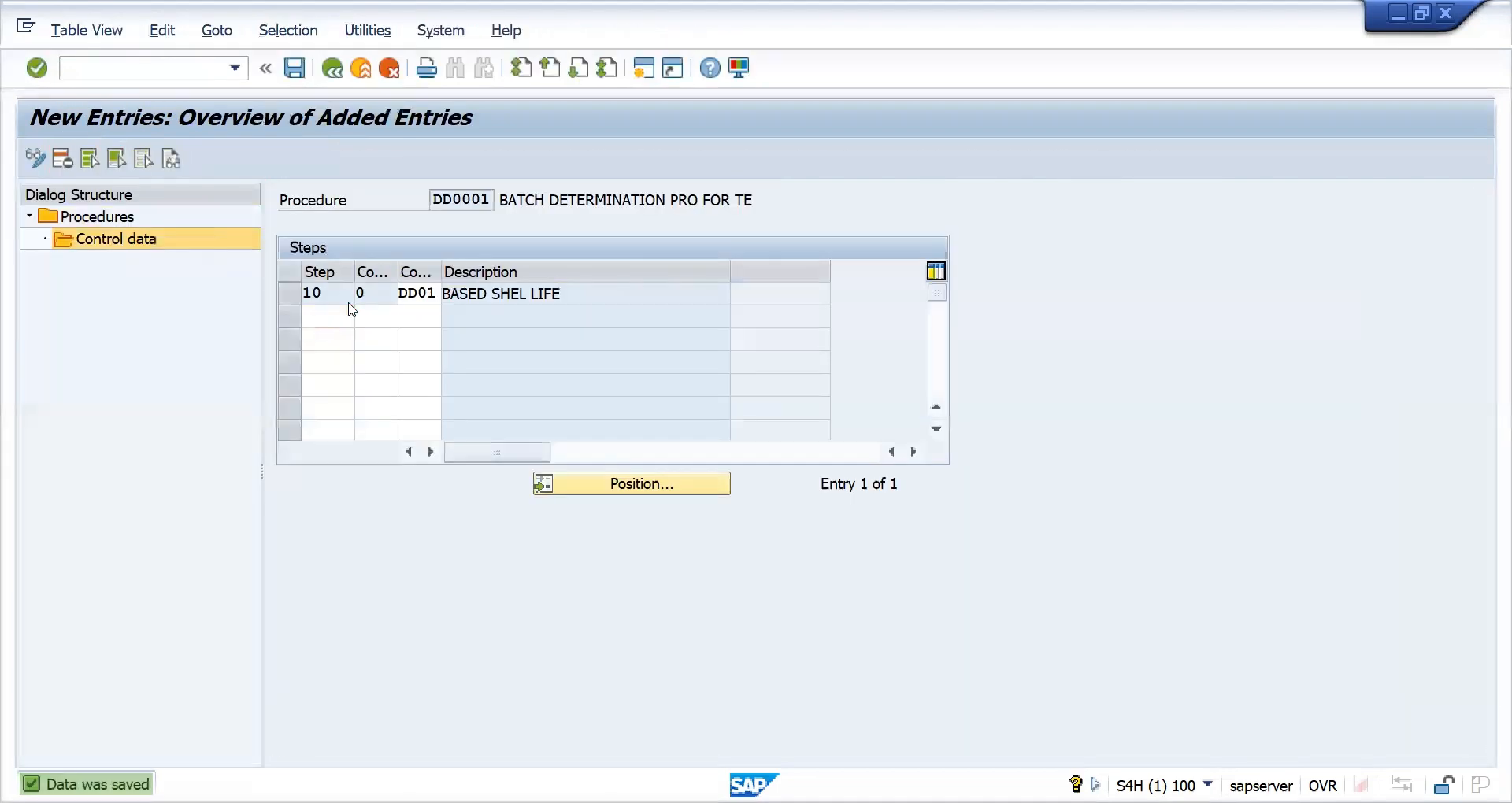
{"action": "key", "text": "F3"}
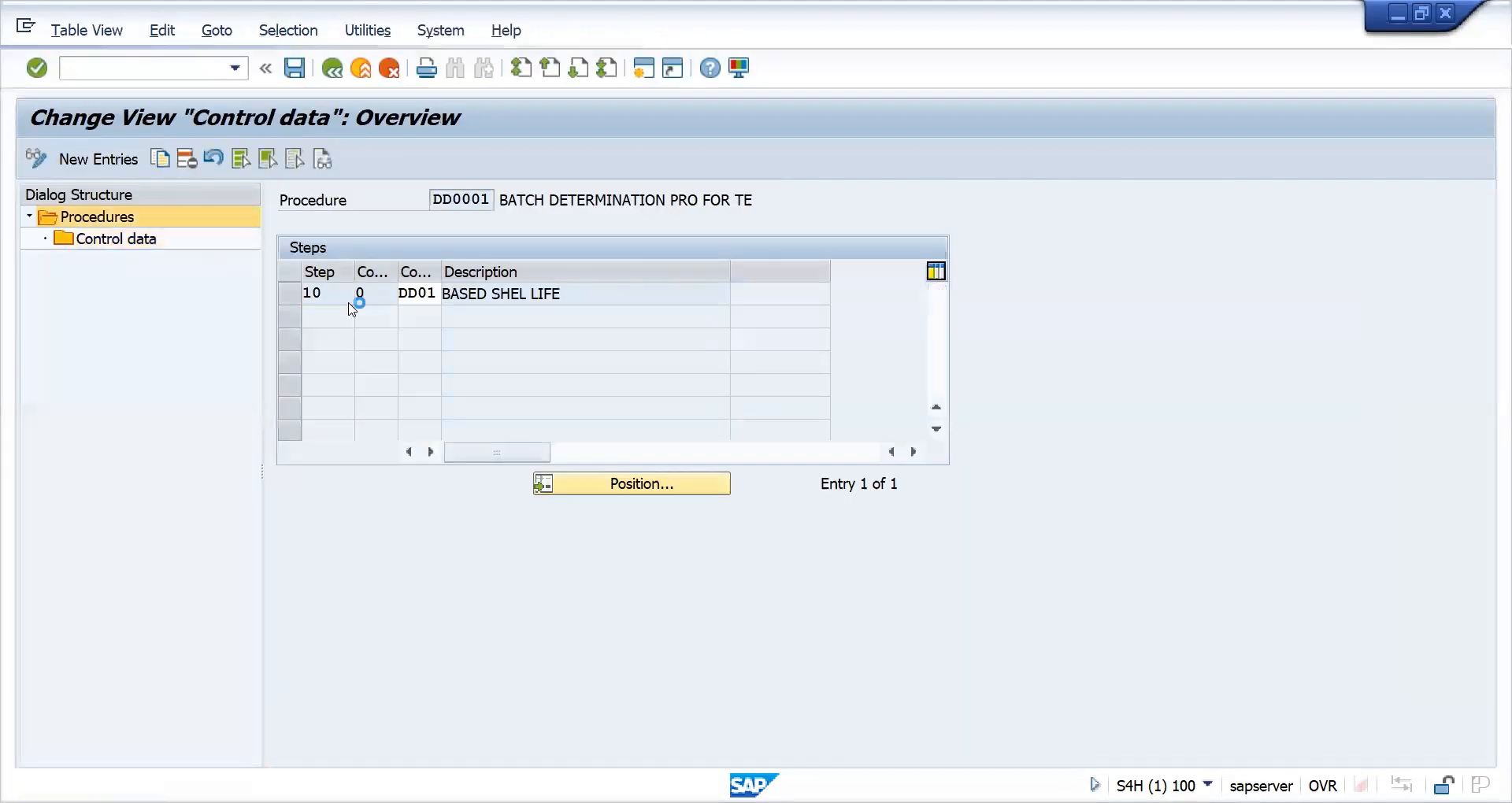
{"action": "key", "text": "F3"}
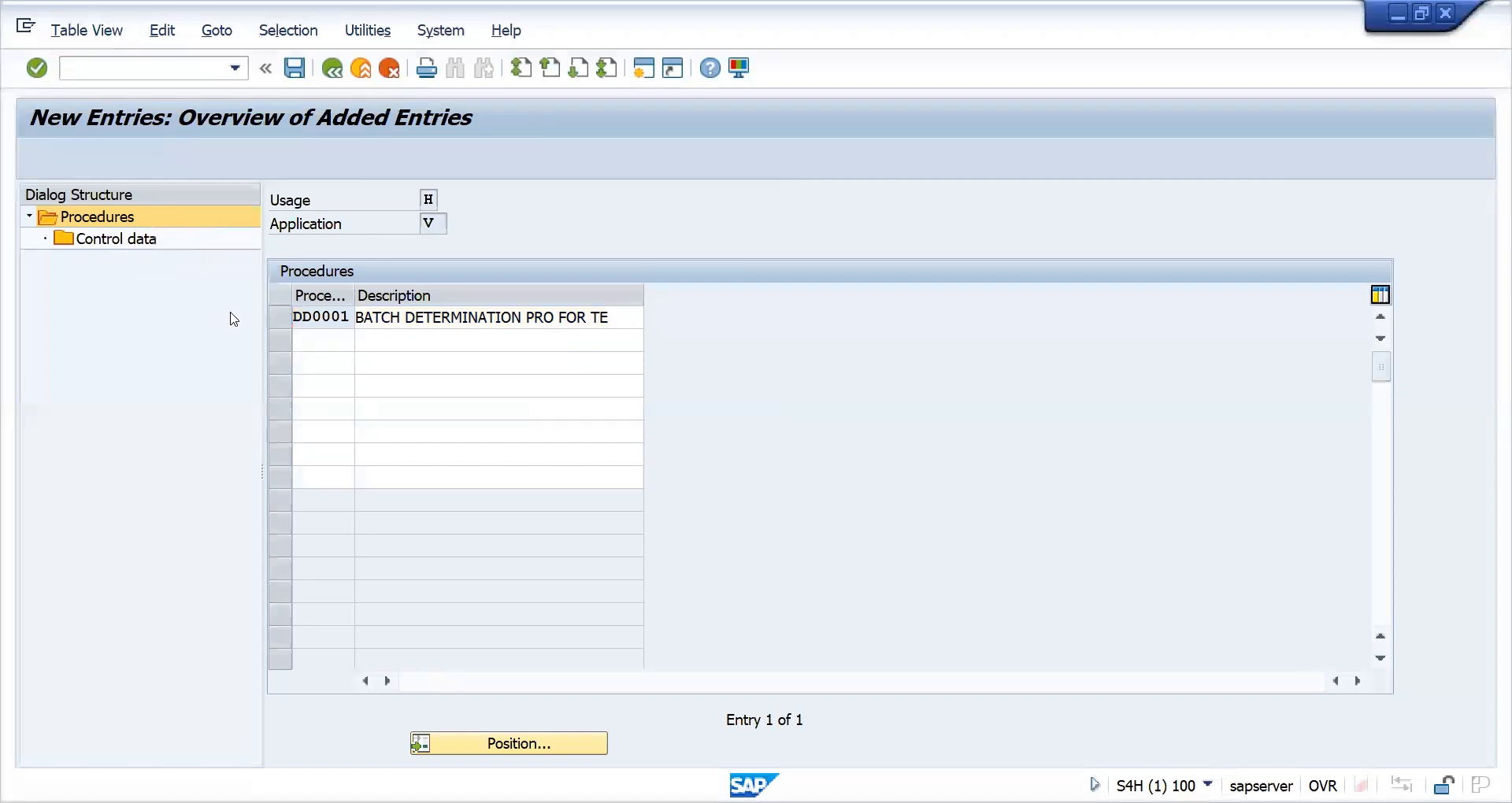
{"action": "key", "text": "F3"}
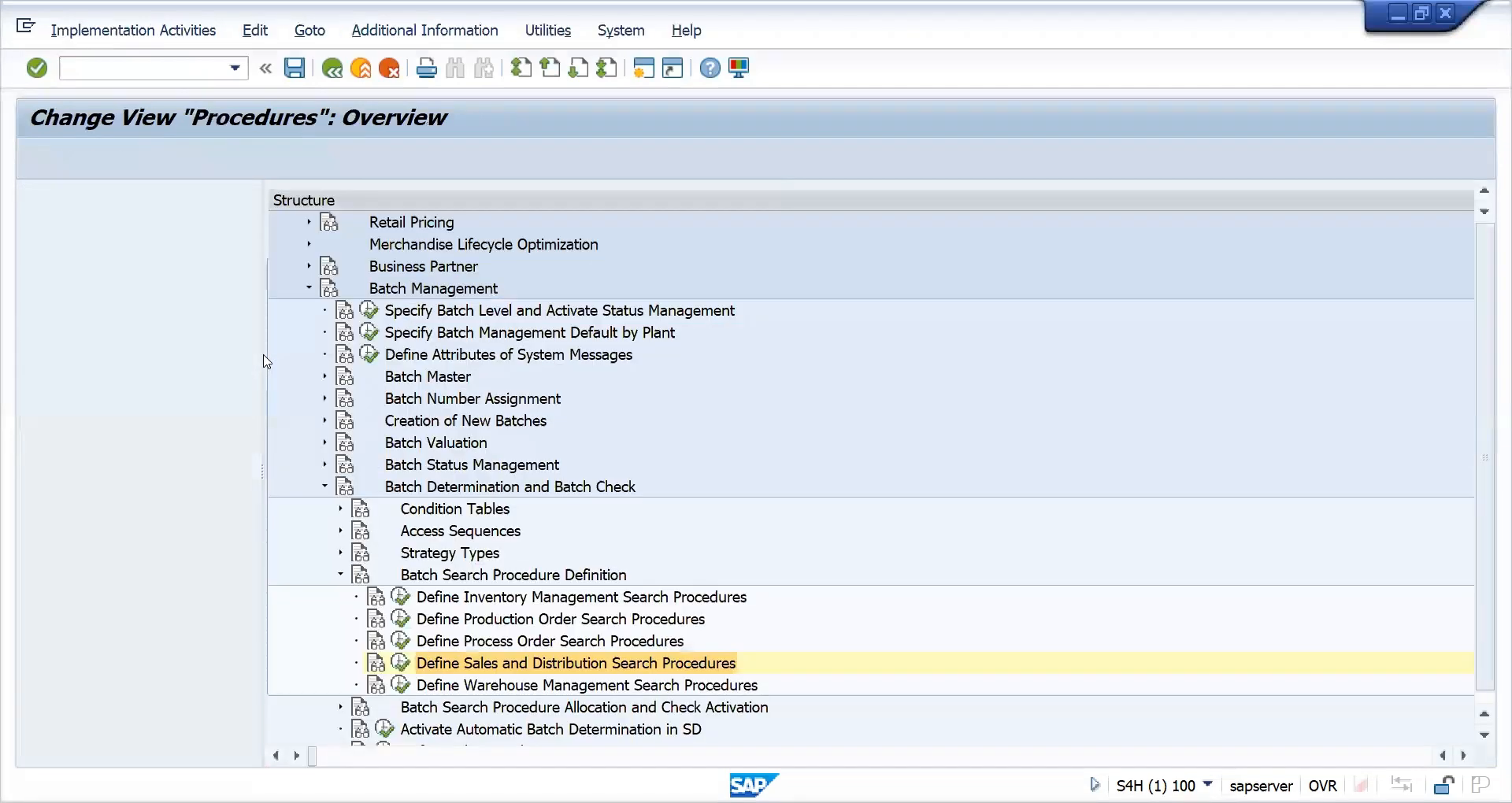
{"action": "left_click", "coordinate": [153, 664]}
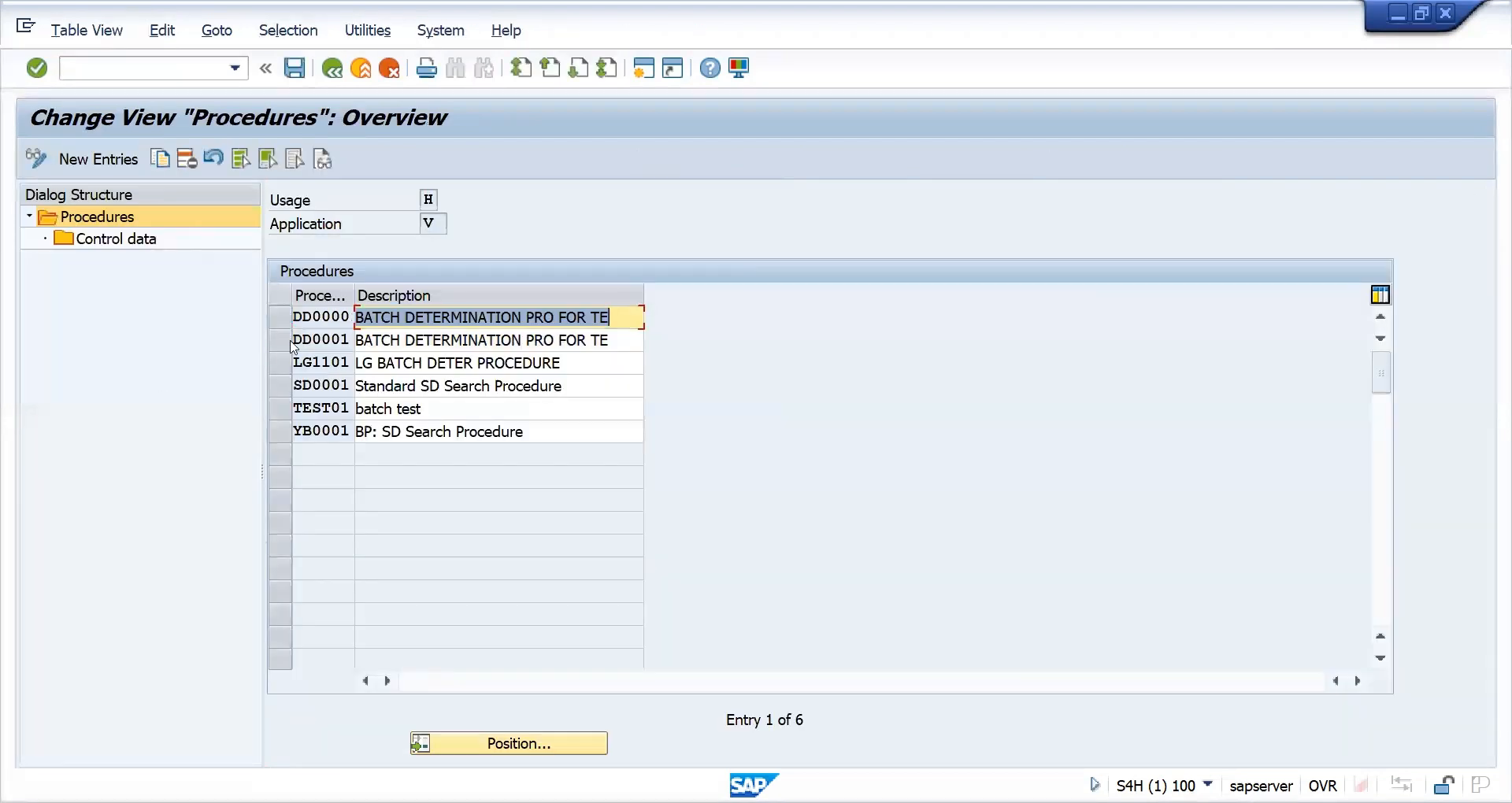
{"action": "left_click", "coordinate": [285, 340]}
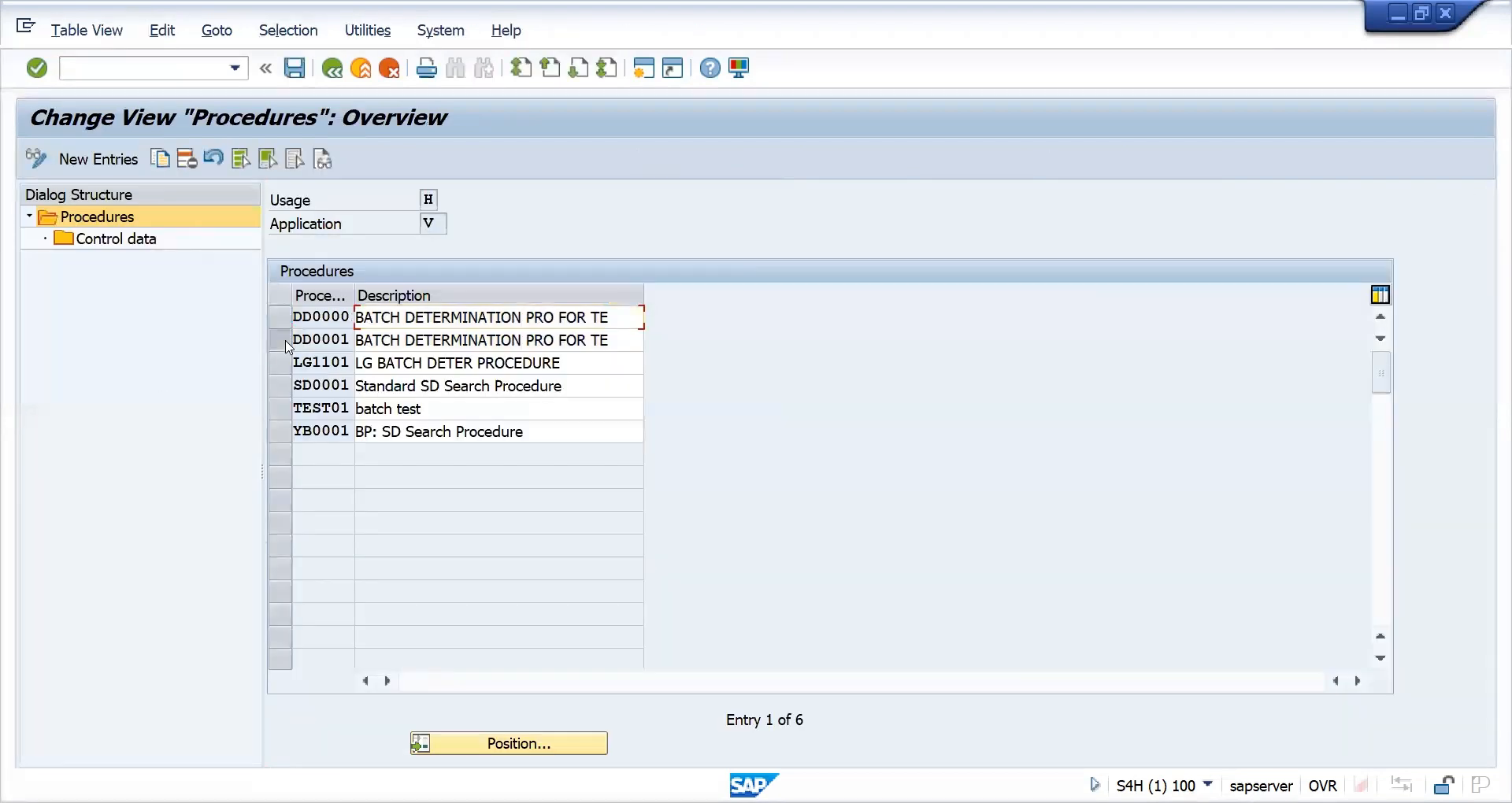
{"action": "left_click", "coordinate": [192, 163]}
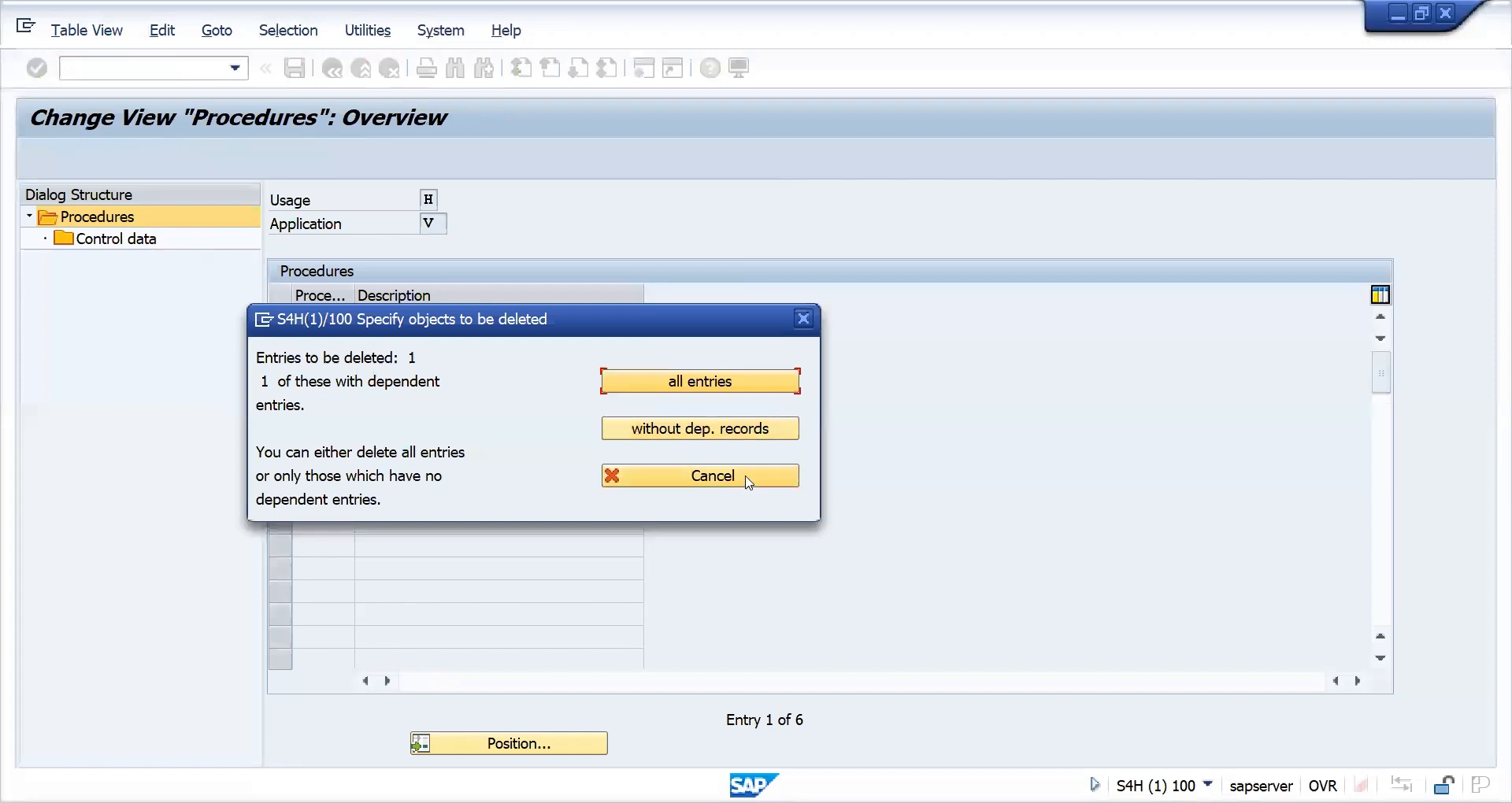
{"action": "left_click", "coordinate": [748, 482]}
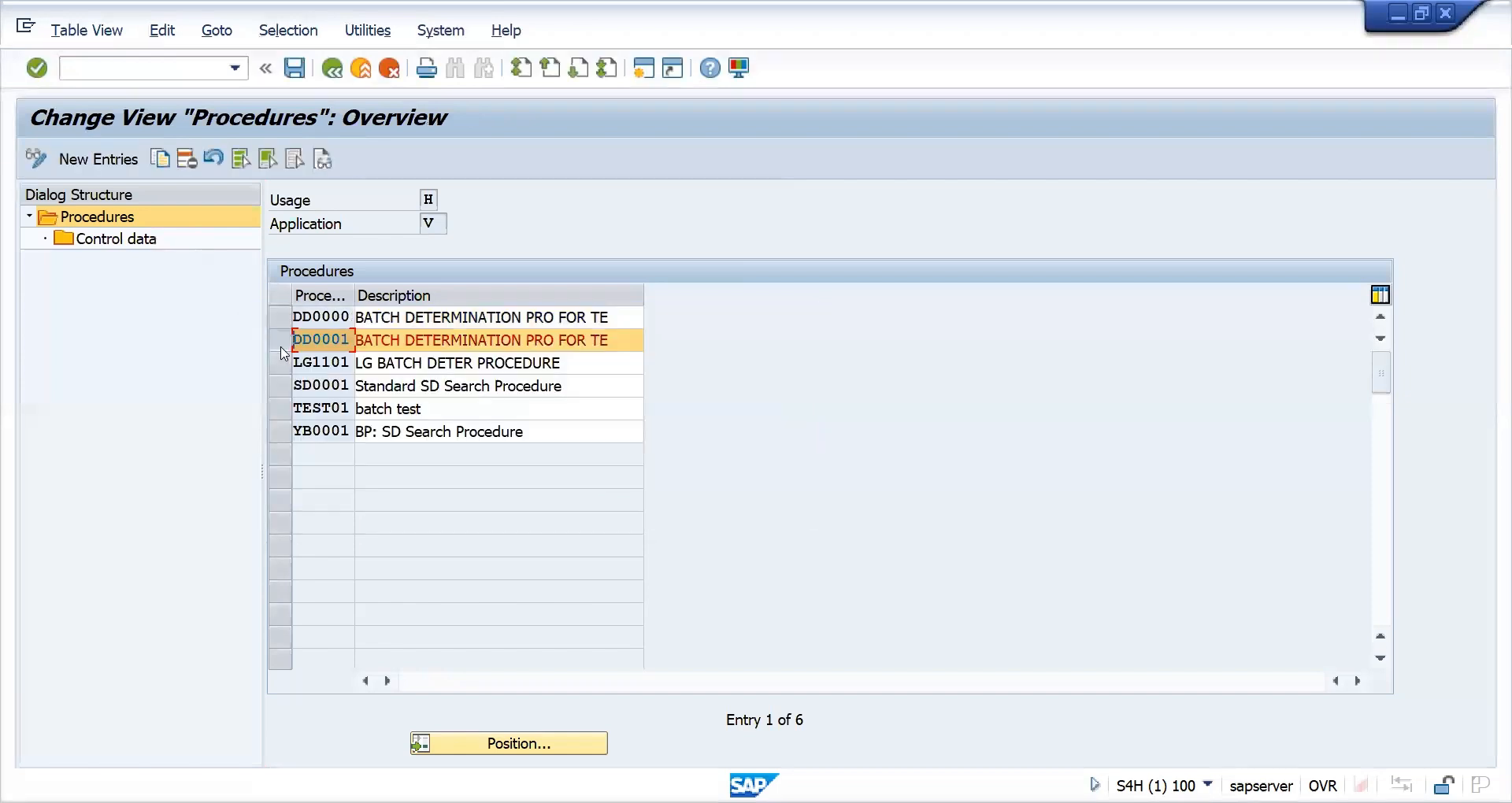
Delete procedure DD0000 together with its dependent entries, save the change and return to the IMG.
{"action": "left_click", "coordinate": [283, 337]}
{"action": "left_click", "coordinate": [283, 325]}
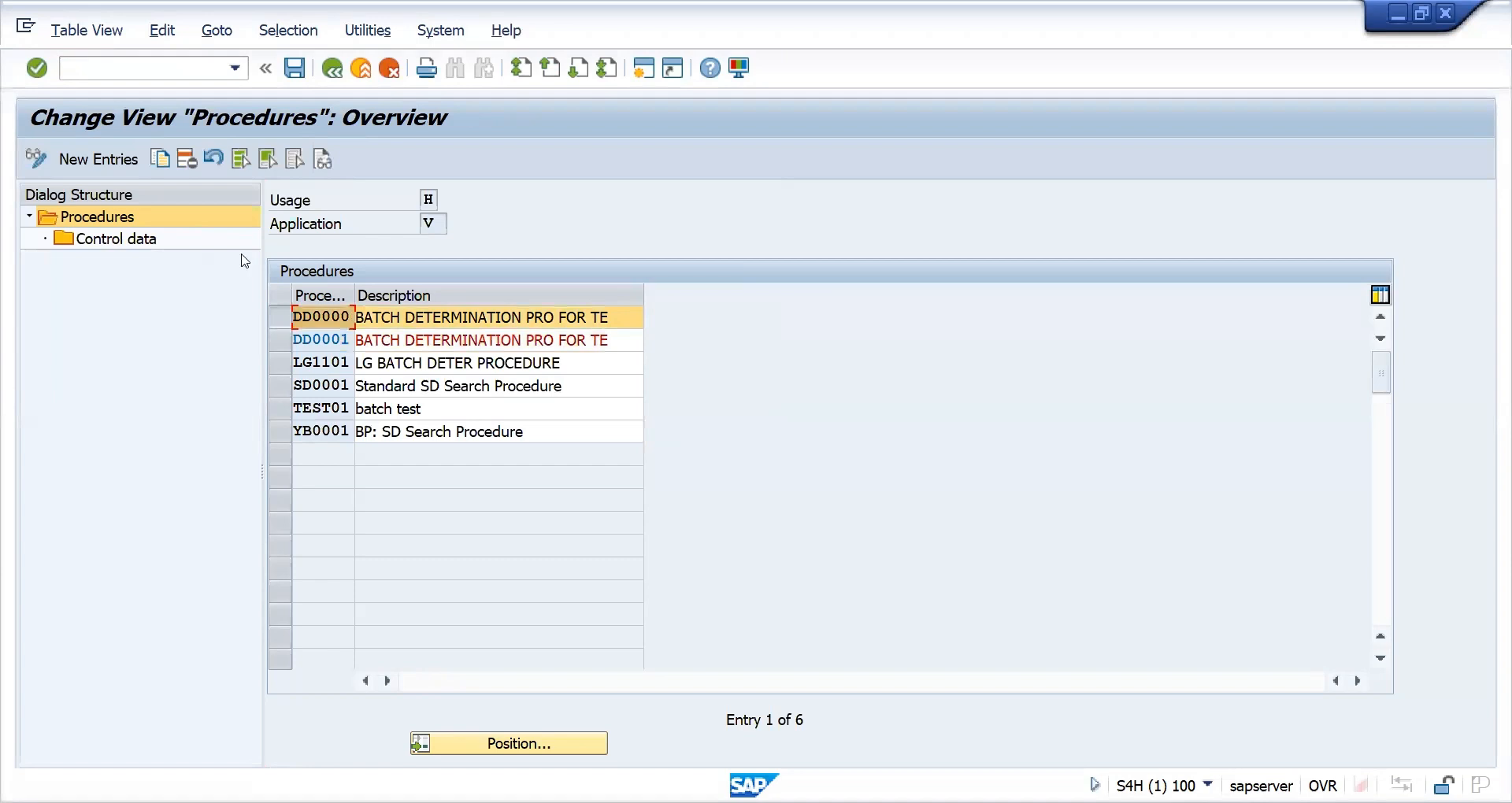
{"action": "left_click", "coordinate": [187, 162]}
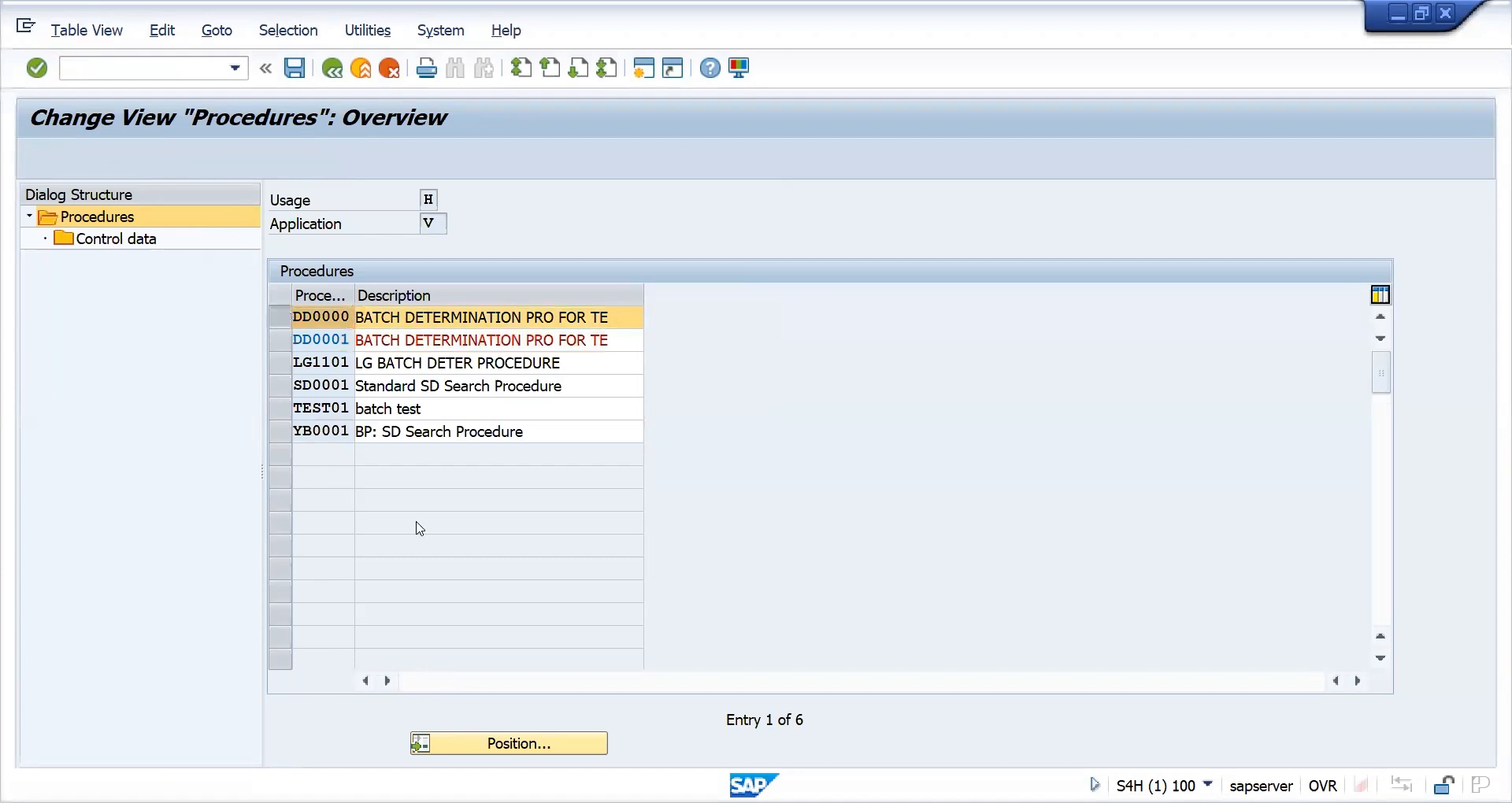
{"action": "key", "text": "Return"}
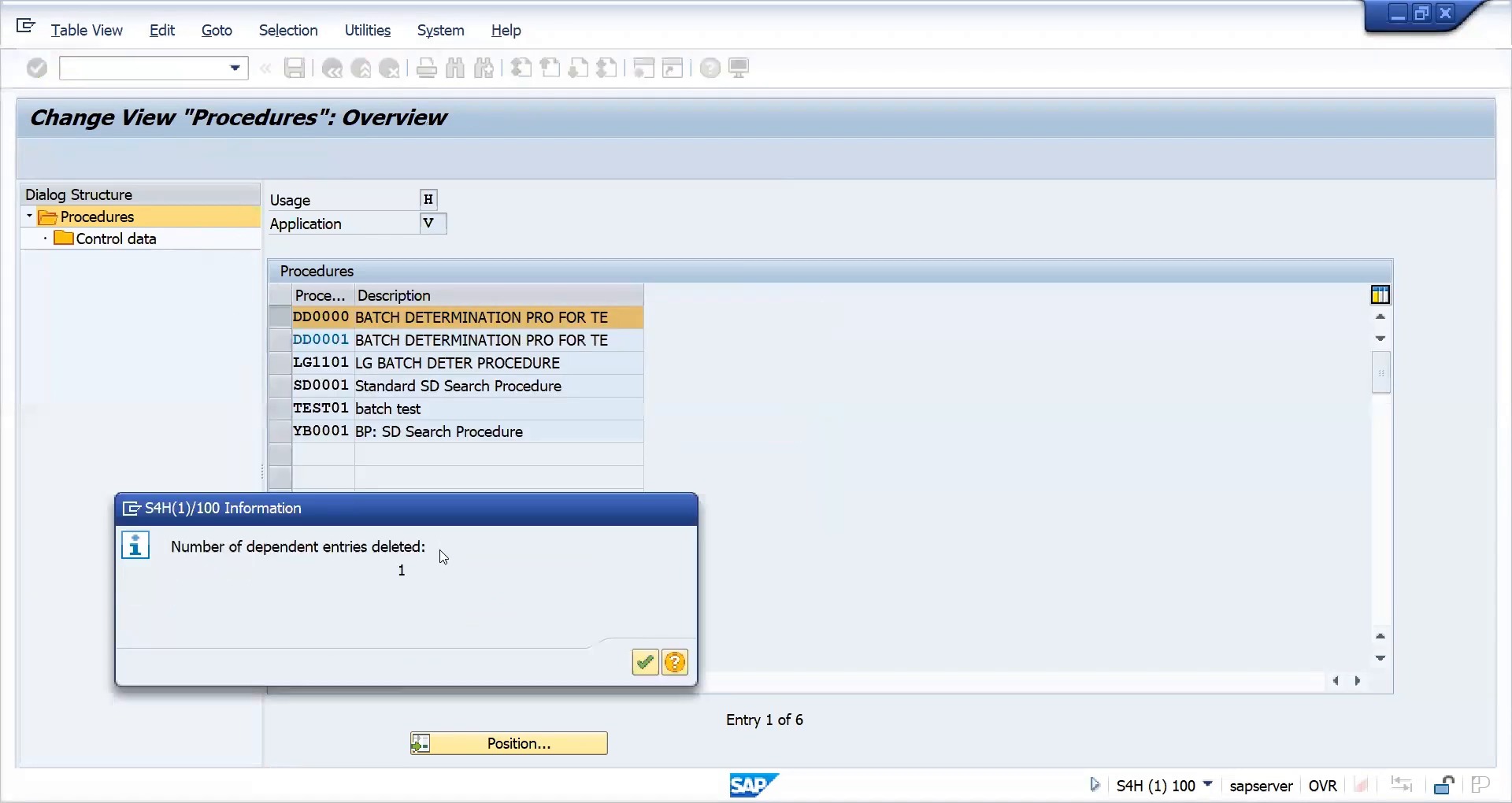
{"action": "key", "text": "Return"}
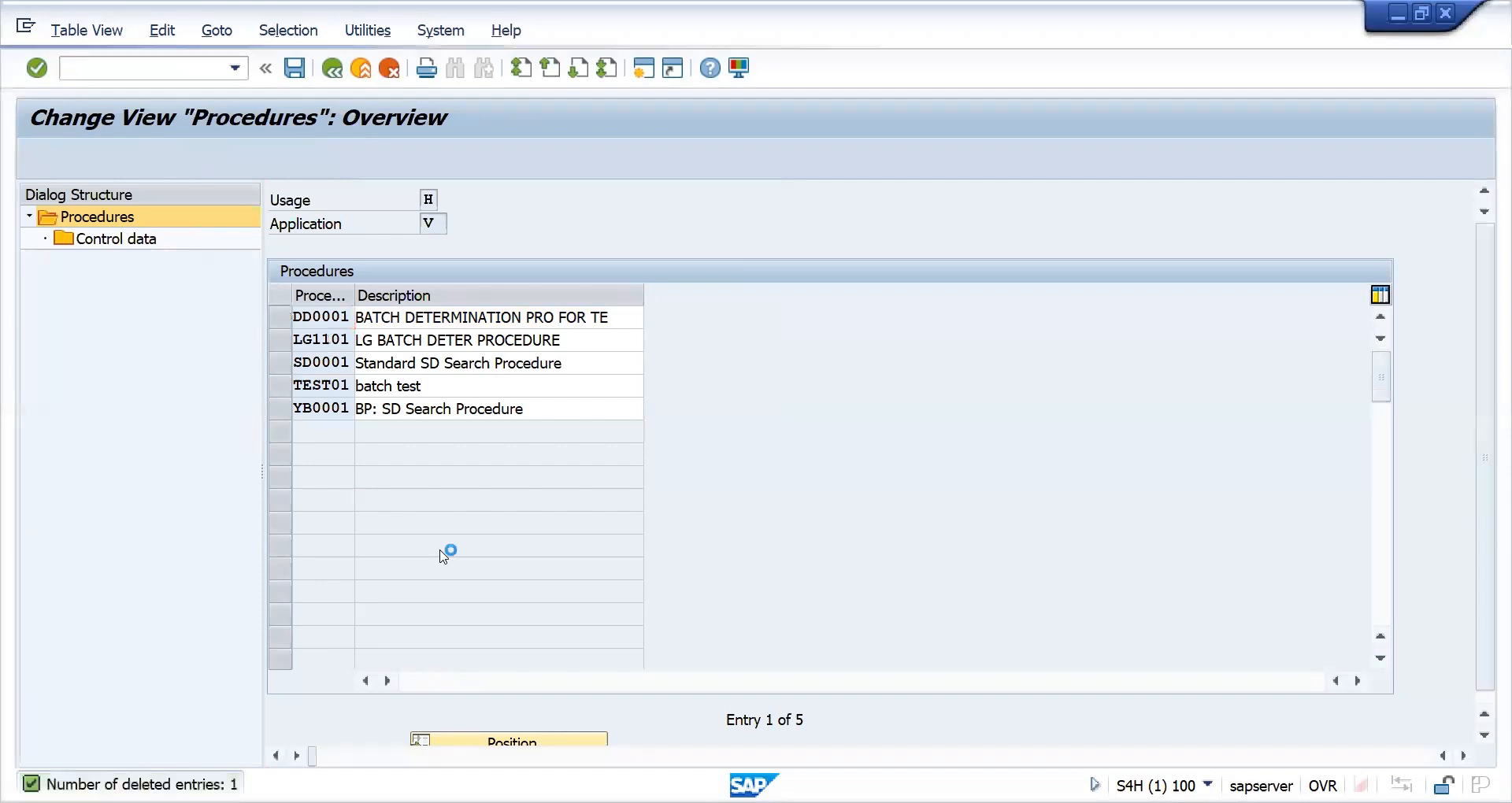
{"action": "key", "text": "ctrl+s"}
{"action": "key", "text": "Return"}
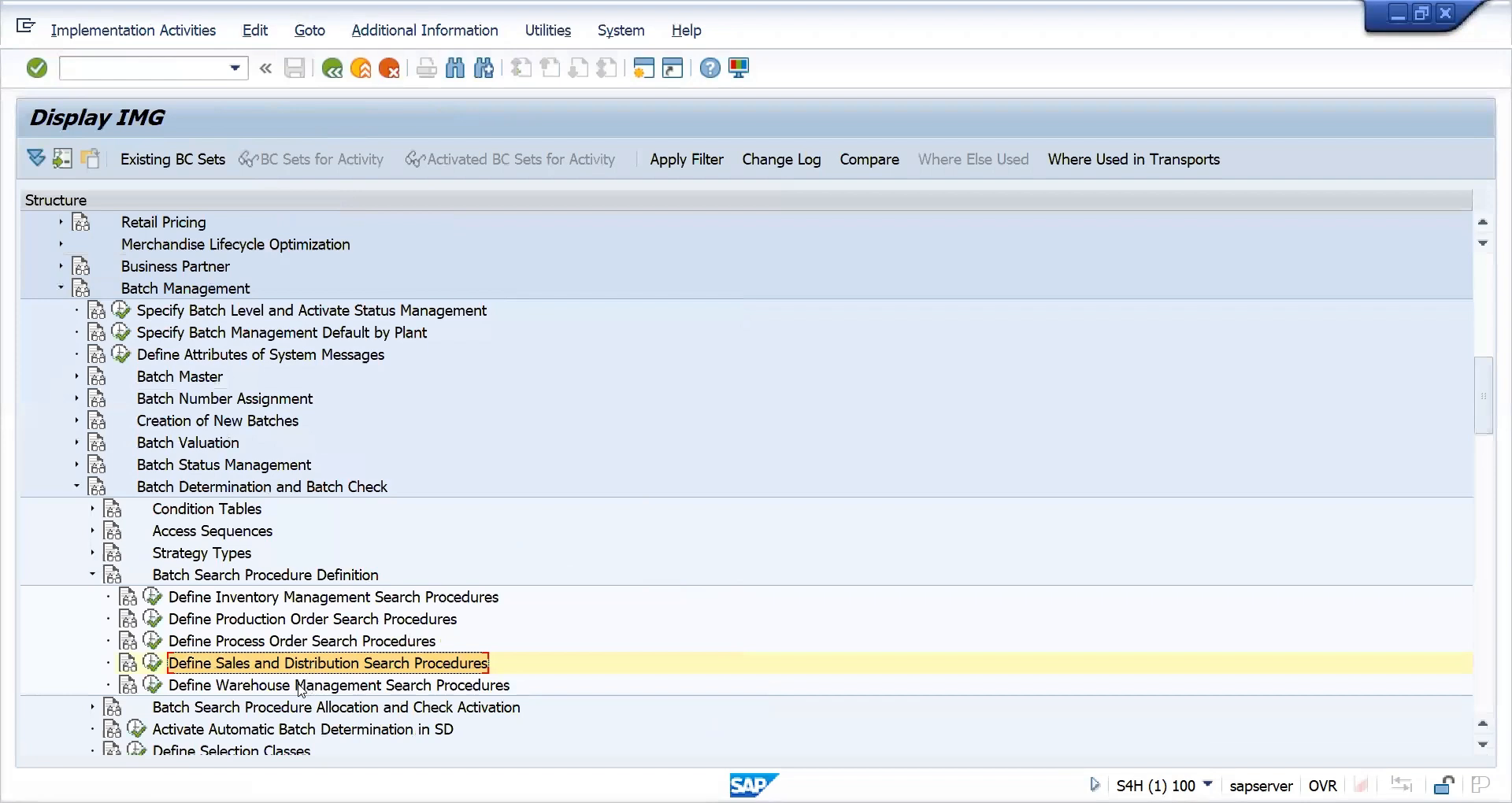
Expand the Batch Search Procedure Allocation and Check Activation node in the IMG.
{"action": "left_click", "coordinate": [301, 686]}
{"action": "key", "text": "Down"}
{"action": "key", "text": "Right"}
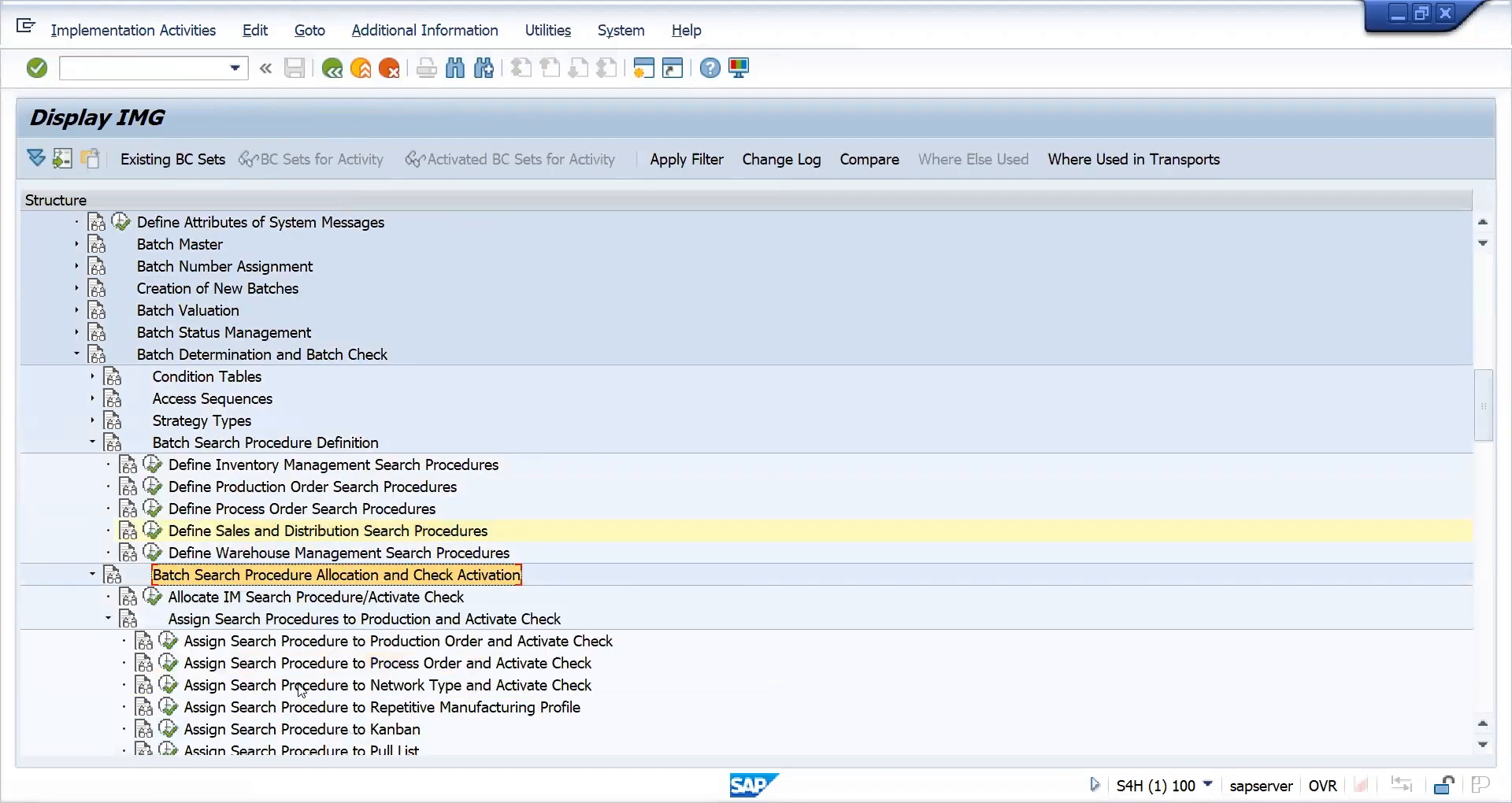
Open Allocate IM Search Procedure/Activate Check and view the search procedures assigned to the movement types.
{"action": "key", "text": "Down"}
{"action": "key", "text": "Down"}
{"action": "key", "text": "Down"}
{"action": "key", "text": "Down"}
{"action": "key", "text": "Down"}
{"action": "key", "text": "Down"}
{"action": "key", "text": "Down"}
{"action": "key", "text": "Down"}
{"action": "key", "text": "Down"}
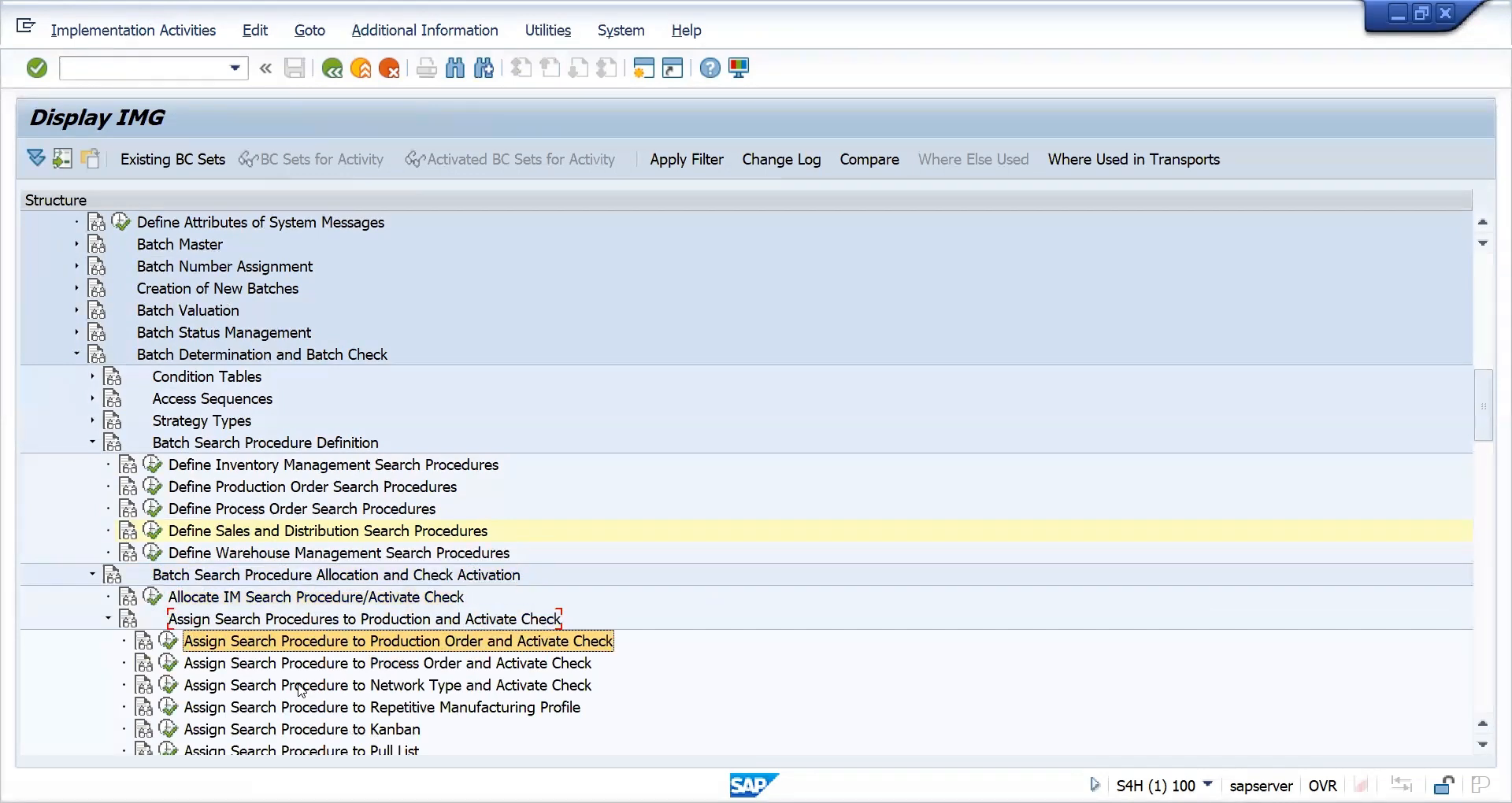
{"action": "key", "text": "Up"}
{"action": "key", "text": "Up"}
{"action": "key", "text": "Up"}
{"action": "key", "text": "Up"}
{"action": "key", "text": "Up"}
{"action": "key", "text": "Up"}
{"action": "key", "text": "Up"}
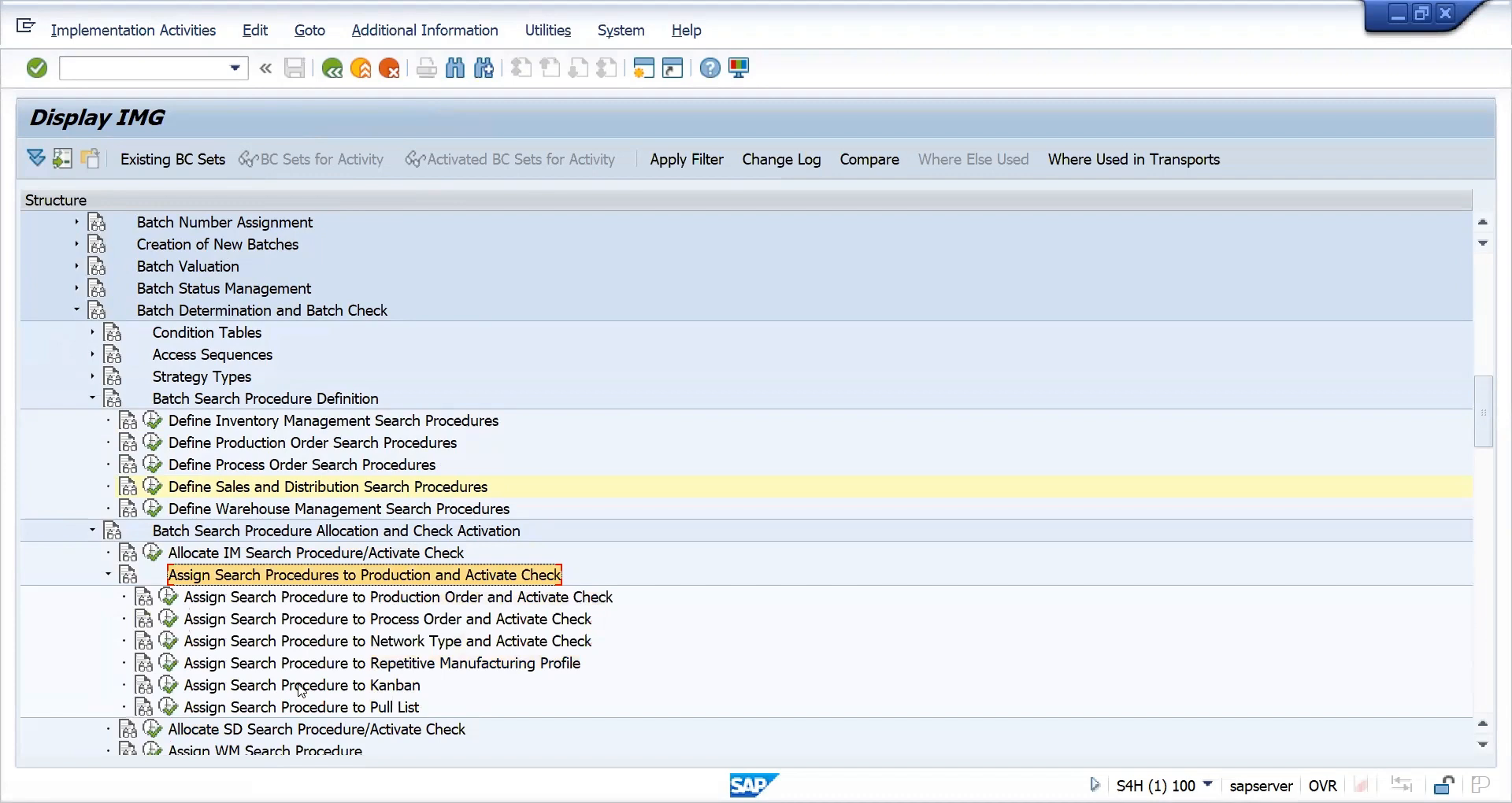
{"action": "left_click", "coordinate": [153, 553]}
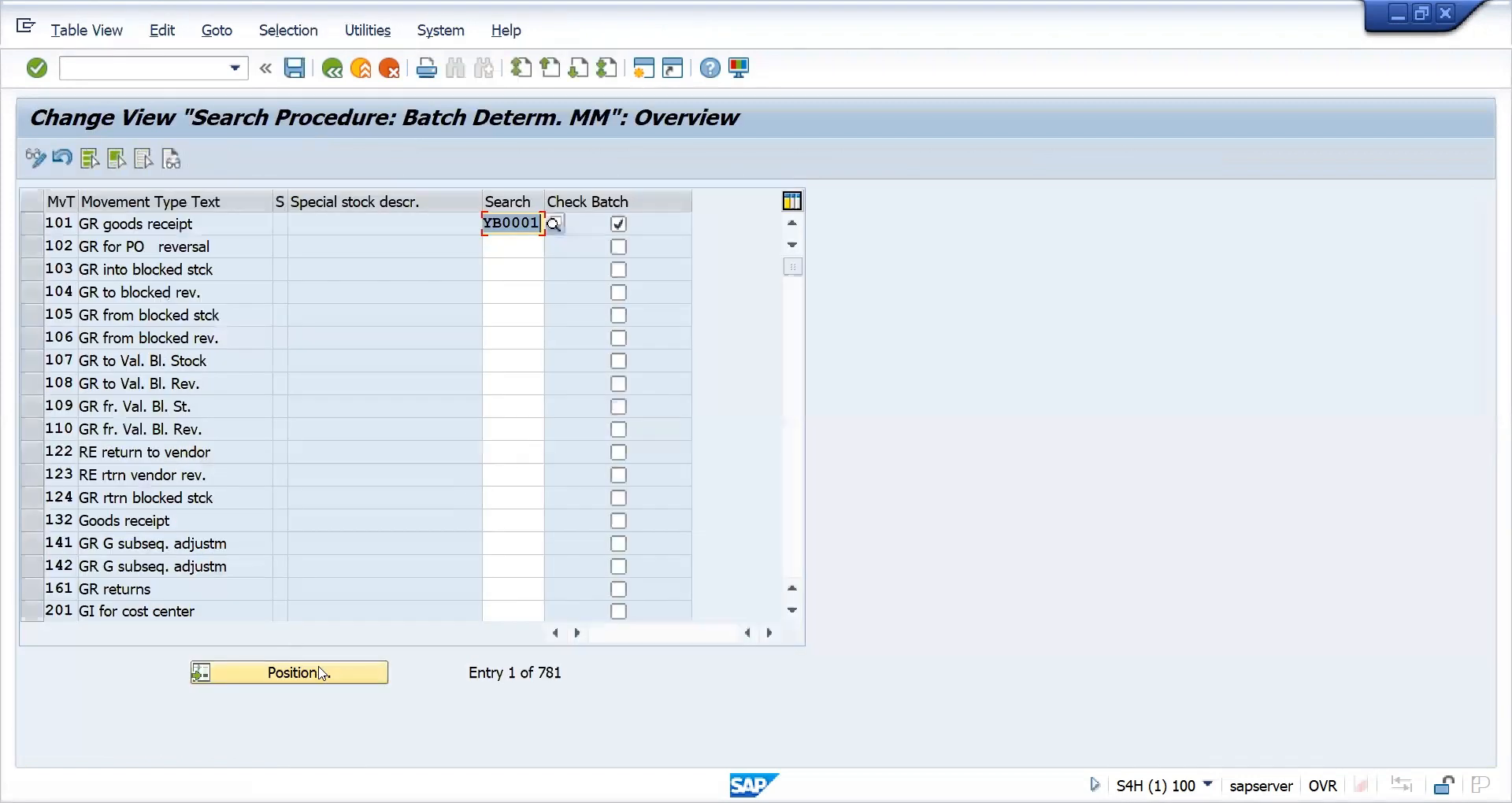
{"action": "left_click", "coordinate": [327, 674]}
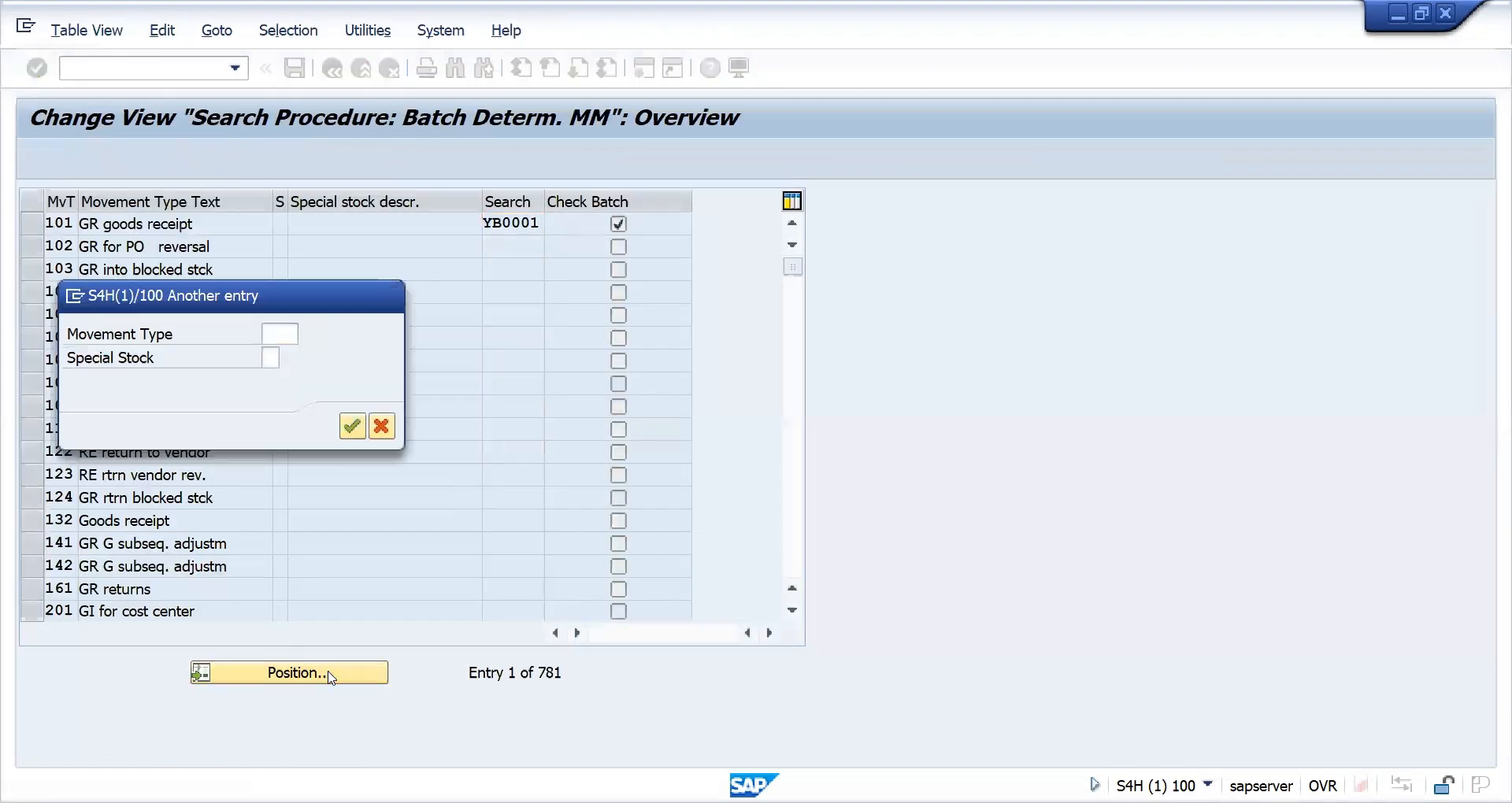
{"action": "key", "text": "Escape"}
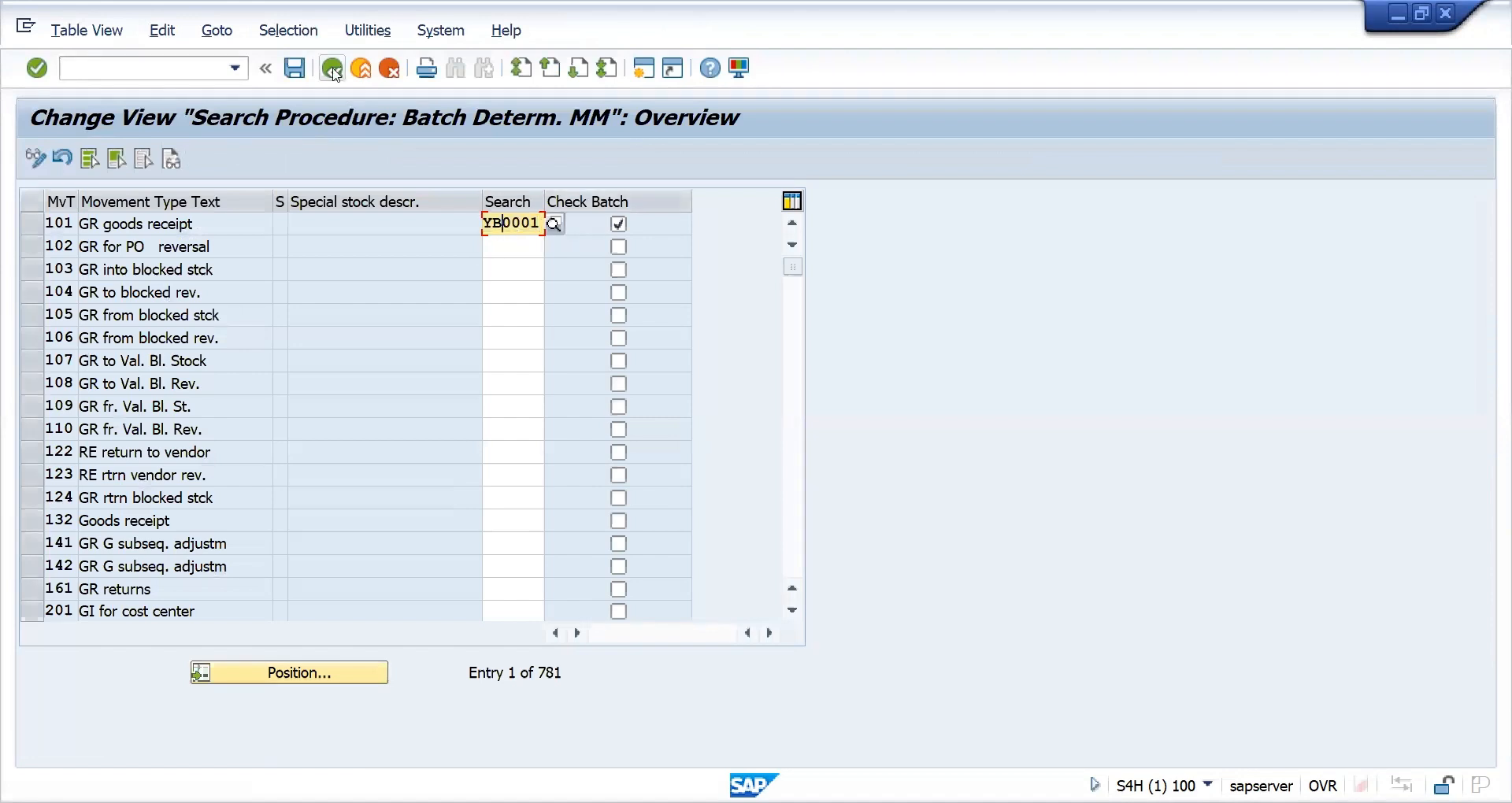
Jump to movement type 561 in the MM batch search procedure assignments, review its entries and return to the IMG.
{"action": "left_click", "coordinate": [295, 675]}
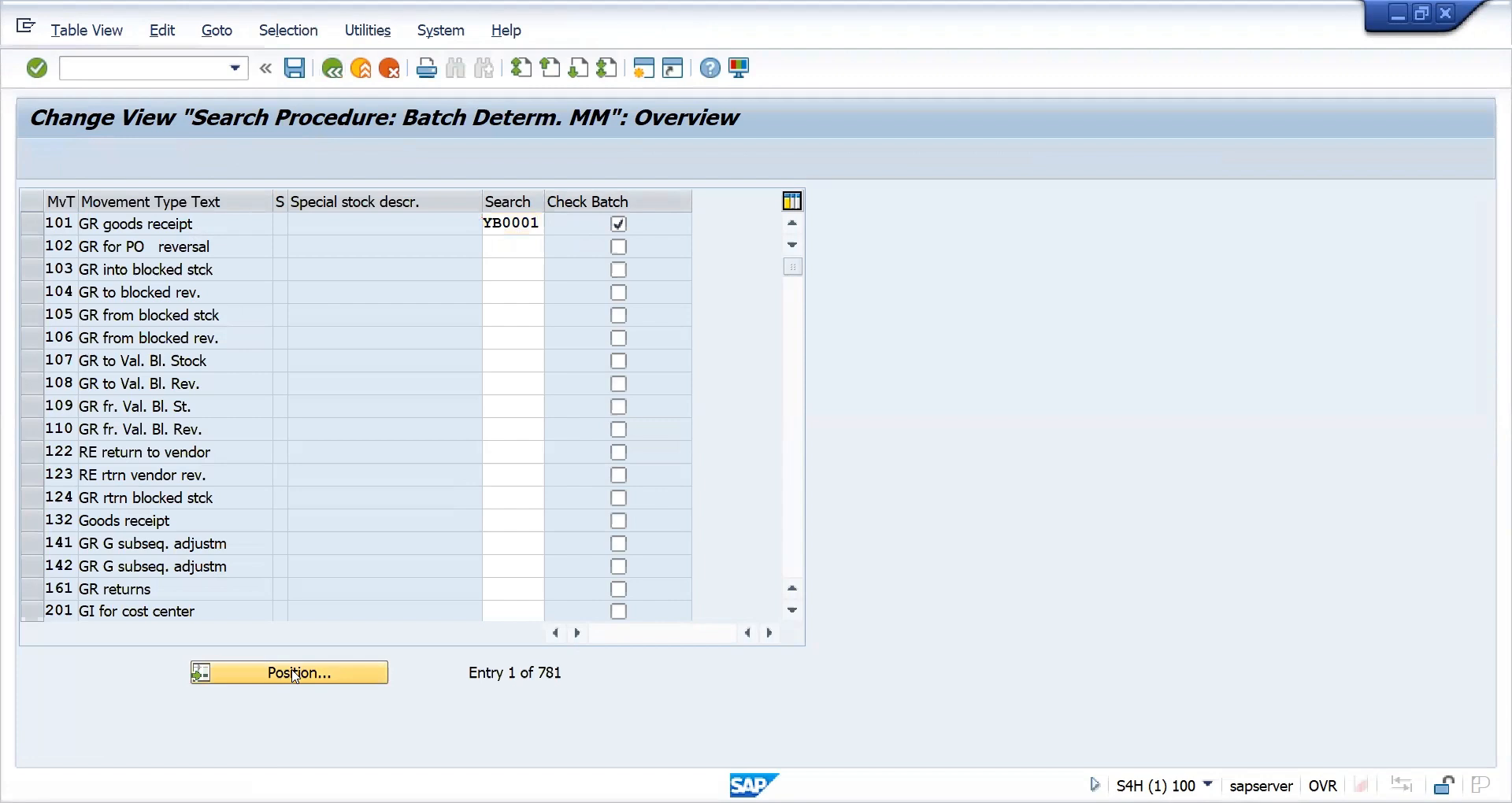
{"action": "key", "text": "Return"}
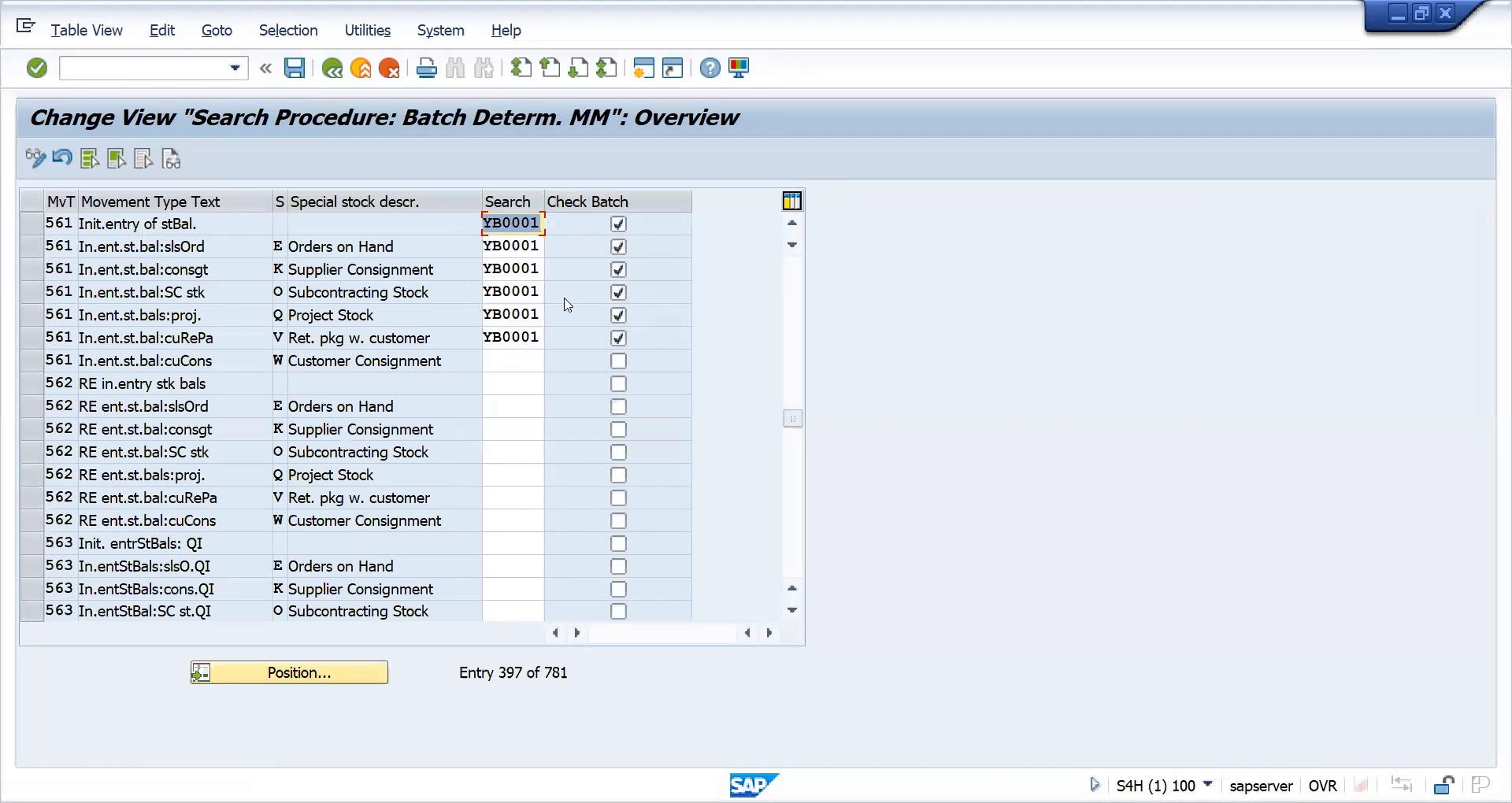
{"action": "left_click", "coordinate": [622, 329]}
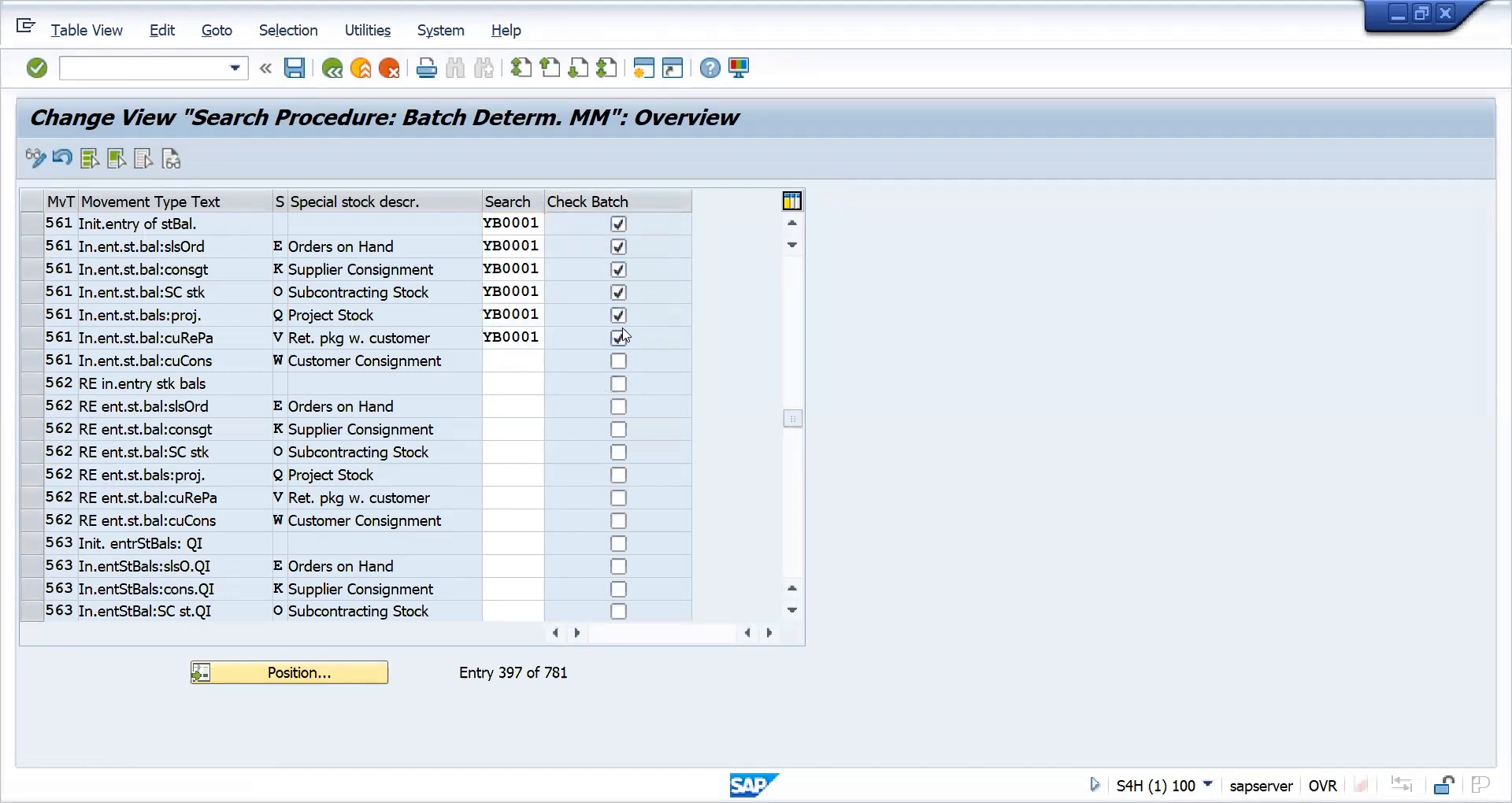
{"action": "key", "text": "F3"}
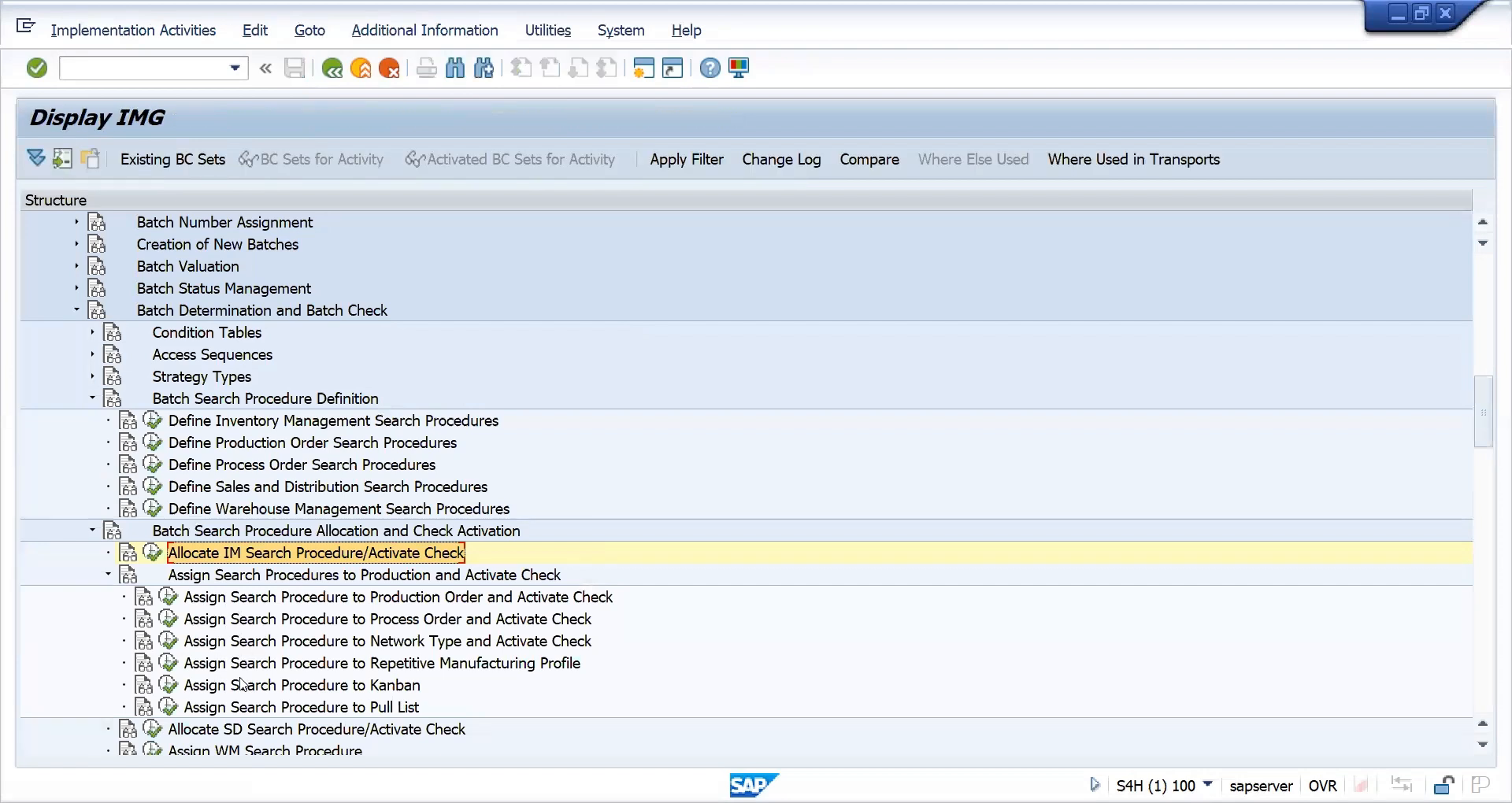
In Allocate SD Search Procedure/Activate Check, start a new entry for sales organization DRAM, distribution channel DI and division DD.
{"action": "left_click", "coordinate": [156, 731]}
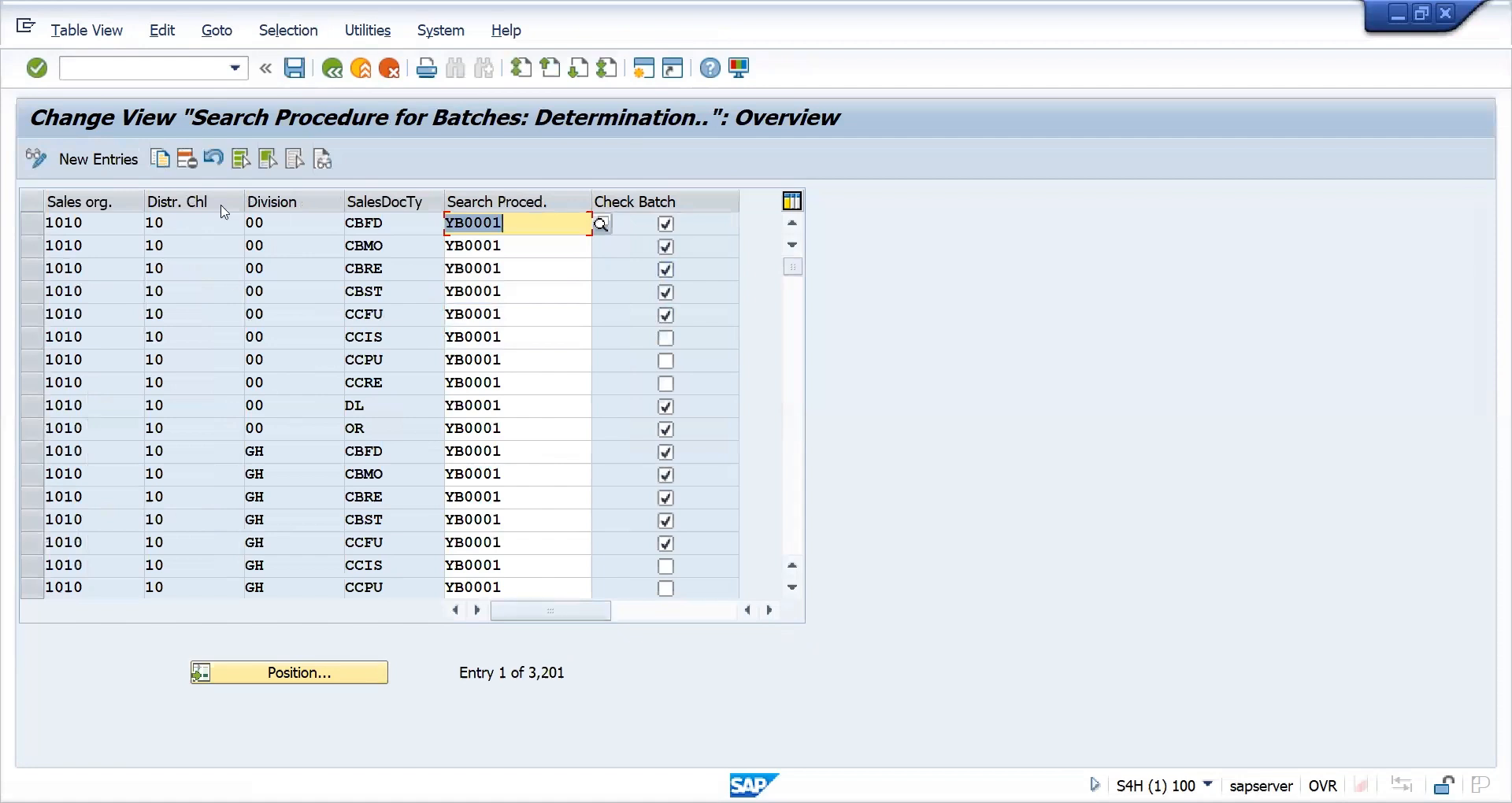
{"action": "left_click", "coordinate": [95, 161]}
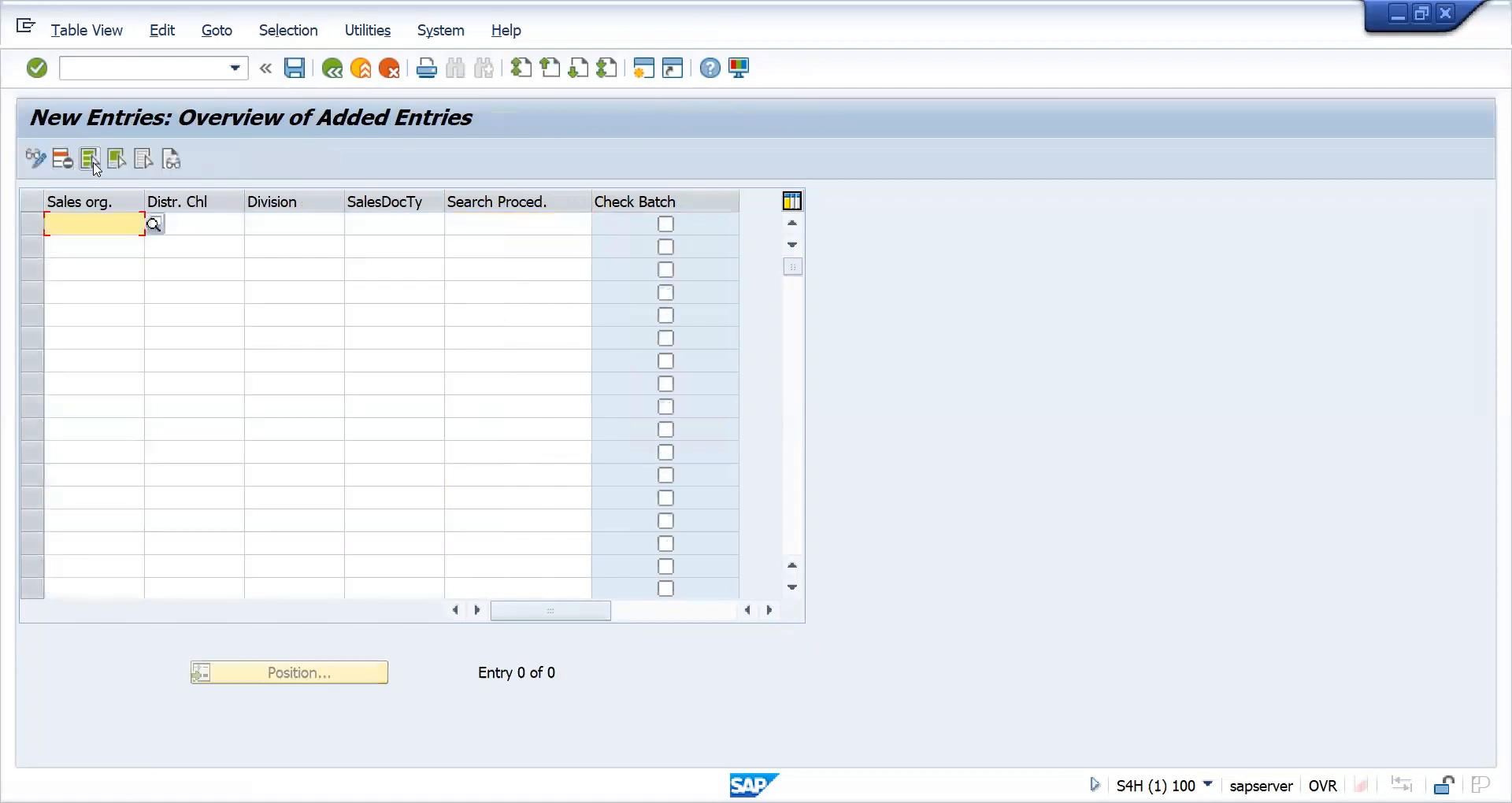
{"action": "key", "text": "Down"}
{"action": "key", "text": "Tab"}
{"action": "type", "text": "DI"}
{"action": "key", "text": "Tab"}
{"action": "key", "text": "Down"}
{"action": "key", "text": "Return"}
{"action": "key", "text": "Tab"}
{"action": "key", "text": "Down"}
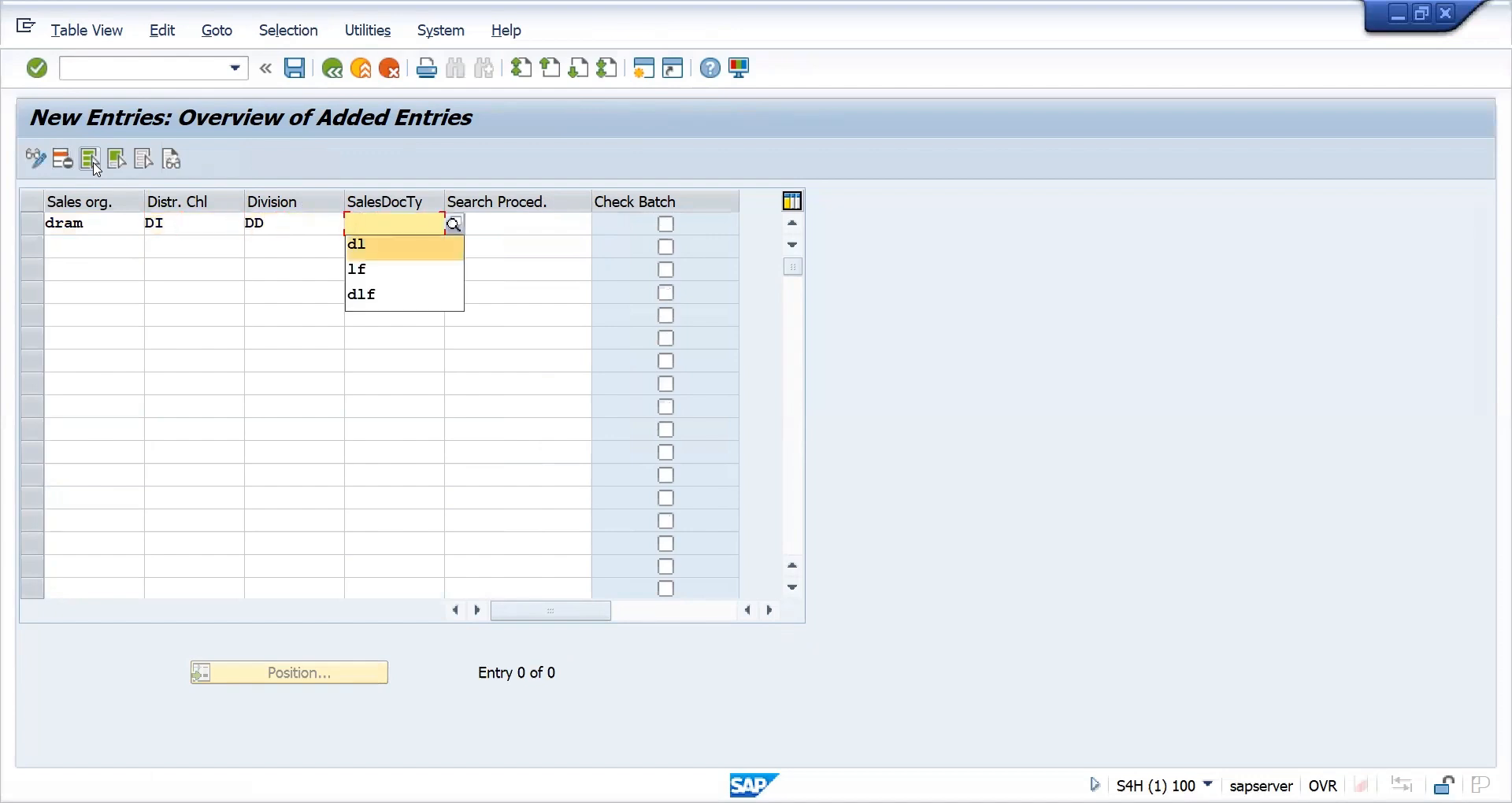
Assign search procedure DD0001 to sales document type DOR1 in the new entry, activate its batch check and save.
{"action": "key", "text": "Up"}
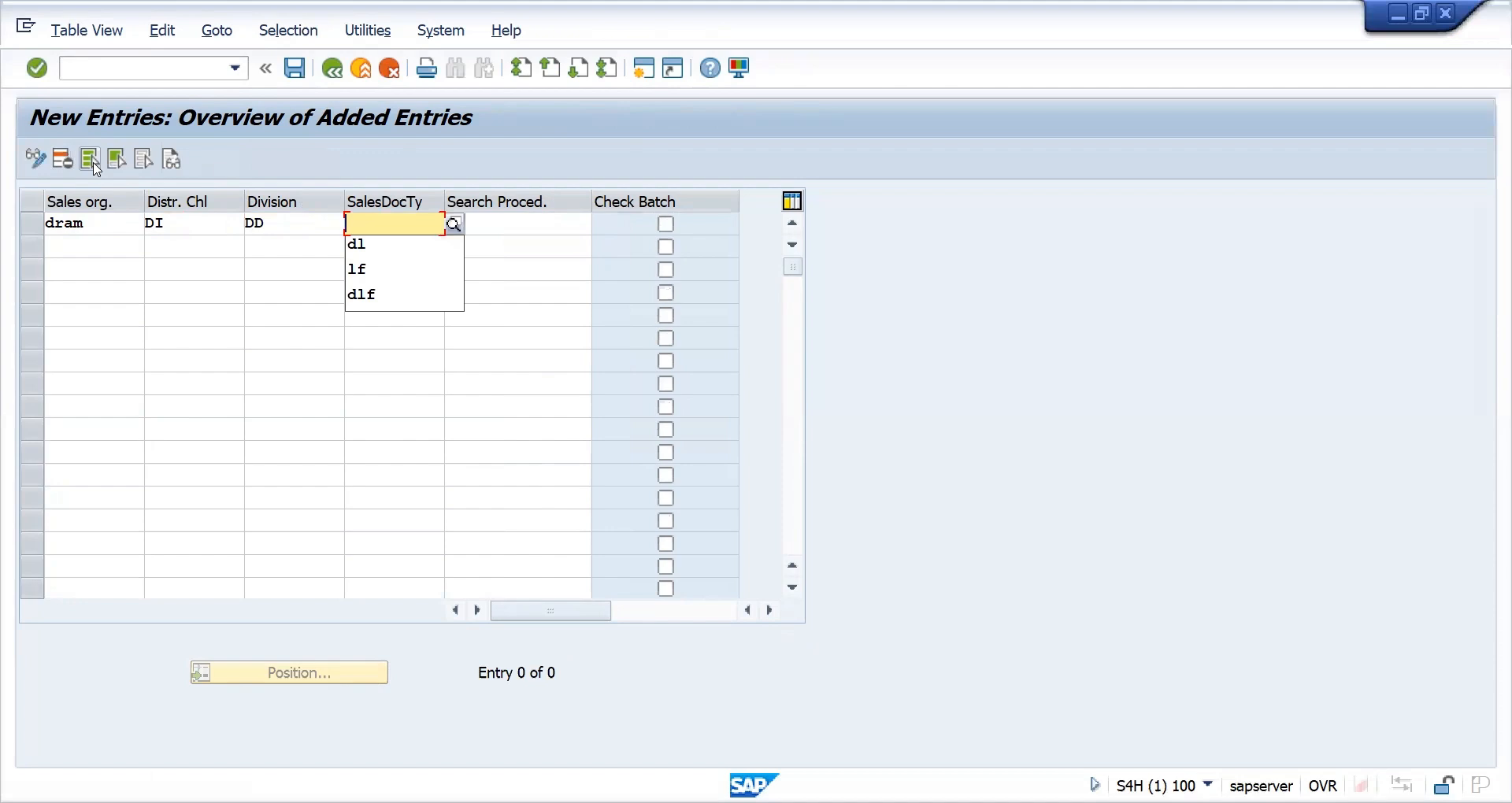
{"action": "type", "text": "DOR"}
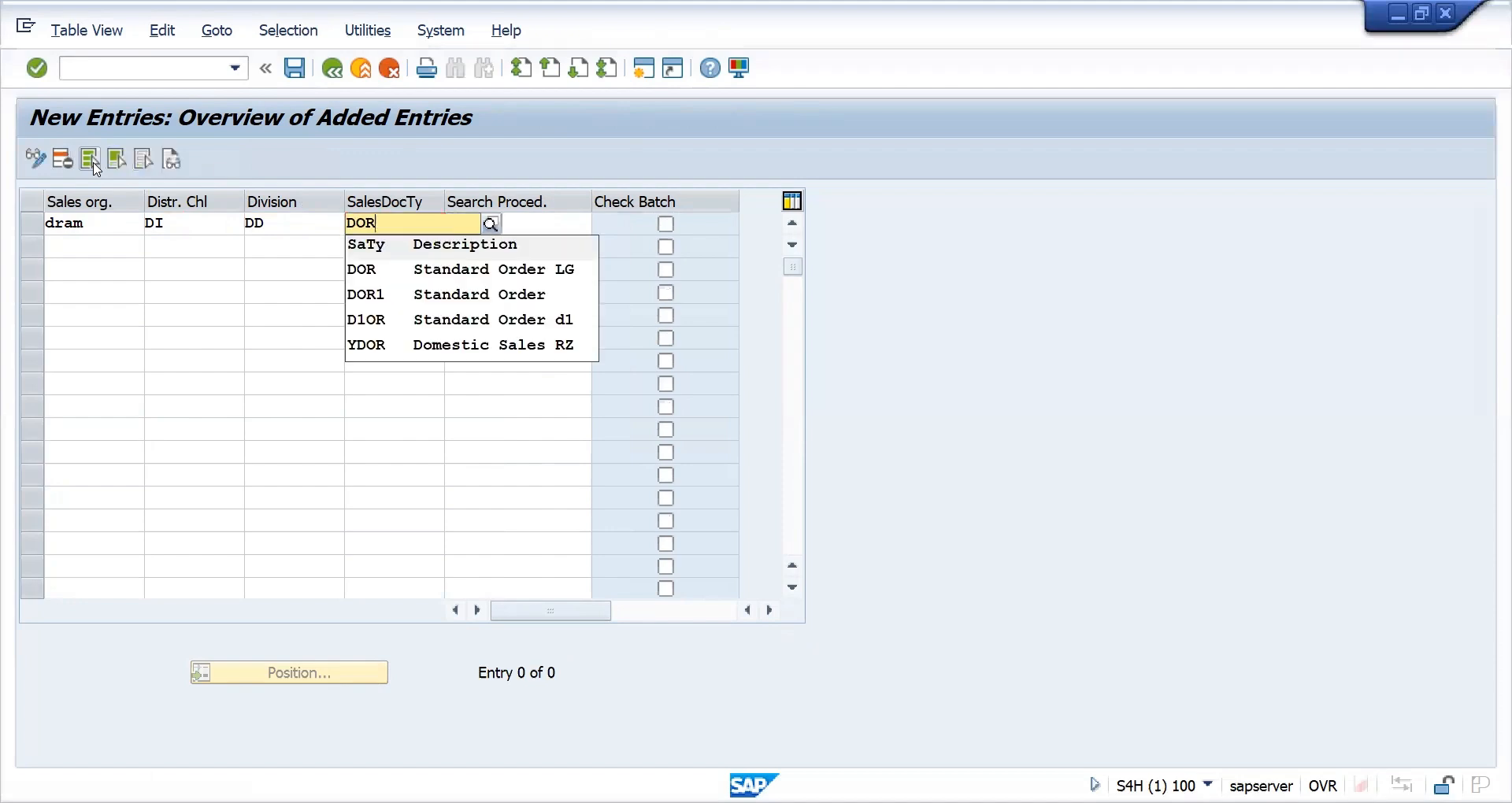
{"action": "left_click", "coordinate": [380, 307]}
{"action": "key", "text": "Tab"}
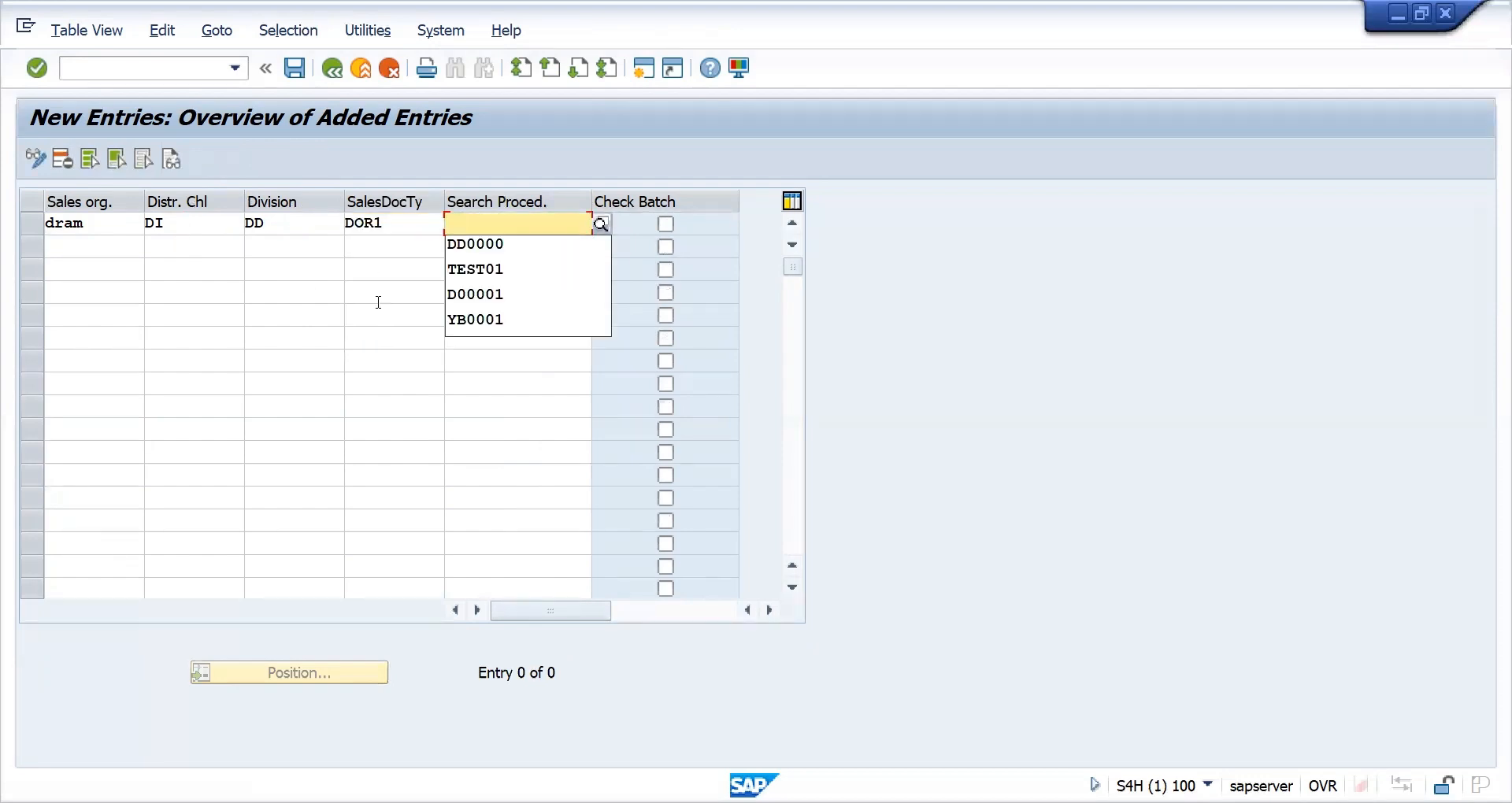
{"action": "key", "text": "Down"}
{"action": "key", "text": "Return"}
{"action": "key", "text": "BackSpace"}
{"action": "type", "text": "1"}
{"action": "key", "text": "Return"}
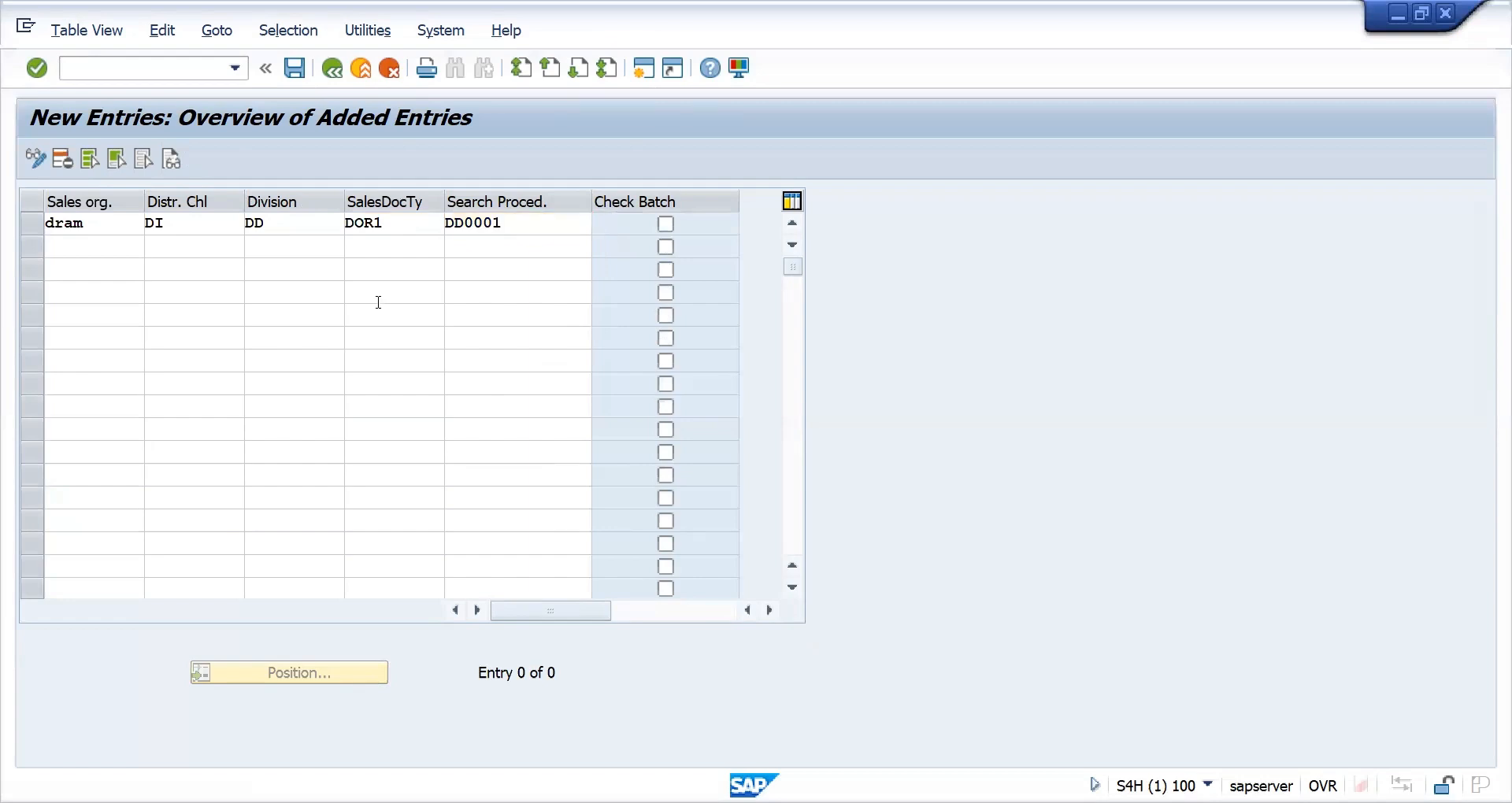
{"action": "left_click", "coordinate": [666, 224]}
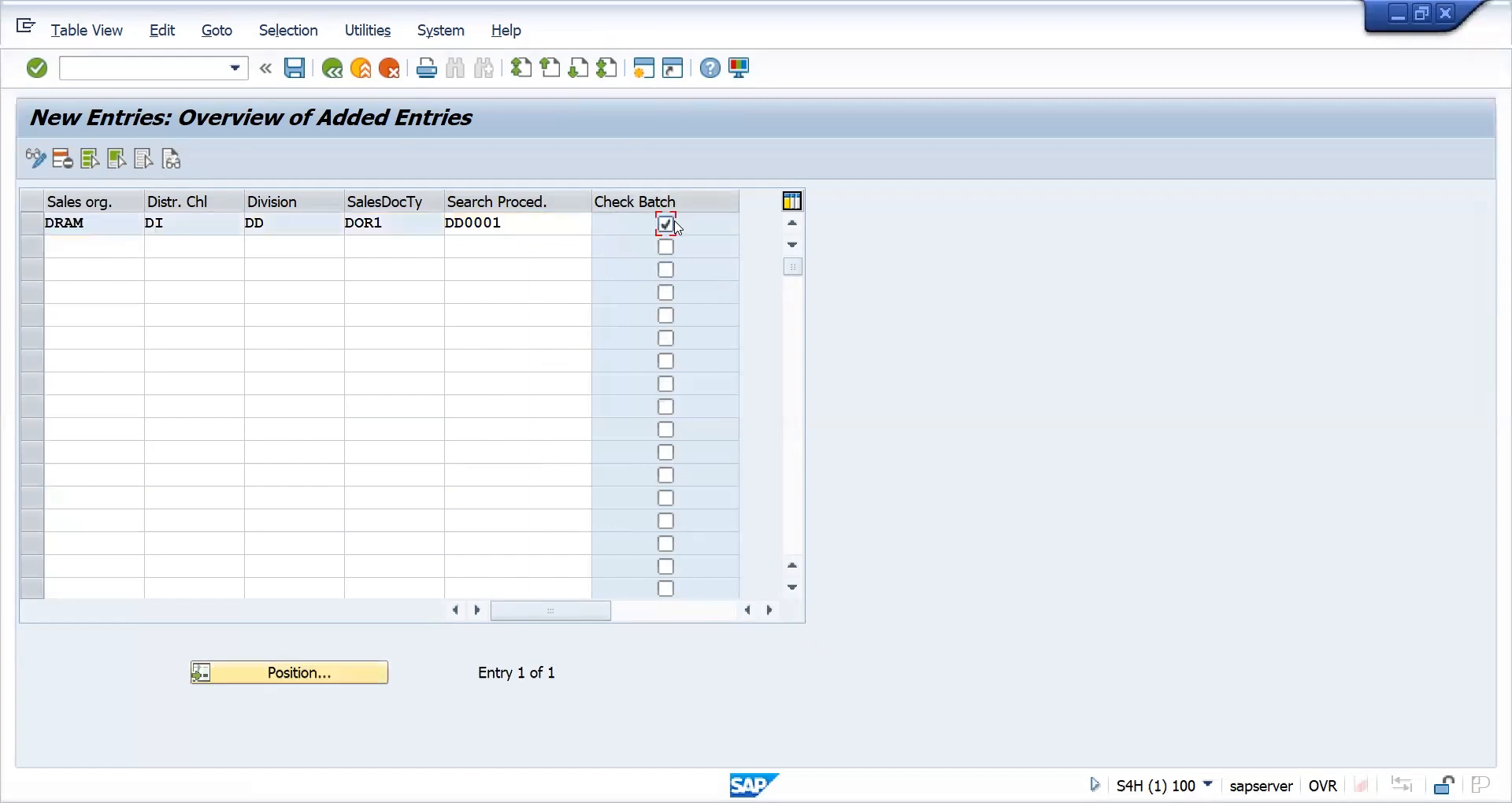
{"action": "key", "text": "ctrl+s"}
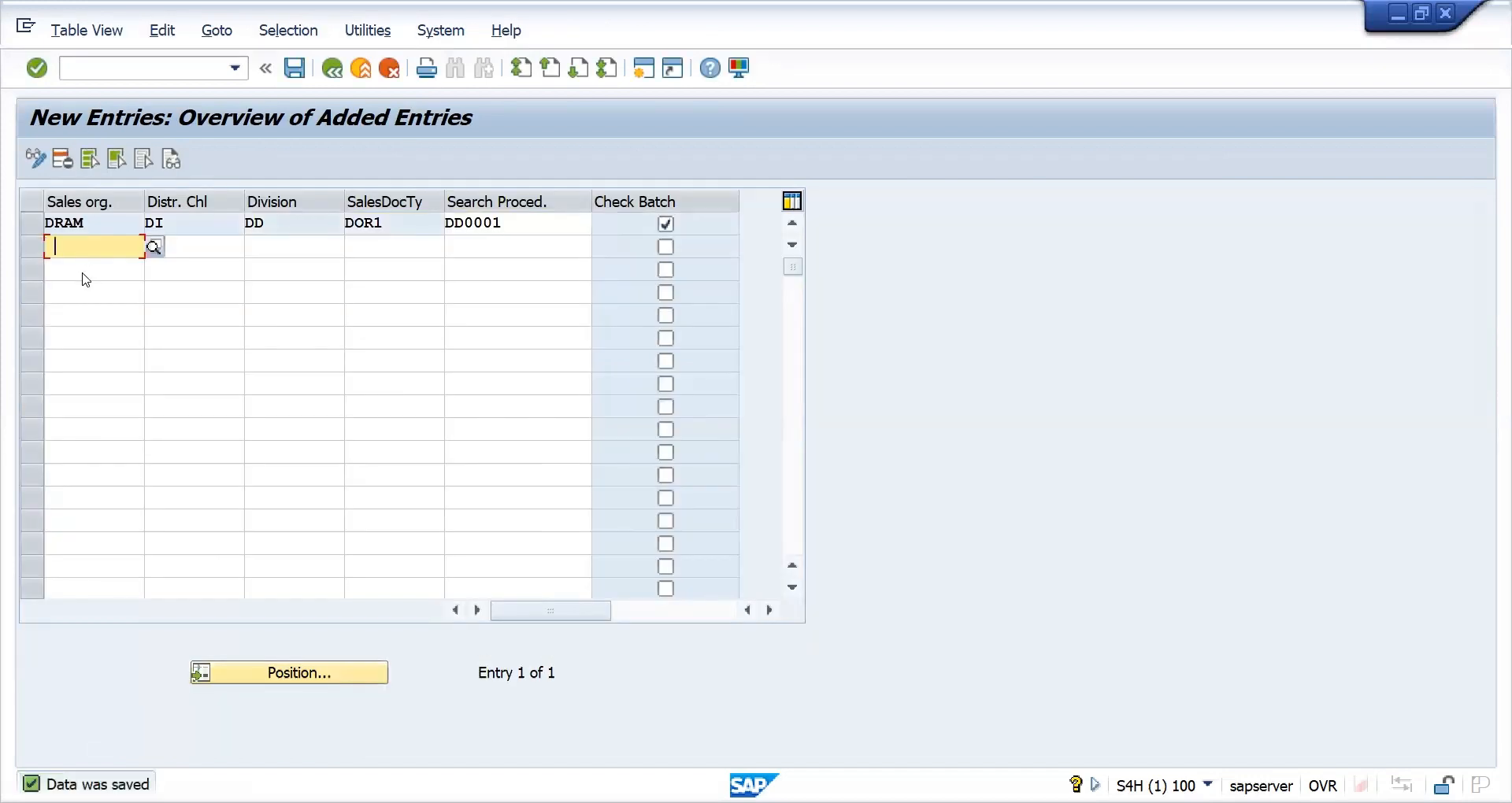
Add a second entry for sales organization DRAM, distribution channel DI, division DD and sales document type DL.
{"action": "type", "text": "dram"}
{"action": "key", "text": "Tab"}
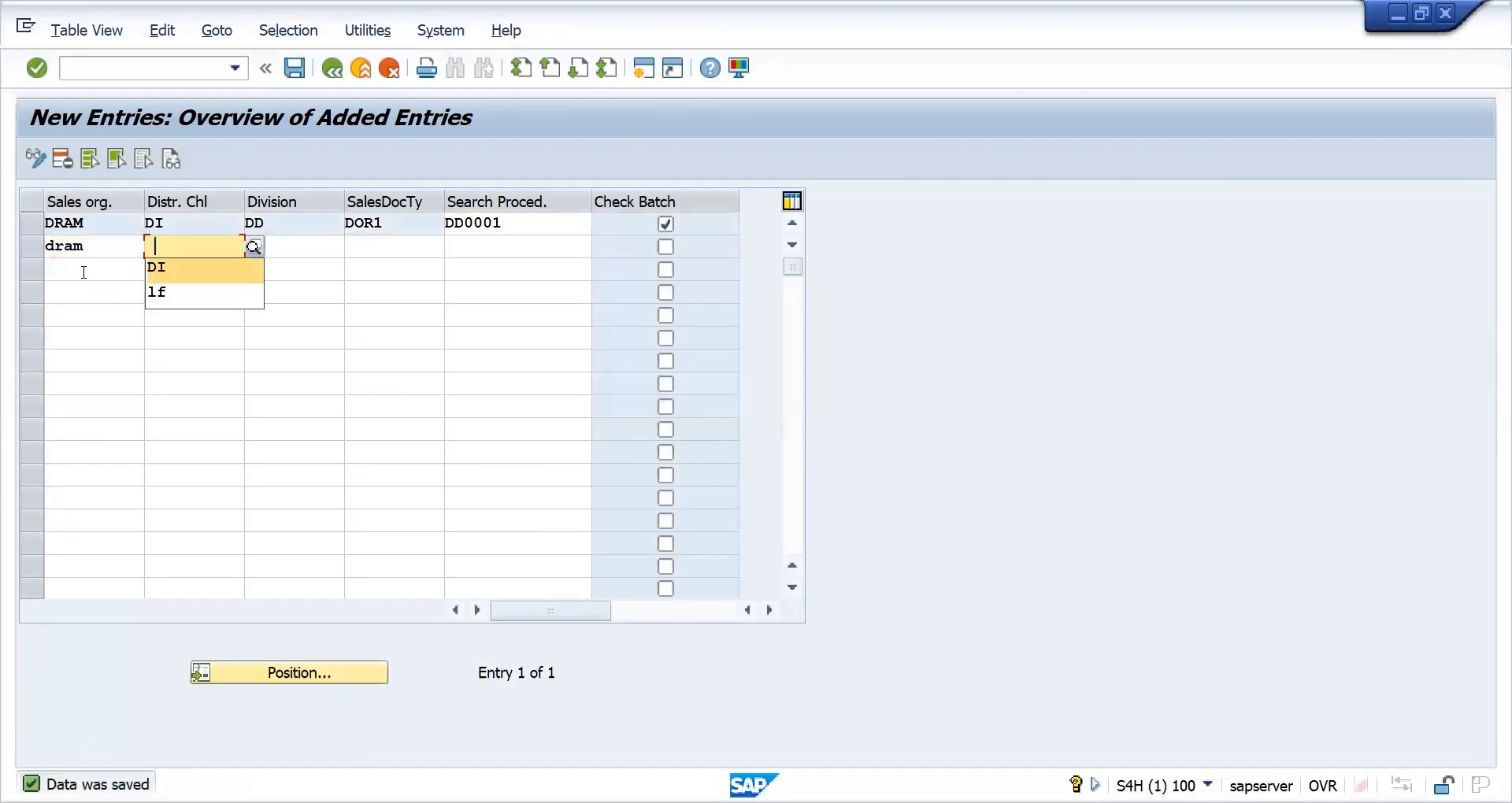
{"action": "type", "text": "DI"}
{"action": "key", "text": "Tab"}
{"action": "type", "text": "DD"}
{"action": "key", "text": "Tab"}
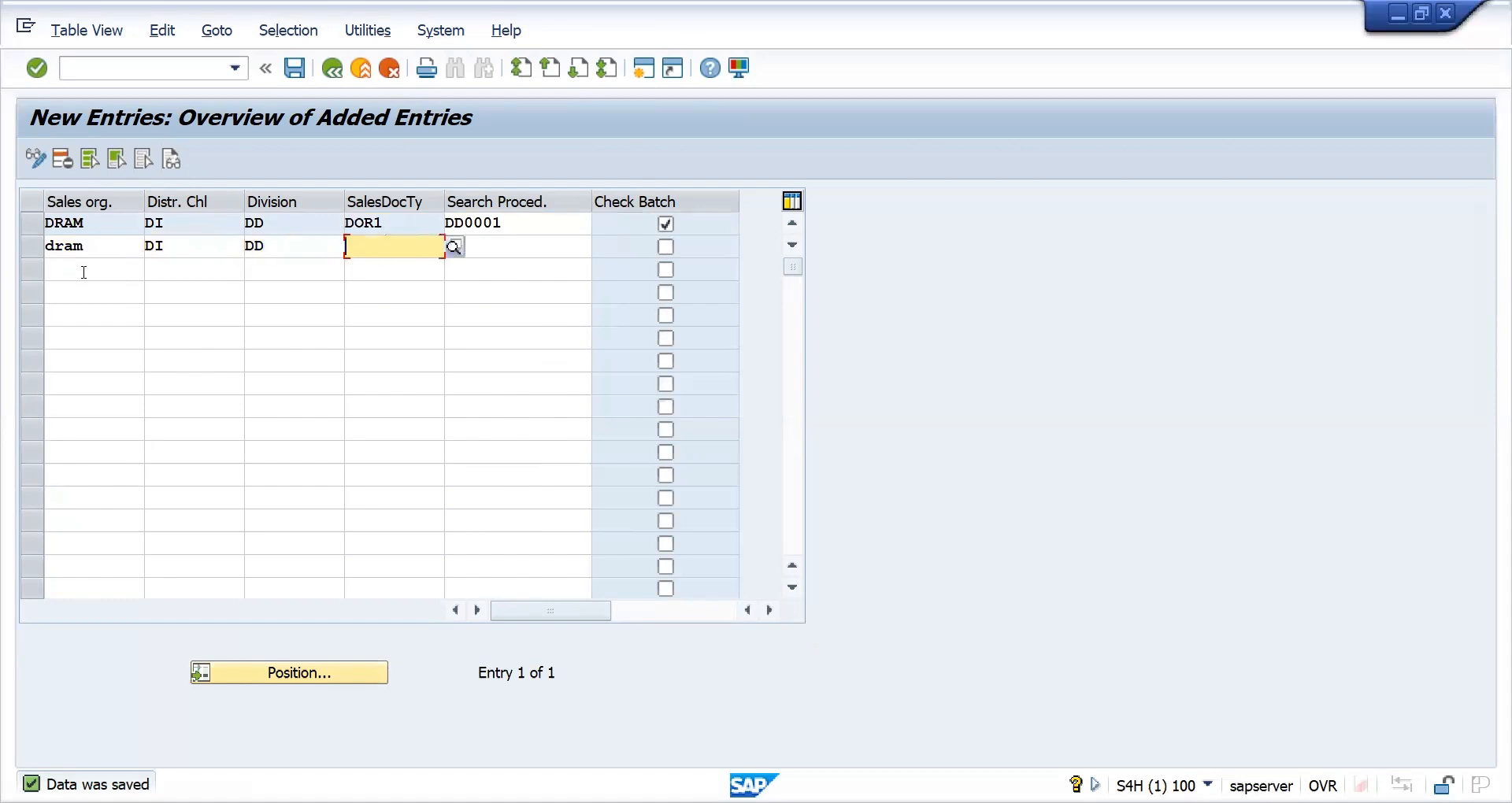
{"action": "type", "text": "D"}
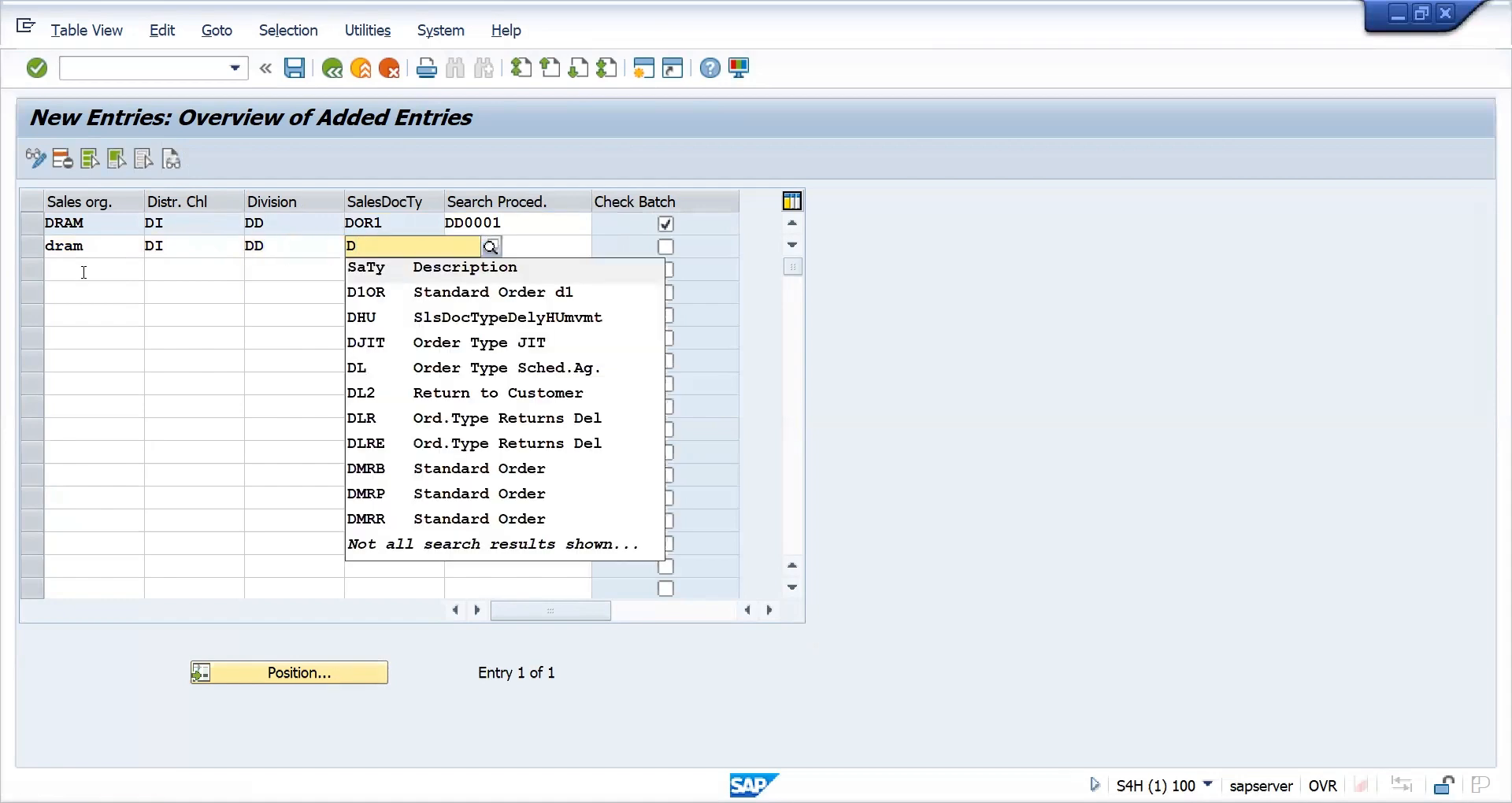
{"action": "key", "text": "BackSpace"}
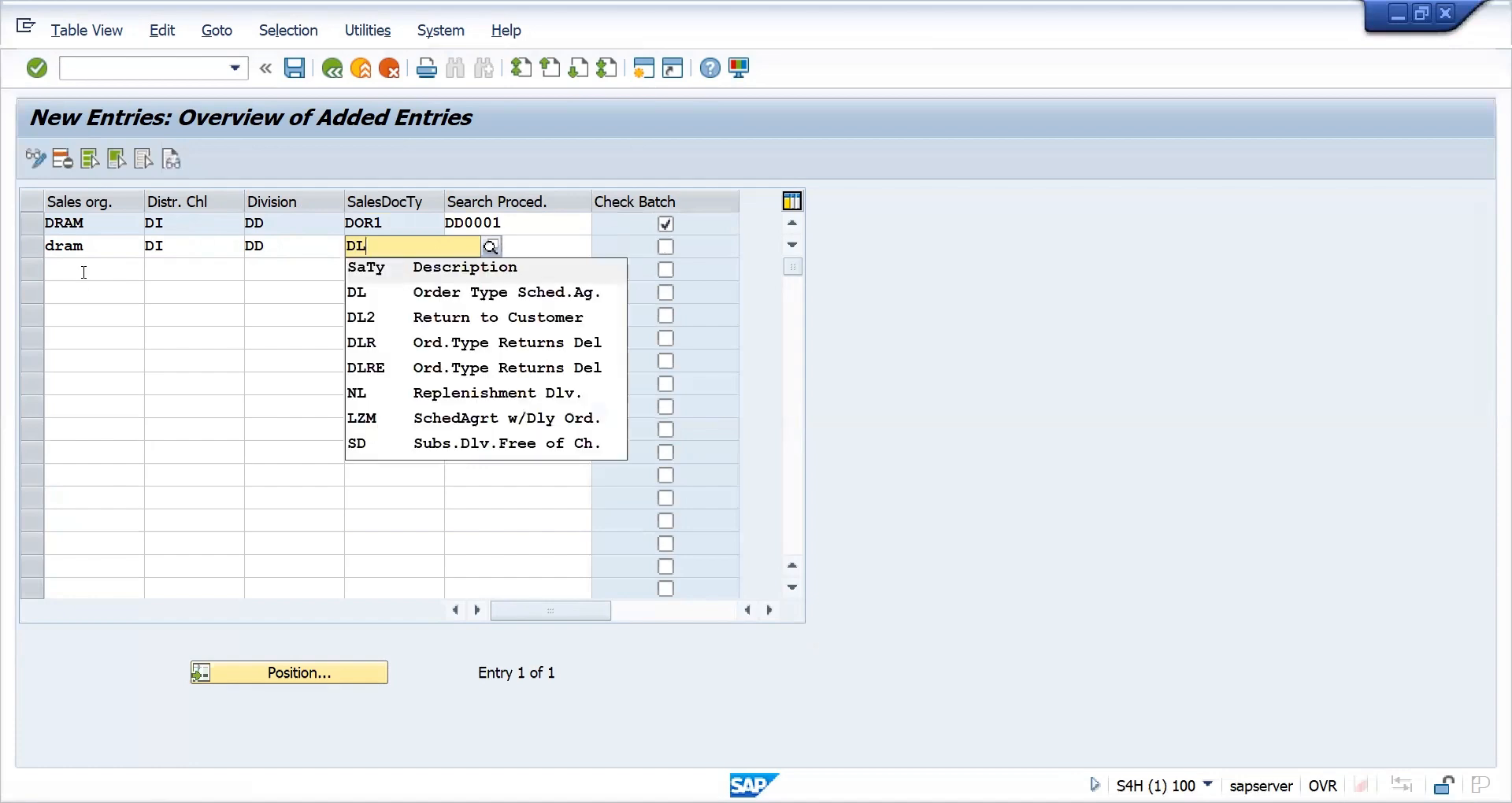
Assign search procedure DD0001 to the DL entry with its batch check activated, save it and return to the IMG.
{"action": "key", "text": "Tab"}
{"action": "key", "text": "Down"}
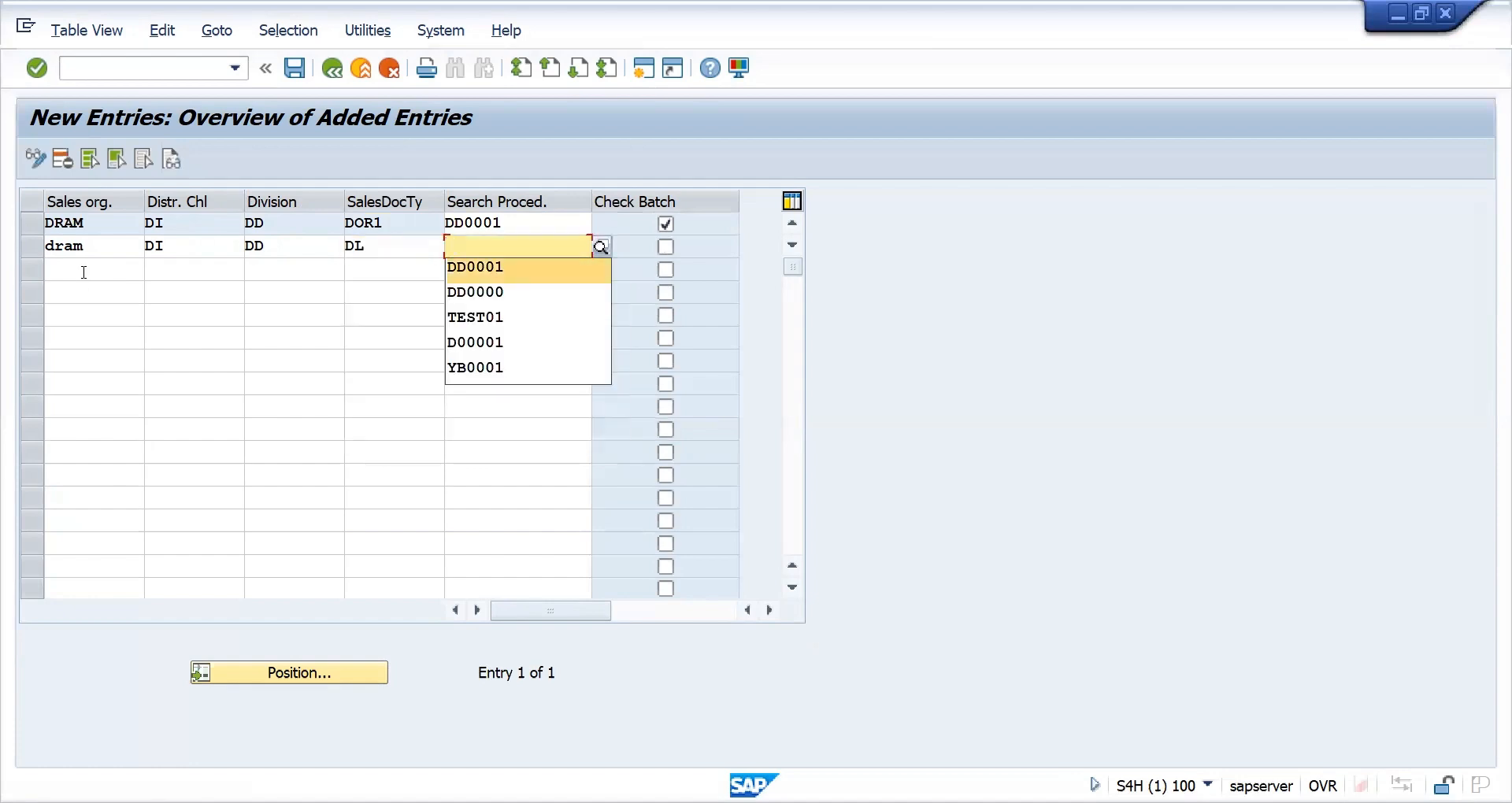
{"action": "key", "text": "Return"}
{"action": "key", "text": "Return"}
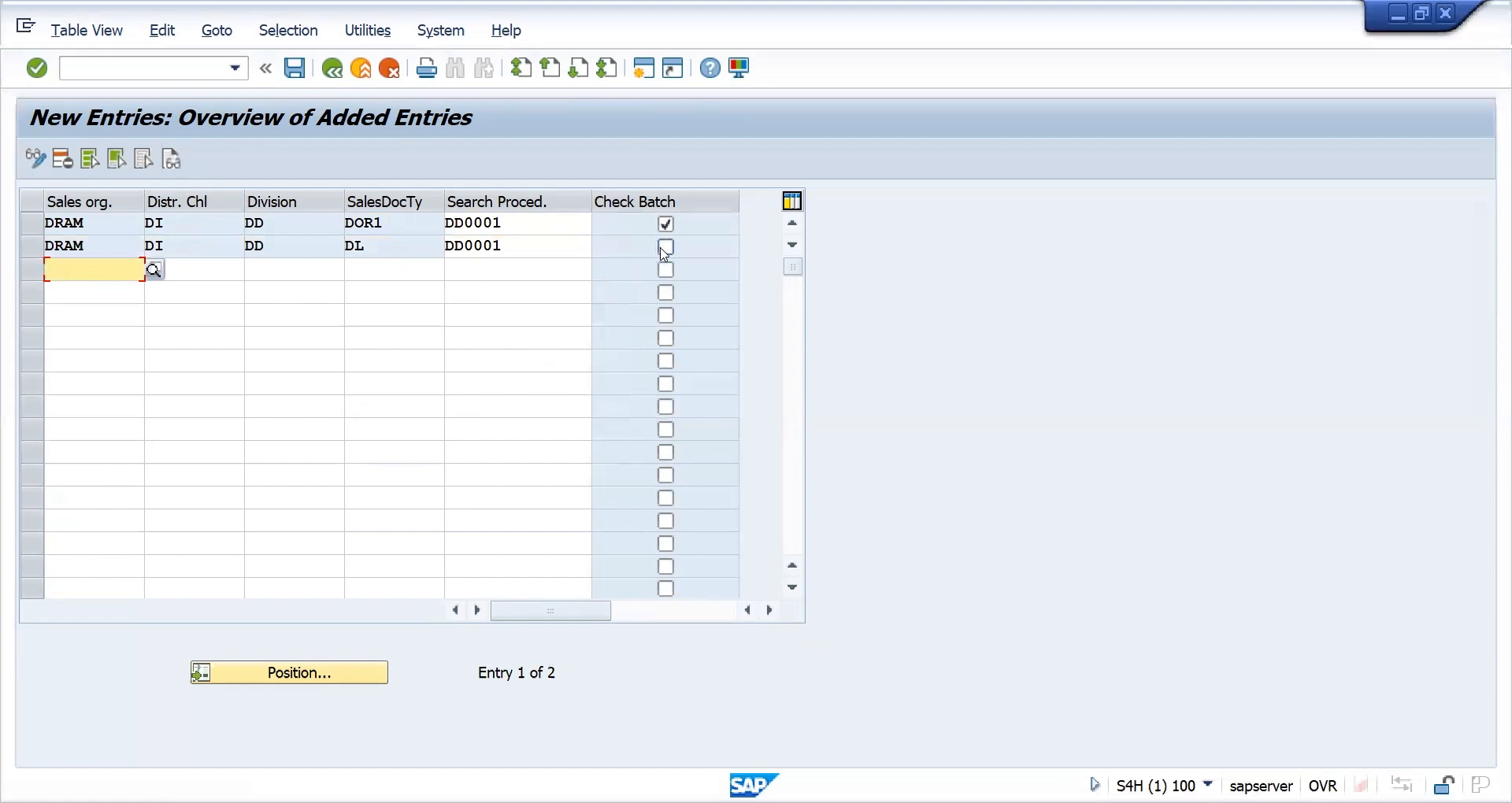
{"action": "left_click", "coordinate": [665, 248]}
{"action": "key", "text": "ctrl+s"}
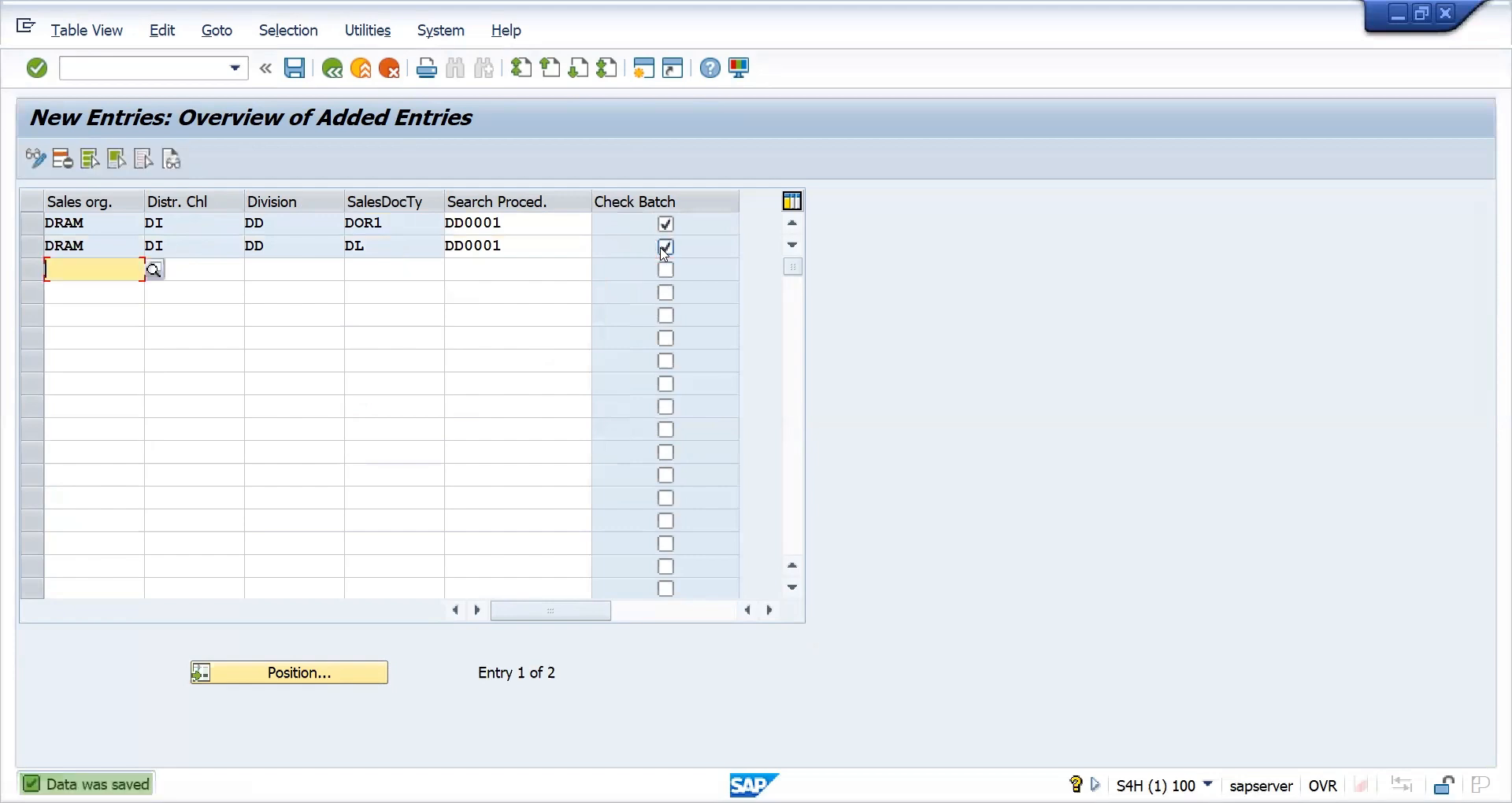
{"action": "key", "text": "F3"}
{"action": "key", "text": "F3"}
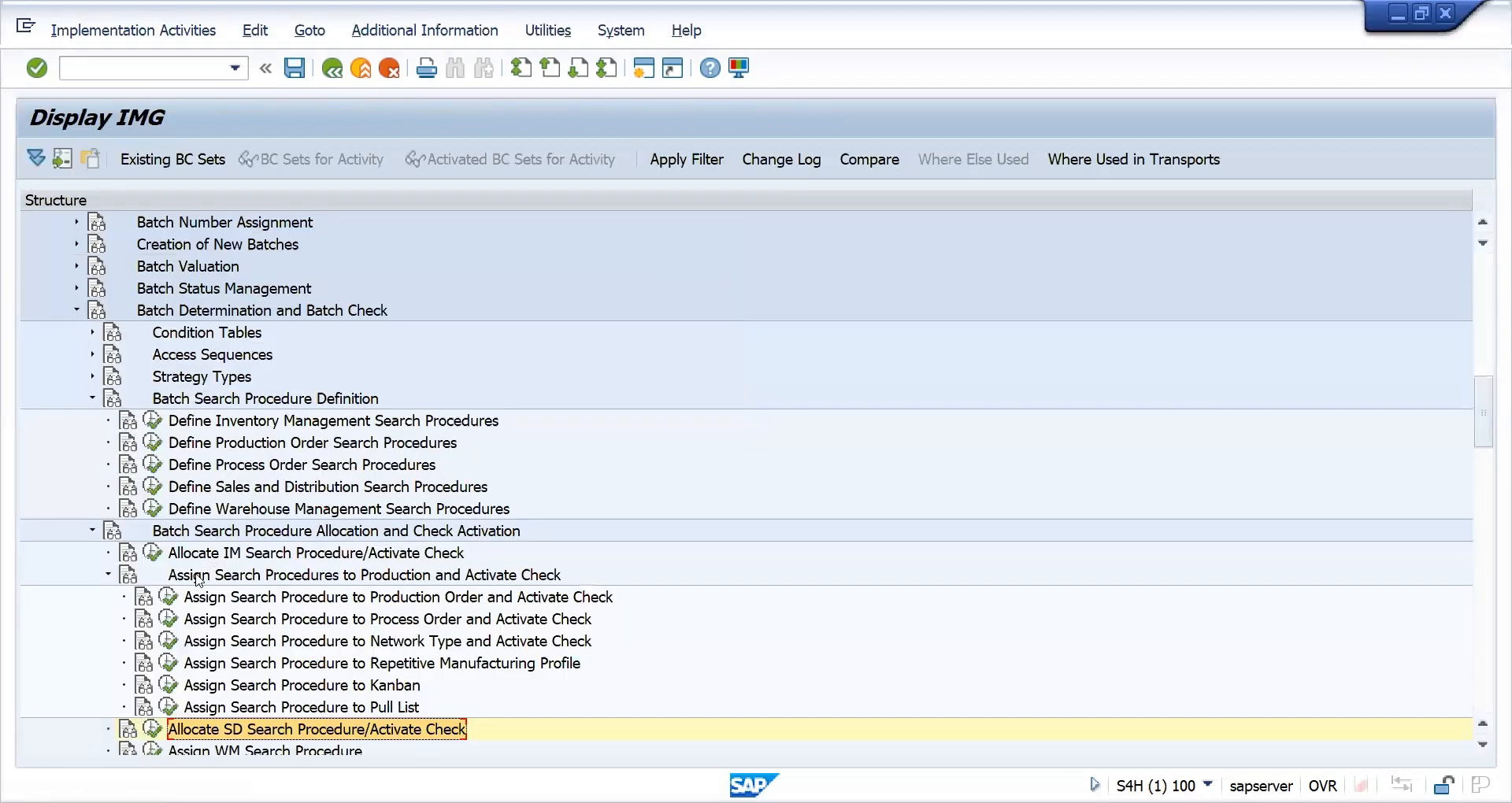
Under Activate Automatic Batch Determination in SD, view the settings for sales order item categories and return to the activity selection.
{"action": "key", "text": "Down"}
{"action": "key", "text": "Down"}
{"action": "key", "text": "Down"}
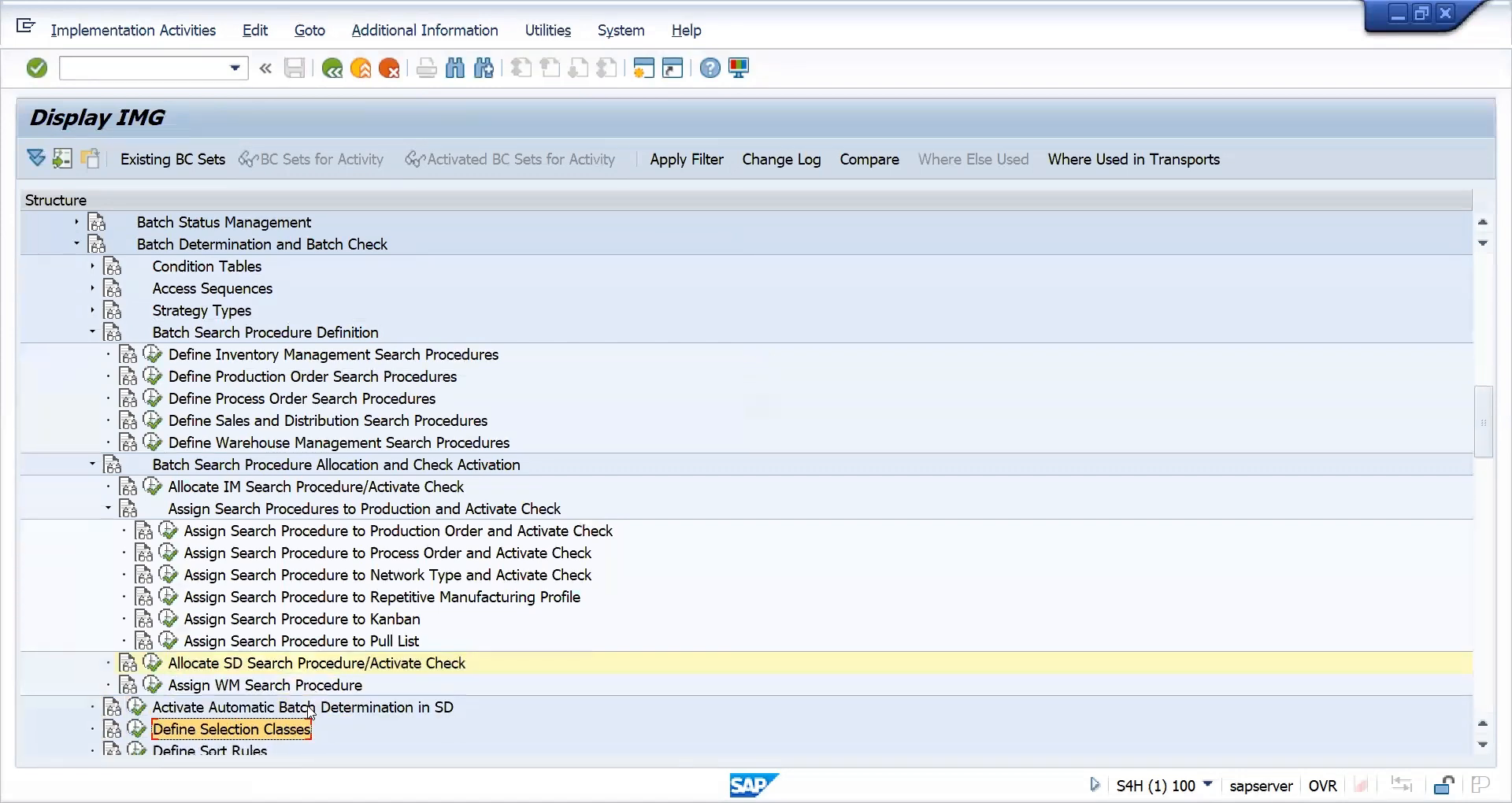
{"action": "left_click", "coordinate": [309, 709]}
{"action": "left_click", "coordinate": [139, 708]}
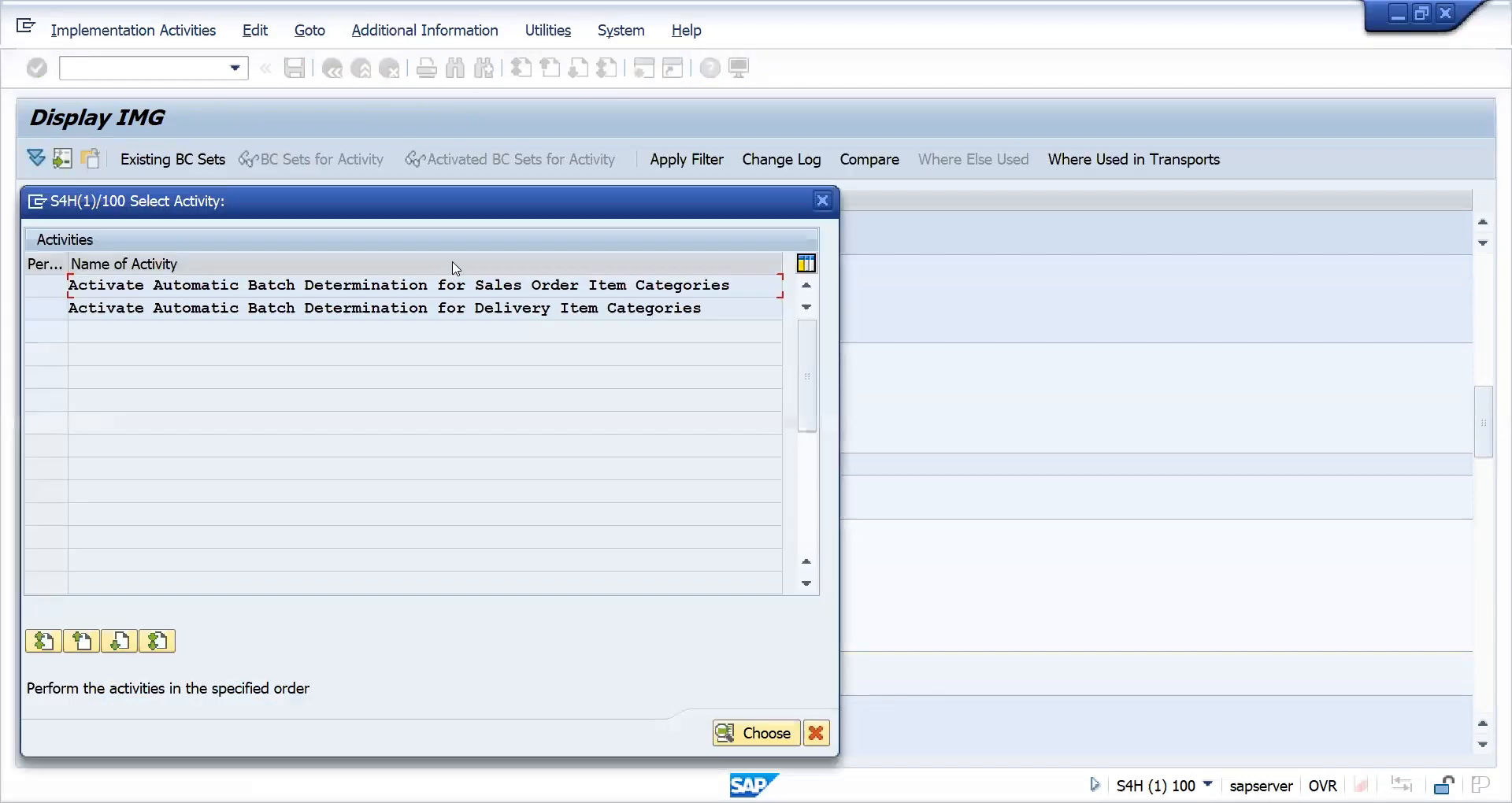
{"action": "double_click", "coordinate": [455, 285]}
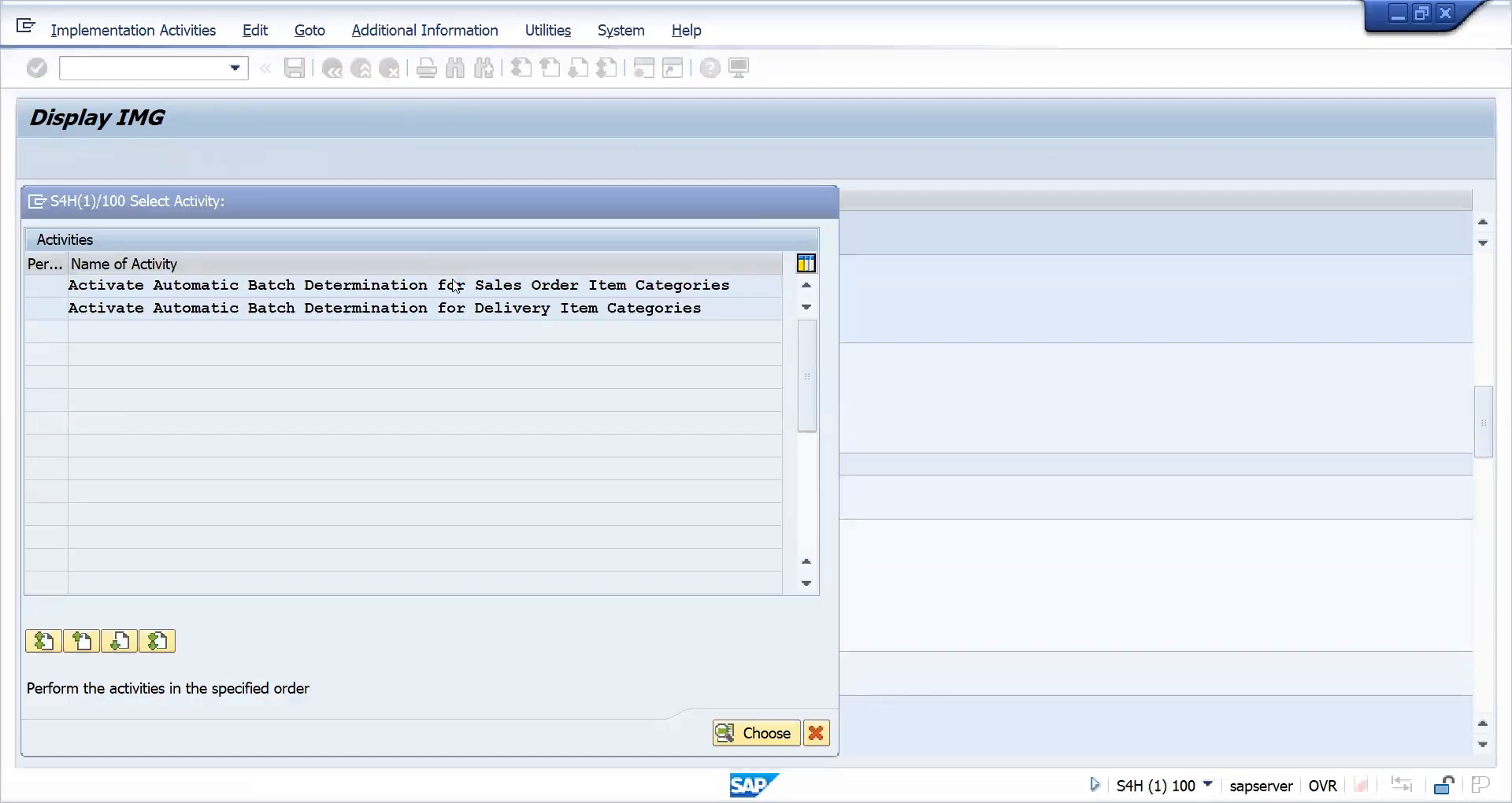
{"action": "key", "text": "F3"}
Look up item category TAN in the automatic batch determination settings for delivery item categories and go back.
{"action": "double_click", "coordinate": [315, 308]}
{"action": "left_click", "coordinate": [291, 676]}
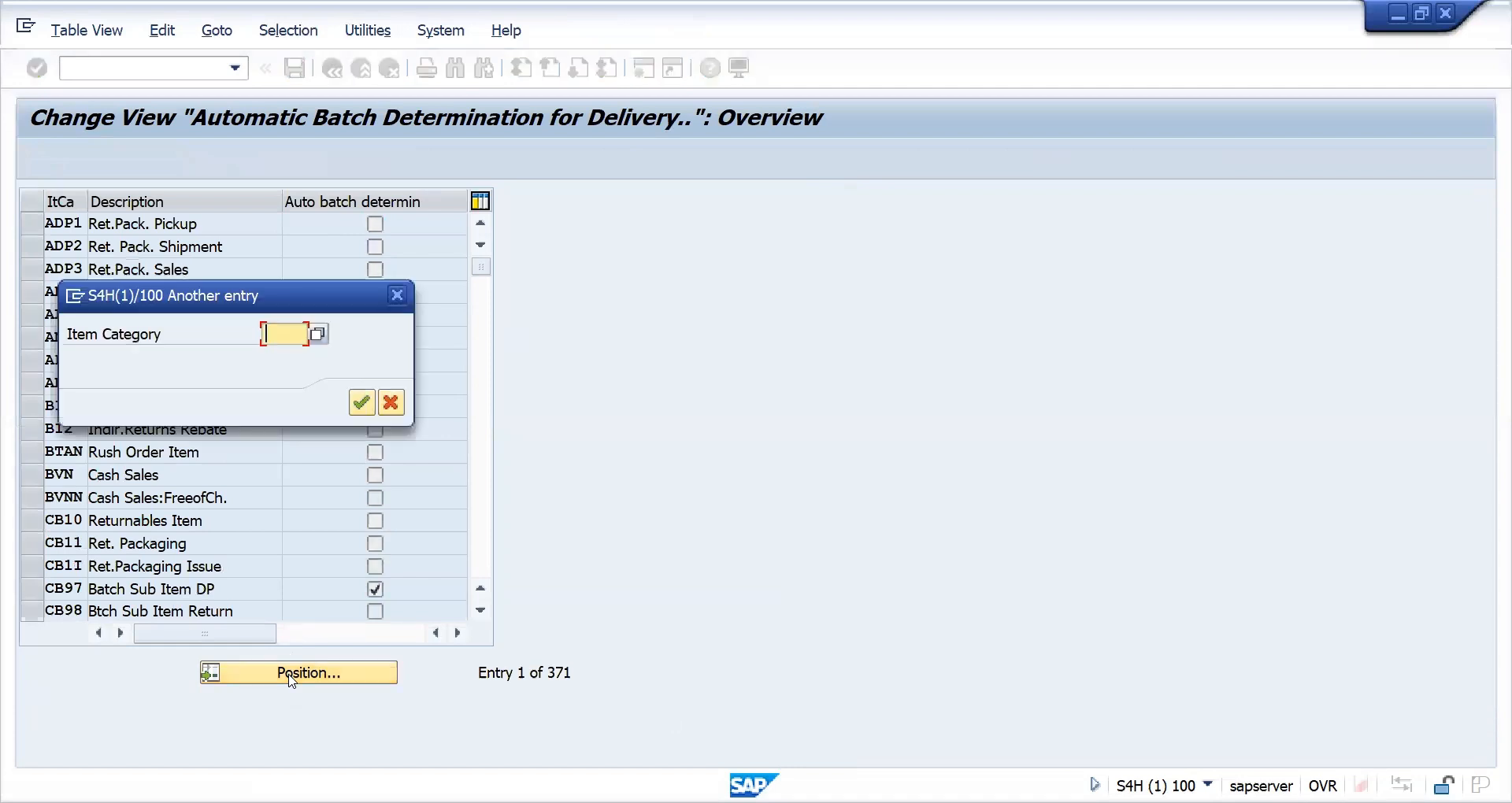
{"action": "type", "text": "TAN"}
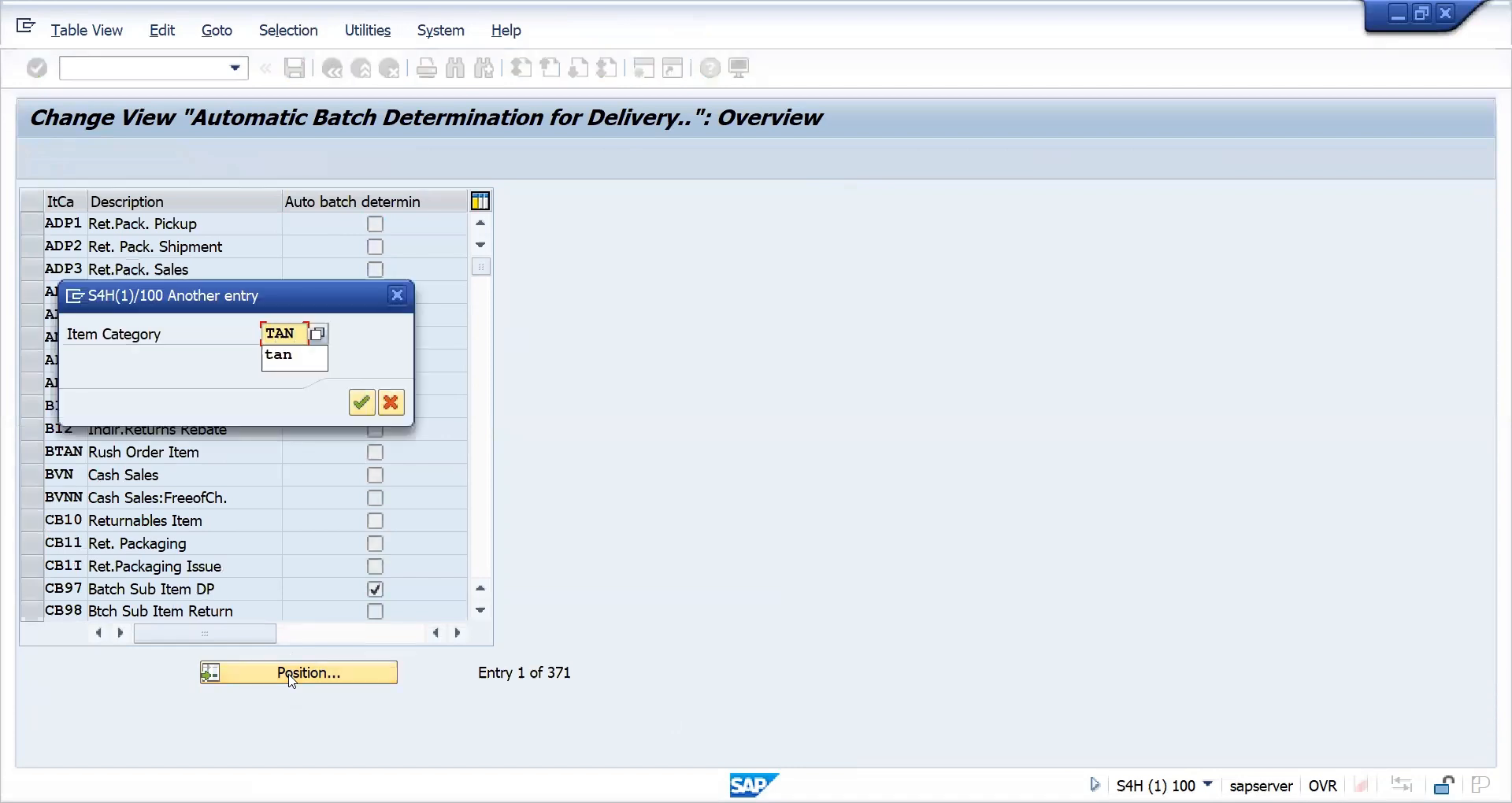
{"action": "key", "text": "Return"}
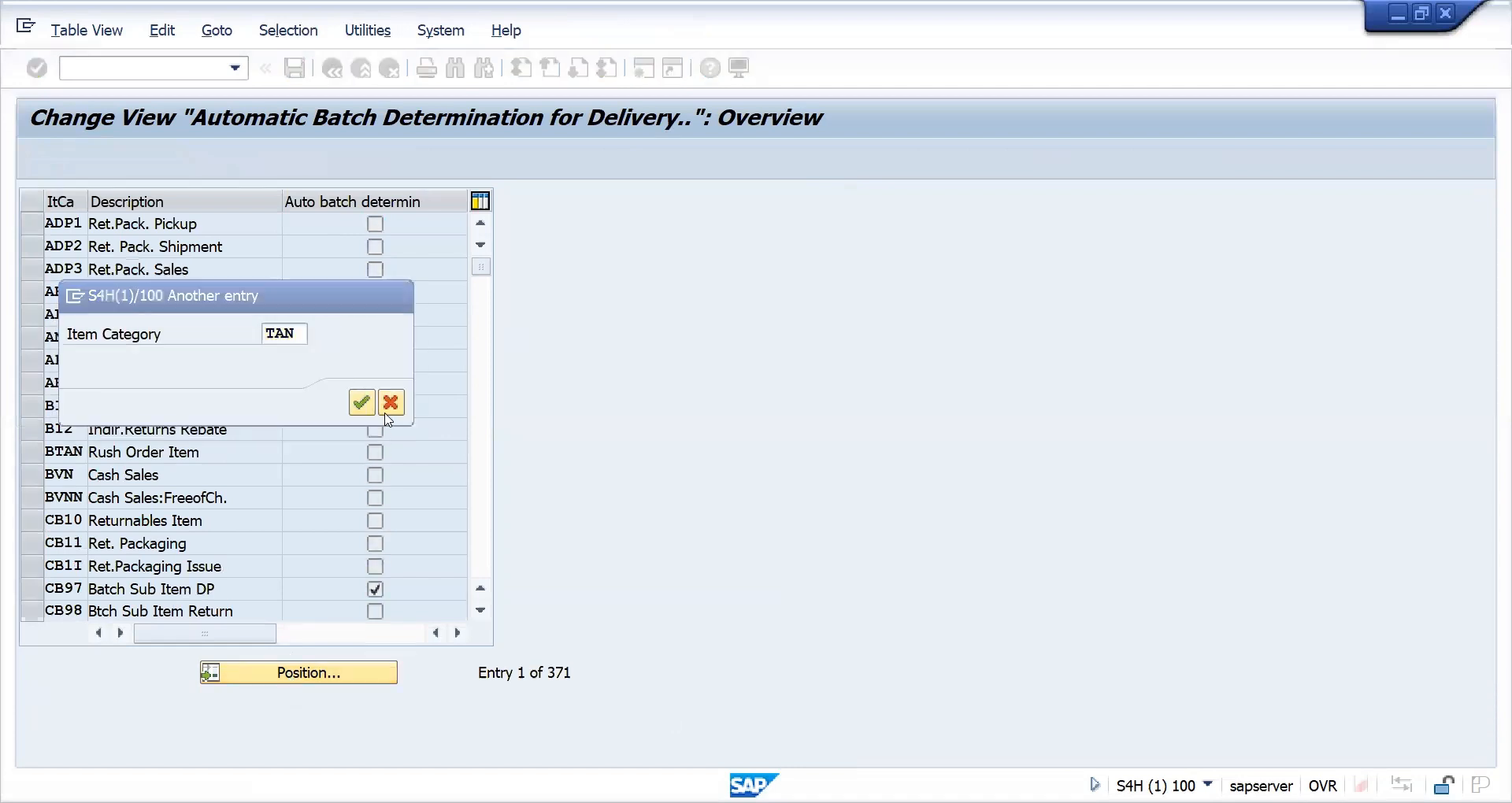
{"action": "key", "text": "F3"}
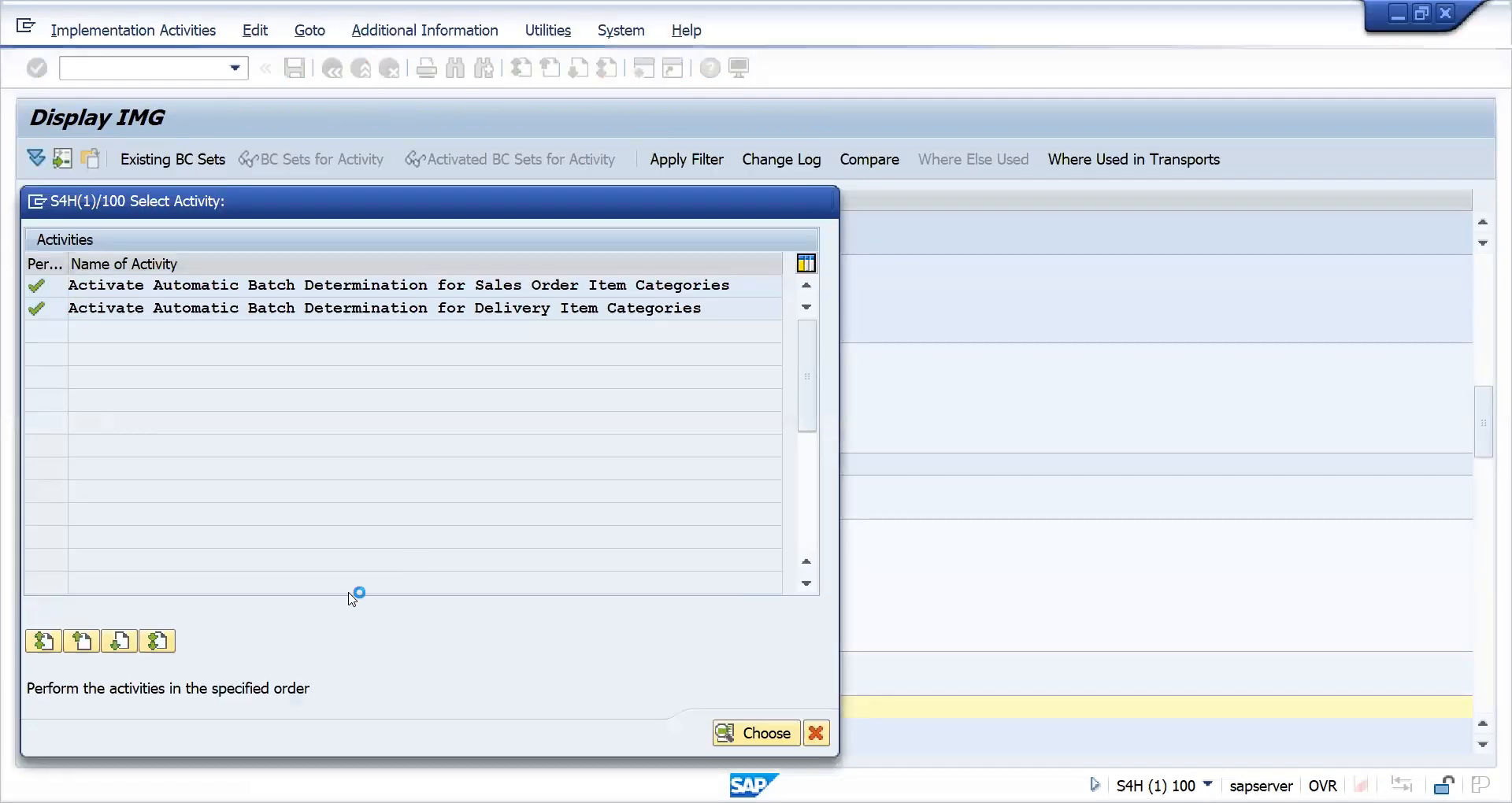
Open Change Selection Classes from the Define Selection Classes activity in the IMG.
{"action": "scroll", "coordinate": [220, 705], "scroll_direction": "down", "scroll_amount": 2}
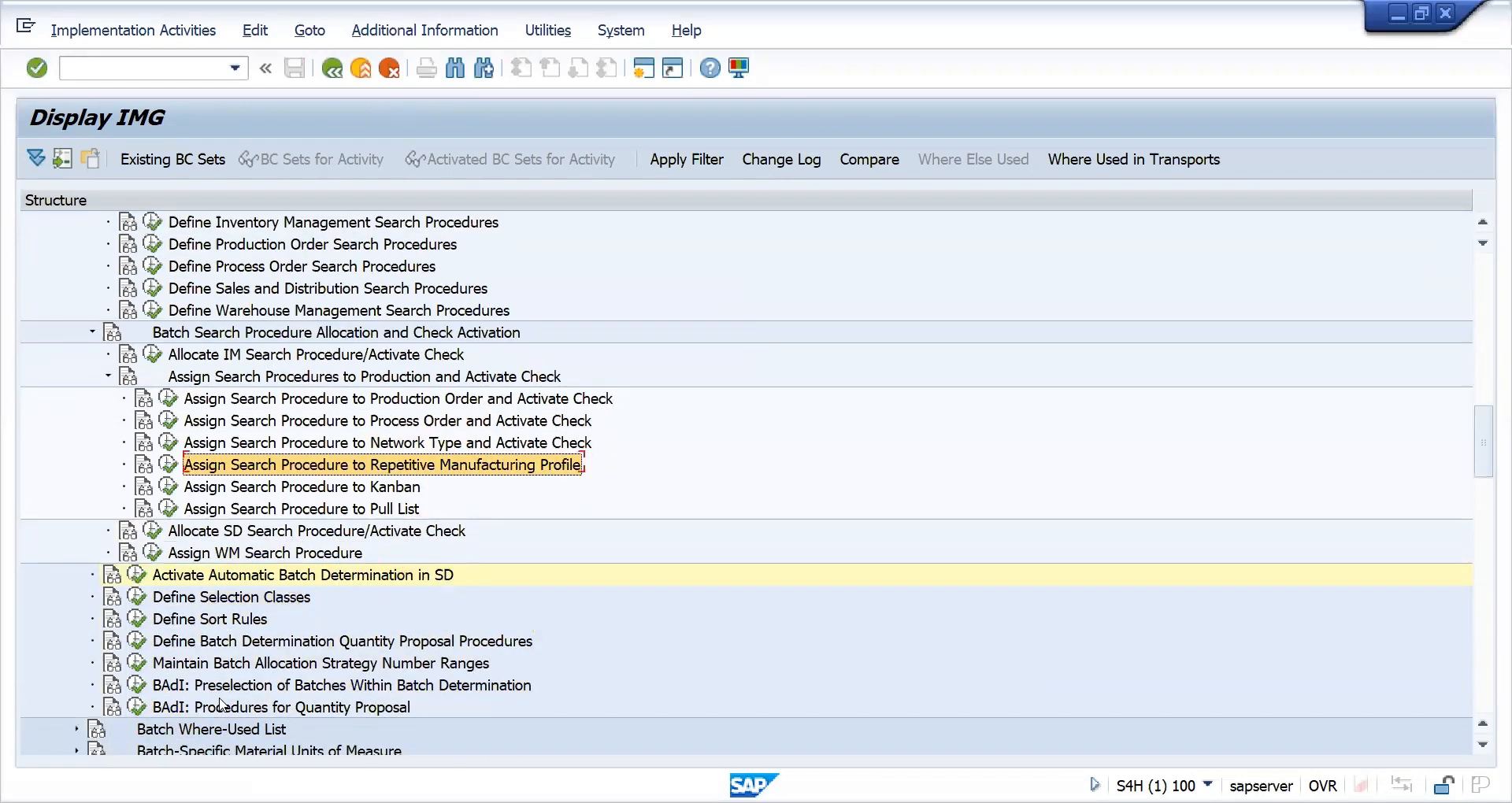
{"action": "scroll", "coordinate": [220, 705], "scroll_direction": "up", "scroll_amount": 2}
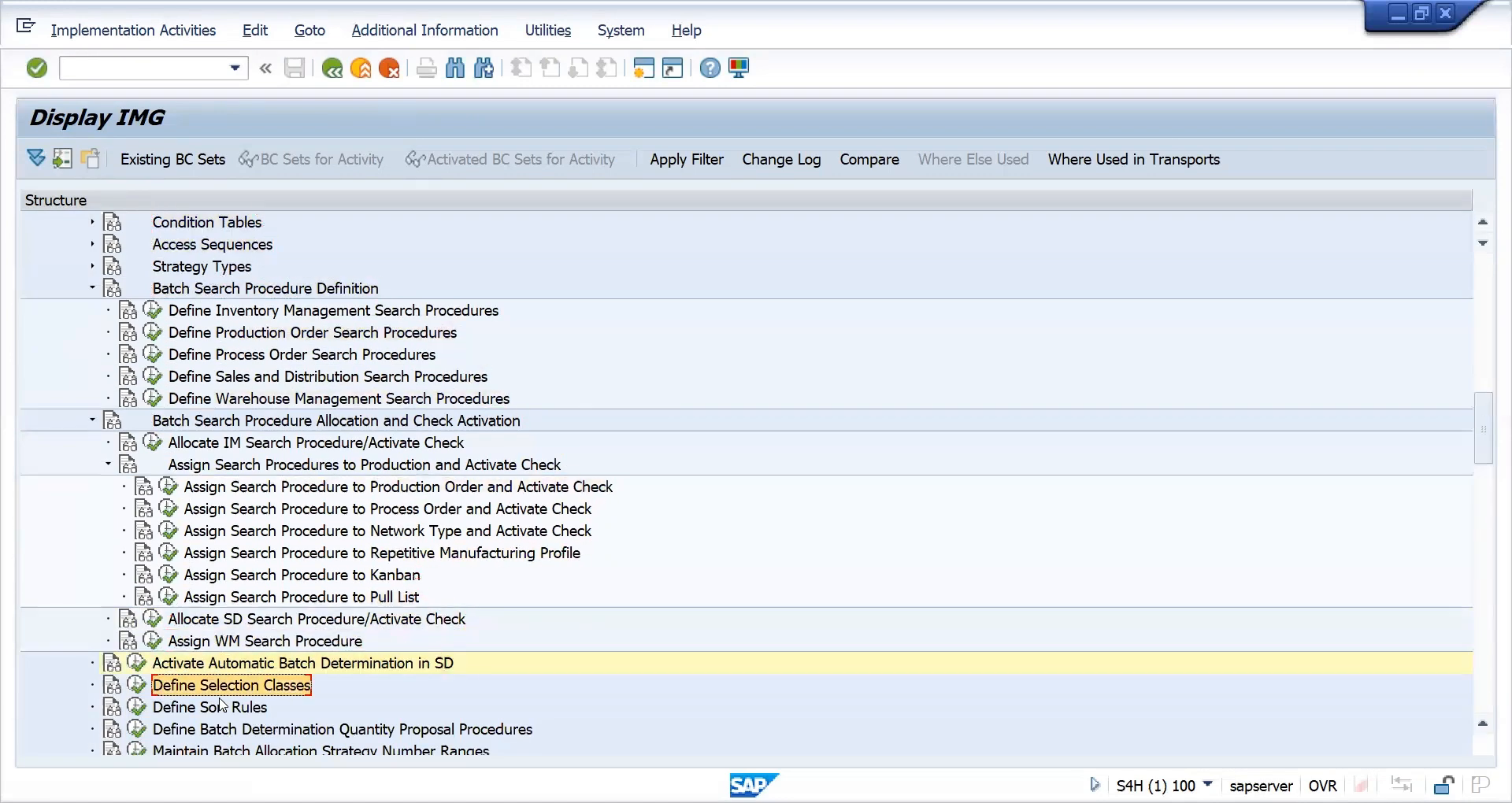
{"action": "left_click", "coordinate": [145, 688]}
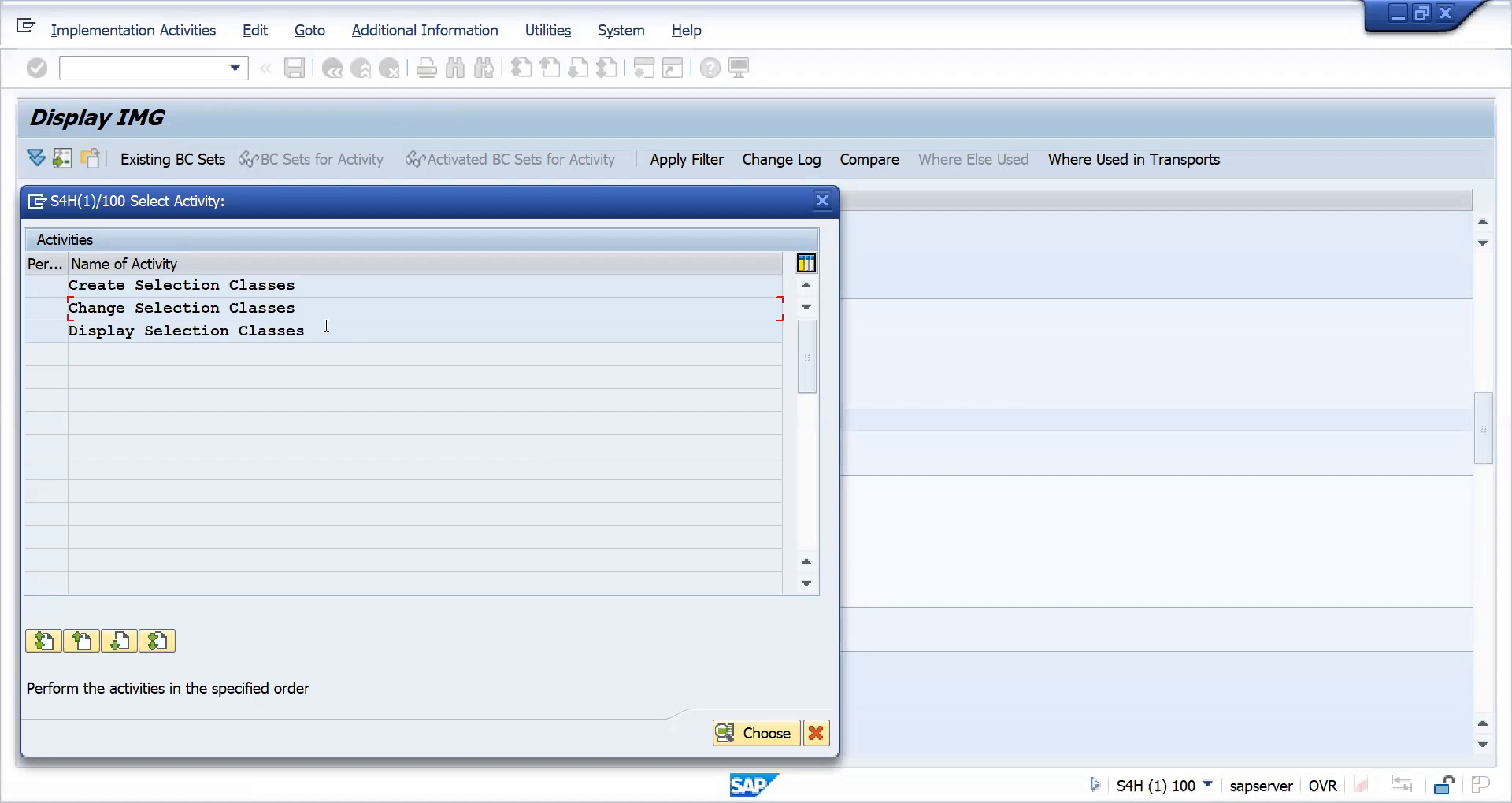
{"action": "double_click", "coordinate": [230, 309]}
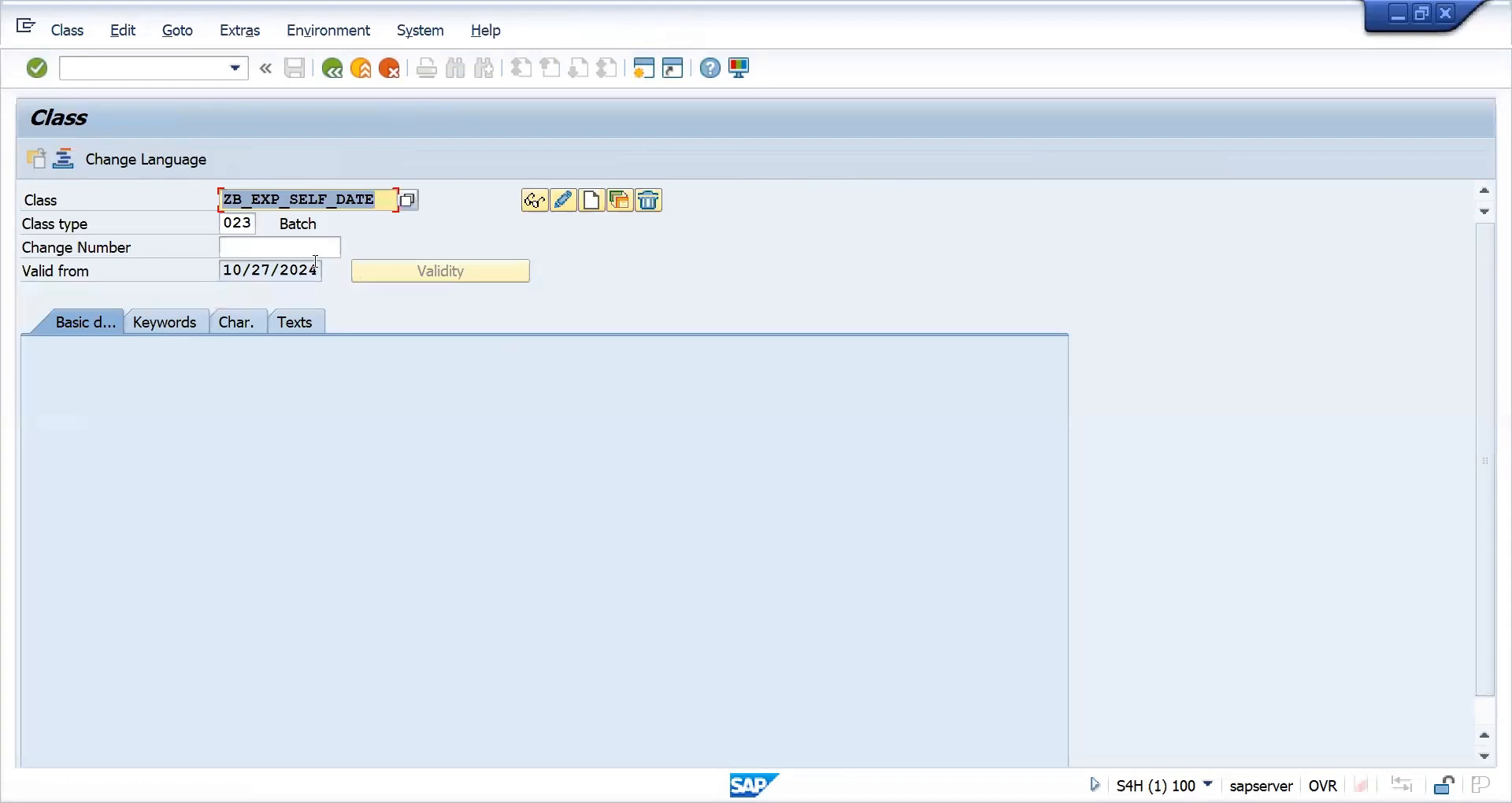
Start creating a new class named ZB_TEST with class type 023 Batch.
{"action": "type", "text": "ZB_TESGT"}
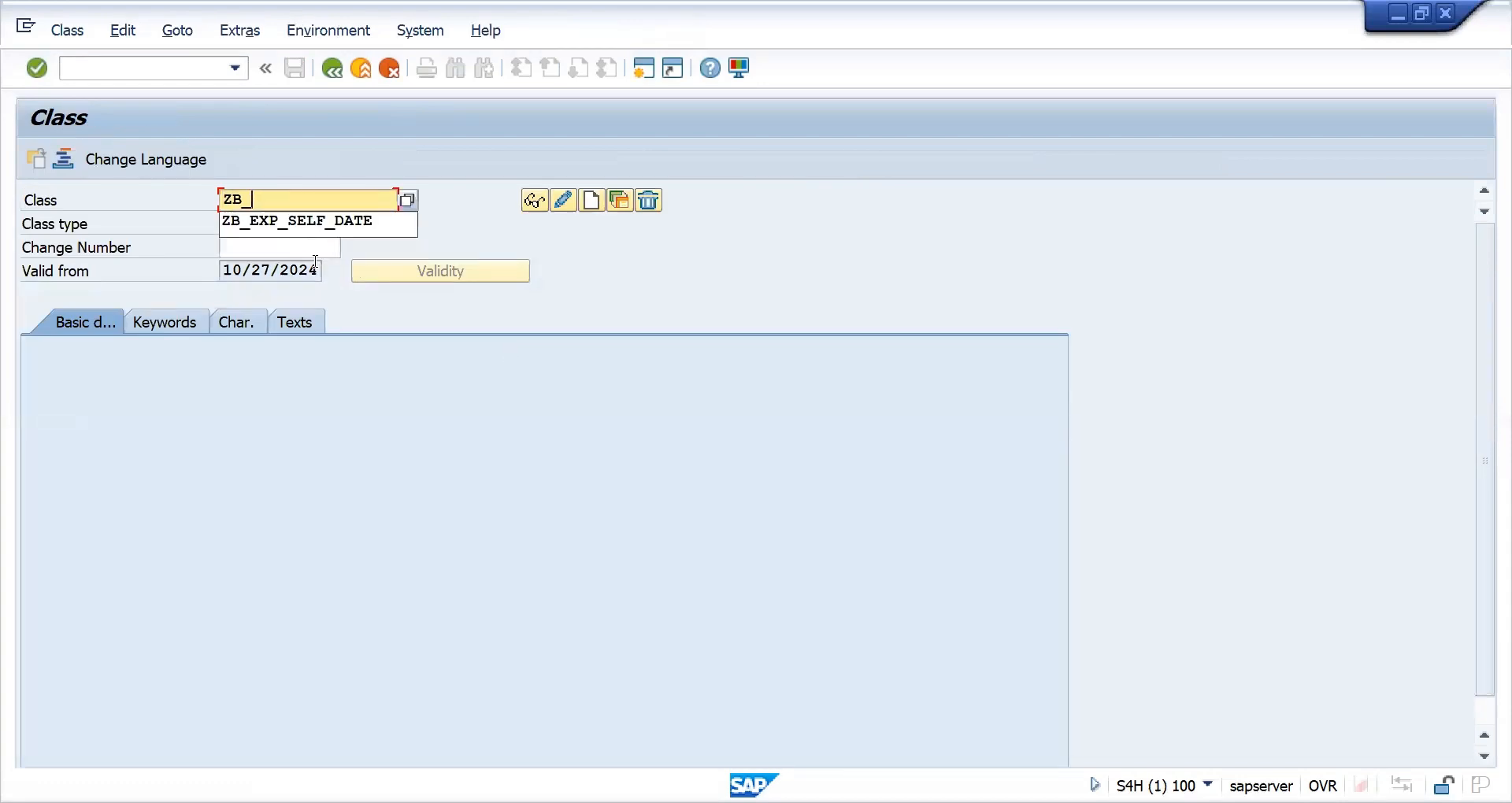
{"action": "key", "text": "BackSpace"}
{"action": "key", "text": "BackSpace"}
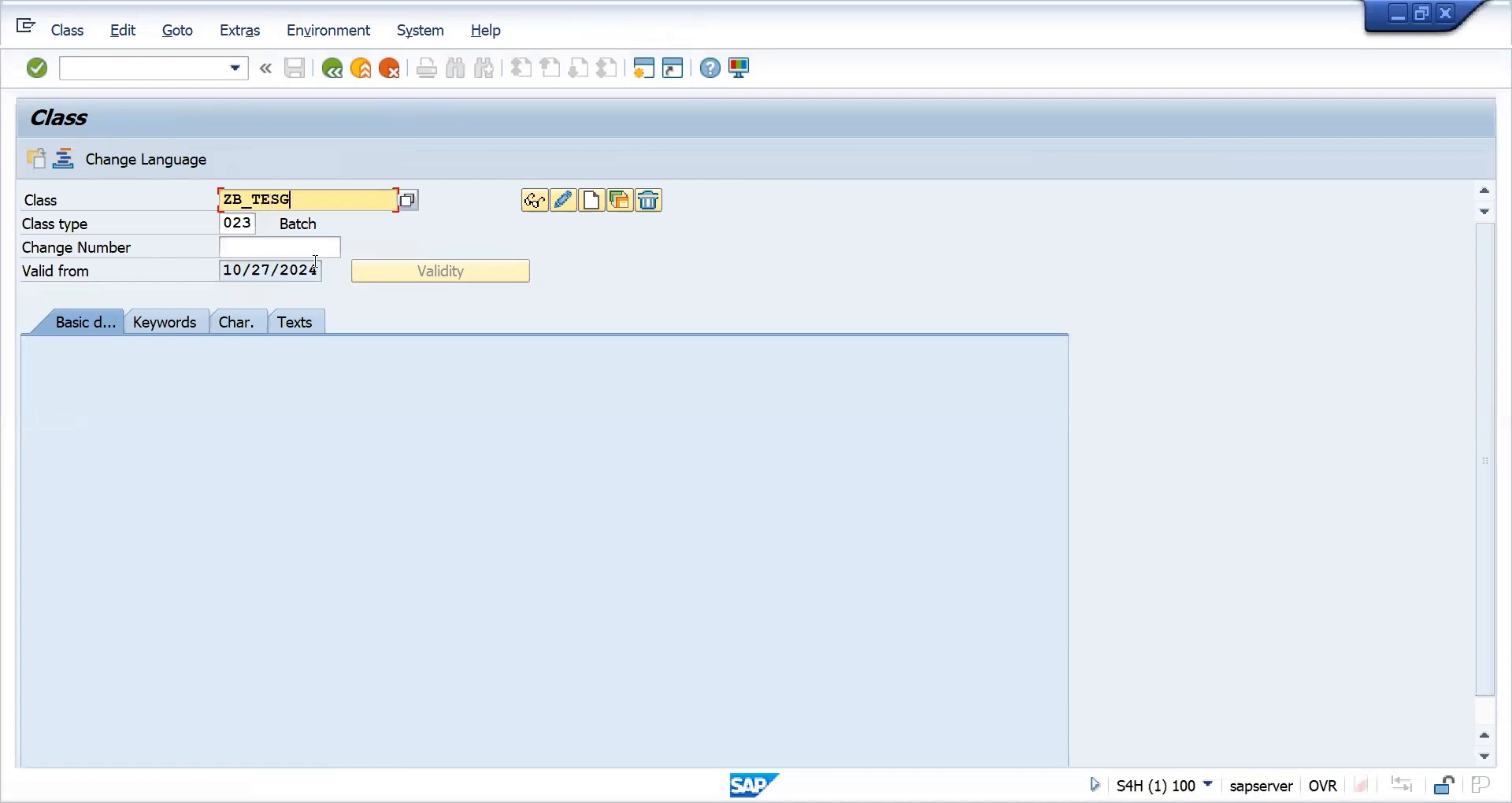
{"action": "type", "text": "T"}
{"action": "left_click", "coordinate": [237, 225]}
{"action": "left_click", "coordinate": [266, 226]}
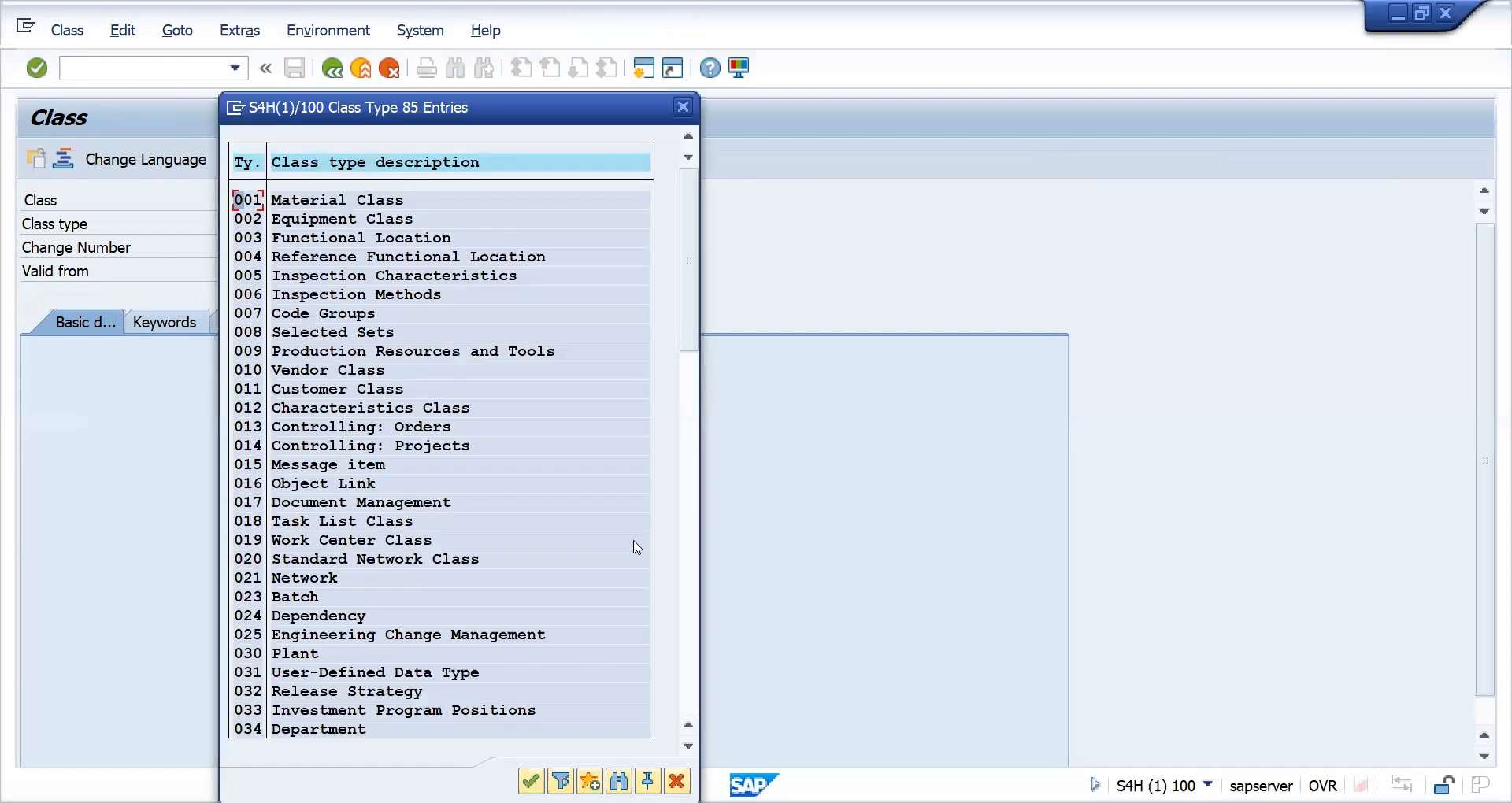
{"action": "key", "text": "Escape"}
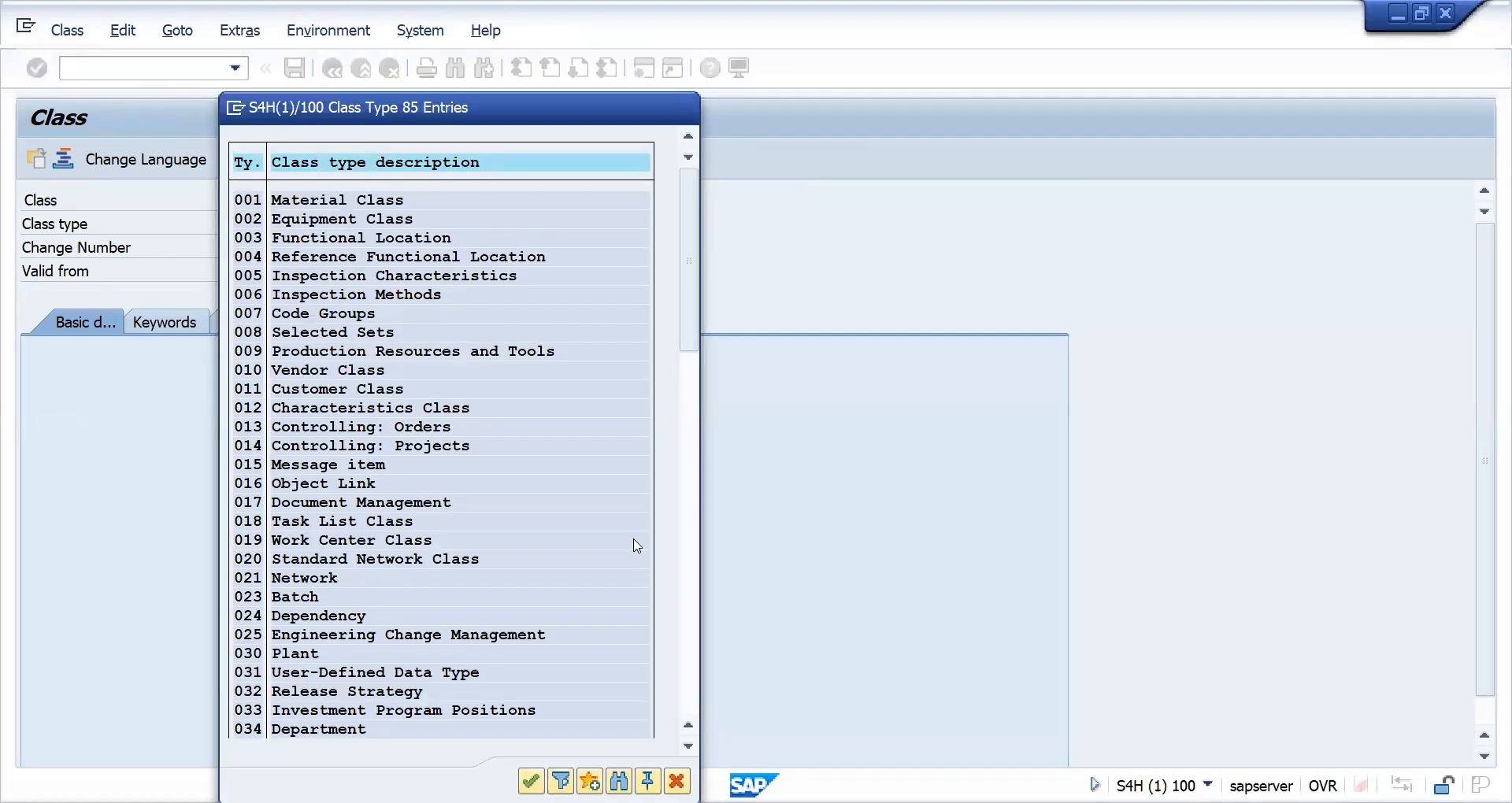
{"action": "left_click", "coordinate": [369, 324]}
{"action": "key", "text": "Return"}
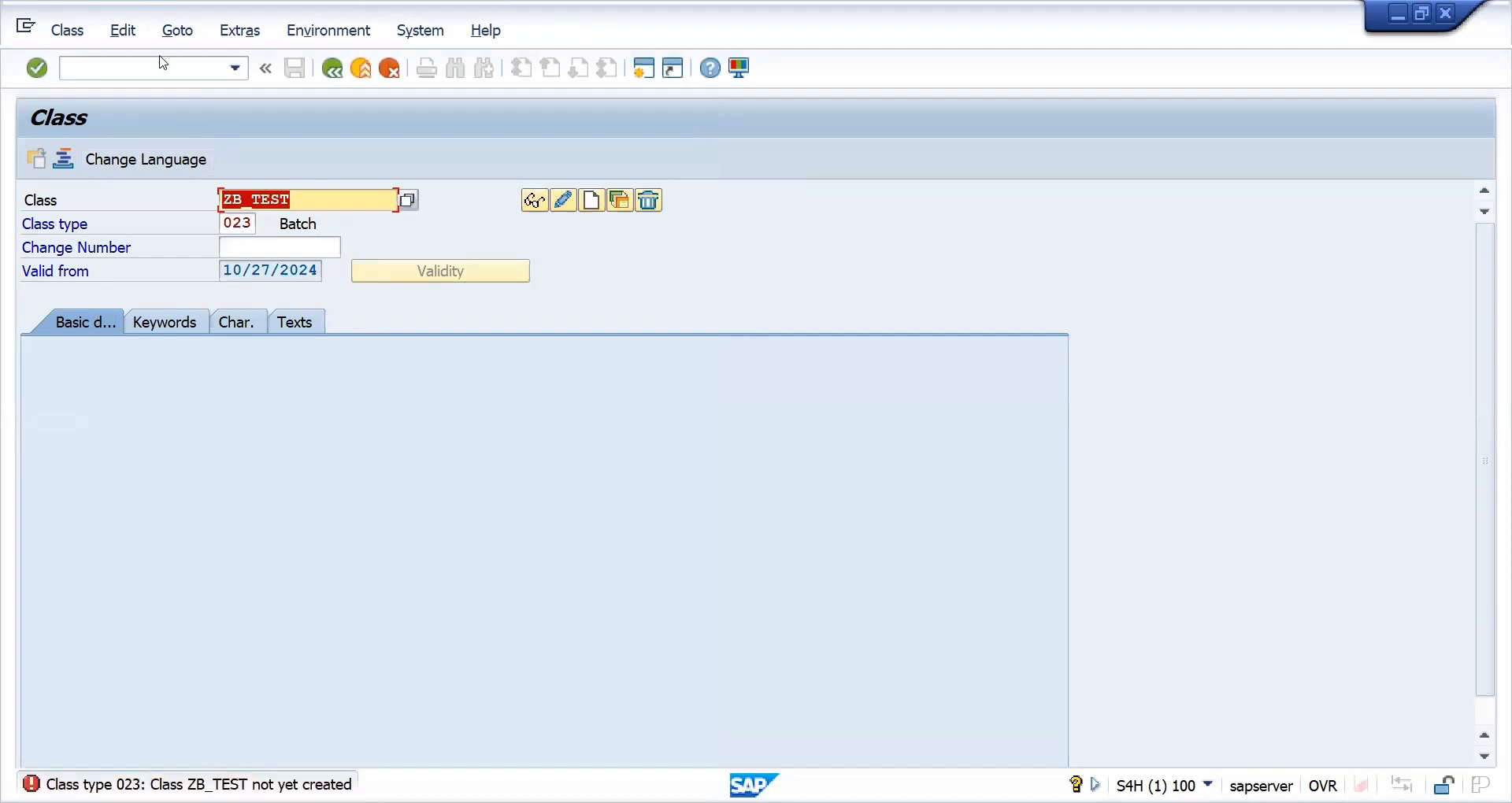
{"action": "left_click", "coordinate": [69, 32]}
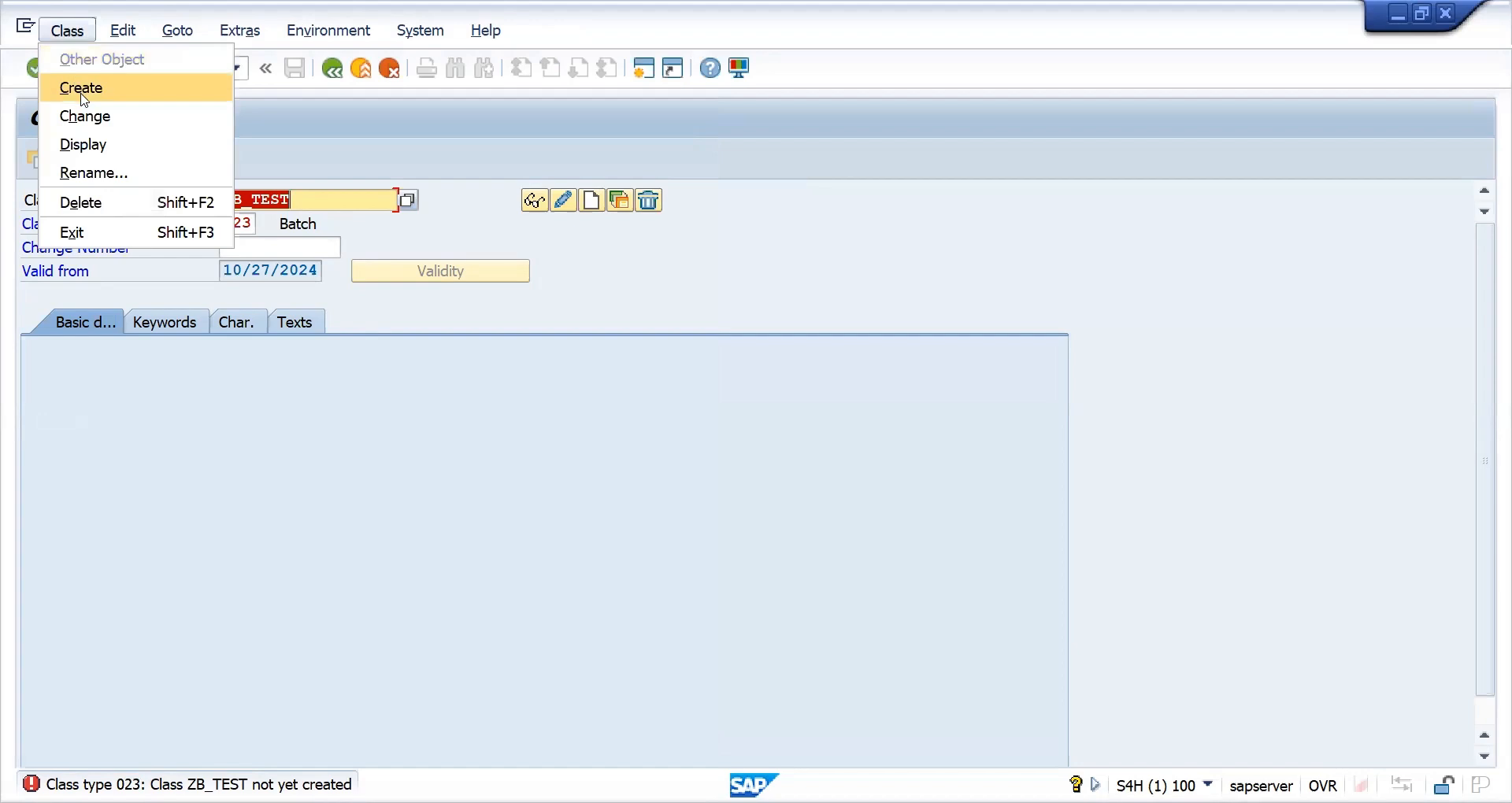
{"action": "left_click", "coordinate": [82, 88]}
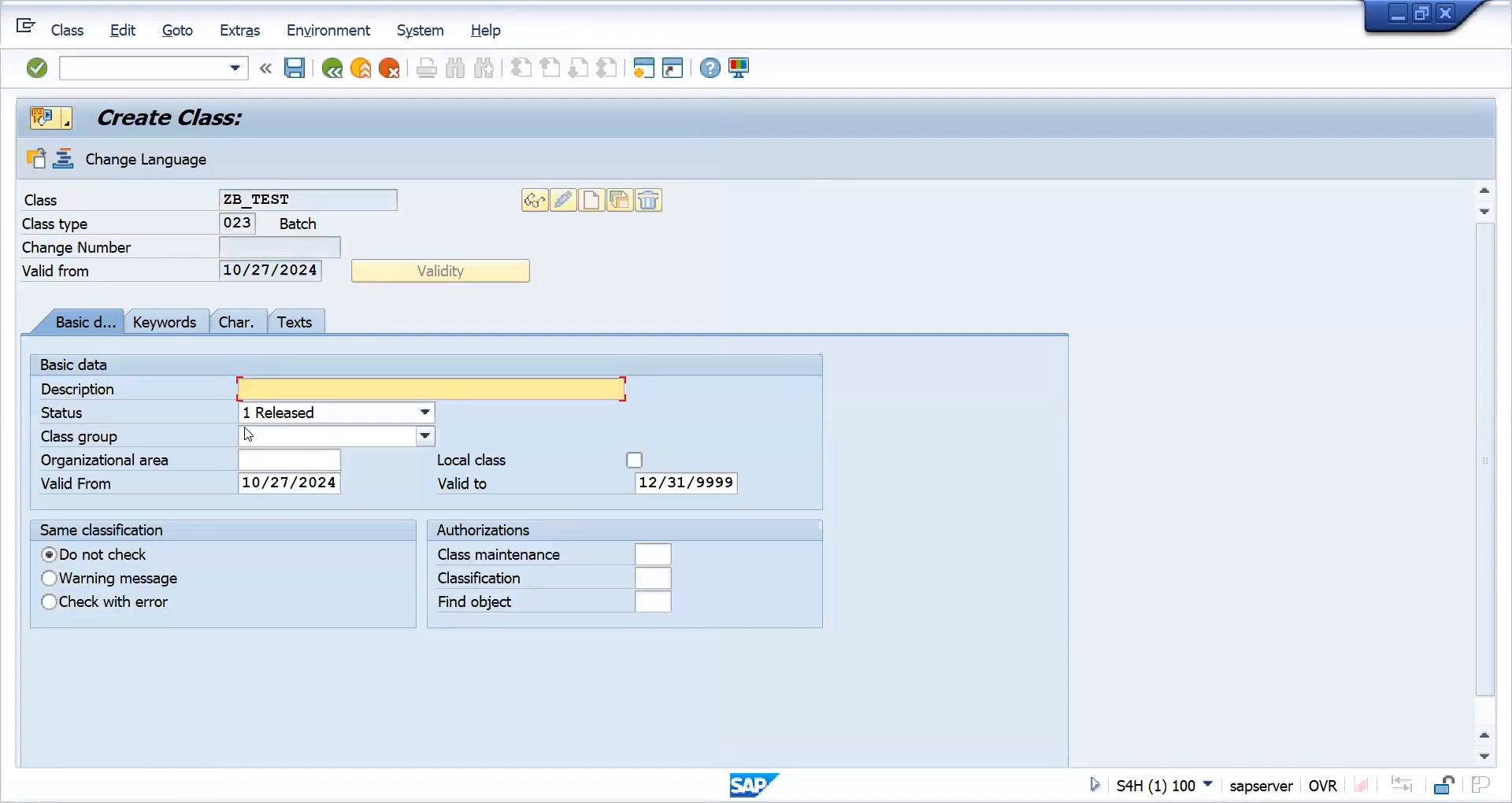
Set the class status to 1 Released and its description to SHELF LIFE AND EXPRIY DATE.
{"action": "left_click", "coordinate": [325, 417]}
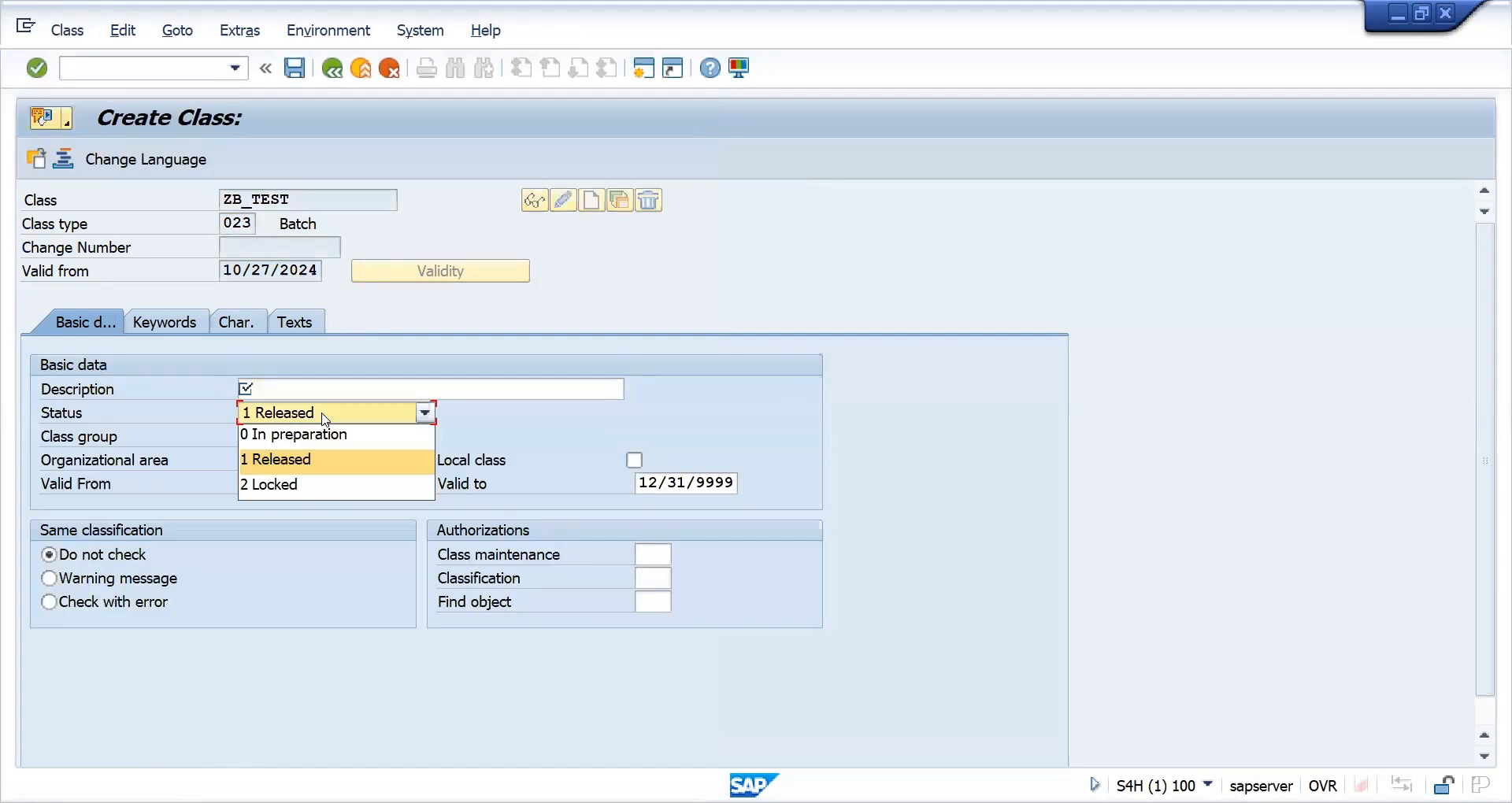
{"action": "left_click", "coordinate": [325, 417]}
{"action": "left_click", "coordinate": [326, 417]}
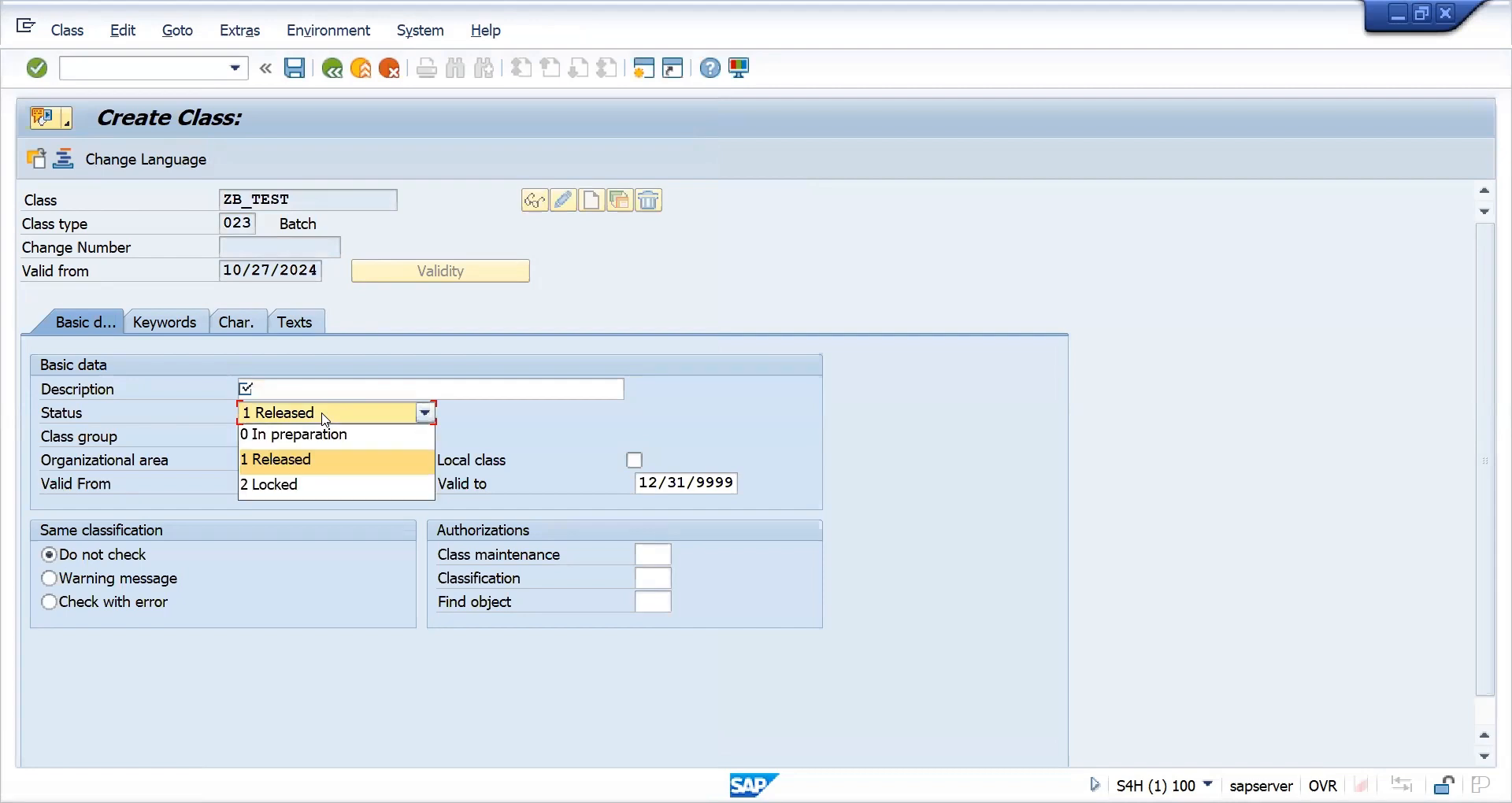
{"action": "left_click", "coordinate": [299, 463]}
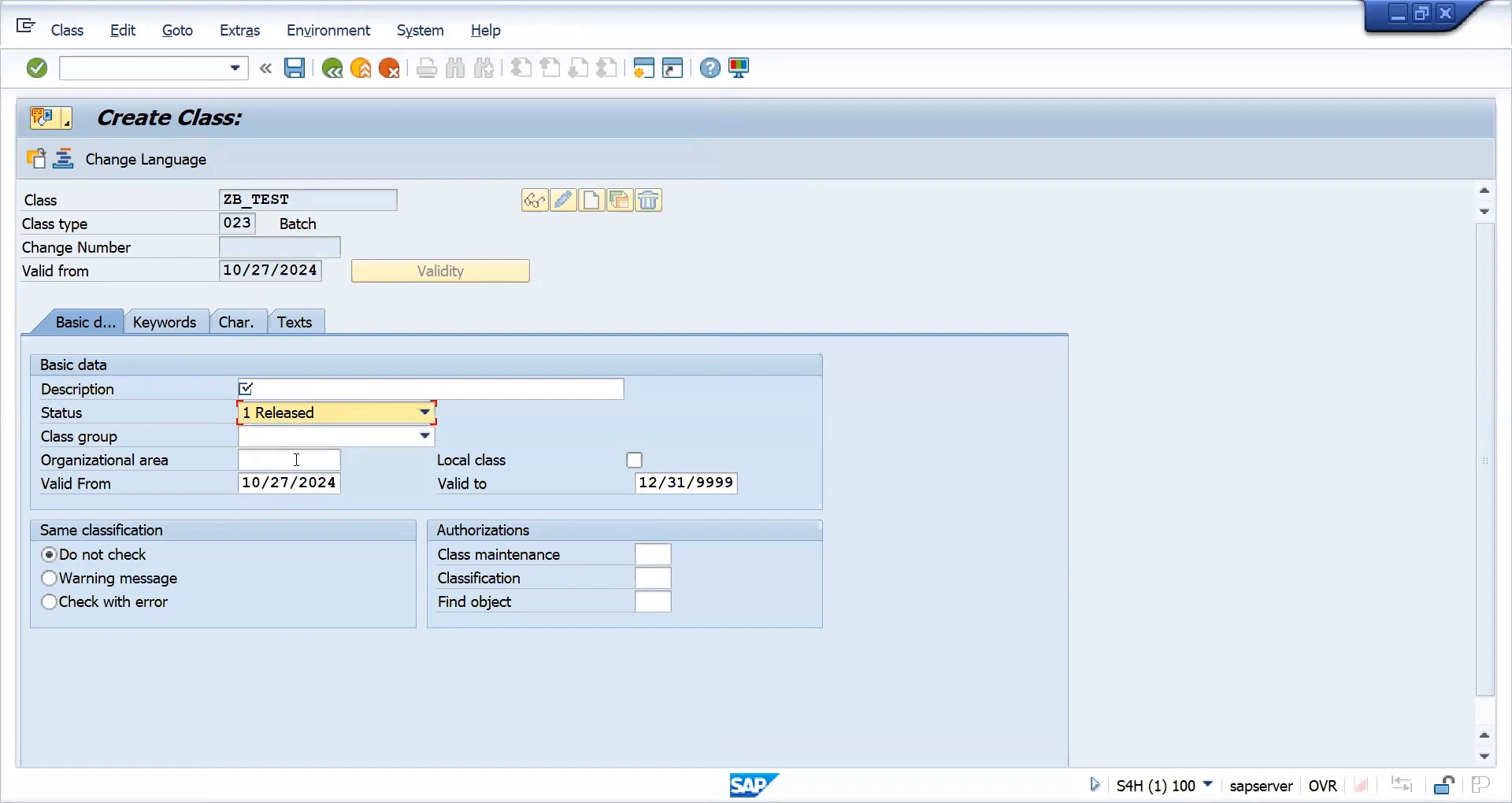
{"action": "left_click", "coordinate": [359, 381]}
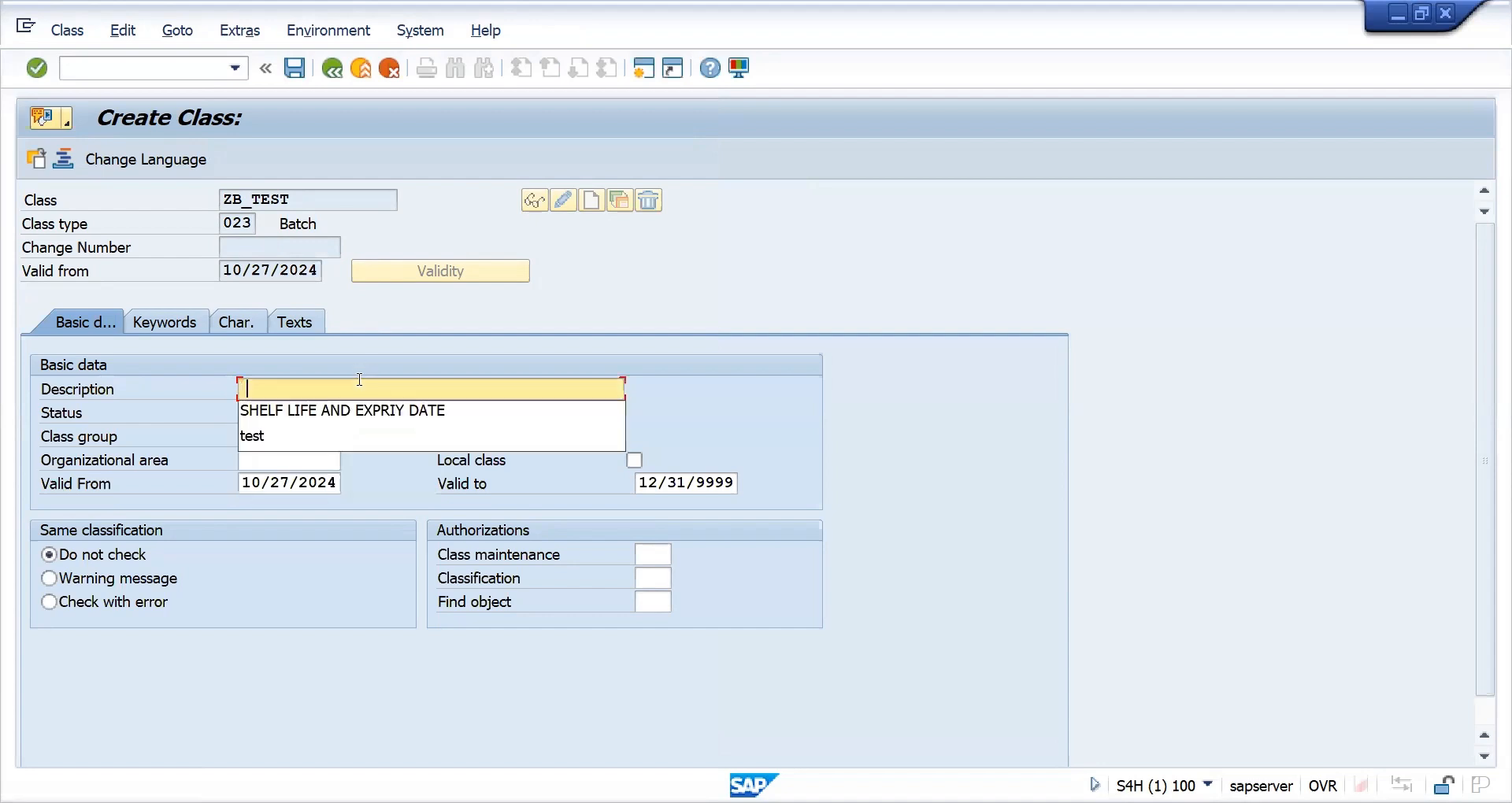
{"action": "key", "text": "Down"}
{"action": "key", "text": "Return"}
{"action": "key", "text": "Return"}
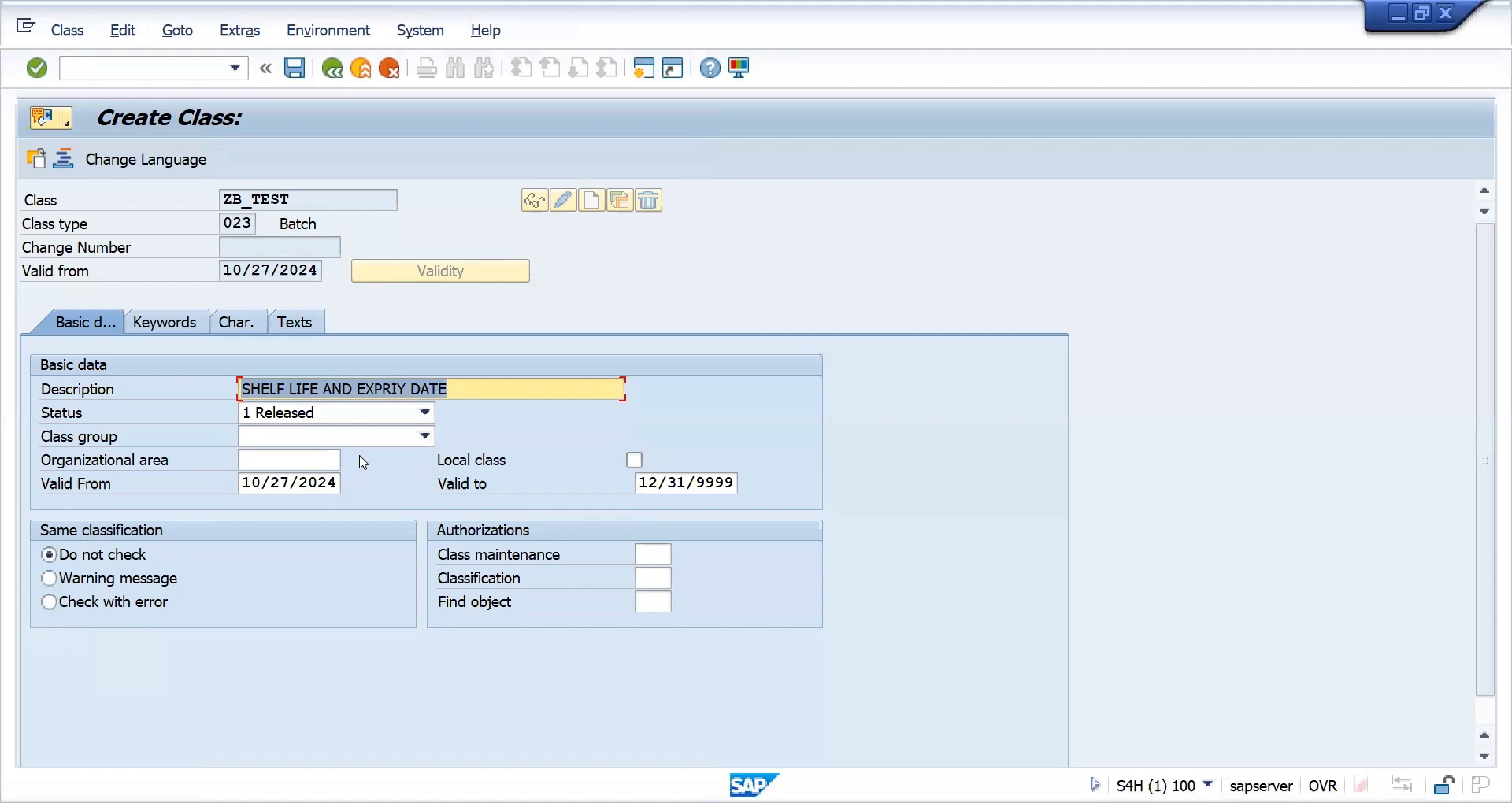
{"action": "left_click", "coordinate": [267, 457]}
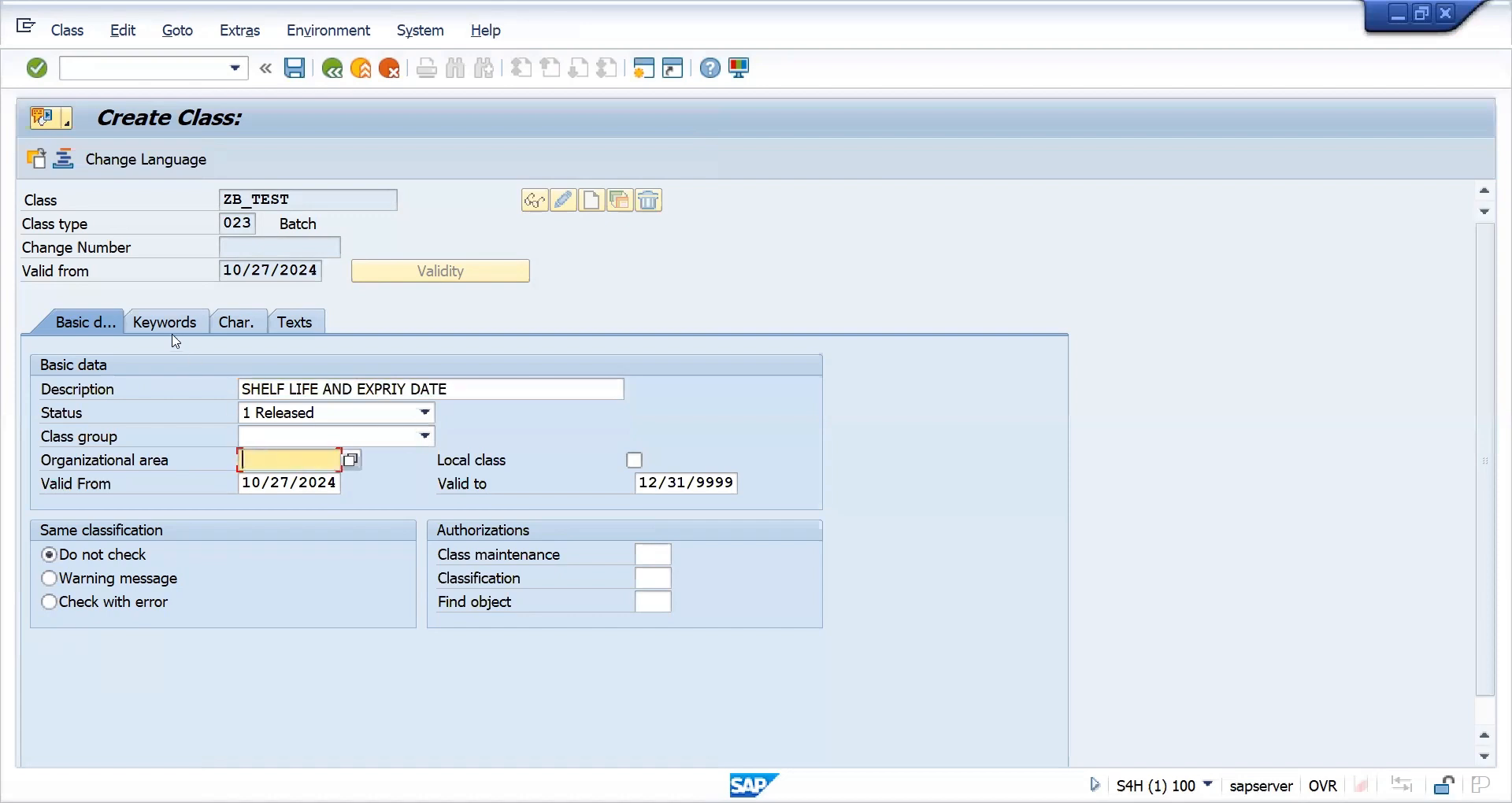
Assign characteristic LOBM_LFDAT in the first row of the class's characteristics.
{"action": "left_click", "coordinate": [226, 324]}
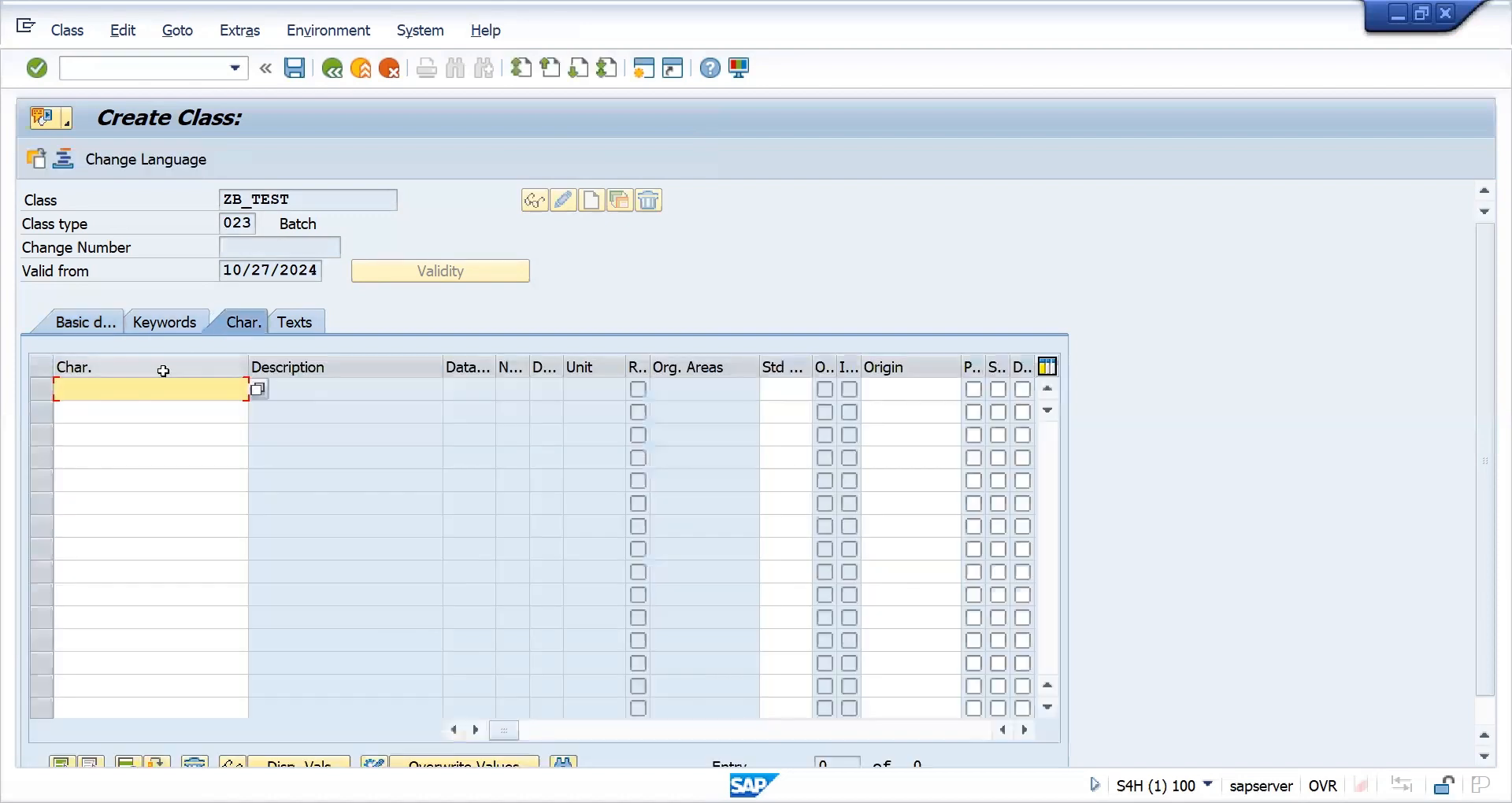
{"action": "left_click", "coordinate": [173, 386]}
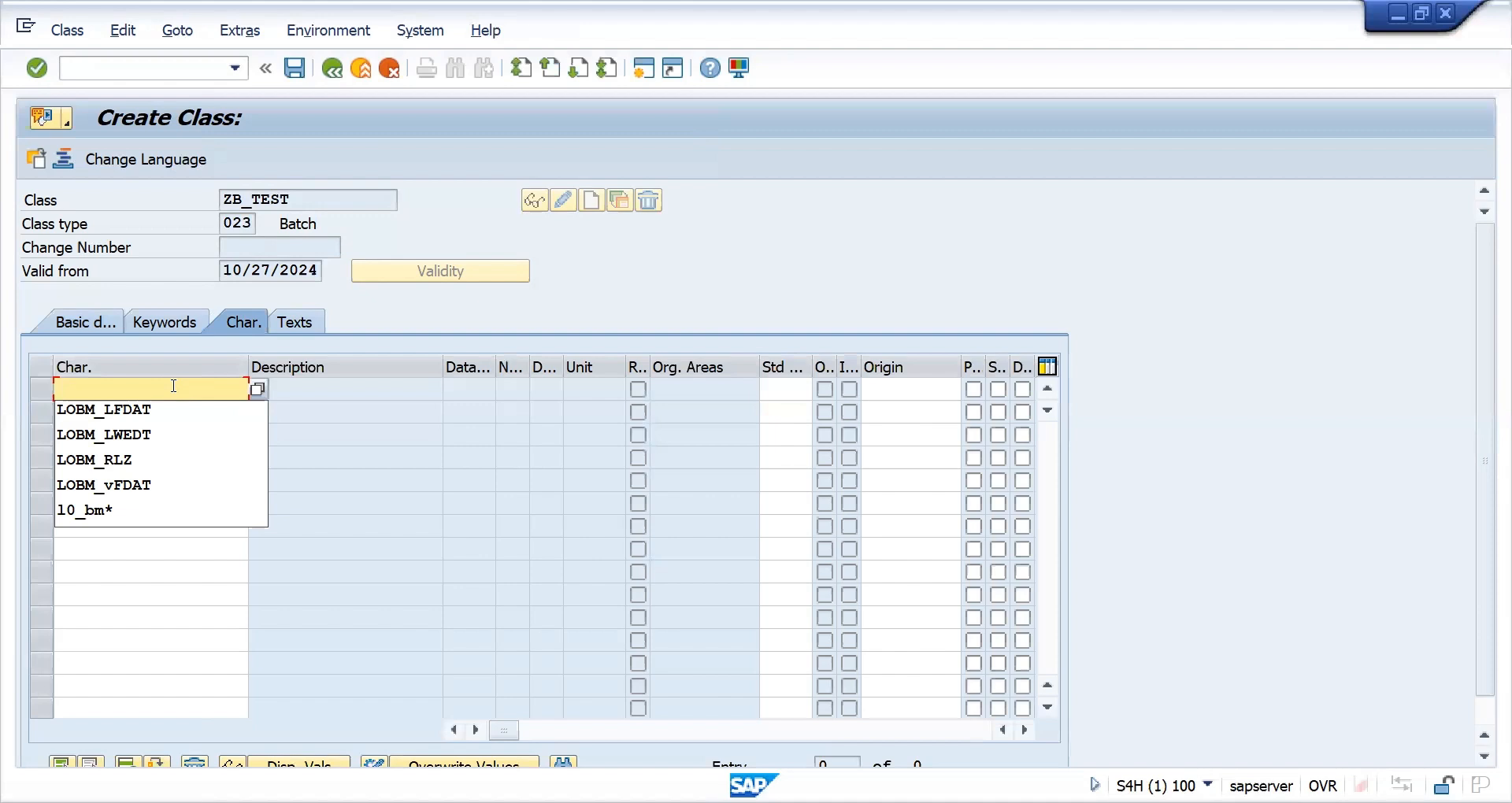
{"action": "key", "text": "Down"}
{"action": "key", "text": "Return"}
{"action": "key", "text": "Return"}
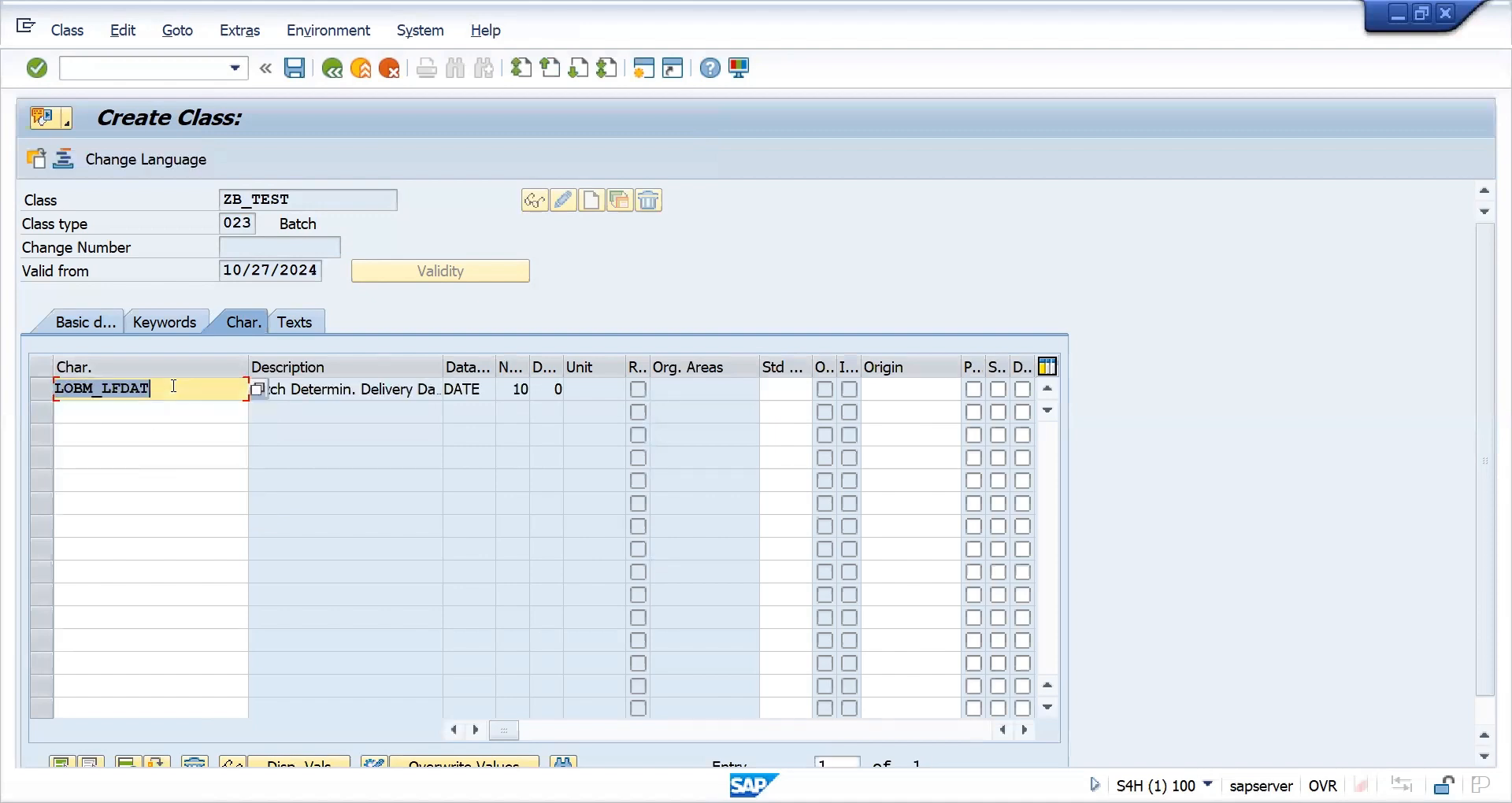
Replace the first characteristic of the class with LOBM_VFDAT, confirming the deletion of LOBM_LFDAT.
{"action": "key", "text": "BackSpace"}
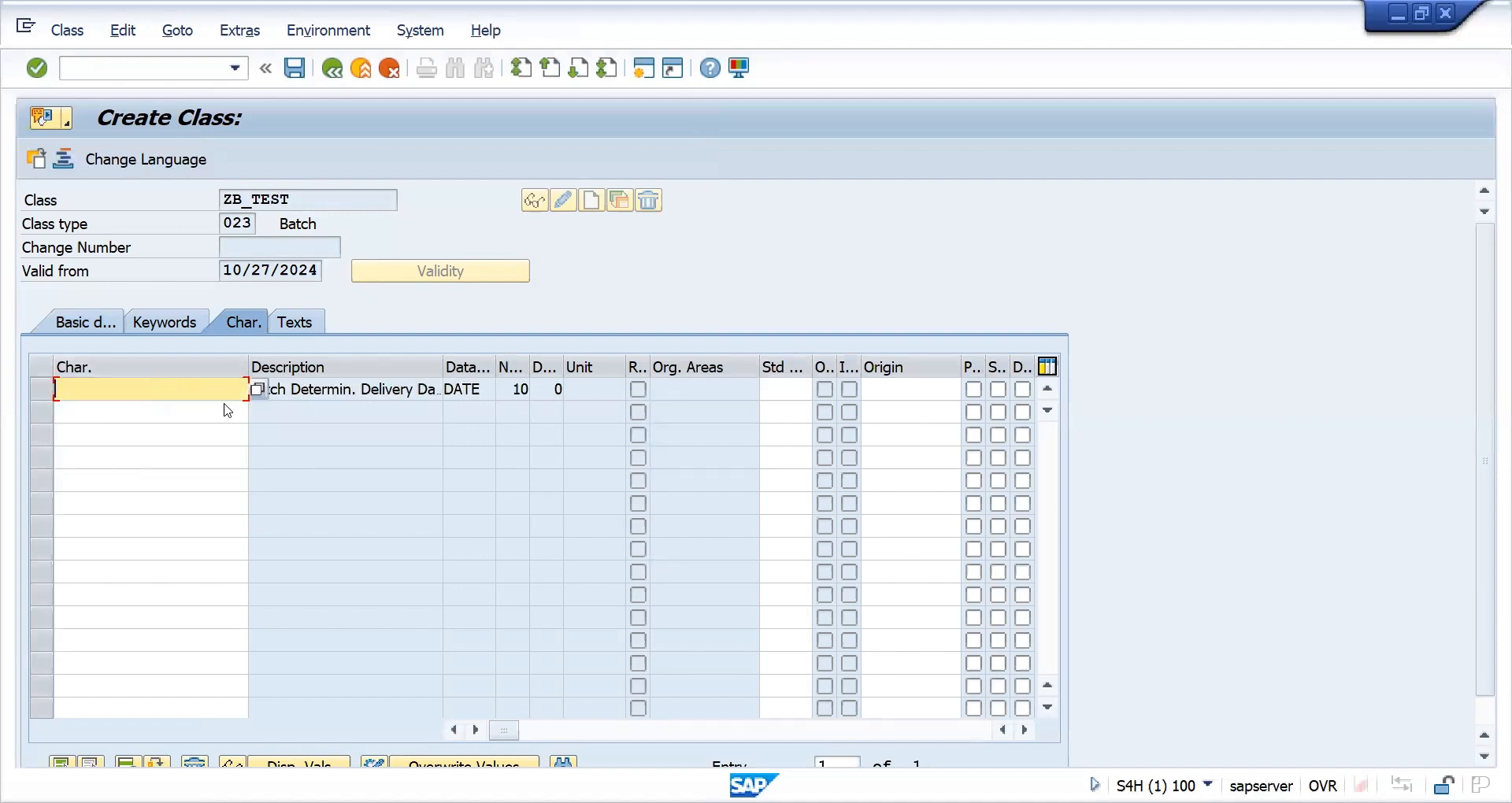
{"action": "key", "text": "Down"}
{"action": "key", "text": "Down"}
{"action": "key", "text": "Down"}
{"action": "key", "text": "Up"}
{"action": "key", "text": "Down"}
{"action": "key", "text": "Down"}
{"action": "key", "text": "Return"}
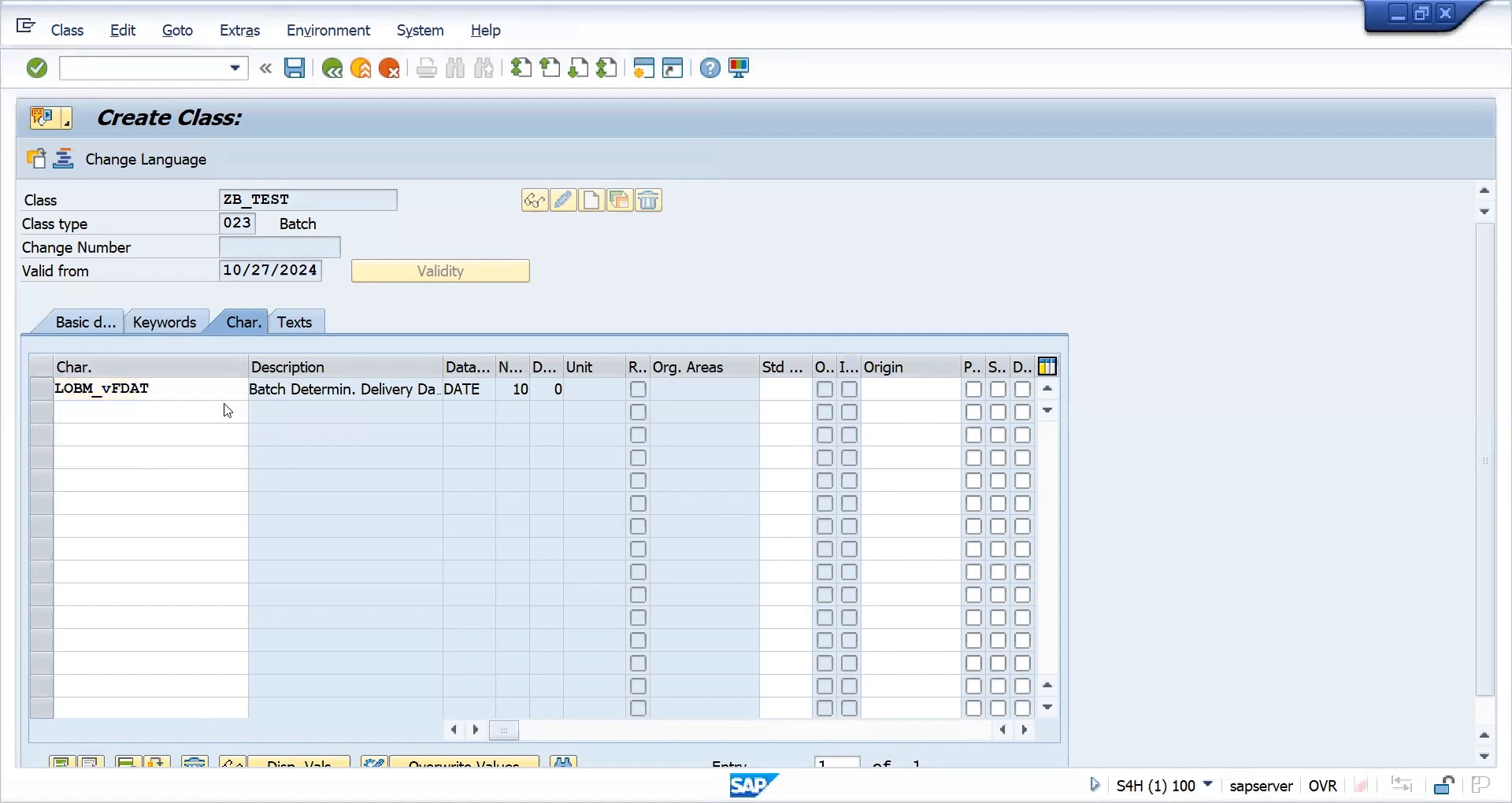
{"action": "key", "text": "Return"}
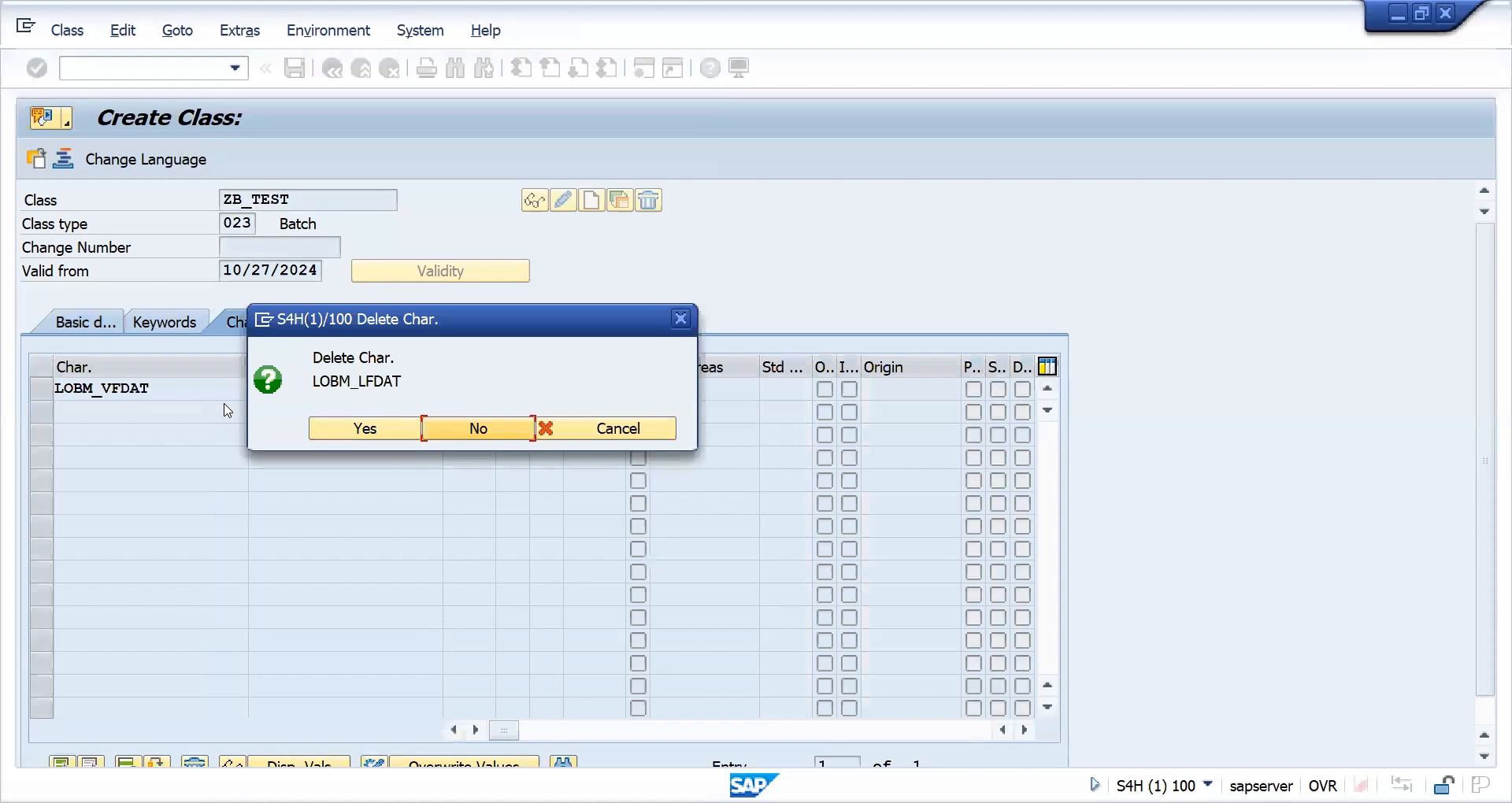
{"action": "left_click", "coordinate": [359, 430]}
Assign LOBM_RLZ as the second characteristic of class ZB_TEST.
{"action": "left_click", "coordinate": [158, 413]}
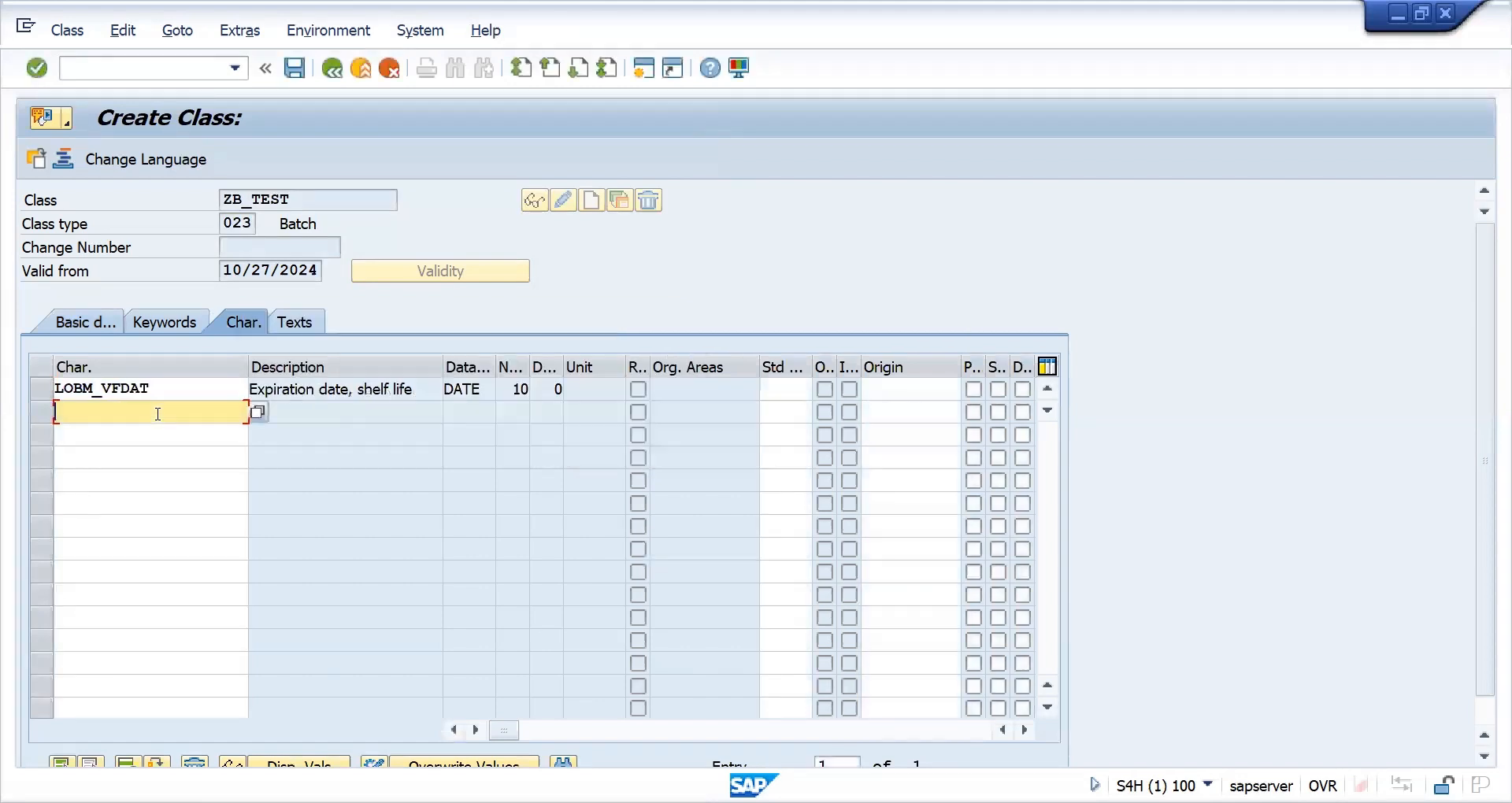
{"action": "key", "text": "Down"}
{"action": "key", "text": "Down"}
{"action": "key", "text": "Down"}
{"action": "key", "text": "Down"}
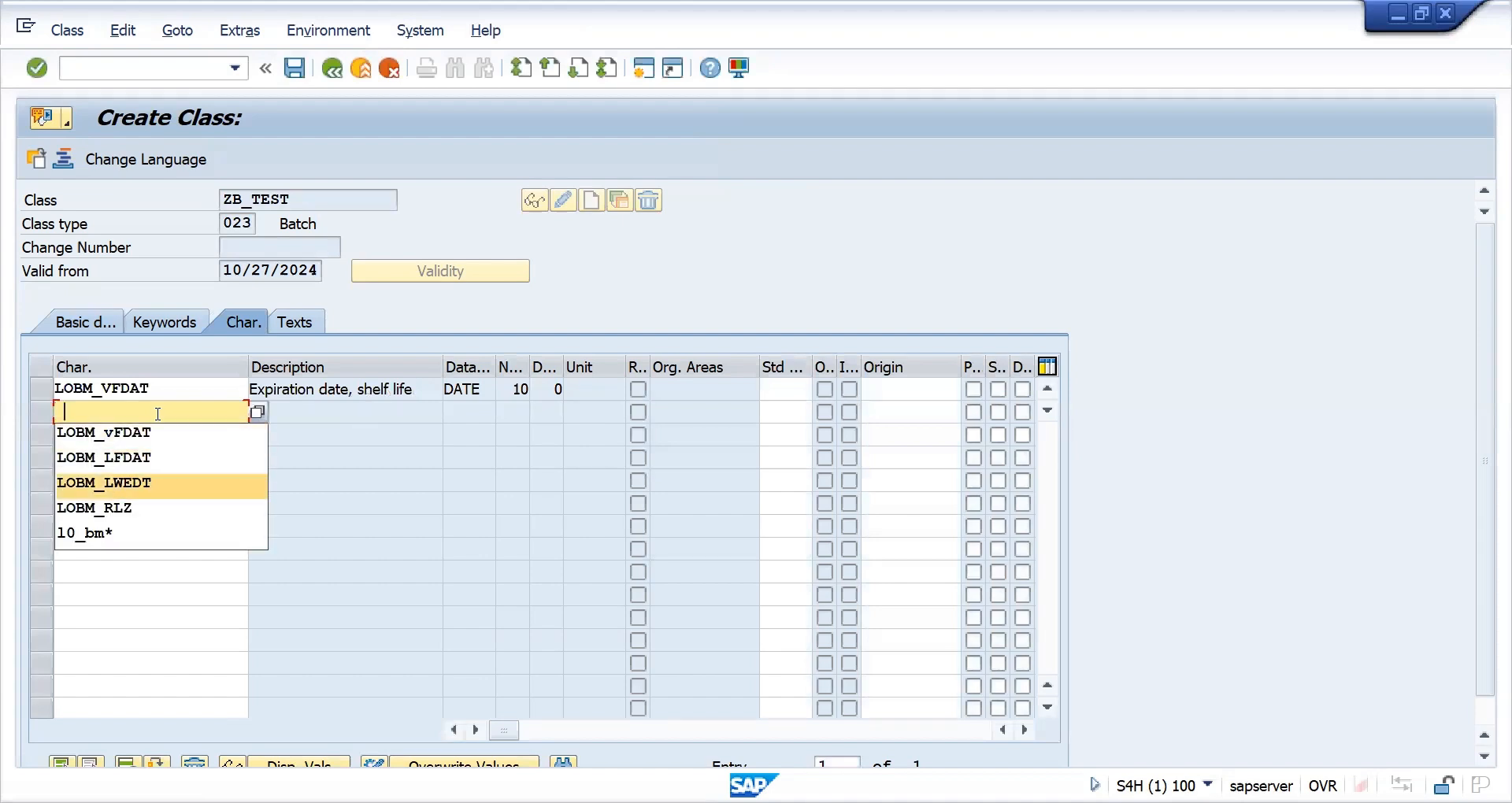
{"action": "key", "text": "Return"}
{"action": "key", "text": "Return"}
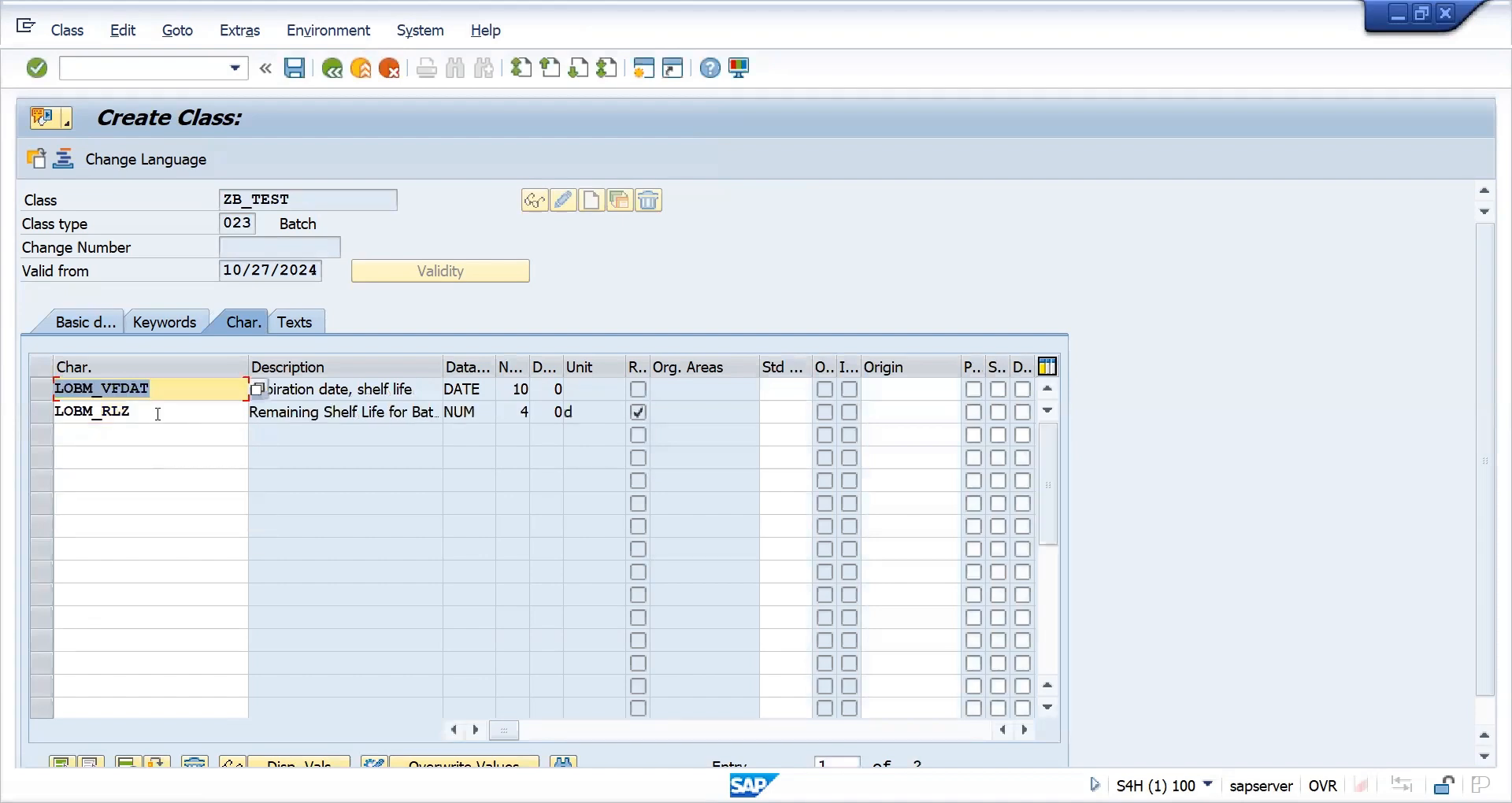
Assign LOBM_LFDAT as the third characteristic of the class and save class ZB_TEST.
{"action": "left_click", "coordinate": [117, 438]}
{"action": "key", "text": "Down"}
{"action": "key", "text": "Down"}
{"action": "key", "text": "Down"}
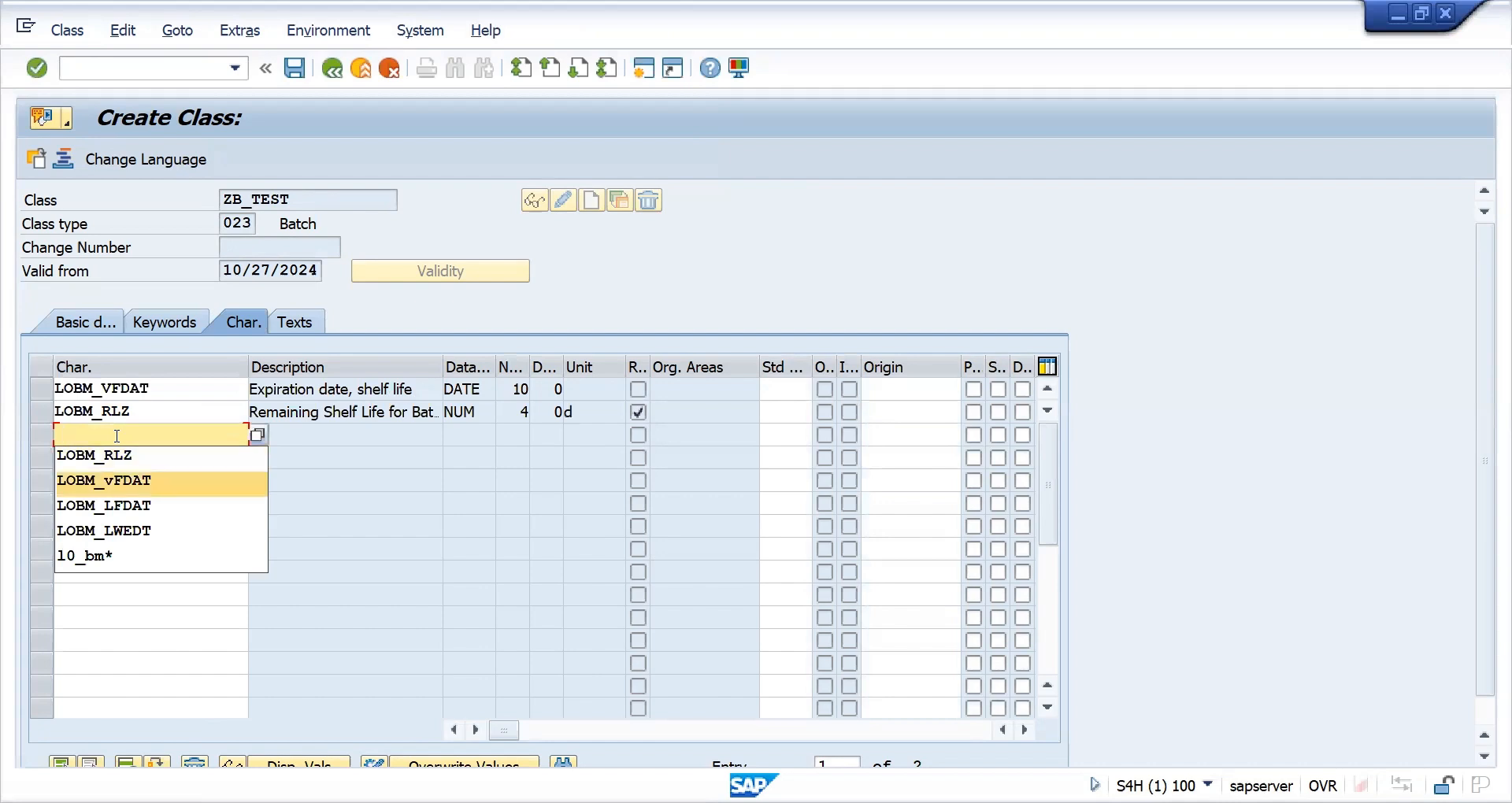
{"action": "key", "text": "Down"}
{"action": "key", "text": "Return"}
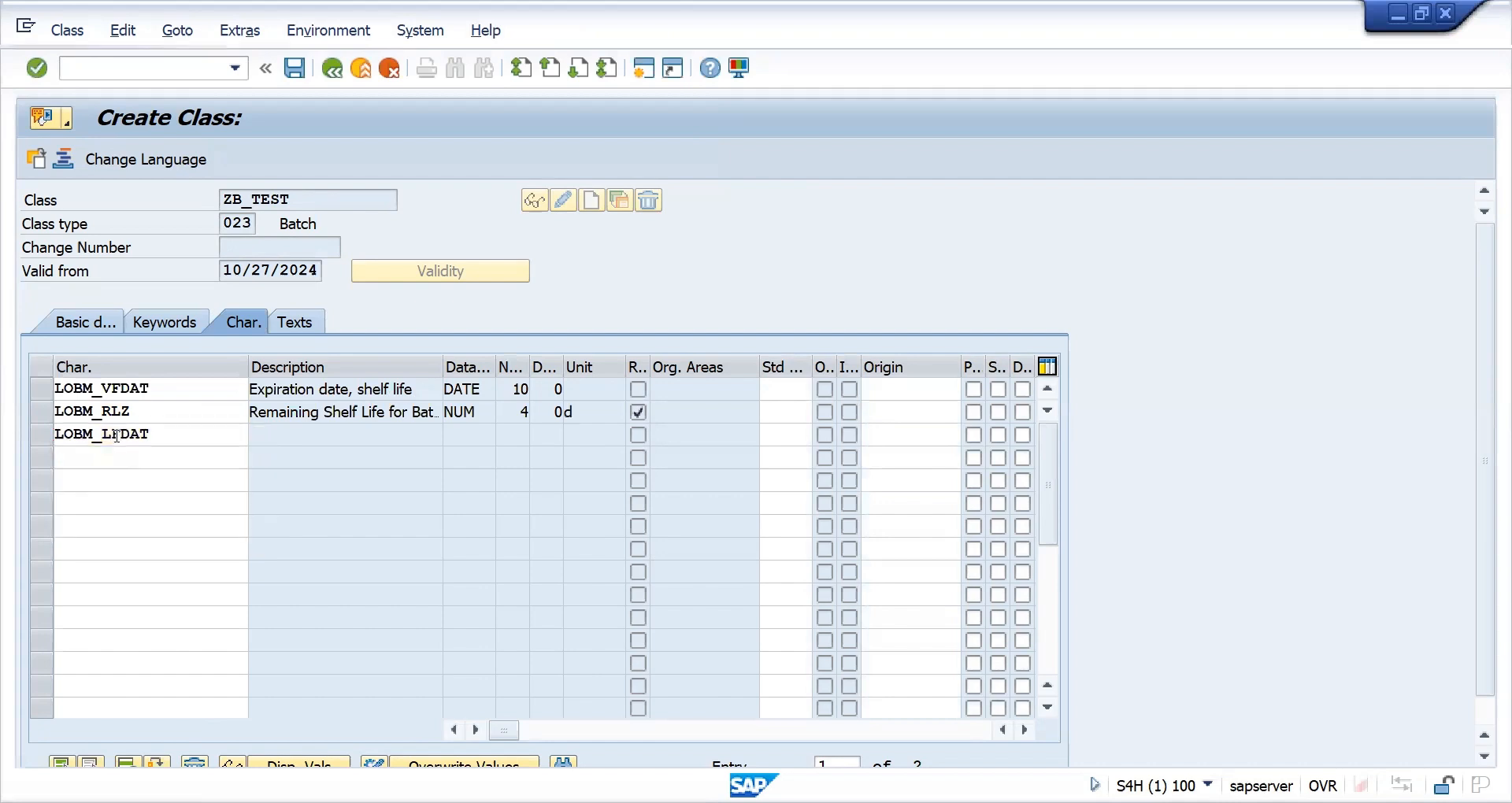
{"action": "key", "text": "Return"}
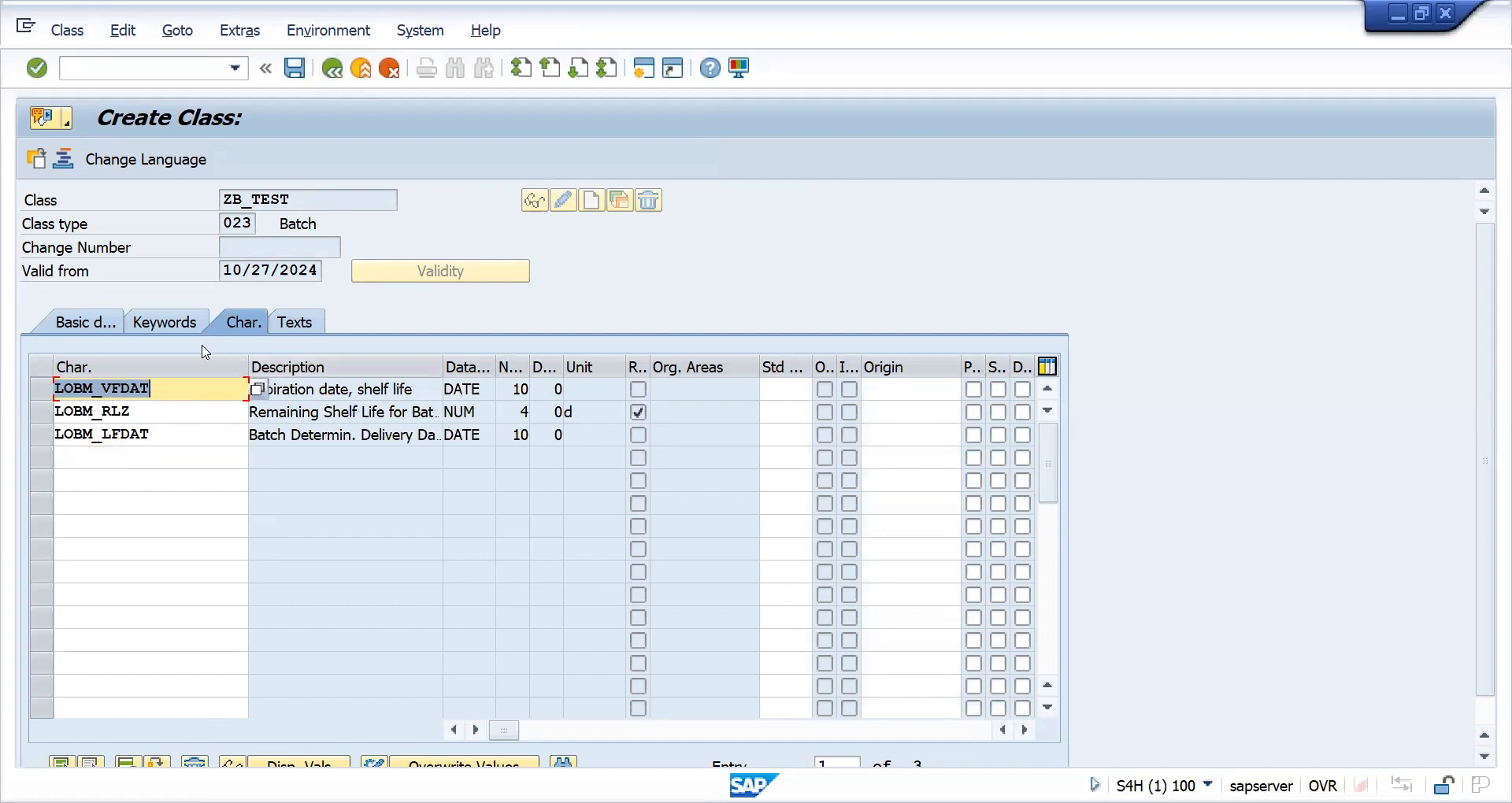
{"action": "left_click", "coordinate": [303, 68]}
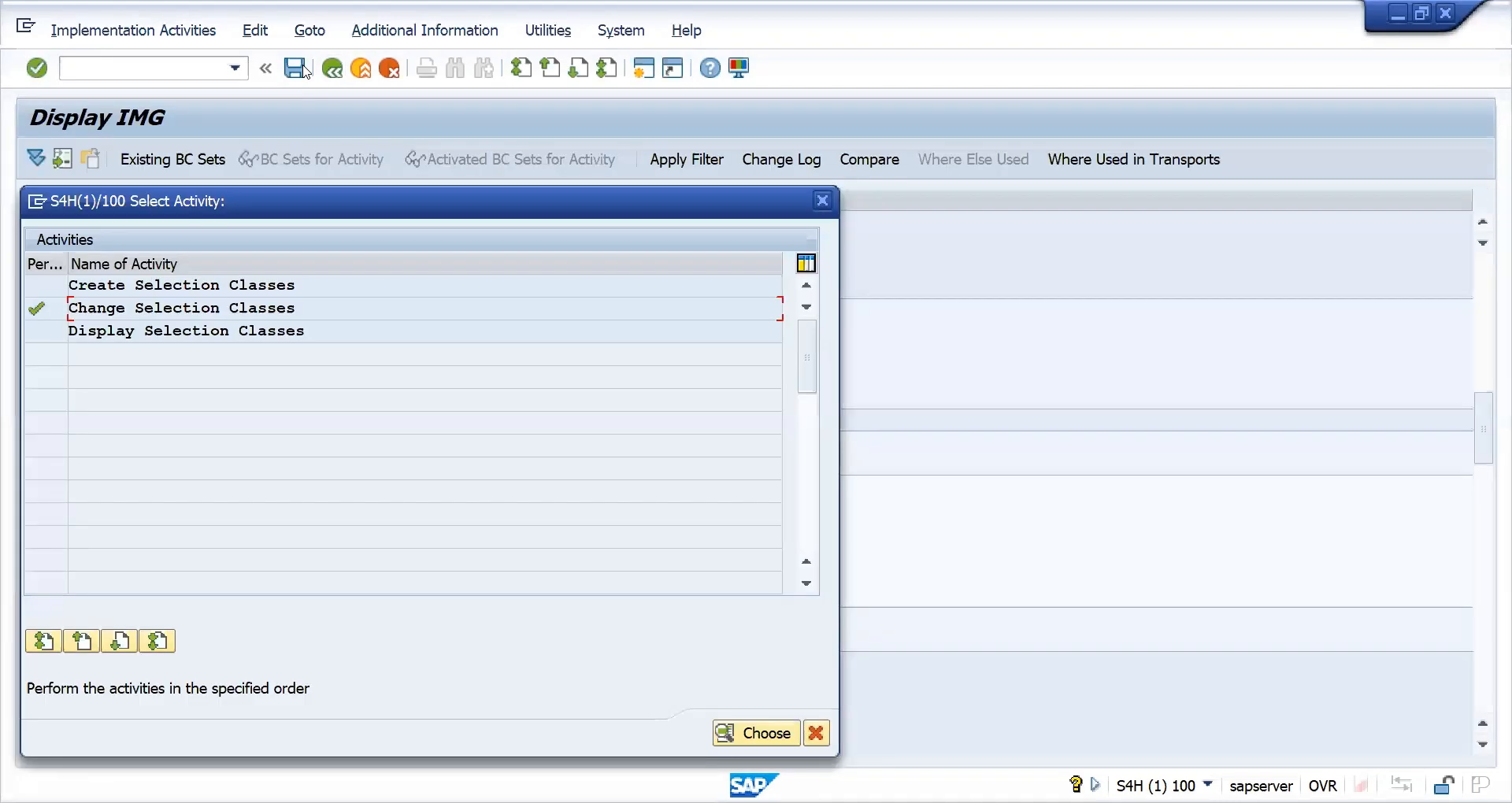
From the Define Sort Rules activity in the IMG, start creating a sort sequence named ZB_TEST_SORT.
{"action": "double_click", "coordinate": [264, 337]}
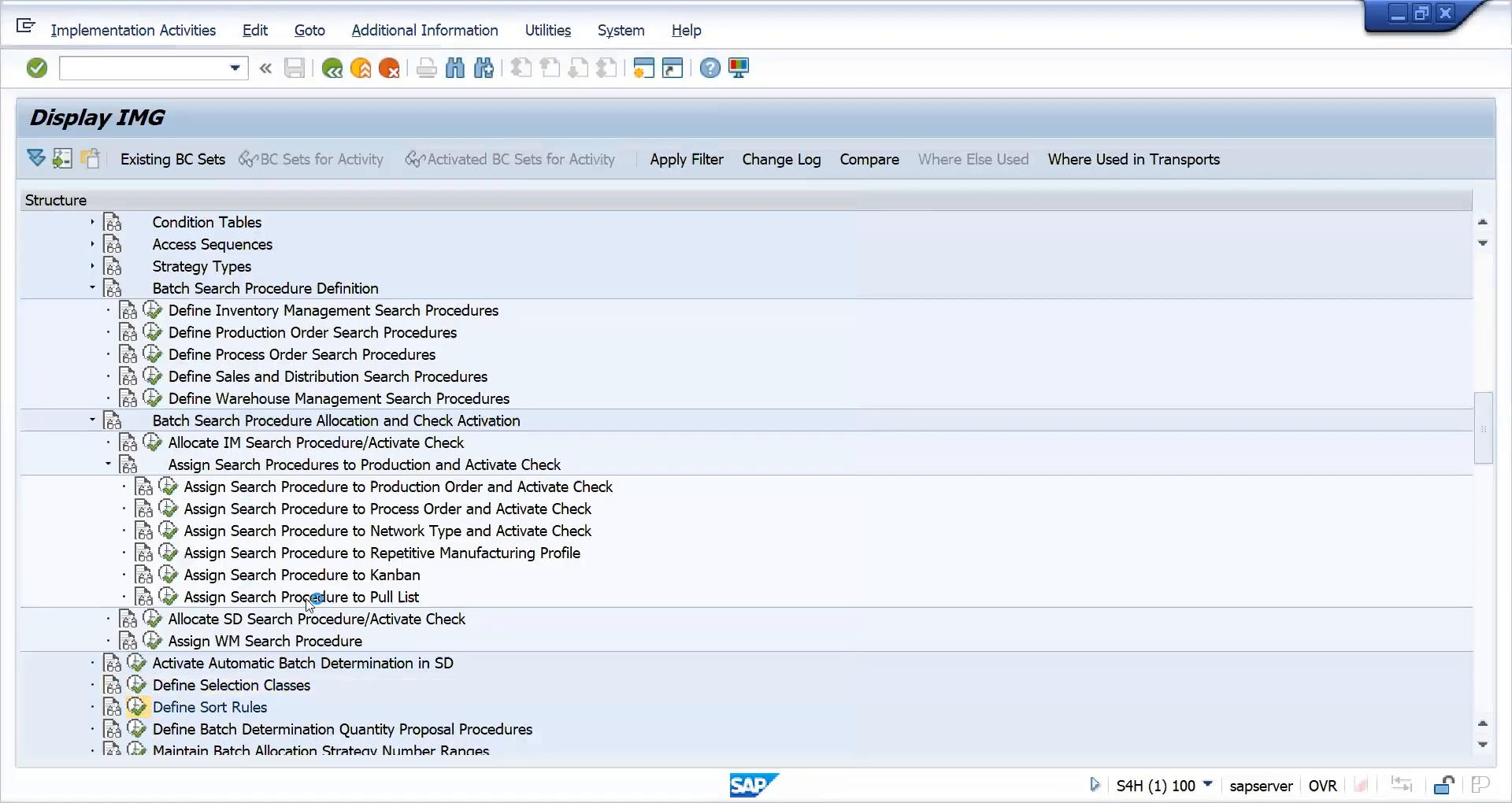
{"action": "double_click", "coordinate": [190, 288]}
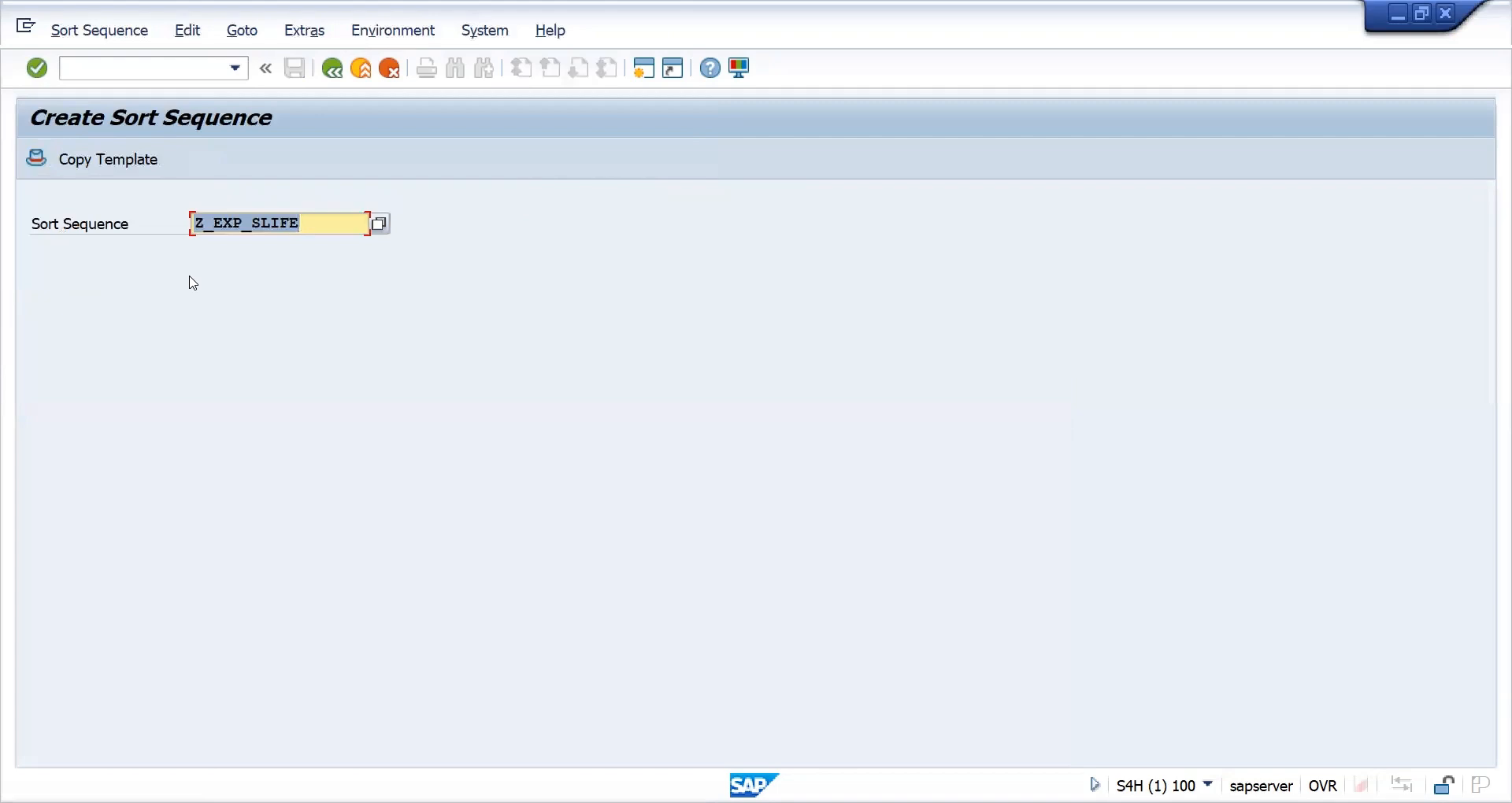
{"action": "type", "text": "ZB_"}
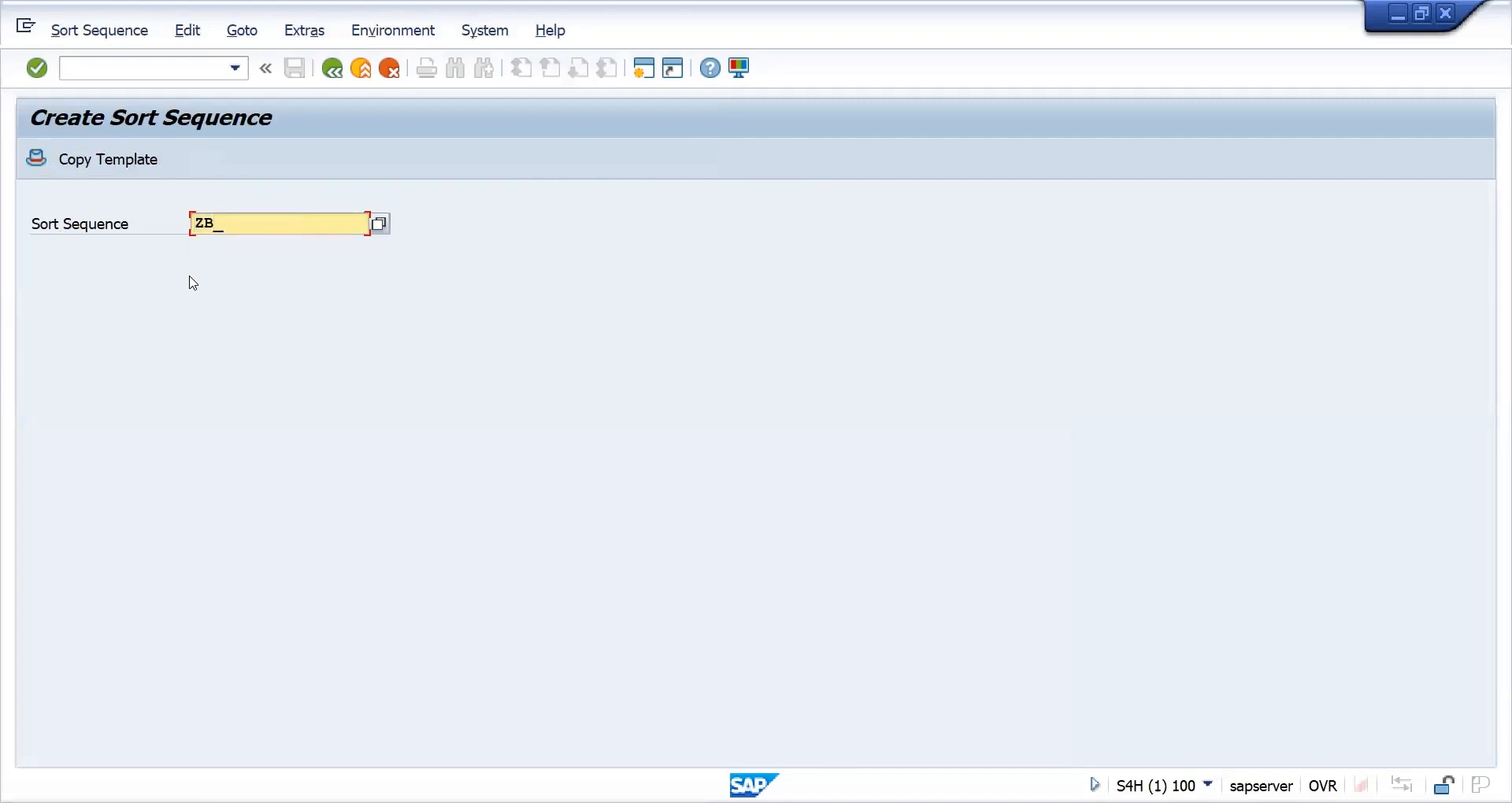
{"action": "type", "text": "TEST_SORT"}
{"action": "key", "text": "Return"}
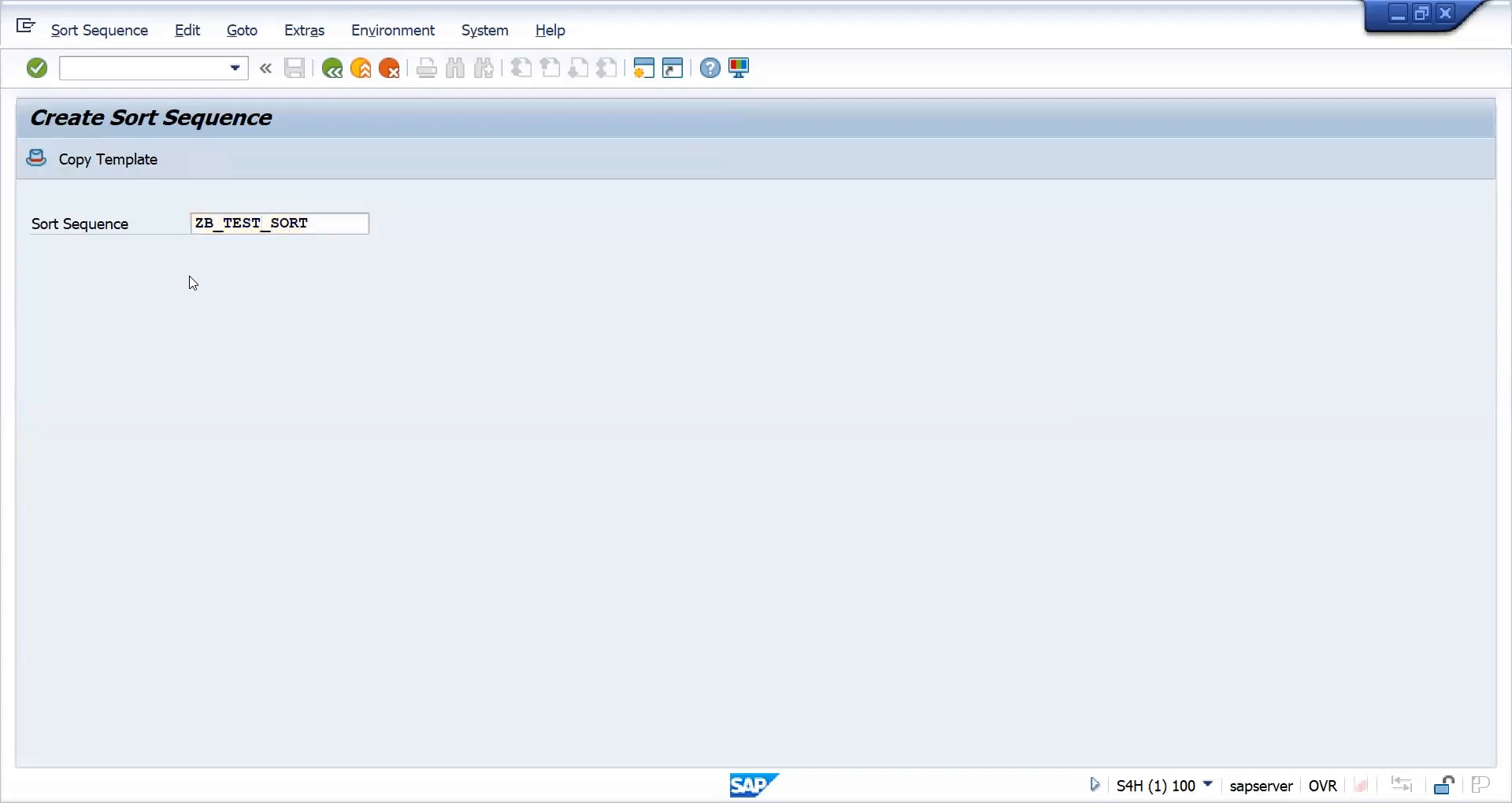
Describe sort sequence ZB_TEST_SORT as SHELF LIFE AND EXPIRY.
{"action": "key", "text": "Down"}
{"action": "key", "text": "Down"}
{"action": "key", "text": "Return"}
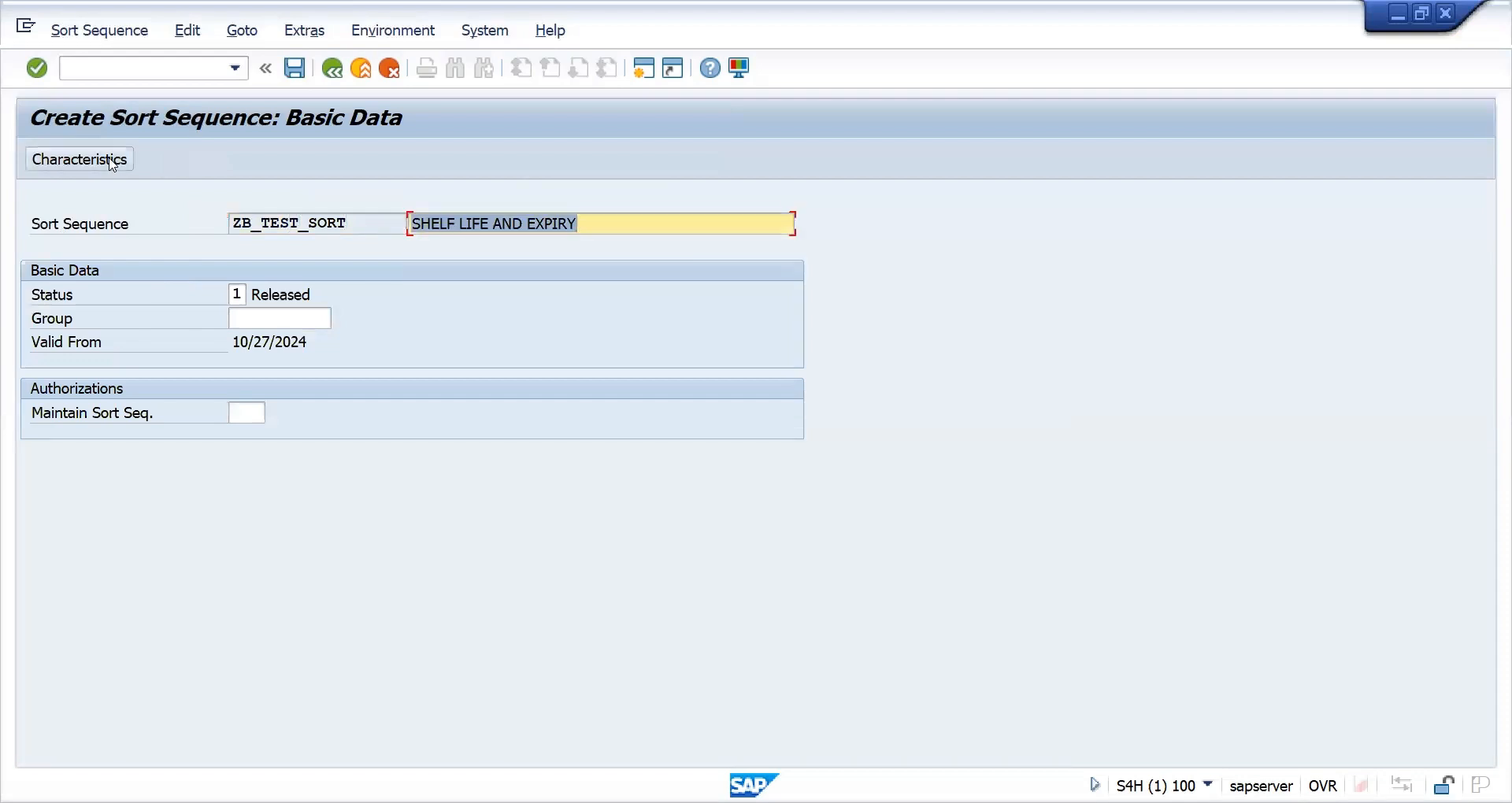
Add LOBM_RLZ as an ascending characteristic of sort sequence ZB_TEST_SORT and save the sort sequence.
{"action": "left_click", "coordinate": [112, 164]}
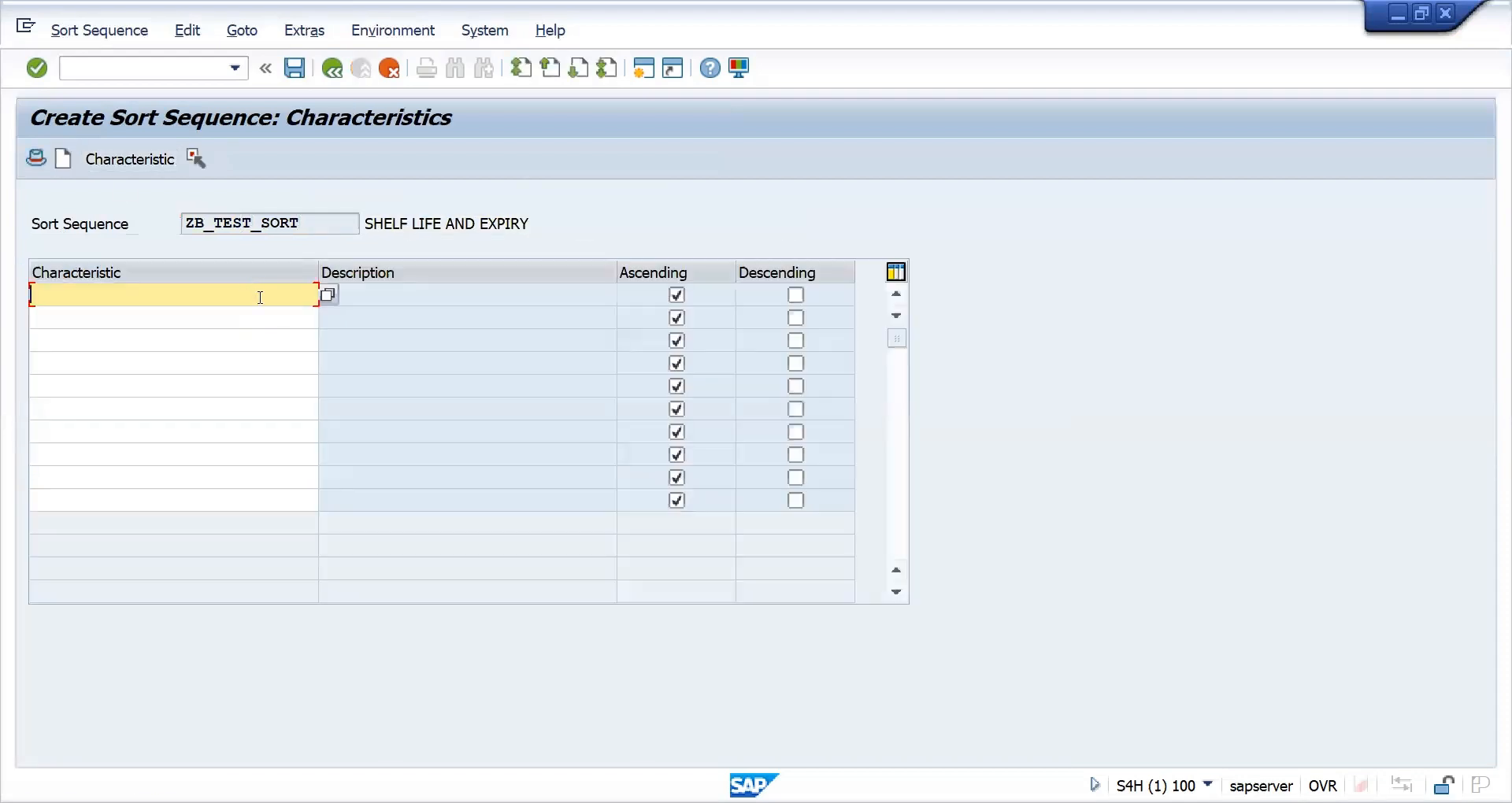
{"action": "left_click", "coordinate": [271, 297]}
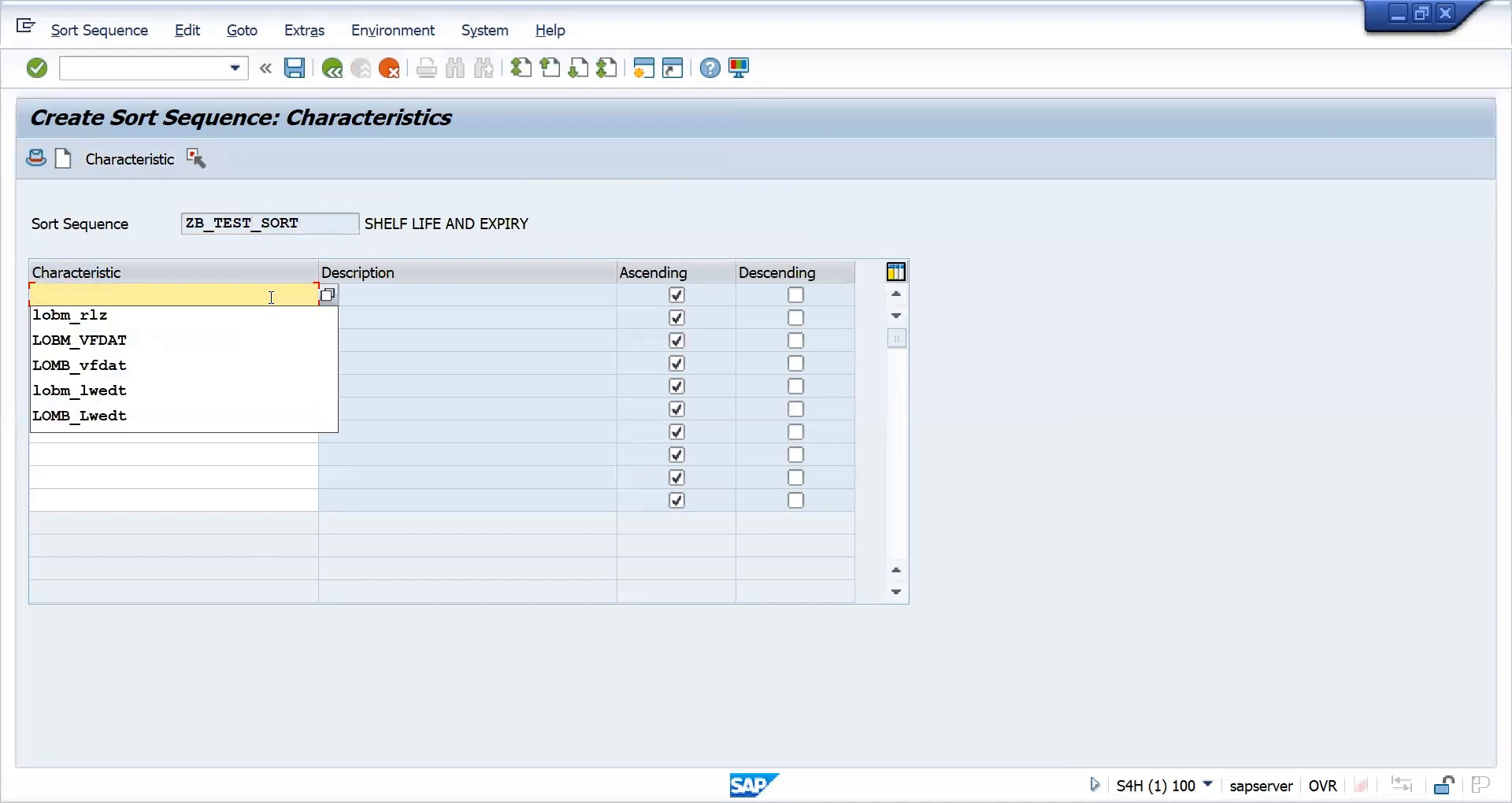
{"action": "key", "text": "Down"}
{"action": "key", "text": "Down"}
{"action": "key", "text": "Down"}
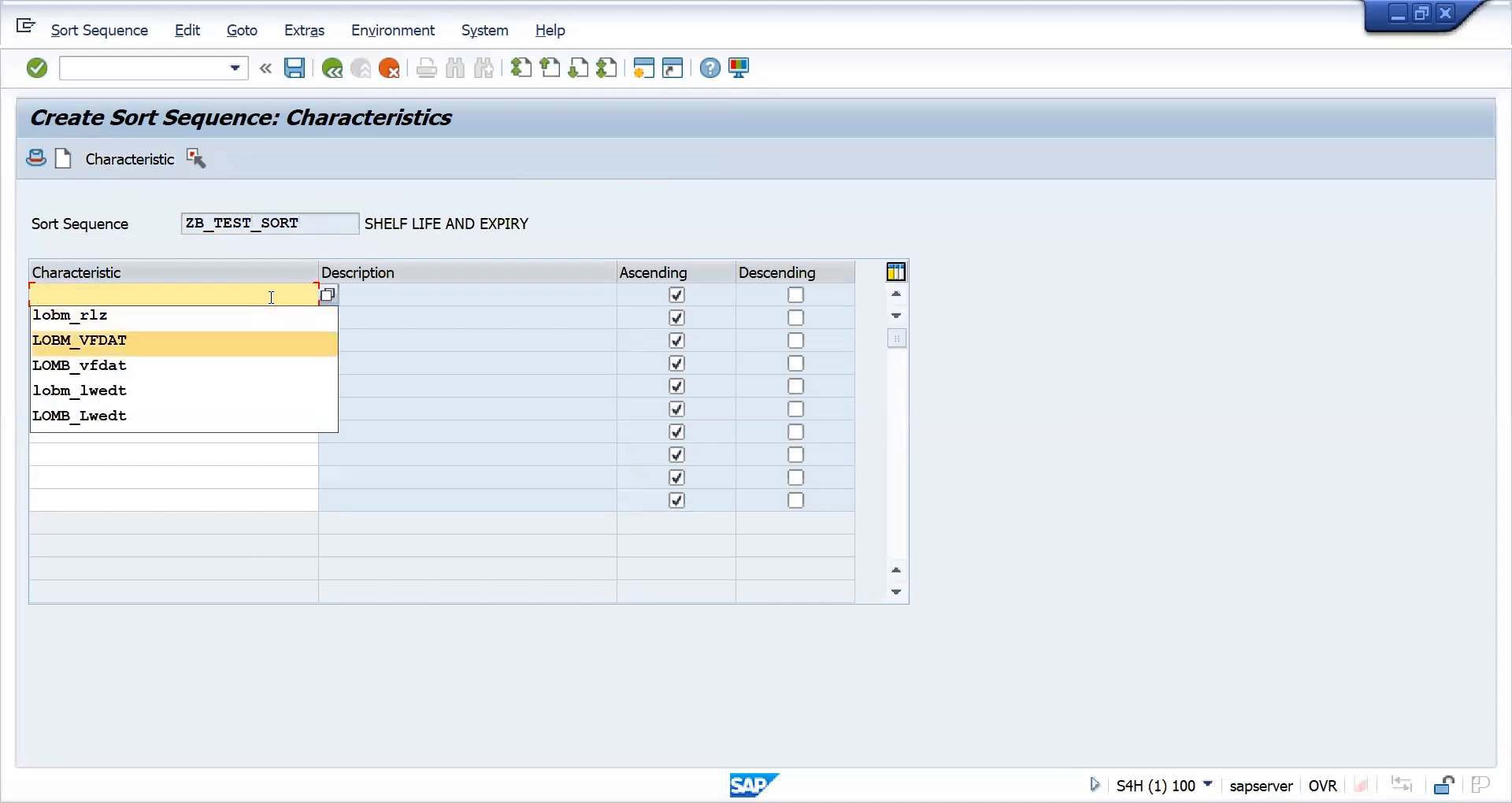
{"action": "key", "text": "Up"}
{"action": "key", "text": "Down"}
{"action": "key", "text": "Down"}
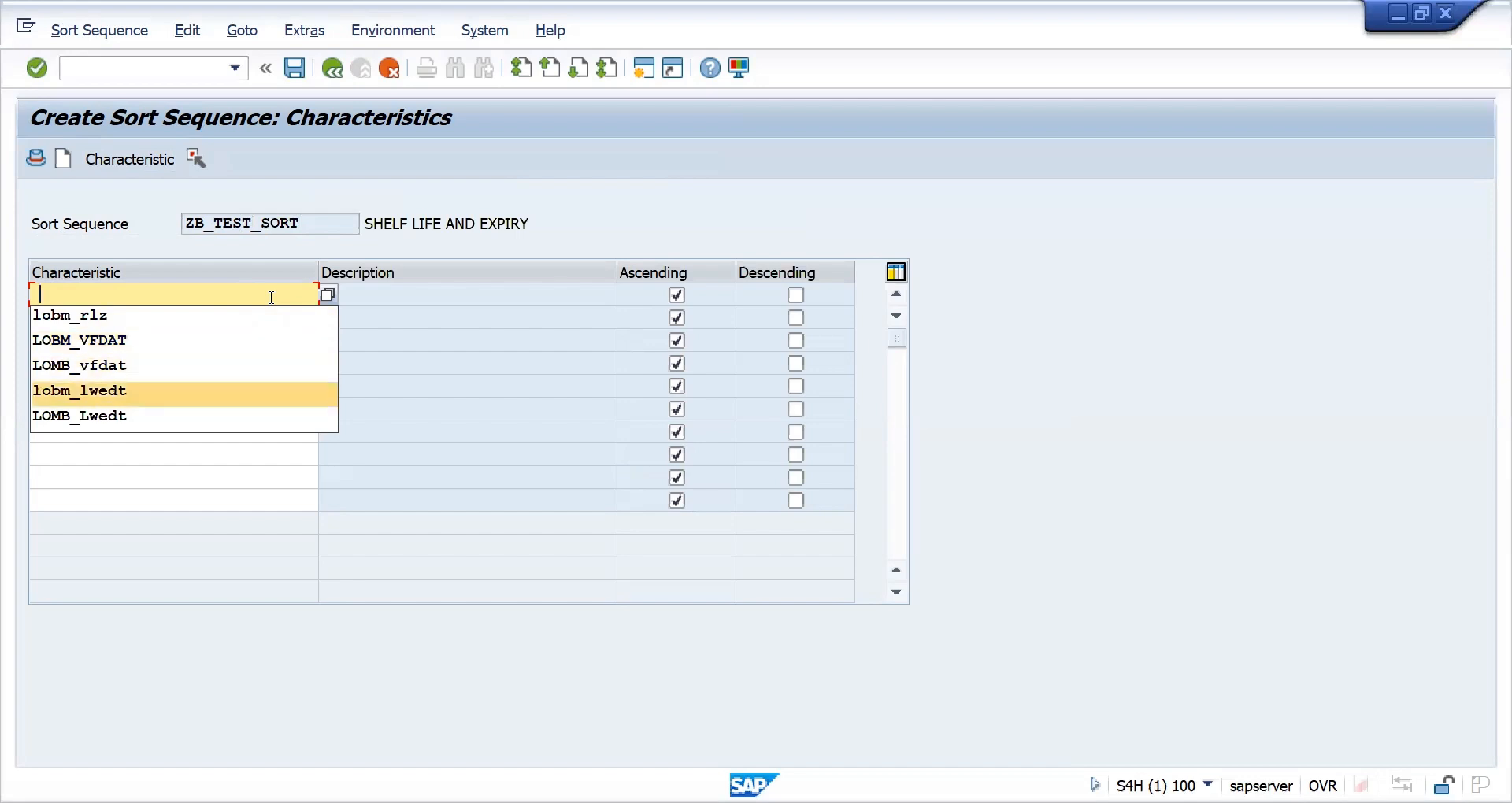
{"action": "key", "text": "Up"}
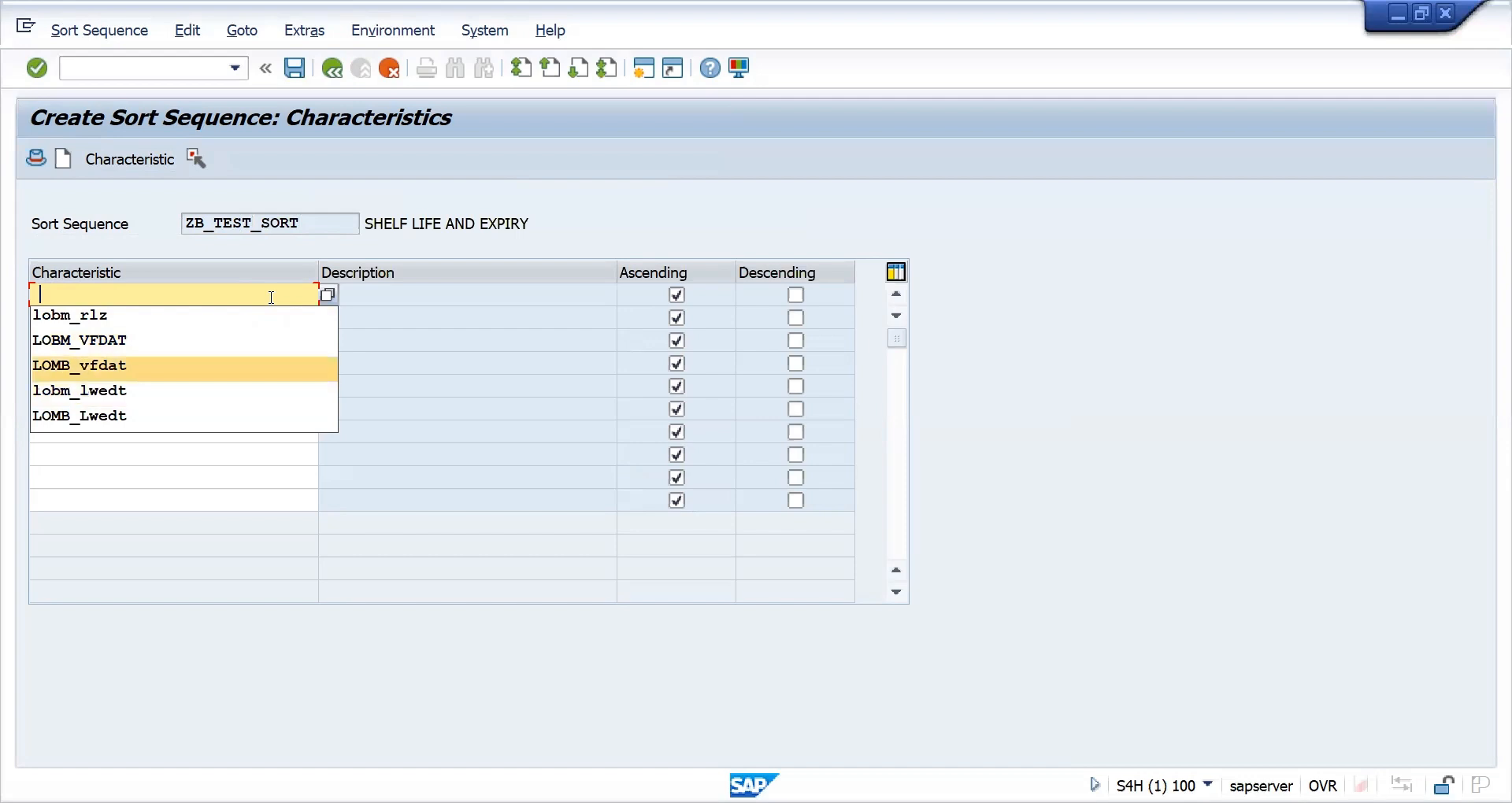
{"action": "key", "text": "Up"}
{"action": "key", "text": "Up"}
{"action": "key", "text": "Return"}
{"action": "key", "text": "Return"}
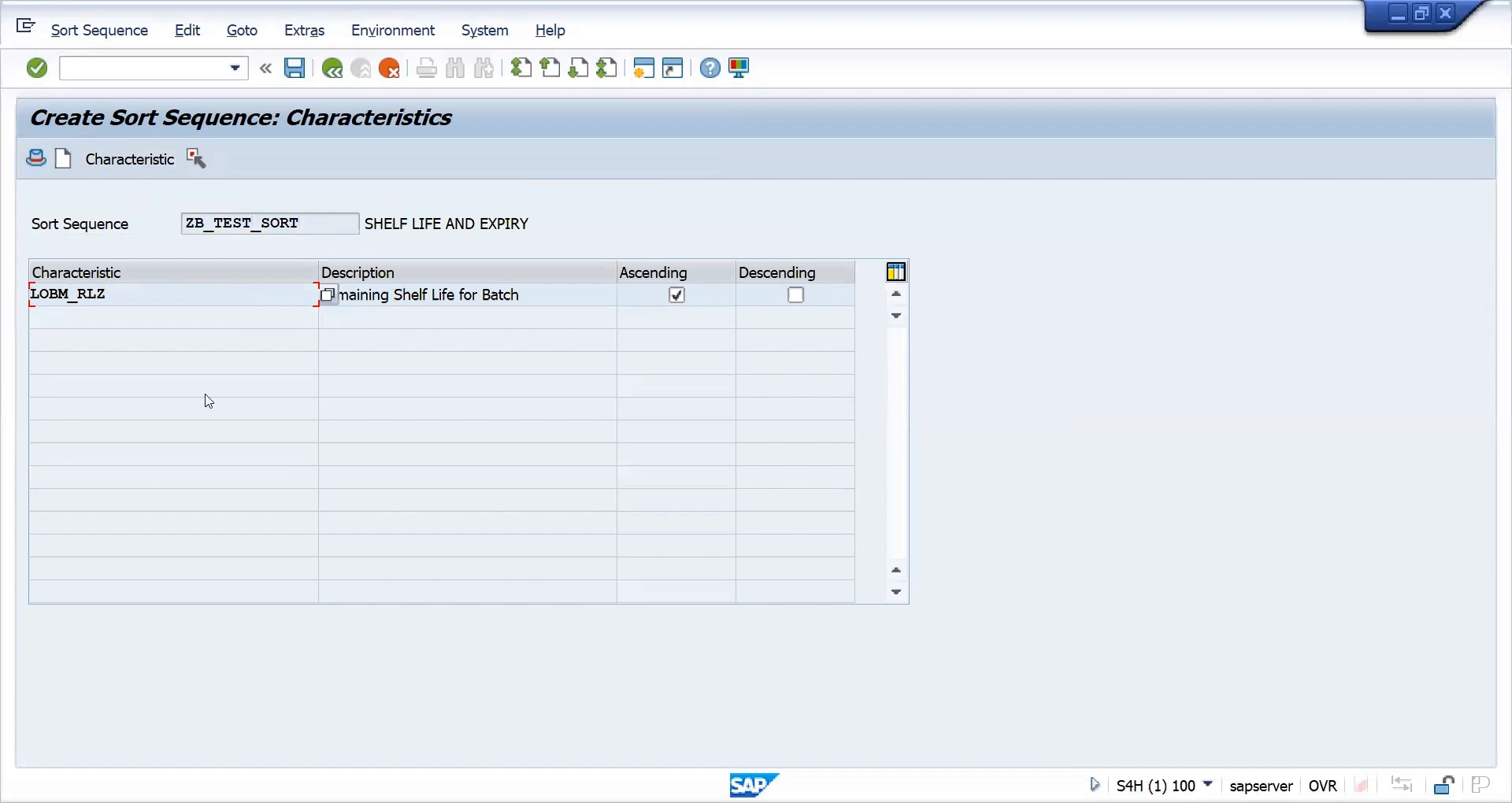
{"action": "left_click", "coordinate": [294, 68]}
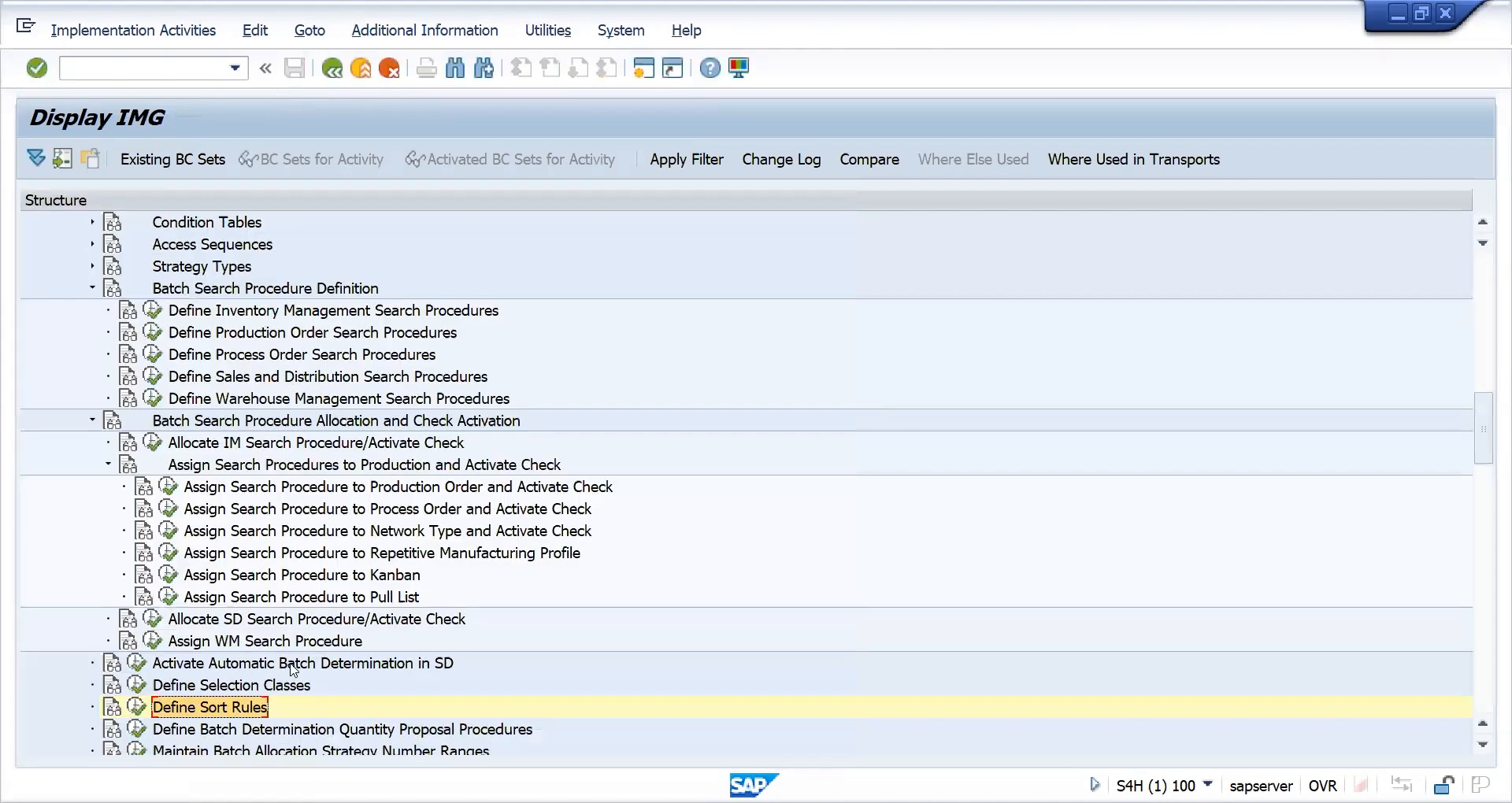
{"action": "left_click", "coordinate": [247, 691]}
{"action": "key", "text": "Down"}
{"action": "key", "text": "Up"}
{"action": "key", "text": "Up"}
{"action": "key", "text": "Up"}
{"action": "key", "text": "Up"}
{"action": "key", "text": "Up"}
{"action": "key", "text": "Up"}
{"action": "key", "text": "Up"}
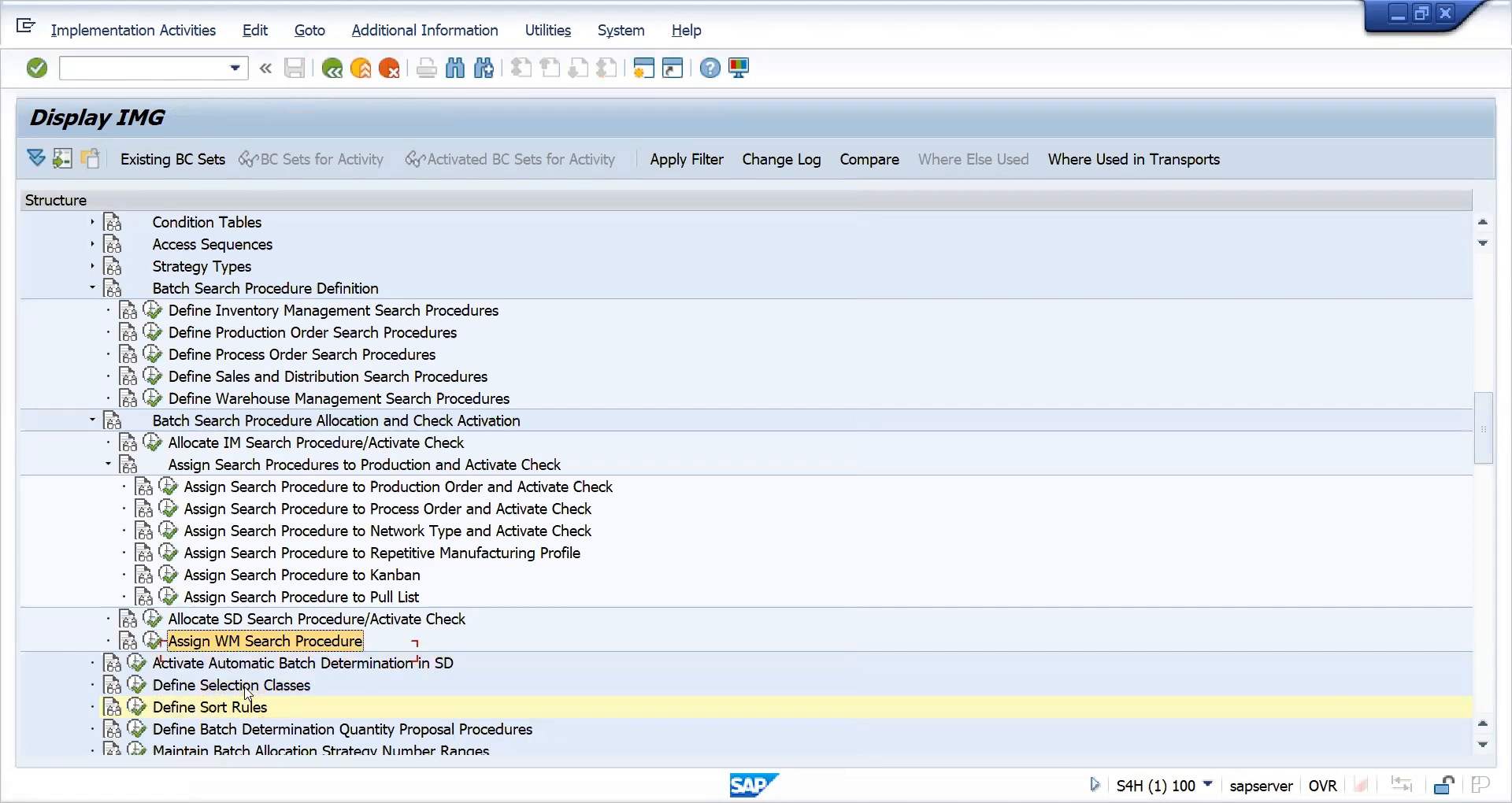
{"action": "key", "text": "Up"}
{"action": "key", "text": "Up"}
{"action": "key", "text": "Up"}
{"action": "key", "text": "Up"}
{"action": "key", "text": "Up"}
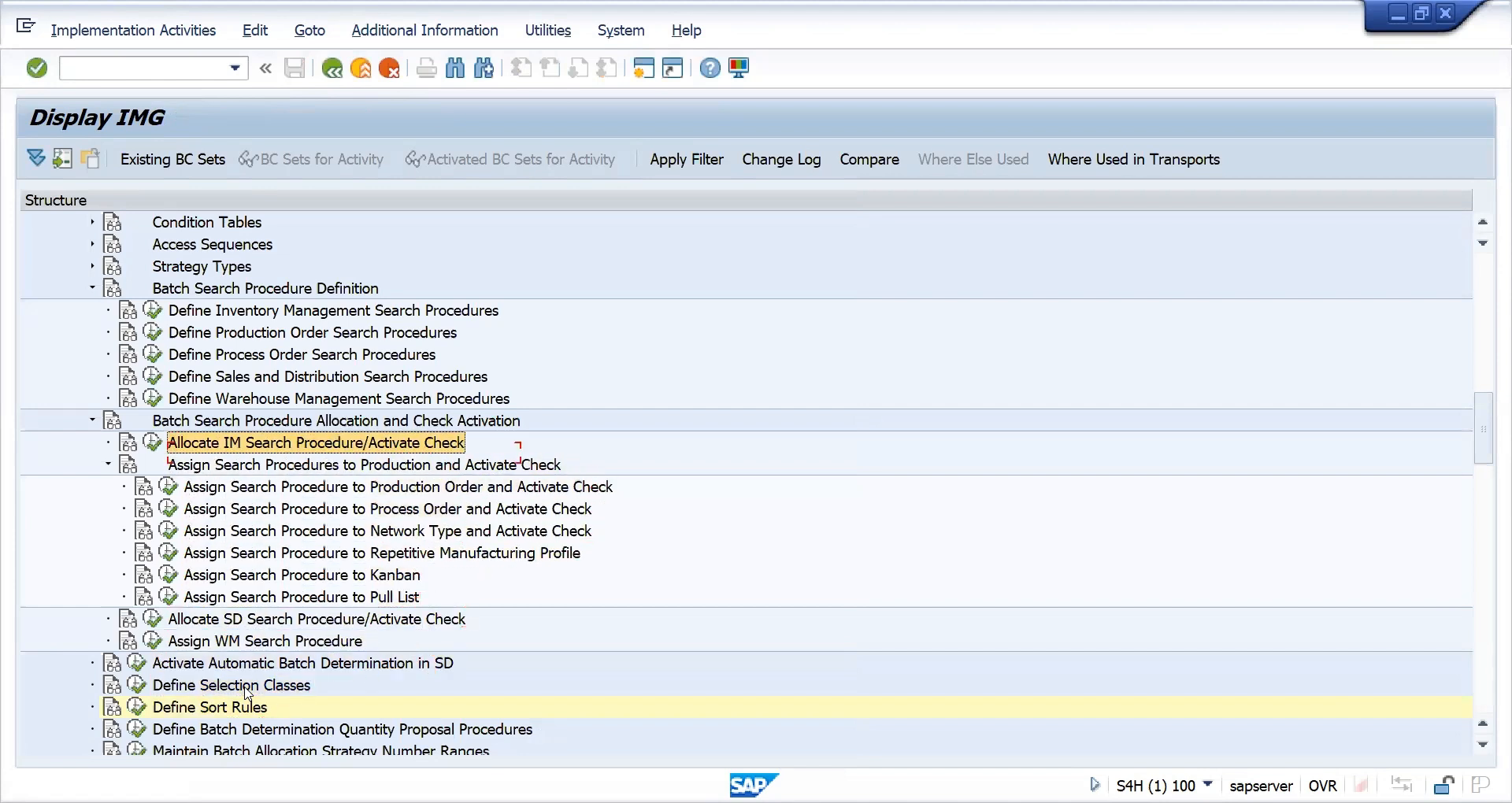
Leave the IMG and open the Create Material transaction.
{"action": "left_click", "coordinate": [99, 70]}
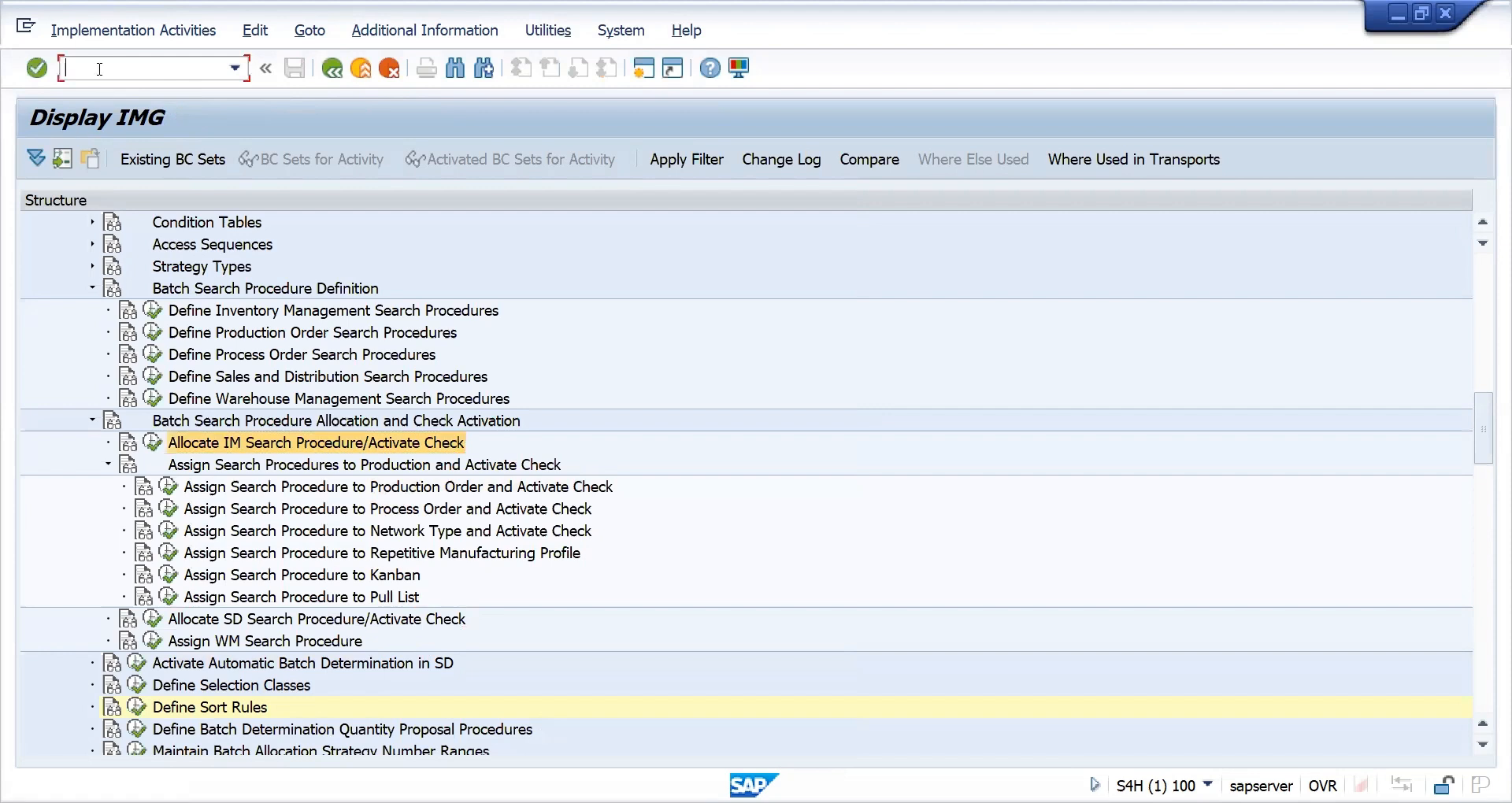
{"action": "type", "text": "/NMM02"}
{"action": "key", "text": "Return"}
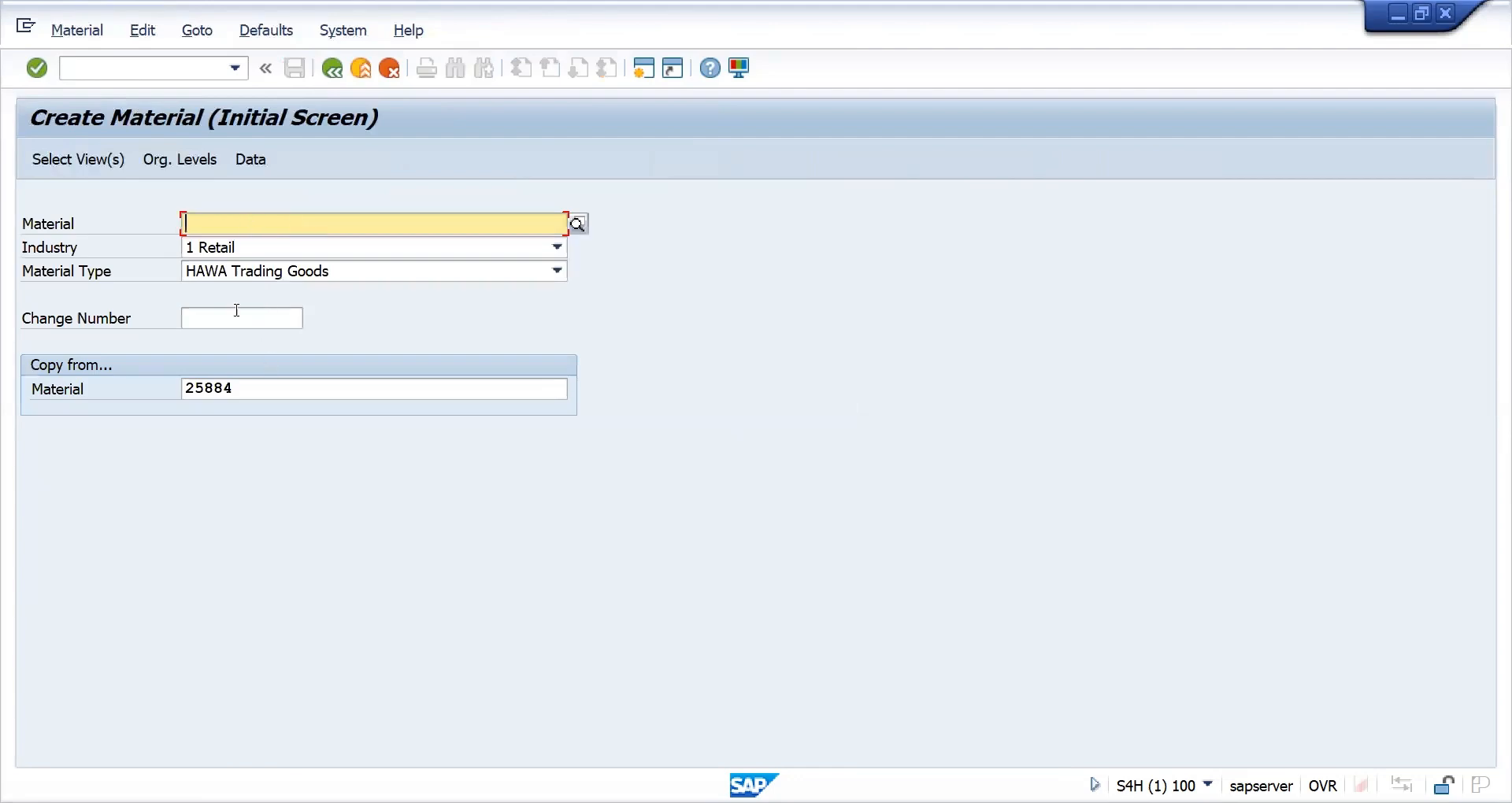
Start creating a Retail trading goods (HAWA) material using material 25885 as the copy reference.
{"action": "left_click", "coordinate": [235, 388]}
{"action": "key", "text": "BackSpace"}
{"action": "type", "text": "5"}
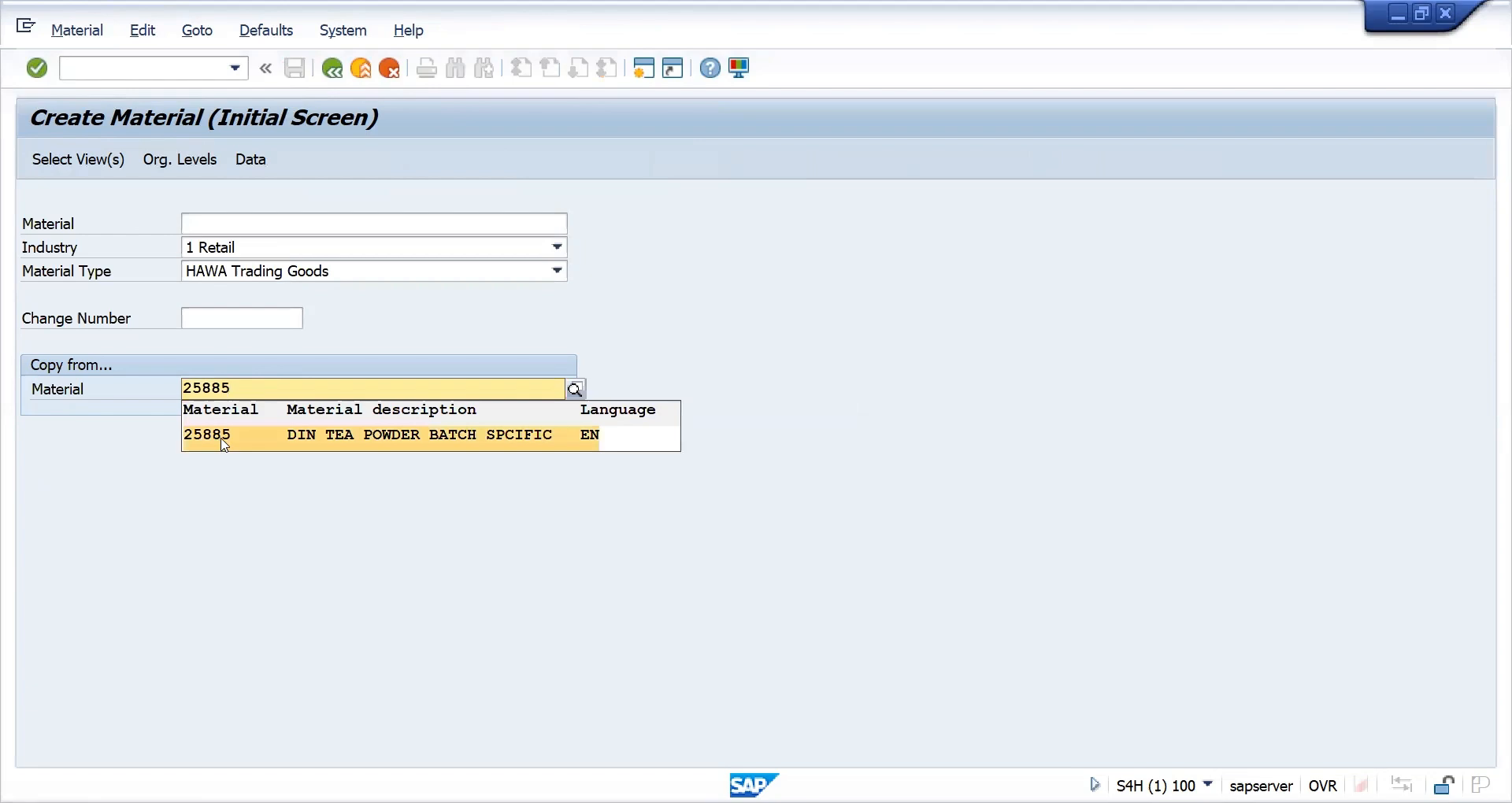
{"action": "key", "text": "Return"}
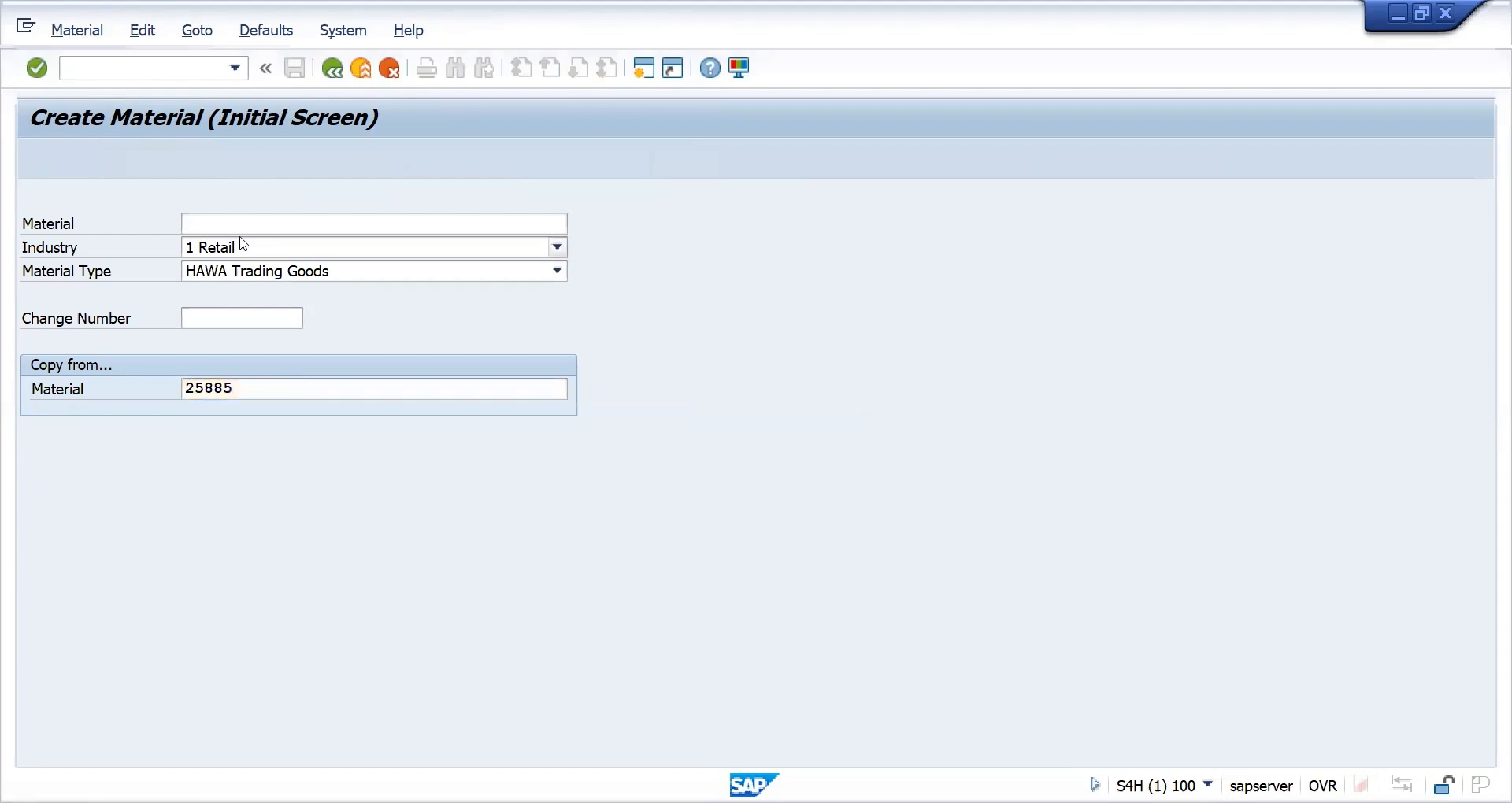
{"action": "key", "text": "Return"}
{"action": "key", "text": "Return"}
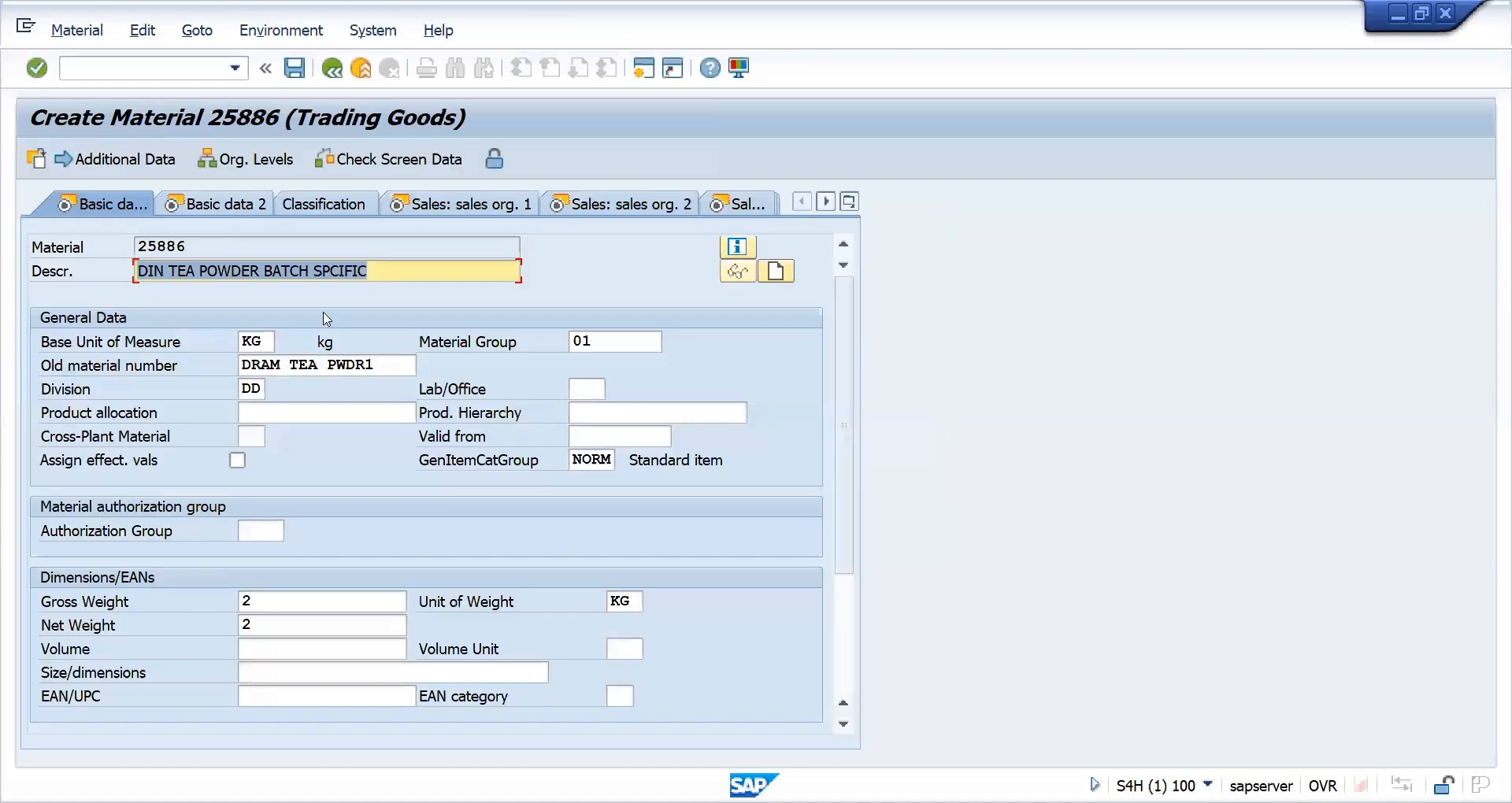
Accept the copied basic data and sales organization data and go to the Sales: General/Plant view.
{"action": "key", "text": "Return"}
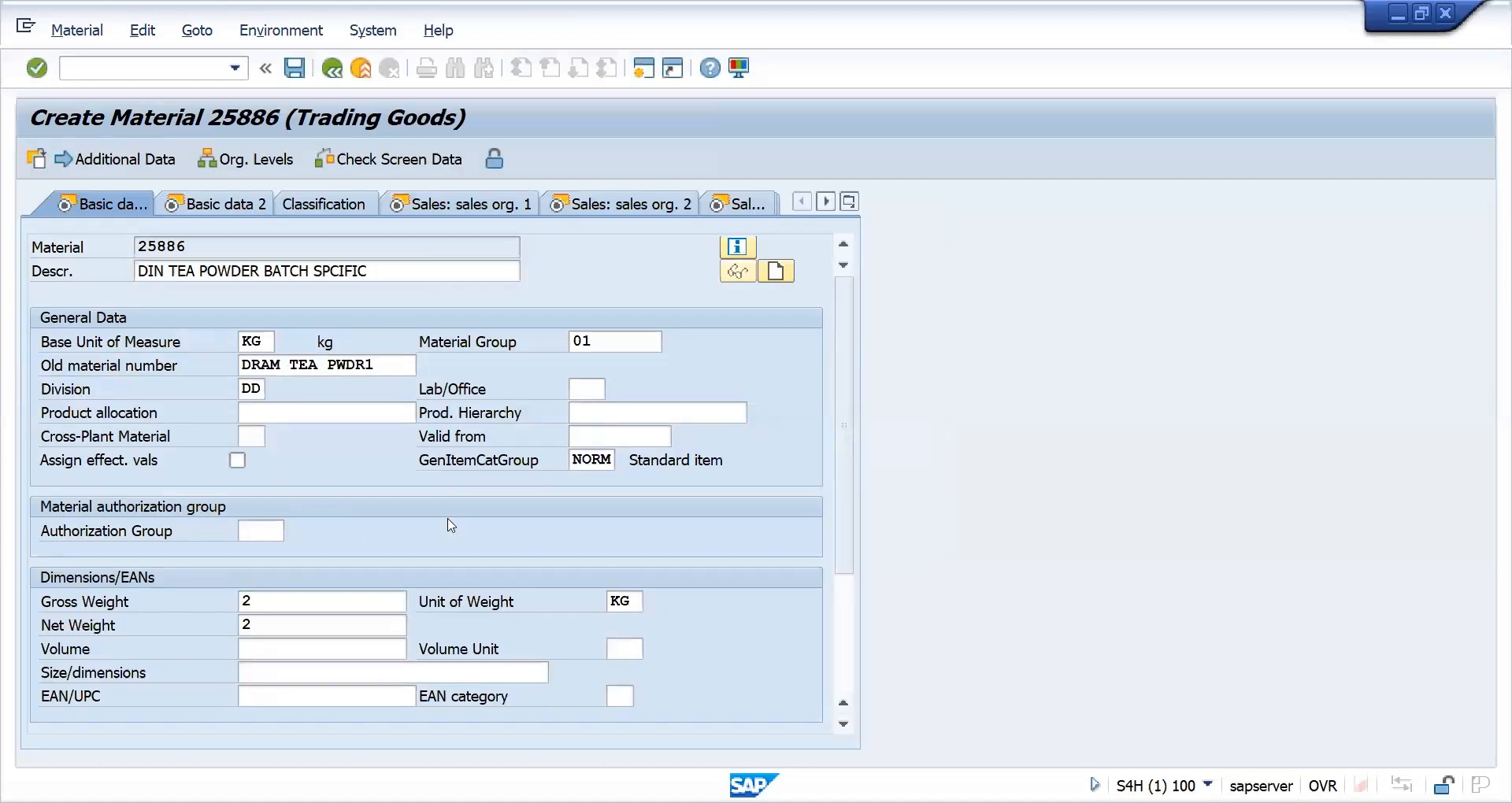
{"action": "key", "text": "Return"}
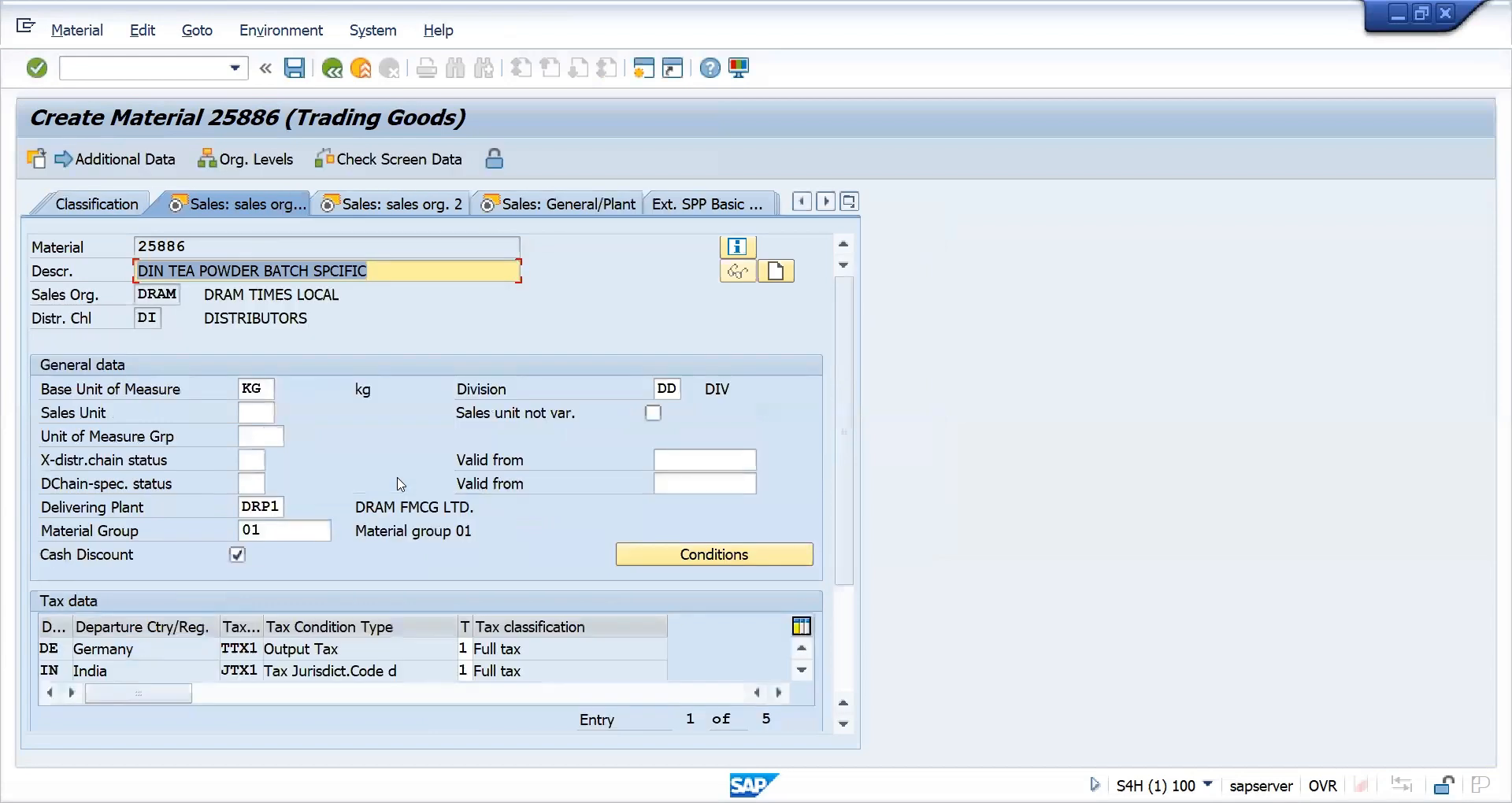
{"action": "key", "text": "Return"}
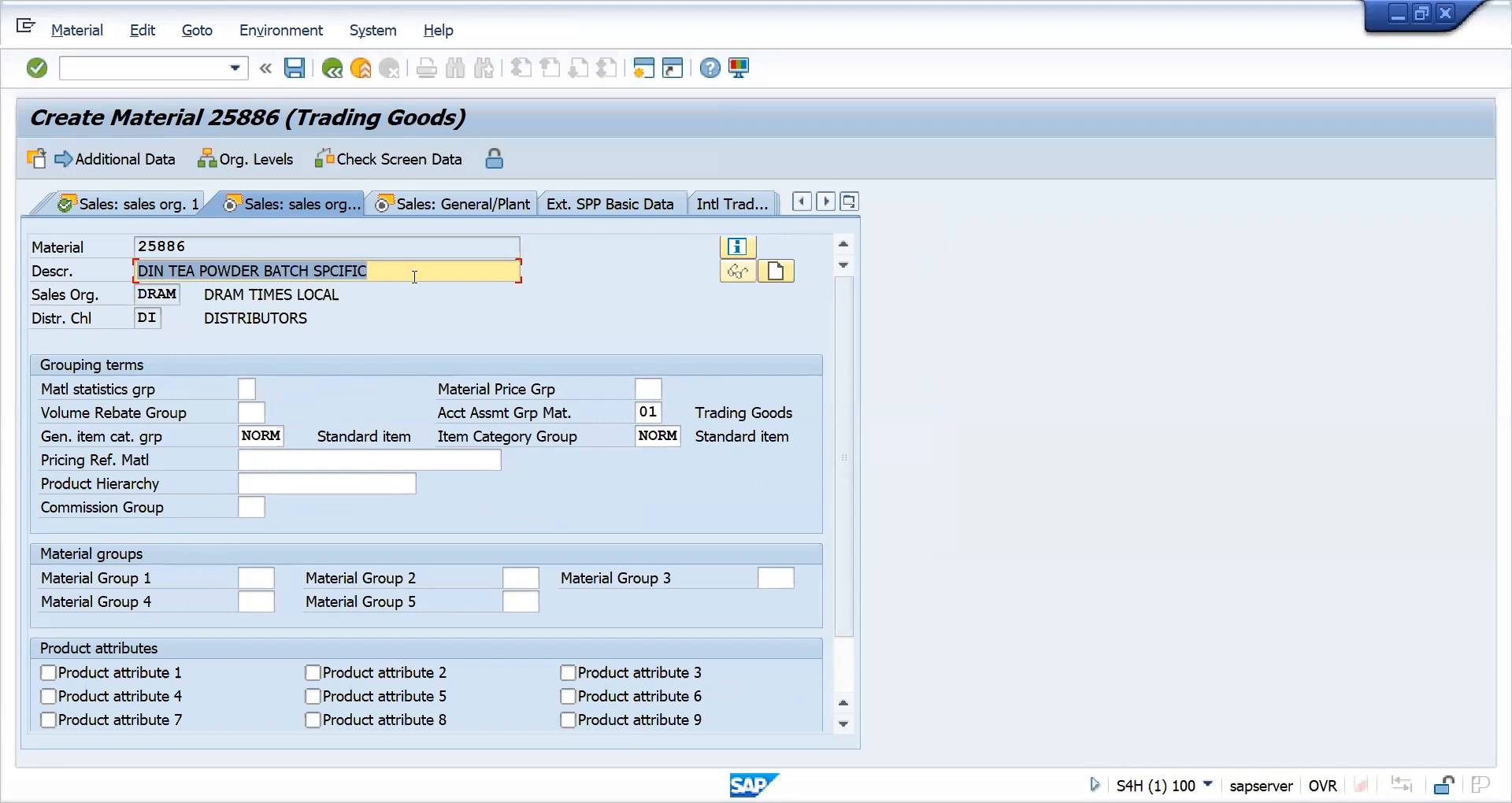
{"action": "left_click", "coordinate": [421, 208]}
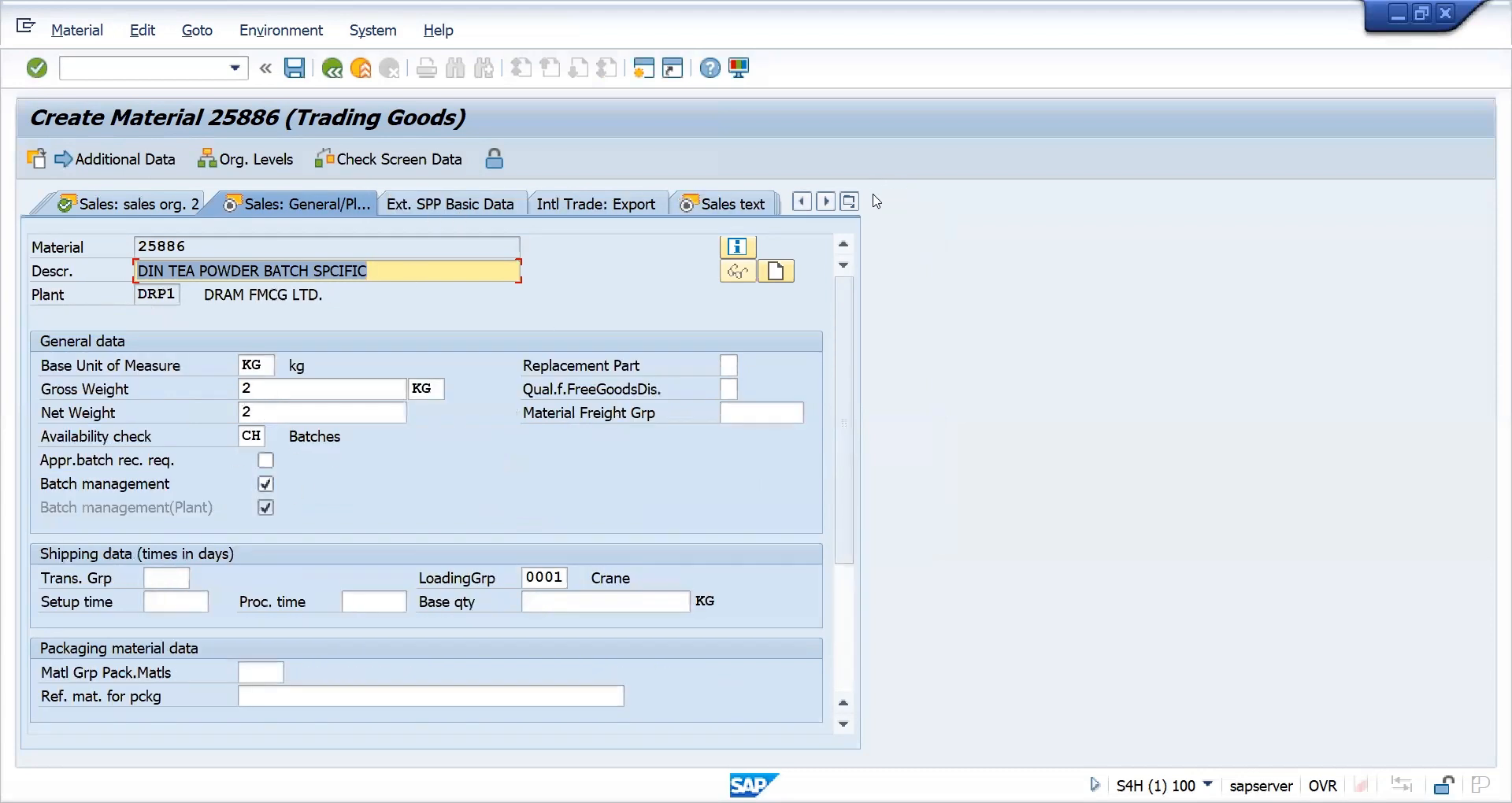
Open the new material's Classification view for class type 023 Batch.
{"action": "left_click", "coordinate": [849, 202]}
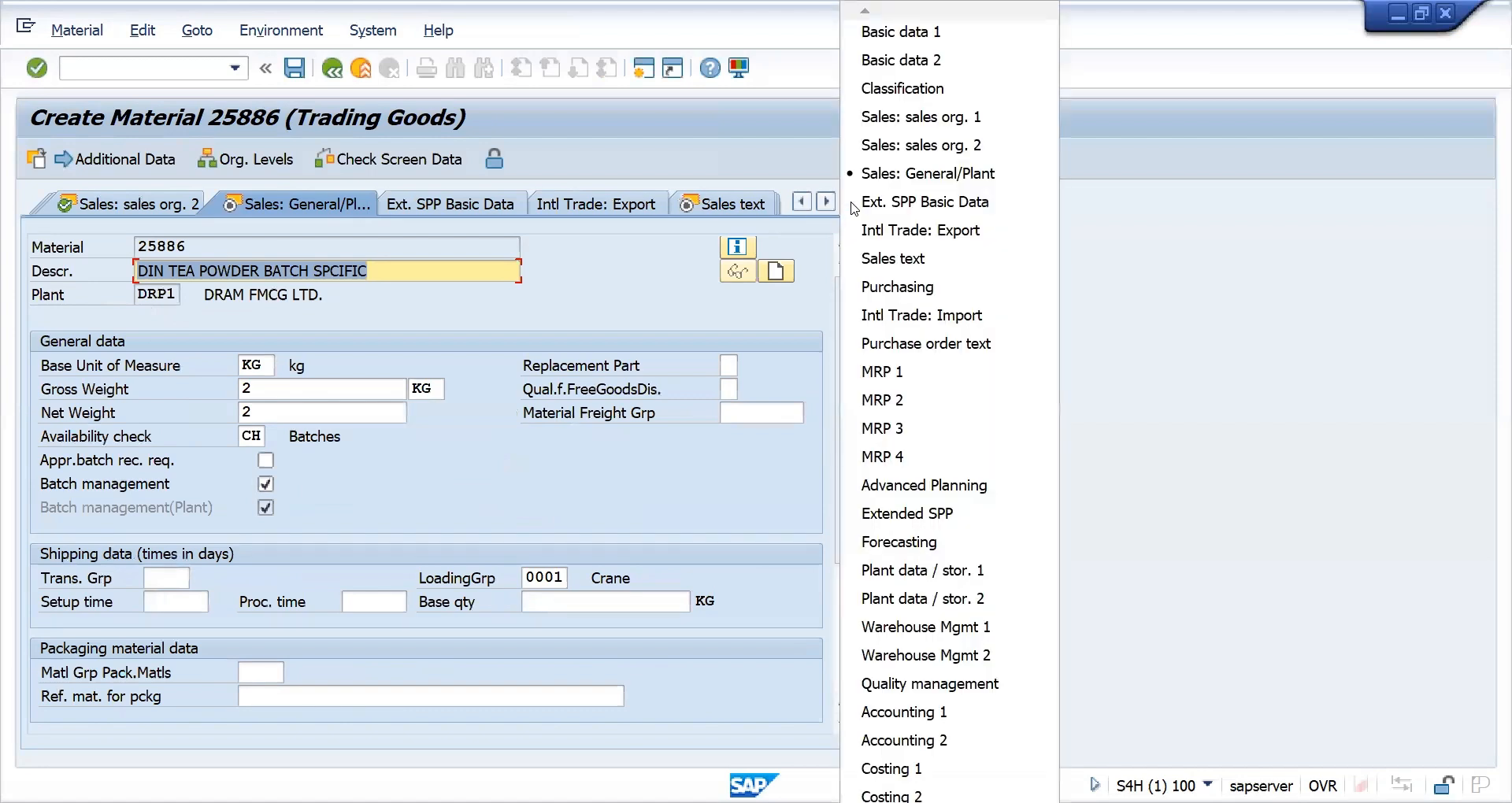
{"action": "left_click", "coordinate": [874, 94]}
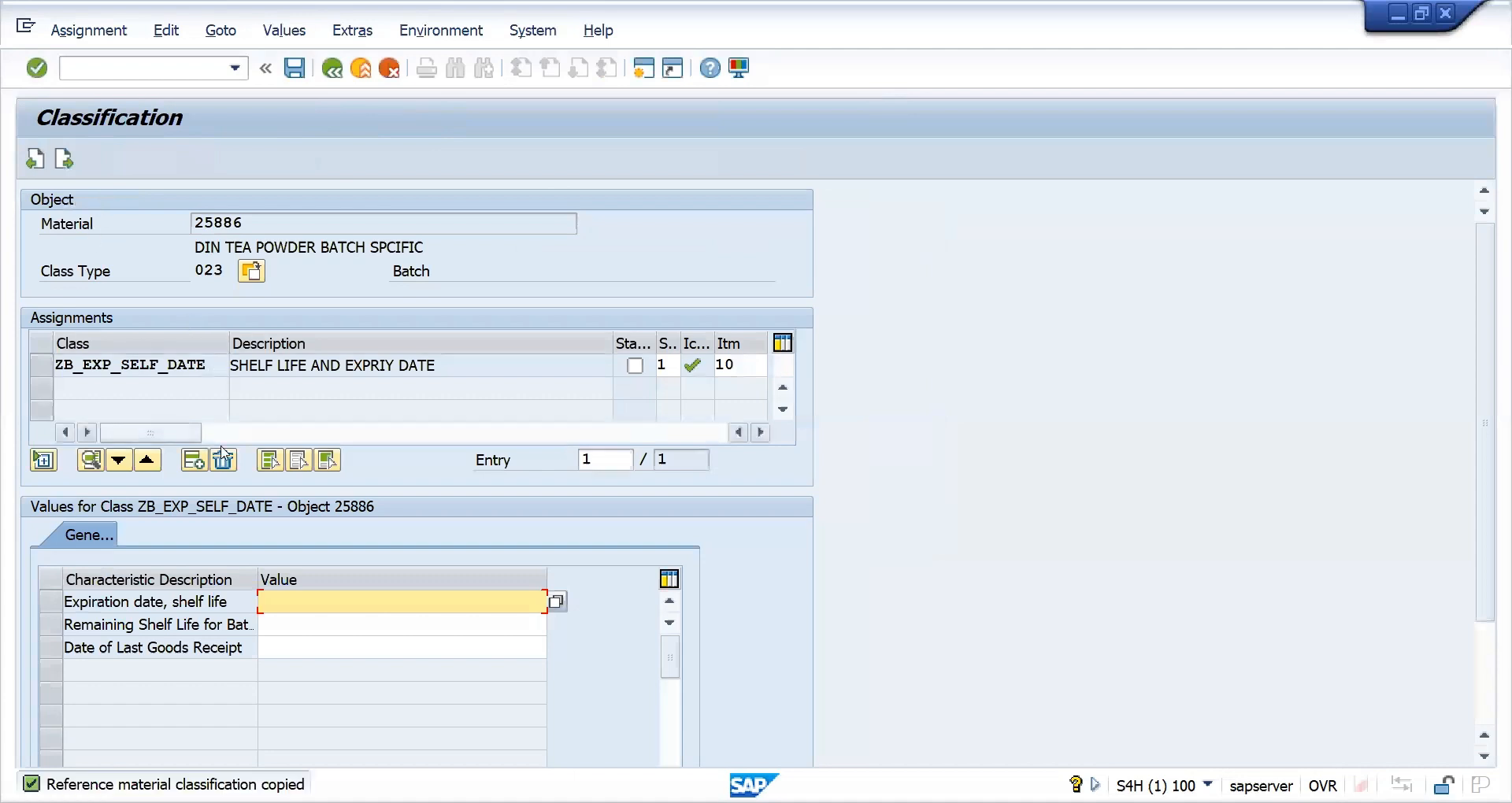
{"action": "left_click", "coordinate": [252, 272]}
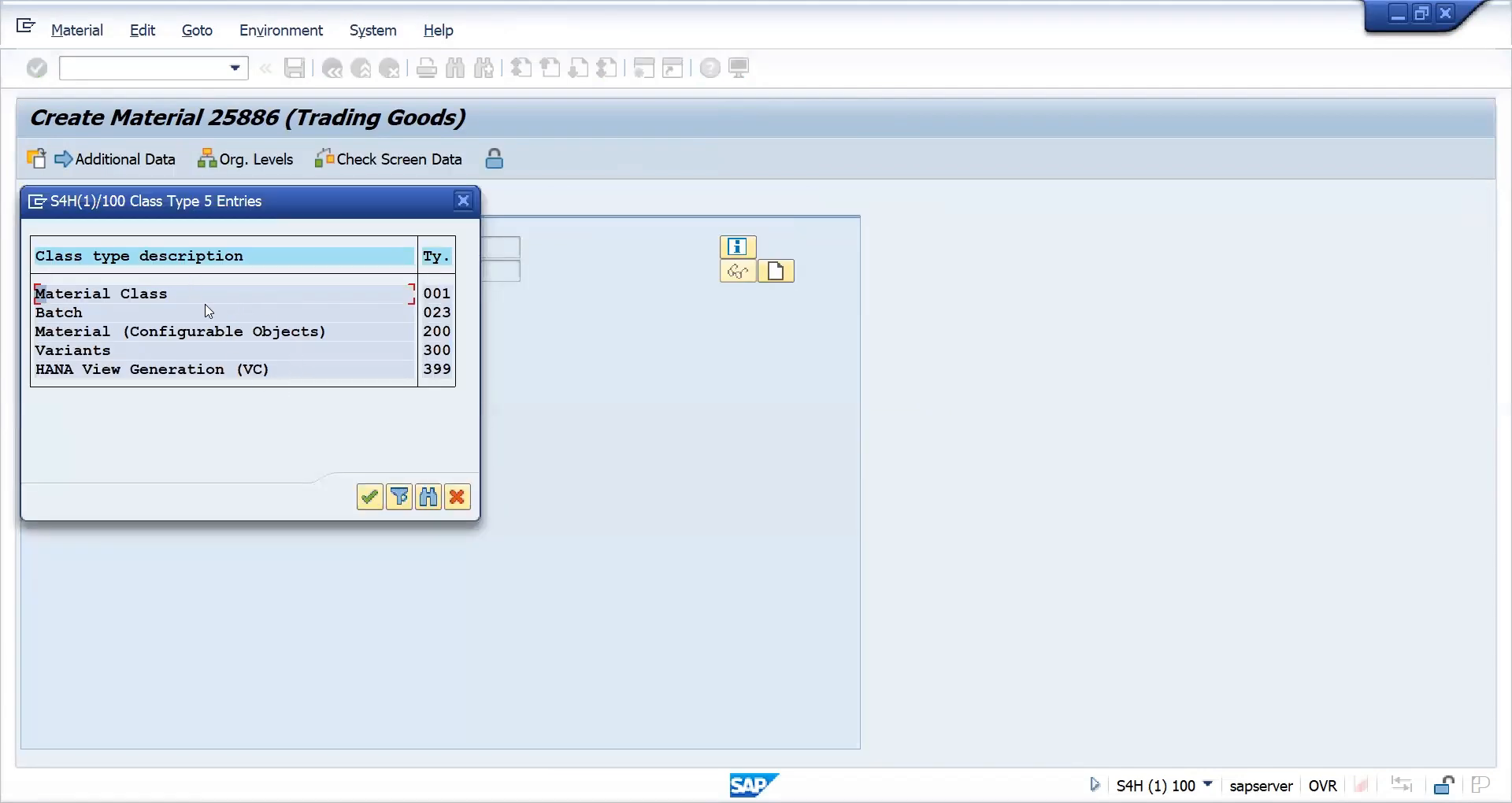
{"action": "double_click", "coordinate": [333, 315]}
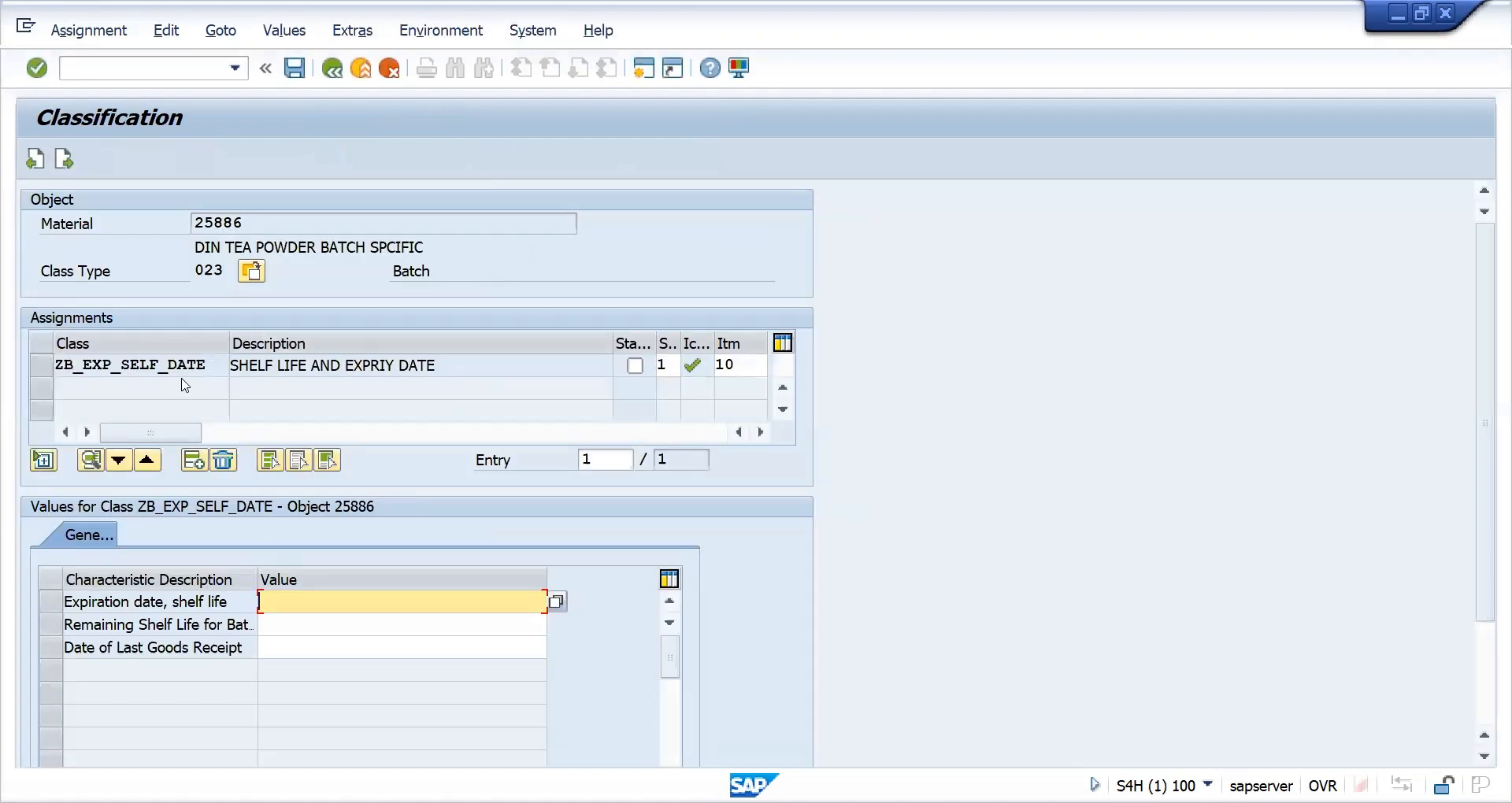
Delete the ZB_EXP_SELF_DATE class assignment from the new material.
{"action": "left_click", "coordinate": [45, 367]}
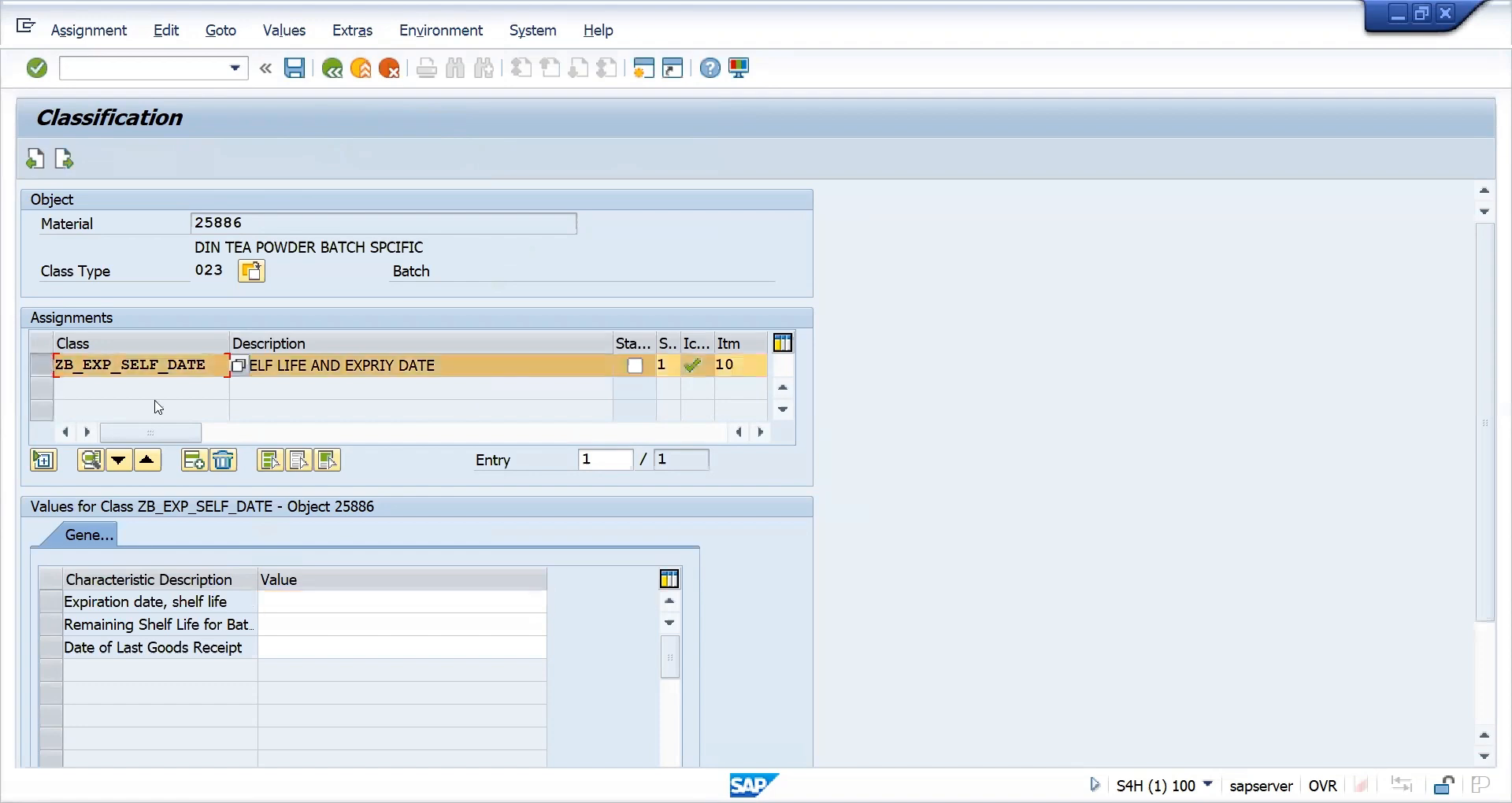
{"action": "left_click", "coordinate": [225, 463]}
{"action": "left_click", "coordinate": [344, 432]}
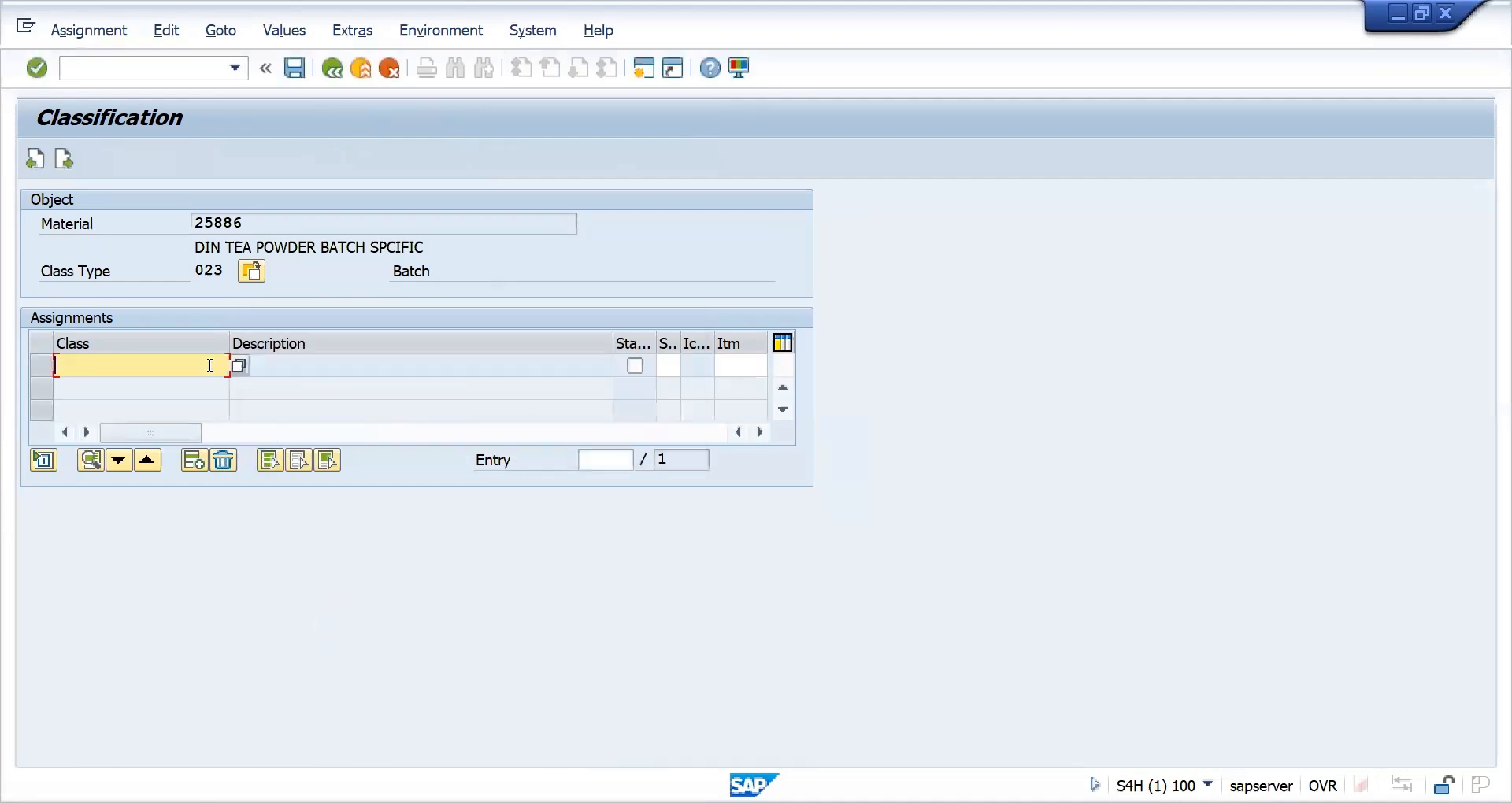
Find batch classes matching ZB*, assign ZB_TEST to the material, and leave the classification.
{"action": "left_click", "coordinate": [240, 367]}
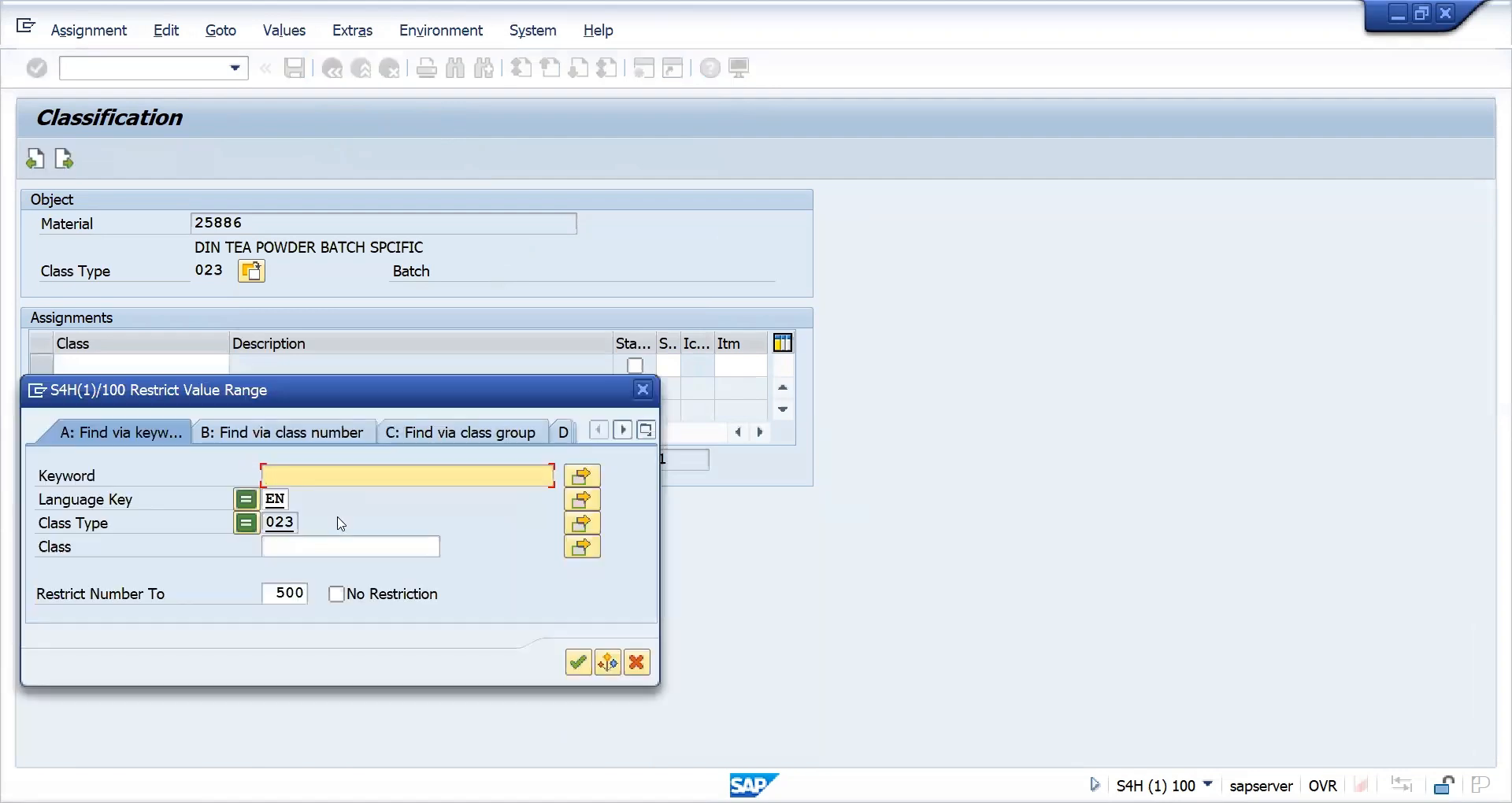
{"action": "left_click", "coordinate": [340, 543]}
{"action": "type", "text": "ZB*"}
{"action": "key", "text": "Return"}
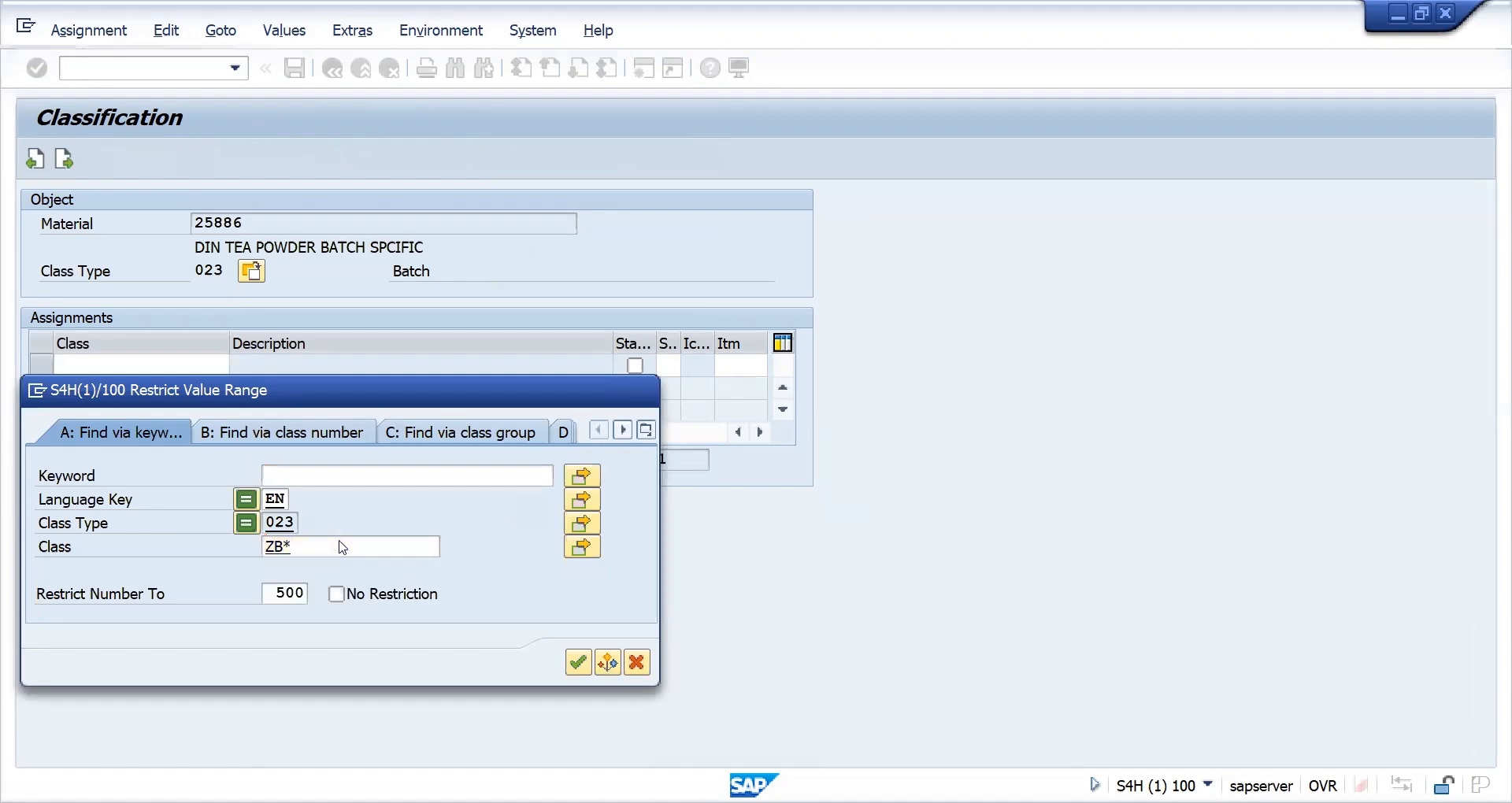
{"action": "double_click", "coordinate": [94, 558]}
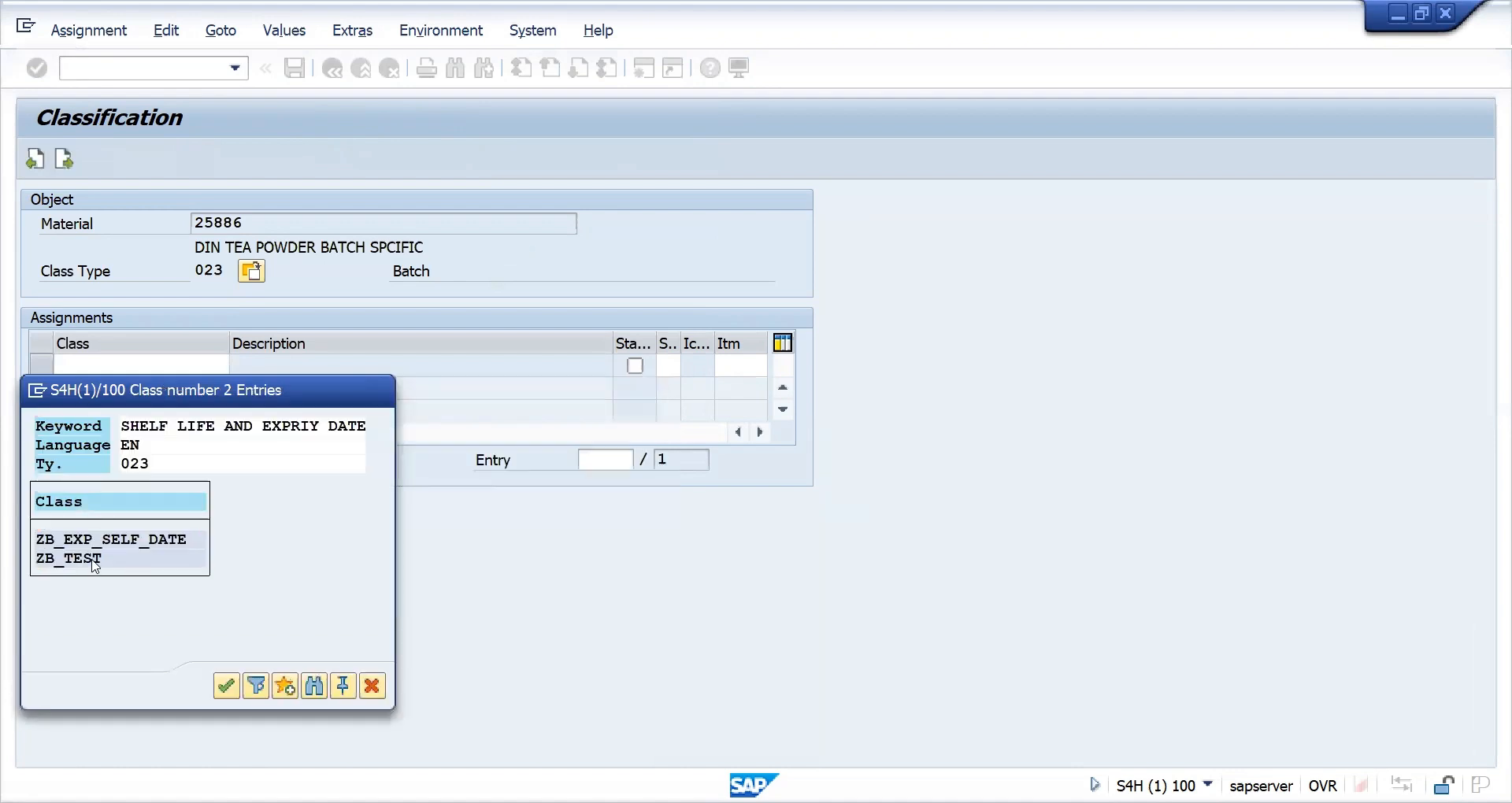
{"action": "key", "text": "Return"}
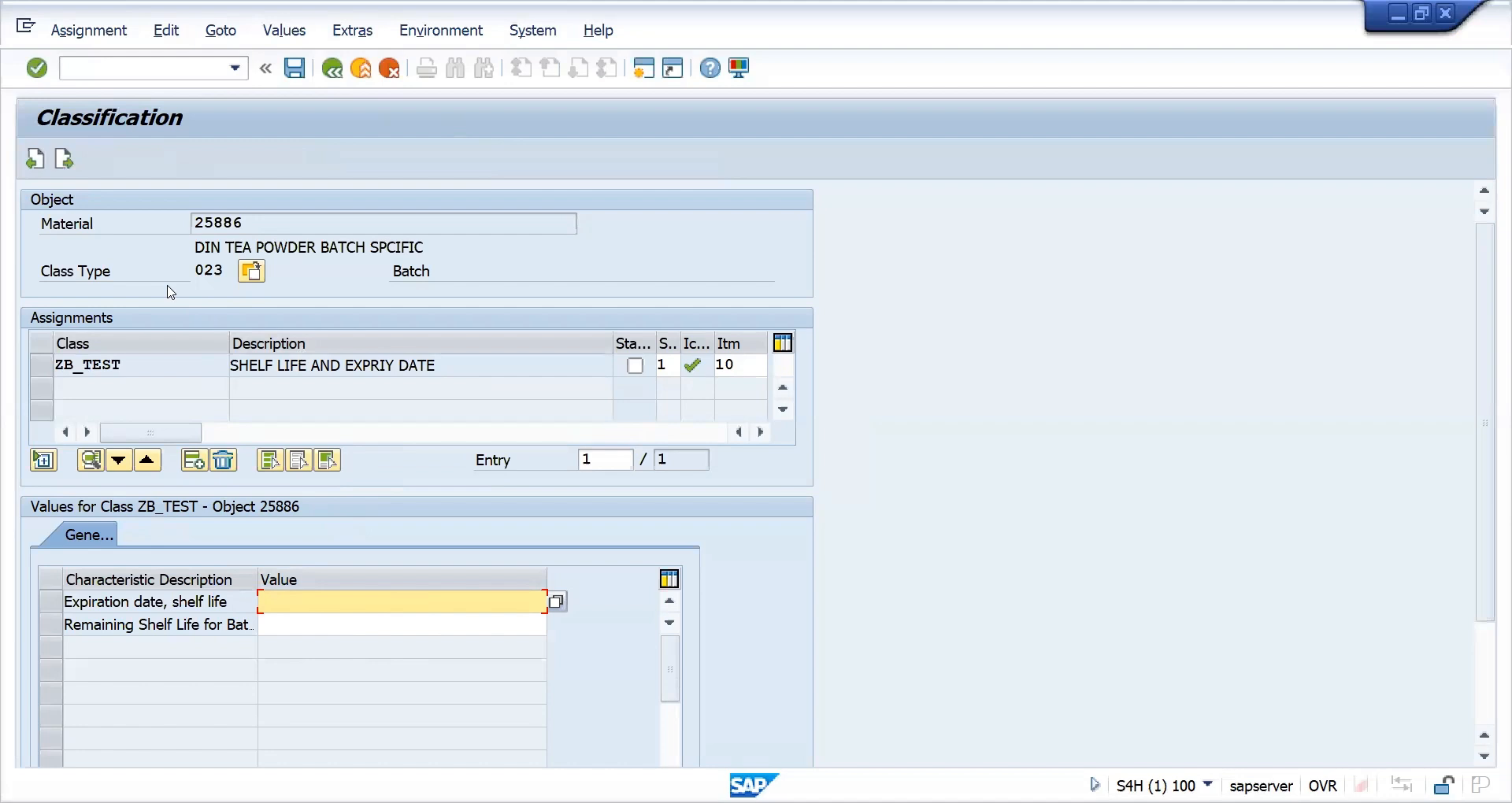
{"action": "left_click", "coordinate": [63, 160]}
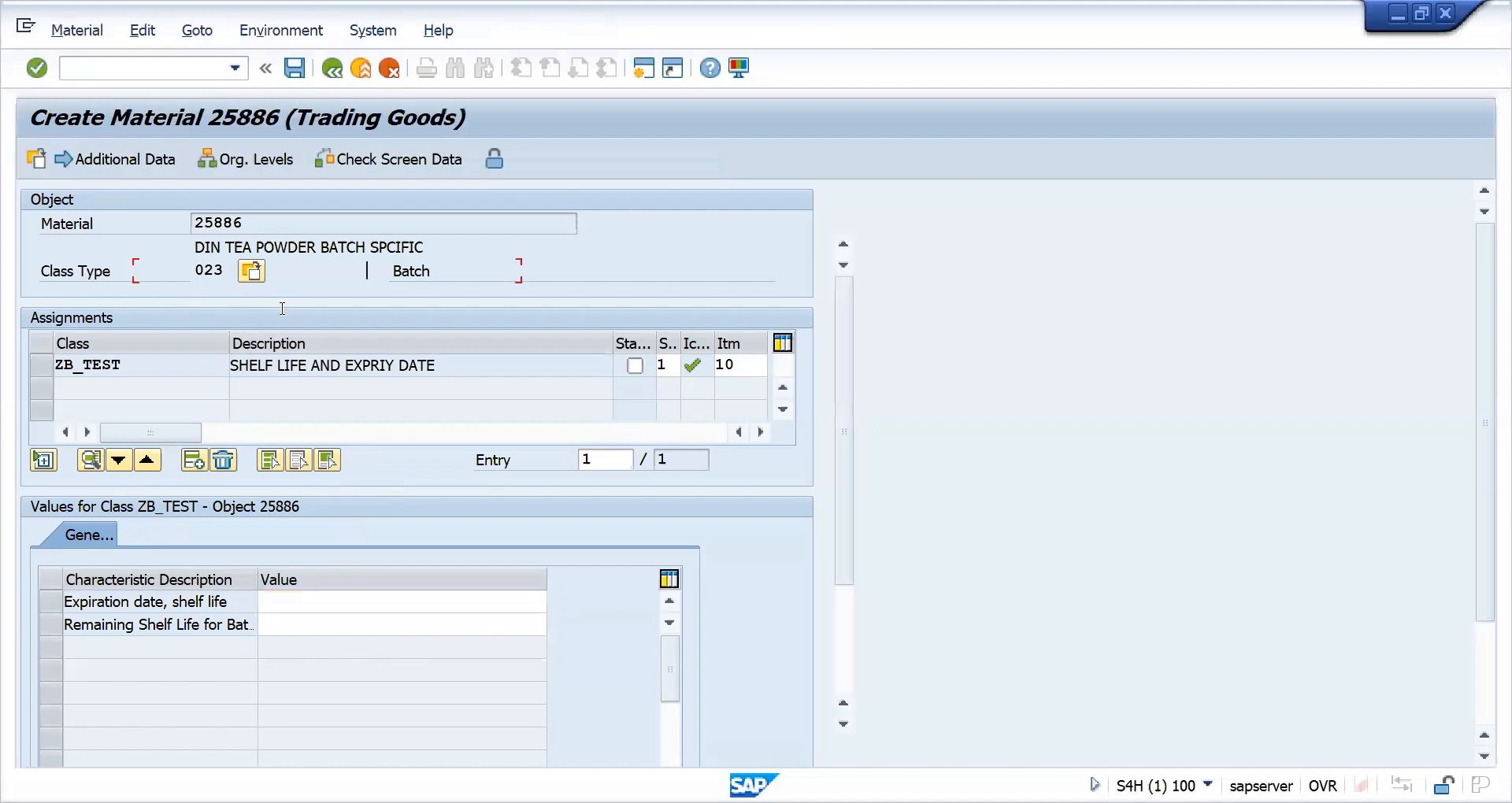
Accept the copied sales, sales text, purchasing and purchase order text views, advancing to the MRP 1 view.
{"action": "key", "text": "Return"}
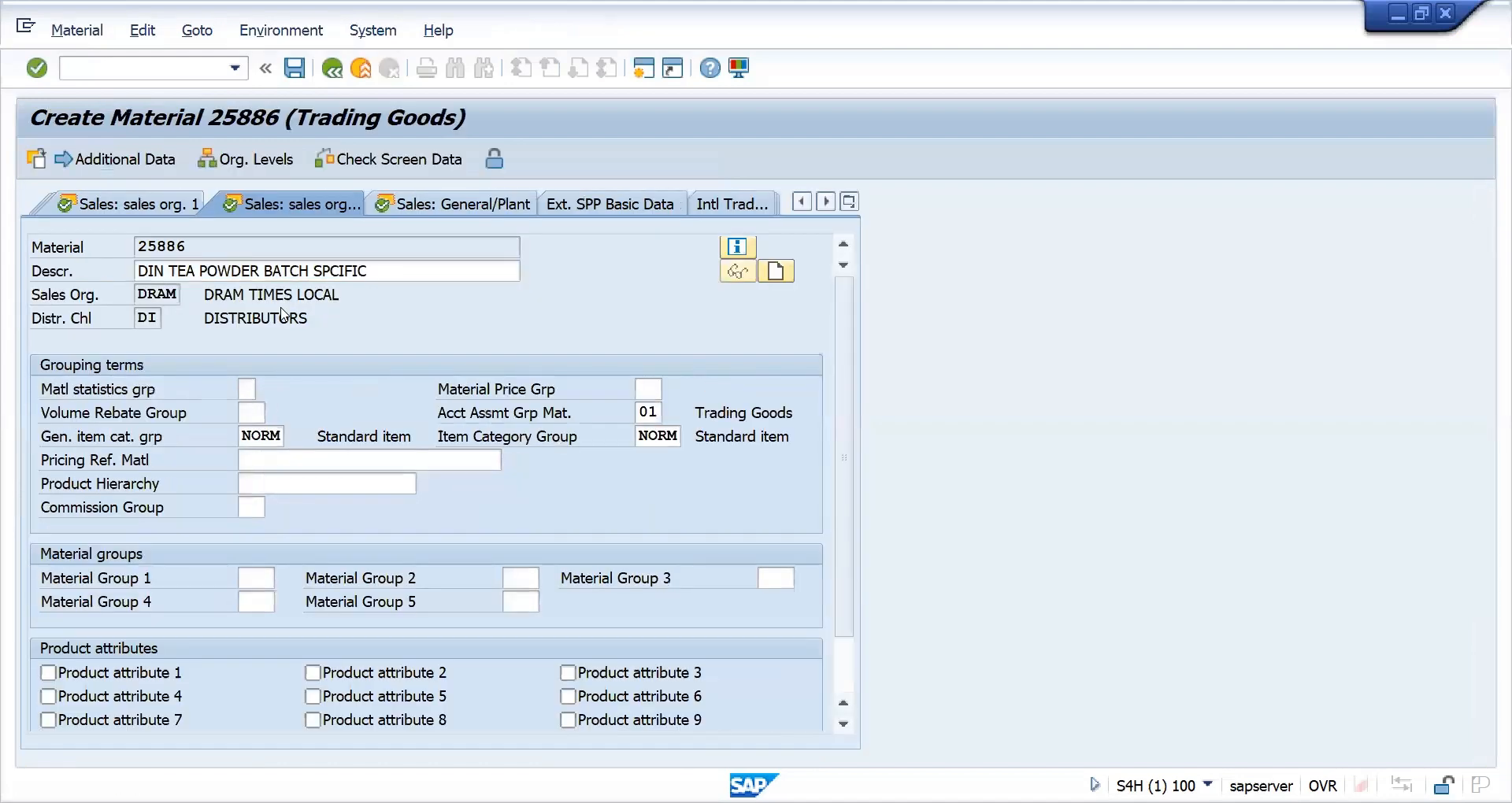
{"action": "key", "text": "Return"}
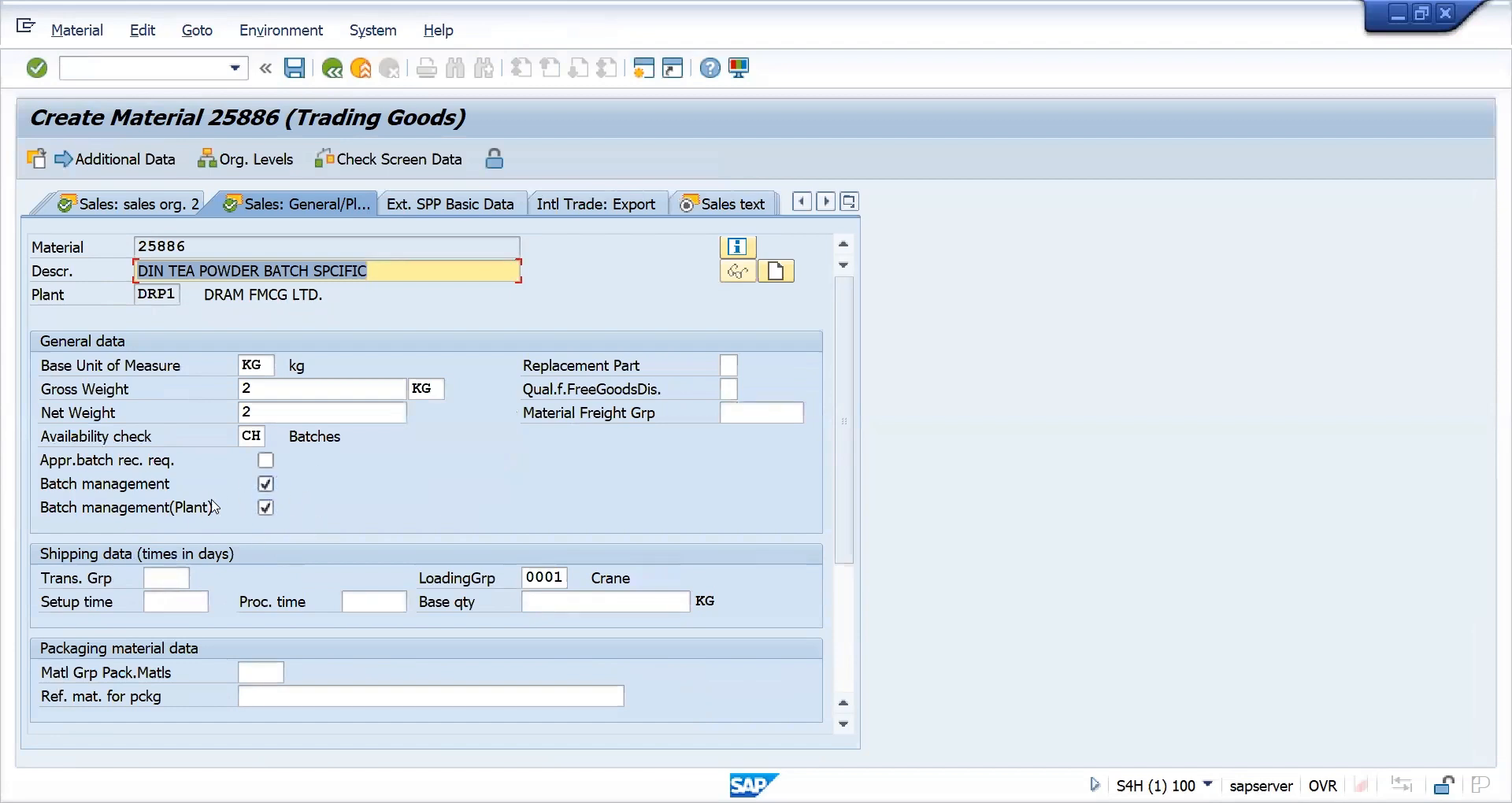
{"action": "left_click", "coordinate": [741, 408]}
{"action": "key", "text": "Return"}
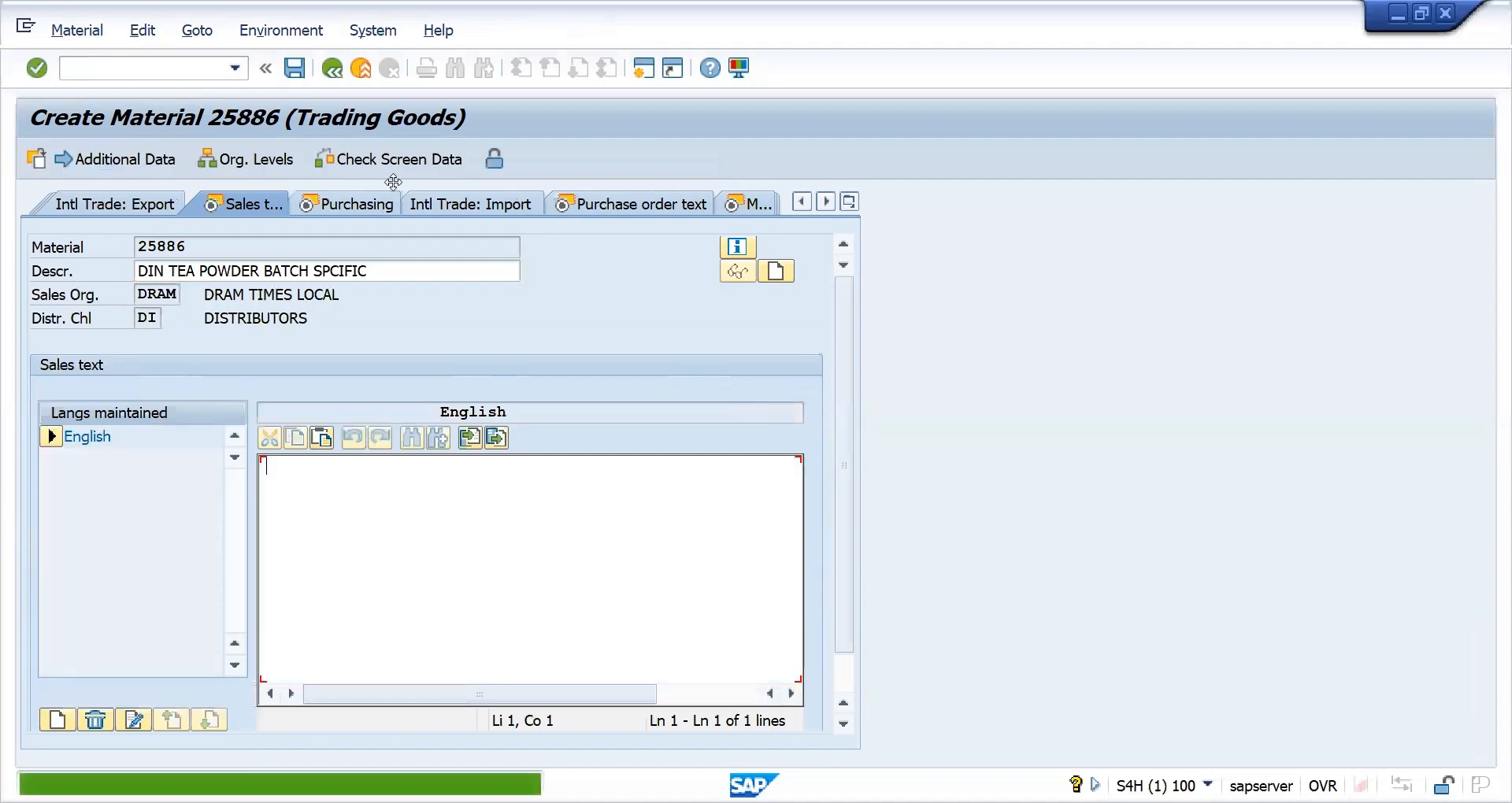
{"action": "key", "text": "Return"}
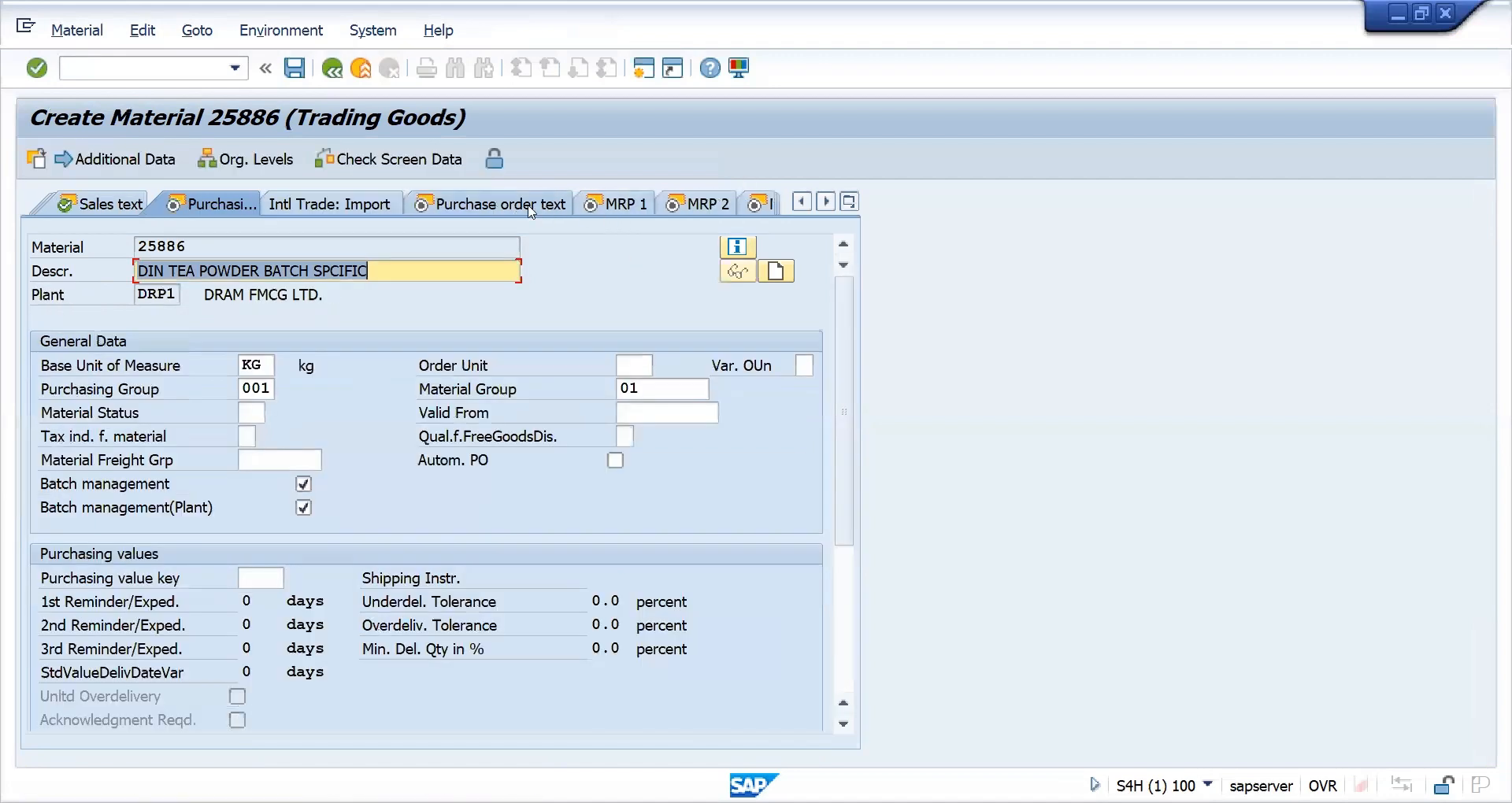
{"action": "left_click", "coordinate": [530, 206]}
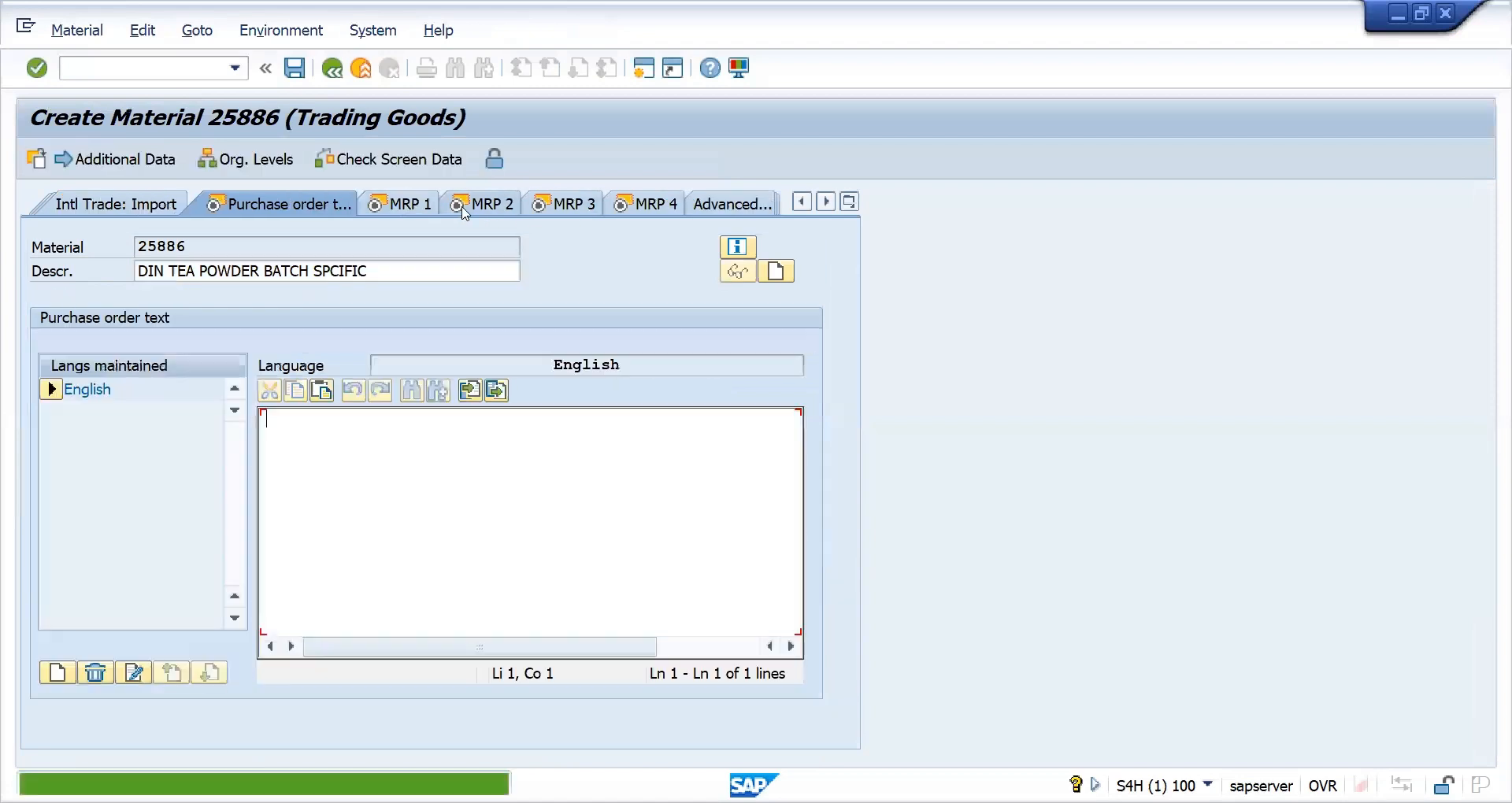
{"action": "key", "text": "Return"}
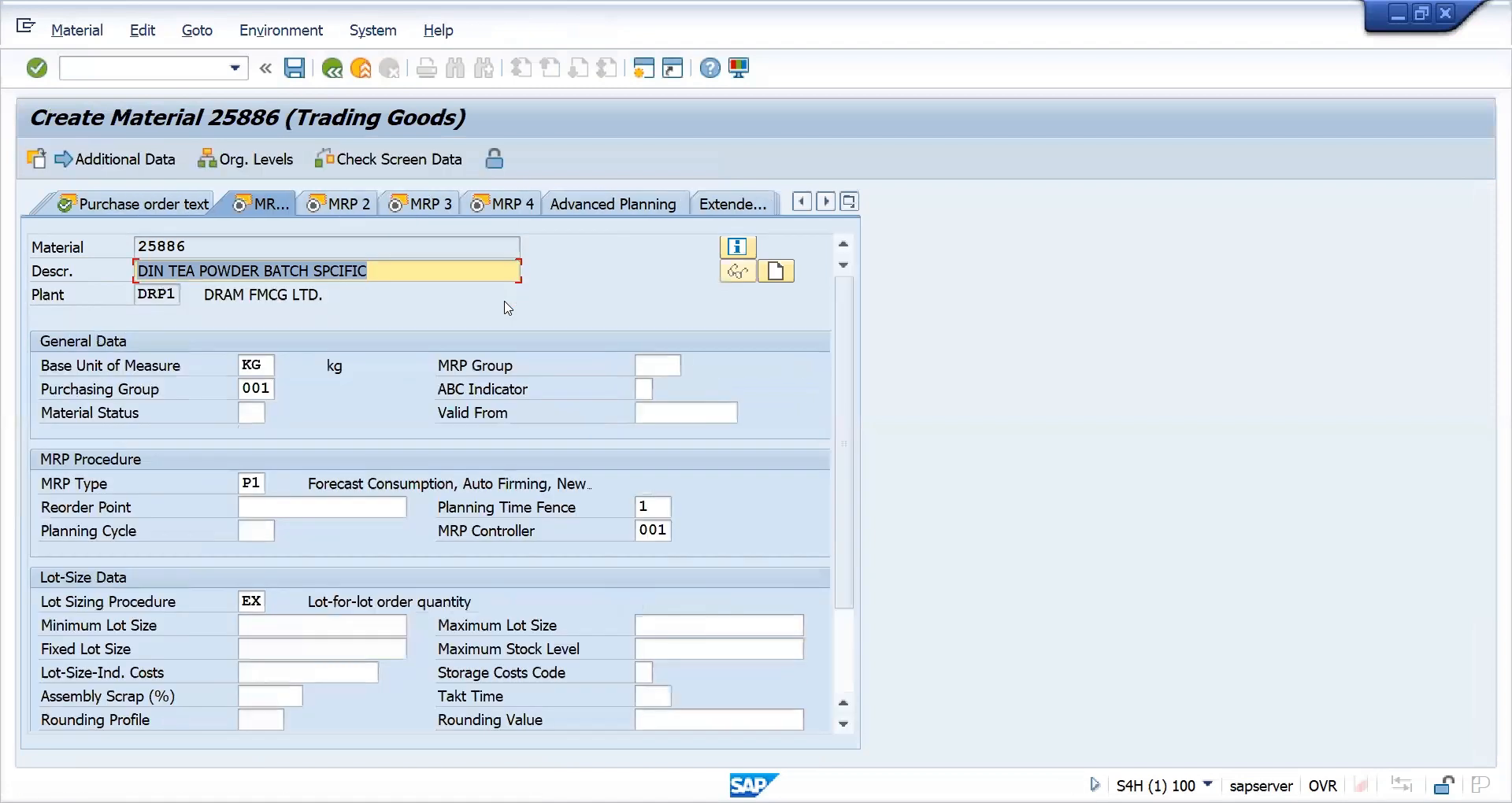
Accept the copied MRP views of material 25886, advancing to the Plant data / stor. 1 view.
{"action": "key", "text": "Return"}
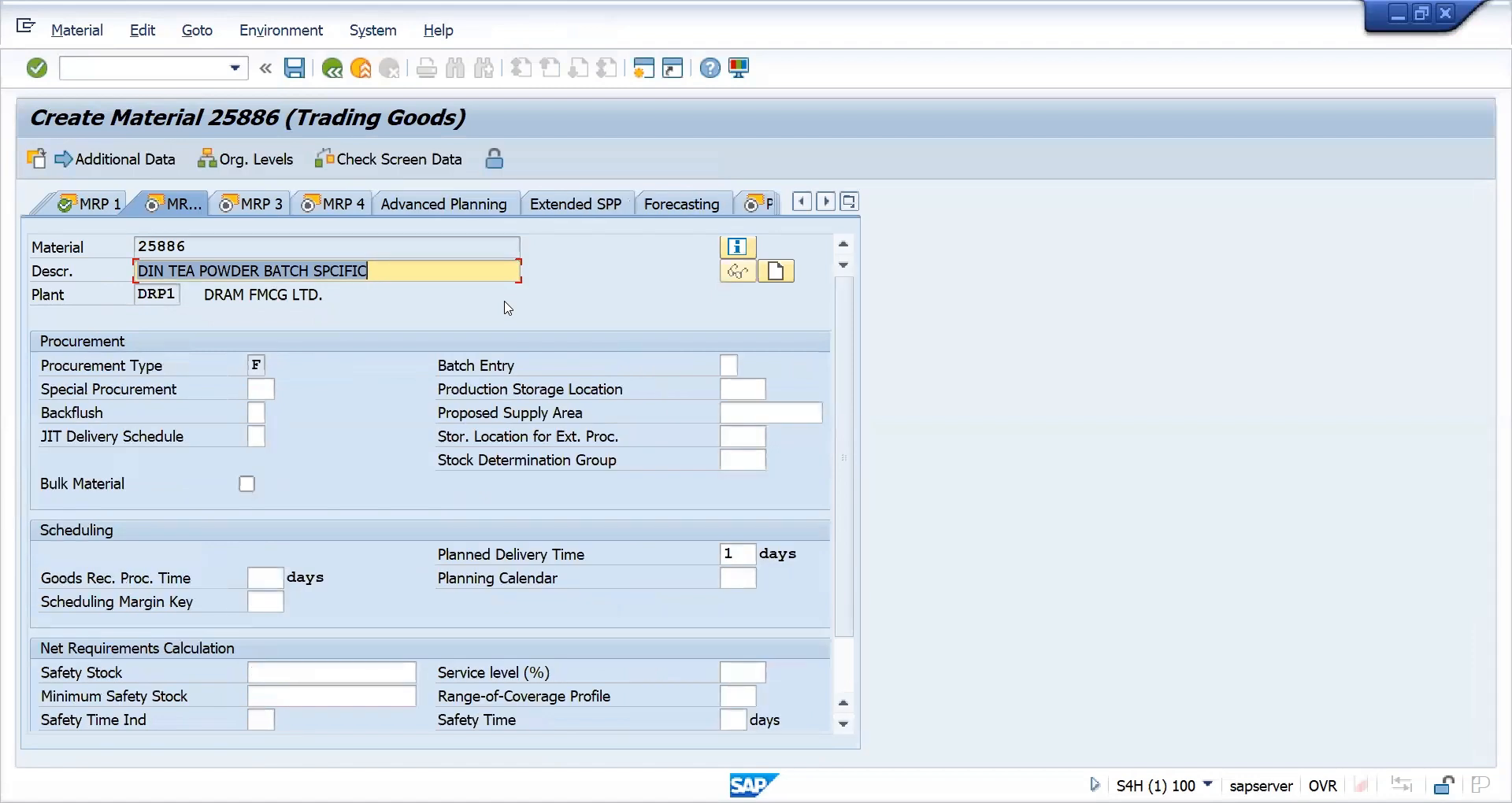
{"action": "key", "text": "Return"}
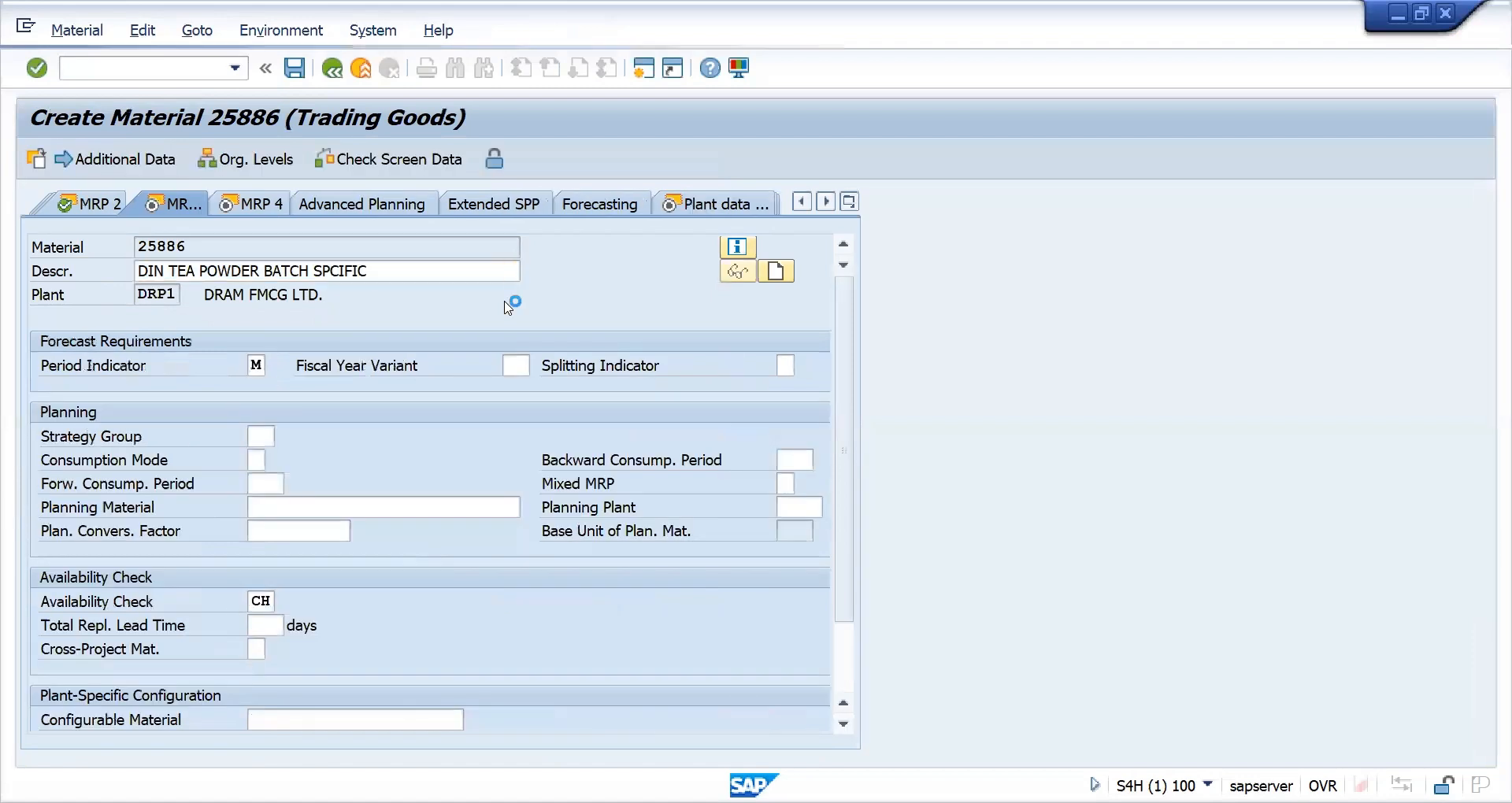
{"action": "key", "text": "Return"}
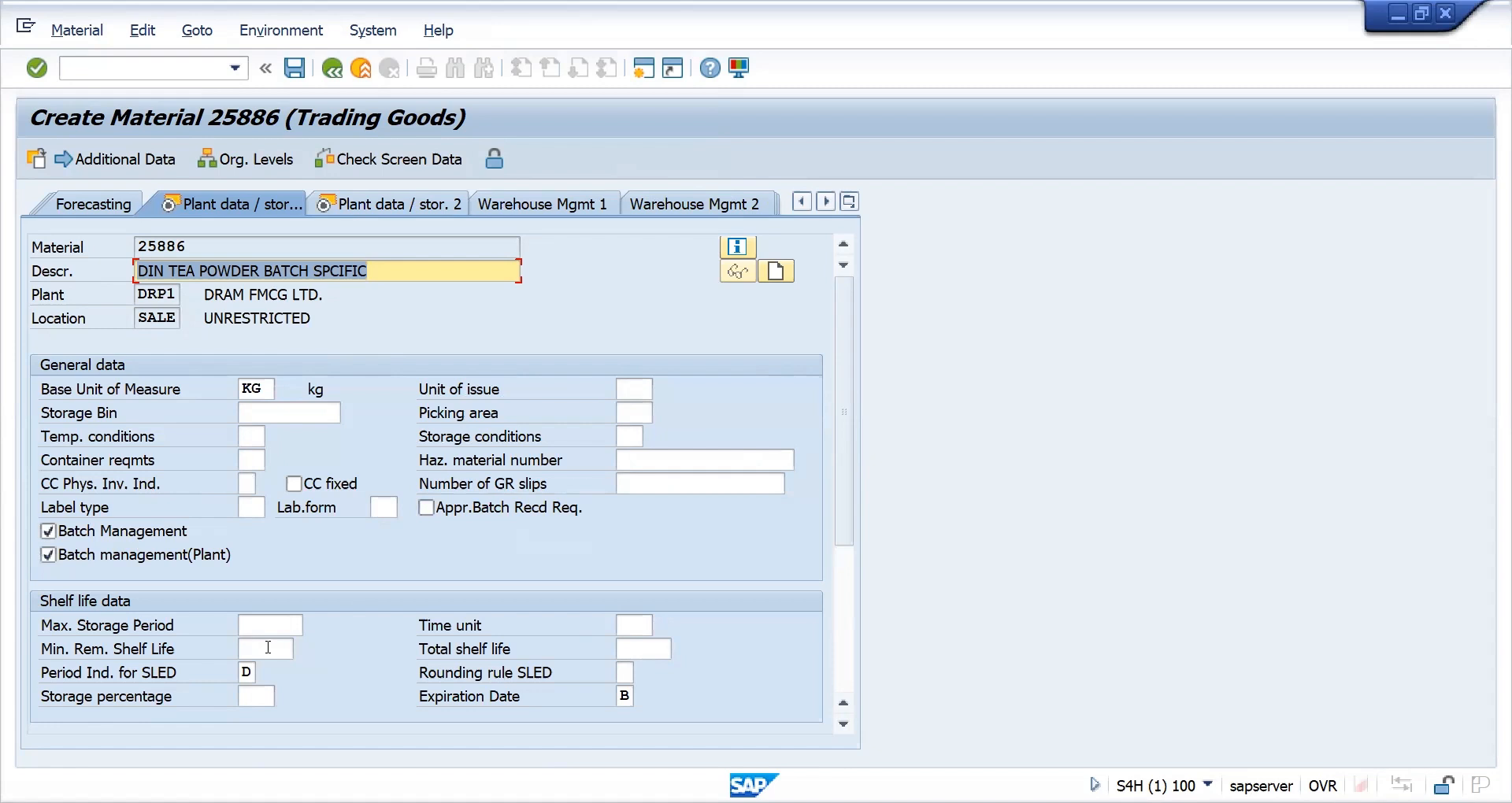
Set the material's total shelf life to 100 and its minimum remaining shelf life to 50.
{"action": "left_click", "coordinate": [268, 648]}
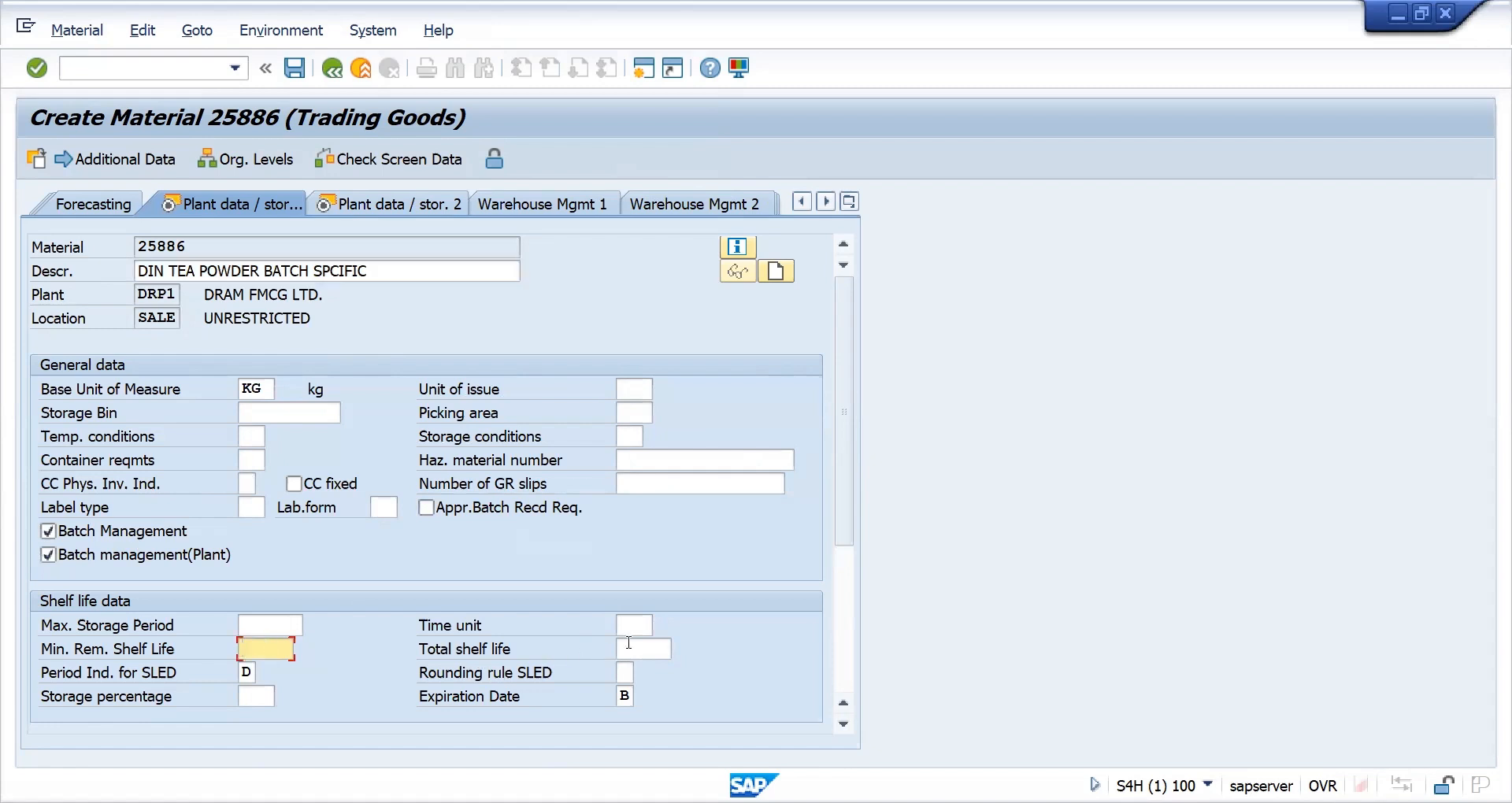
{"action": "left_click", "coordinate": [628, 647]}
{"action": "type", "text": "100"}
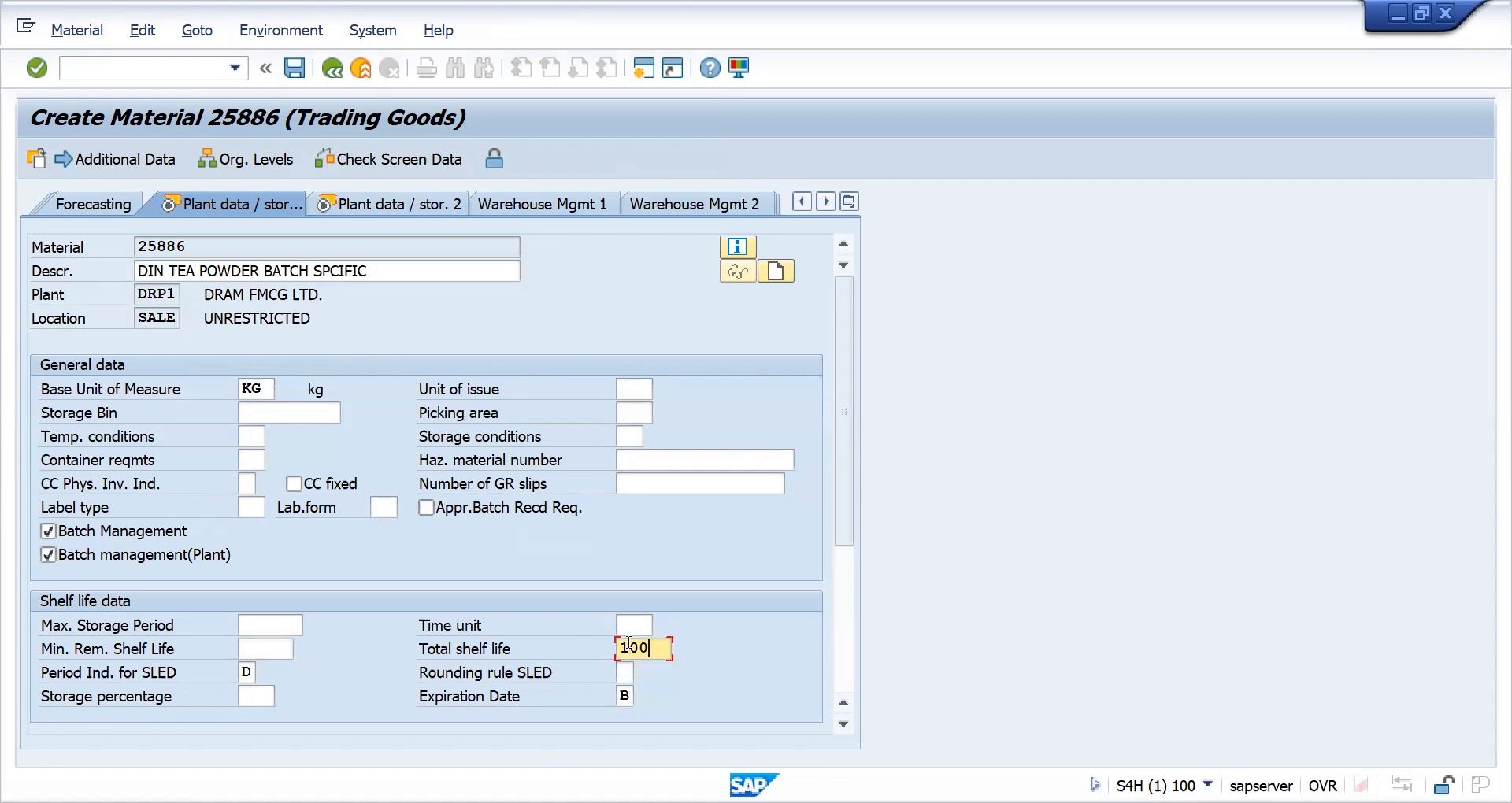
{"action": "left_click", "coordinate": [263, 648]}
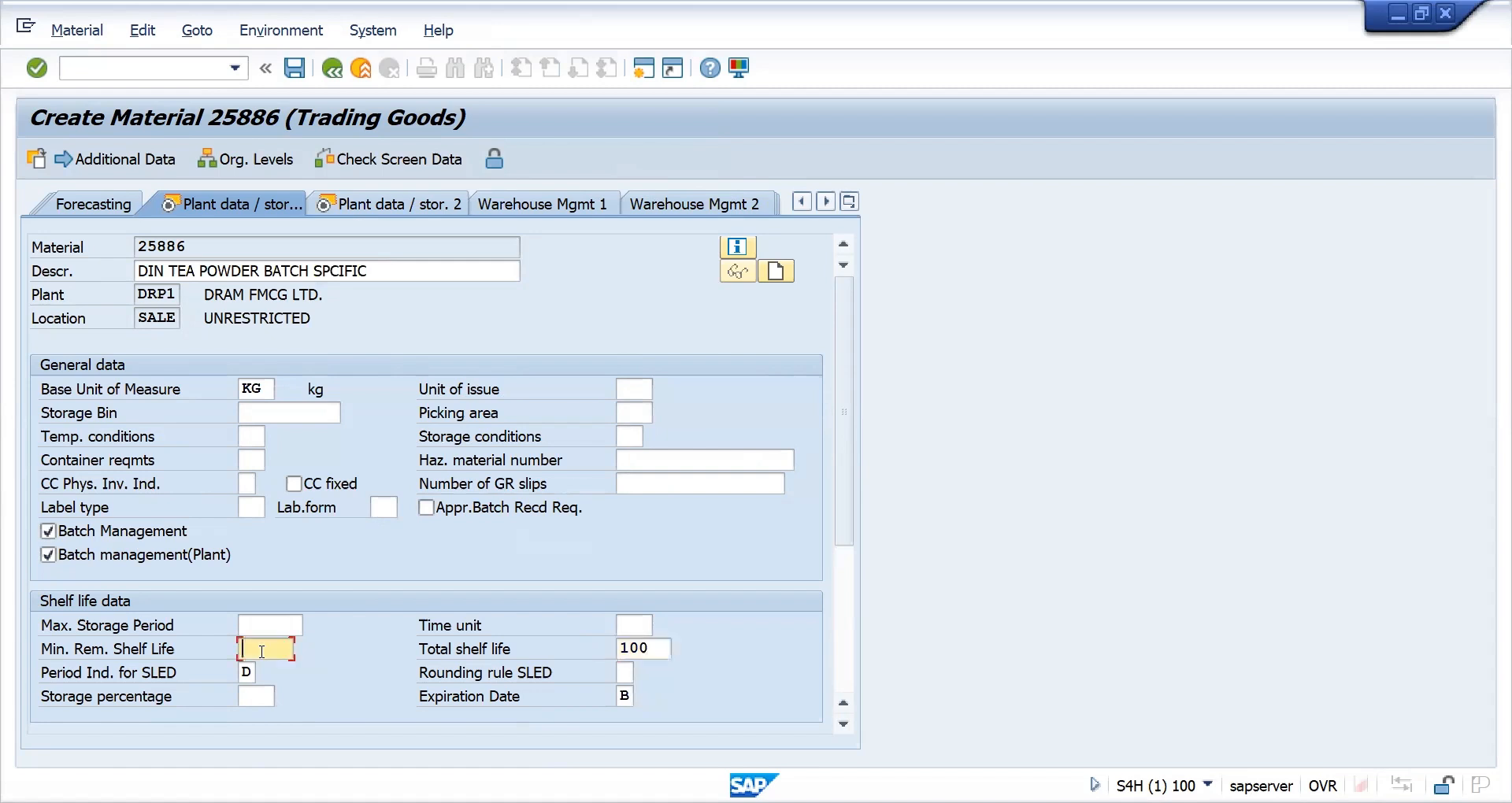
{"action": "type", "text": "50"}
Review the possible expiration date types for the material and choose B, Expiration Date.
{"action": "left_click_drag", "start_coordinate": [844, 544], "coordinate": [857, 640]}
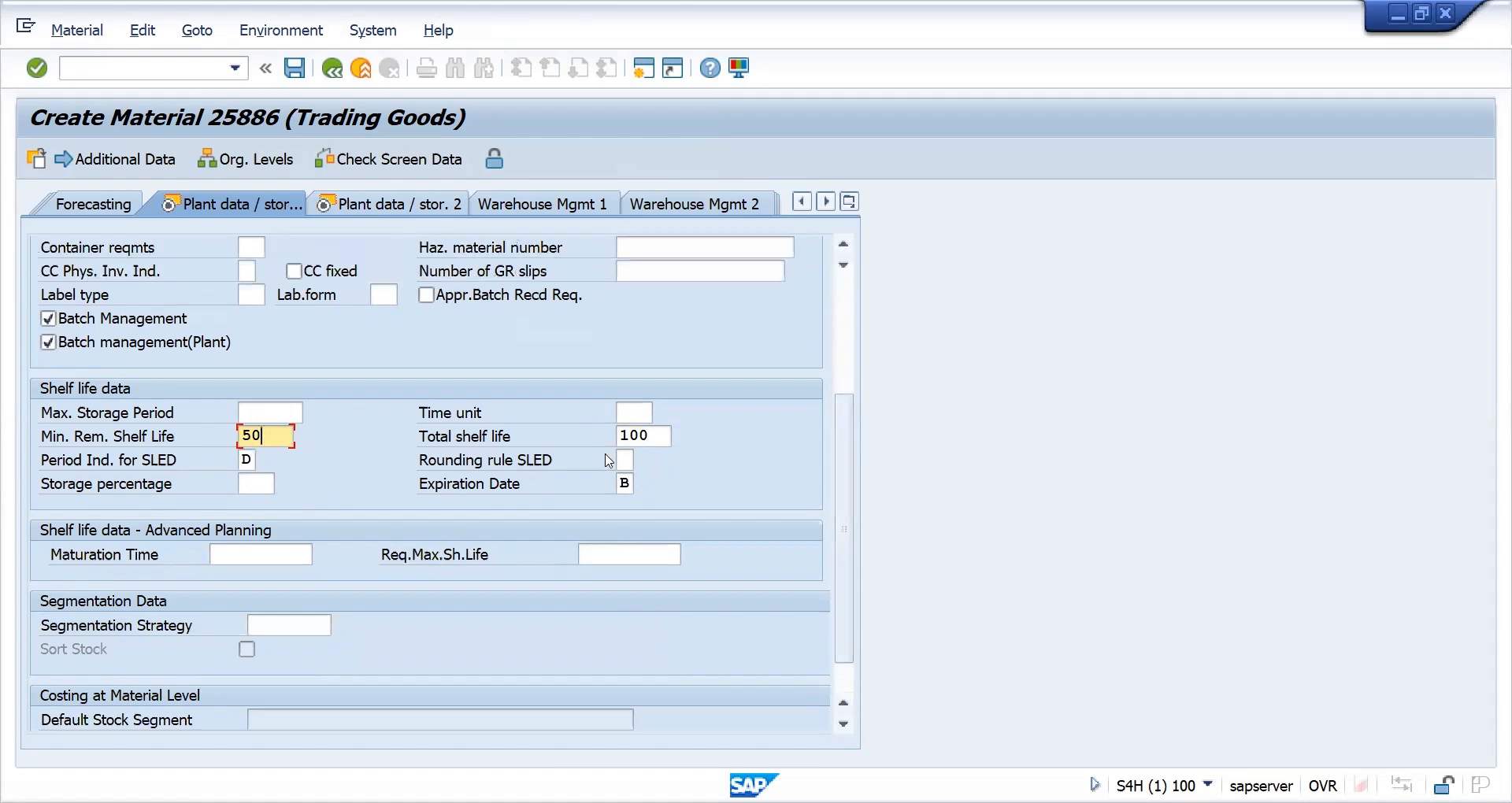
{"action": "left_click", "coordinate": [624, 483]}
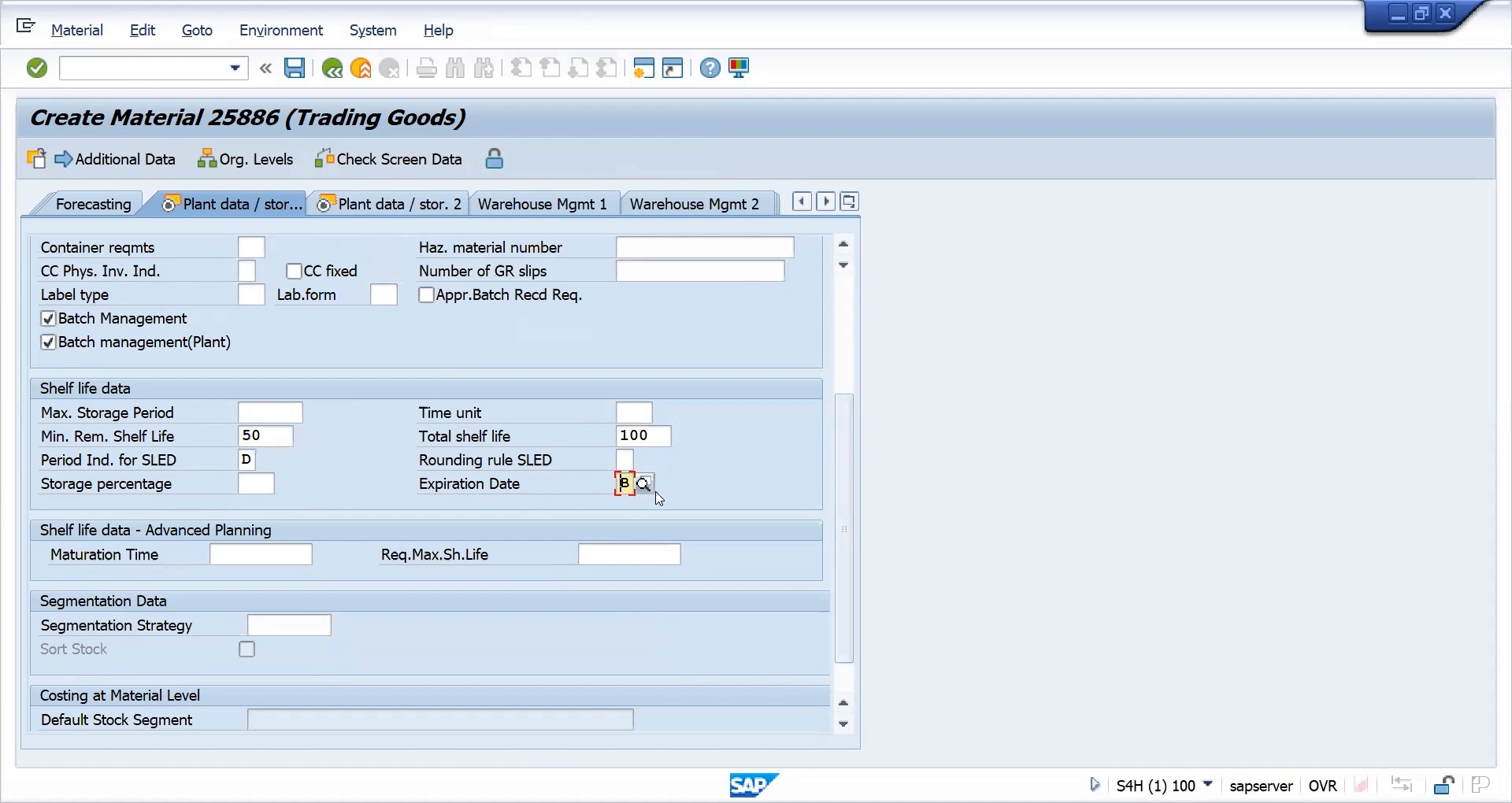
{"action": "left_click", "coordinate": [642, 485]}
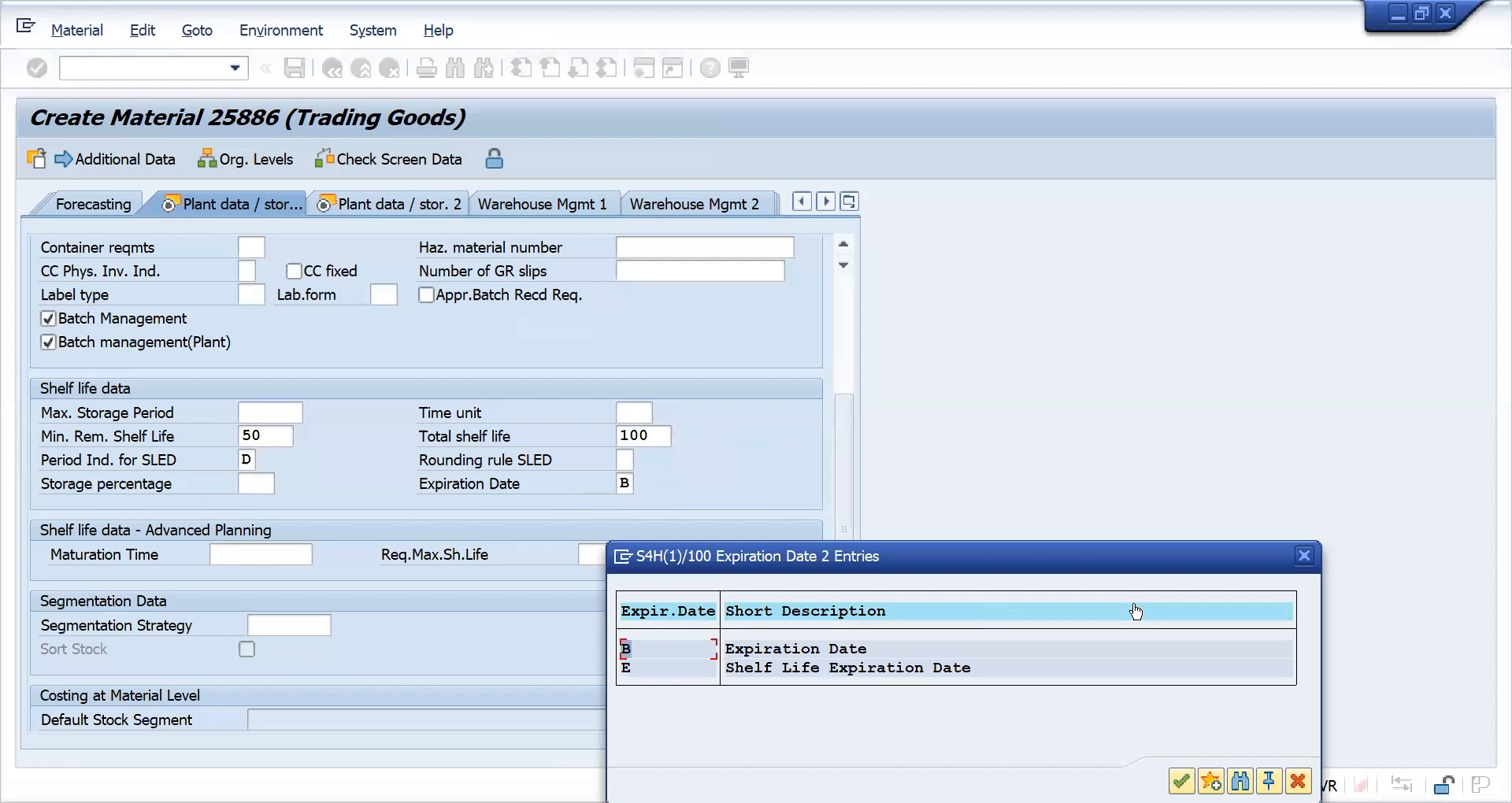
{"action": "left_click", "coordinate": [1310, 560]}
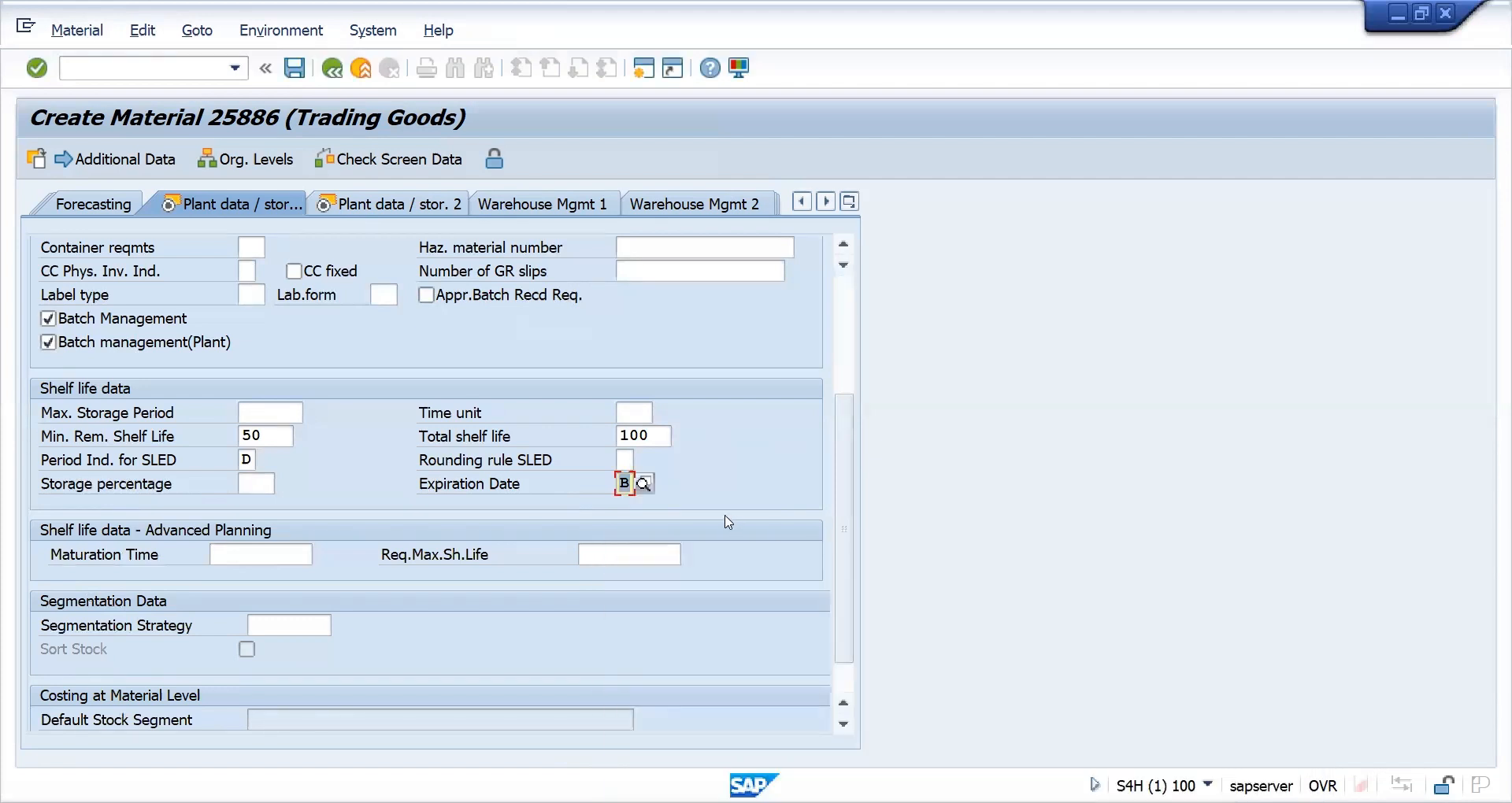
{"action": "left_click", "coordinate": [642, 483]}
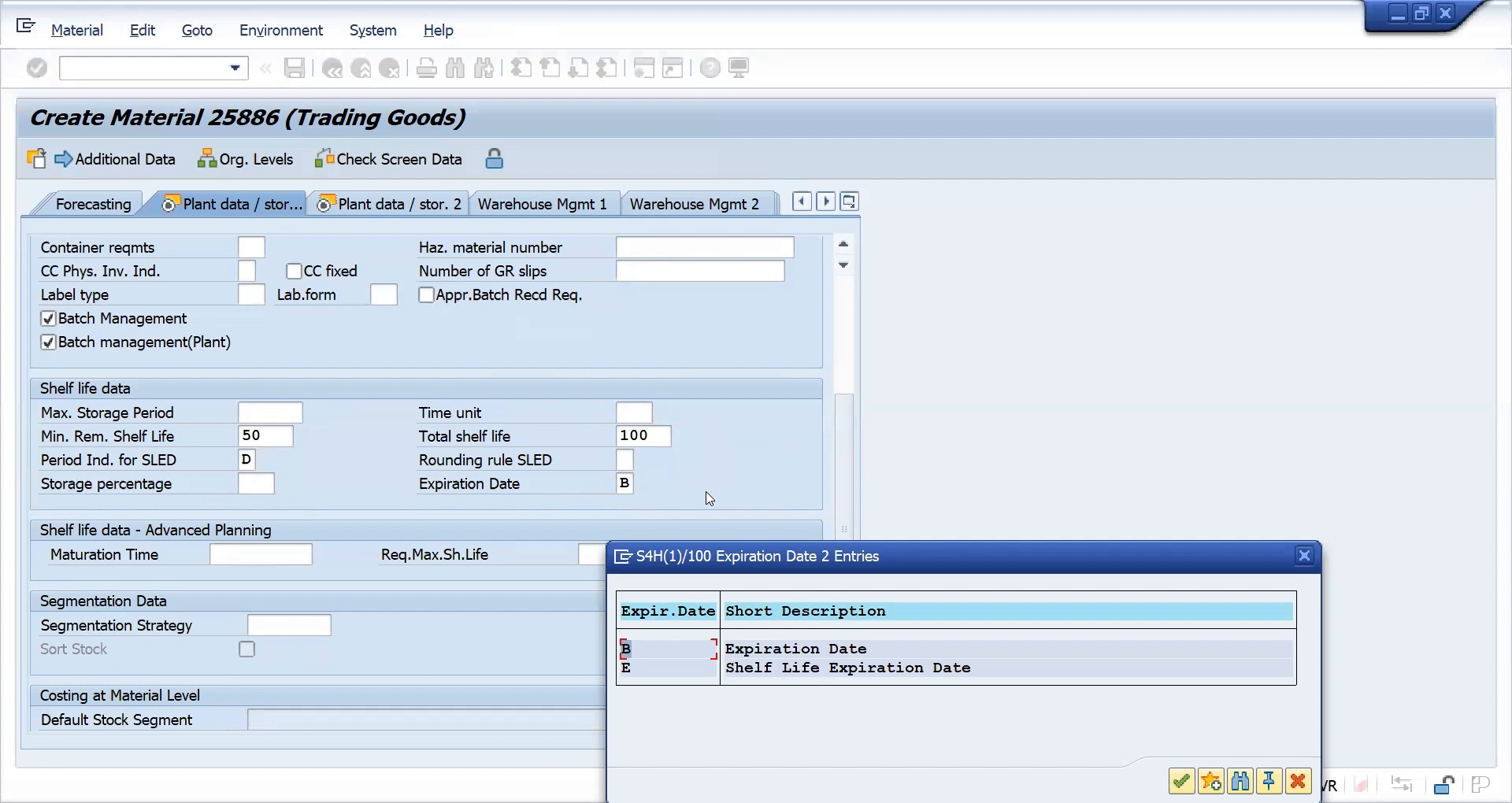
{"action": "key", "text": "Return"}
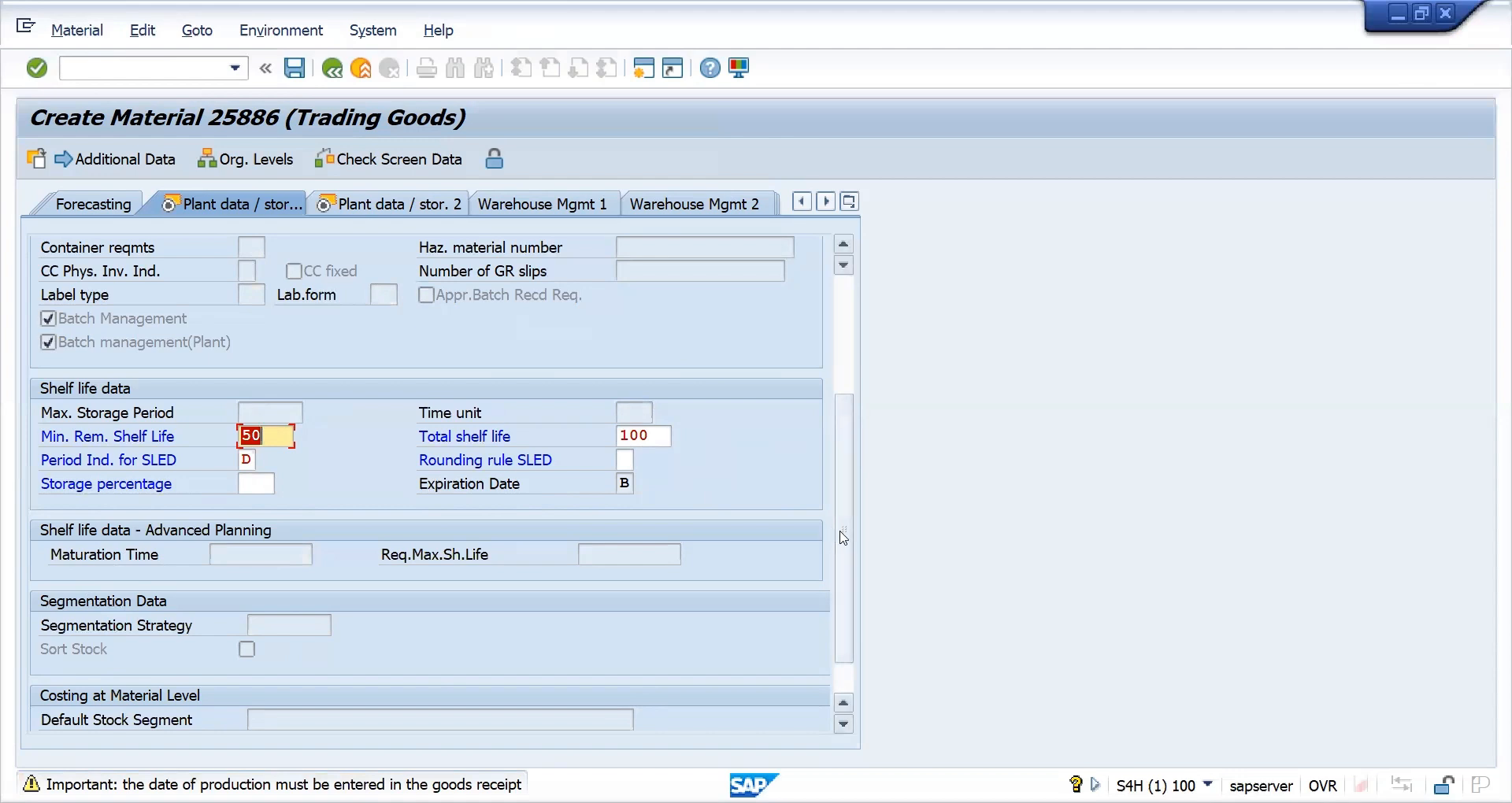
Accept the shelf life entries and advance to the Plant data / stor. 2 view.
{"action": "scroll", "coordinate": [842, 492], "scroll_direction": "up", "scroll_amount": 1}
{"action": "scroll", "coordinate": [843, 492], "scroll_direction": "up", "scroll_amount": 1}
{"action": "scroll", "coordinate": [841, 456], "scroll_direction": "up", "scroll_amount": 1}
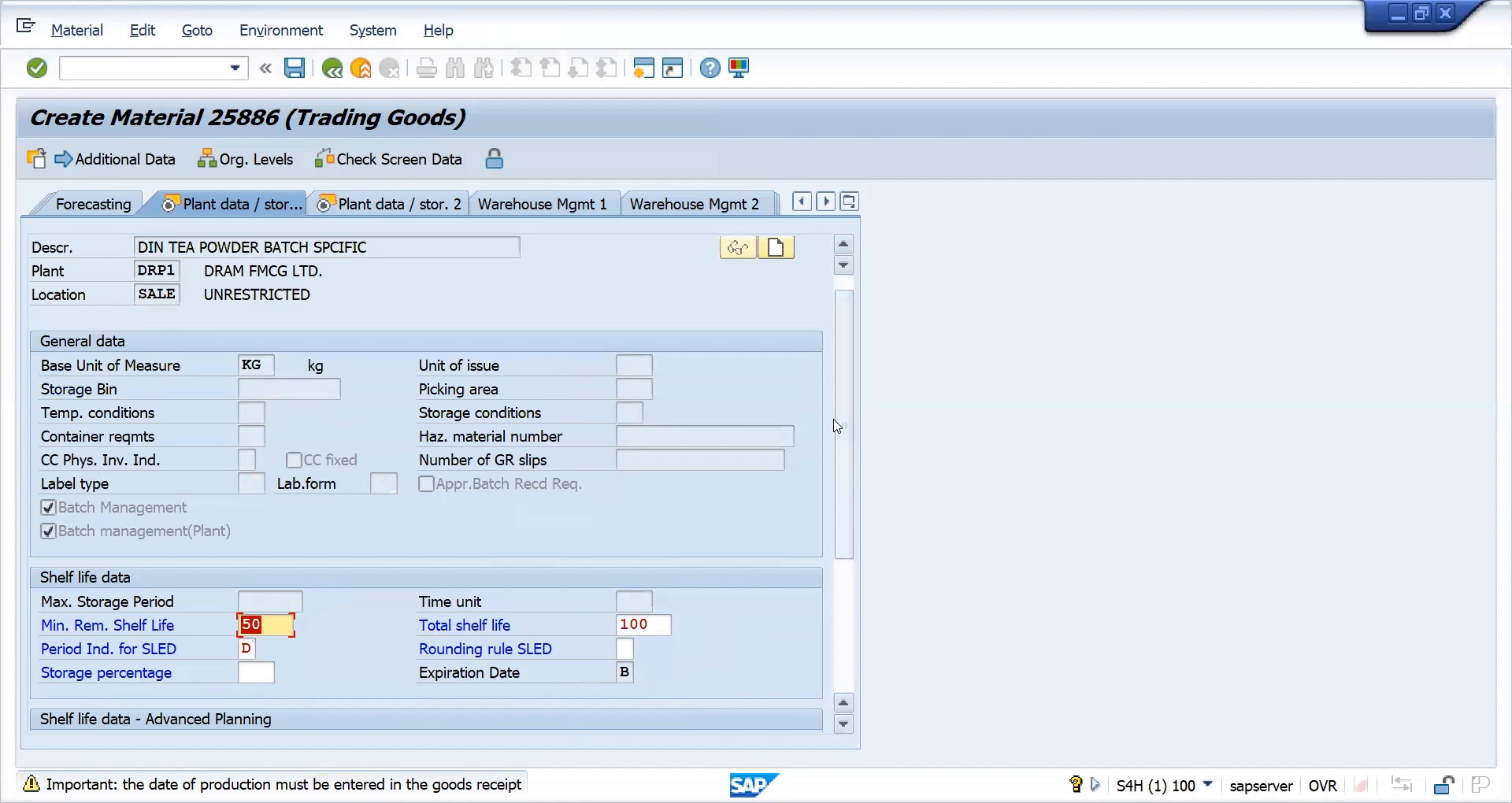
{"action": "key", "text": "Return"}
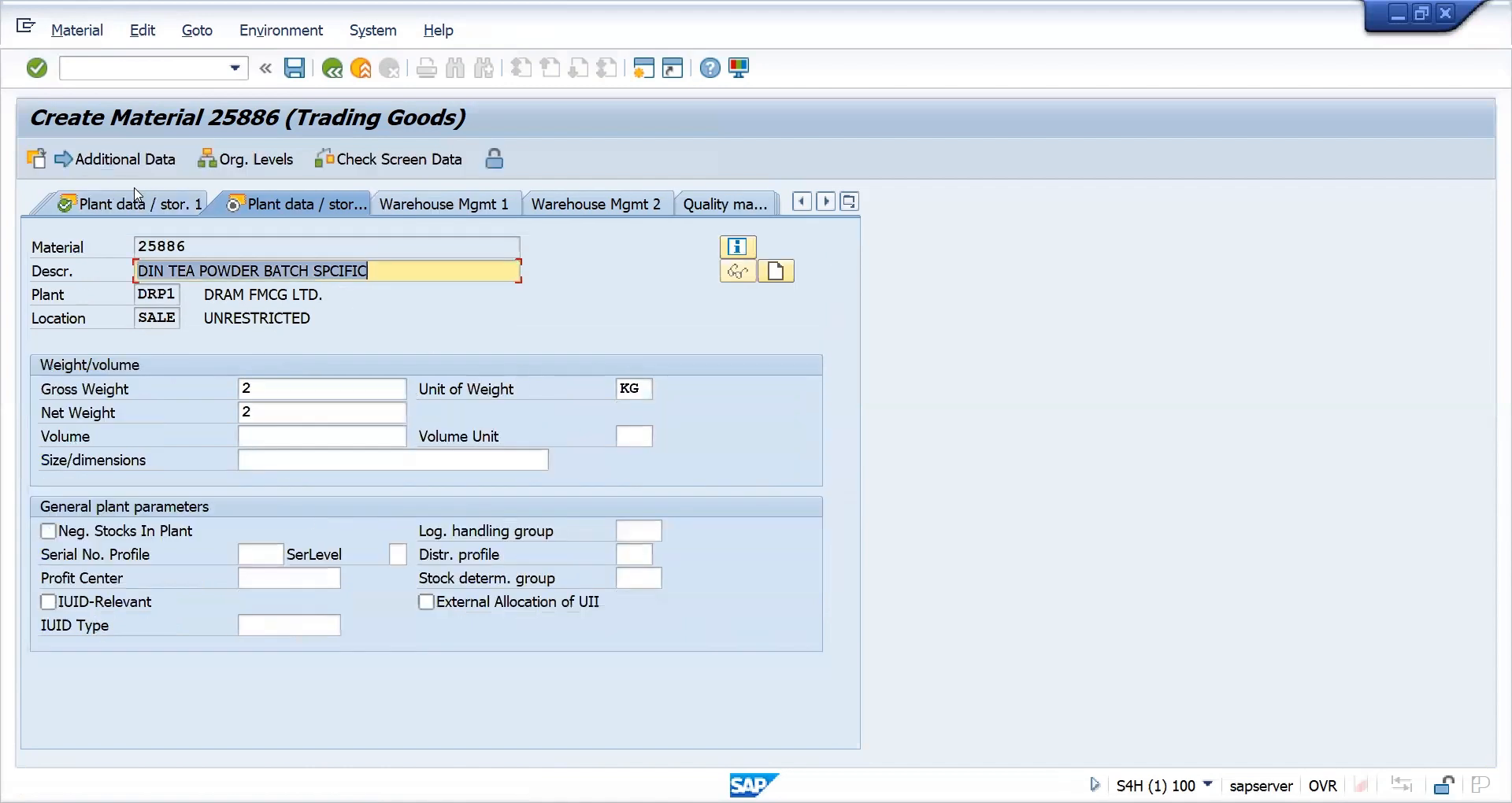
Re-examine the material's Plant data / stor. 1 settings and its MRP views from MRP 1 onward, returning to Plant data / stor. 2.
{"action": "left_click", "coordinate": [135, 197]}
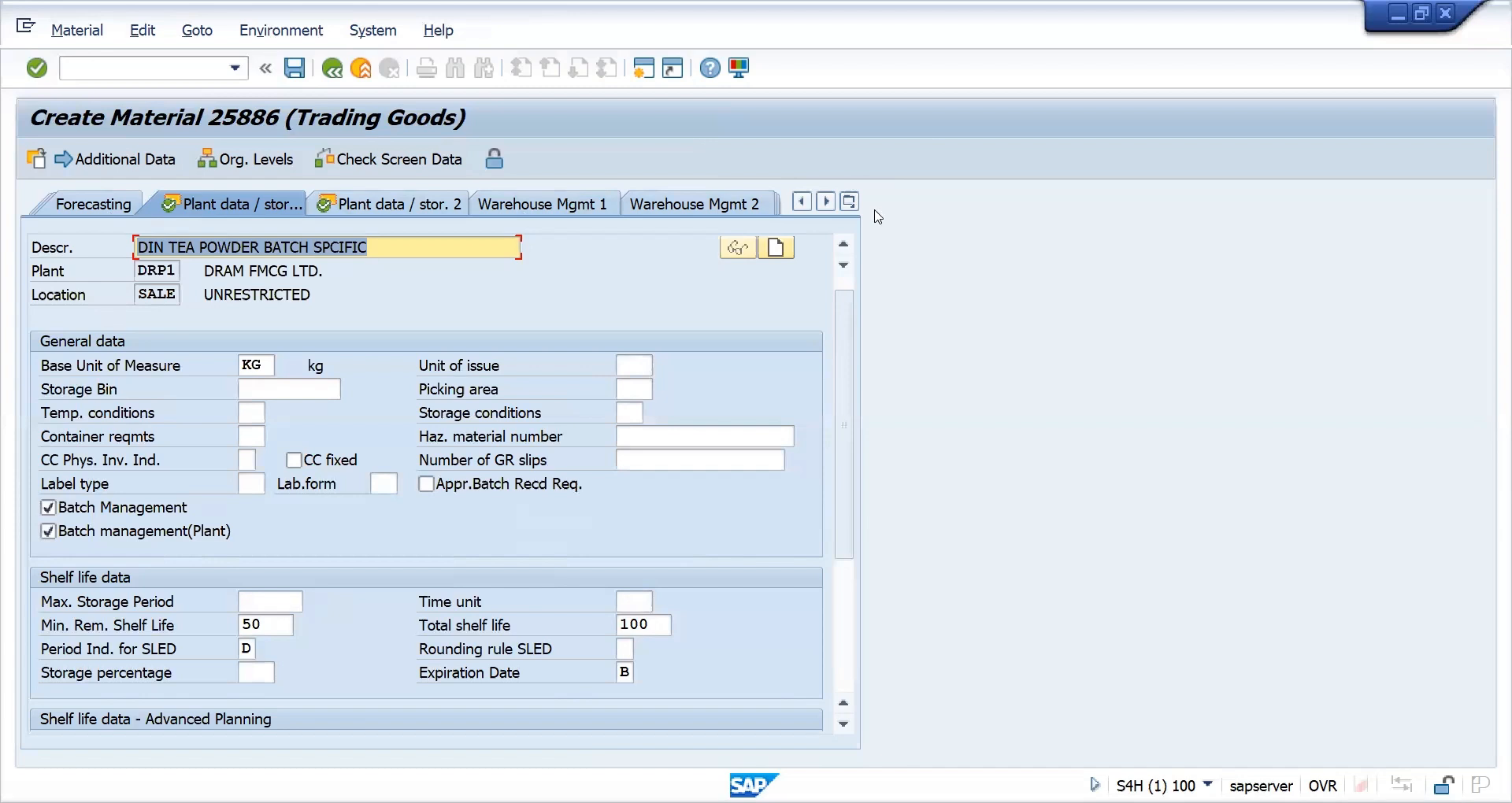
{"action": "left_click", "coordinate": [851, 203]}
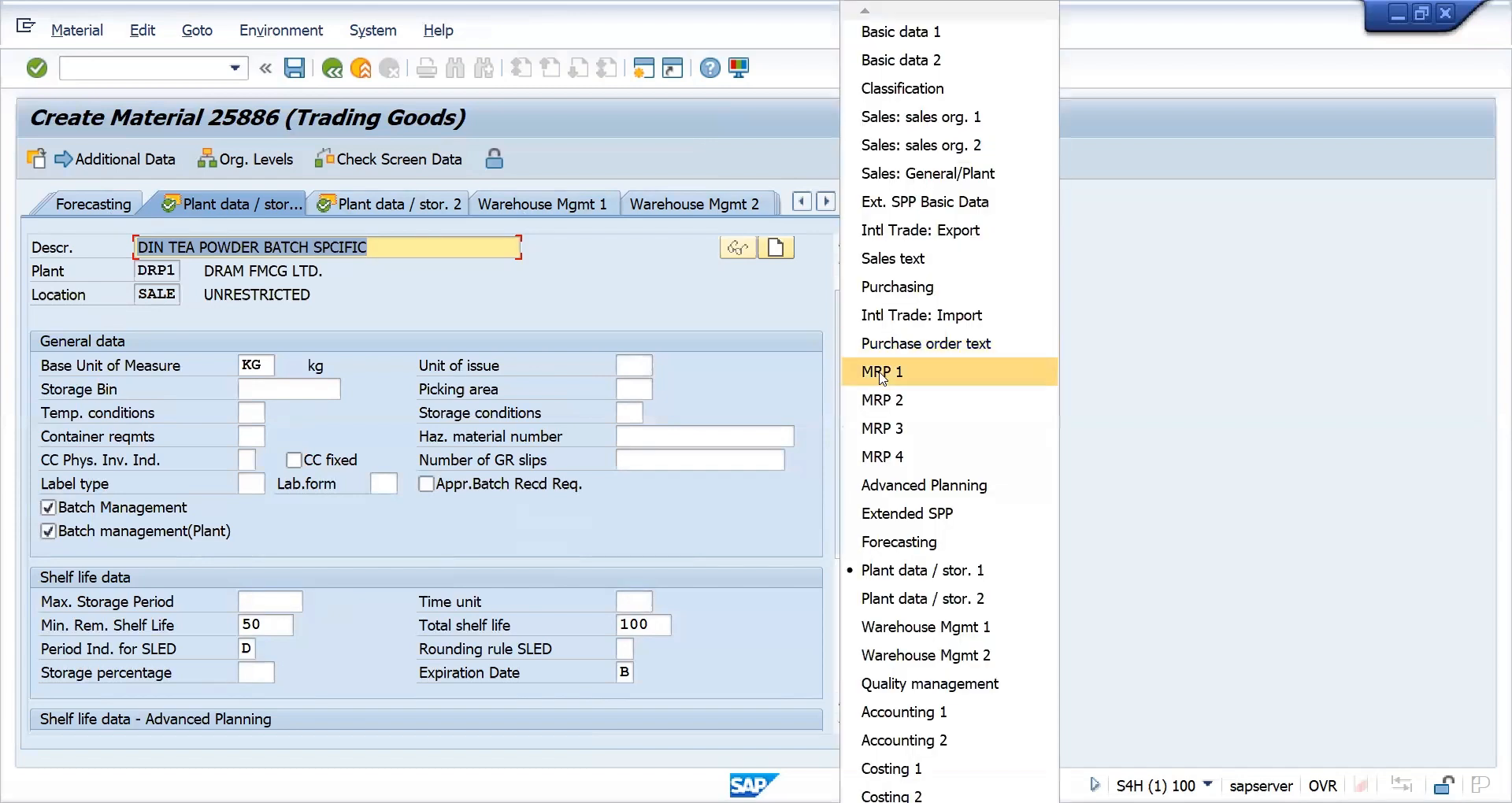
{"action": "left_click", "coordinate": [884, 378]}
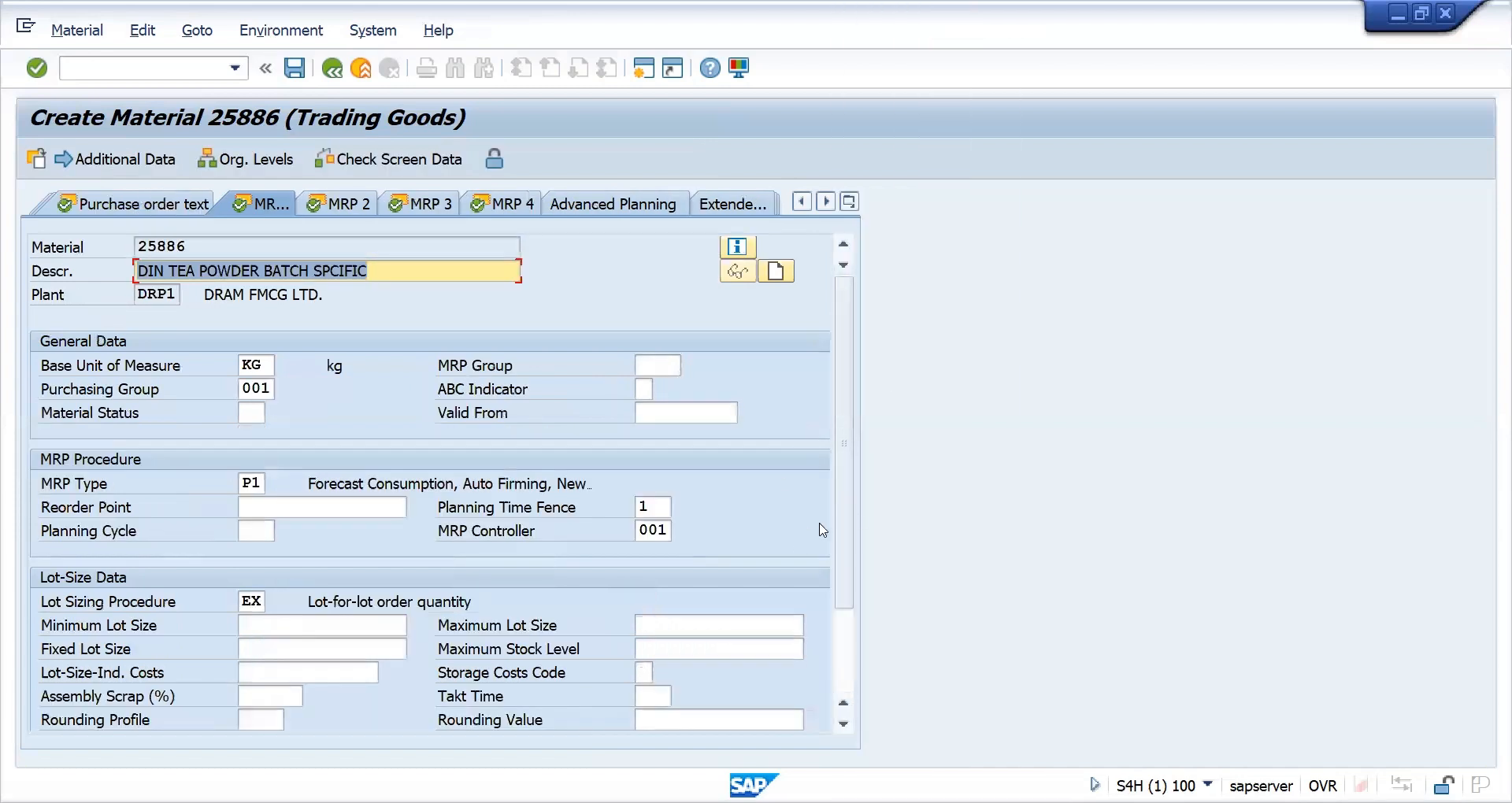
{"action": "left_click_drag", "start_coordinate": [843, 579], "coordinate": [844, 630]}
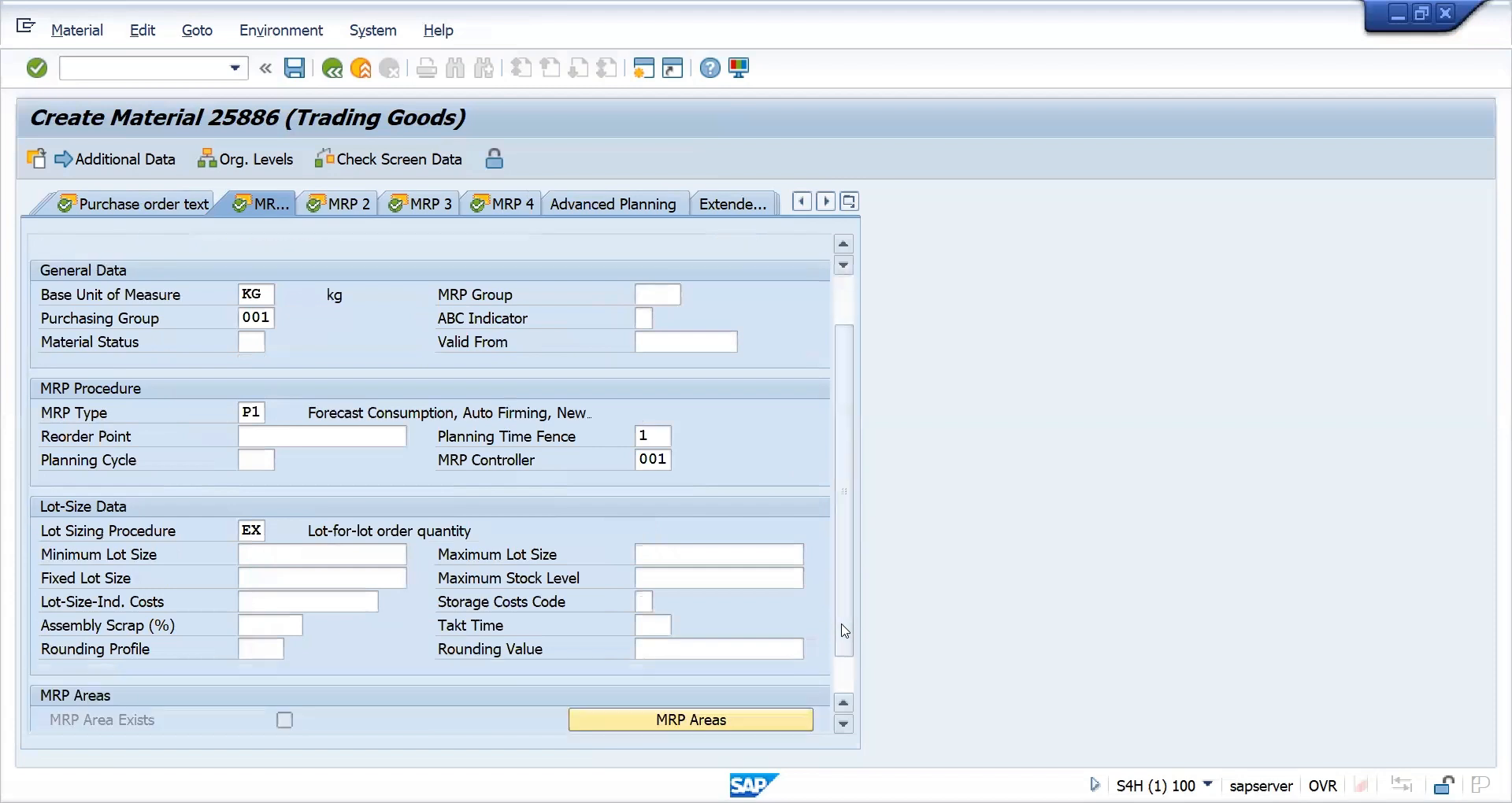
{"action": "key", "text": "Return"}
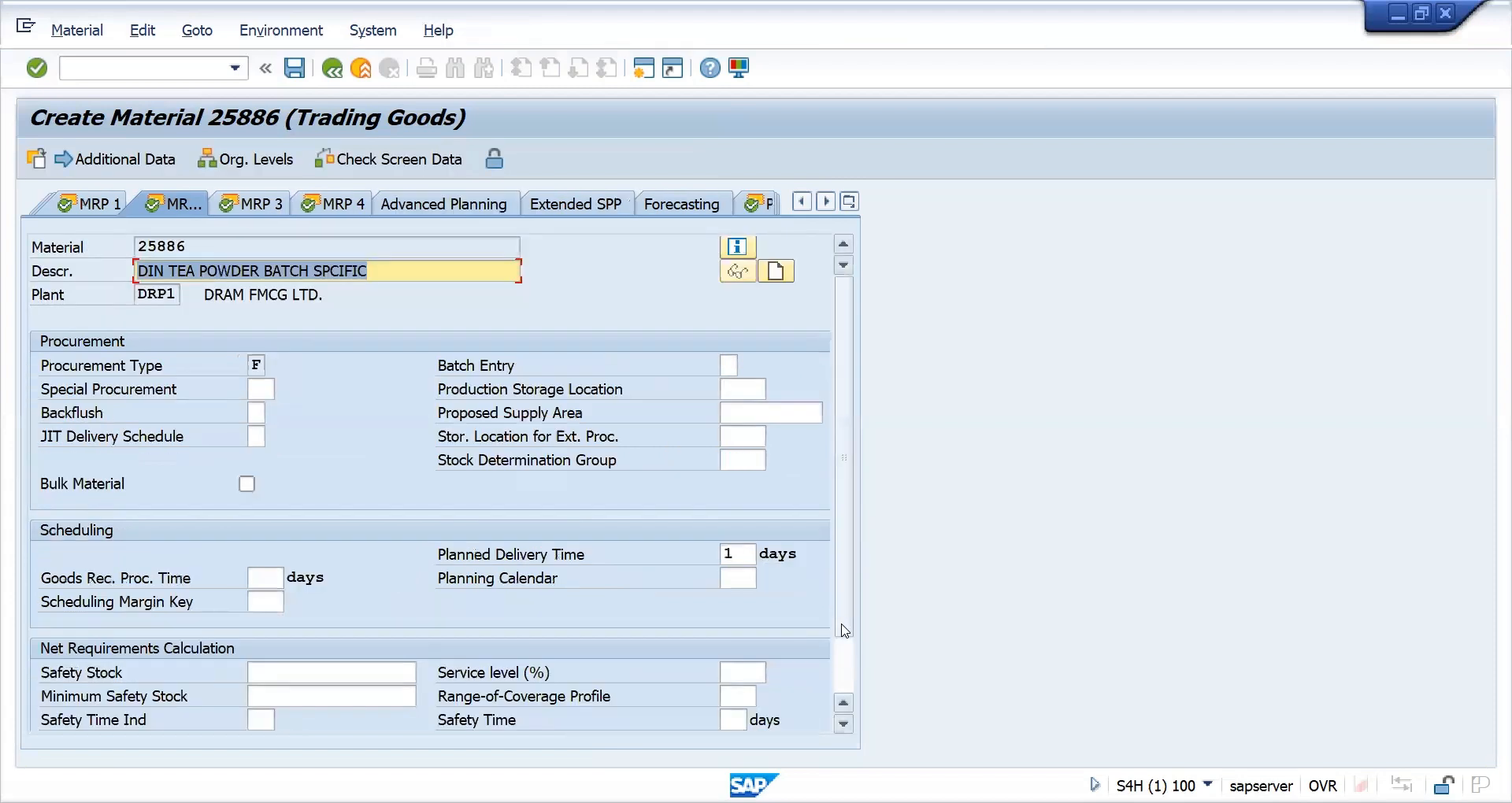
{"action": "left_click_drag", "start_coordinate": [844, 630], "coordinate": [844, 687]}
{"action": "key", "text": "Return"}
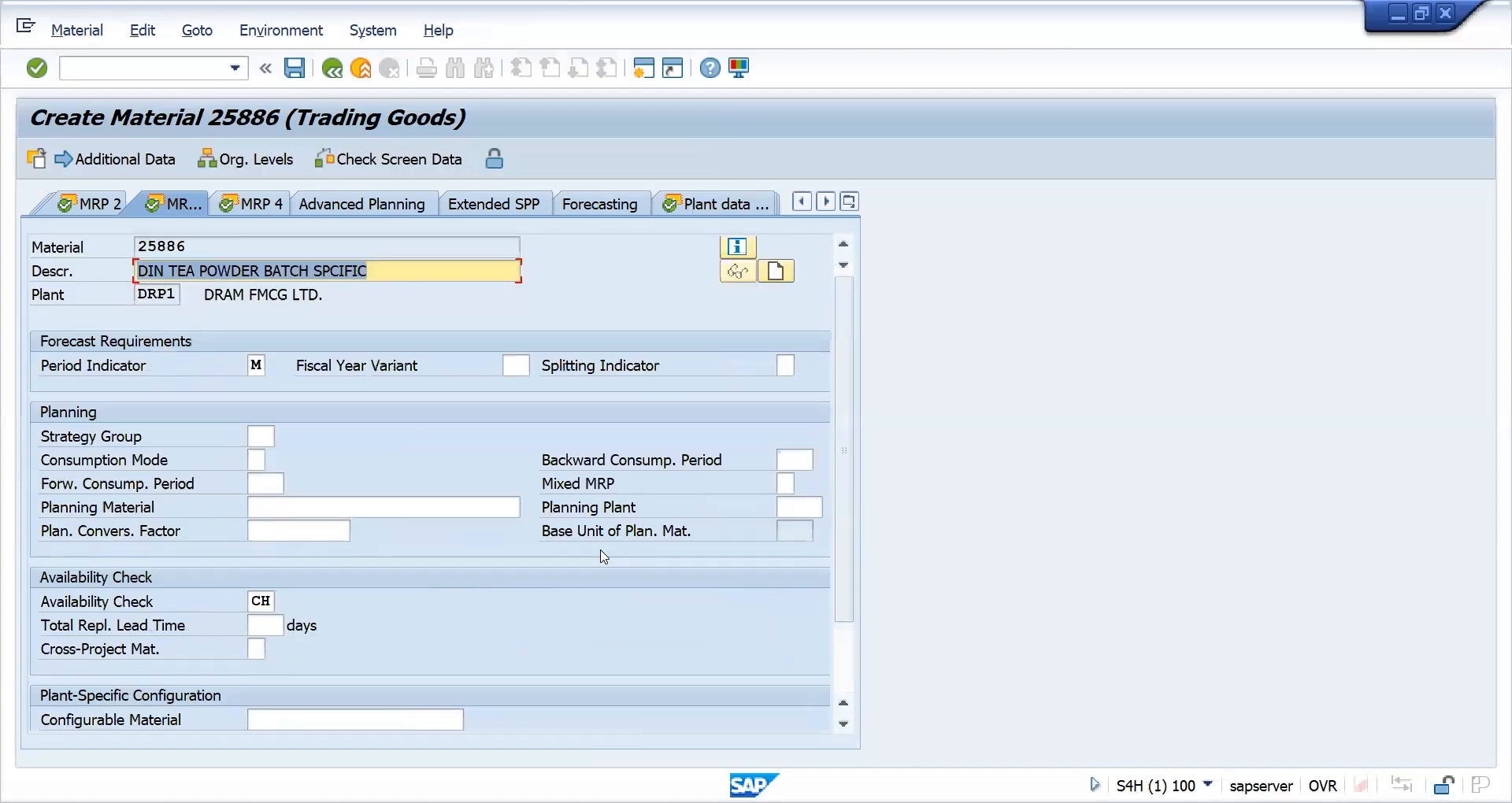
{"action": "key", "text": "Return"}
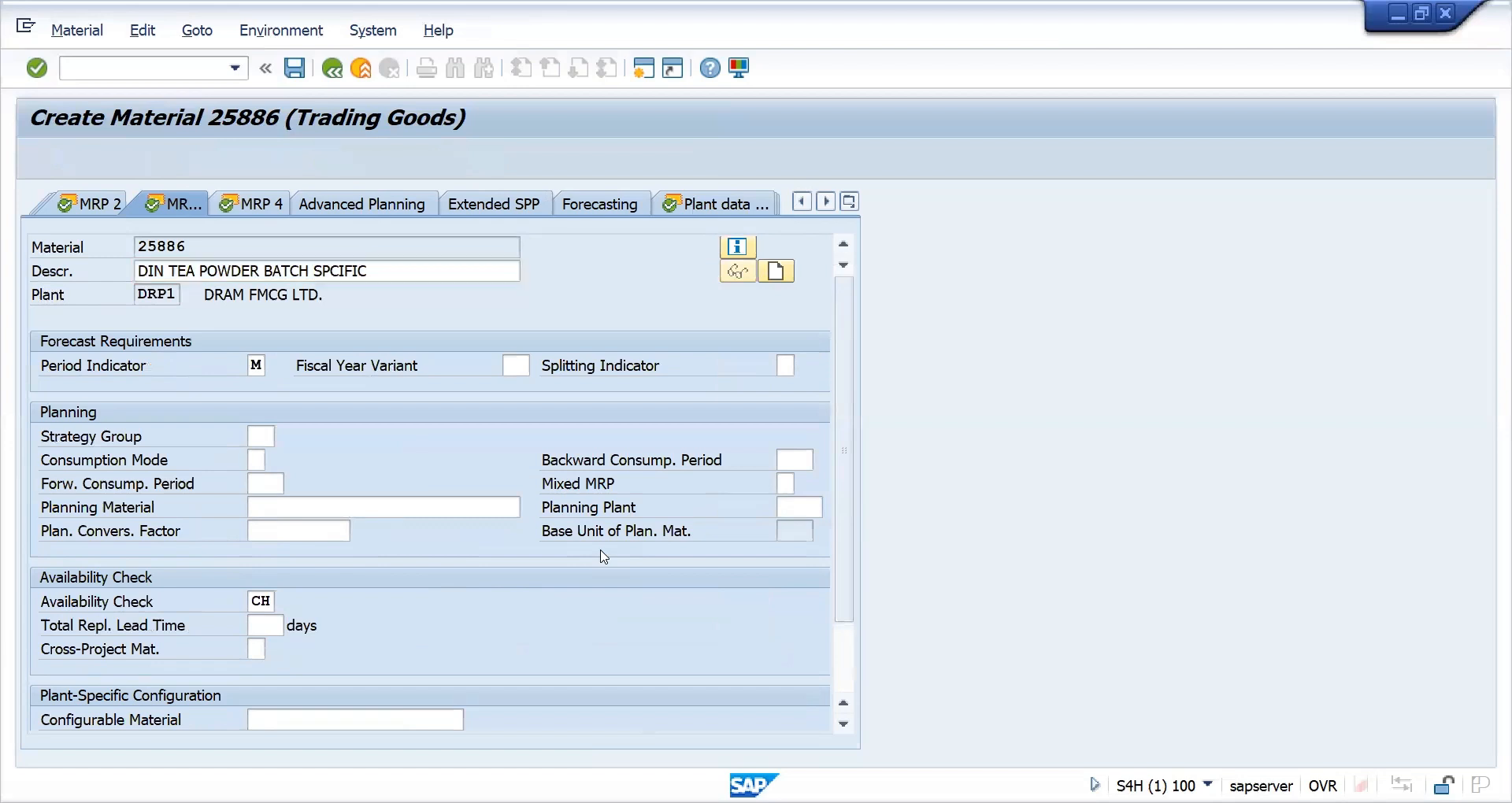
{"action": "key", "text": "Return"}
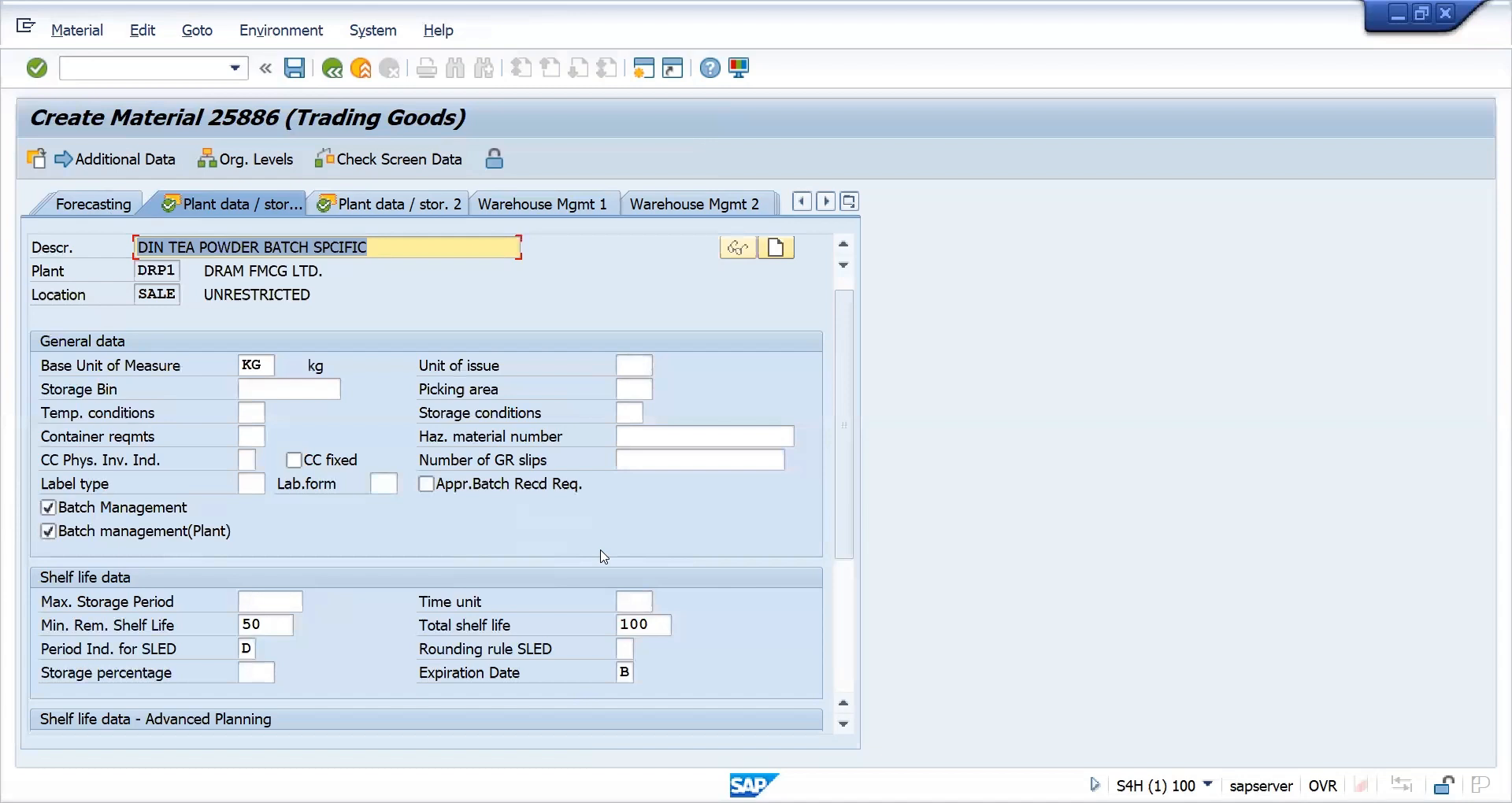
{"action": "key", "text": "Return"}
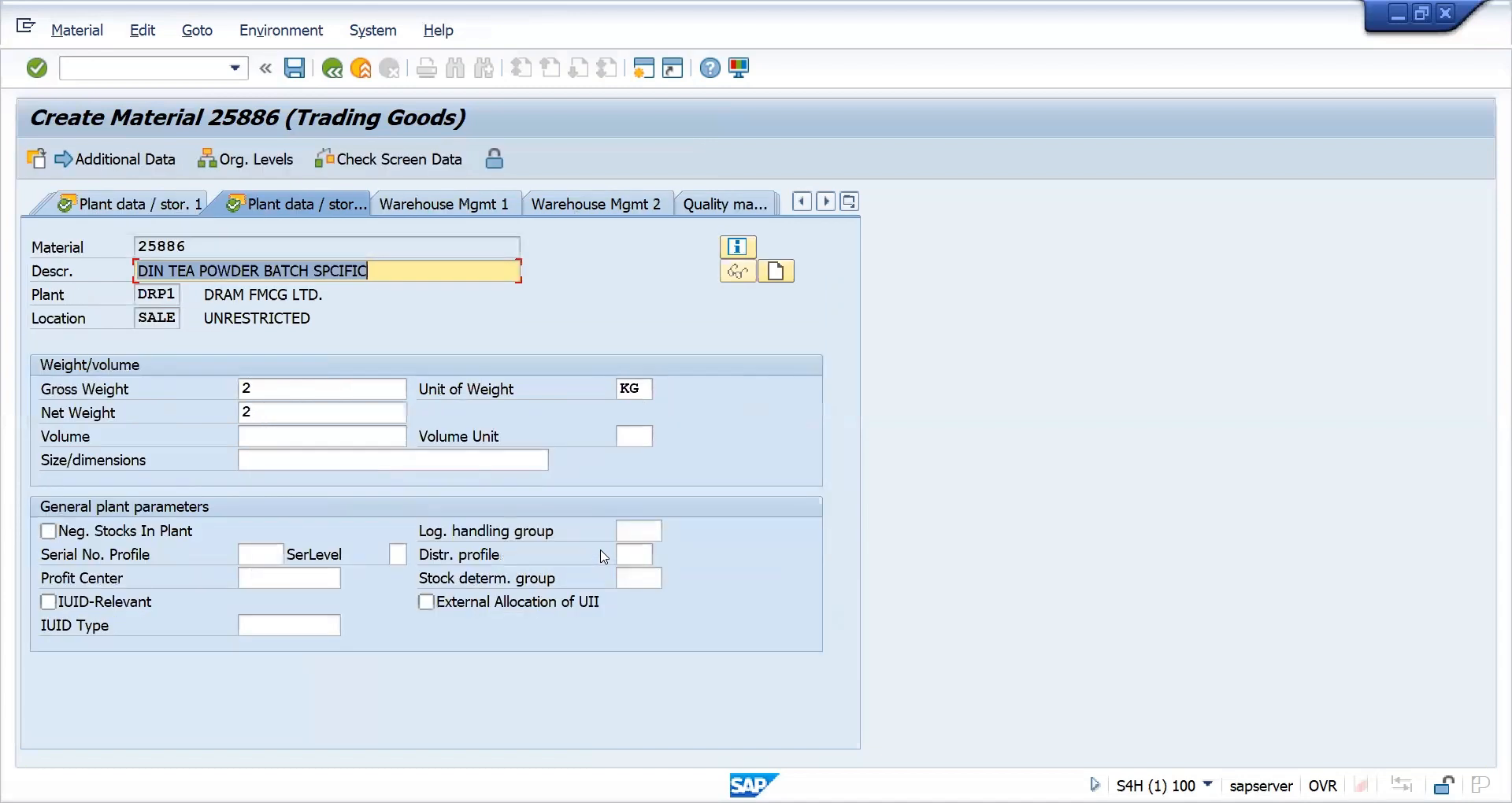
Accept the remaining Plant data and Accounting views and save the new material.
{"action": "key", "text": "Return"}
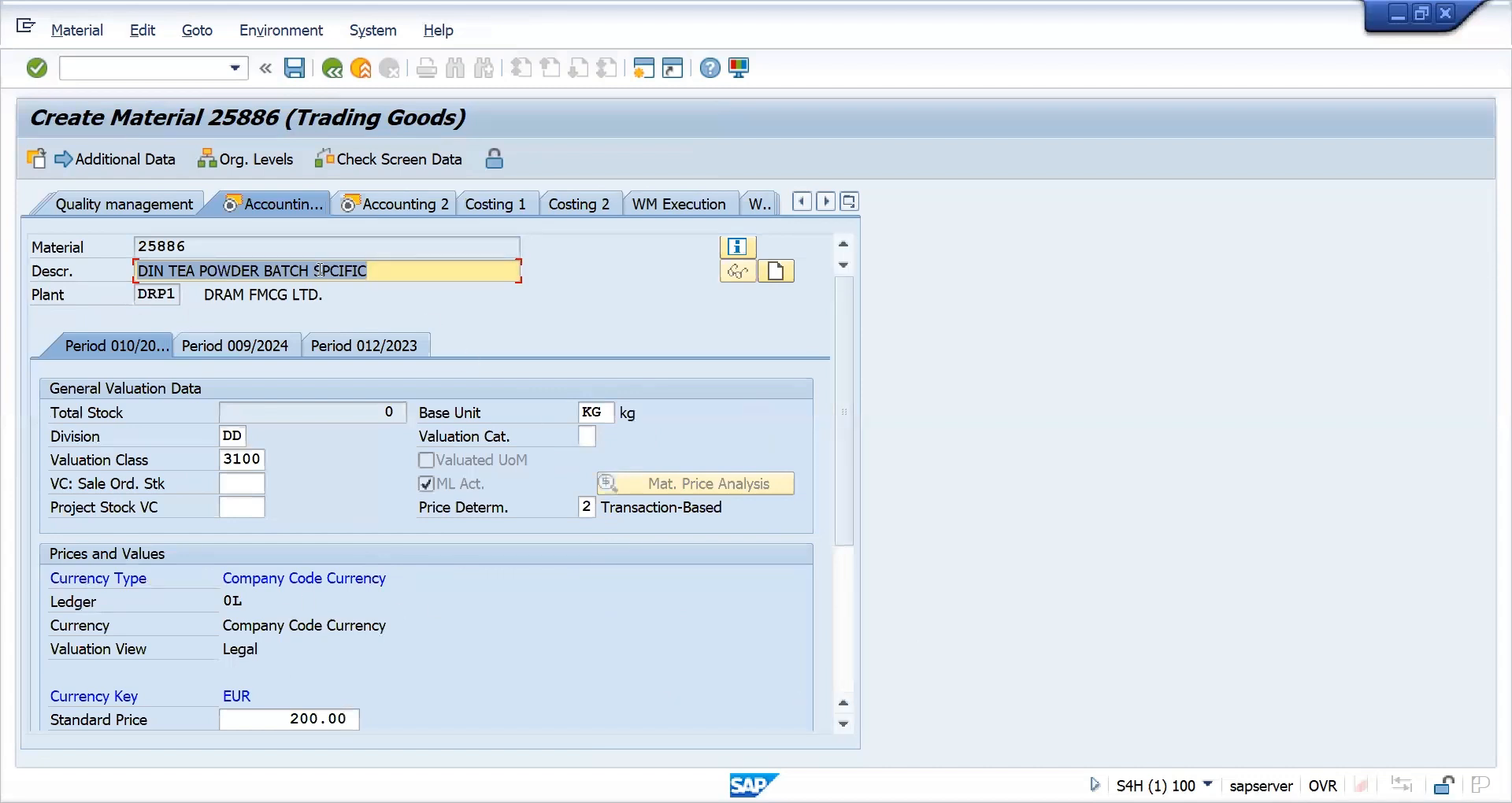
{"action": "key", "text": "Return"}
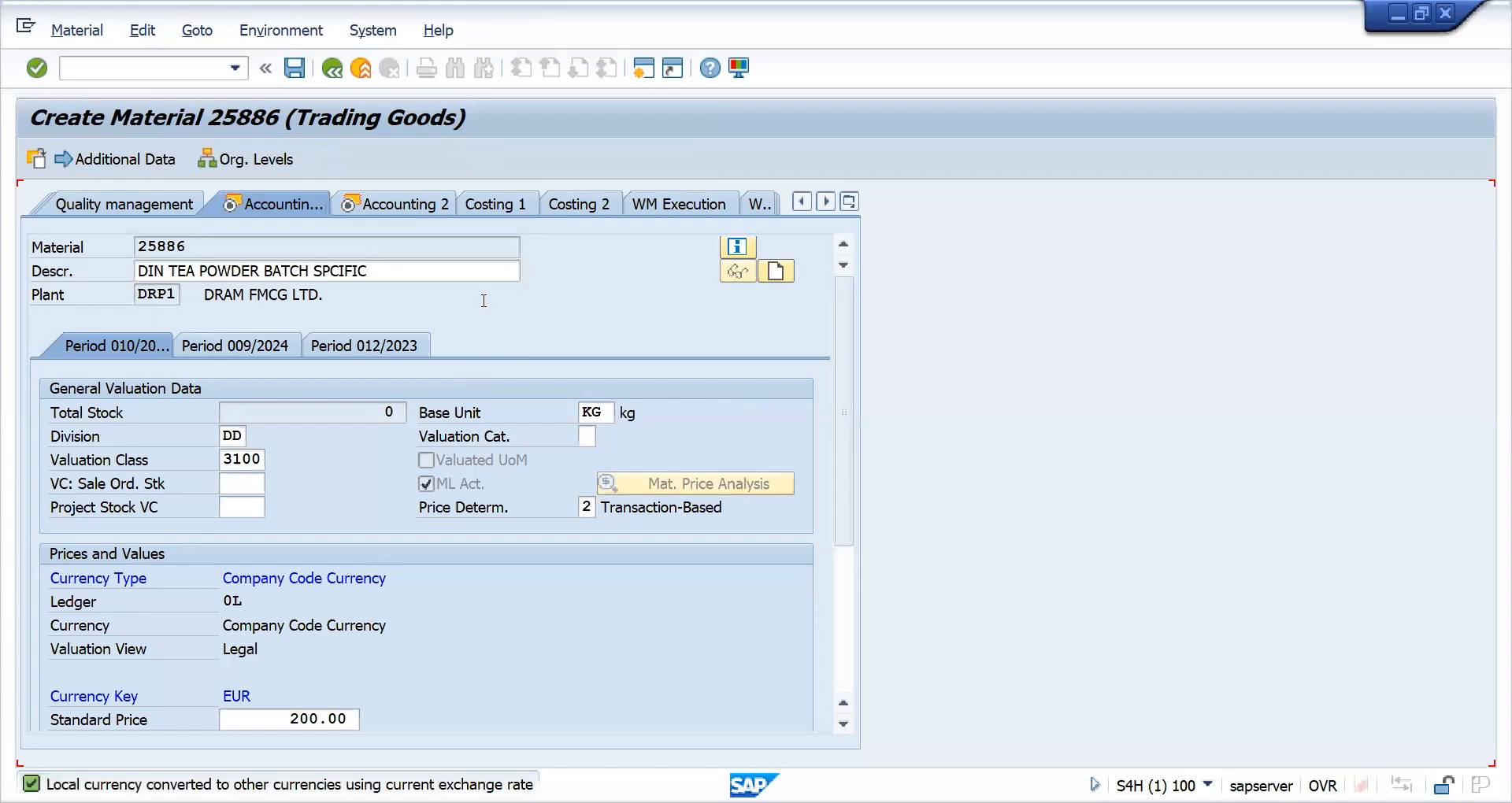
{"action": "key", "text": "Return"}
{"action": "key", "text": "Return"}
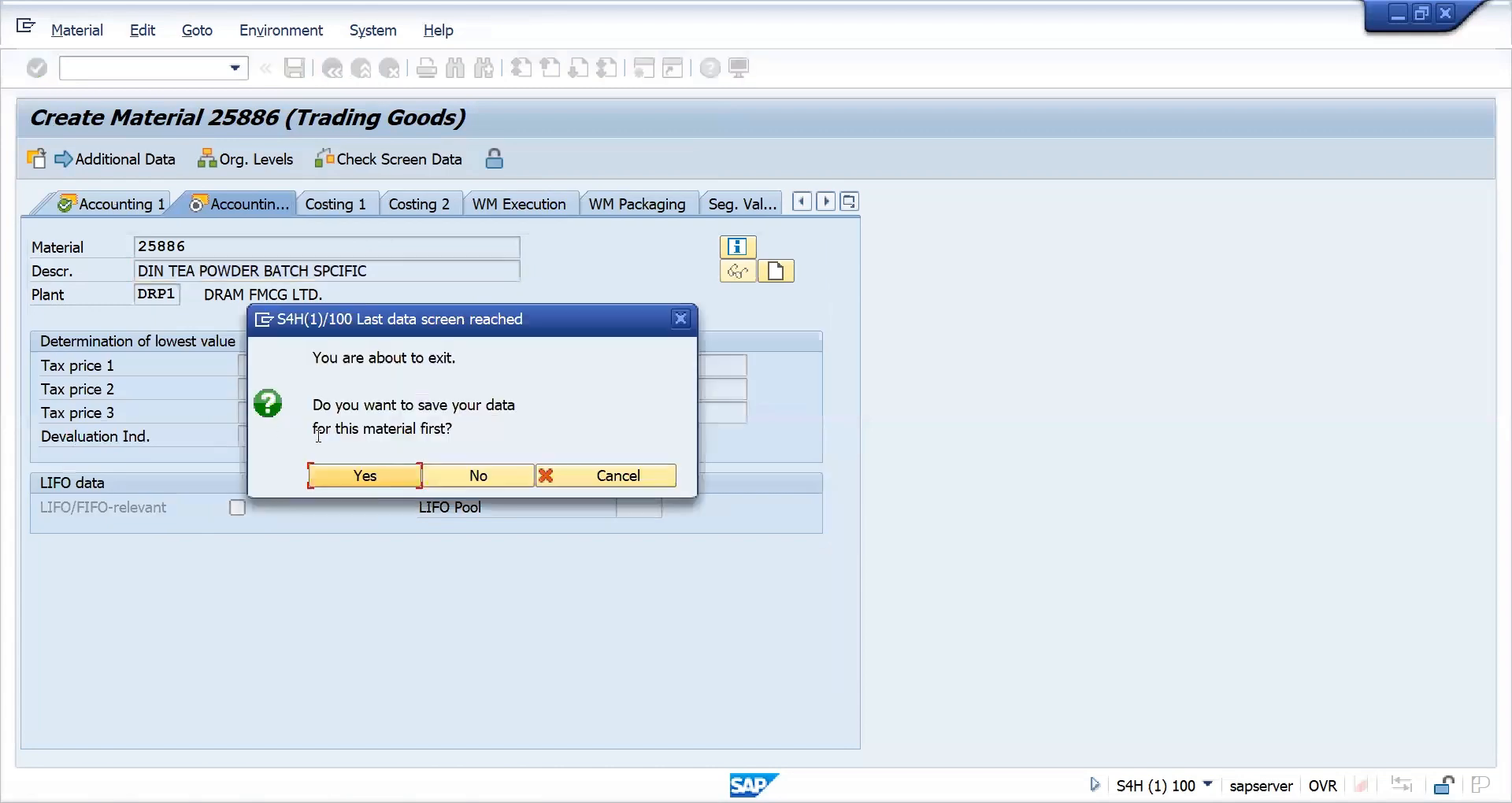
{"action": "left_click", "coordinate": [346, 481]}
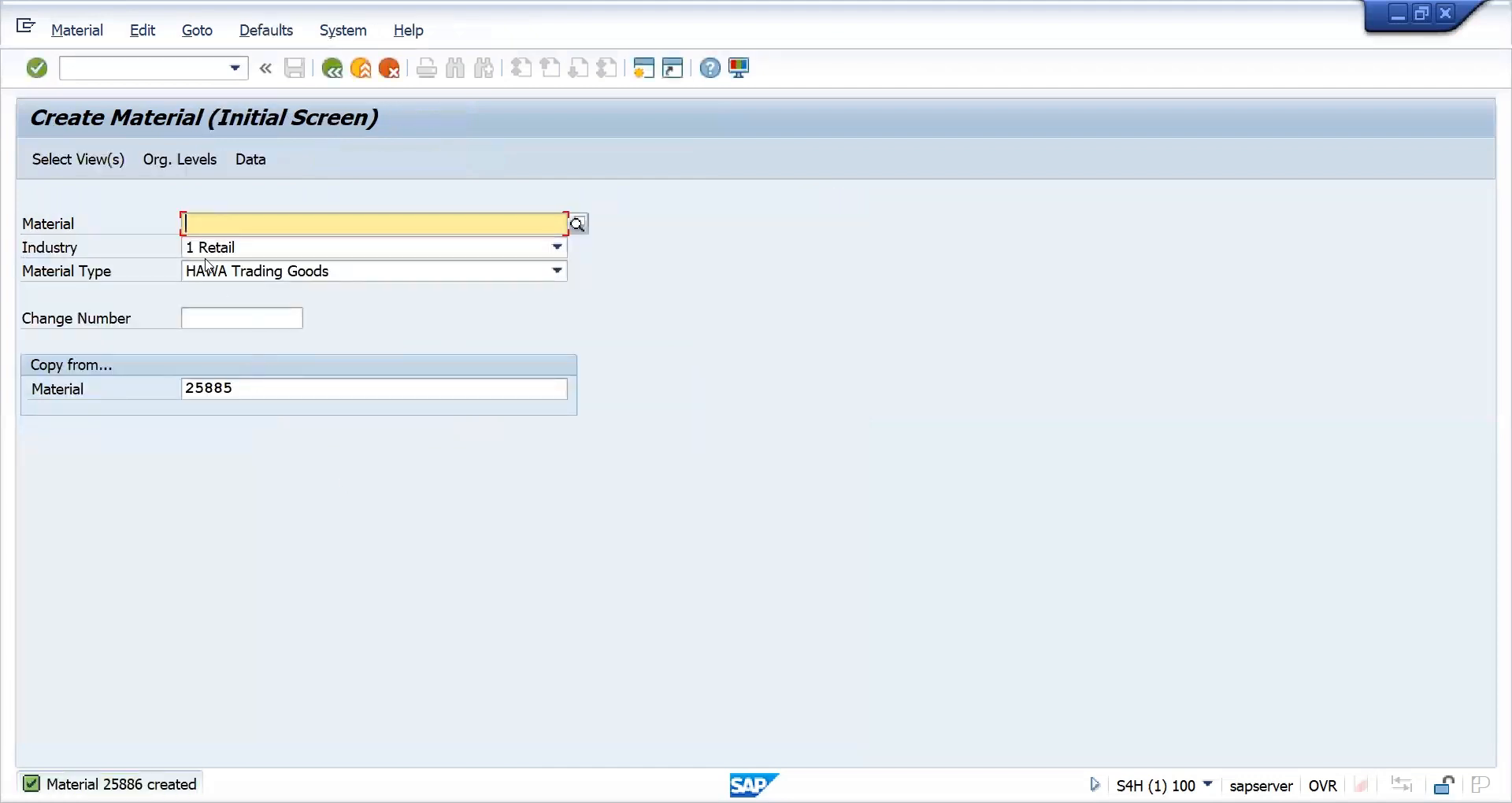
Start transaction VK11 and open fast entry for condition type PR00 with the Material with release status key combination.
{"action": "left_click", "coordinate": [102, 68]}
{"action": "type", "text": "/NVK11"}
{"action": "key", "text": "Return"}
{"action": "key", "text": "Return"}
{"action": "left_click", "coordinate": [110, 430]}
{"action": "key", "text": "Return"}
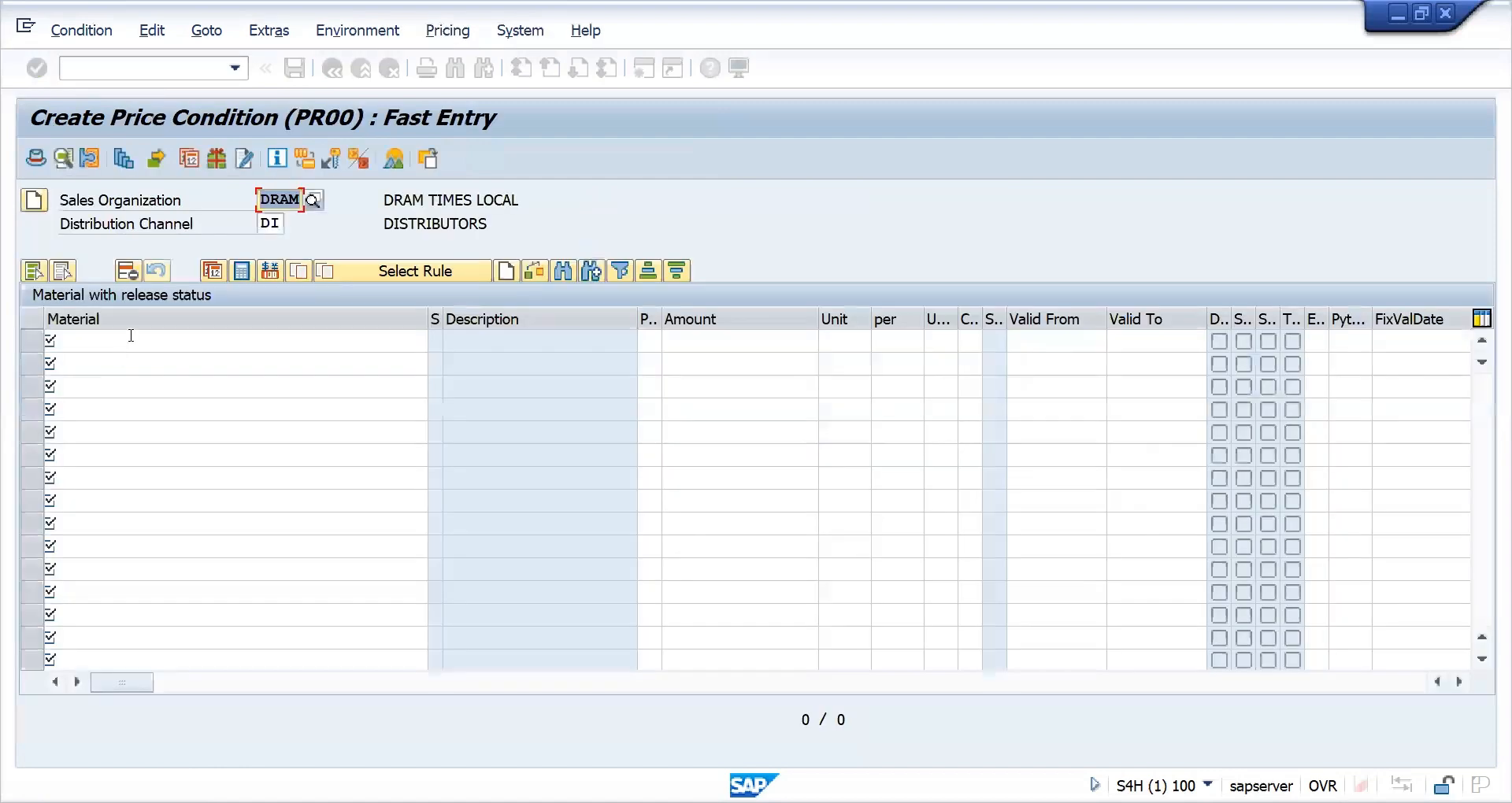
Enter material 25886 in the first price condition row for sales organization DRAM and distribution channel DI.
{"action": "left_click", "coordinate": [133, 334]}
{"action": "type", "text": "\\"}
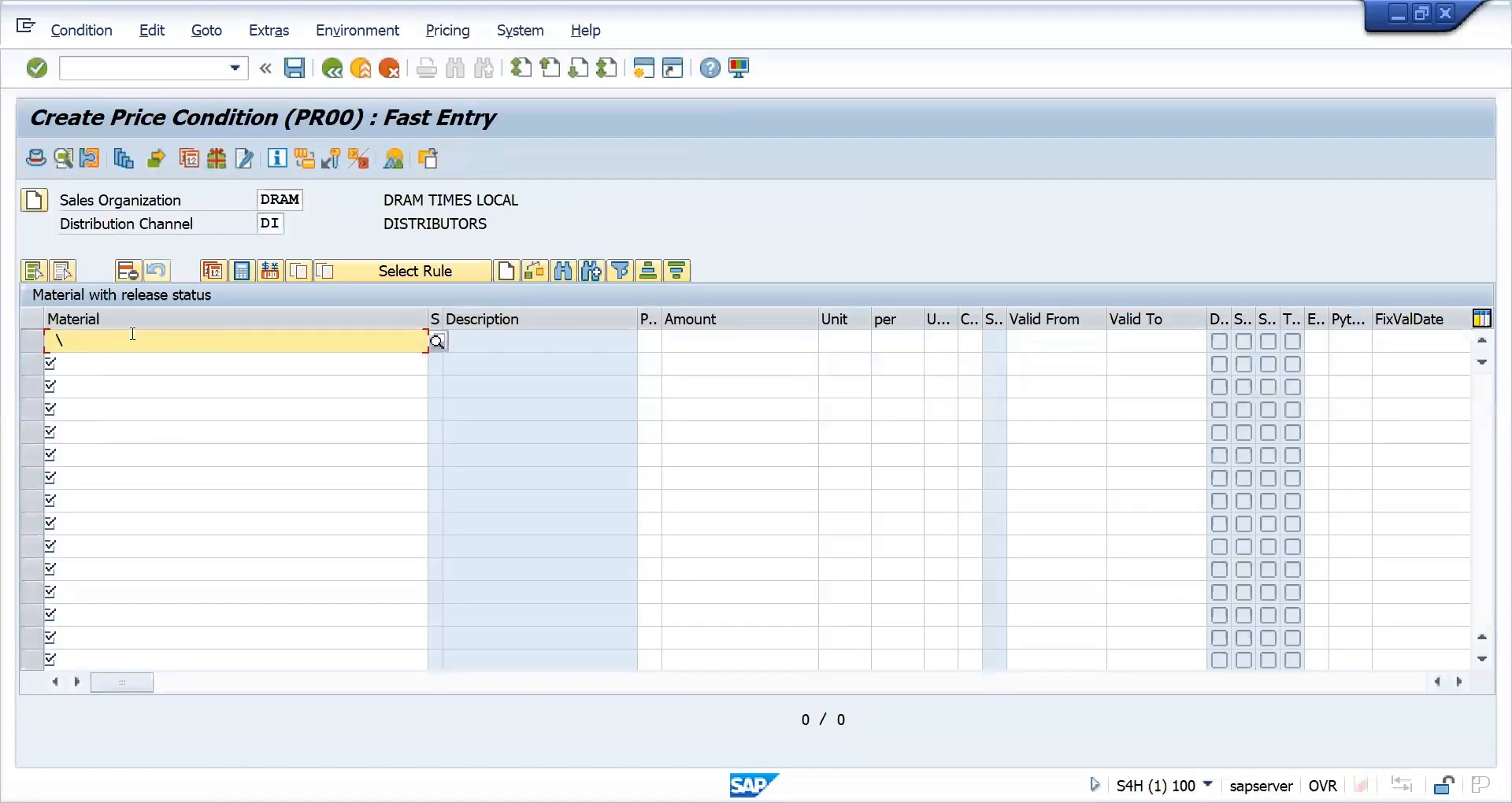
{"action": "key", "text": "BackSpace"}
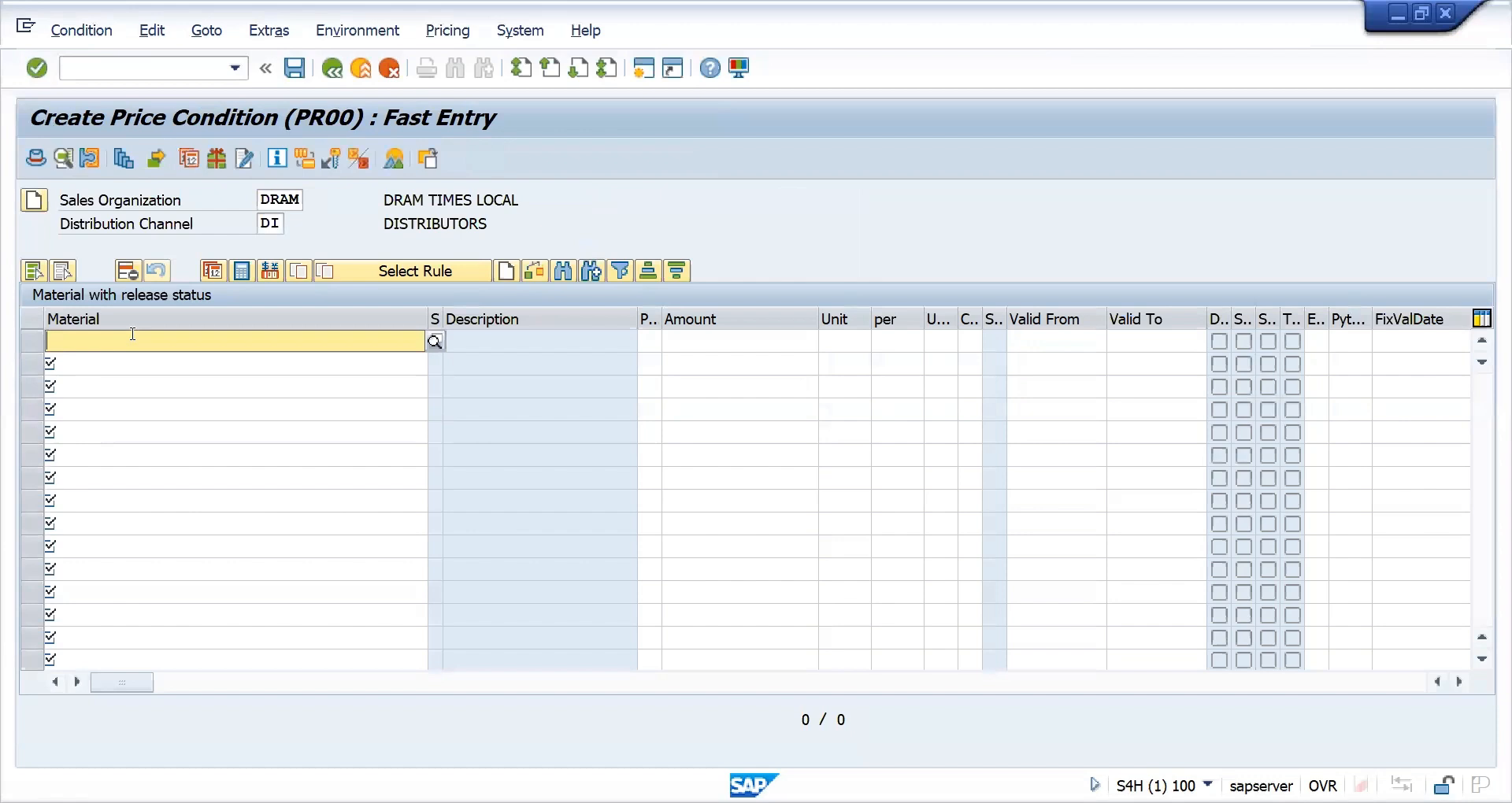
{"action": "left_click", "coordinate": [145, 370]}
{"action": "left_click", "coordinate": [129, 332]}
{"action": "key", "text": "Down"}
{"action": "key", "text": "Return"}
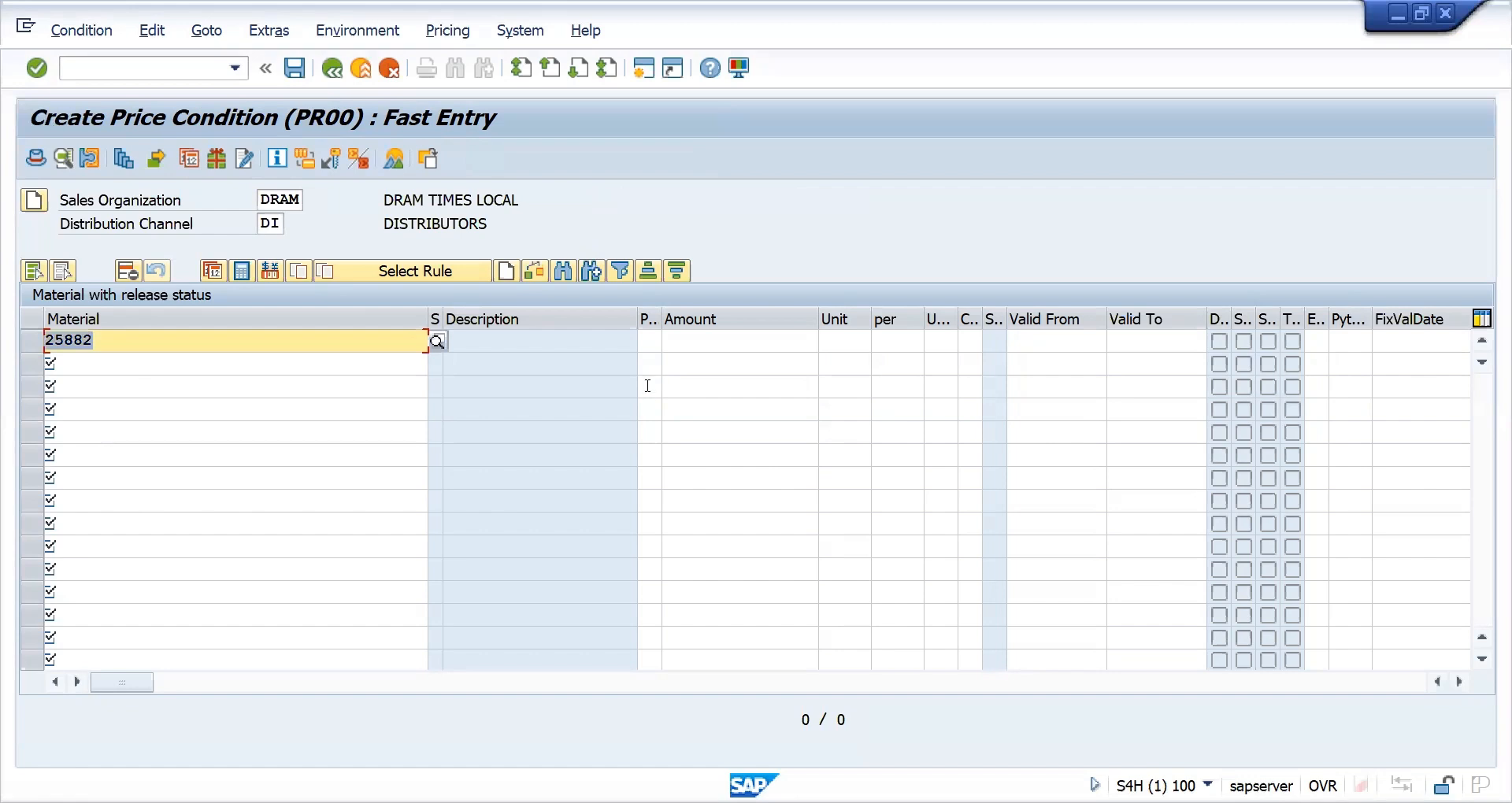
{"action": "key", "text": "Right"}
{"action": "key", "text": "BackSpace"}
{"action": "type", "text": "6"}
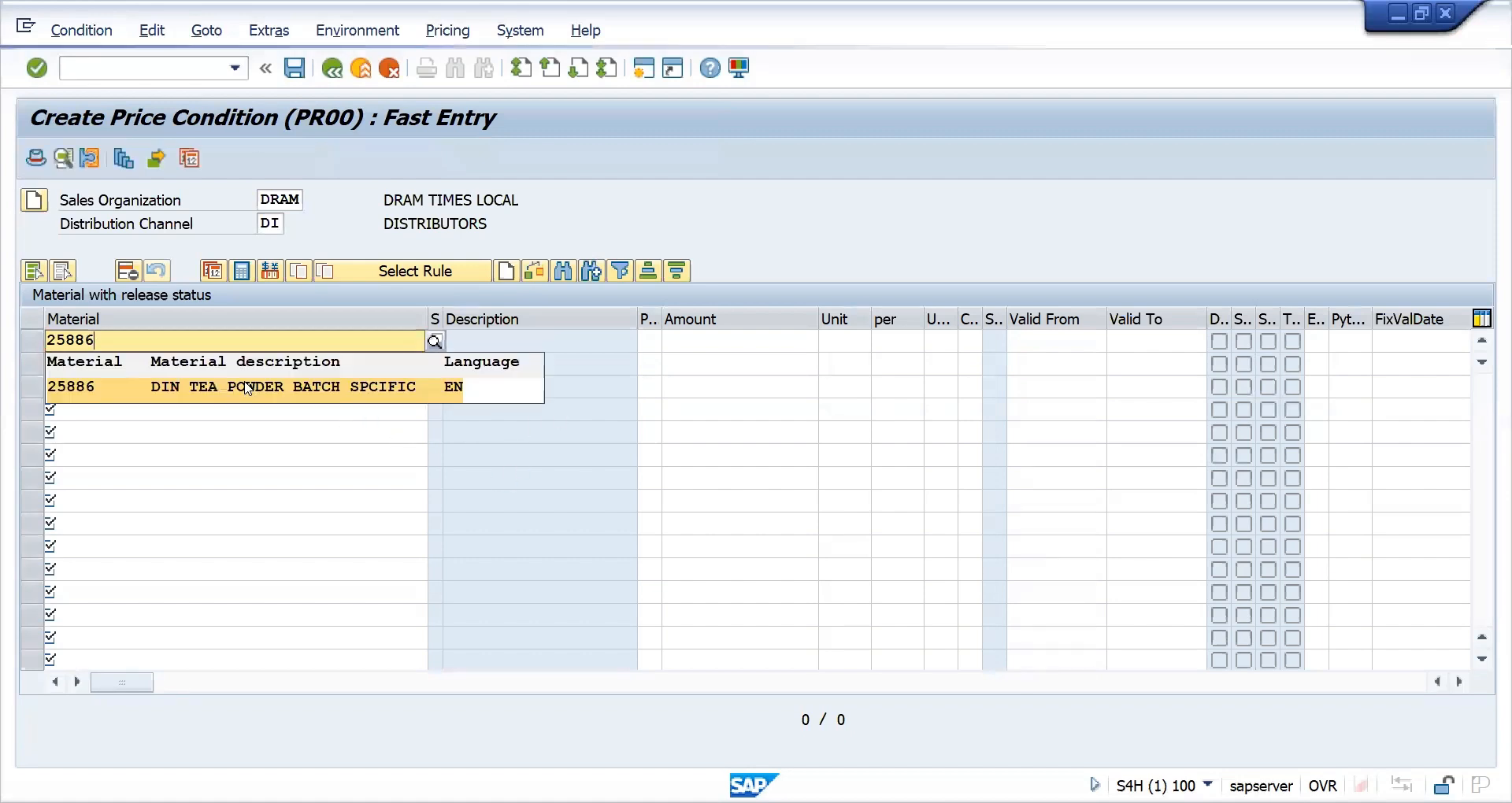
{"action": "left_click", "coordinate": [693, 340]}
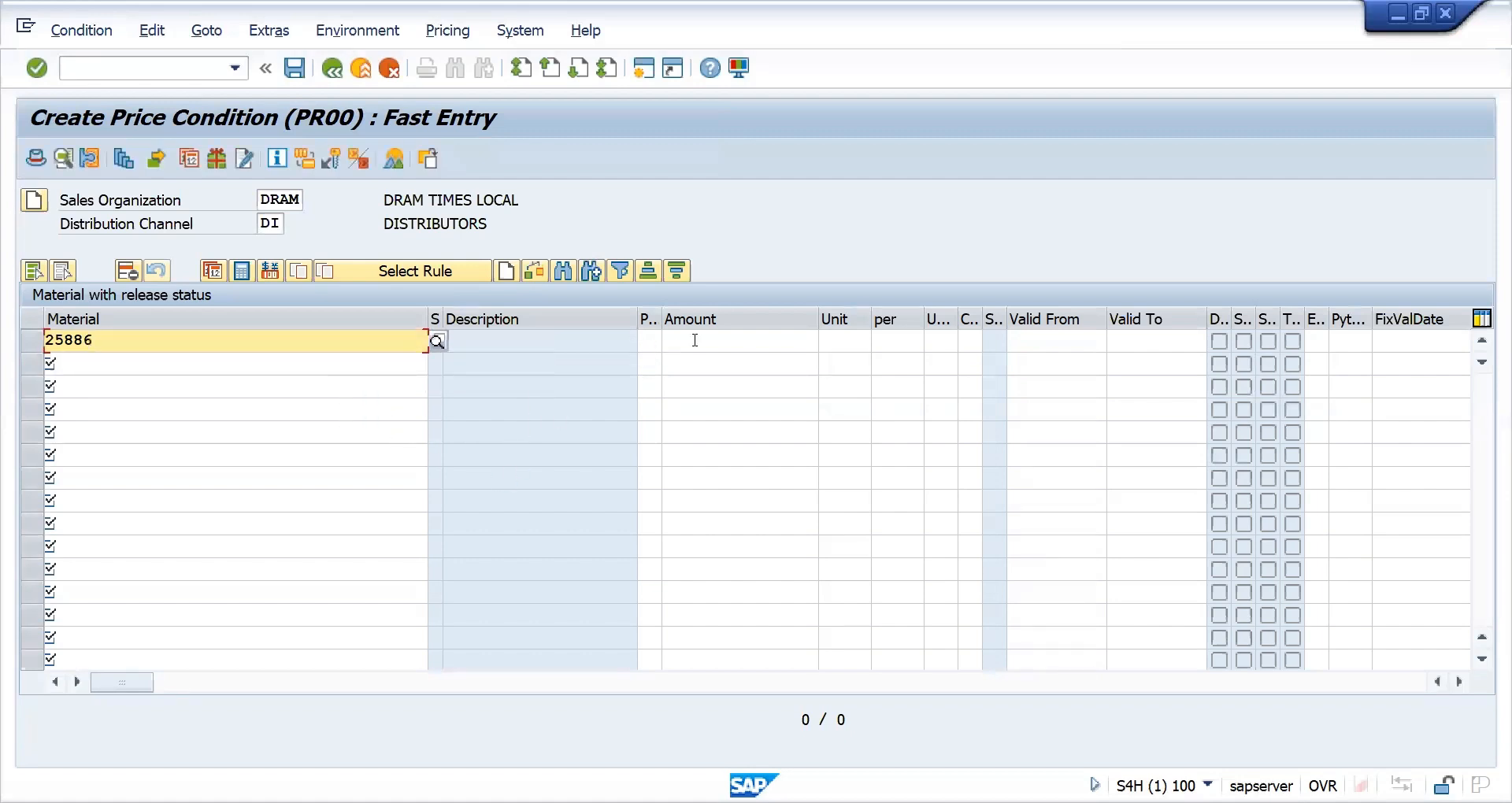
Set the price amount for material 25886 to 600 and save the condition record.
{"action": "left_click", "coordinate": [694, 340]}
{"action": "type", "text": "600"}
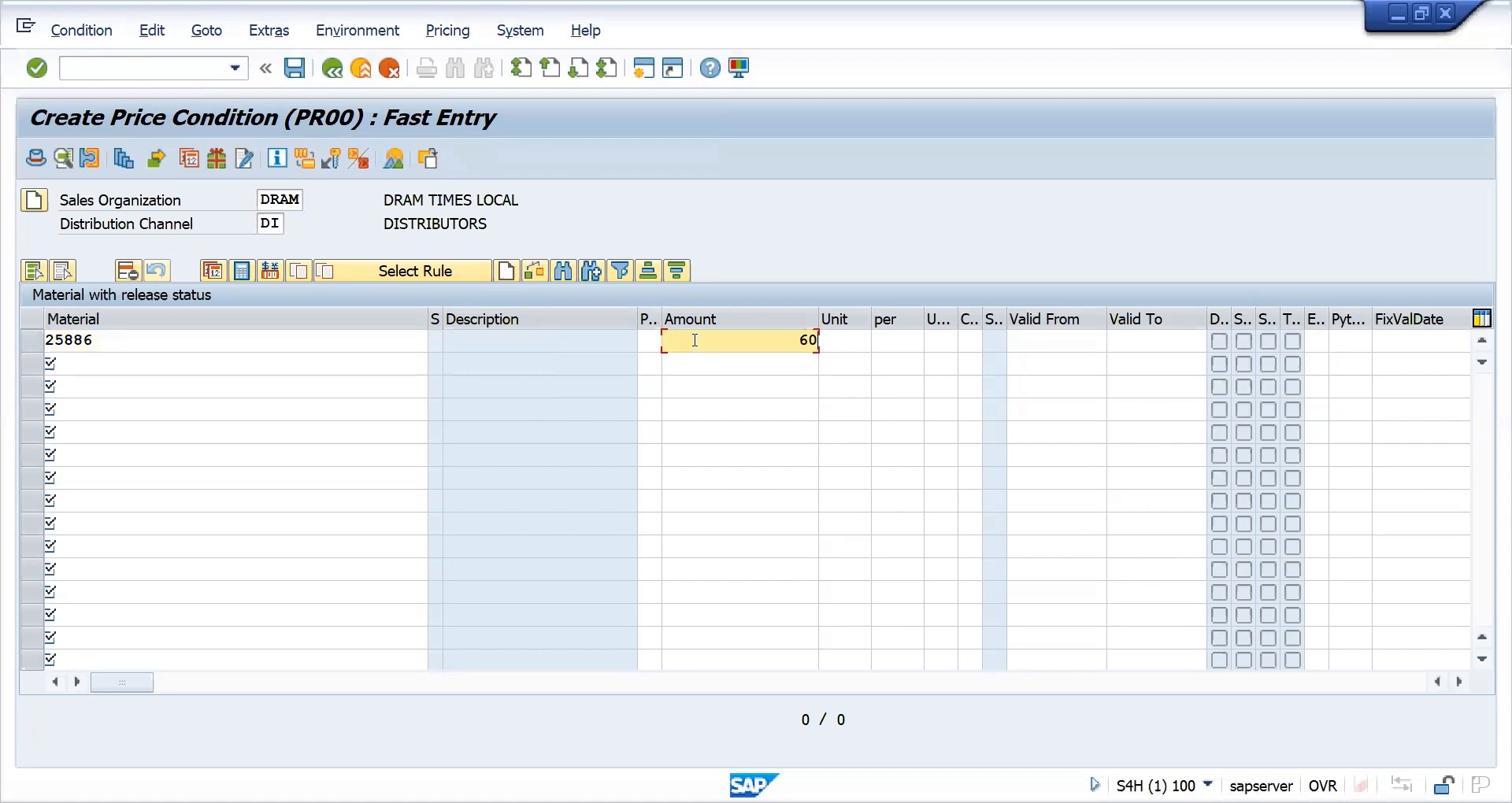
{"action": "key", "text": "Return"}
{"action": "key", "text": "ctrl+s"}
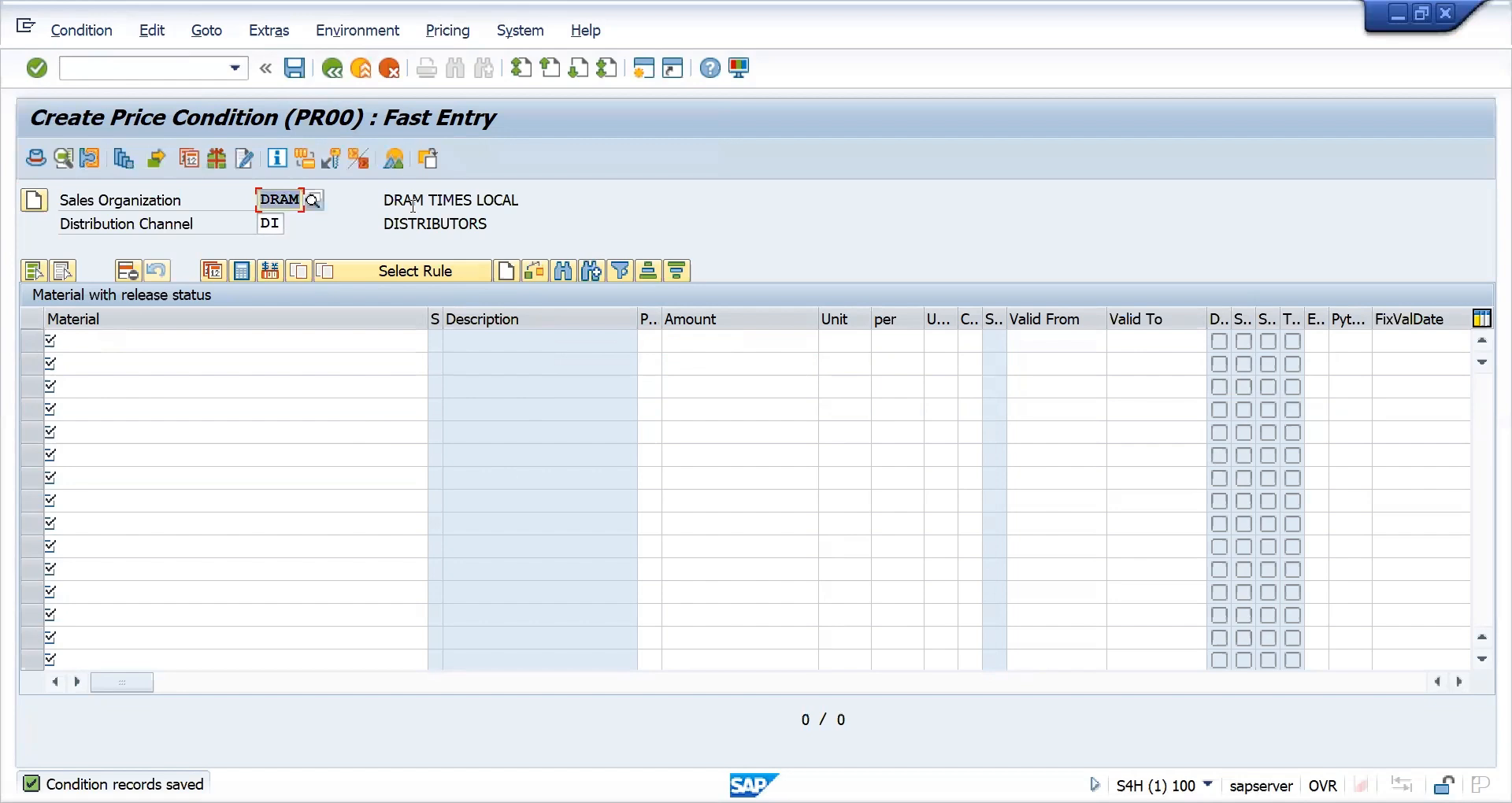
Start transaction VCH1 and open fast entry for batch search strategy type DD01.
{"action": "left_click", "coordinate": [161, 65]}
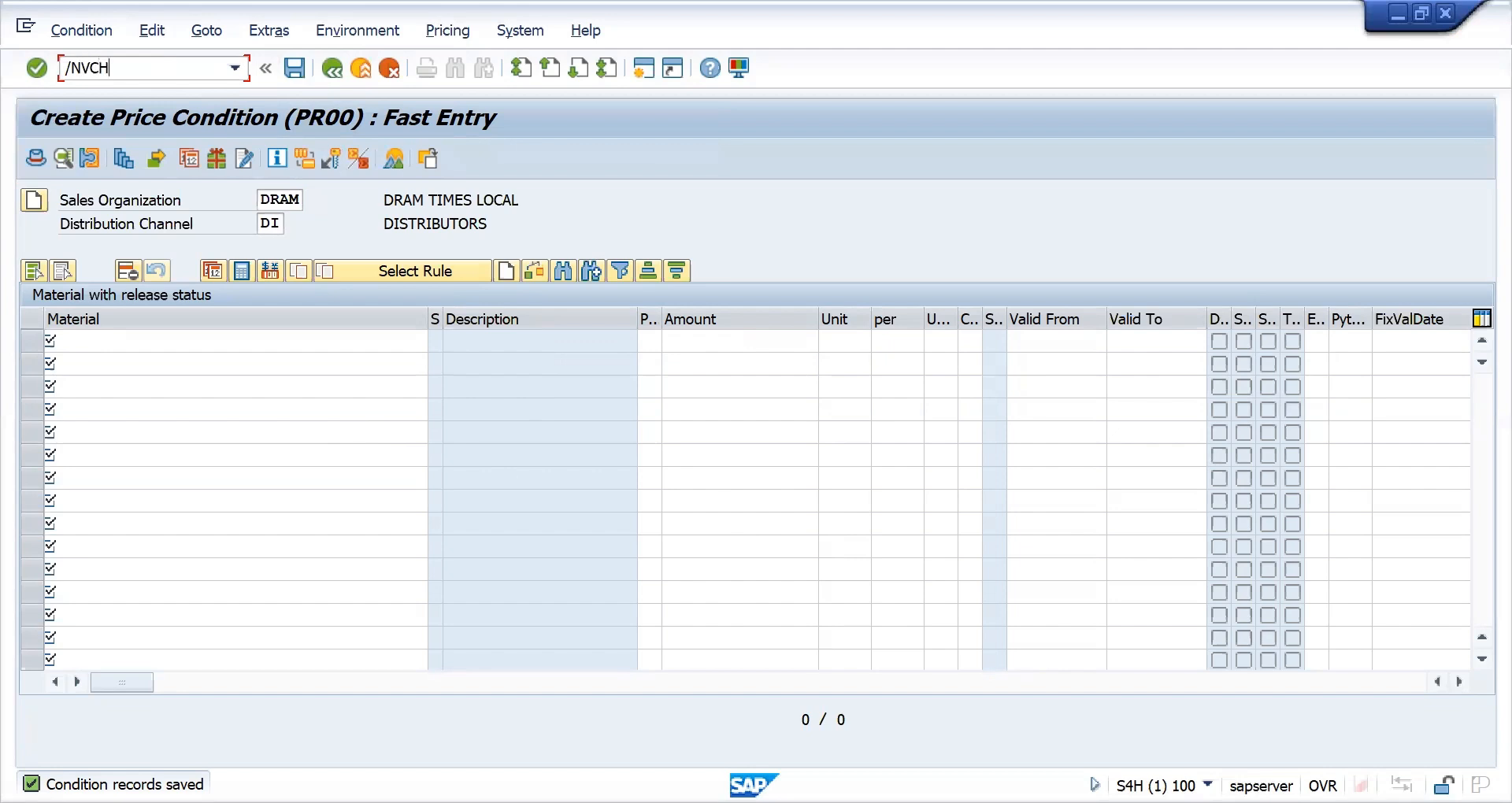
{"action": "key", "text": "Return"}
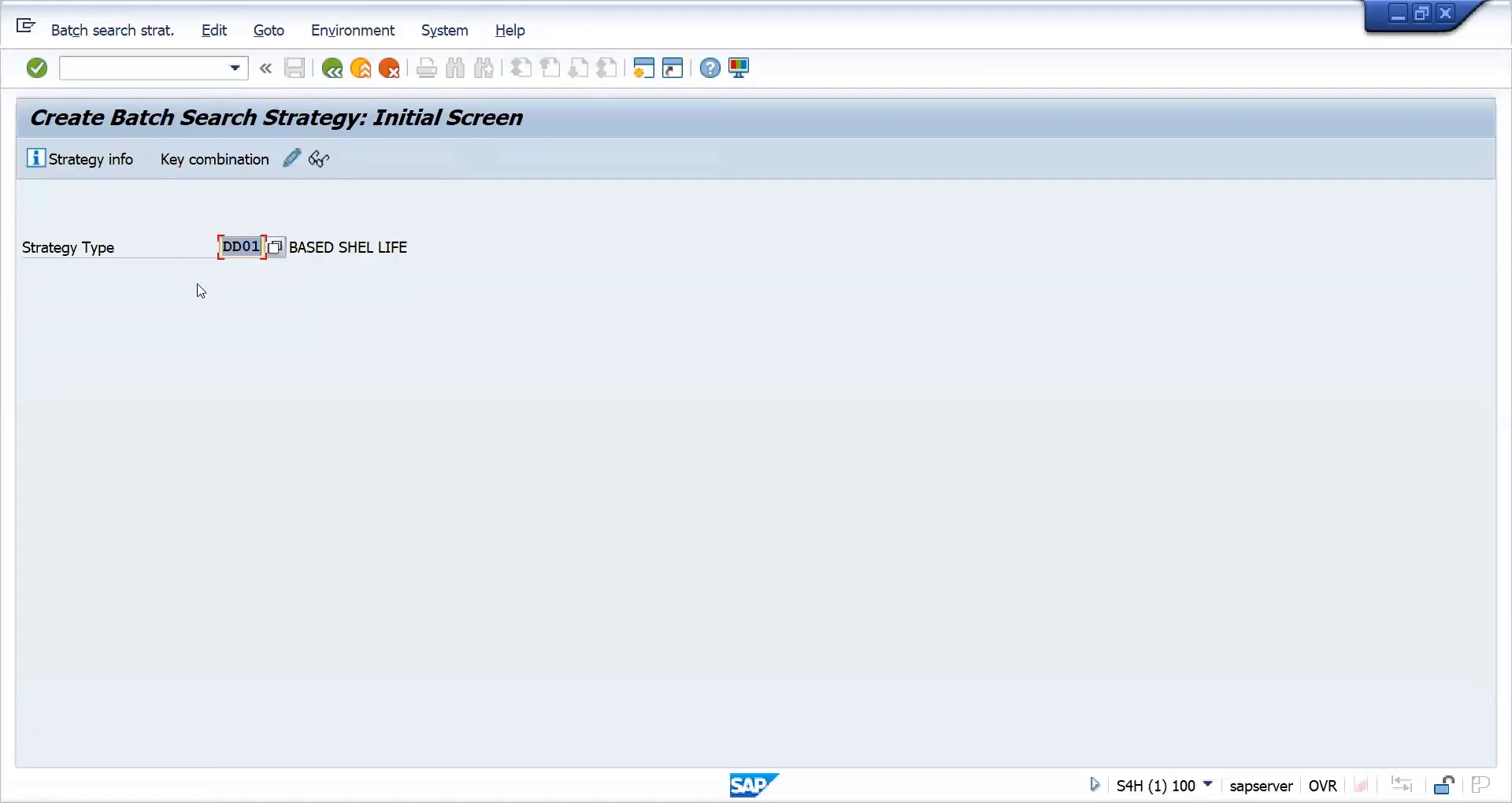
{"action": "key", "text": "Return"}
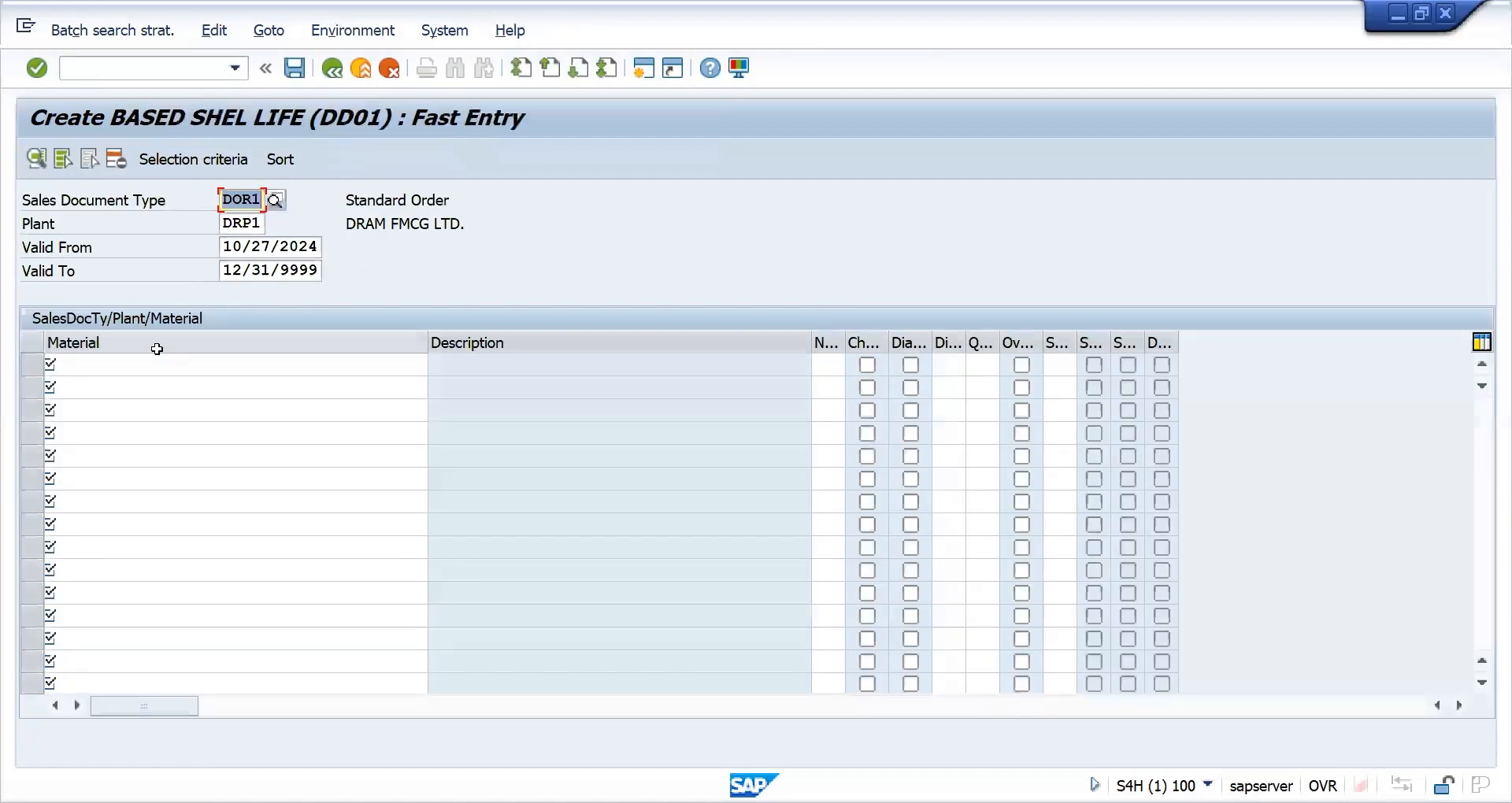
Enter material 25886 with 3 batch splits for sales document type DOR1 and plant DRP1.
{"action": "left_click", "coordinate": [138, 363]}
{"action": "key", "text": "Down"}
{"action": "key", "text": "Return"}
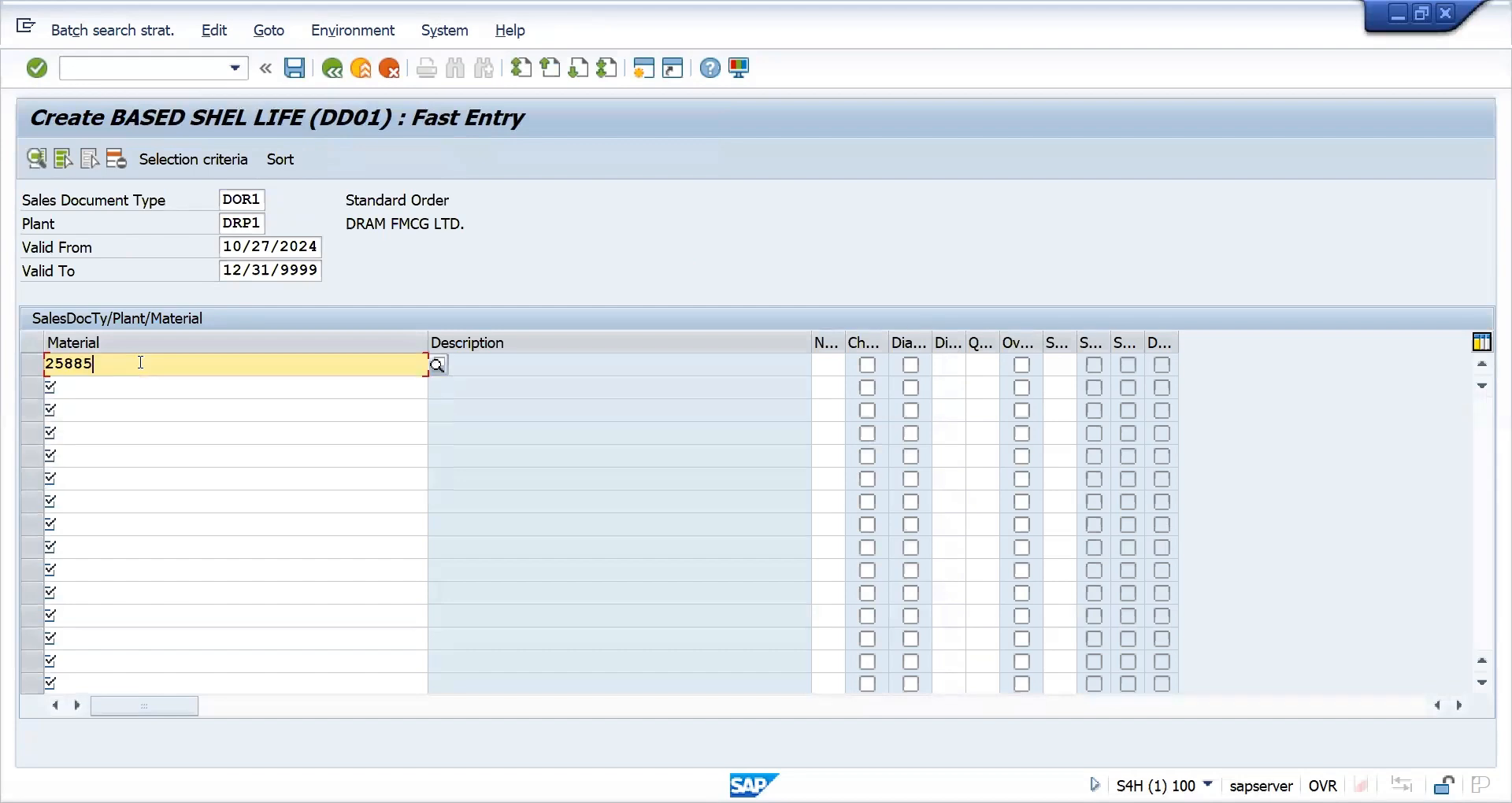
{"action": "key", "text": "BackSpace"}
{"action": "type", "text": "6"}
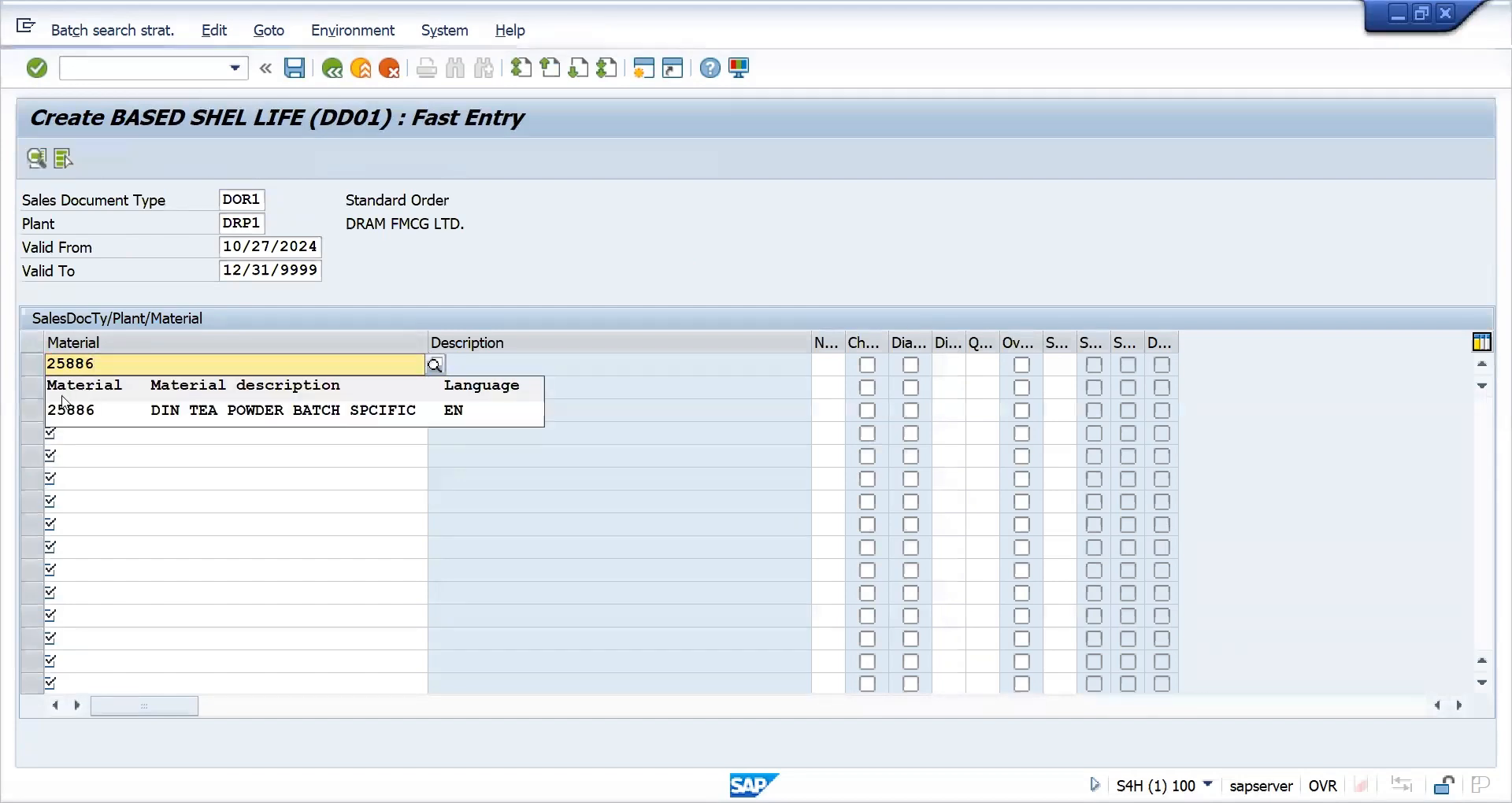
{"action": "left_click", "coordinate": [73, 411]}
{"action": "type", "text": "3"}
{"action": "key", "text": "Return"}
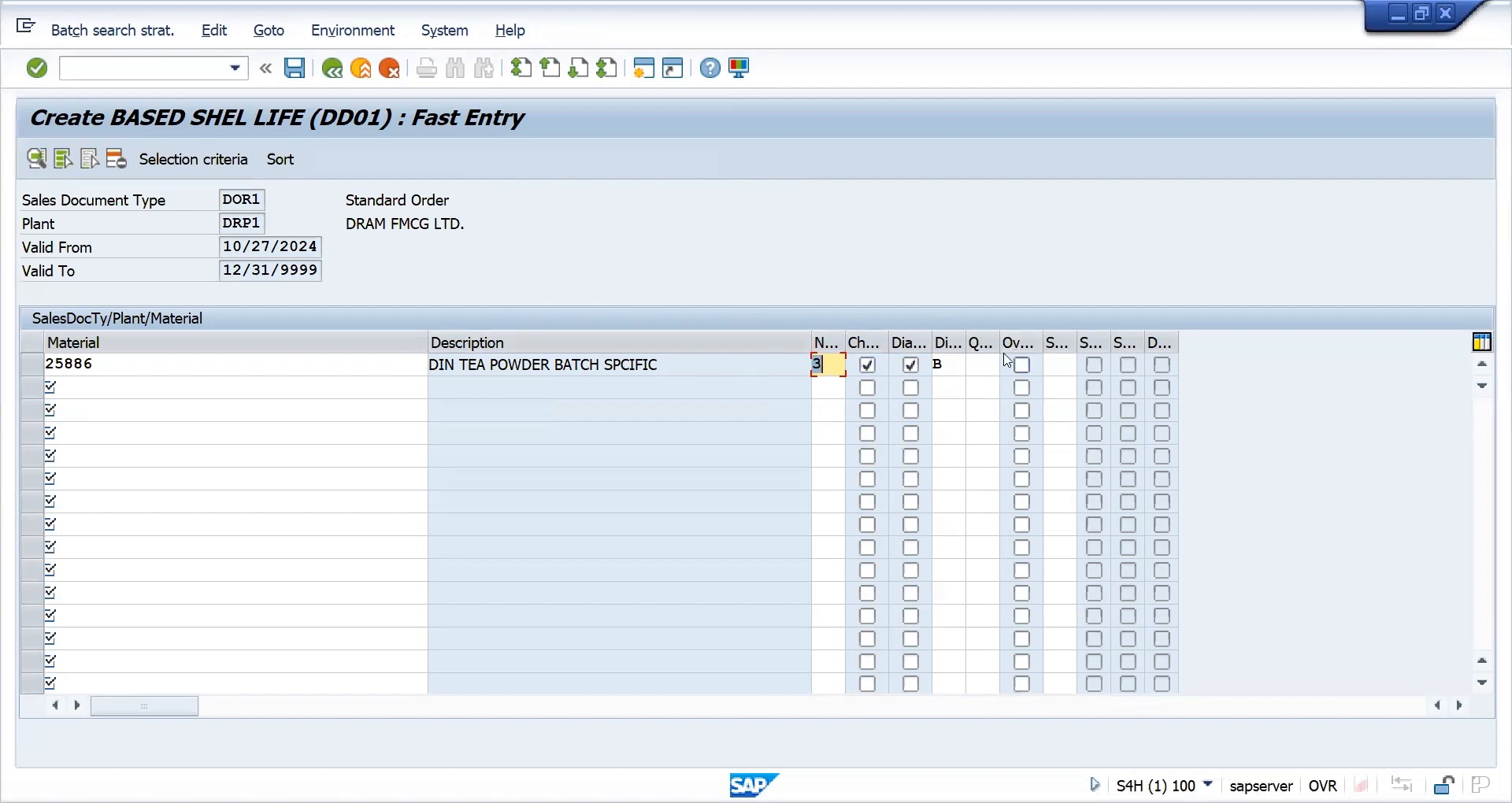
Check which selection types are available for material 25886 at the start of batch determination.
{"action": "left_click", "coordinate": [1068, 359]}
{"action": "left_click", "coordinate": [1084, 363]}
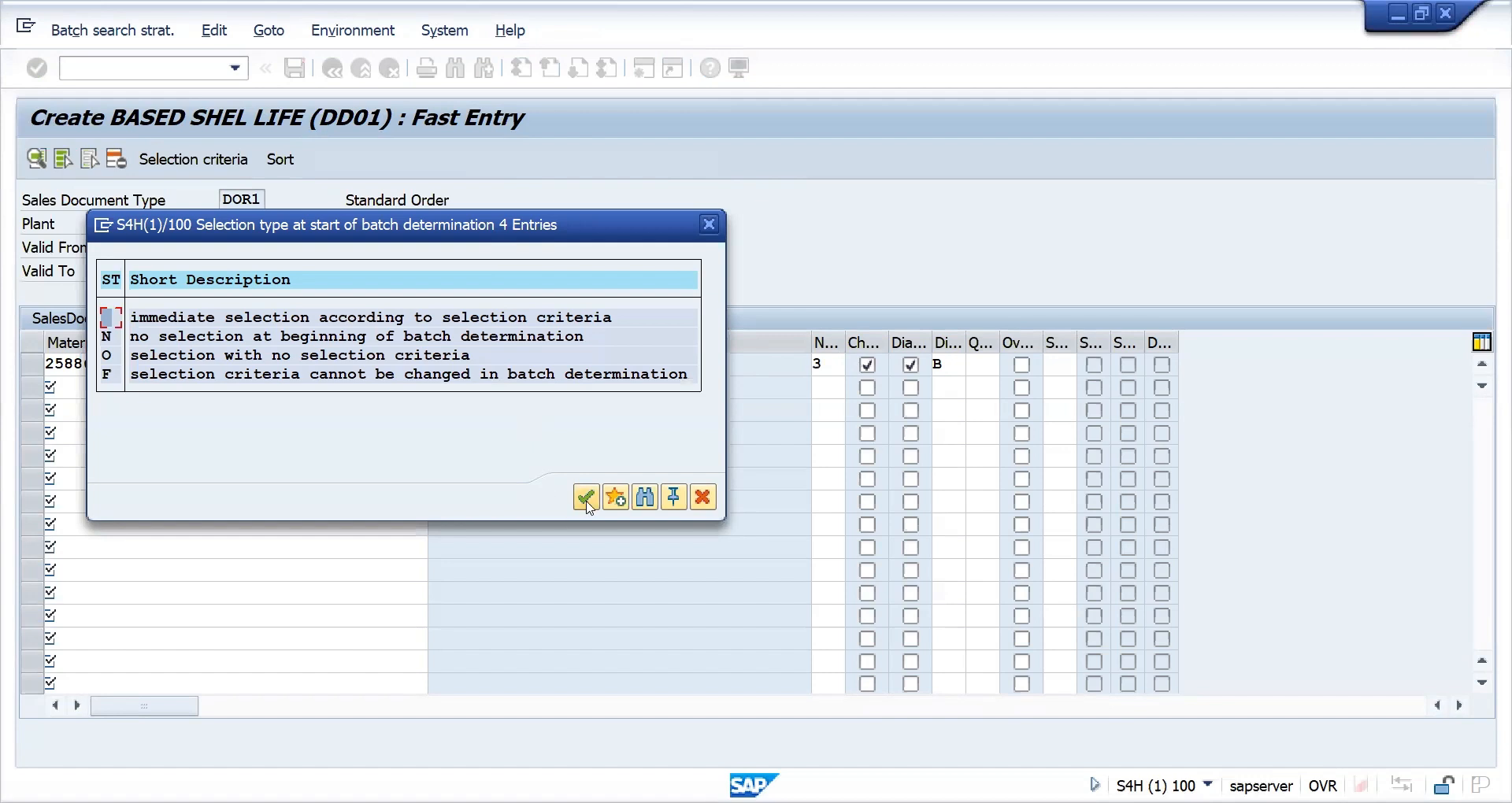
{"action": "key", "text": "Escape"}
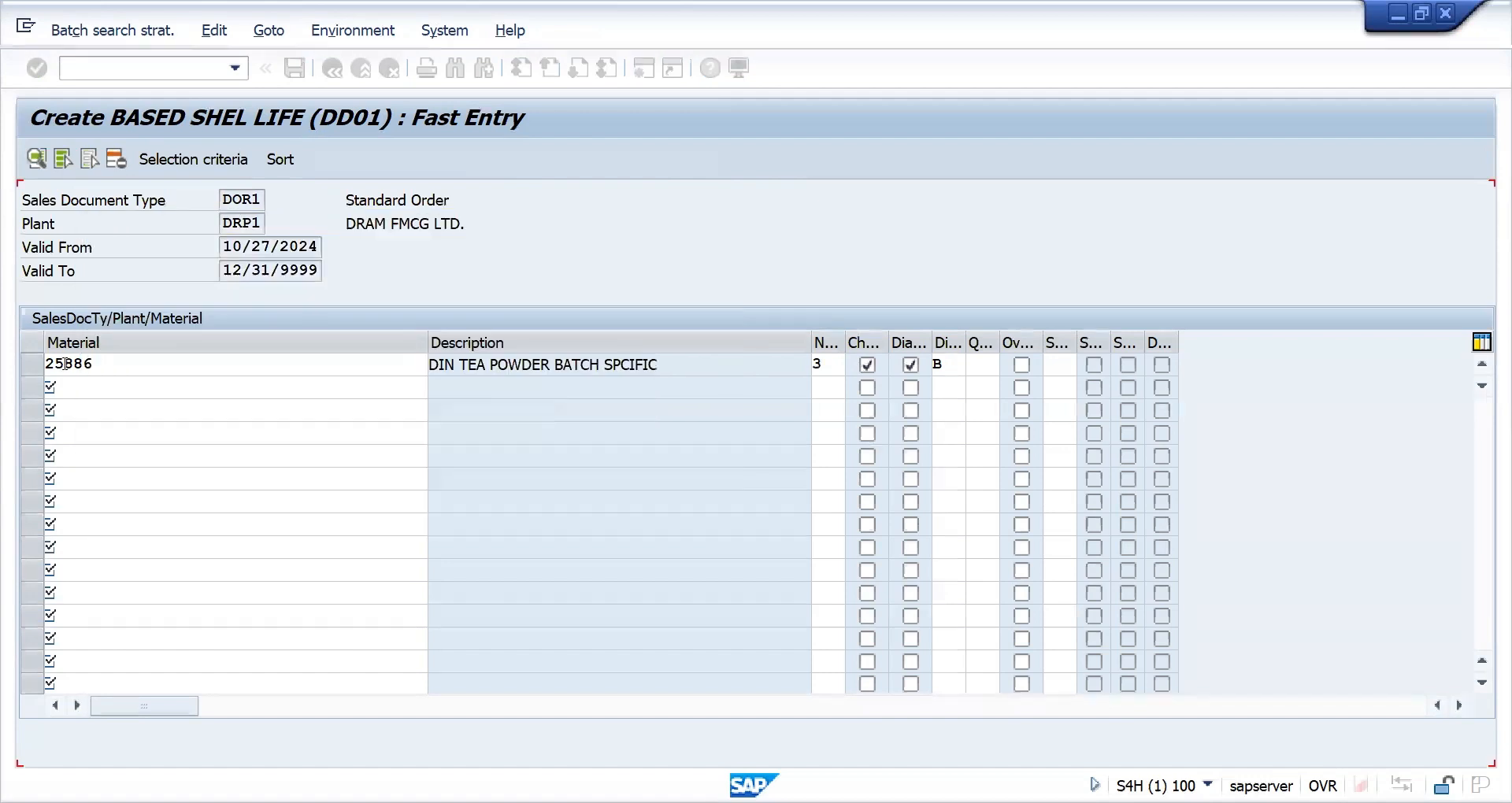
Review the sort rule and sort sequence of the search strategy record for material 25886.
{"action": "left_click", "coordinate": [33, 366]}
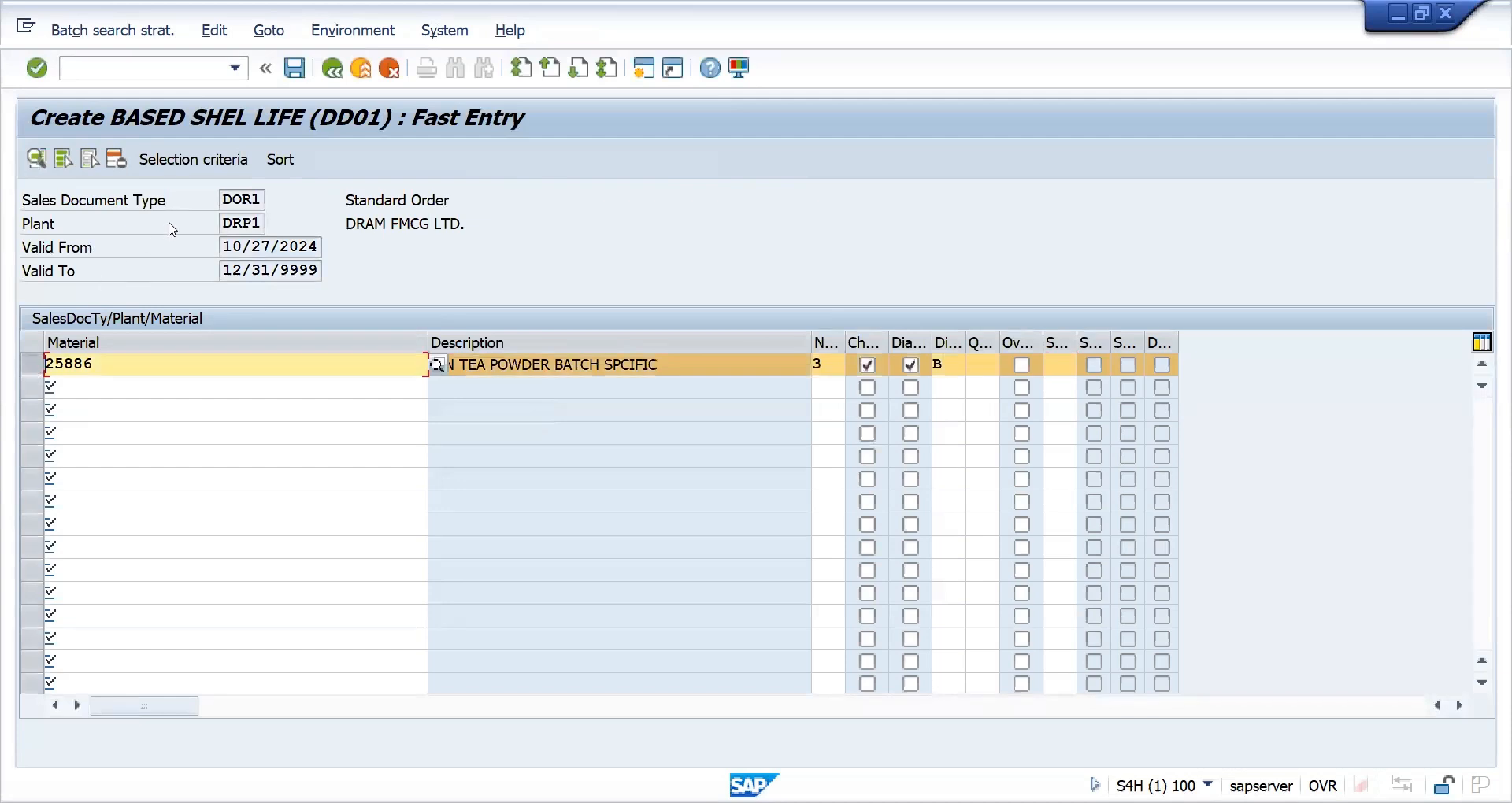
{"action": "left_click", "coordinate": [280, 159]}
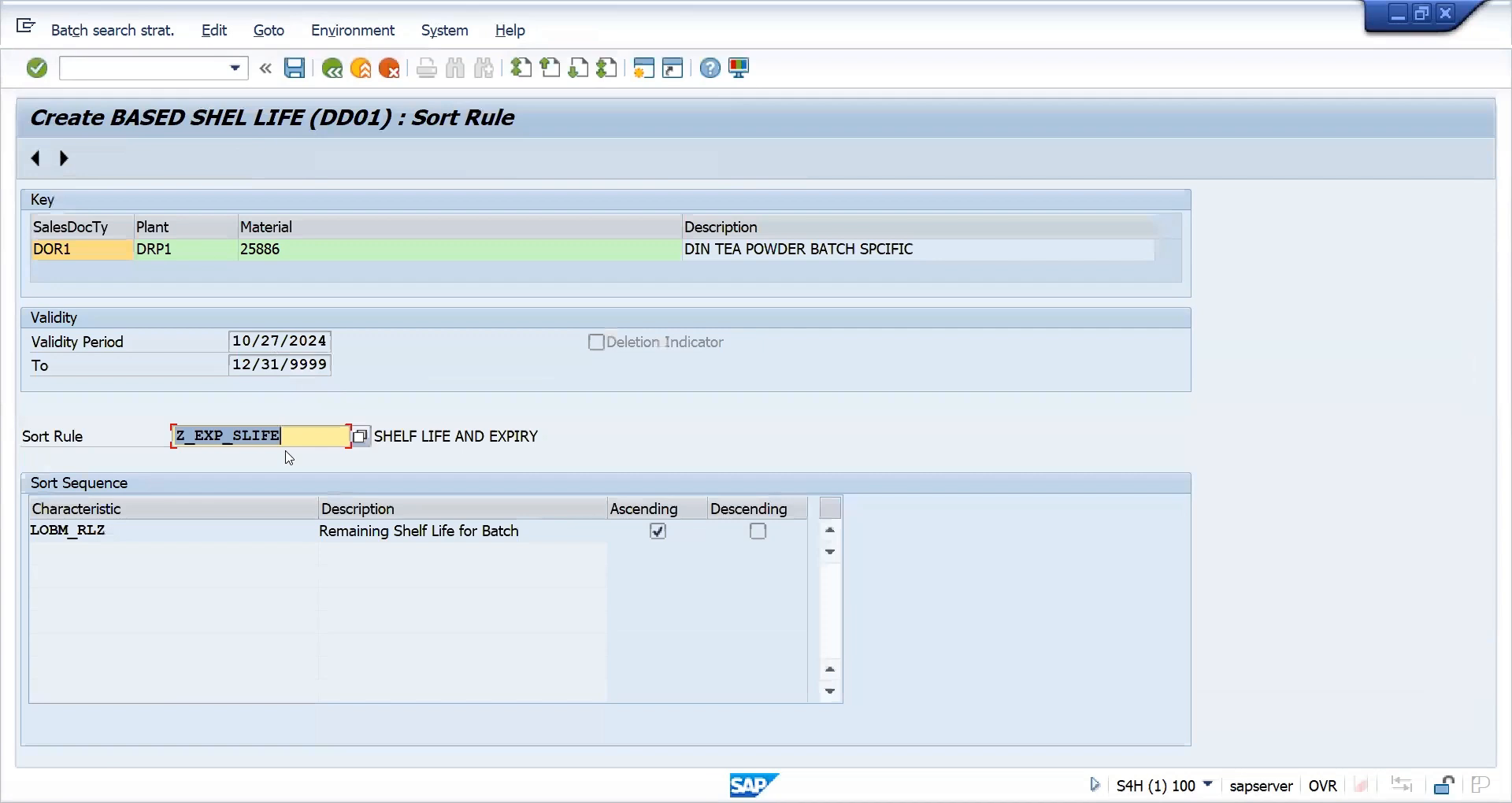
{"action": "key", "text": "F3"}
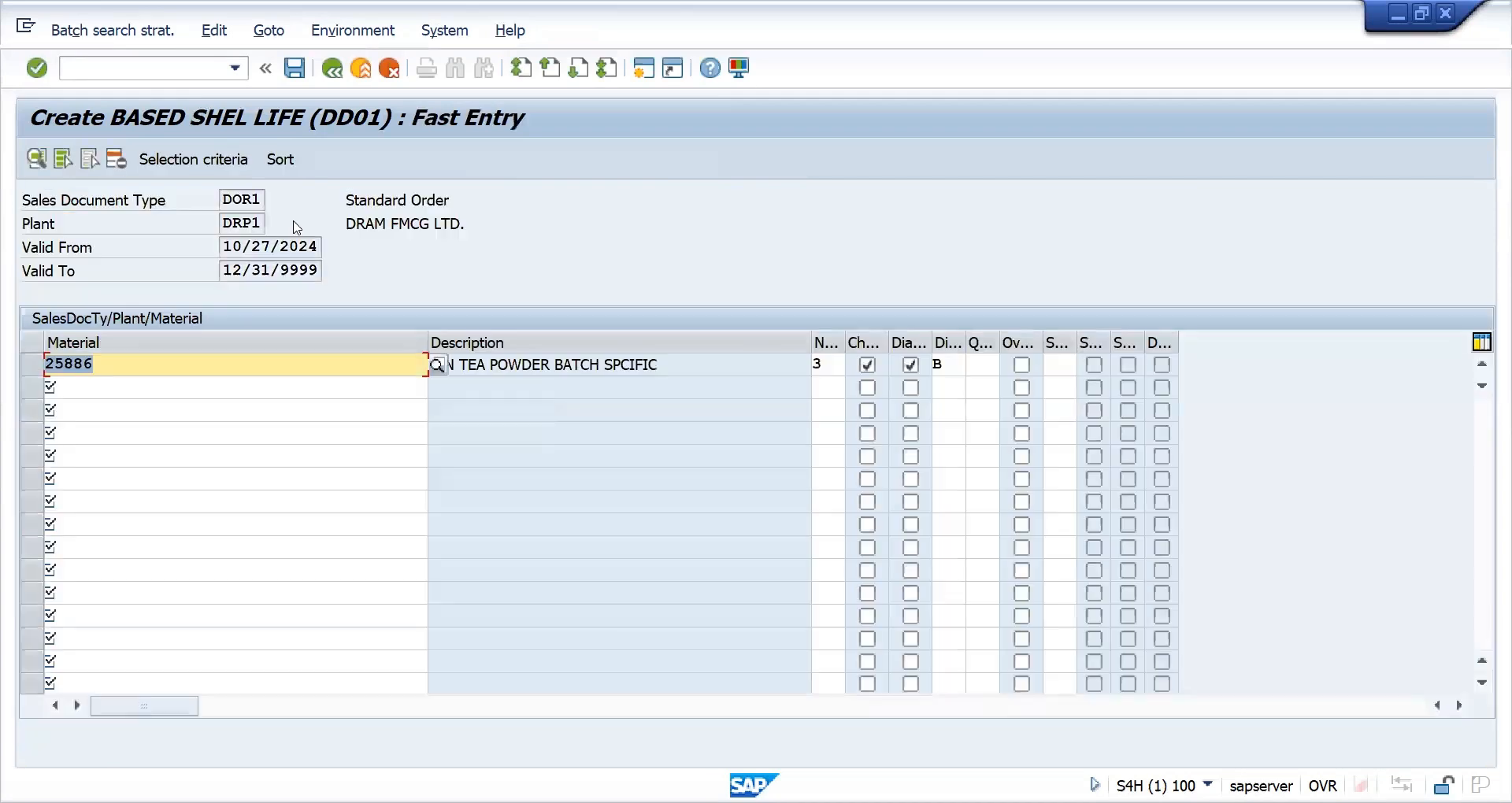
Open the selection criteria for material 25886, leave the classification and save the search strategy record.
{"action": "left_click", "coordinate": [193, 158]}
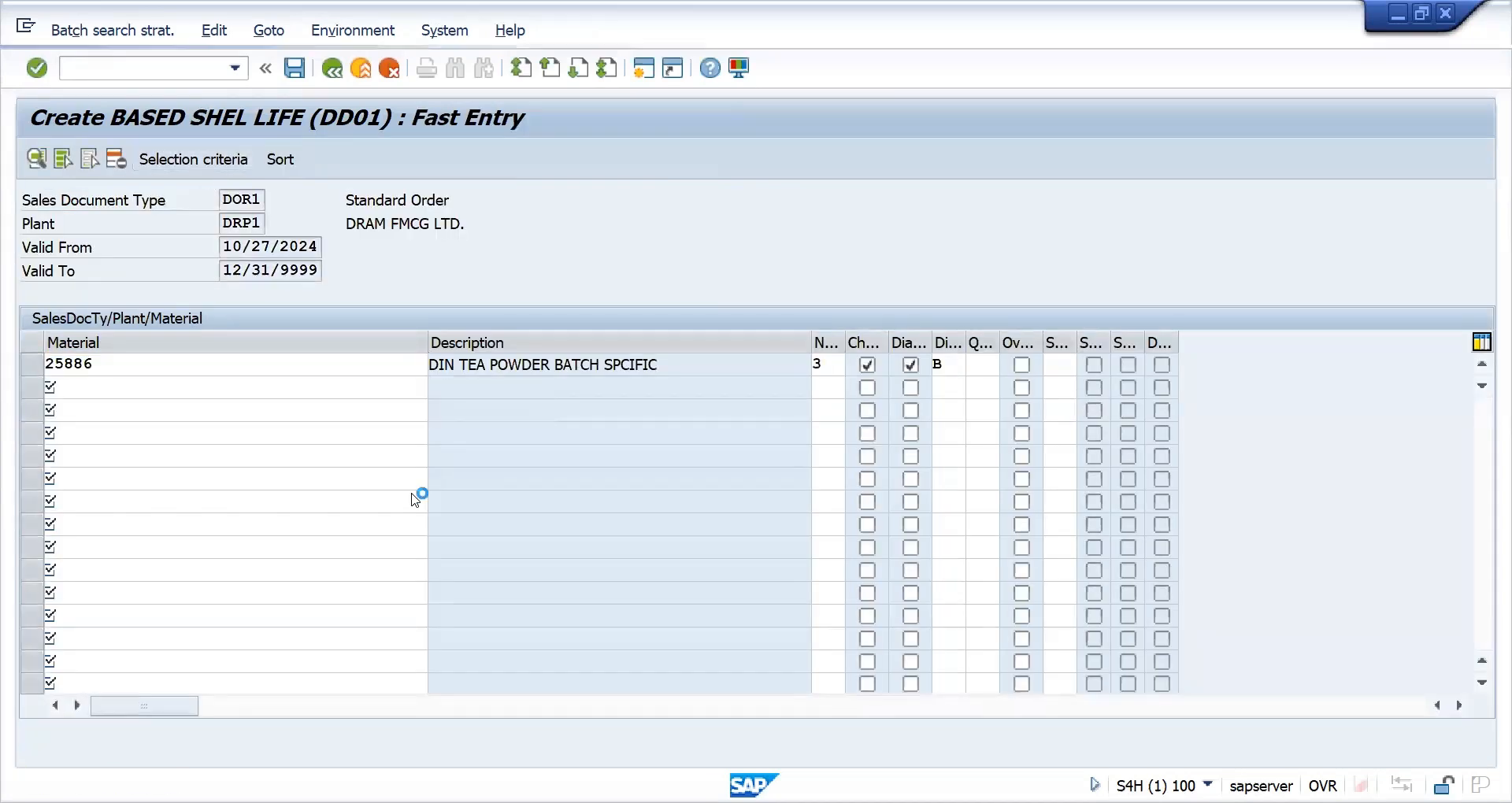
{"action": "left_click", "coordinate": [369, 498]}
{"action": "key", "text": "F3"}
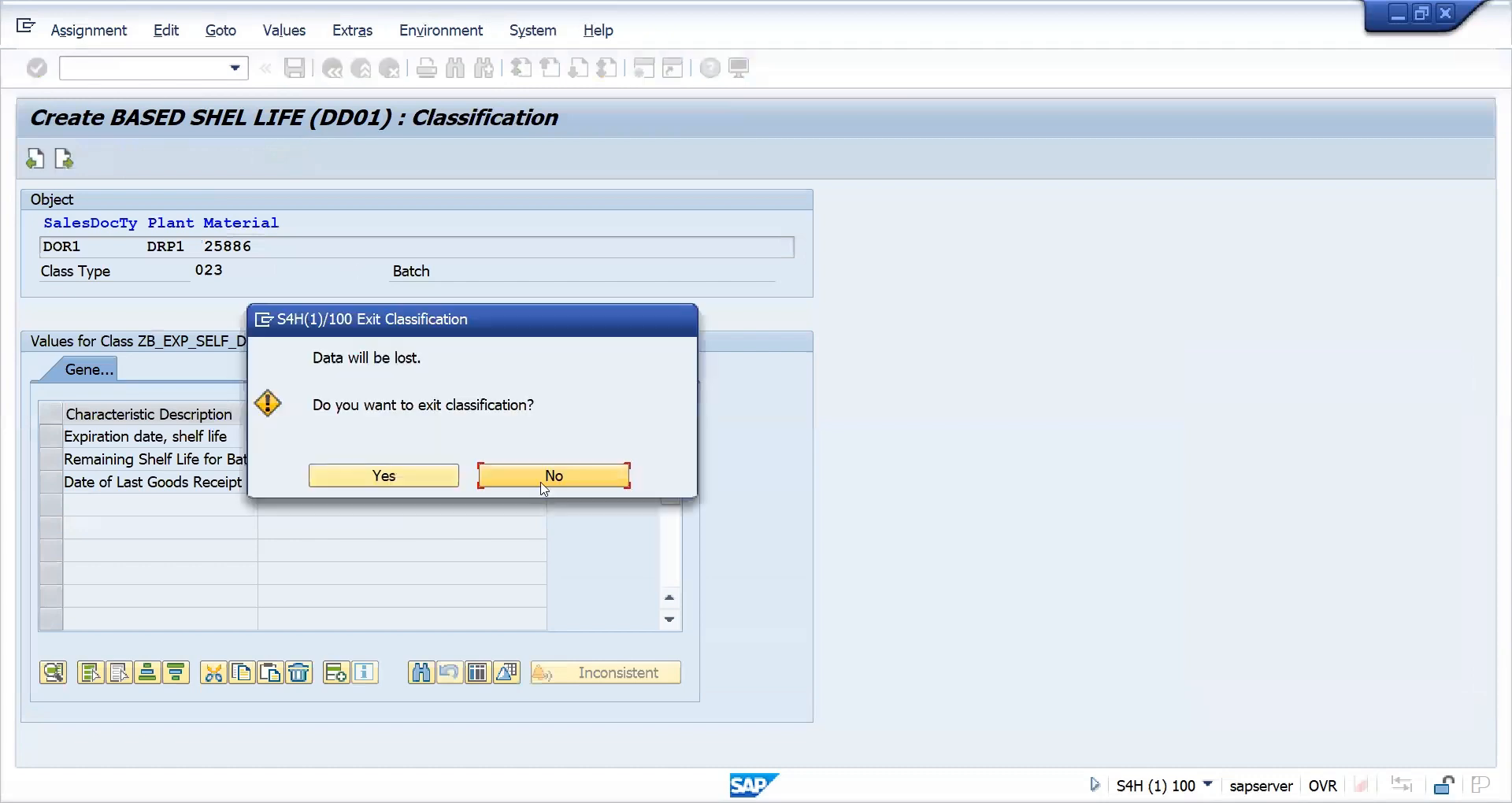
{"action": "left_click", "coordinate": [544, 488]}
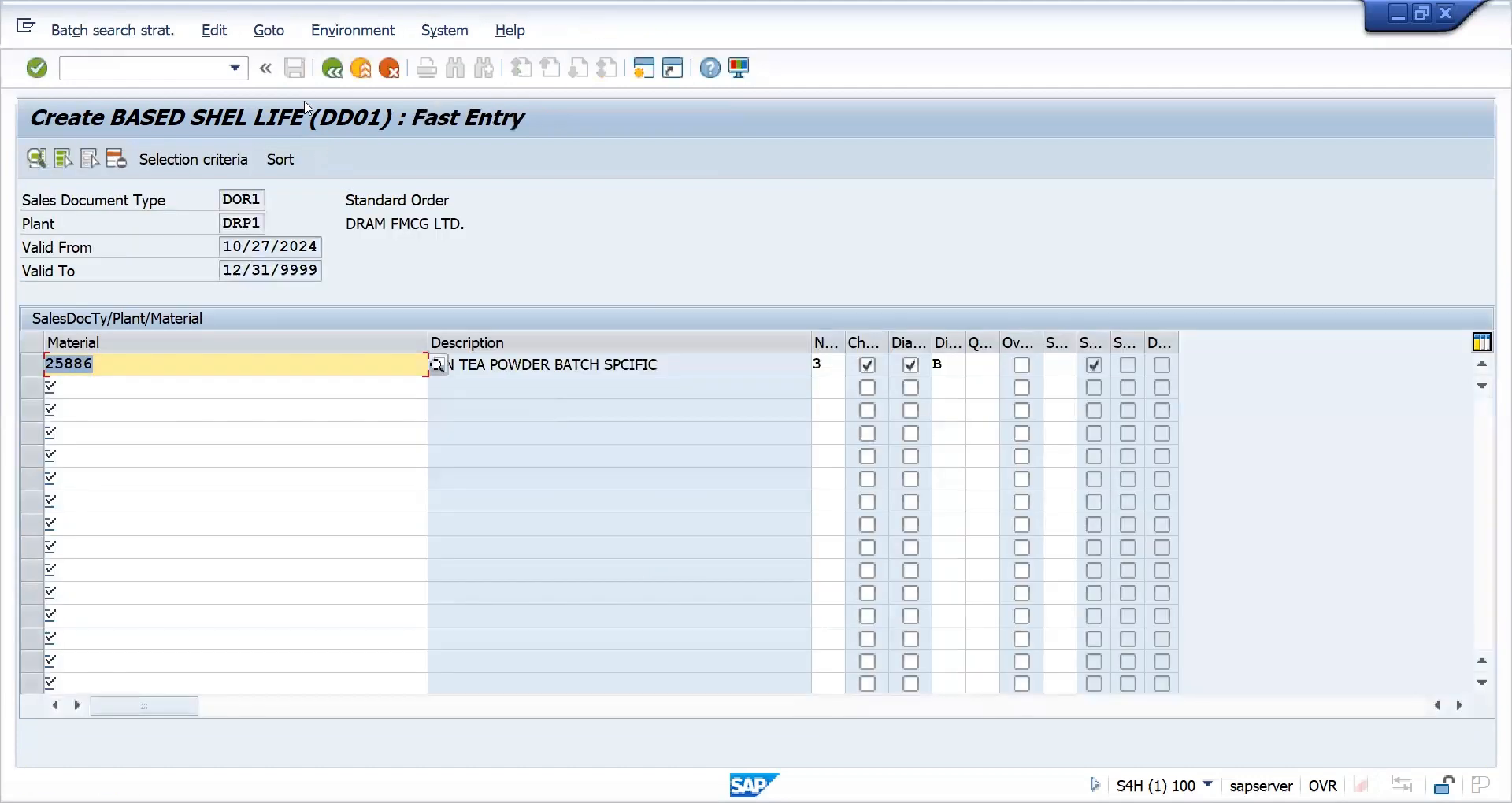
{"action": "left_click", "coordinate": [294, 72]}
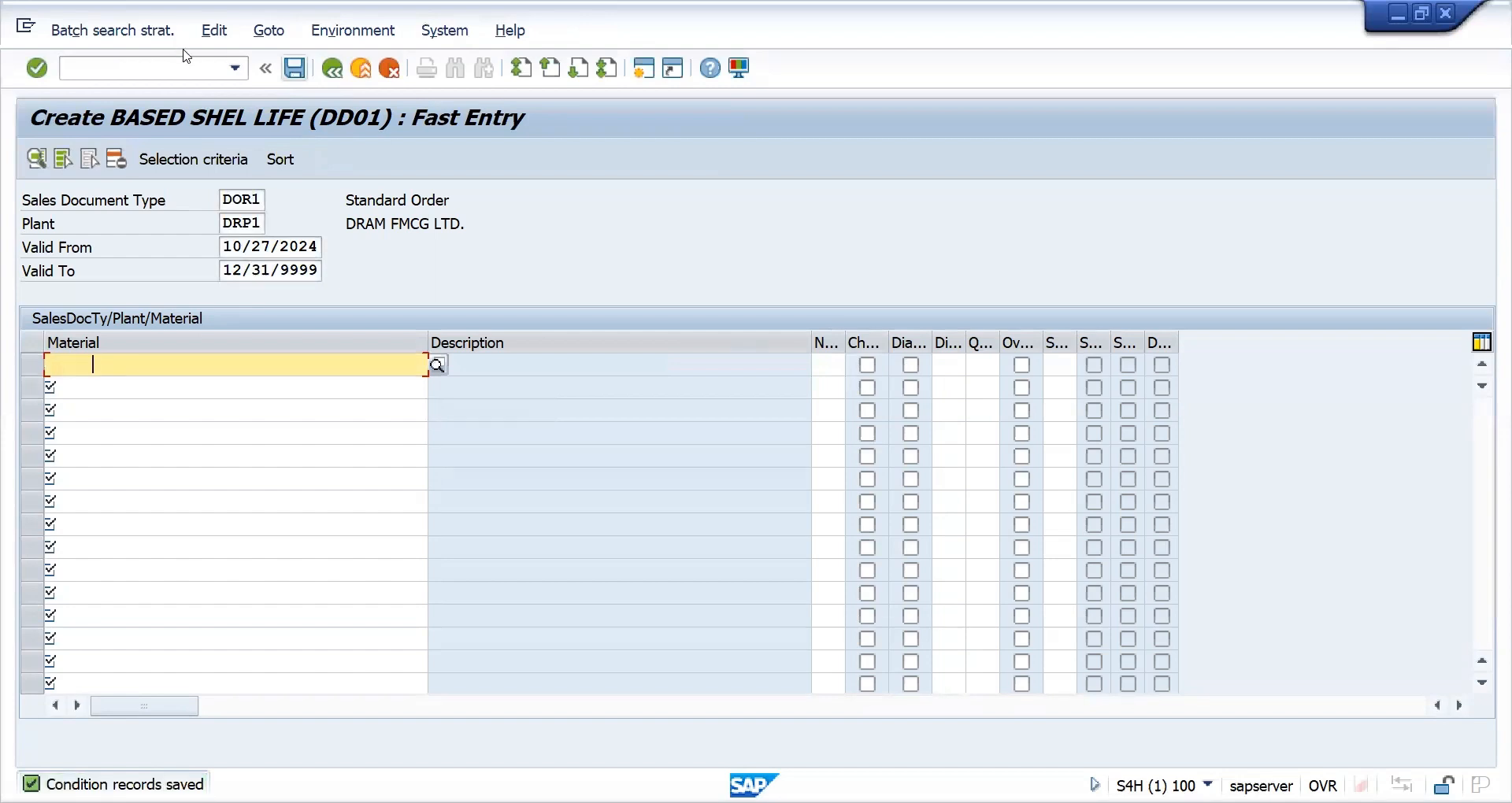
Start transaction MBC1 and open fast entry for batch search strategy type ME02.
{"action": "left_click", "coordinate": [211, 69]}
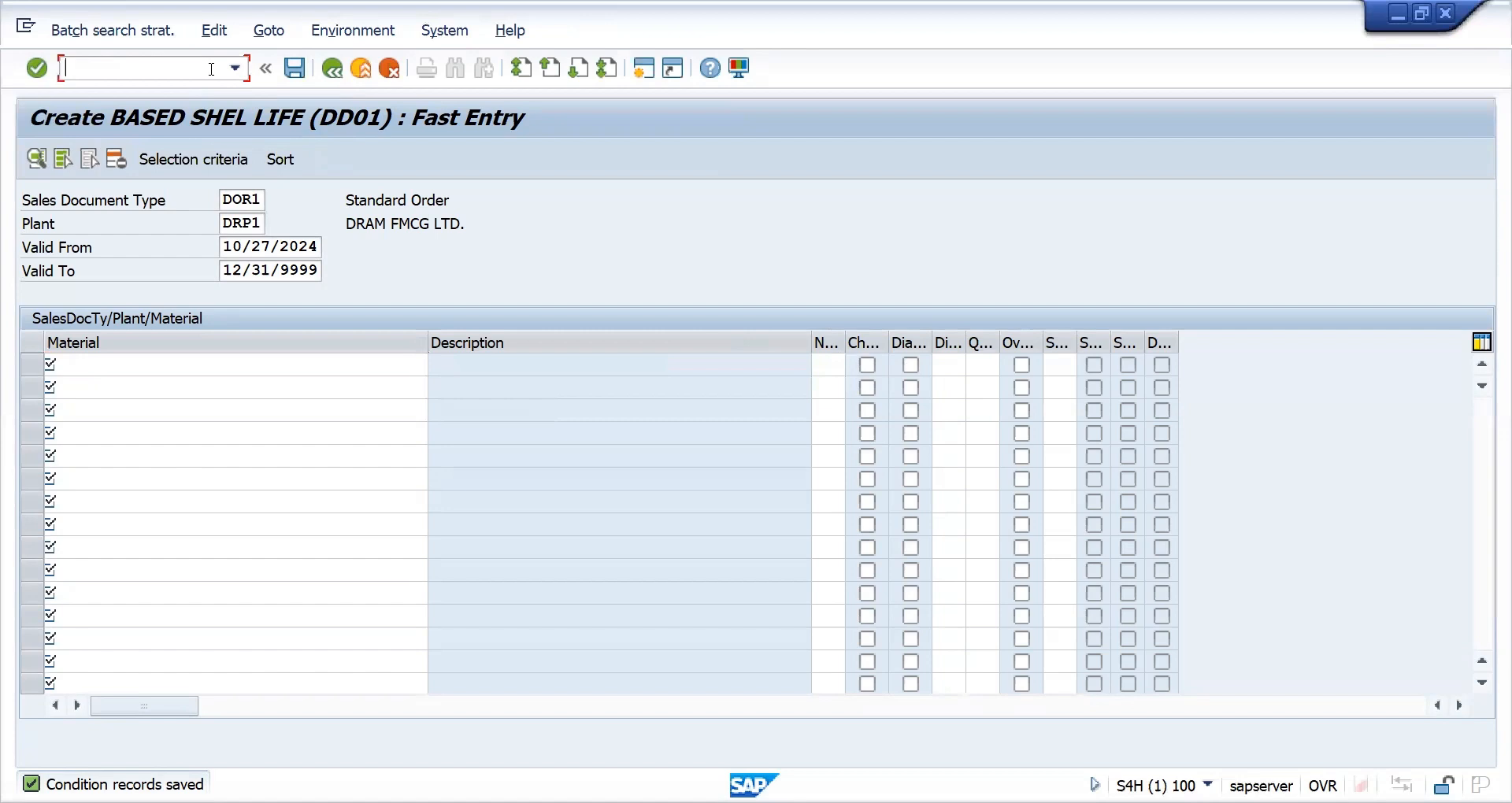
{"action": "left_click", "coordinate": [235, 69]}
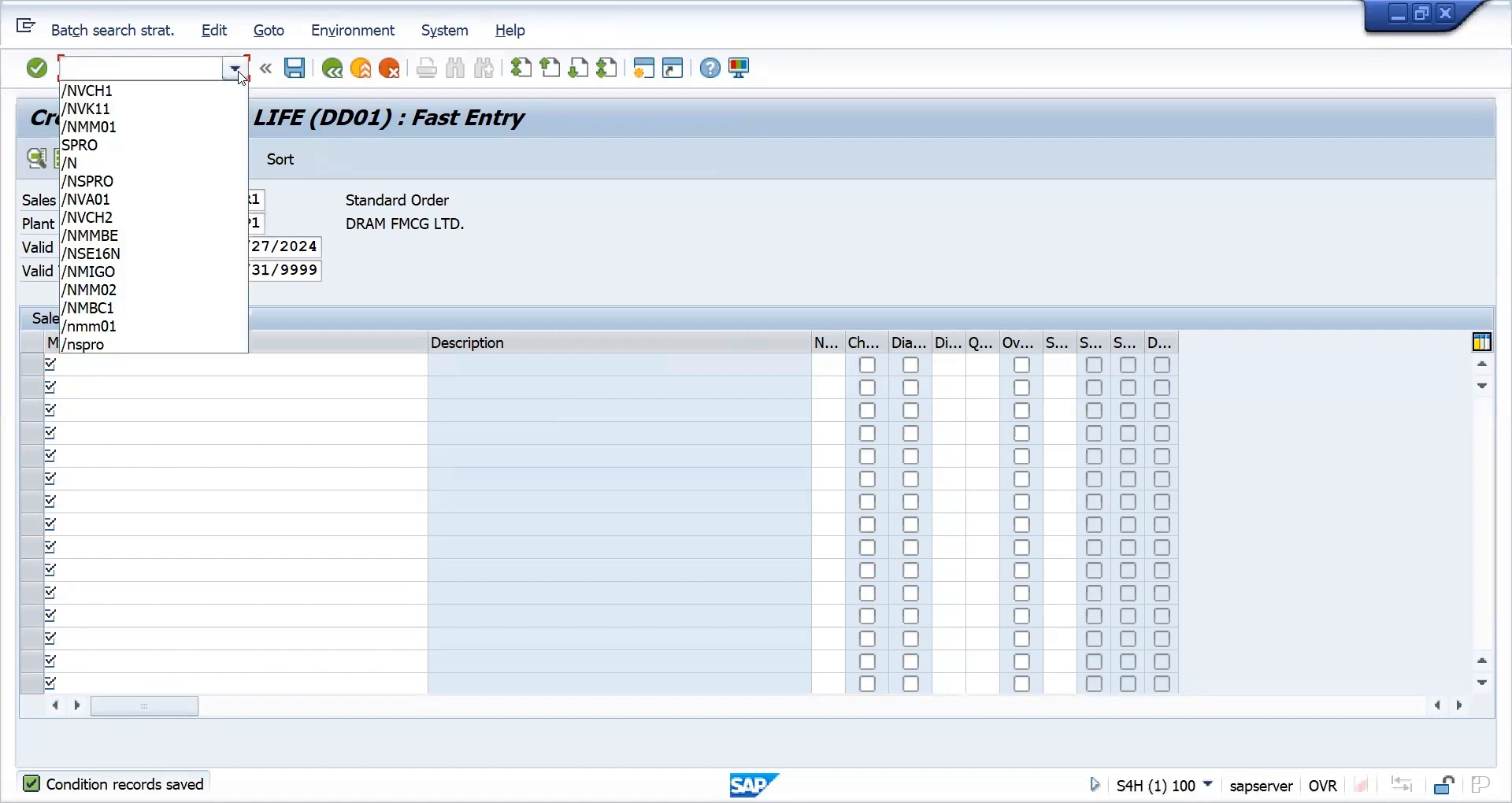
{"action": "left_click", "coordinate": [192, 307]}
{"action": "key", "text": "Return"}
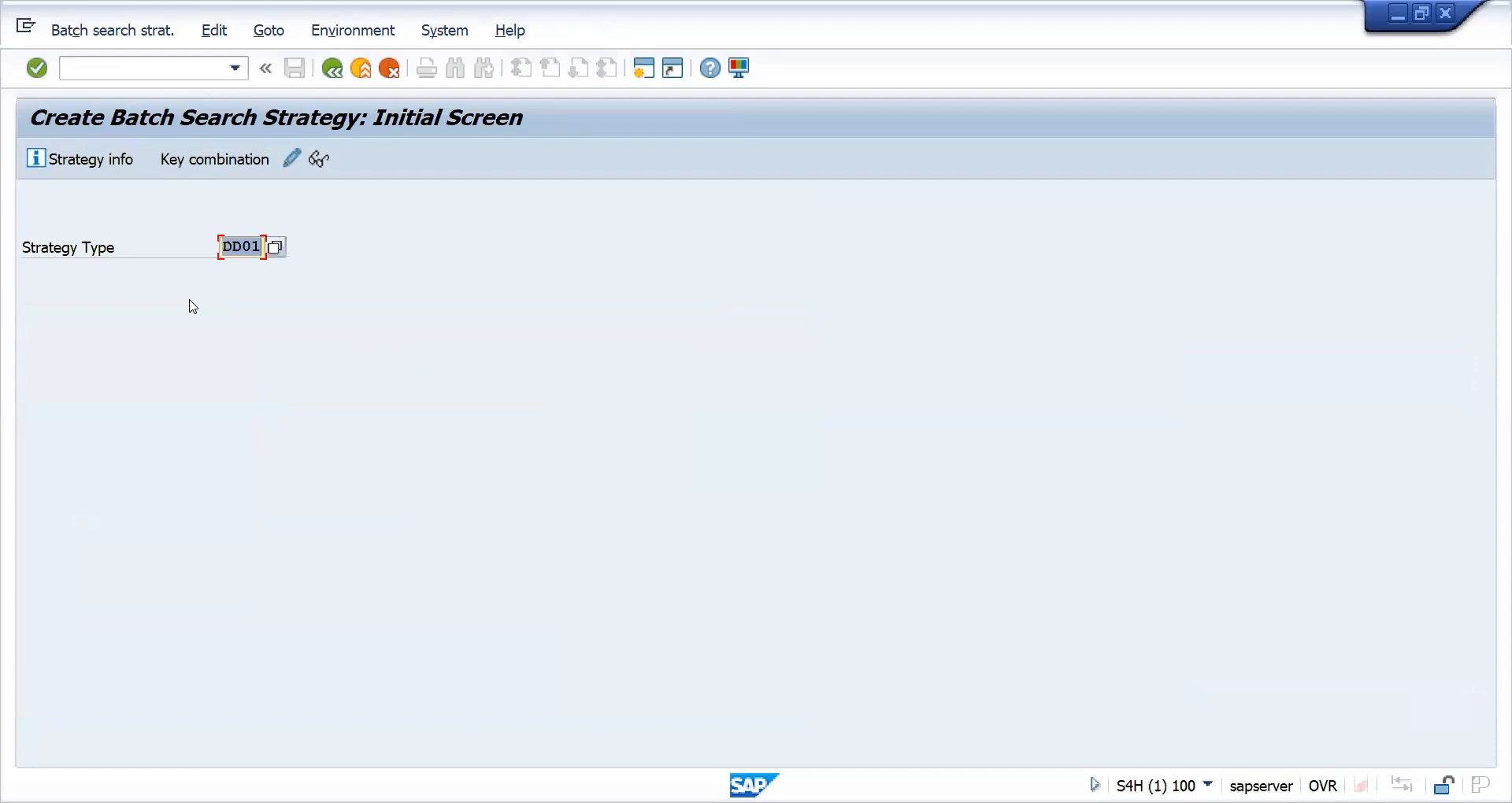
{"action": "key", "text": "BackSpace"}
{"action": "key", "text": "Down"}
{"action": "key", "text": "Down"}
{"action": "key", "text": "Return"}
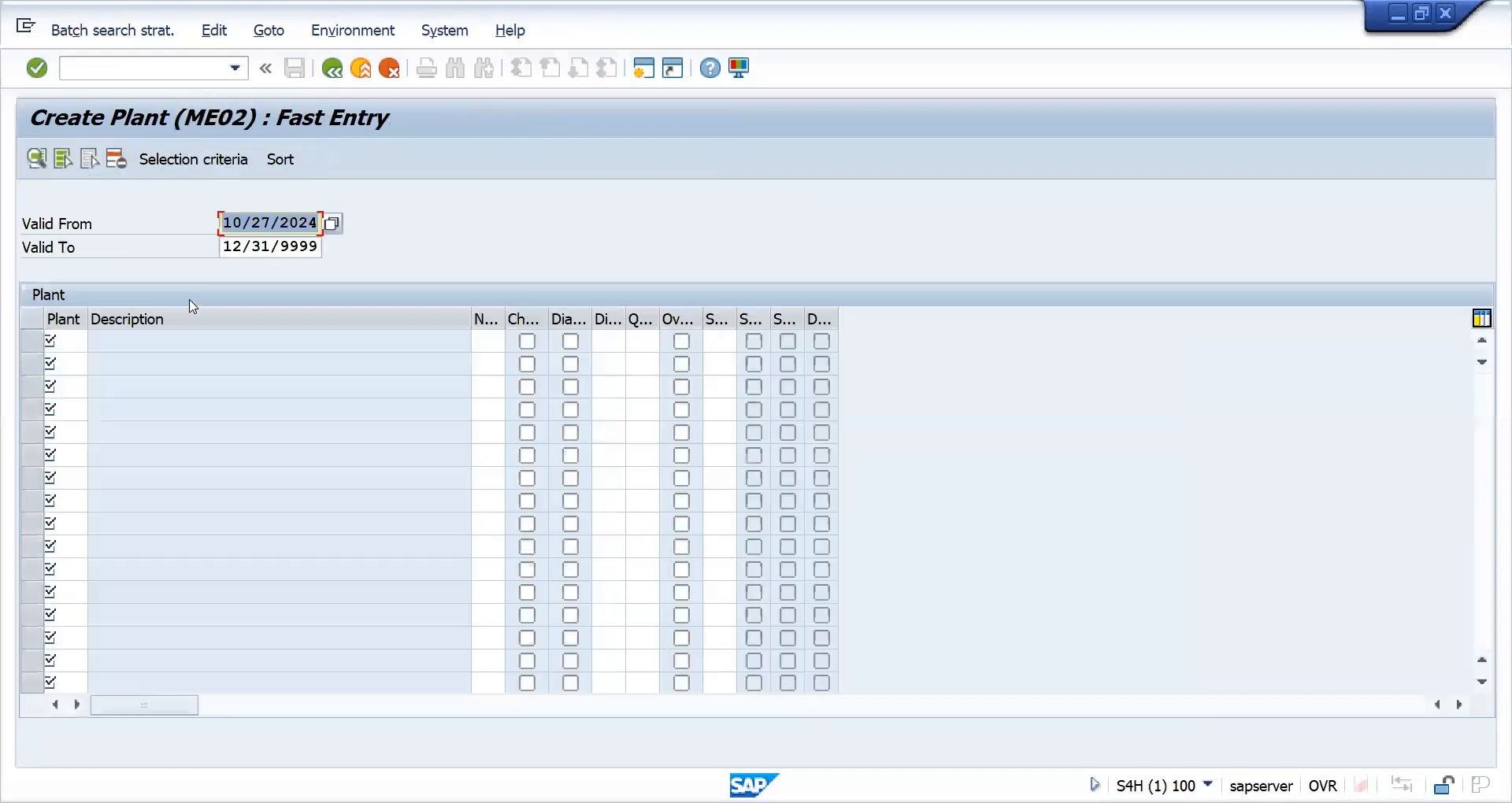
Enter plant DRP1 in the first row of the ME02 search strategy.
{"action": "left_click", "coordinate": [57, 346]}
{"action": "key", "text": "Down"}
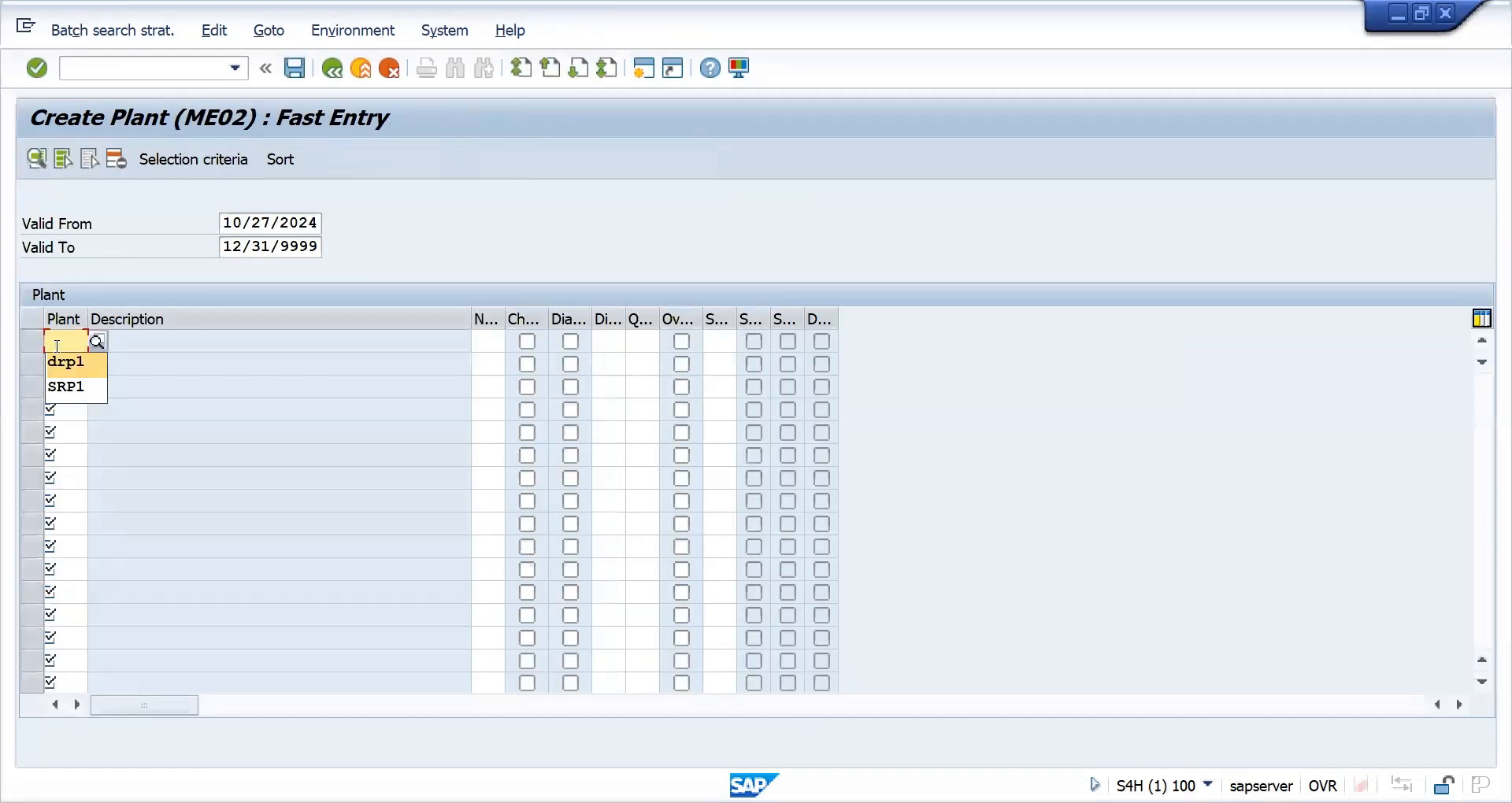
{"action": "key", "text": "Return"}
{"action": "key", "text": "Return"}
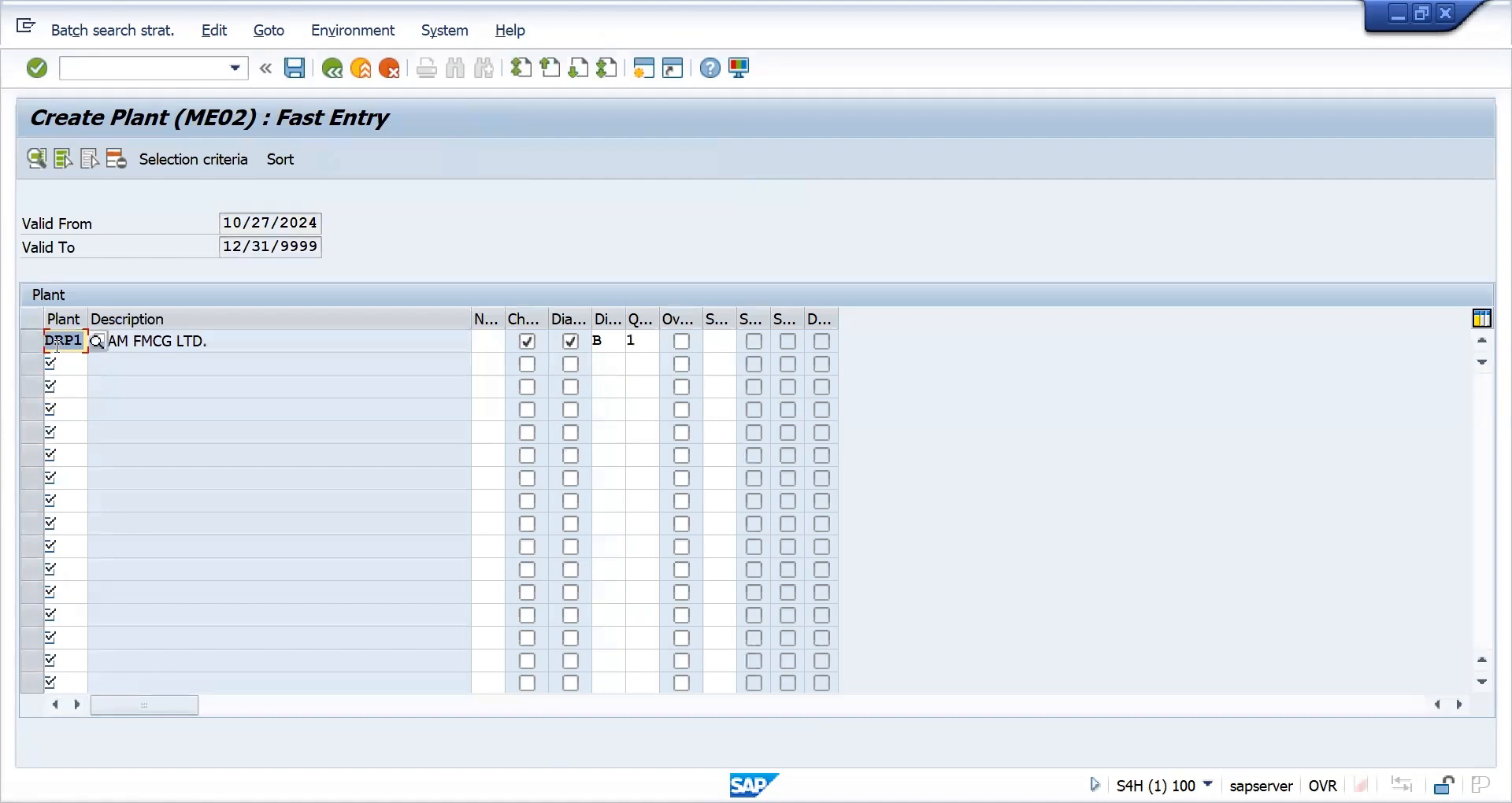
Assign class ZB_TEST as the selection criteria for plant DRP1 and return to fast entry.
{"action": "left_click", "coordinate": [181, 158]}
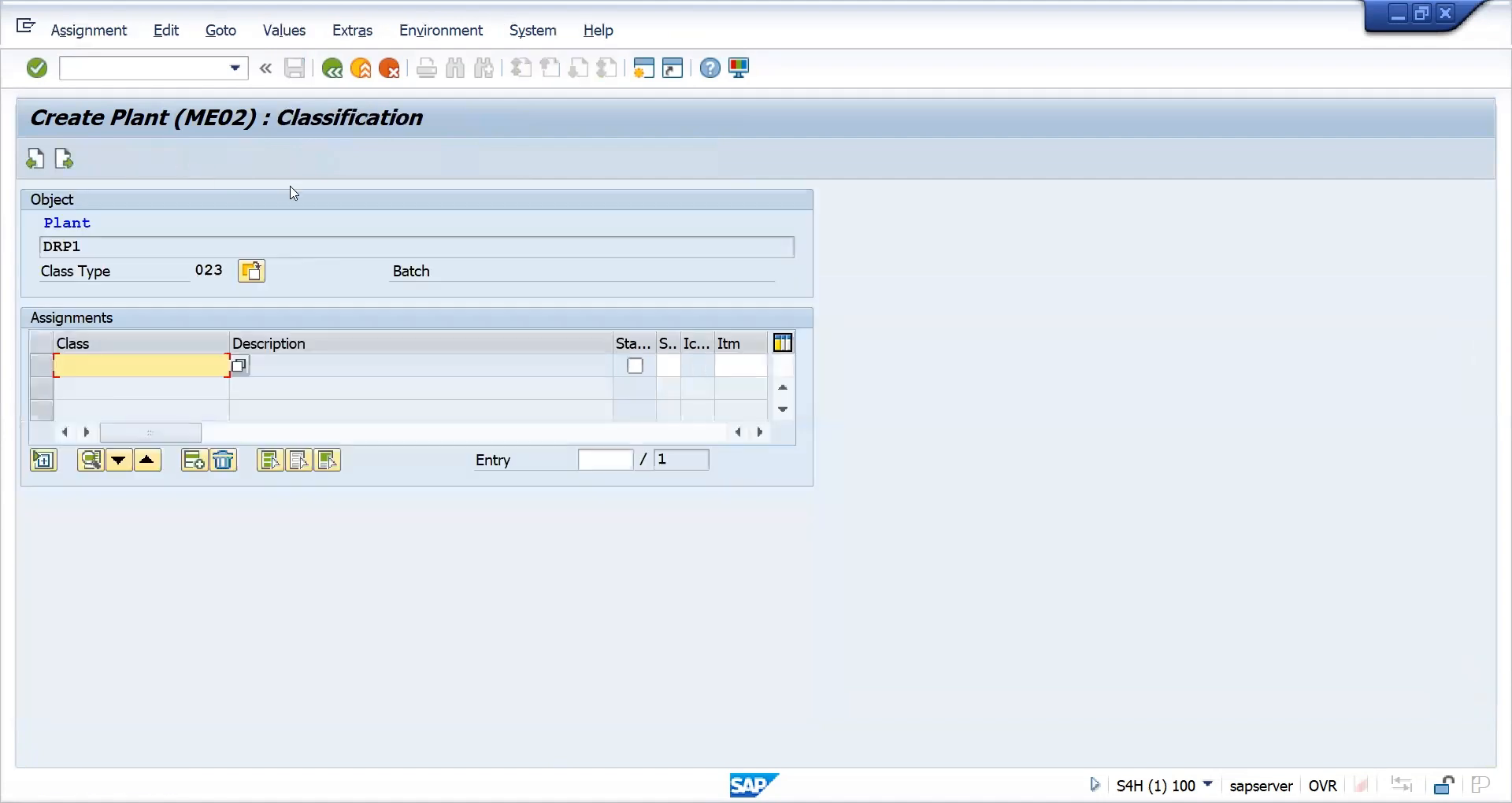
{"action": "left_click", "coordinate": [240, 367]}
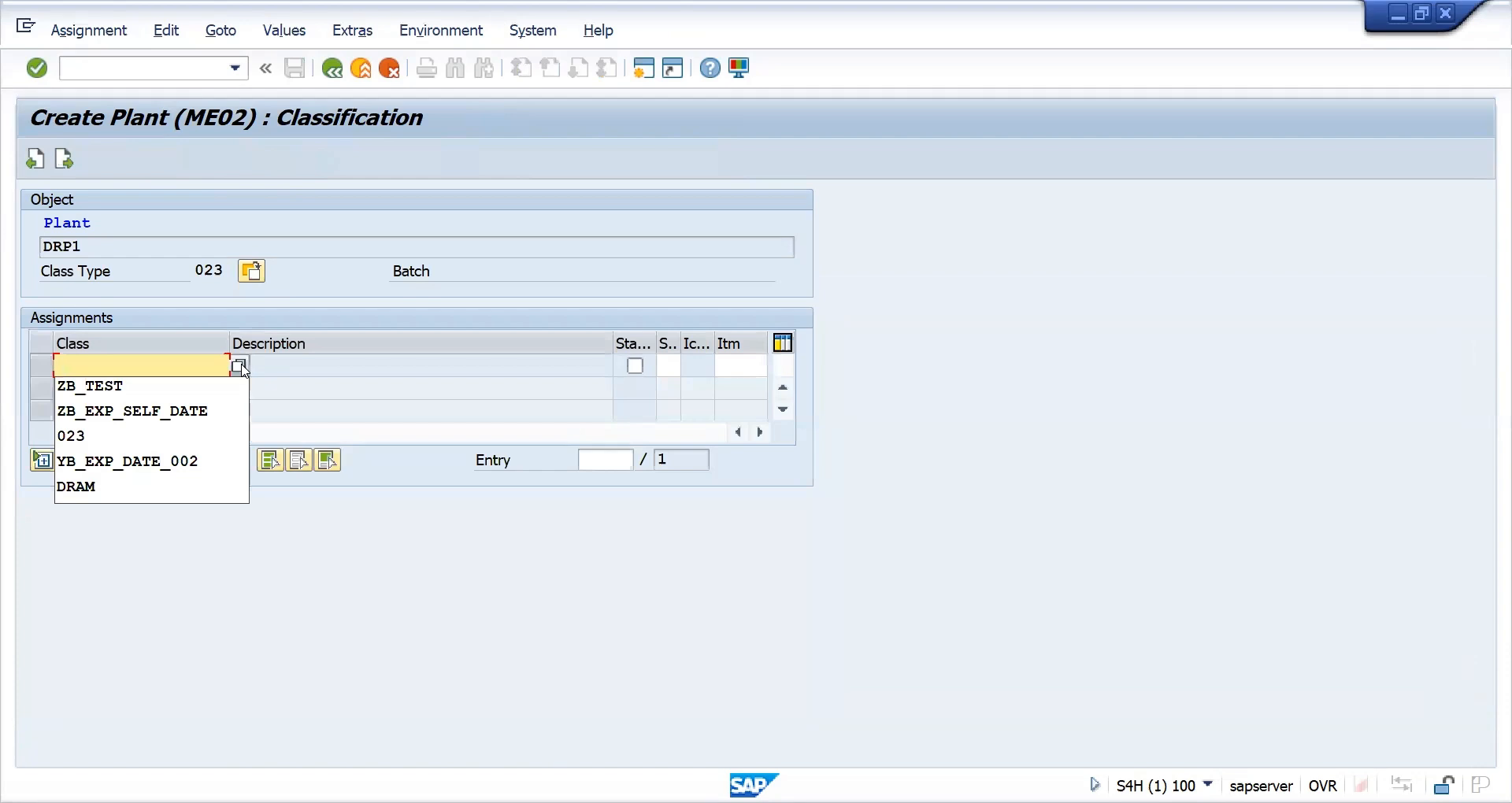
{"action": "left_click", "coordinate": [209, 387]}
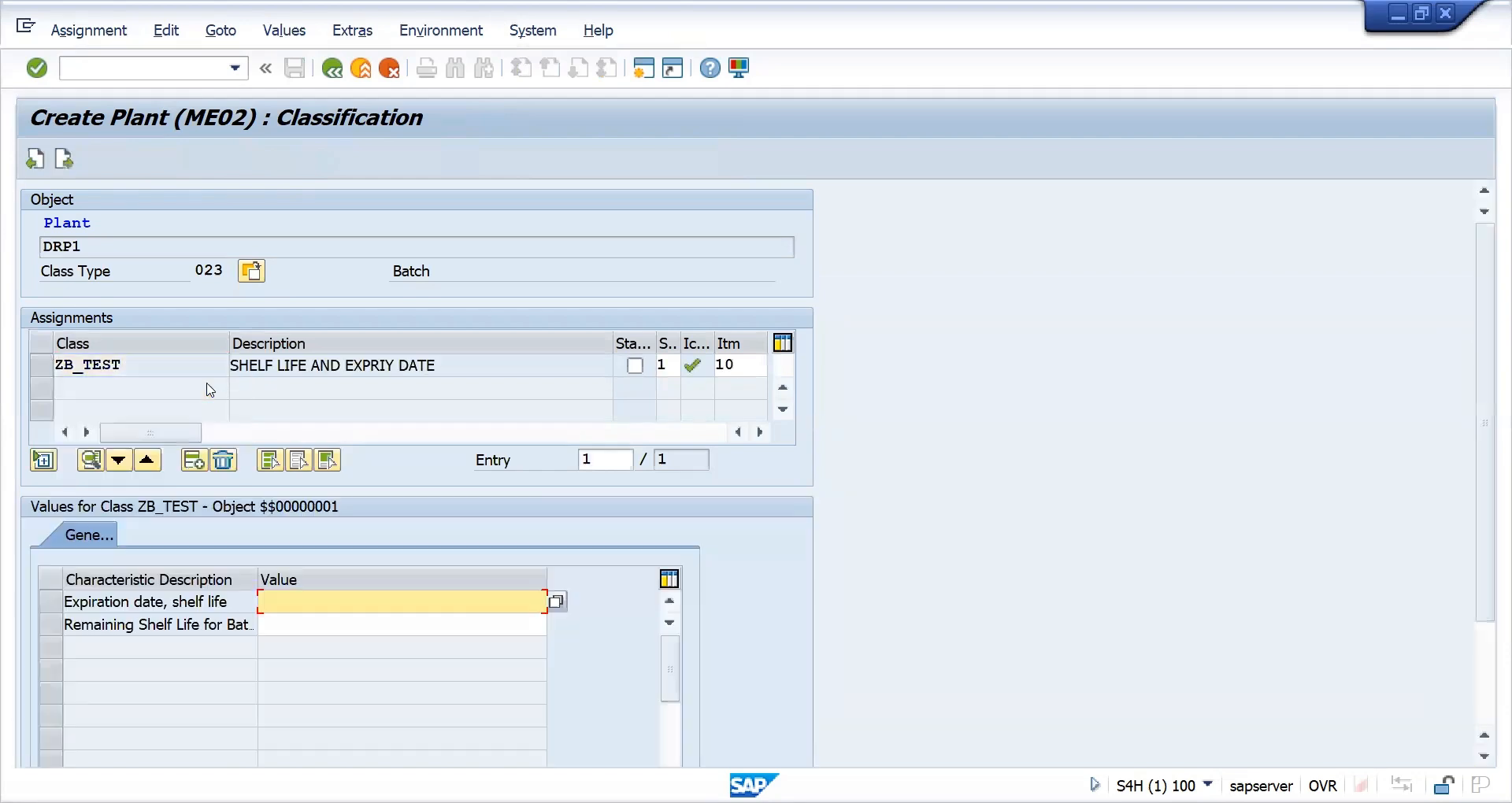
{"action": "left_click", "coordinate": [63, 160]}
Assign sort rule ZB_TEST_SORT to plant DRP1 and save the search strategy record.
{"action": "left_click", "coordinate": [291, 160]}
{"action": "left_click", "coordinate": [269, 438]}
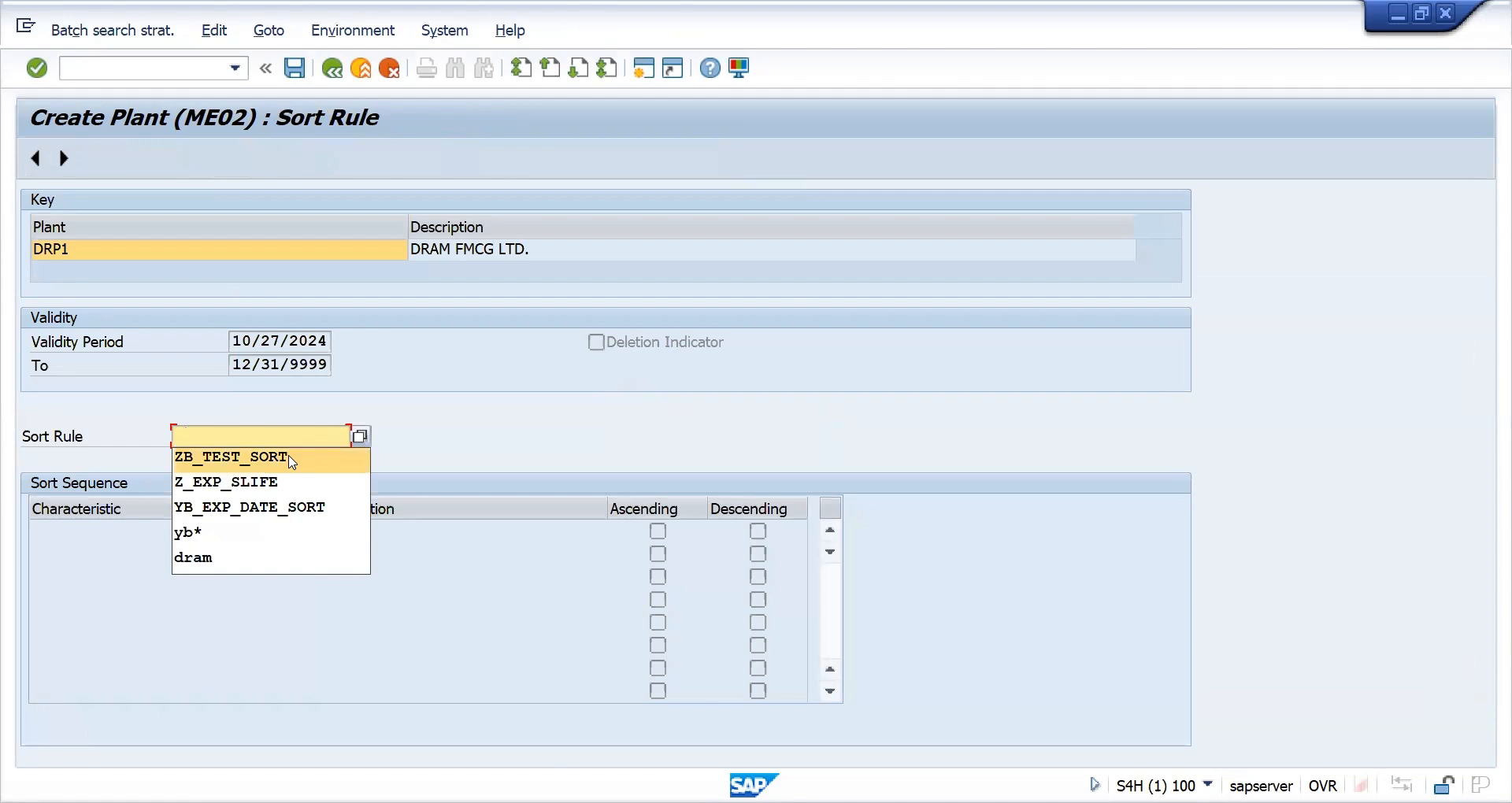
{"action": "left_click", "coordinate": [292, 456]}
{"action": "key", "text": "Return"}
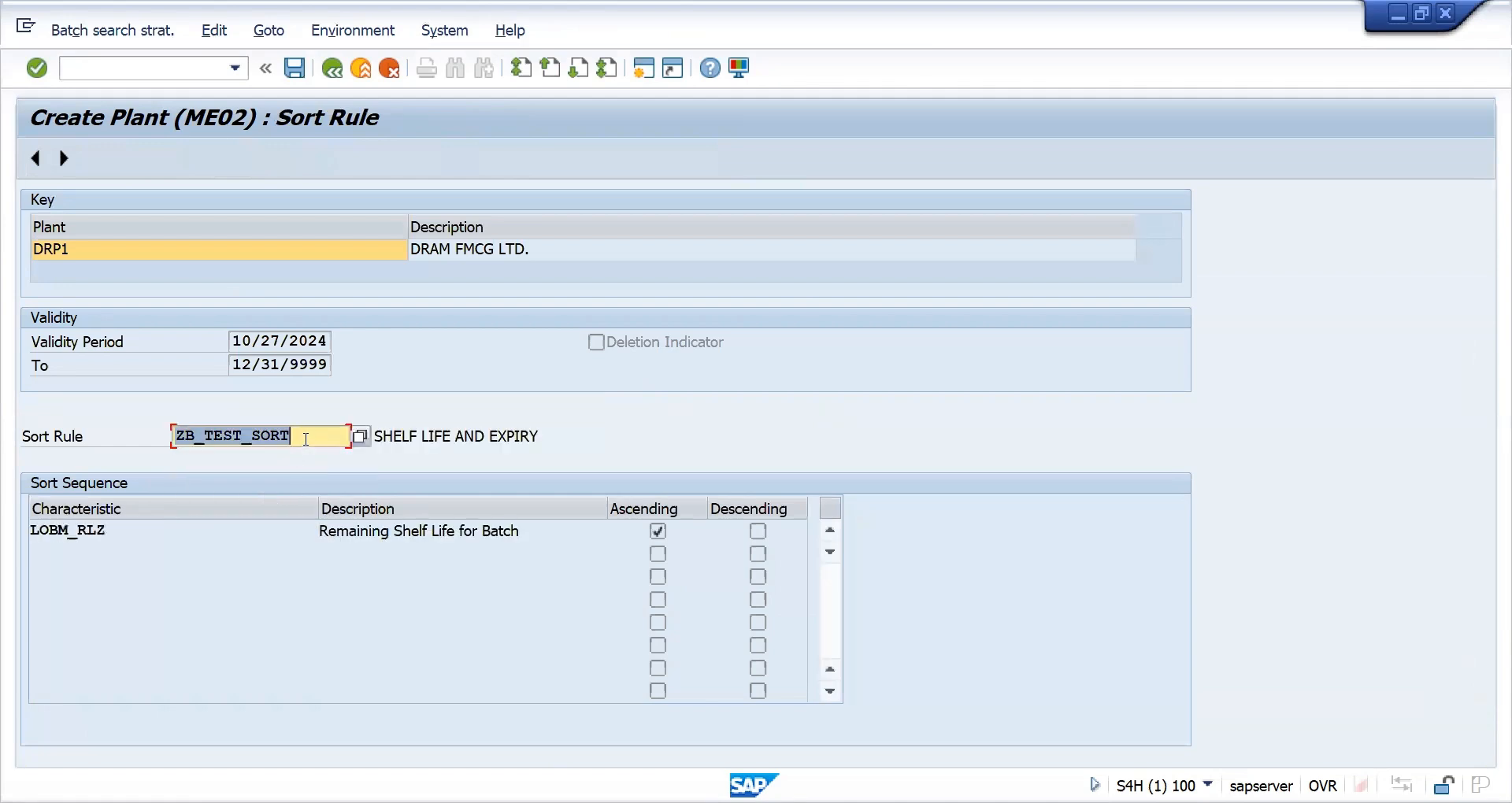
{"action": "left_click", "coordinate": [294, 71]}
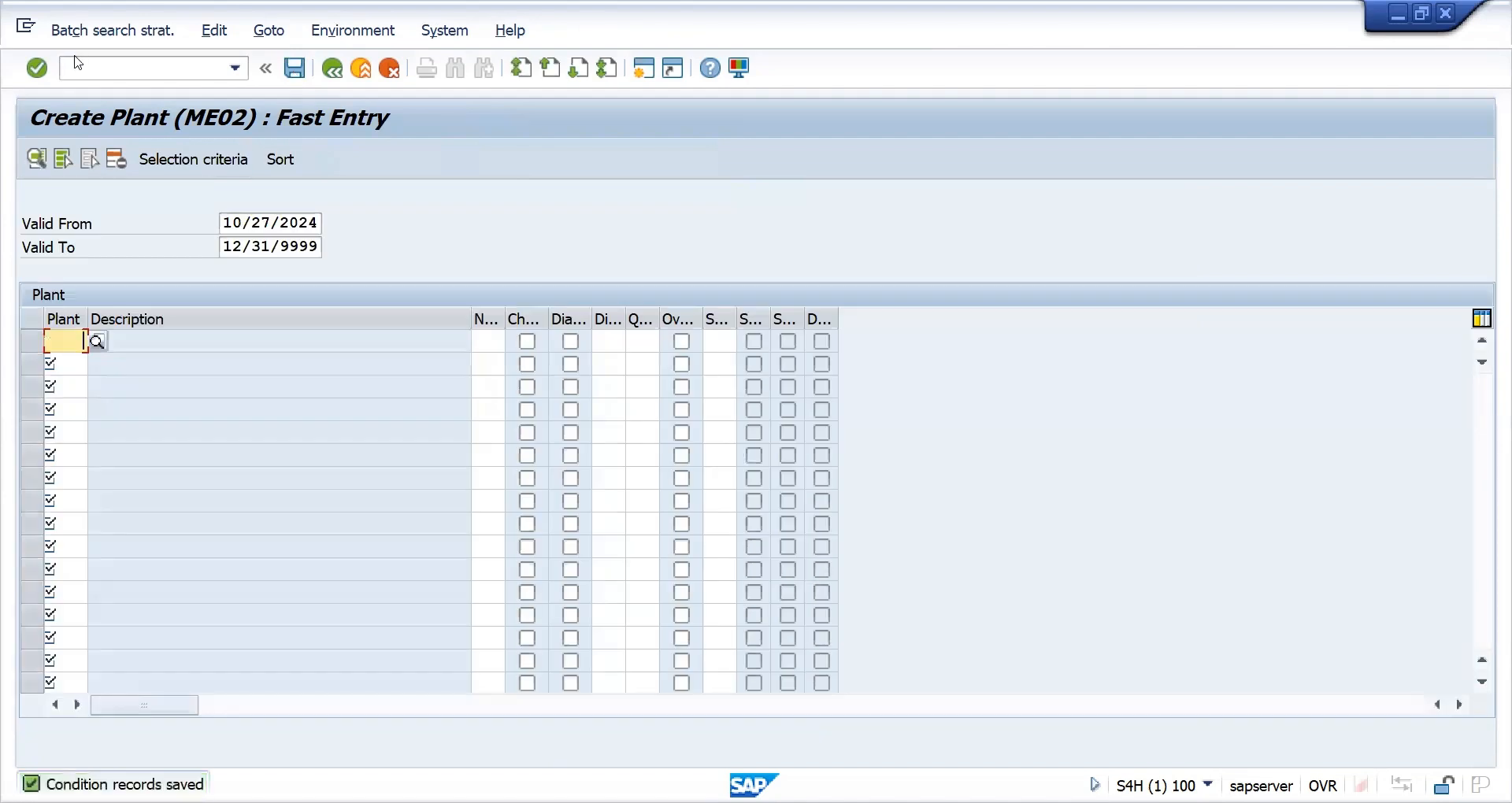
Start transaction MIGO and enter material 25886 as the item of the goods receipt with movement type 561.
{"action": "left_click", "coordinate": [84, 68]}
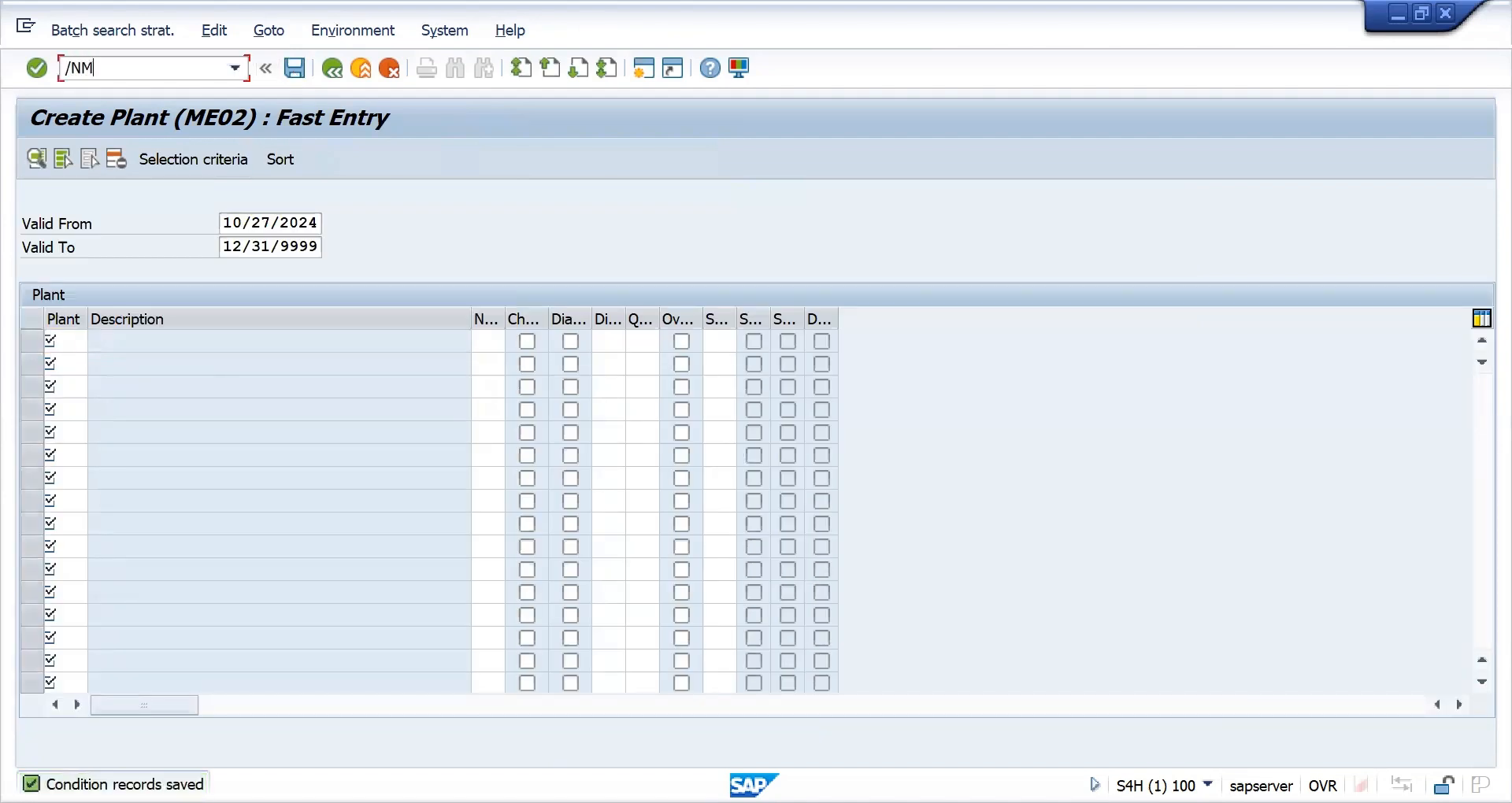
{"action": "key", "text": "Return"}
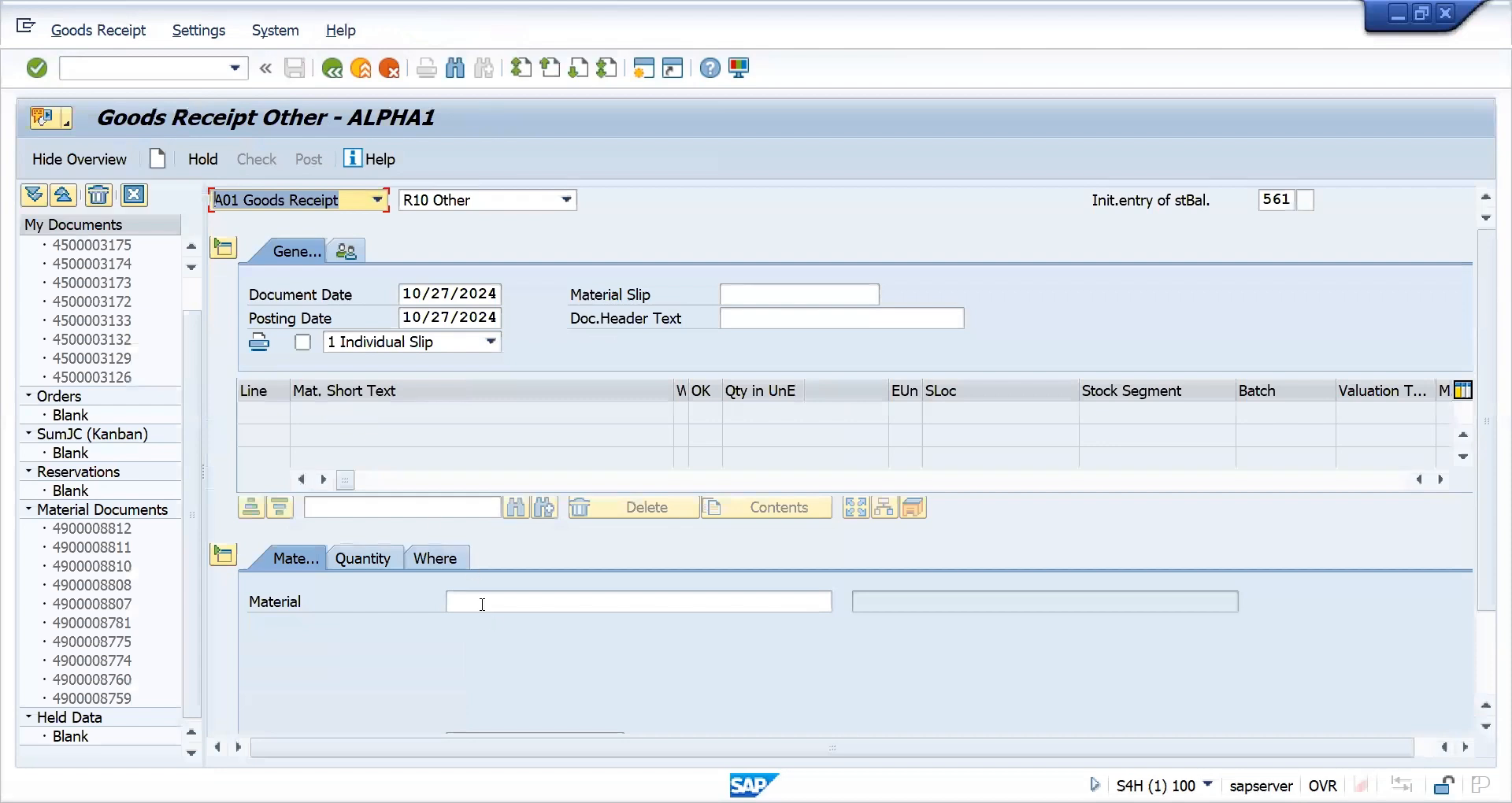
{"action": "left_click", "coordinate": [482, 604]}
{"action": "type", "text": "25885"}
{"action": "key", "text": "BackSpace"}
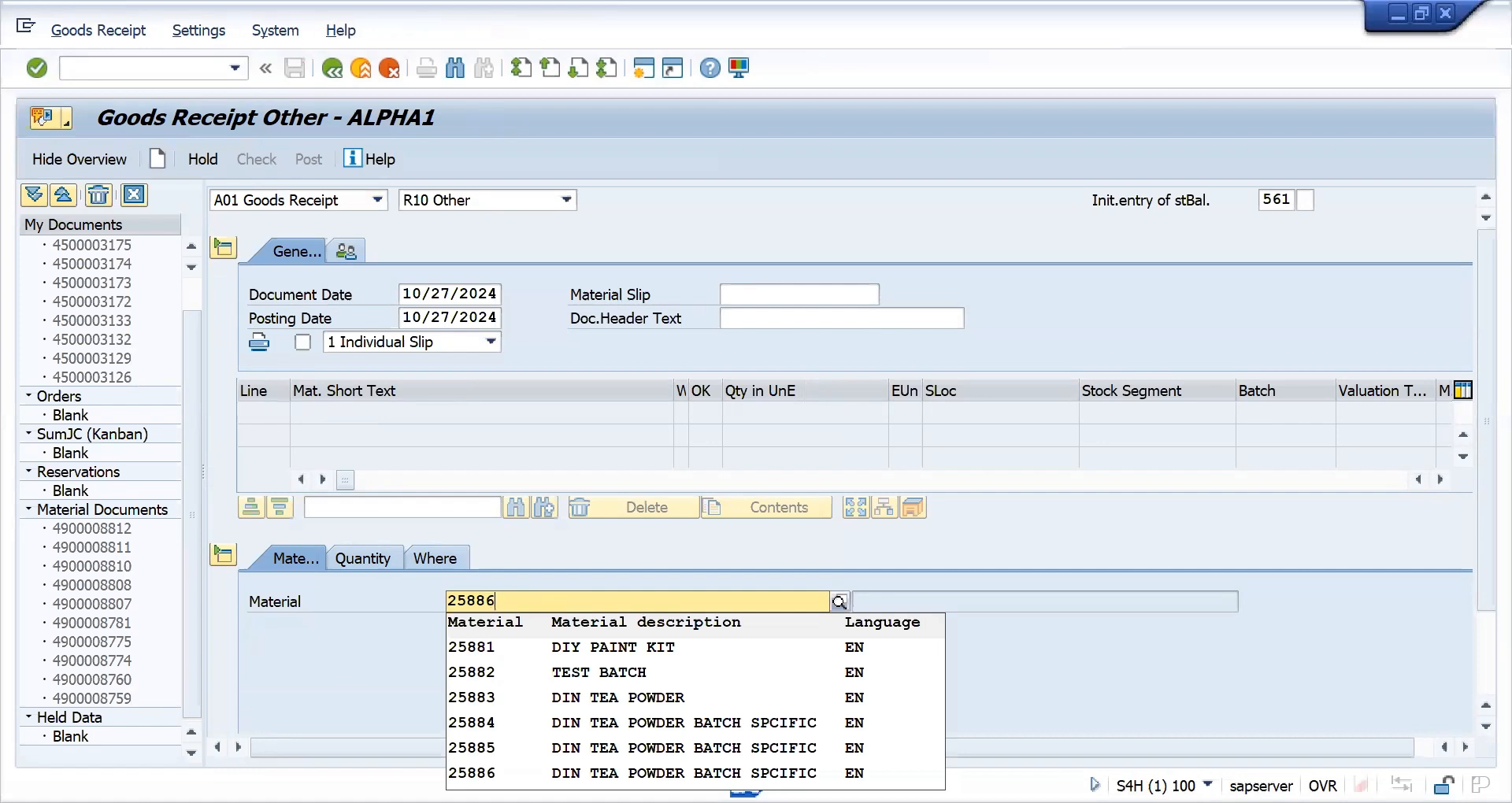
{"action": "type", "text": "6"}
{"action": "key", "text": "Return"}
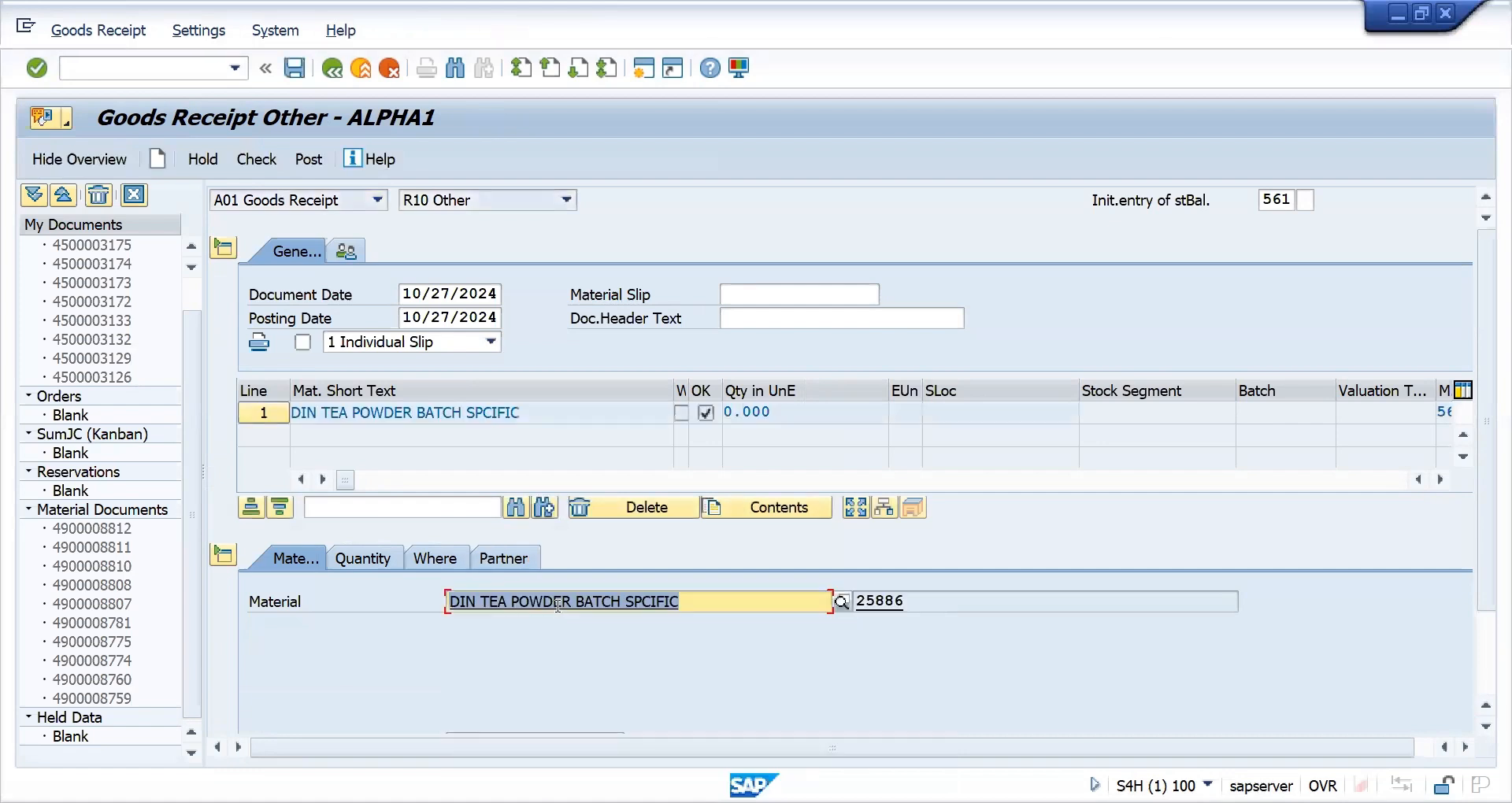
Set the goods receipt quantity of material 25886 to 100 KG.
{"action": "left_click", "coordinate": [363, 560]}
{"action": "left_click", "coordinate": [517, 599]}
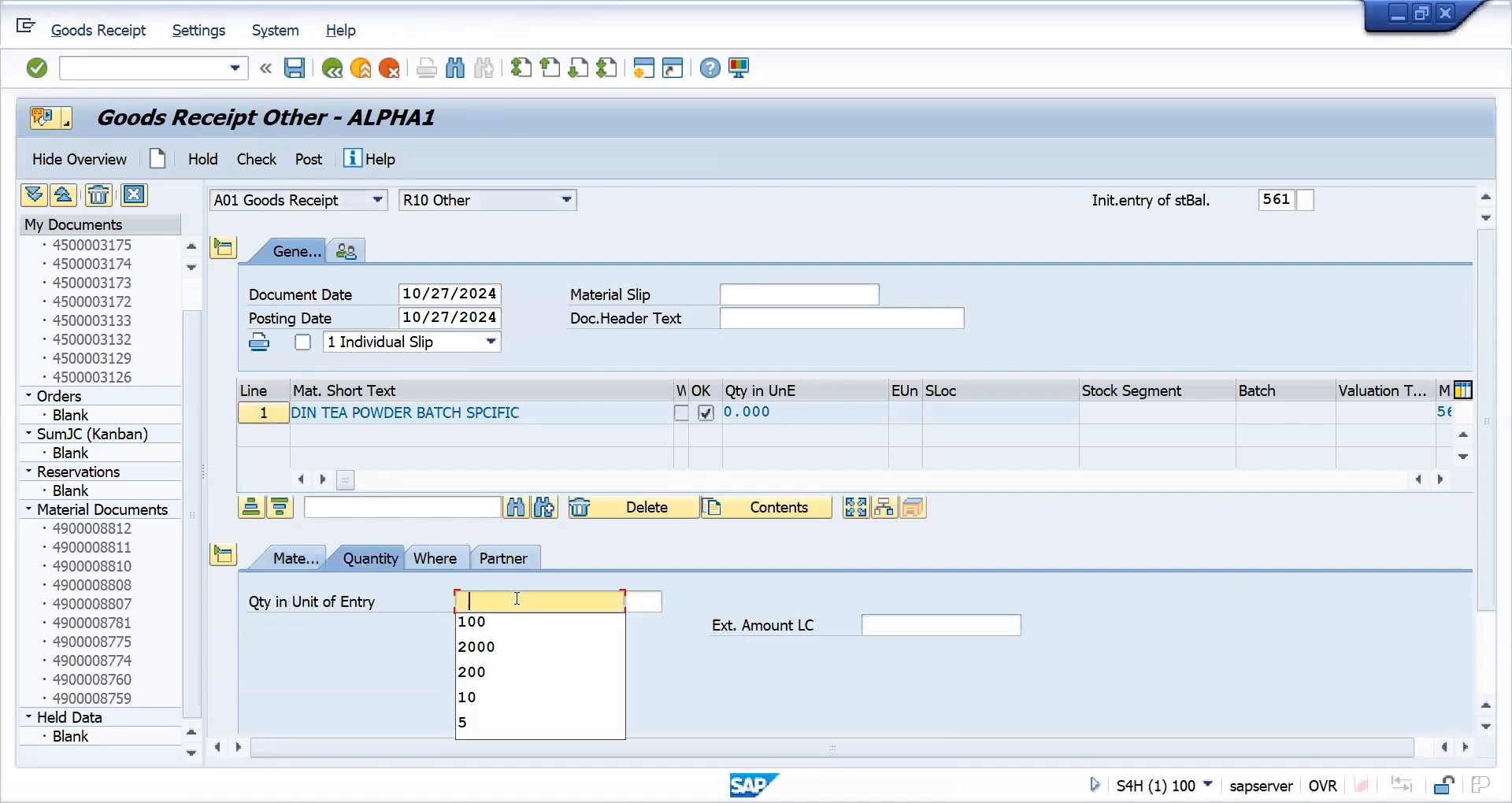
{"action": "key", "text": "Return"}
{"action": "key", "text": "Tab"}
{"action": "key", "text": "space"}
{"action": "key", "text": "Down"}
{"action": "key", "text": "Return"}
{"action": "key", "text": "Return"}
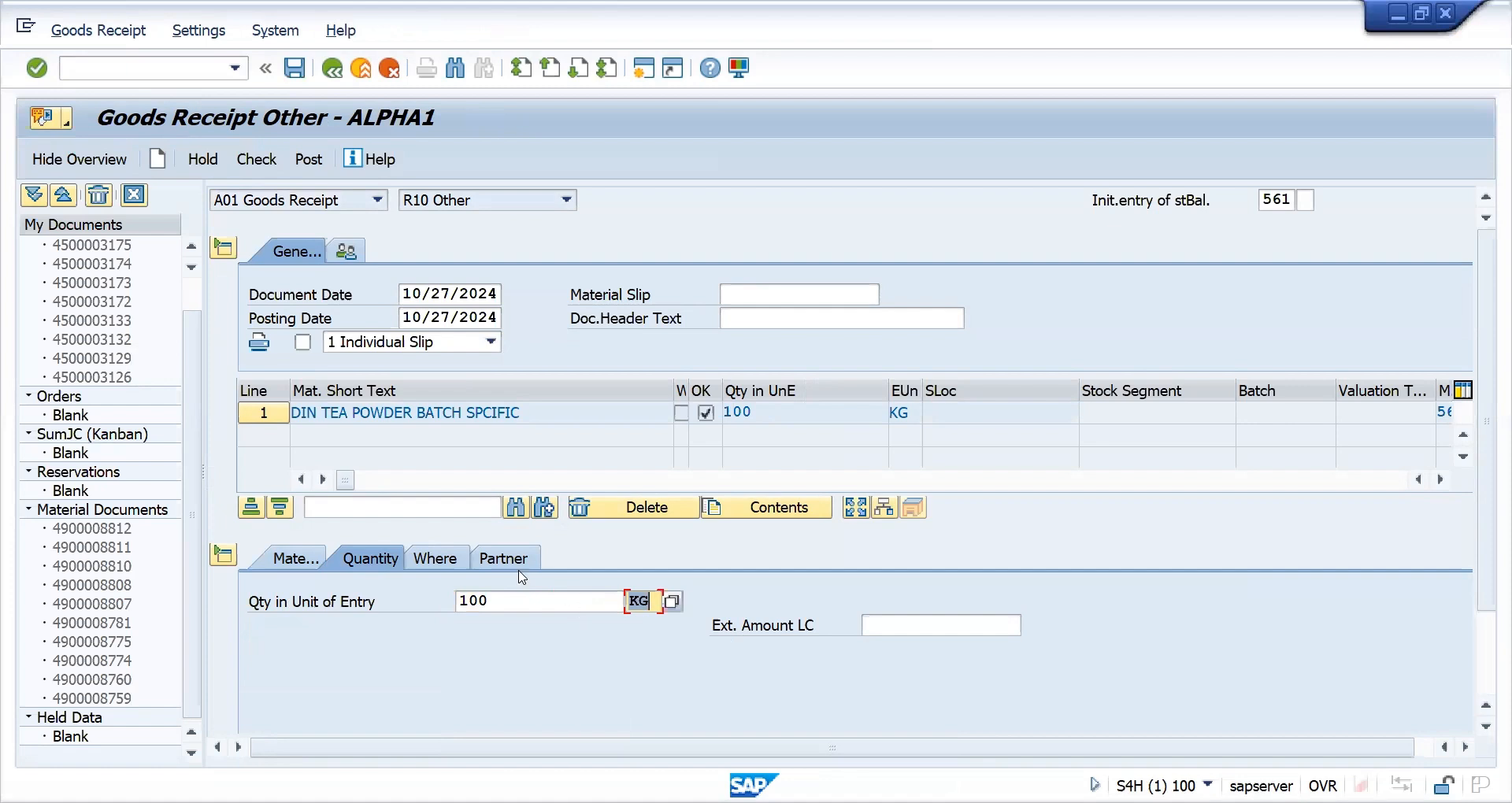
Enter DRP1 as the receiving plant for the goods receipt item.
{"action": "left_click", "coordinate": [443, 561]}
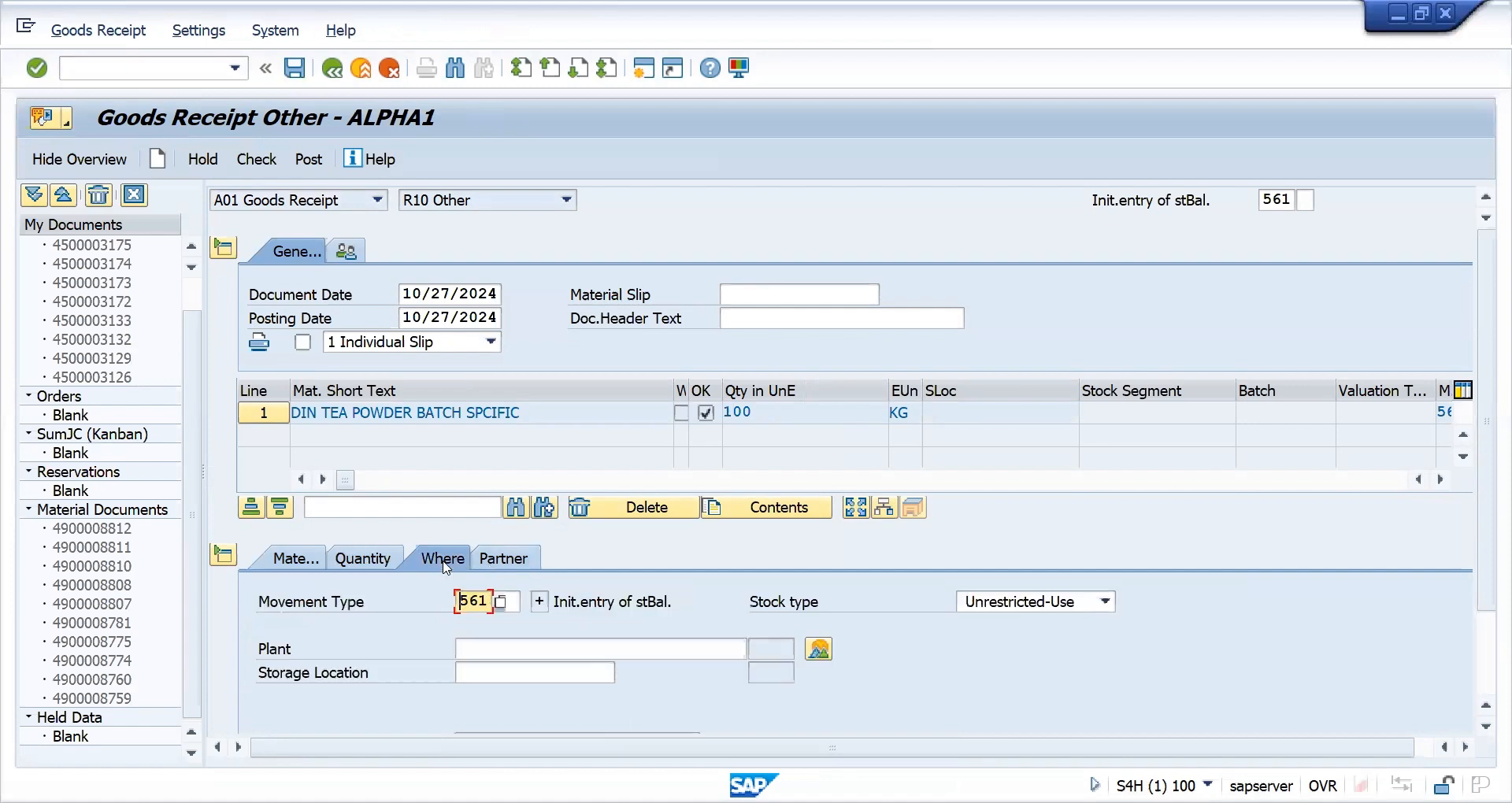
{"action": "left_click", "coordinate": [504, 649]}
{"action": "key", "text": "space"}
{"action": "key", "text": "Down"}
{"action": "key", "text": "Return"}
{"action": "key", "text": "Tab"}
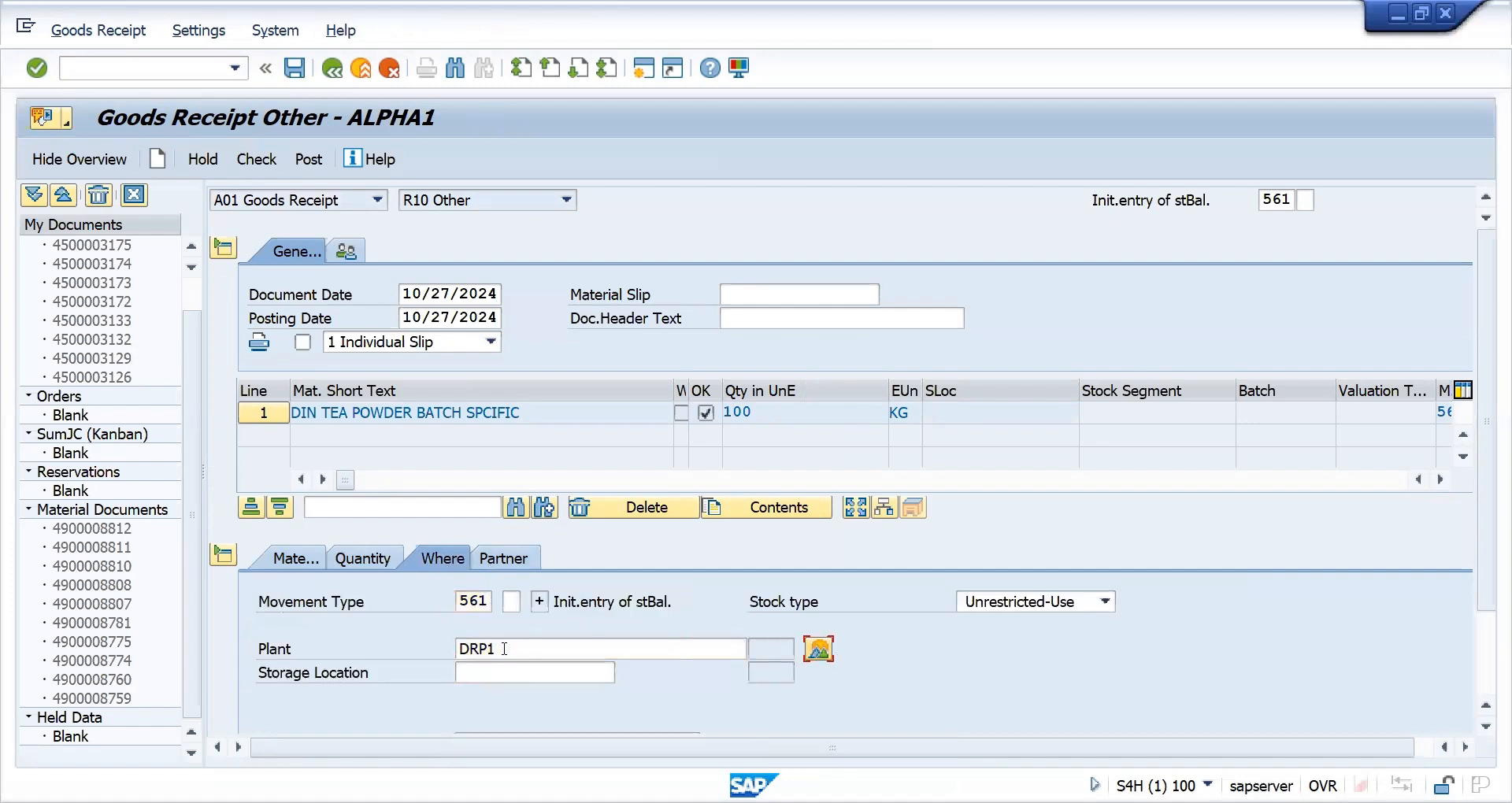
Set the storage location of the goods receipt item to SALE.
{"action": "key", "text": "Tab"}
{"action": "key", "text": "space"}
{"action": "key", "text": "Down"}
{"action": "key", "text": "Return"}
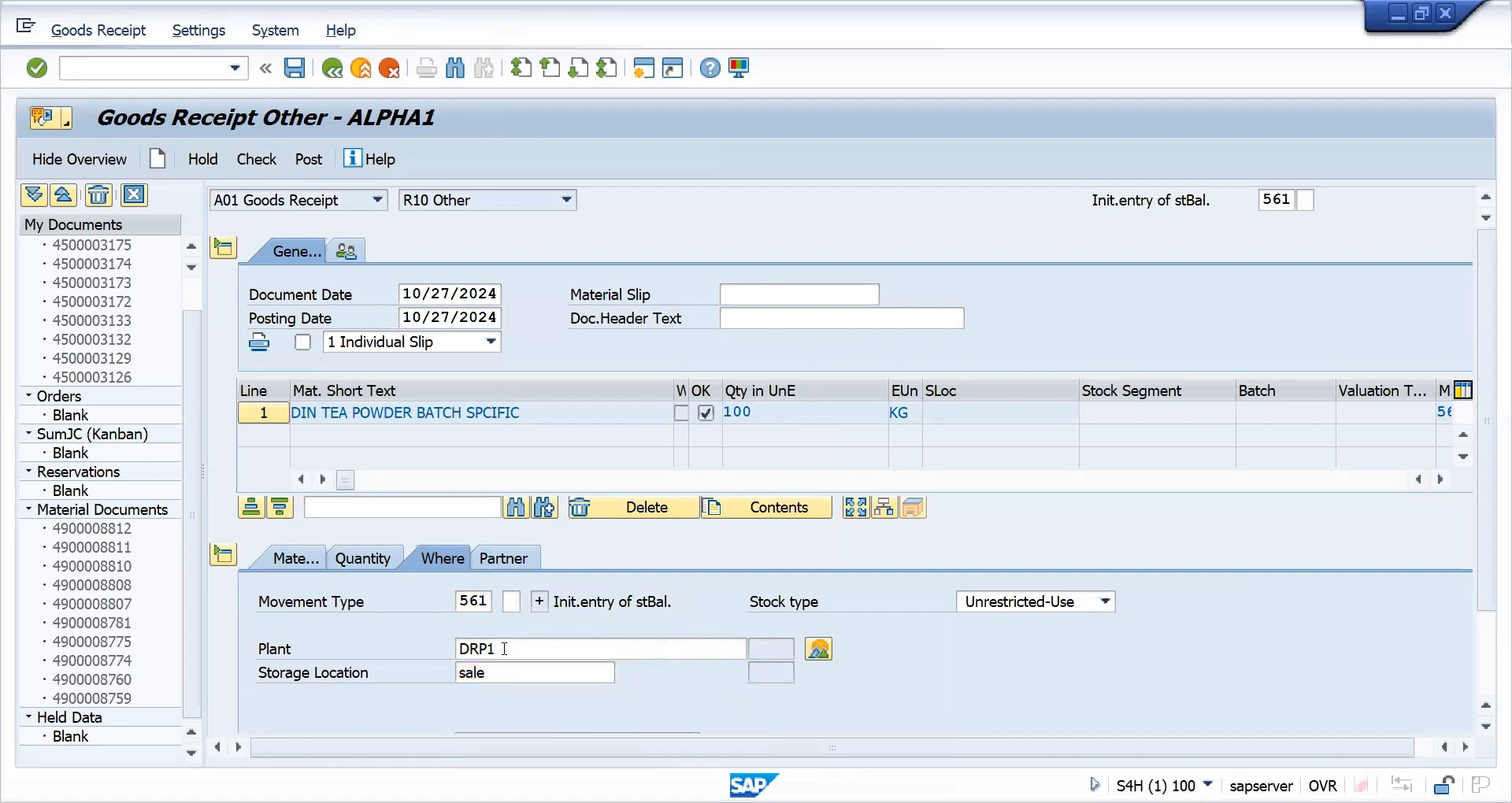
{"action": "key", "text": "Return"}
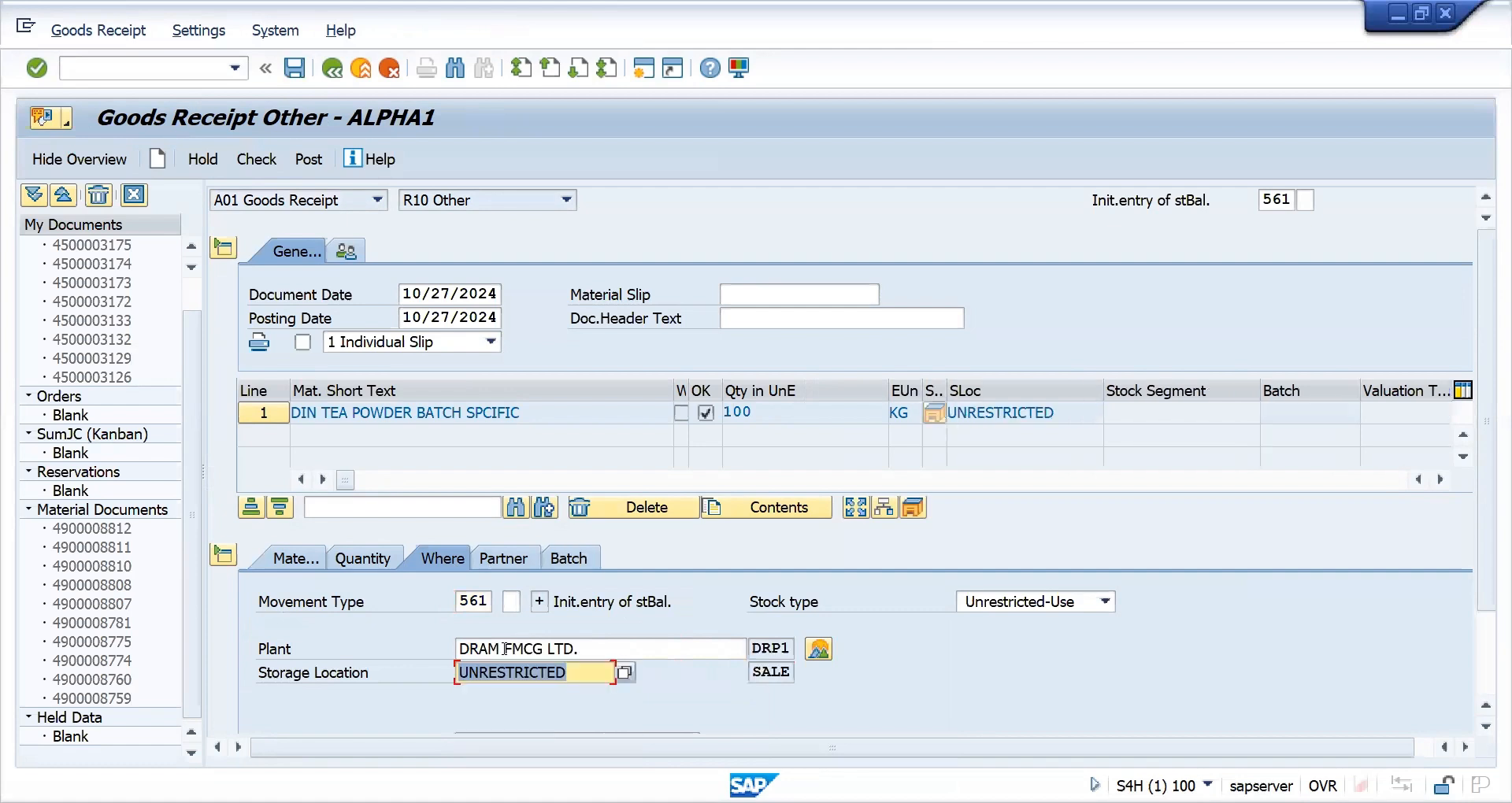
Check the goods receipt with the batch number left blank to generate a batch, and accept the log.
{"action": "left_click", "coordinate": [581, 558]}
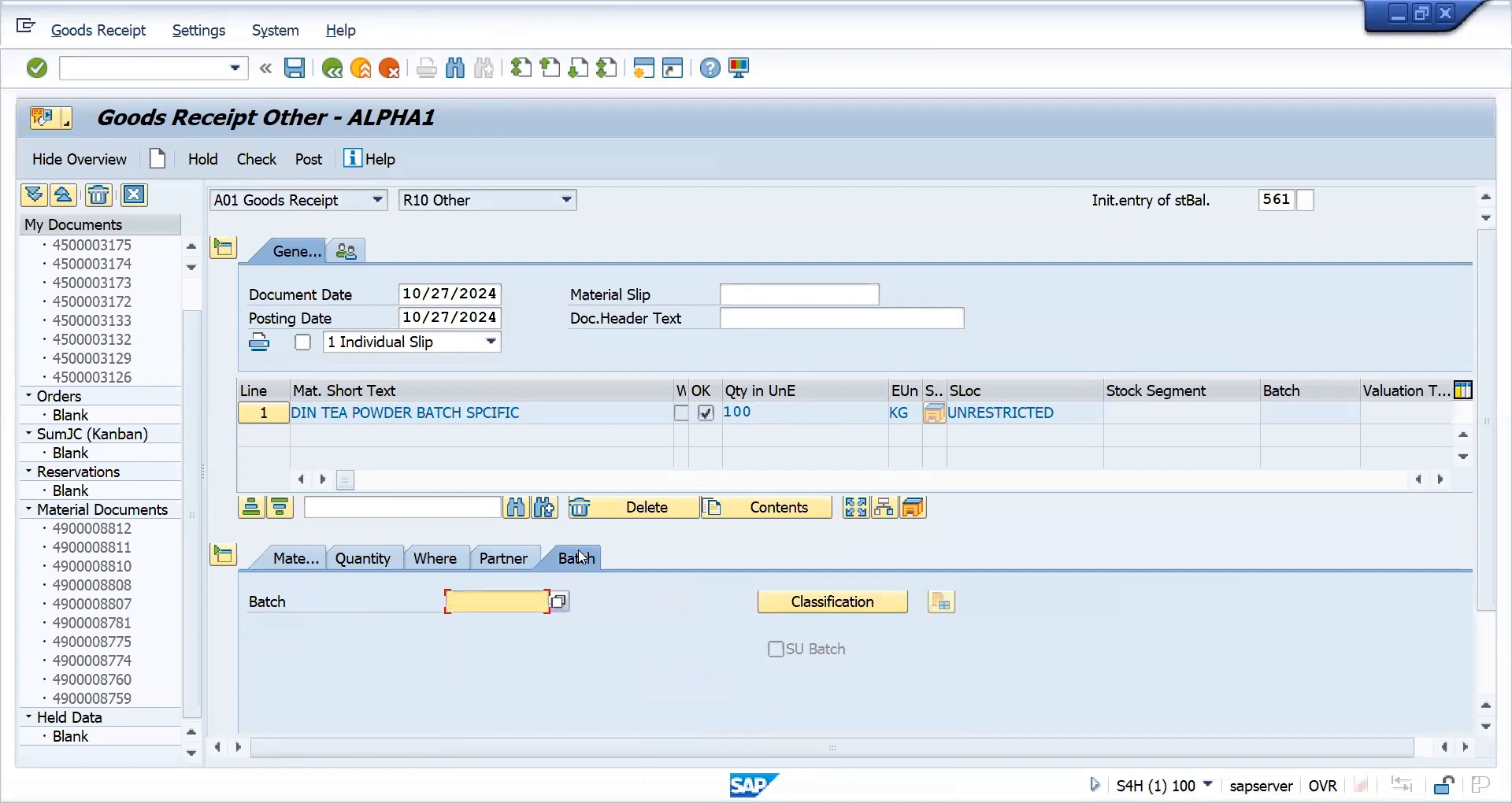
{"action": "left_click", "coordinate": [257, 159]}
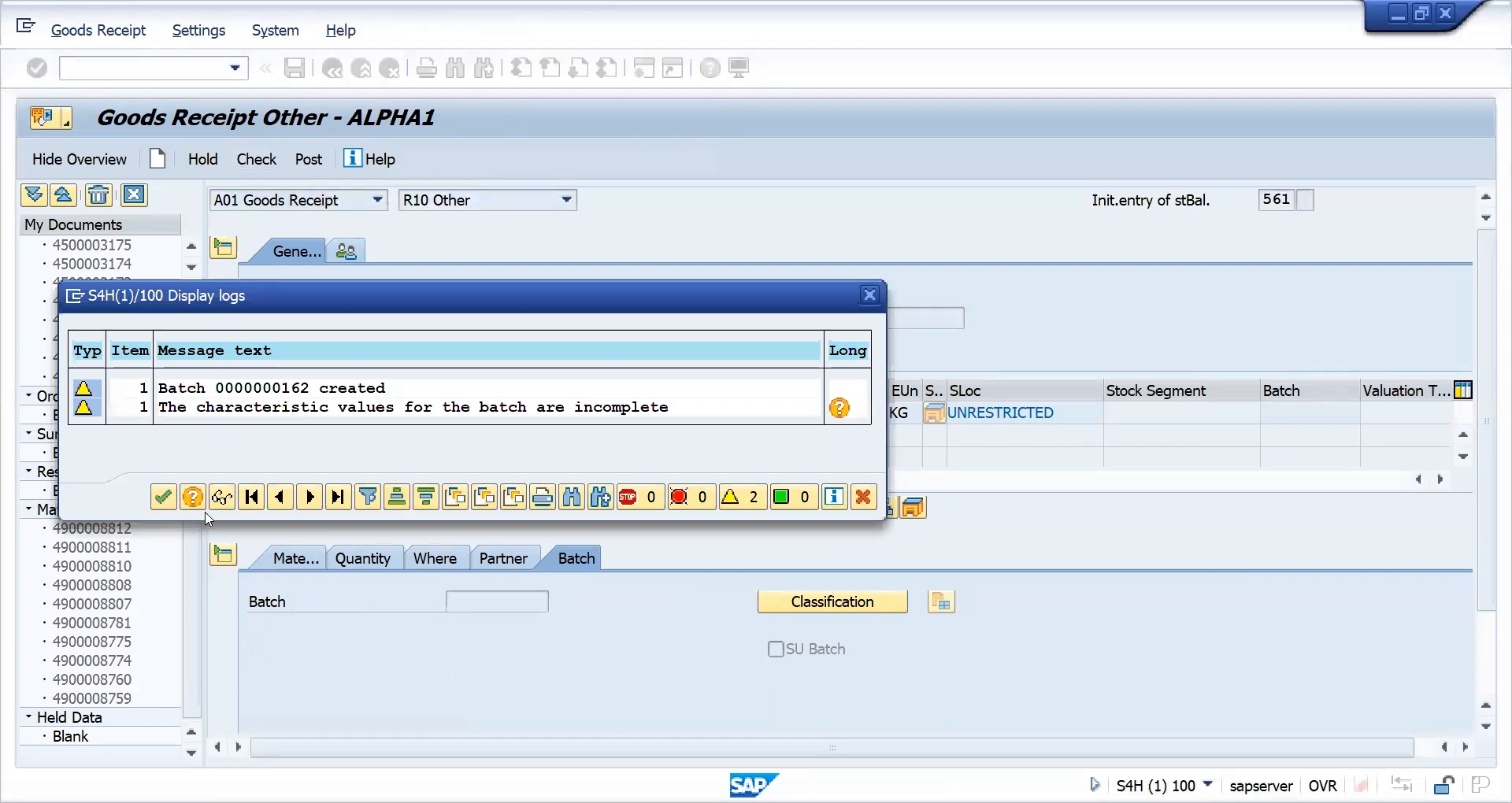
{"action": "left_click", "coordinate": [167, 503]}
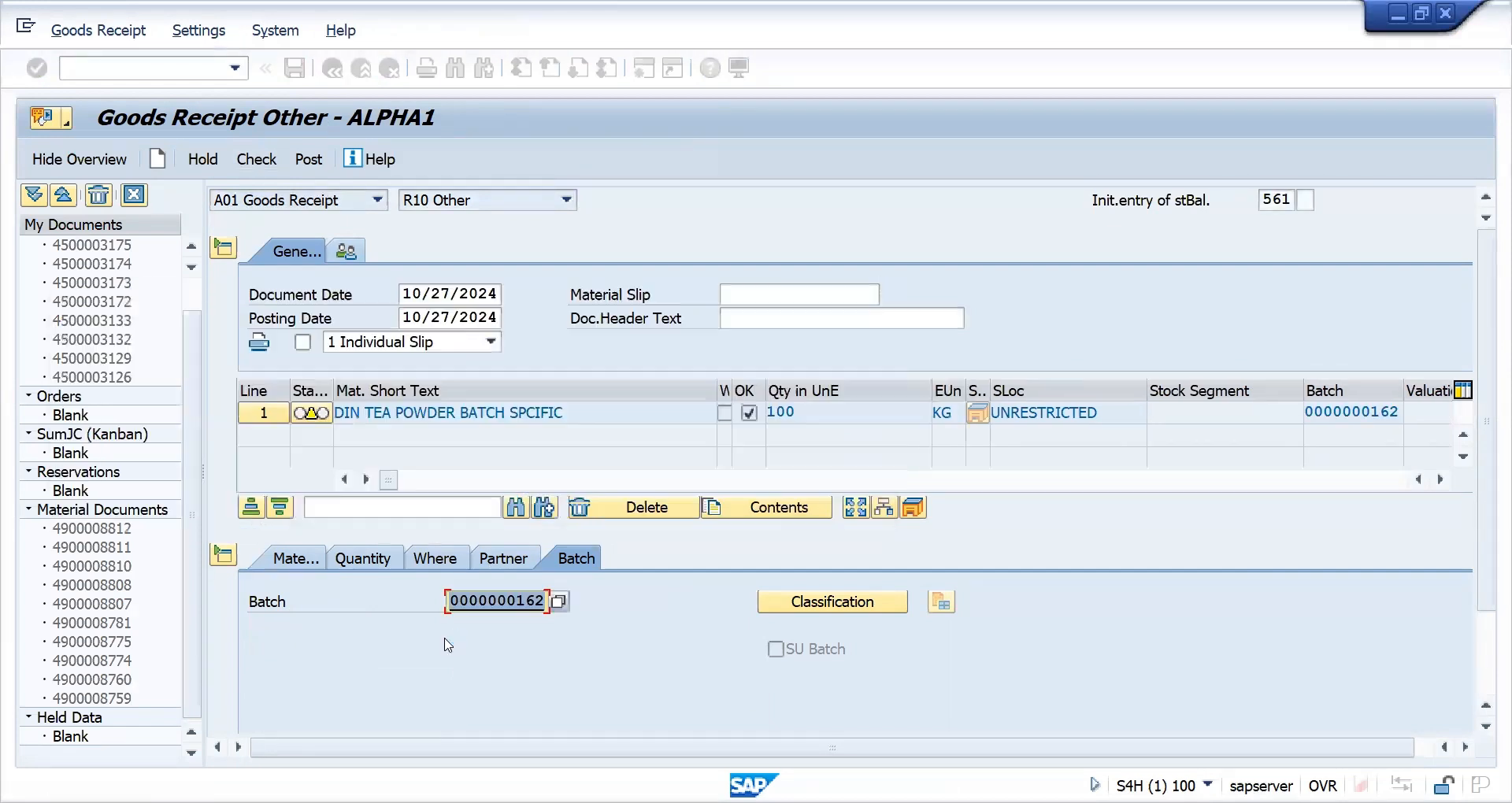
Classify the new batch with a remaining shelf life of 50 d, then check and post the goods receipt.
{"action": "left_click", "coordinate": [808, 614]}
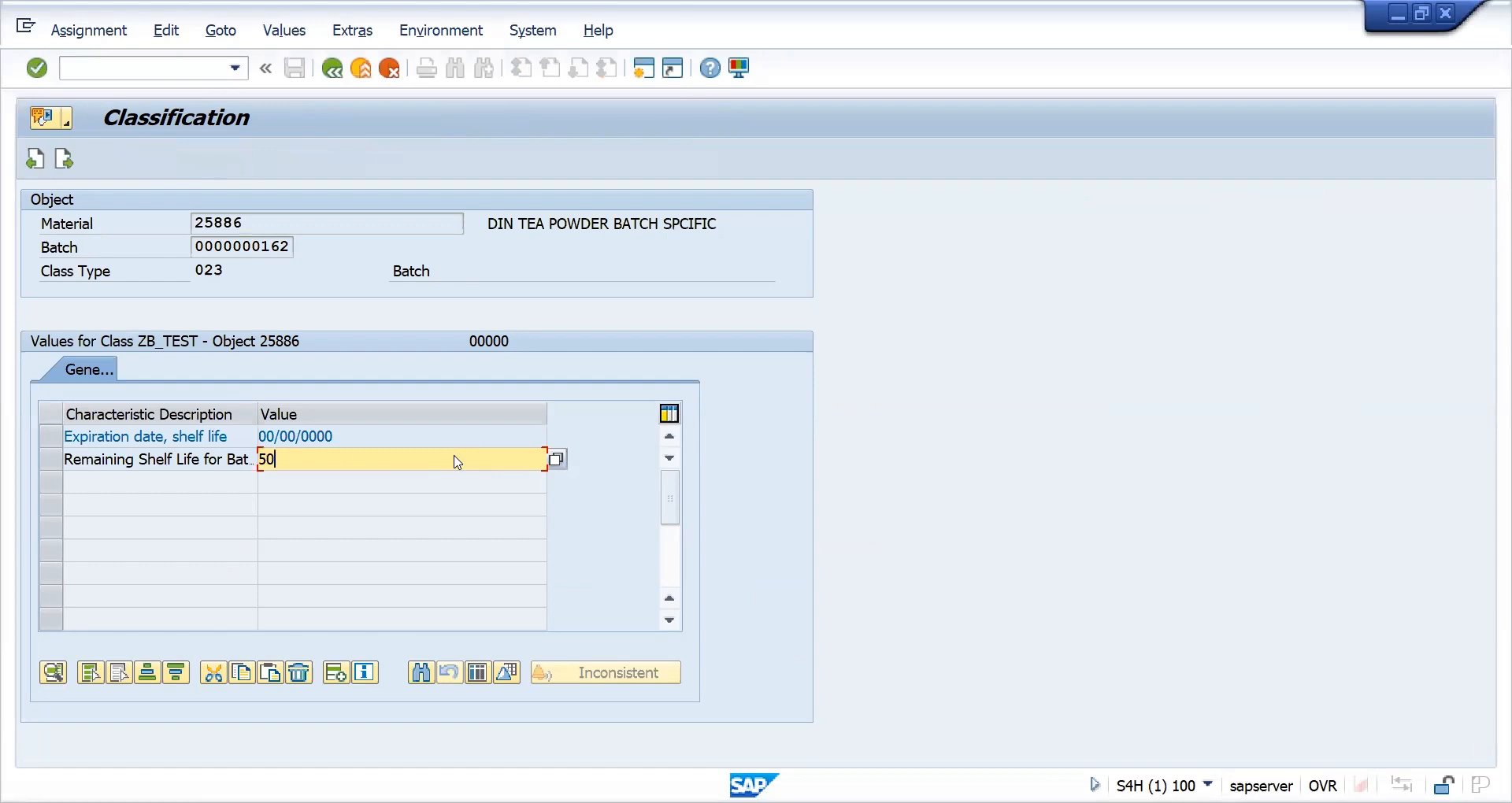
{"action": "key", "text": "Return"}
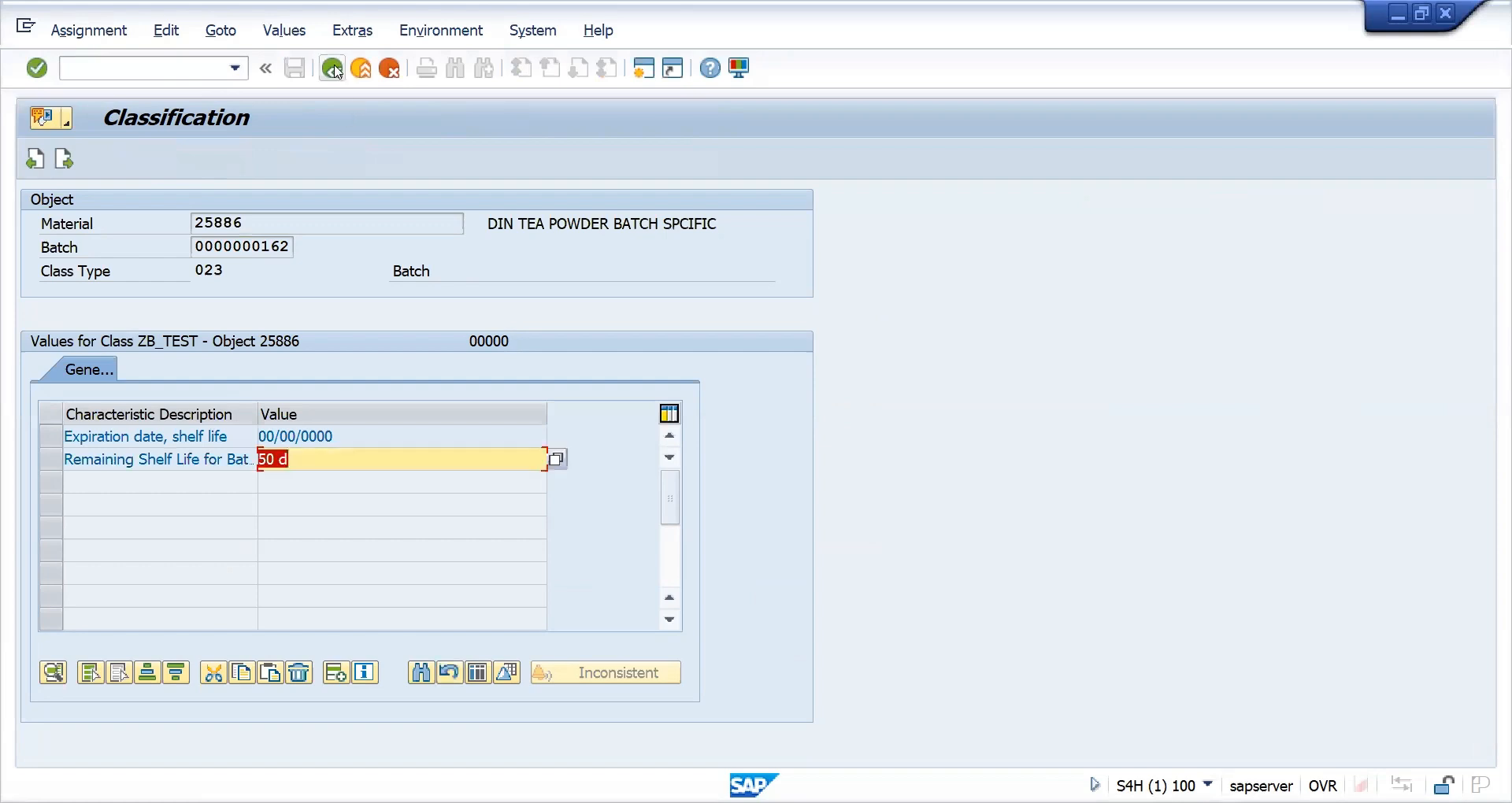
{"action": "left_click", "coordinate": [336, 69]}
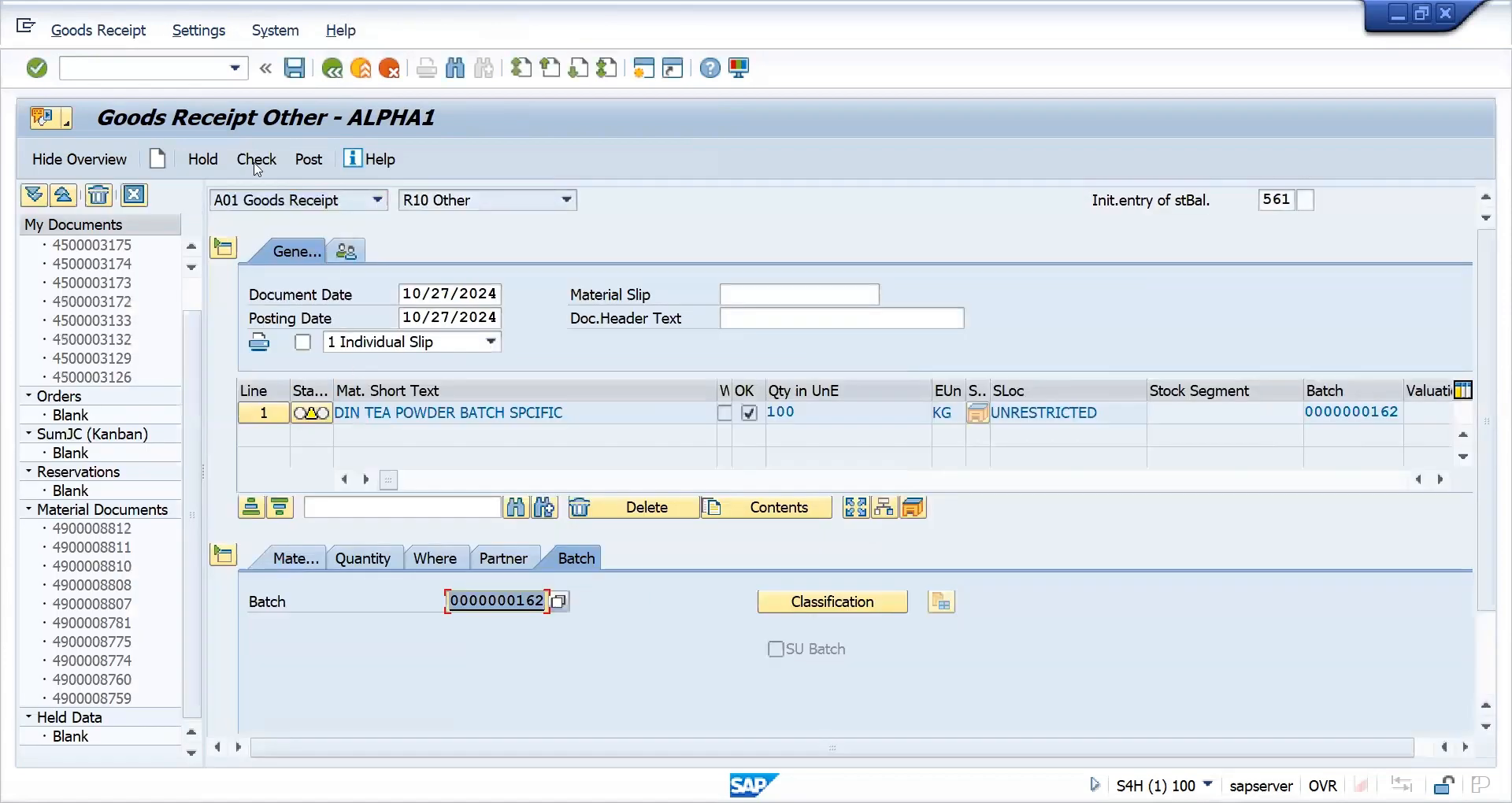
{"action": "left_click", "coordinate": [246, 161]}
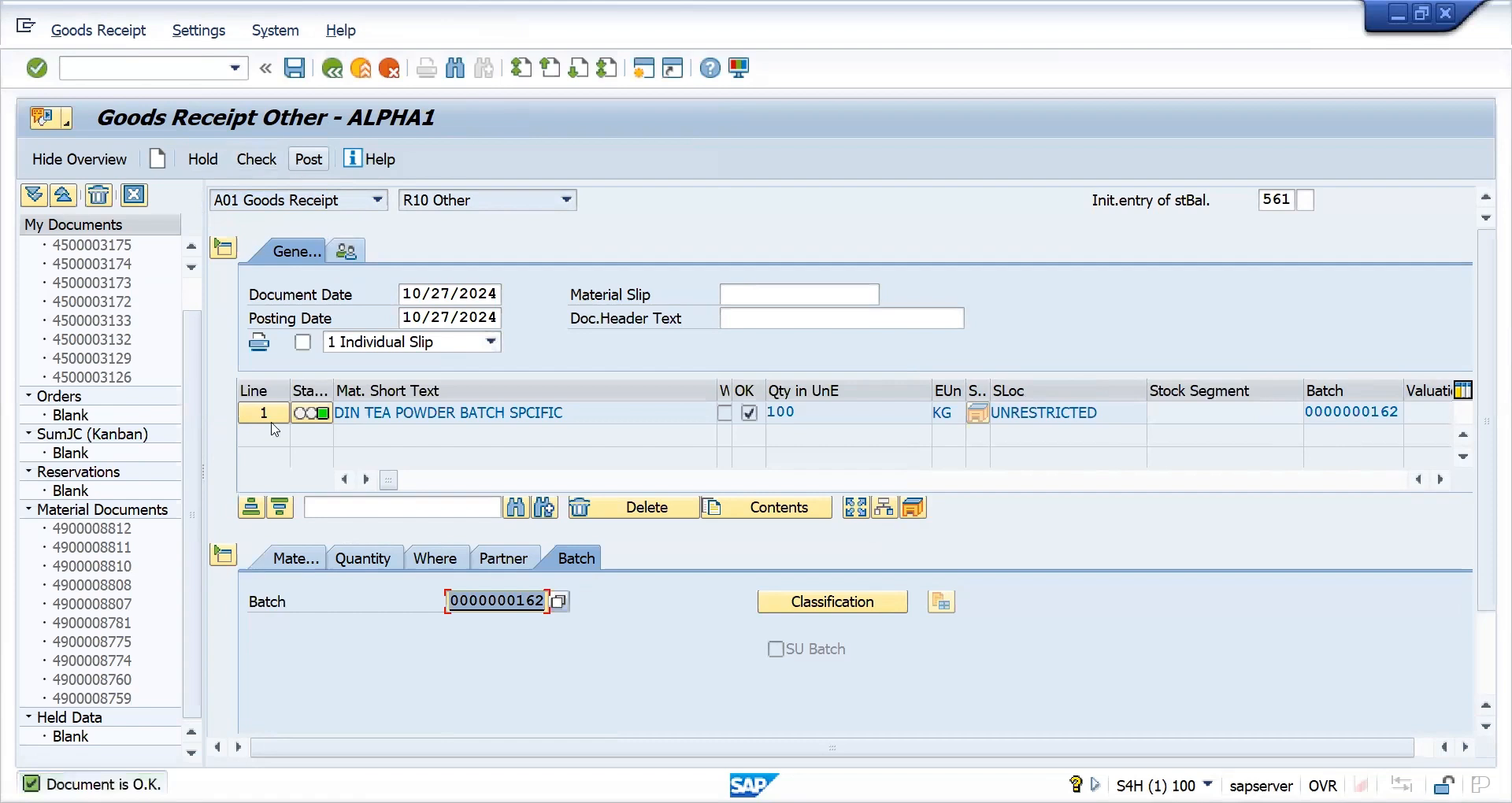
{"action": "left_click", "coordinate": [307, 159]}
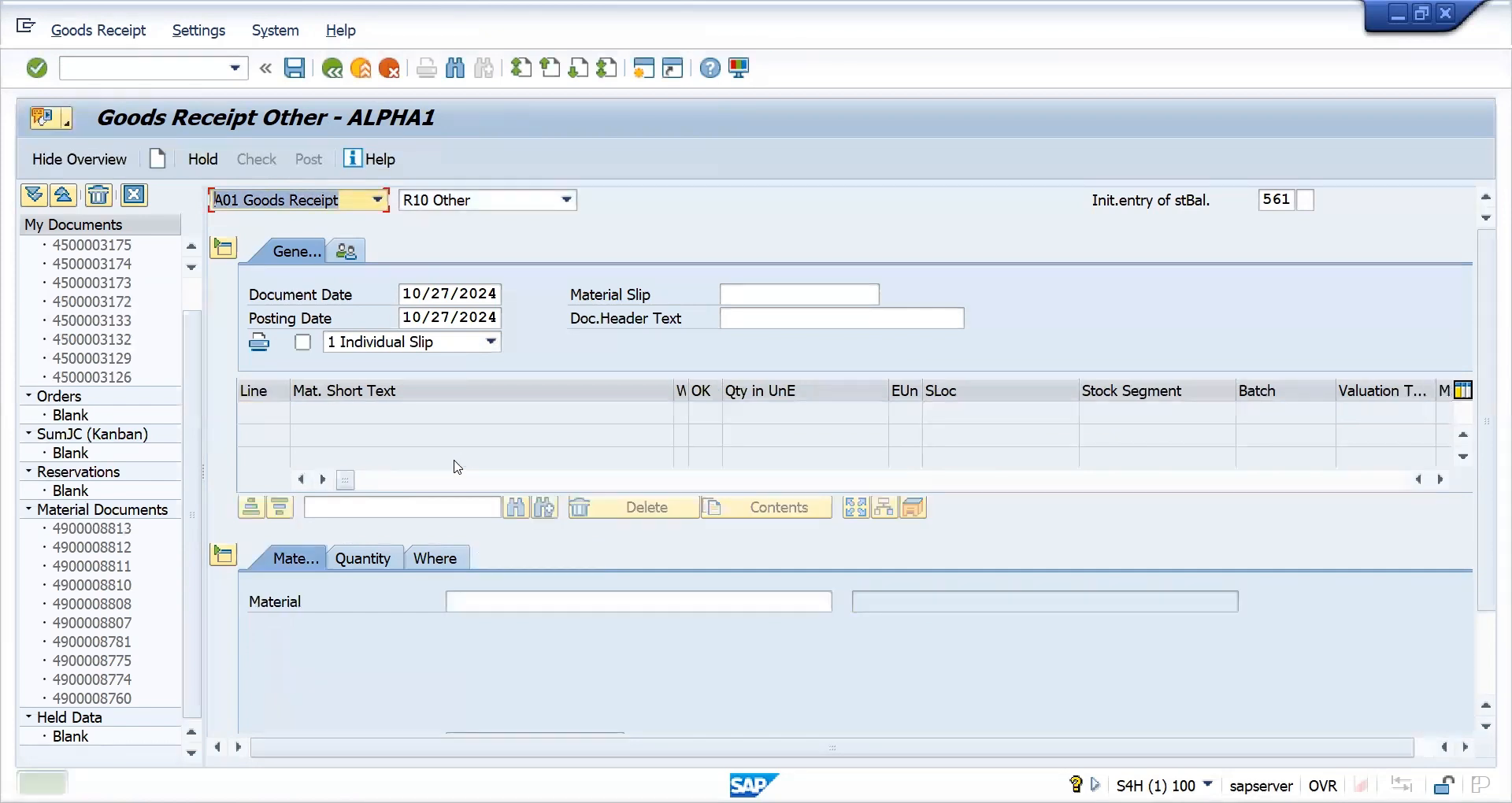
Start a second goods receipt item for material 25886 with a quantity of 100 KG.
{"action": "left_click", "coordinate": [503, 599]}
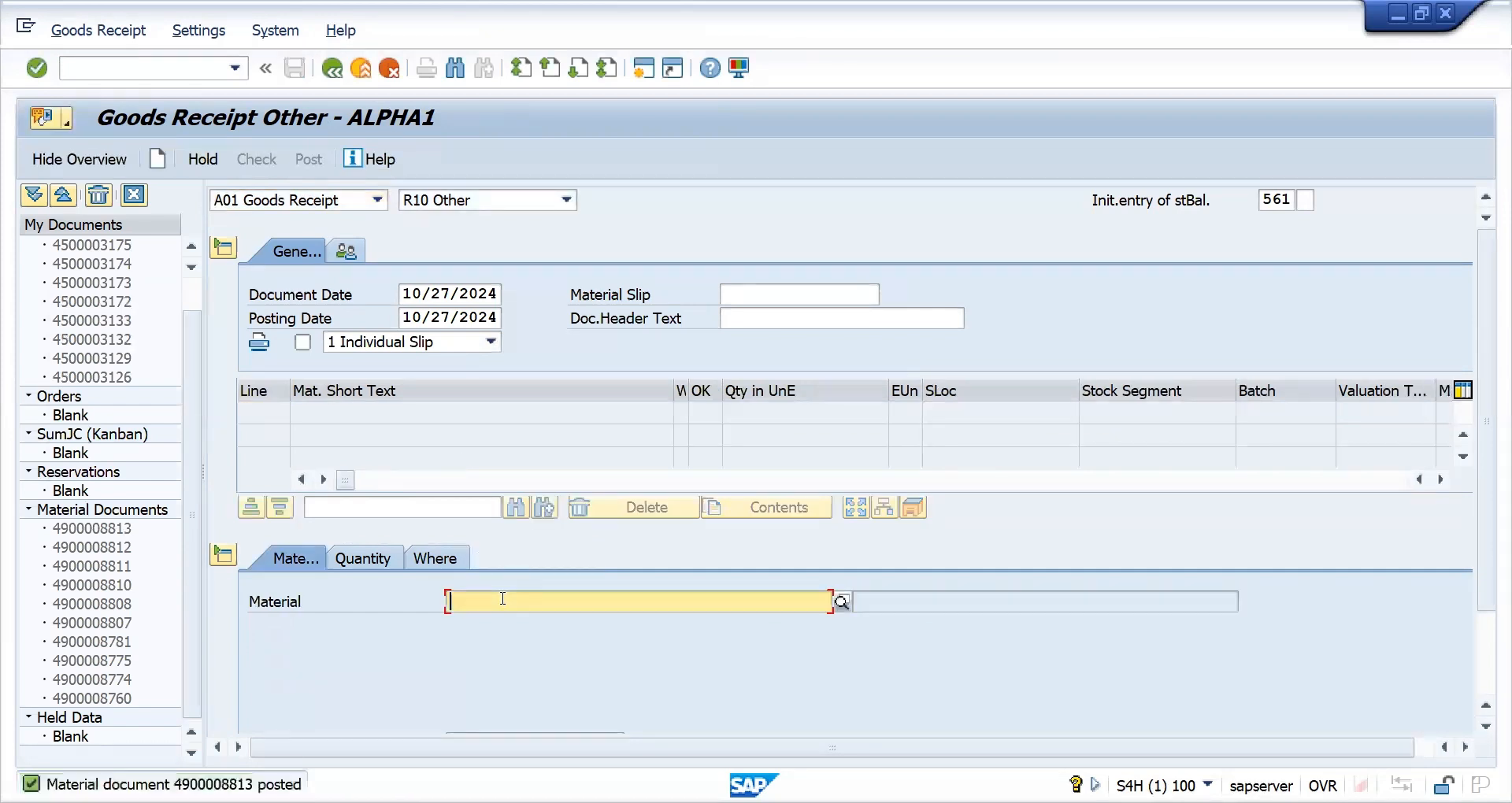
{"action": "type", "text": "23866"}
{"action": "key", "text": "Return"}
{"action": "left_click", "coordinate": [362, 559]}
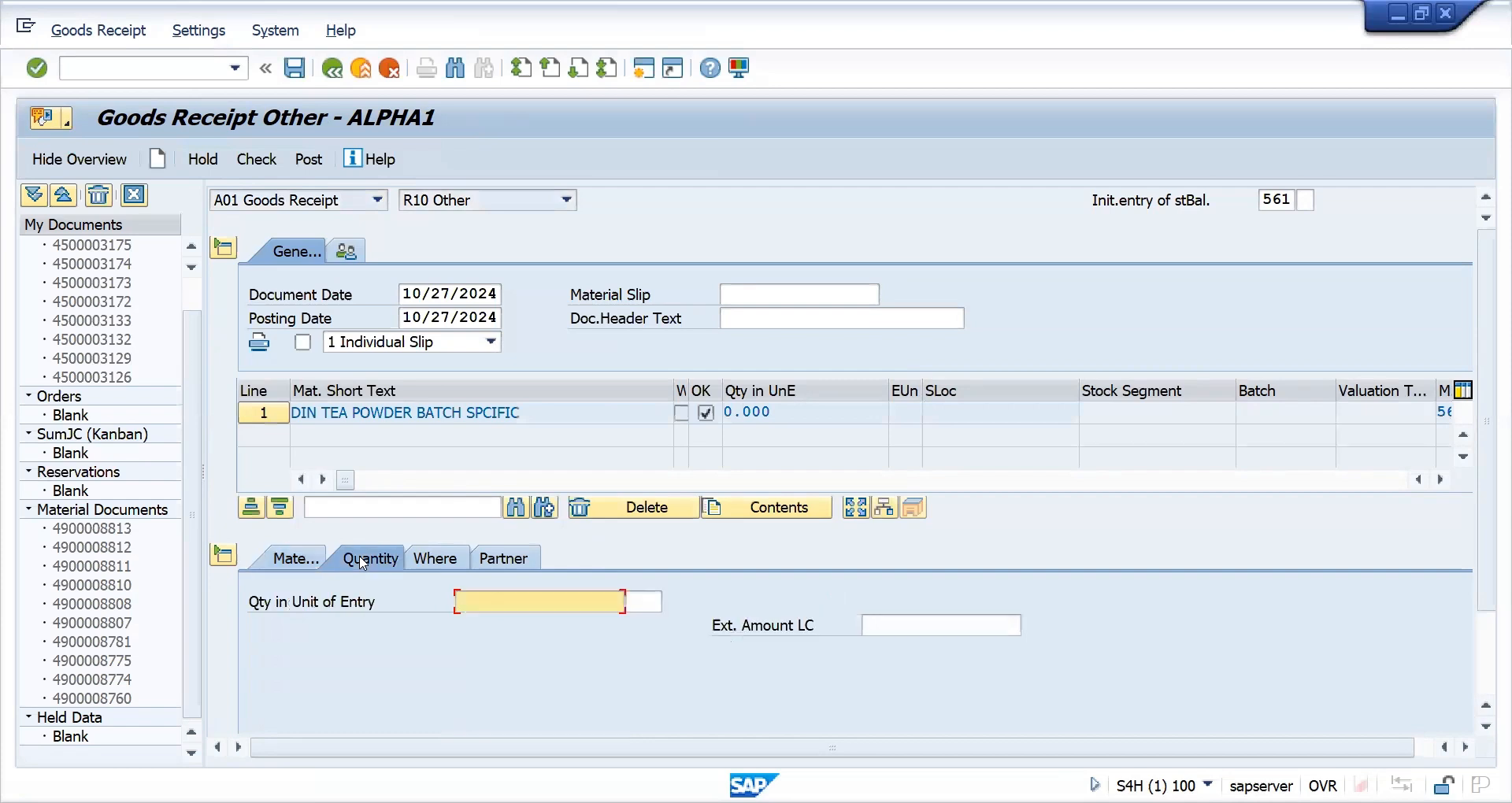
{"action": "type", "text": "100"}
{"action": "key", "text": "Tab"}
{"action": "key", "text": "Return"}
{"action": "key", "text": "Return"}
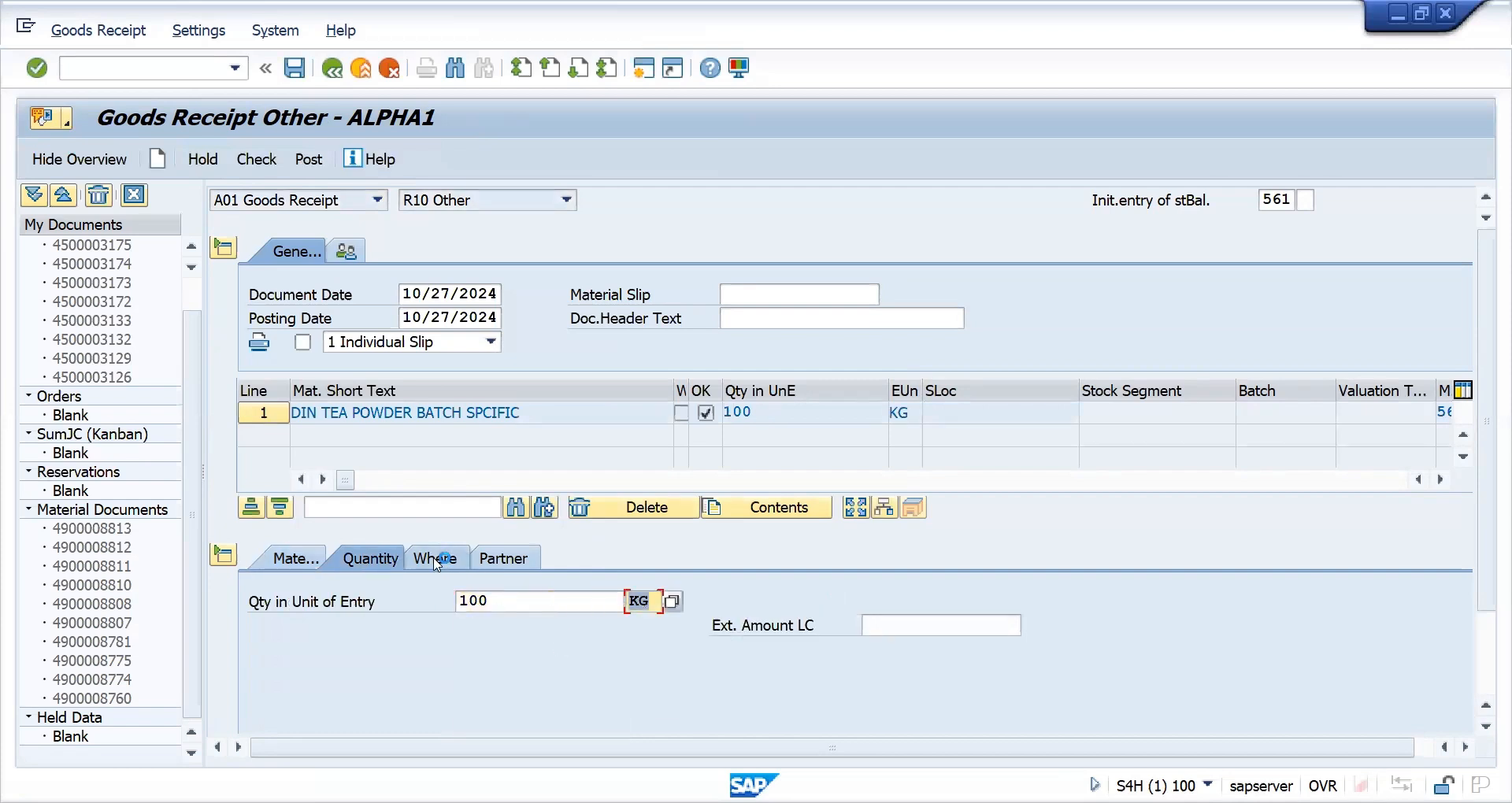
Assign plant DRP1 and storage location SALE to the second goods receipt's item.
{"action": "left_click", "coordinate": [437, 560]}
{"action": "left_click", "coordinate": [482, 650]}
{"action": "type", "text": "DRP1"}
{"action": "key", "text": "Tab"}
{"action": "key", "text": "Tab"}
{"action": "key", "text": "Down"}
{"action": "key", "text": "Return"}
{"action": "key", "text": "Return"}
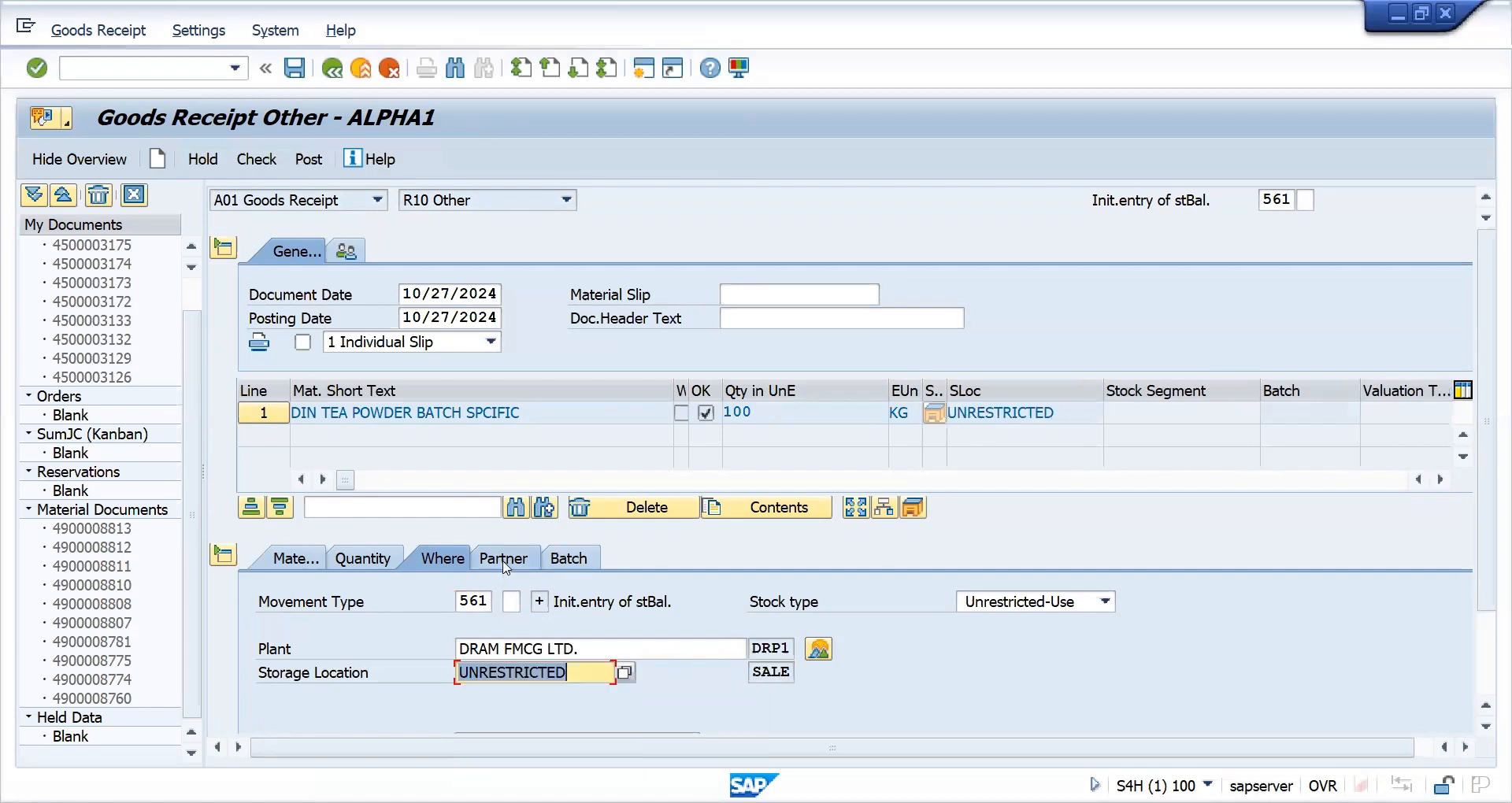
Check the second goods receipt with an empty batch number to generate its batch, and accept the log.
{"action": "left_click", "coordinate": [562, 561]}
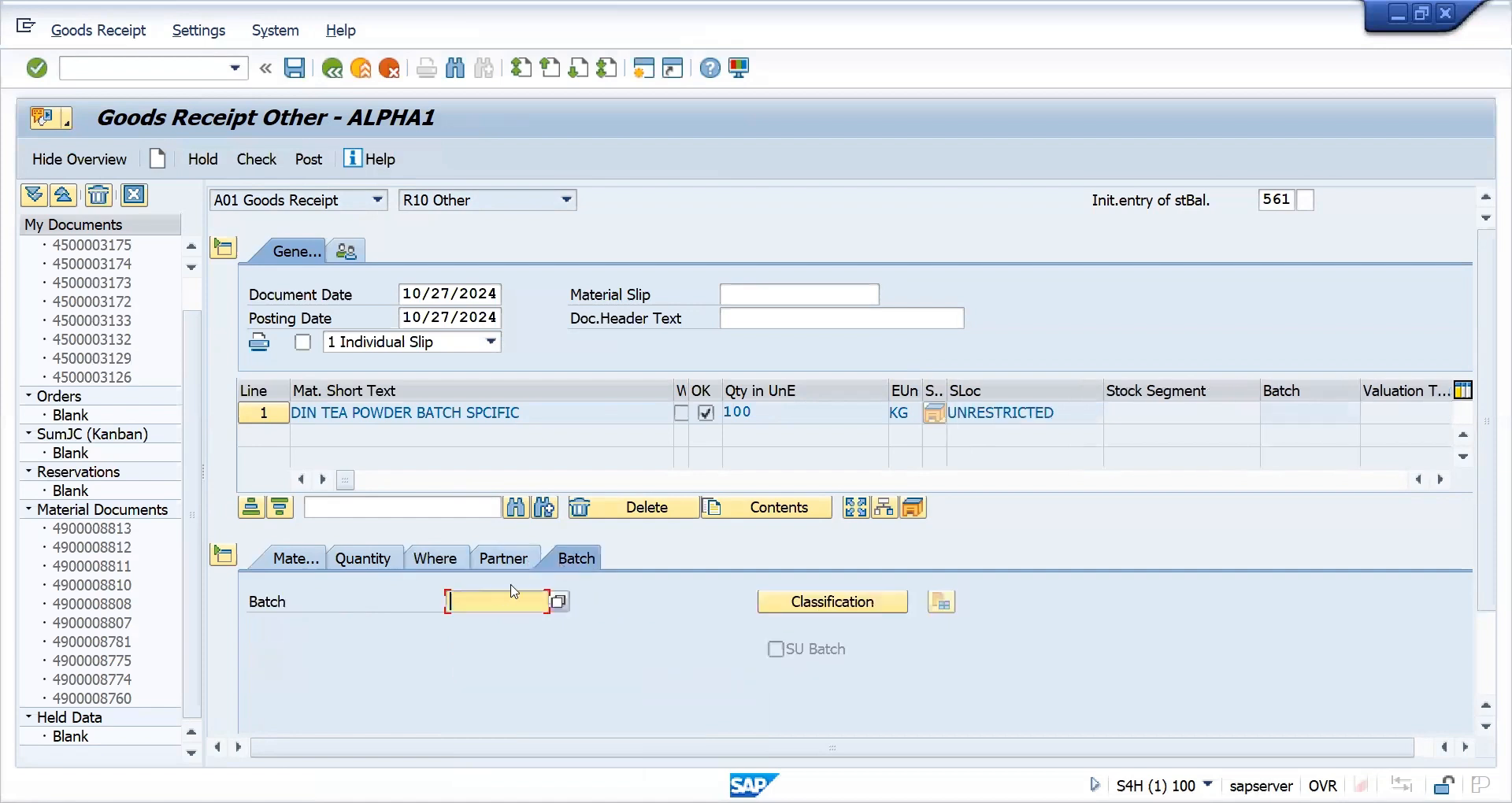
{"action": "left_click", "coordinate": [499, 598]}
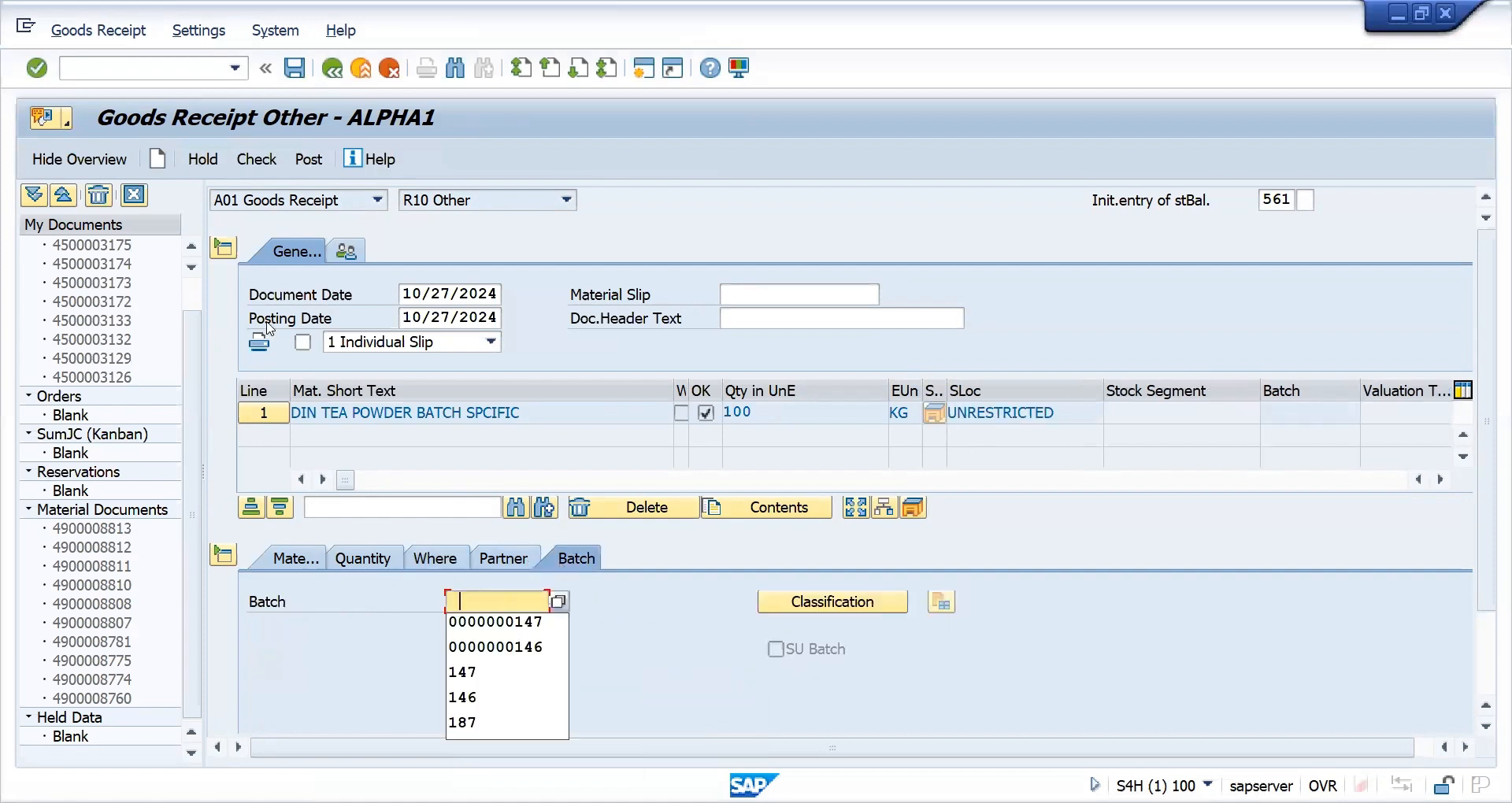
{"action": "left_click", "coordinate": [257, 159]}
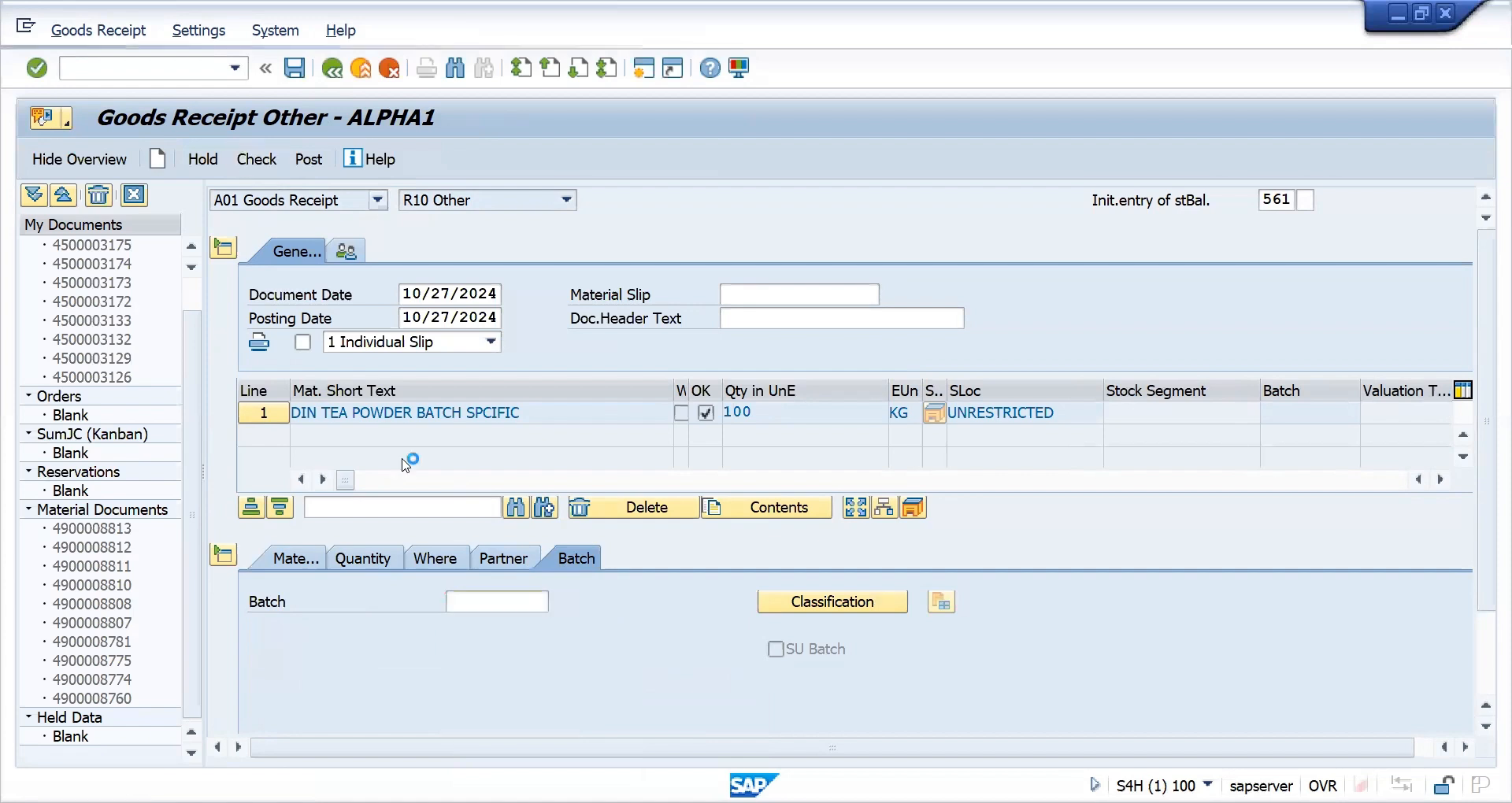
{"action": "left_click", "coordinate": [162, 496]}
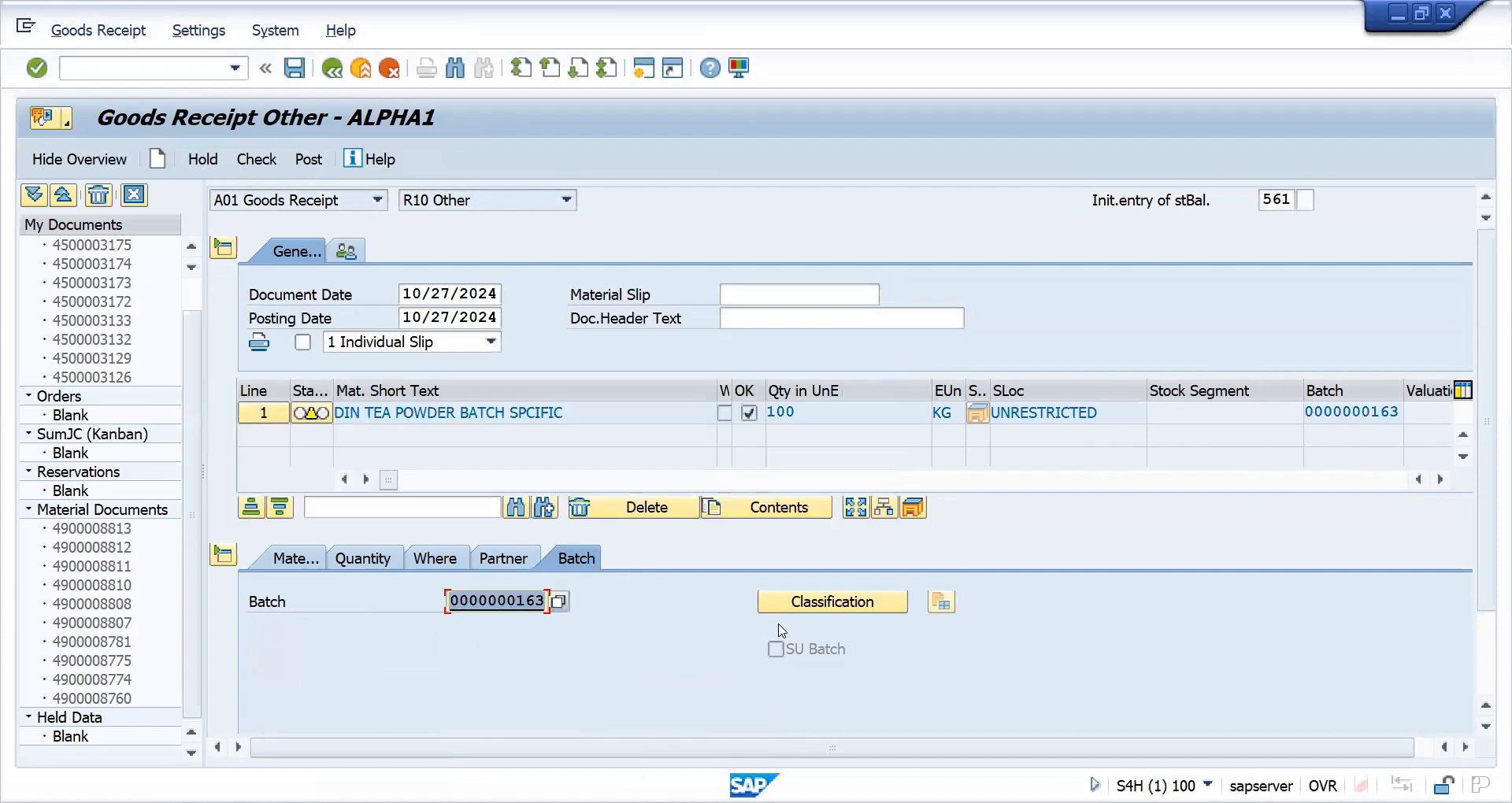
Set the second batch's remaining shelf life to 10 d in its classification, and check and post the goods receipt.
{"action": "left_click", "coordinate": [815, 605]}
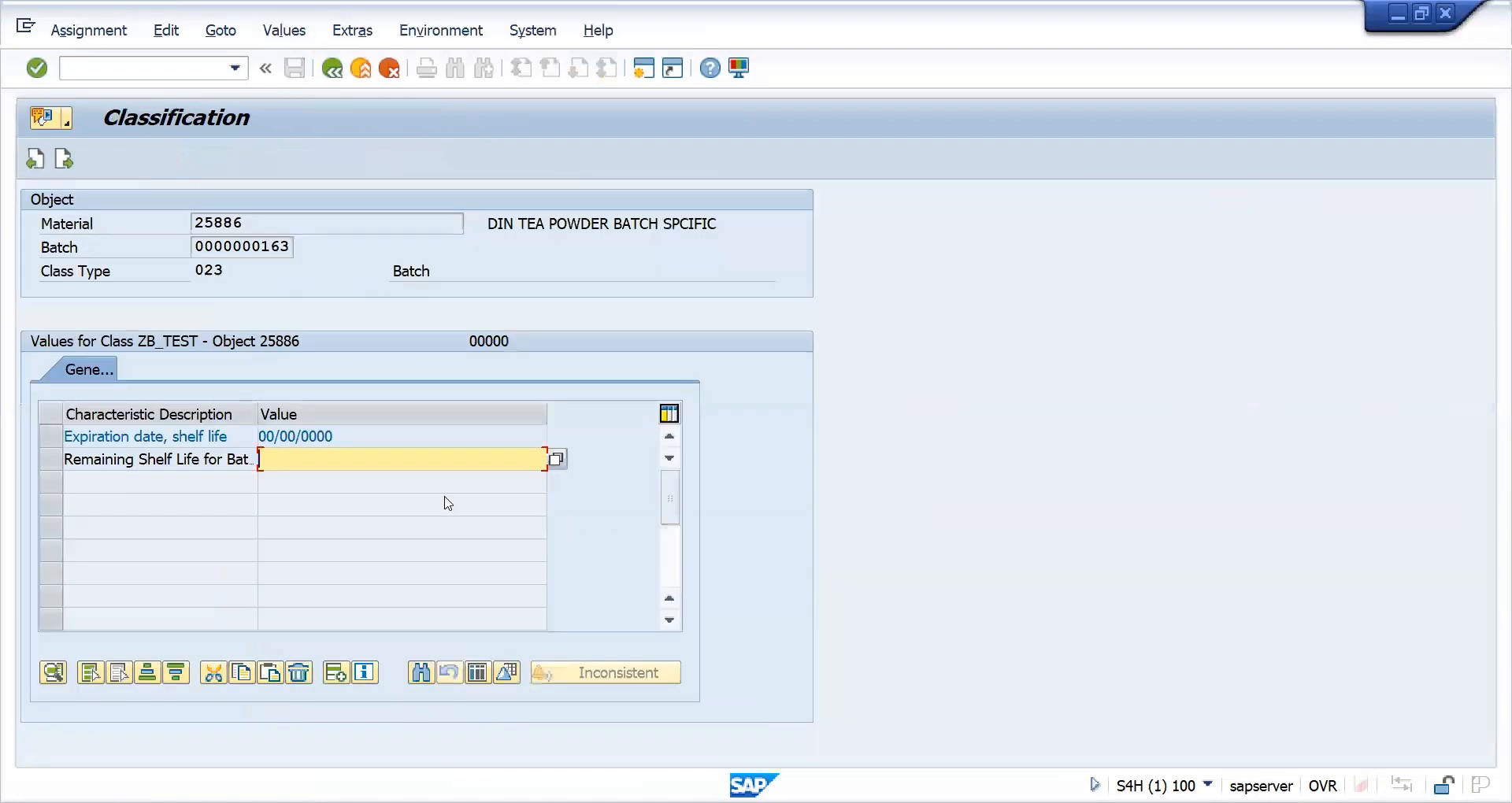
{"action": "key", "text": "Return"}
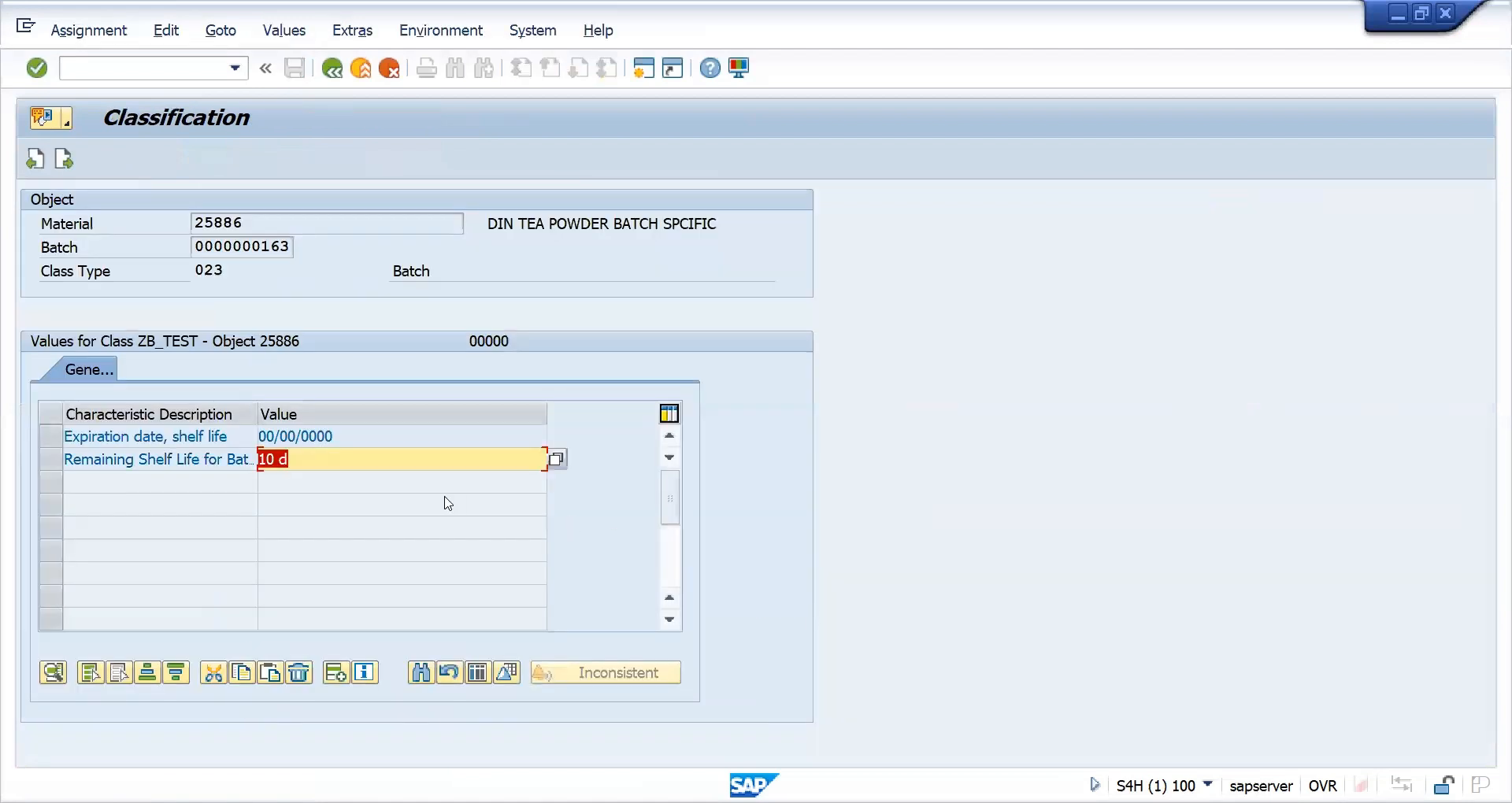
{"action": "left_click", "coordinate": [66, 160]}
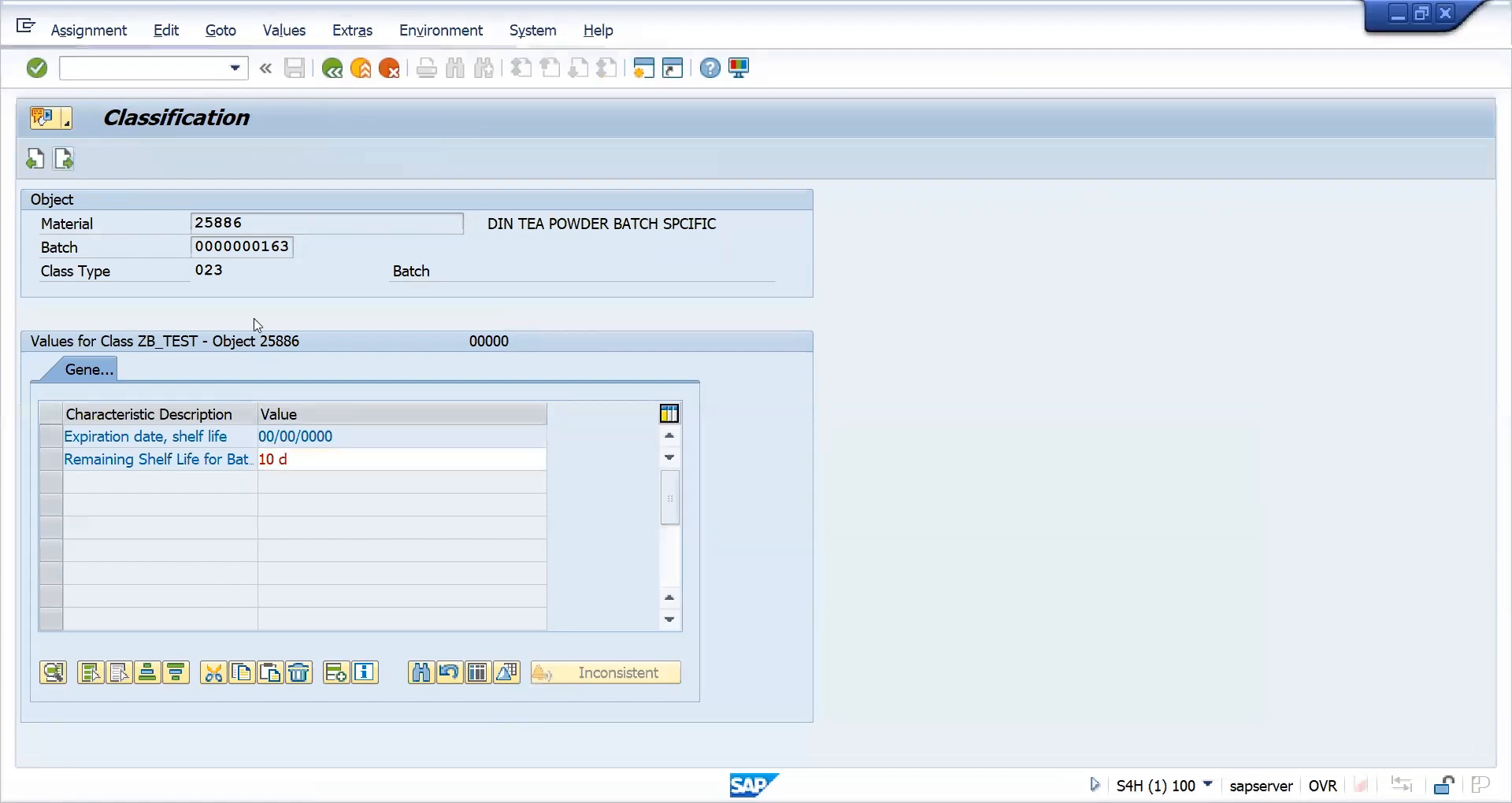
{"action": "left_click", "coordinate": [256, 159]}
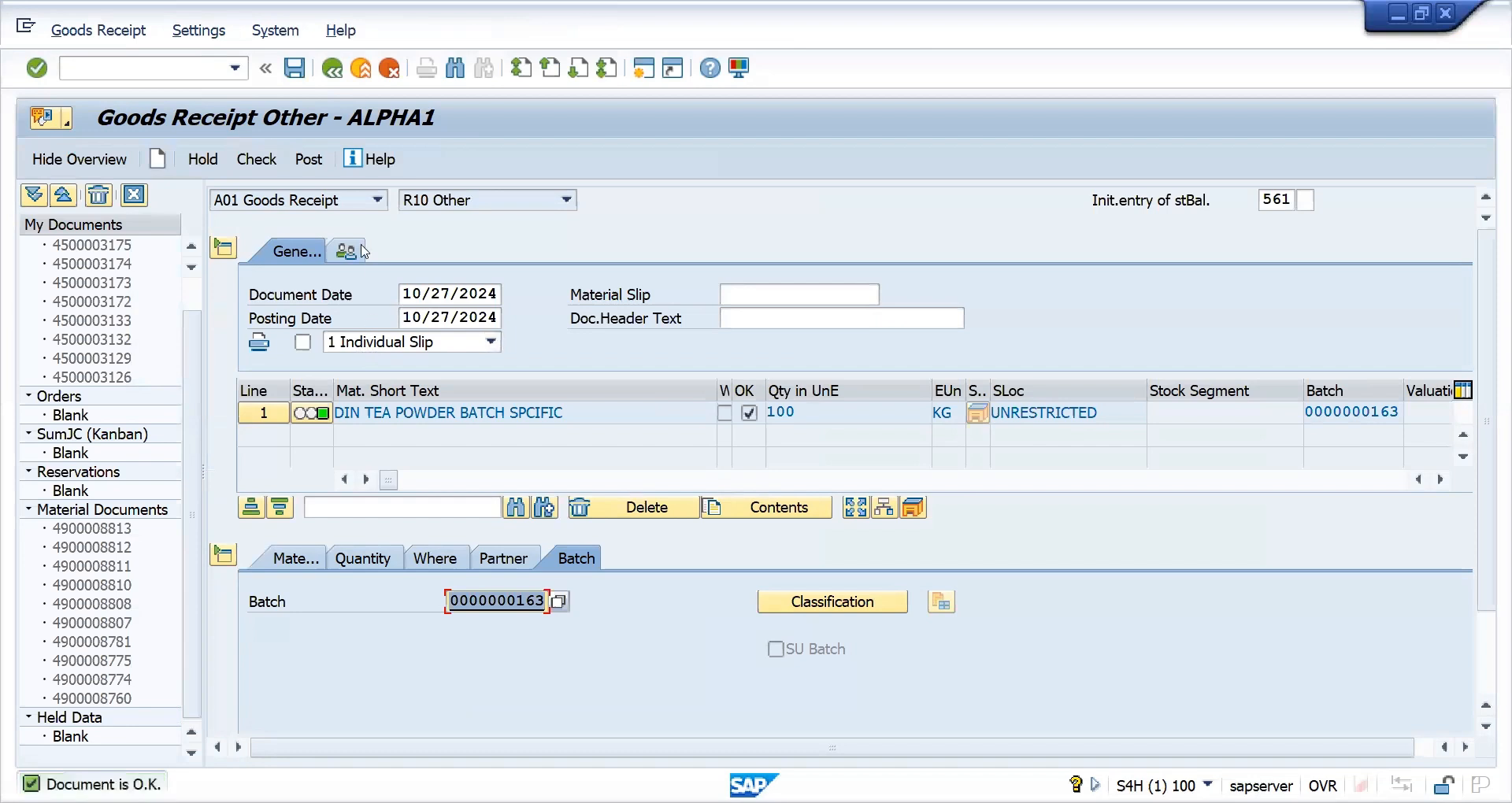
{"action": "left_click", "coordinate": [309, 159]}
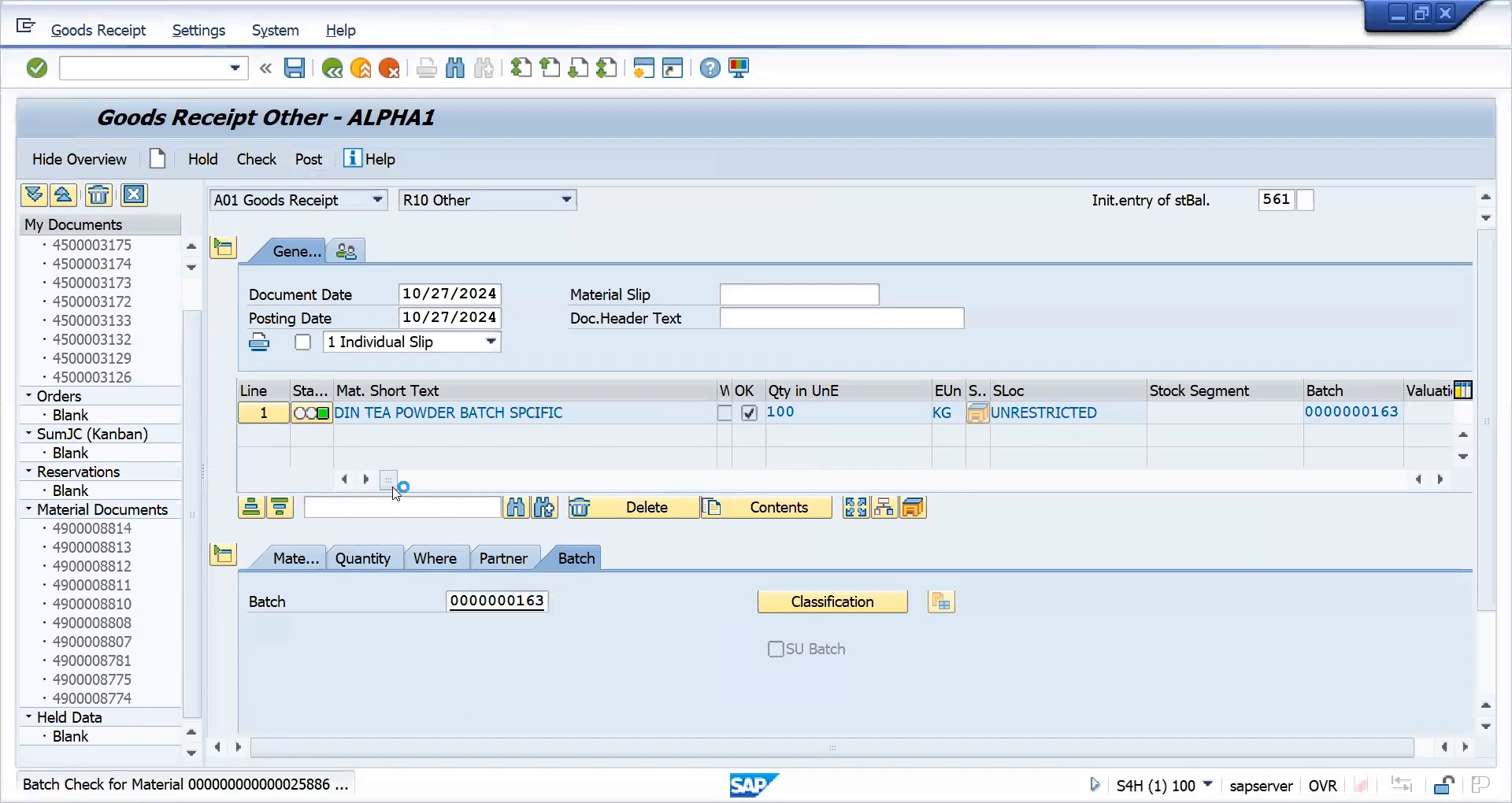
Enter material 25886 as the item of a third goods receipt.
{"action": "left_click", "coordinate": [490, 600]}
{"action": "left_click", "coordinate": [490, 600]}
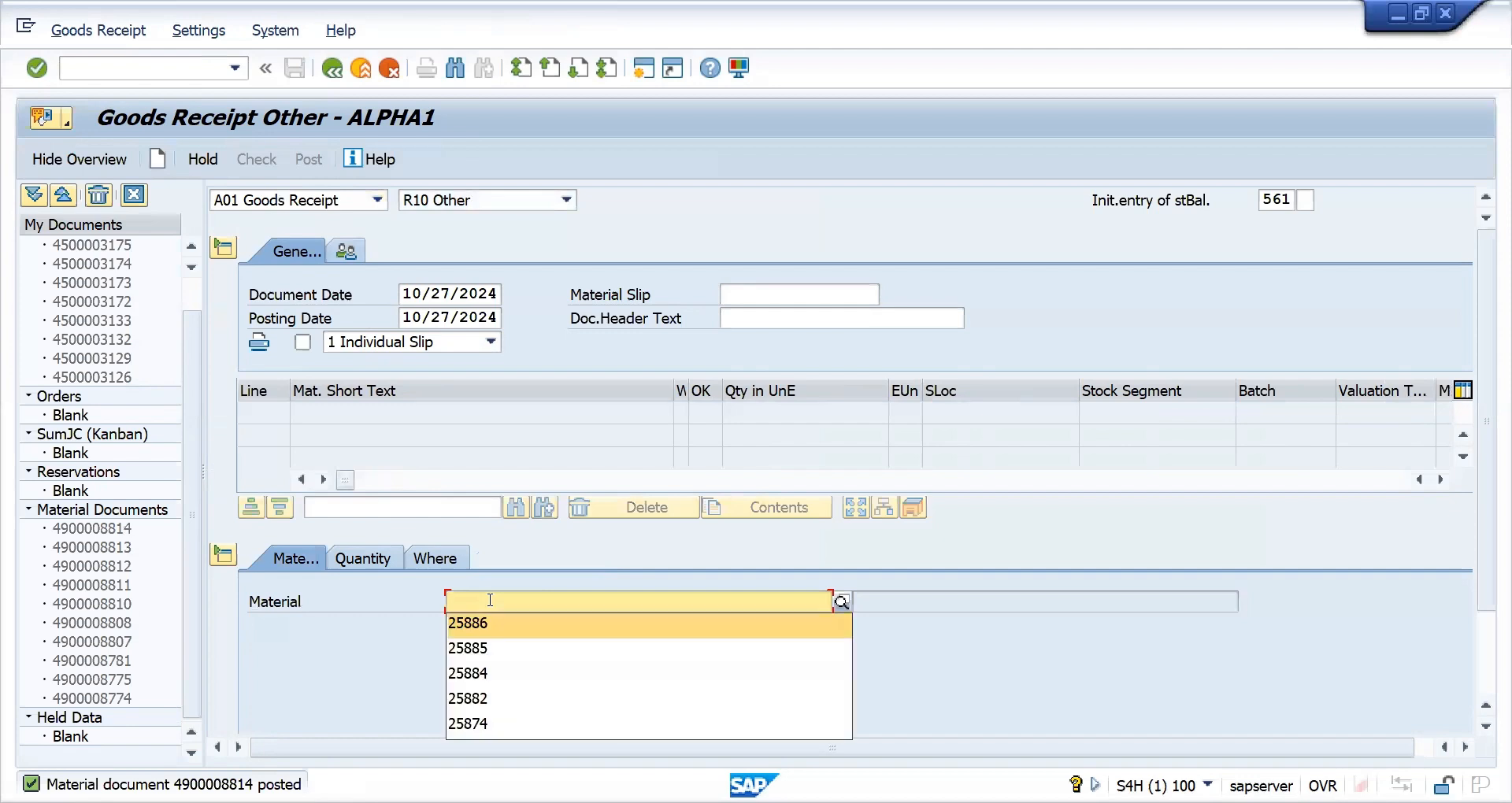
{"action": "key", "text": "Return"}
{"action": "key", "text": "Return"}
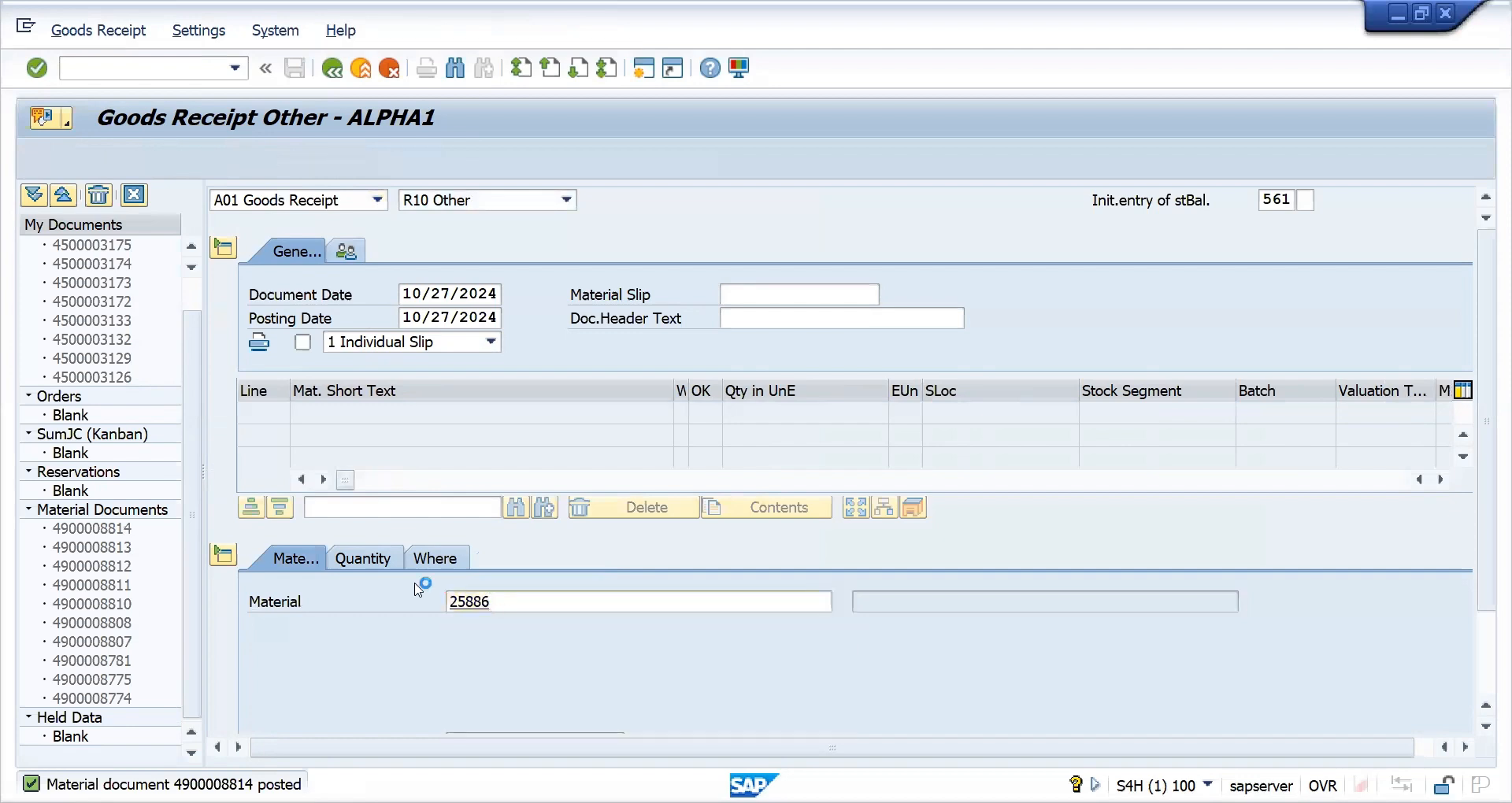
Set the third goods receipt's quantity to 100 KG.
{"action": "left_click", "coordinate": [375, 565]}
{"action": "left_click", "coordinate": [460, 600]}
{"action": "key", "text": "Return"}
{"action": "key", "text": "Tab"}
{"action": "key", "text": "Down"}
{"action": "key", "text": "Down"}
{"action": "key", "text": "Return"}
{"action": "key", "text": "Return"}
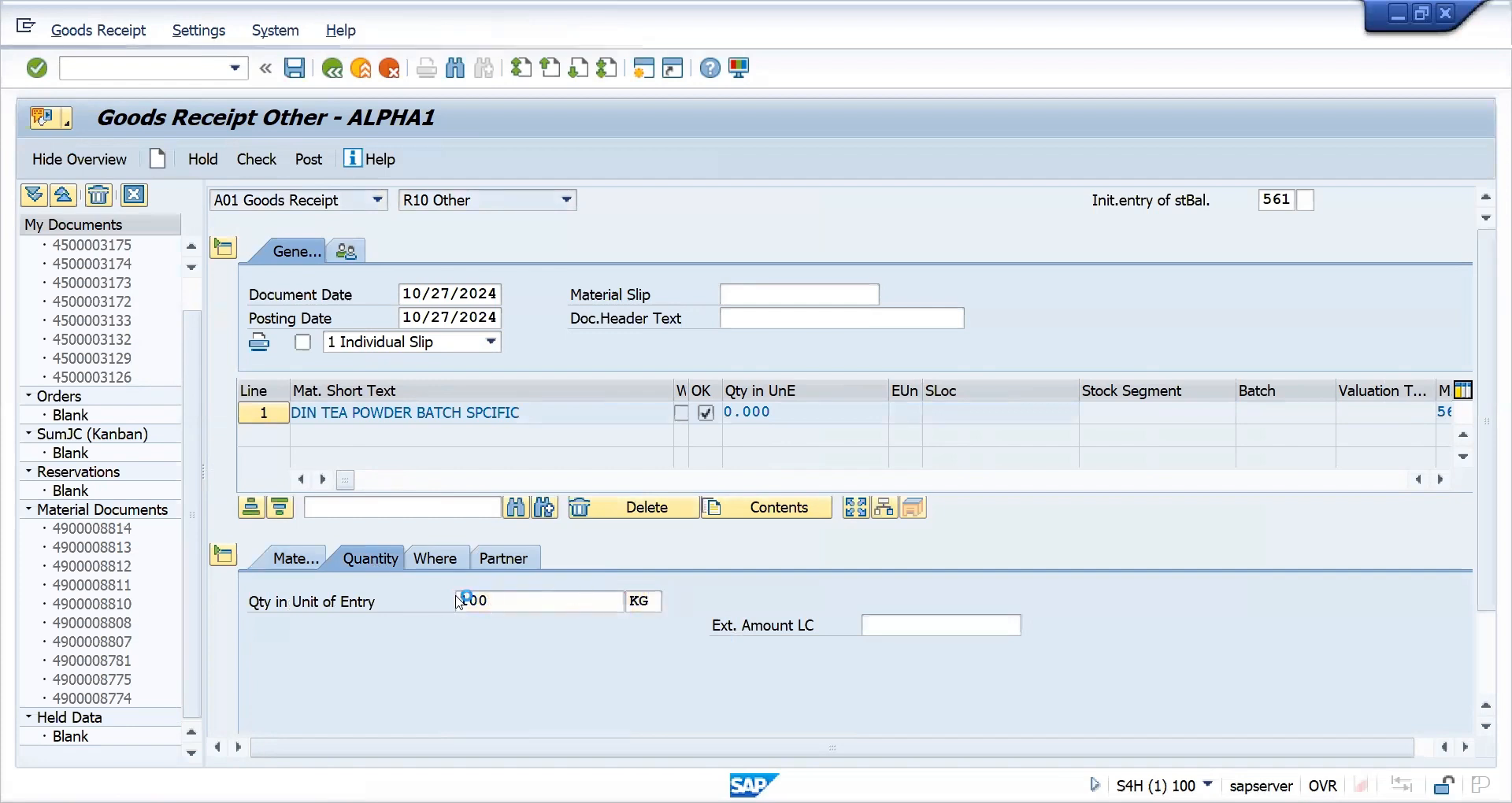
Enter plant DRP1 and storage location SALE for the third goods receipt's item.
{"action": "left_click", "coordinate": [435, 560]}
{"action": "left_click", "coordinate": [506, 641]}
{"action": "key", "text": "Down"}
{"action": "key", "text": "Return"}
{"action": "key", "text": "Tab"}
{"action": "key", "text": "Tab"}
{"action": "key", "text": "Down"}
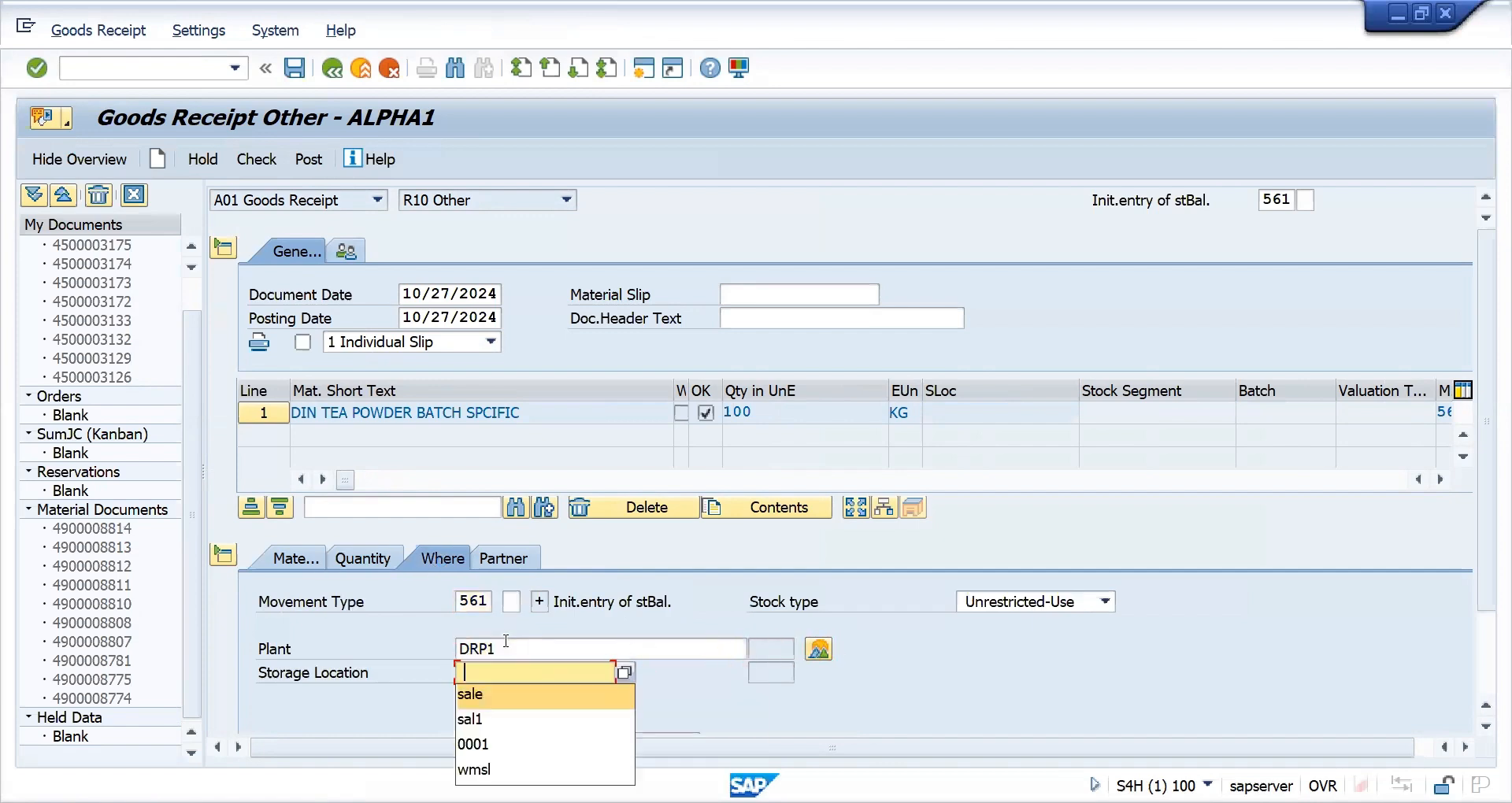
{"action": "key", "text": "Return"}
{"action": "key", "text": "Return"}
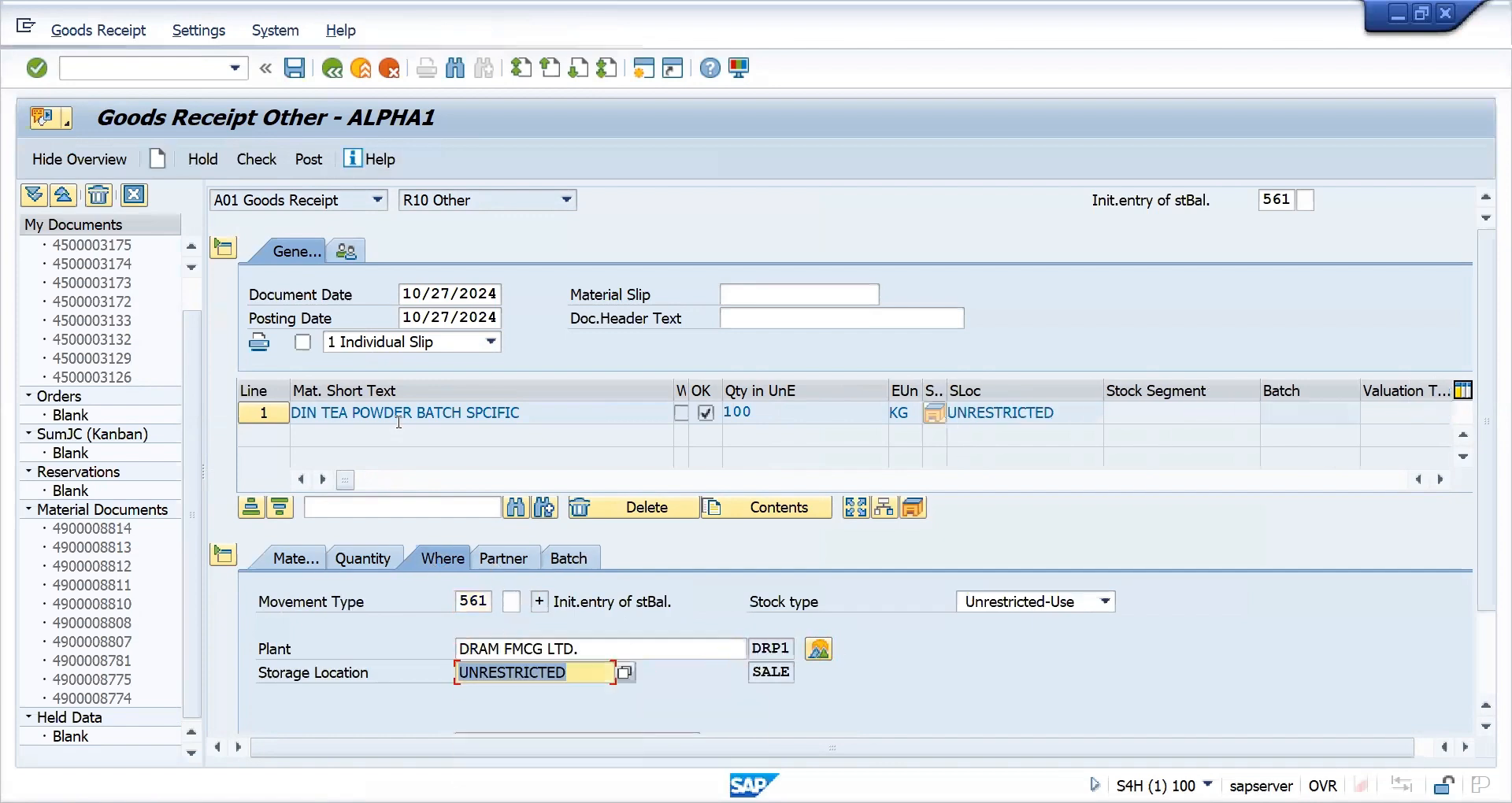
Check the third goods receipt to generate its batch, and classify that batch with a remaining shelf life of 100 d.
{"action": "left_click", "coordinate": [244, 162]}
{"action": "key", "text": "Return"}
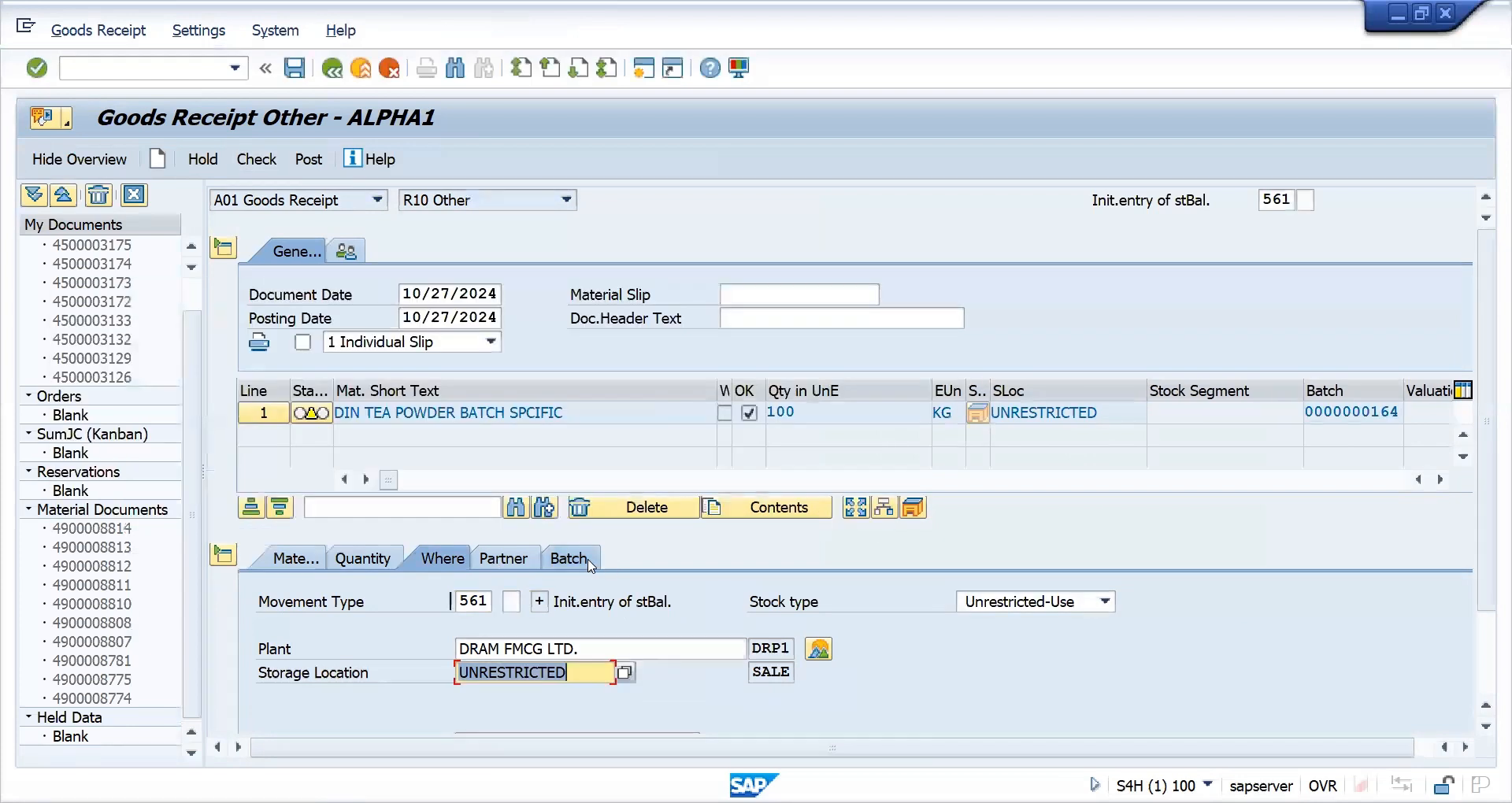
{"action": "left_click", "coordinate": [573, 558]}
{"action": "left_click", "coordinate": [805, 604]}
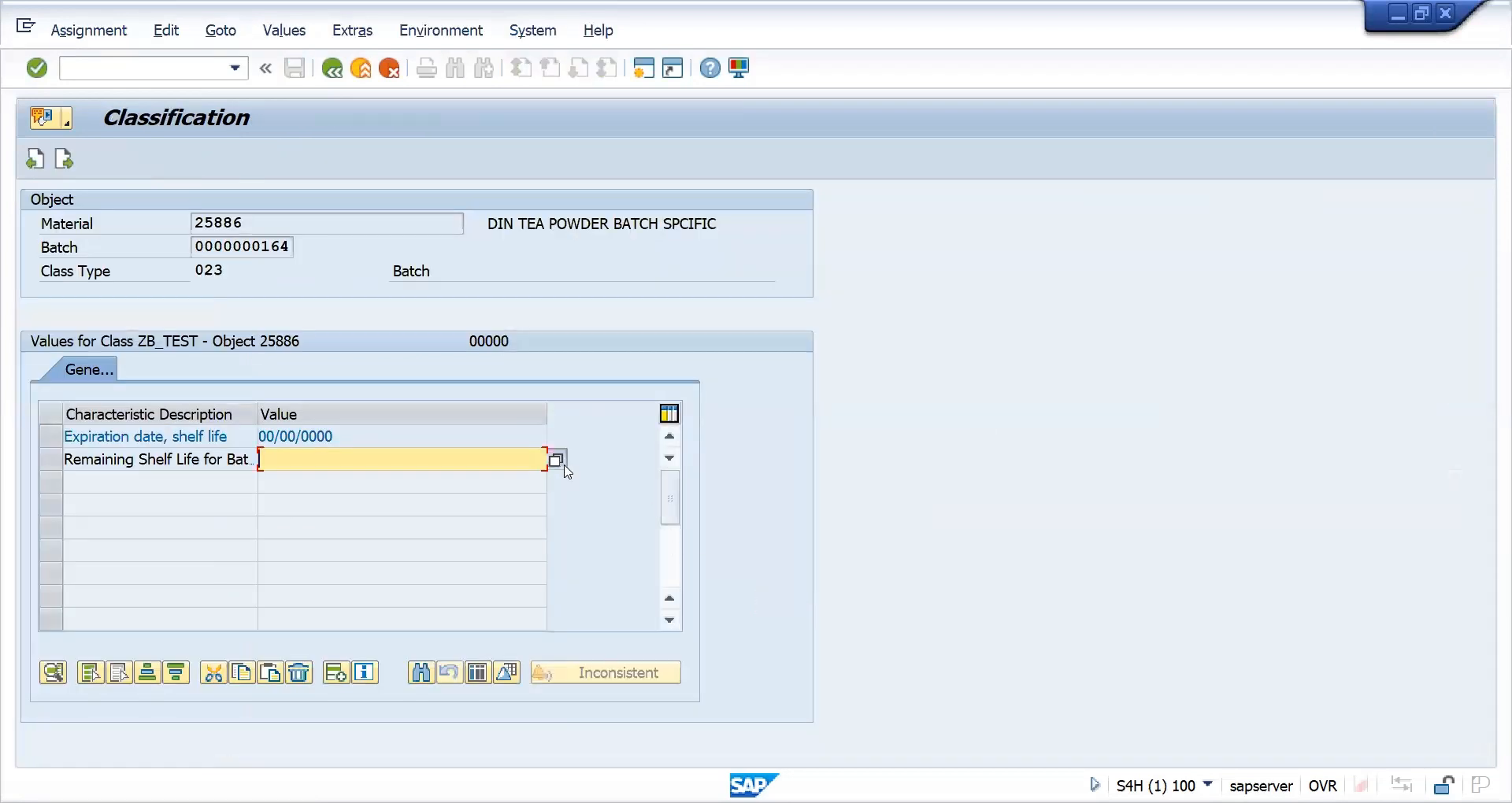
{"action": "left_click", "coordinate": [557, 460]}
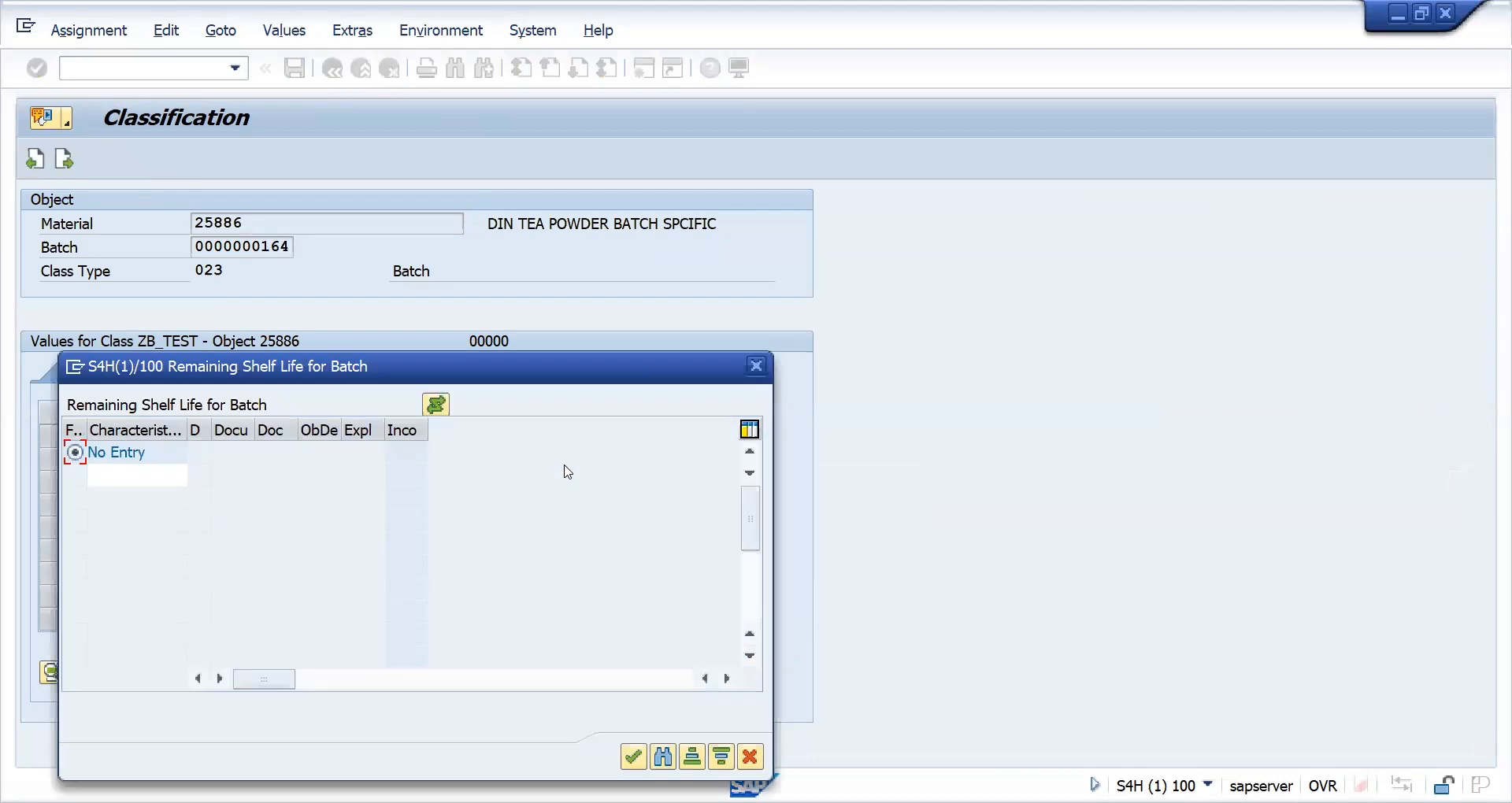
{"action": "key", "text": "Escape"}
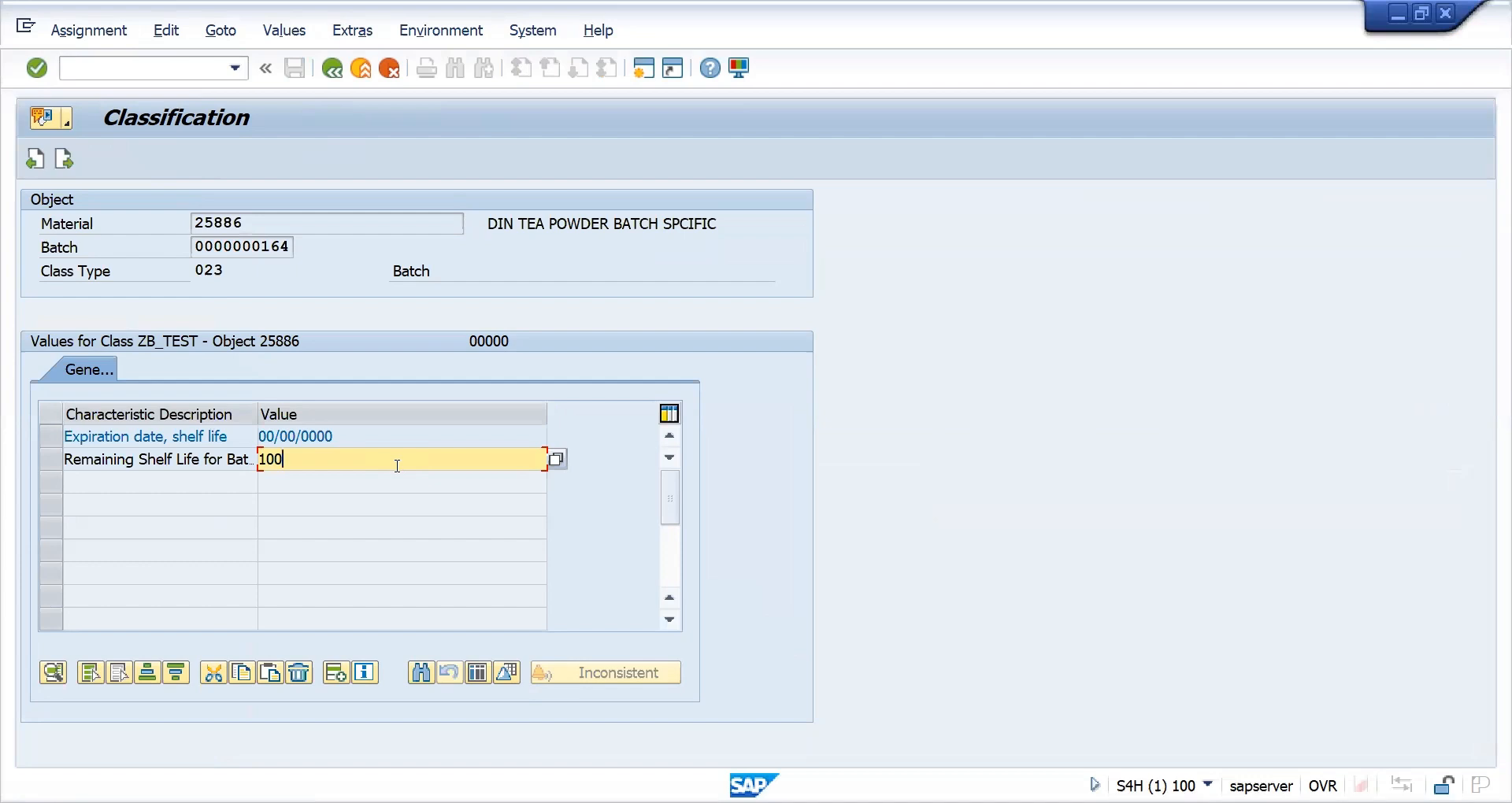
{"action": "key", "text": "Return"}
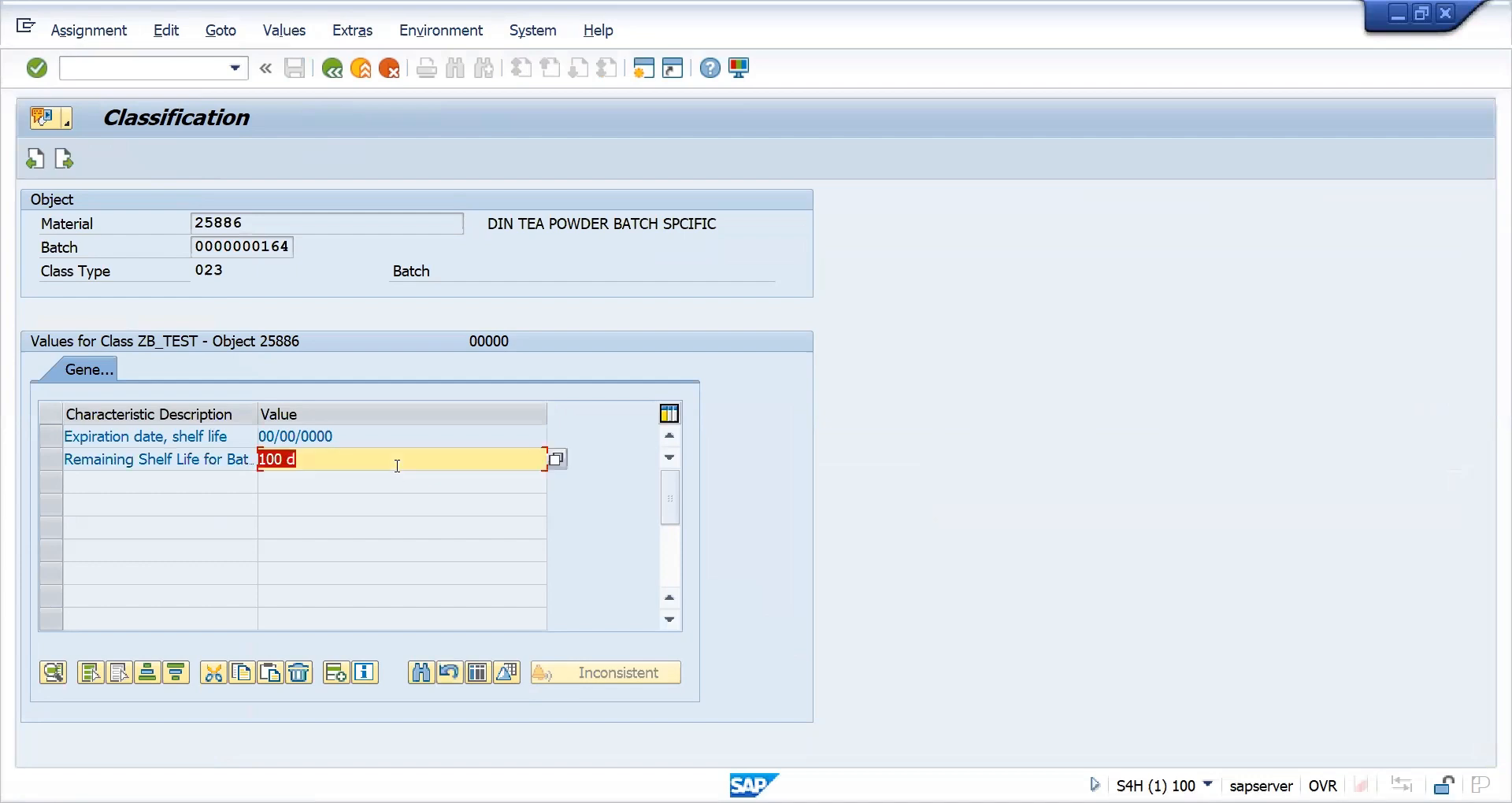
{"action": "left_click", "coordinate": [334, 71]}
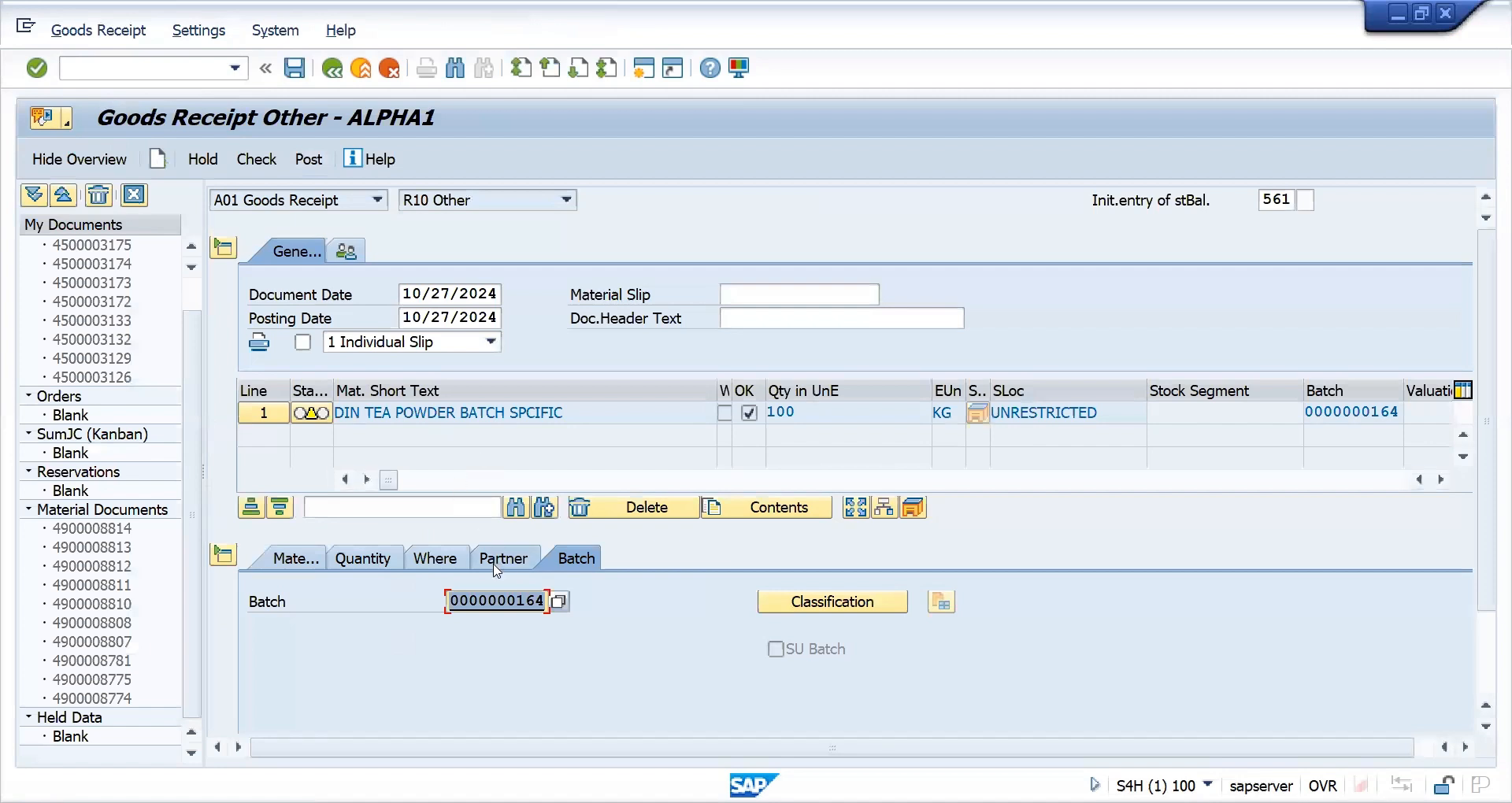
{"action": "left_click", "coordinate": [438, 560]}
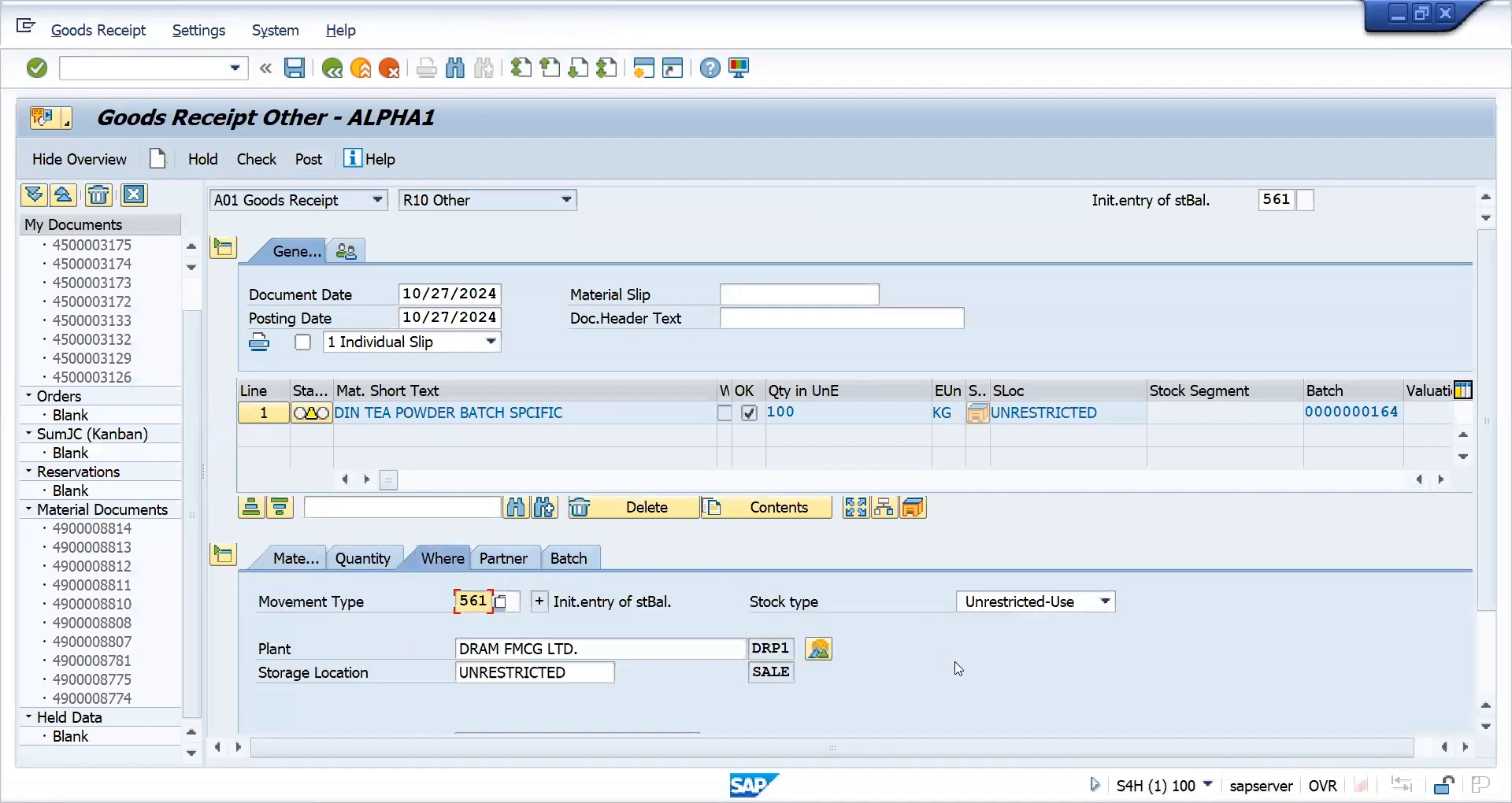
Review the third goods receipt's quantity, material and batch details, check the document and post it.
{"action": "scroll", "coordinate": [1484, 688], "scroll_direction": "down", "scroll_amount": 3}
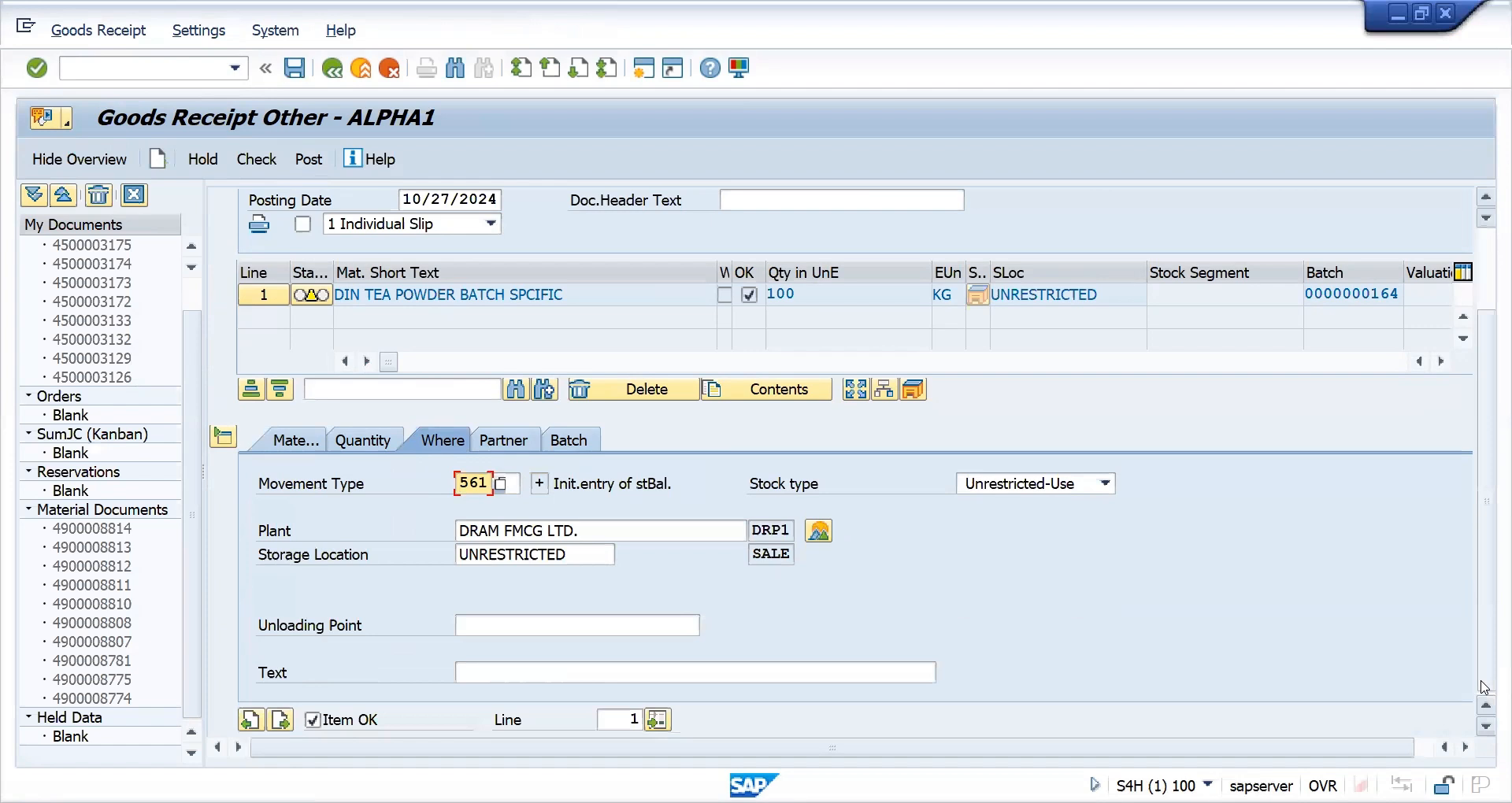
{"action": "left_click", "coordinate": [372, 441]}
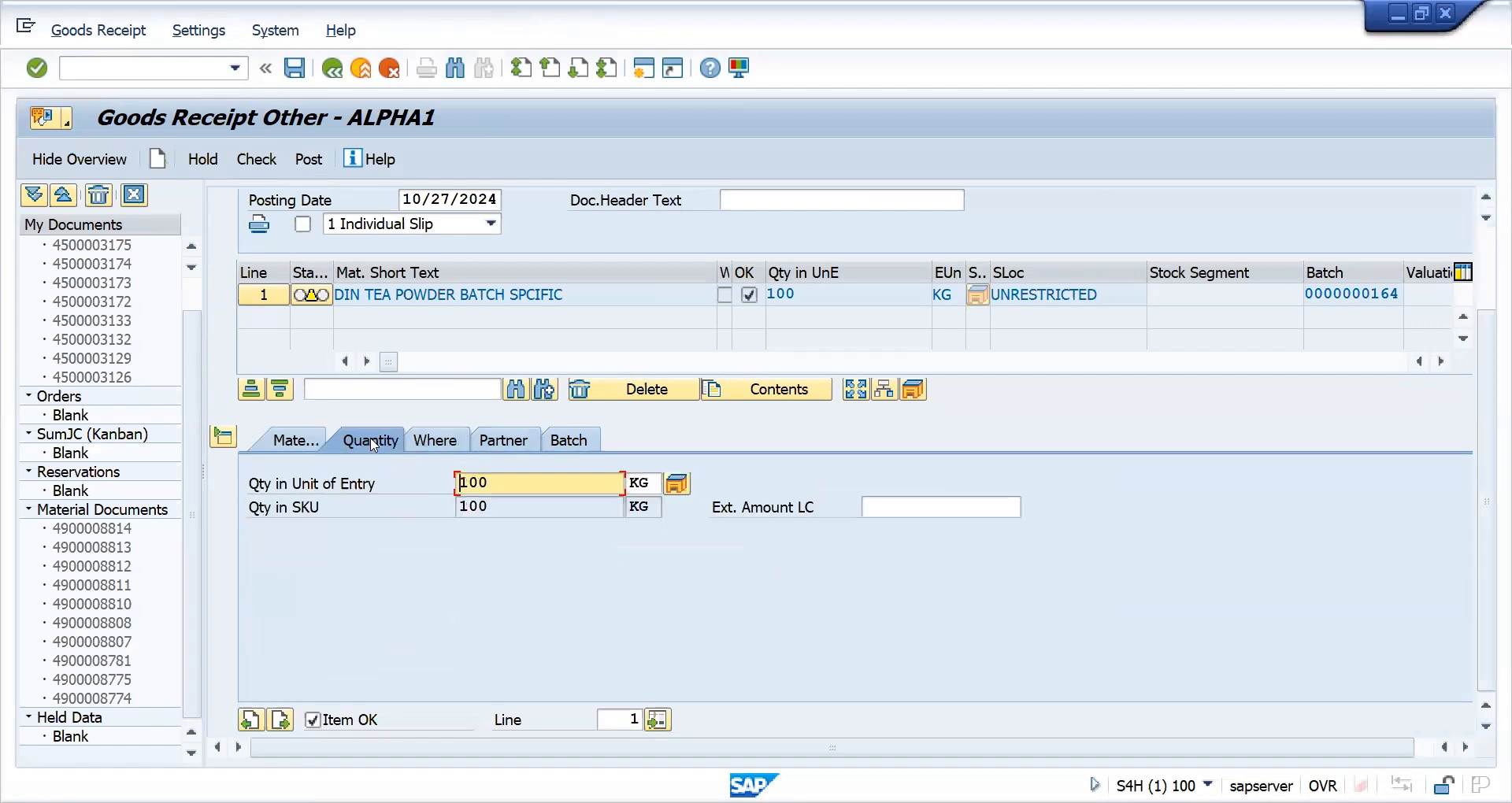
{"action": "left_click", "coordinate": [276, 447]}
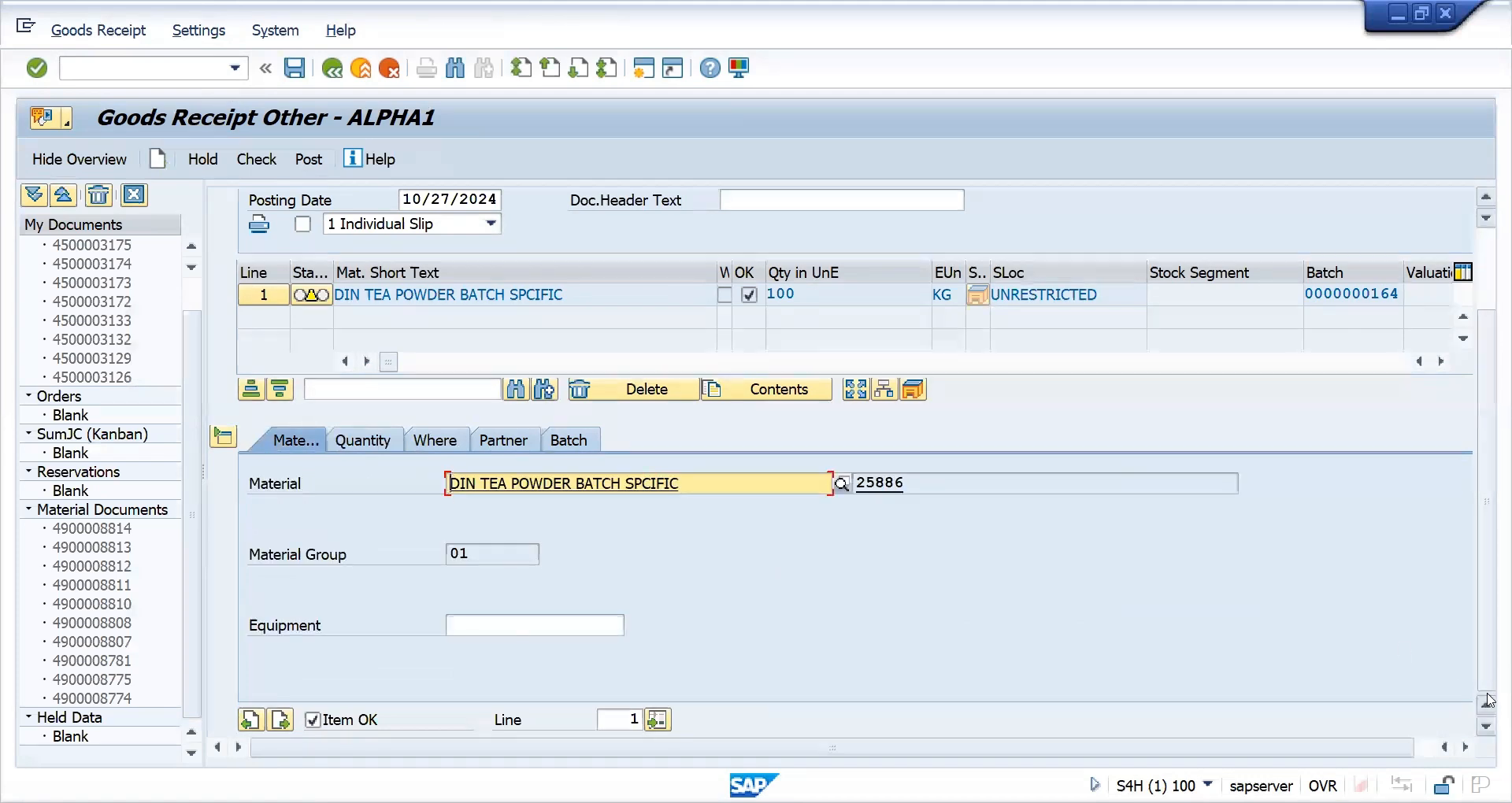
{"action": "left_click", "coordinate": [572, 439]}
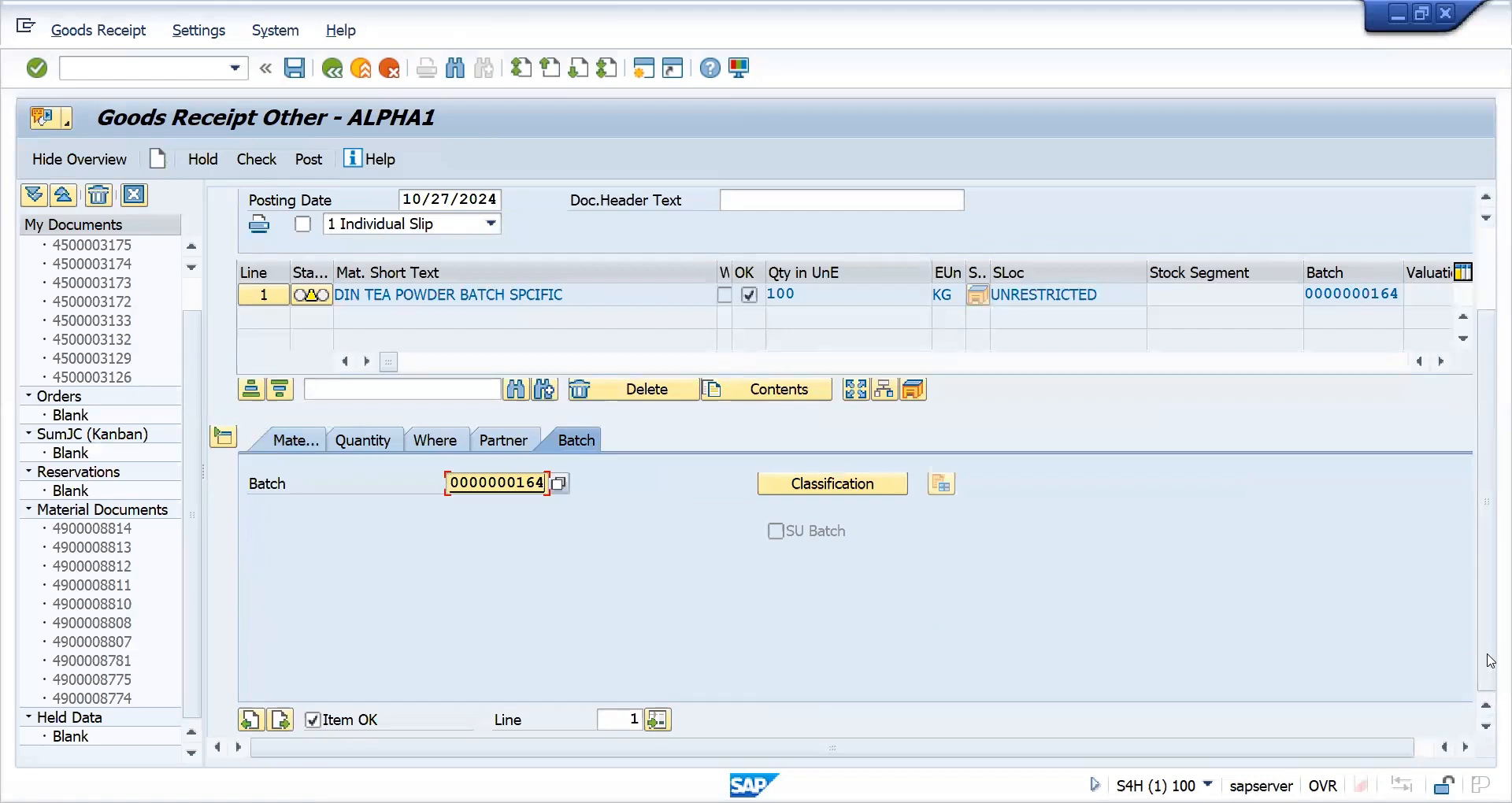
{"action": "left_click", "coordinate": [256, 159]}
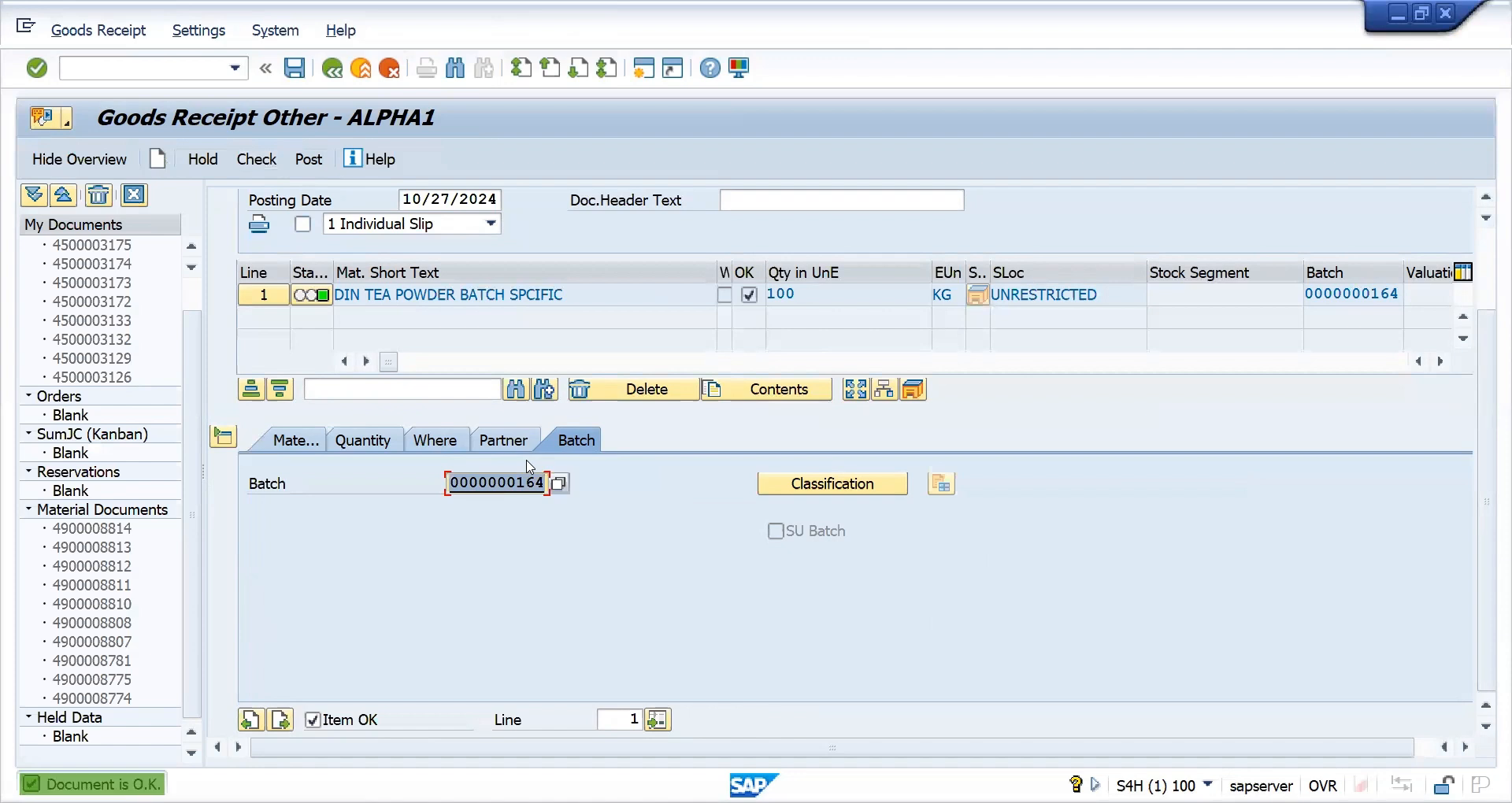
{"action": "left_click_drag", "start_coordinate": [1489, 362], "coordinate": [1488, 217]}
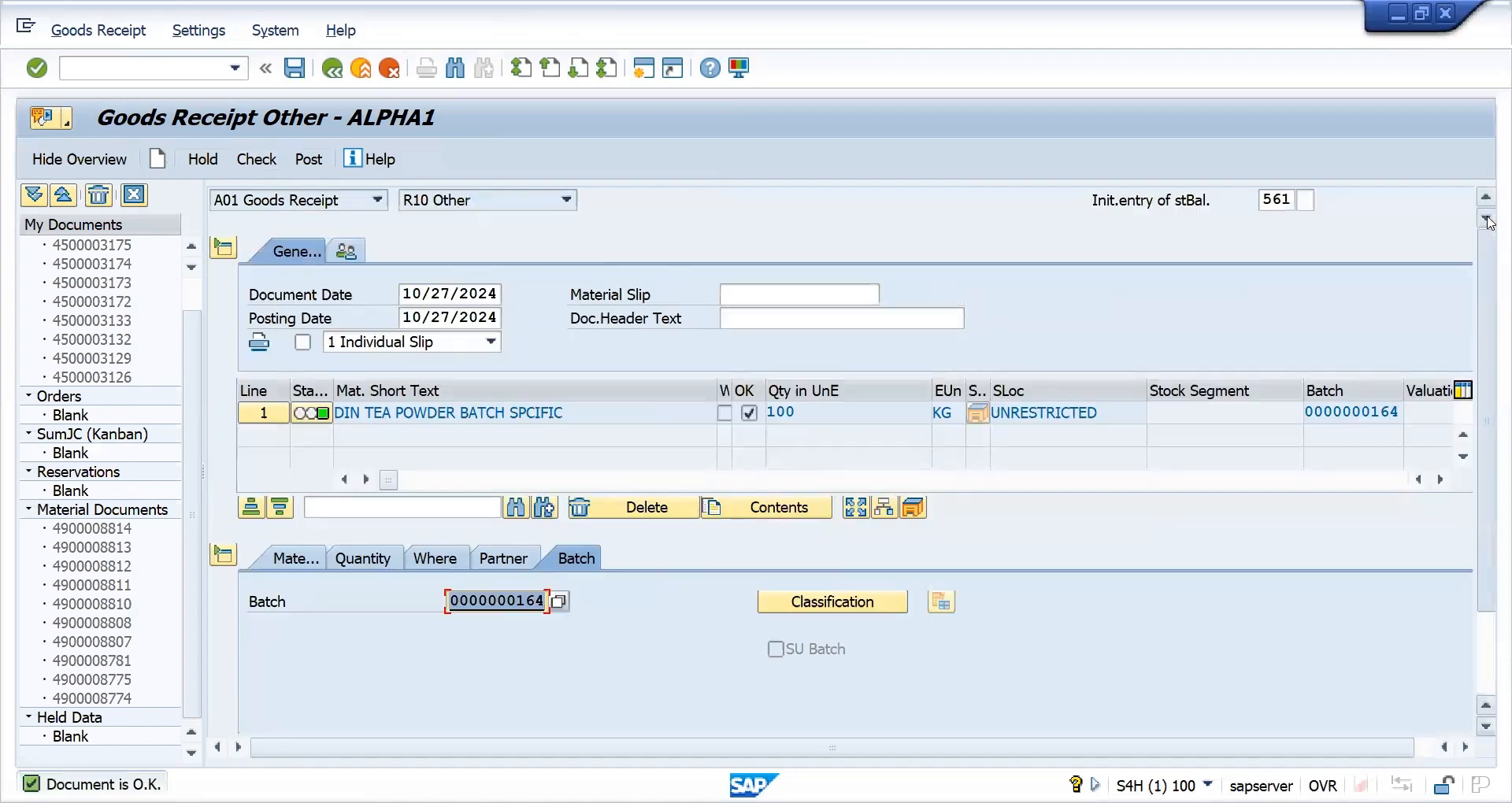
{"action": "left_click", "coordinate": [308, 159]}
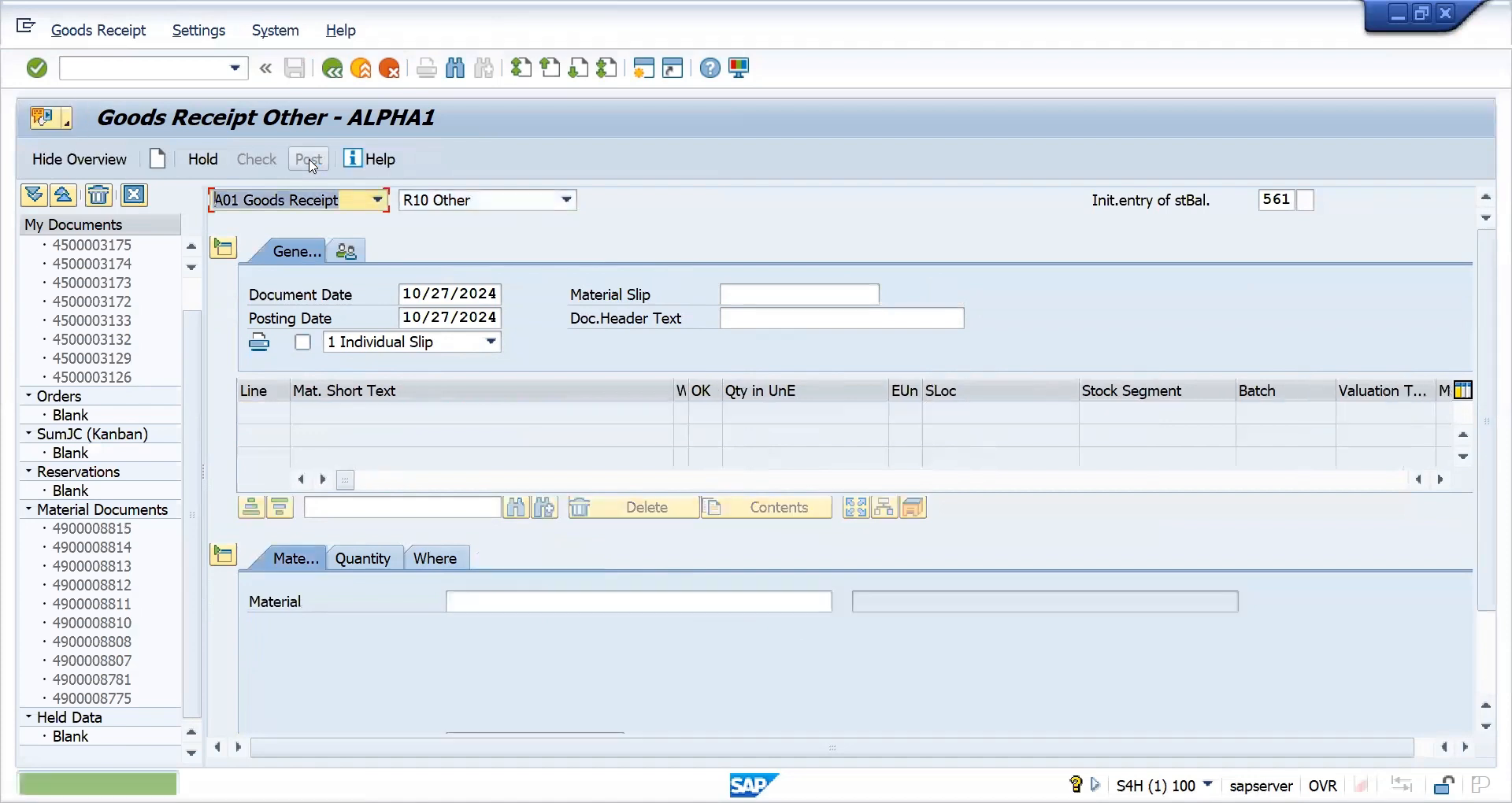
Start a sales order in VA01 with order type DOR1, sales organization DRAM, distribution channel DI and division DD.
{"action": "left_click", "coordinate": [131, 68]}
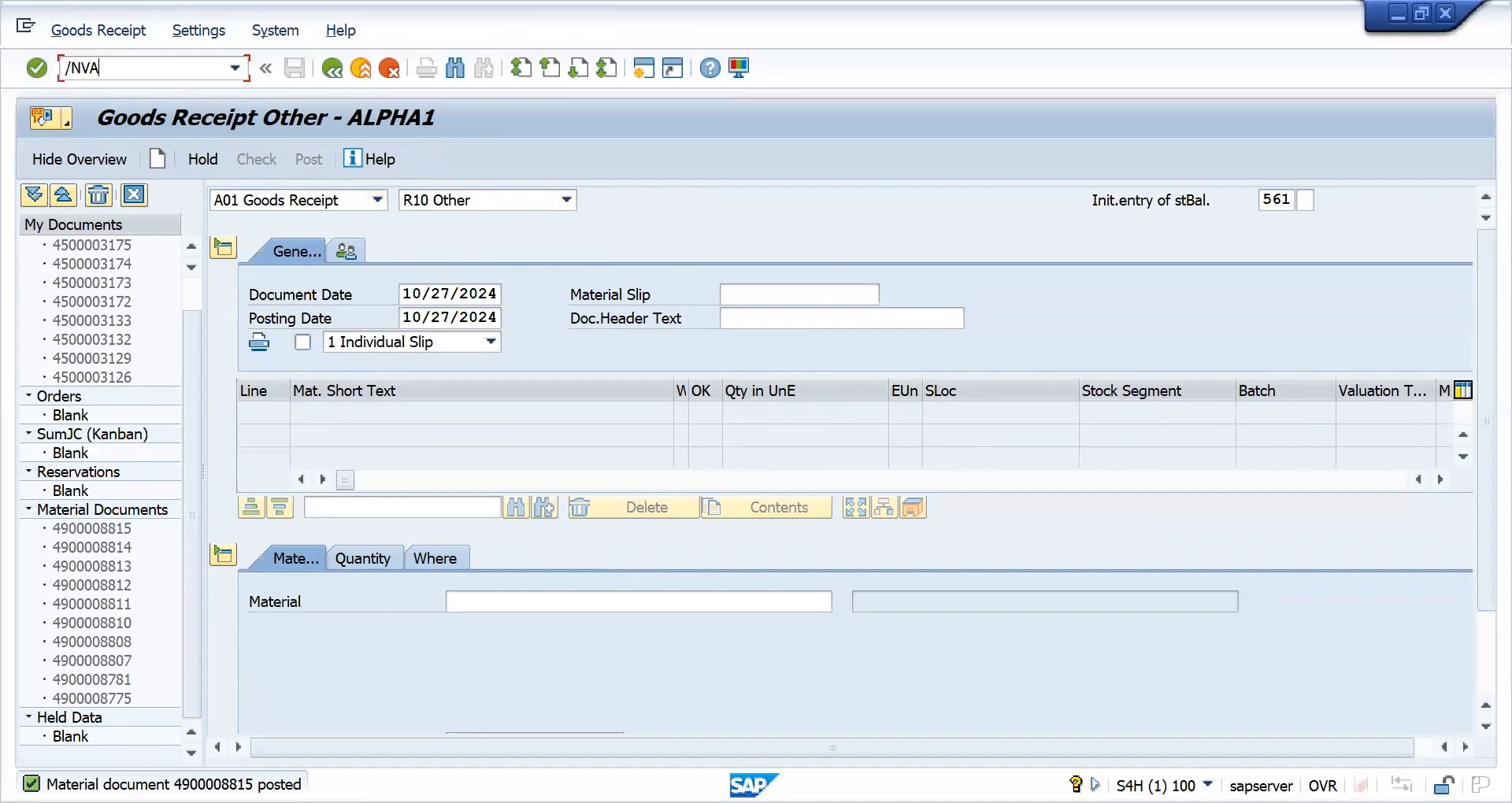
{"action": "key", "text": "Return"}
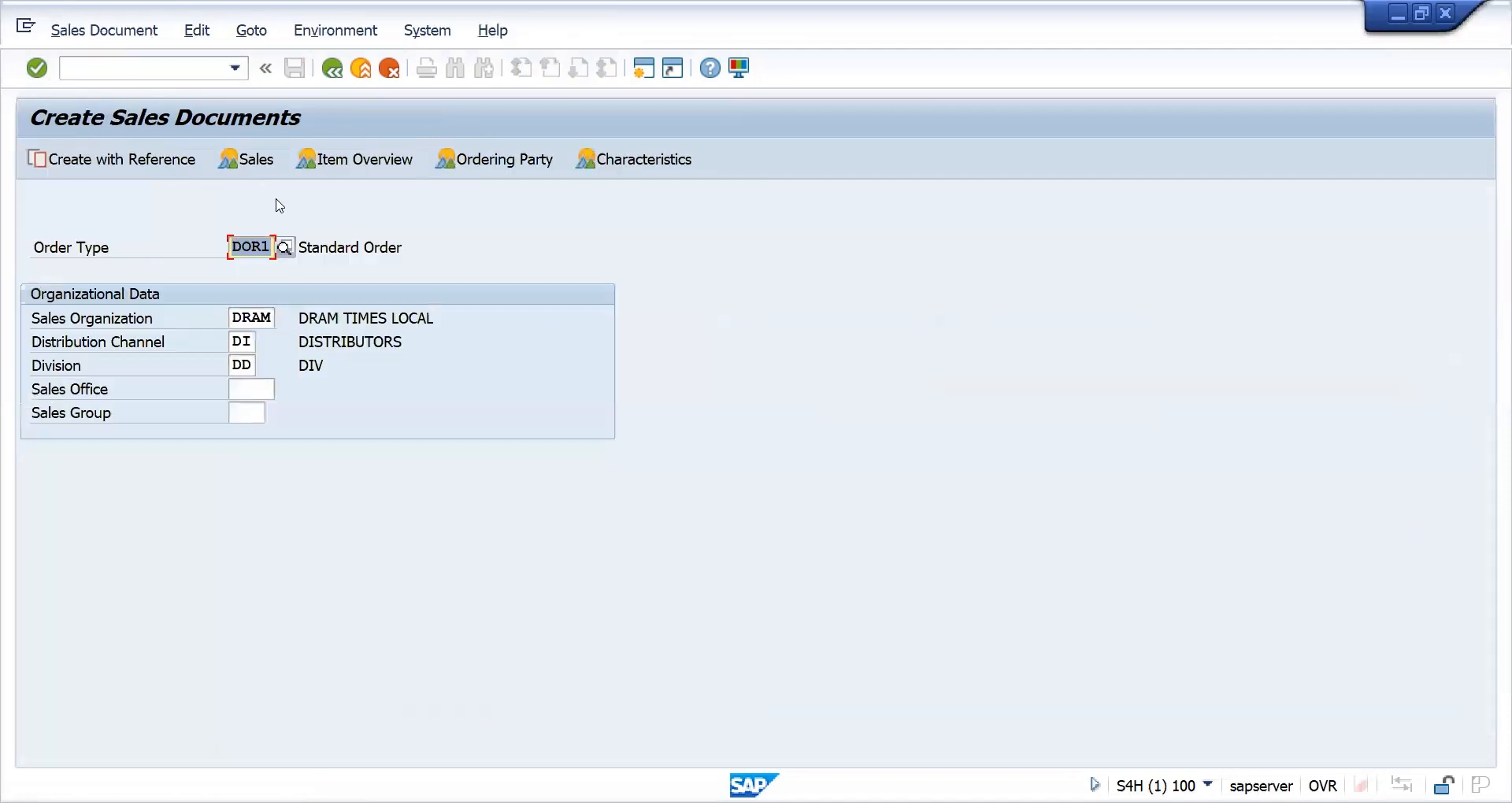
{"action": "key", "text": "Return"}
Enter the sold-to party's customer number, accept the proposed ship-to party and set the customer reference to BATCHTESTKING.
{"action": "type", "text": "100031"}
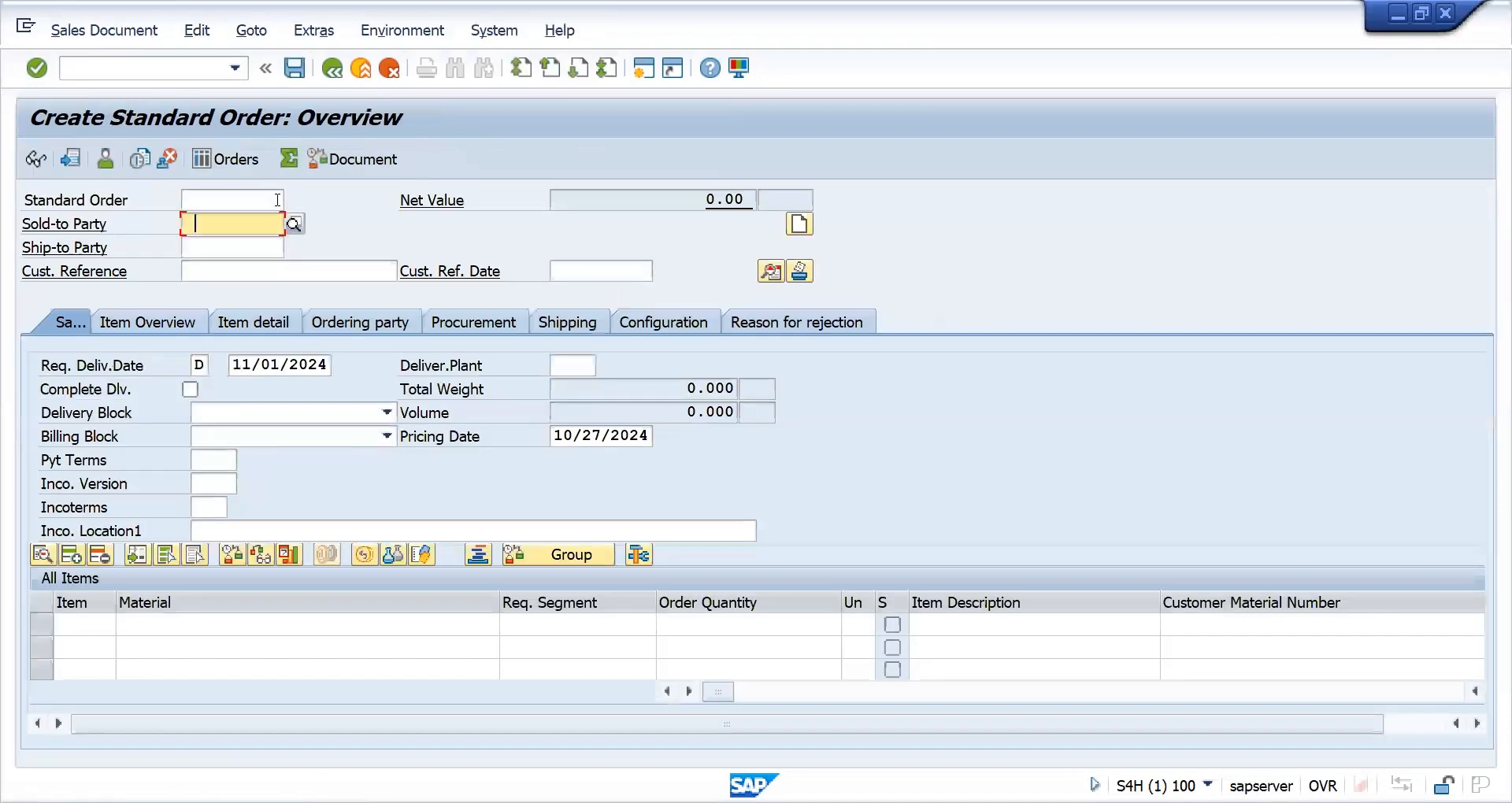
{"action": "key", "text": "Return"}
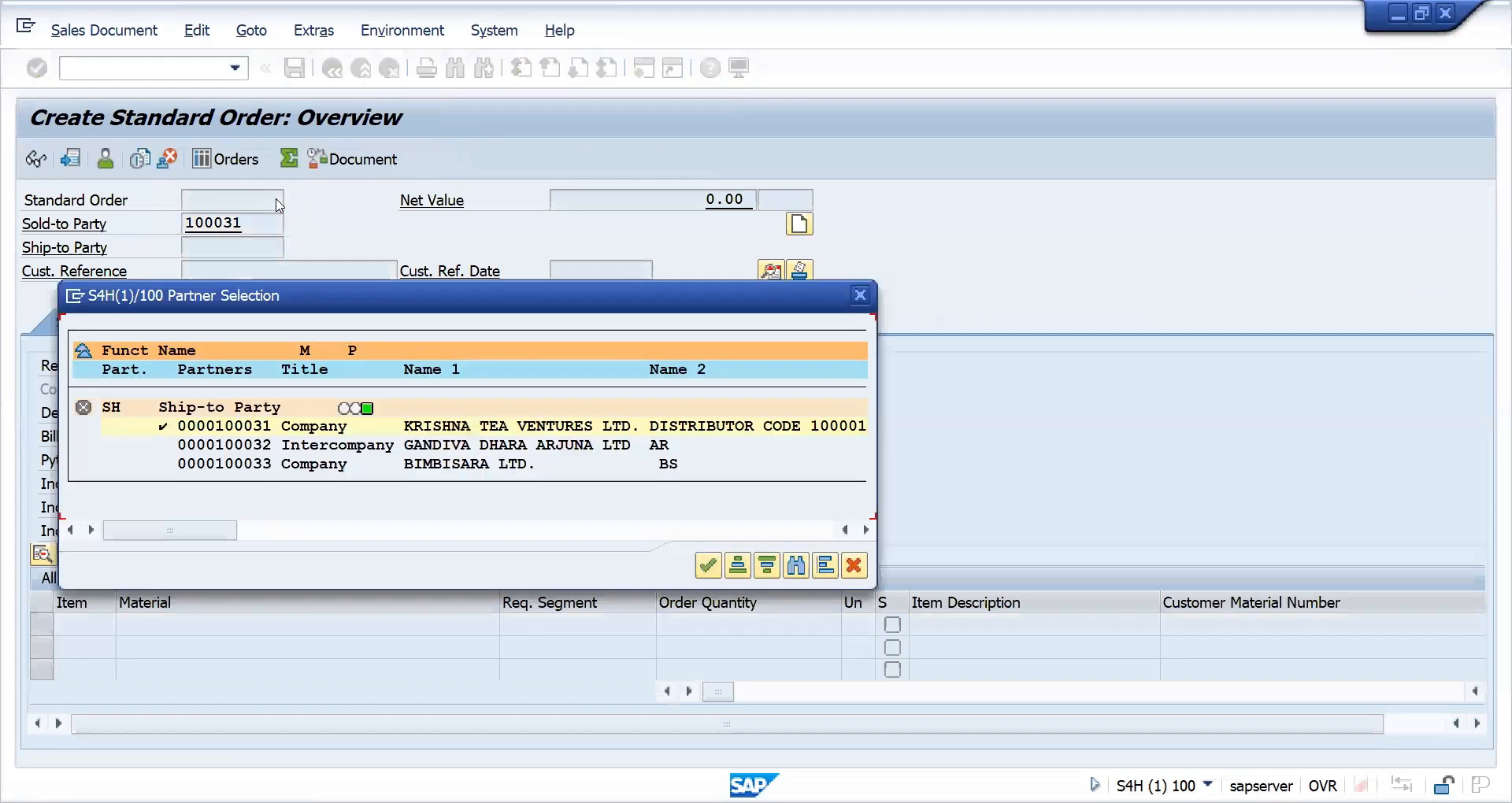
{"action": "key", "text": "Return"}
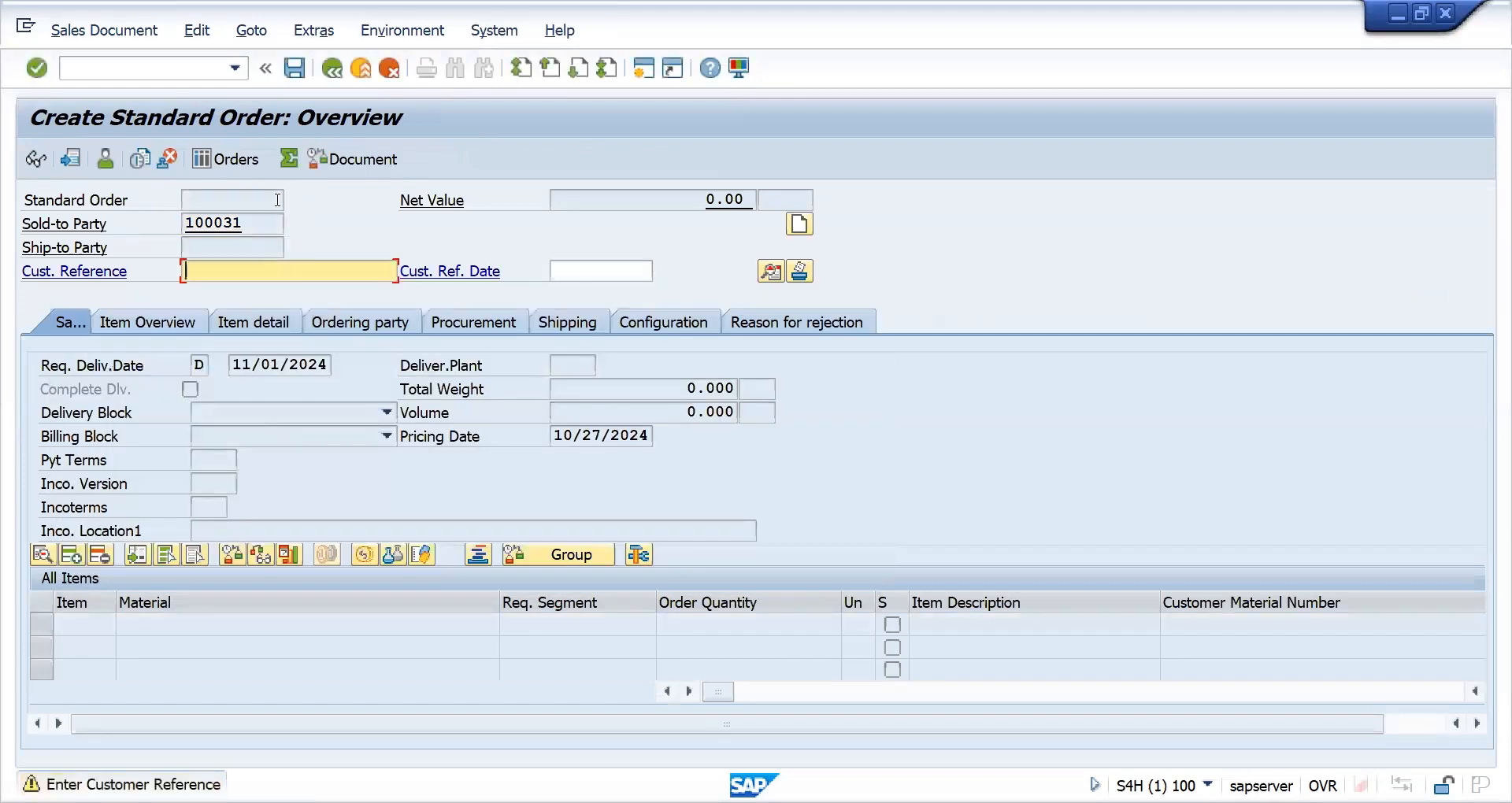
{"action": "type", "text": "BATCHTESTKING"}
{"action": "key", "text": "Return"}
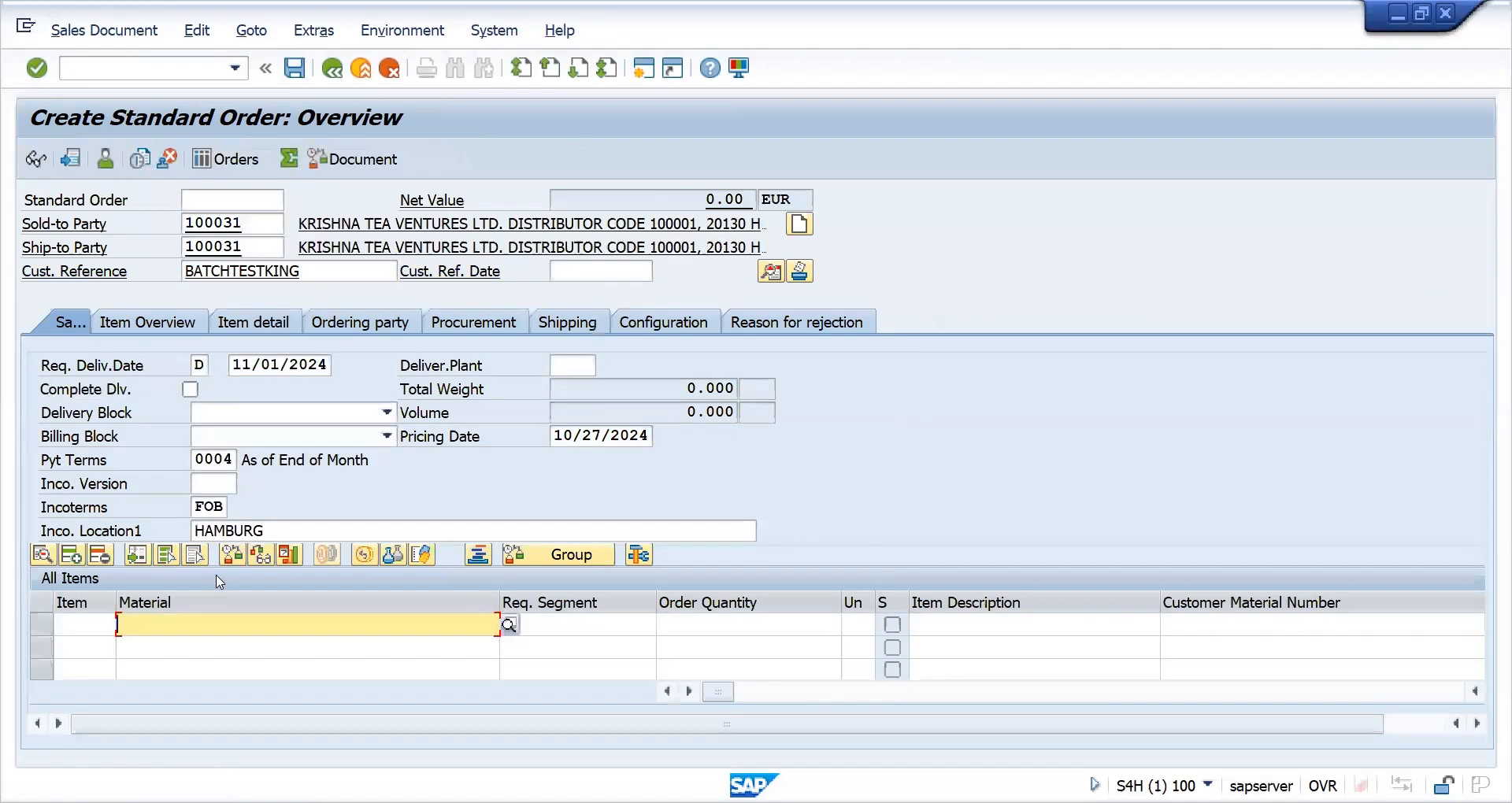
Add material 25886 to the sales order with an order quantity of 10.
{"action": "key", "text": "Down"}
{"action": "key", "text": "Return"}
{"action": "key", "text": "BackSpace"}
{"action": "type", "text": "6"}
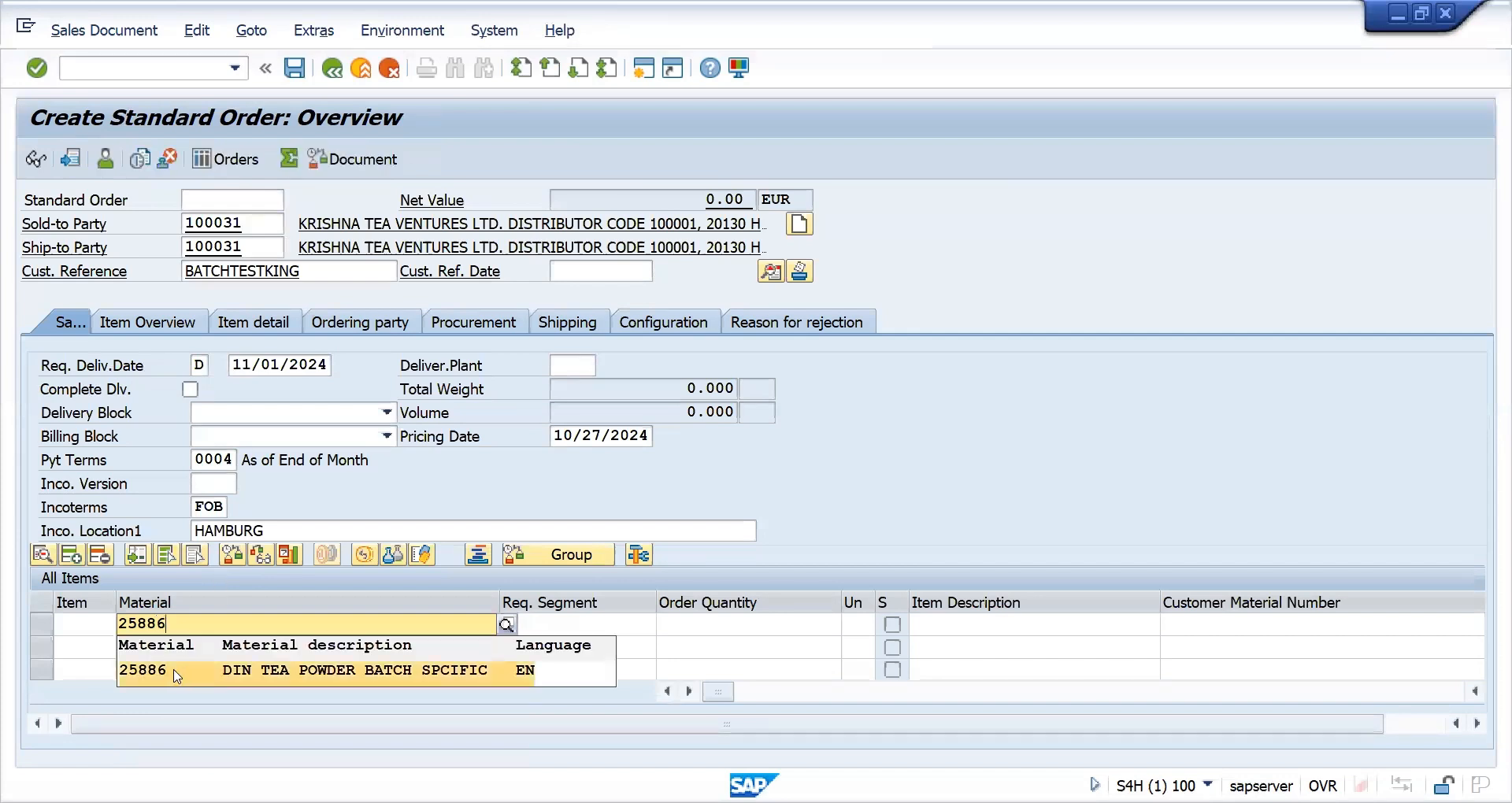
{"action": "left_click", "coordinate": [175, 670]}
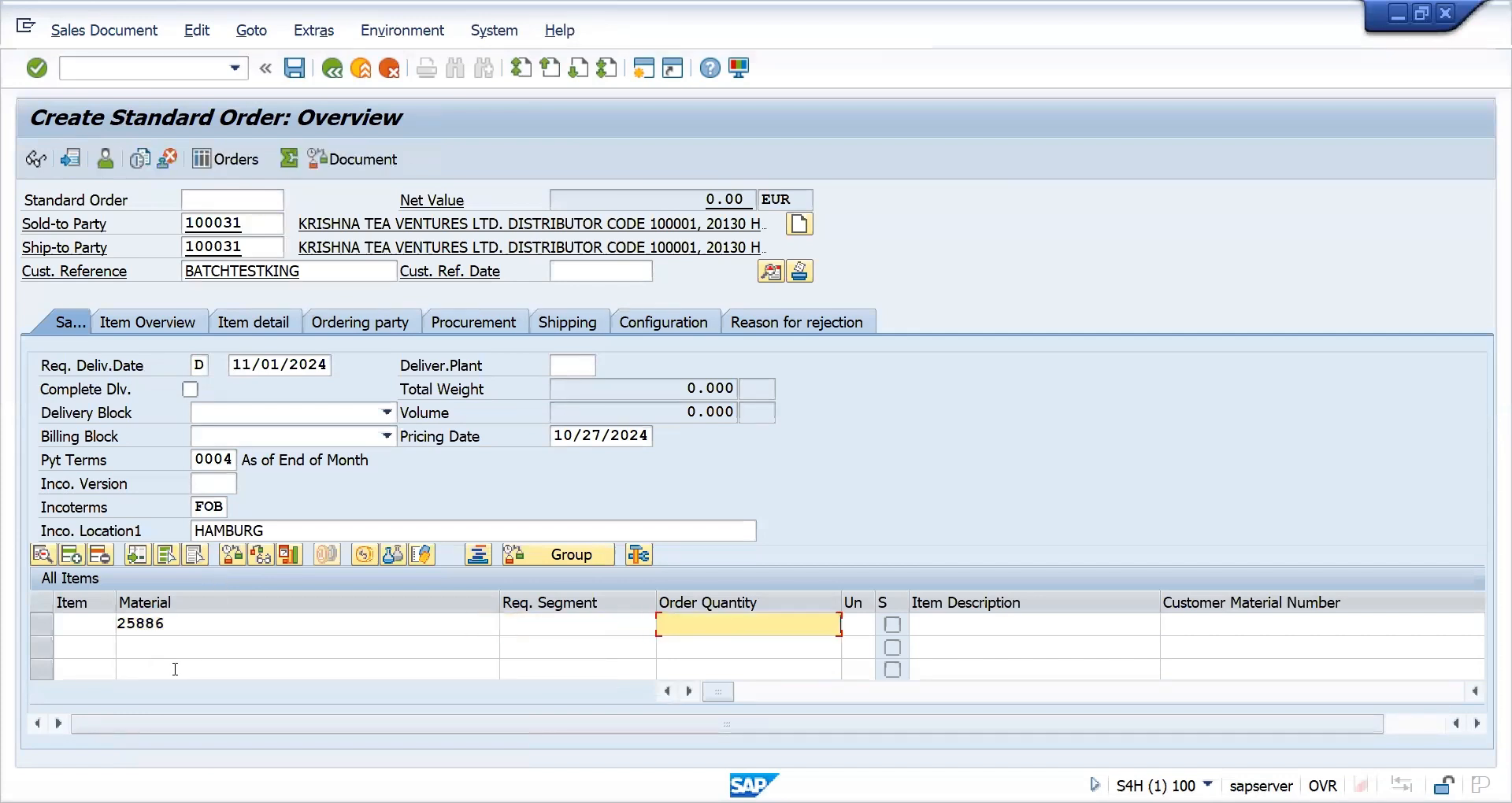
{"action": "type", "text": "10"}
{"action": "key", "text": "Return"}
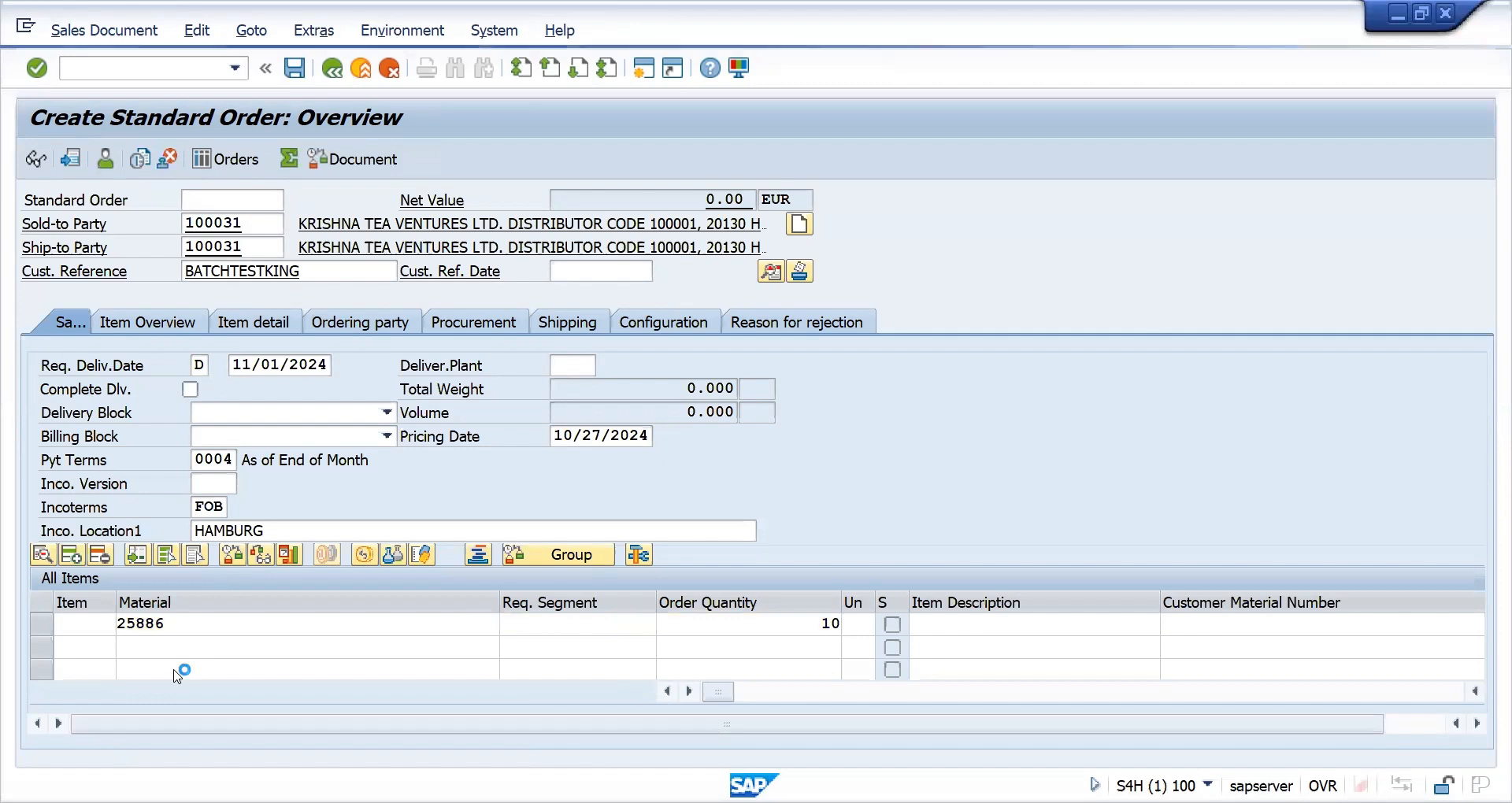
Check the sales order for completeness and review the conditions and schedule lines of item 10.
{"action": "left_click", "coordinate": [193, 31]}
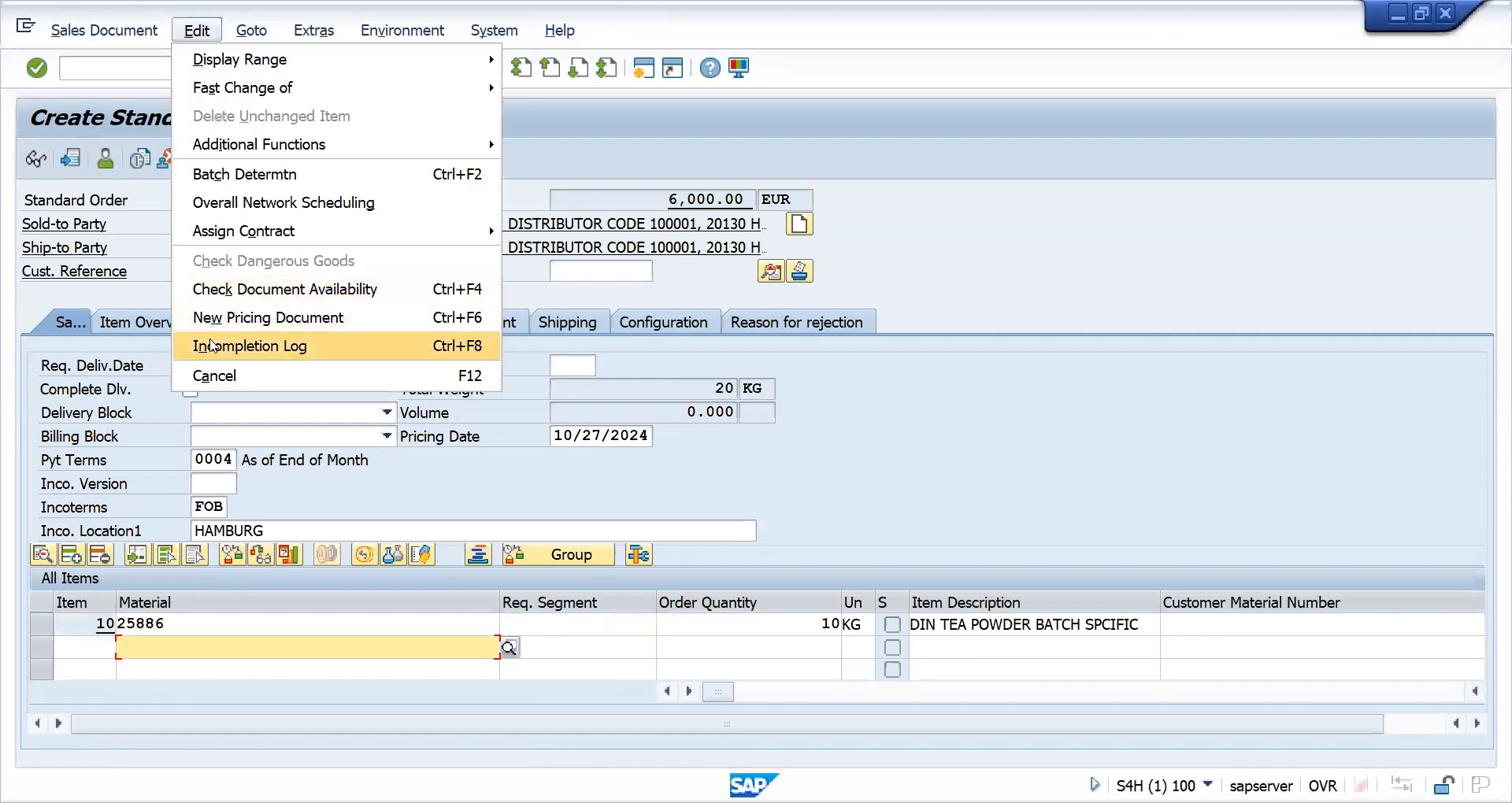
{"action": "left_click", "coordinate": [210, 345]}
{"action": "left_click", "coordinate": [695, 617]}
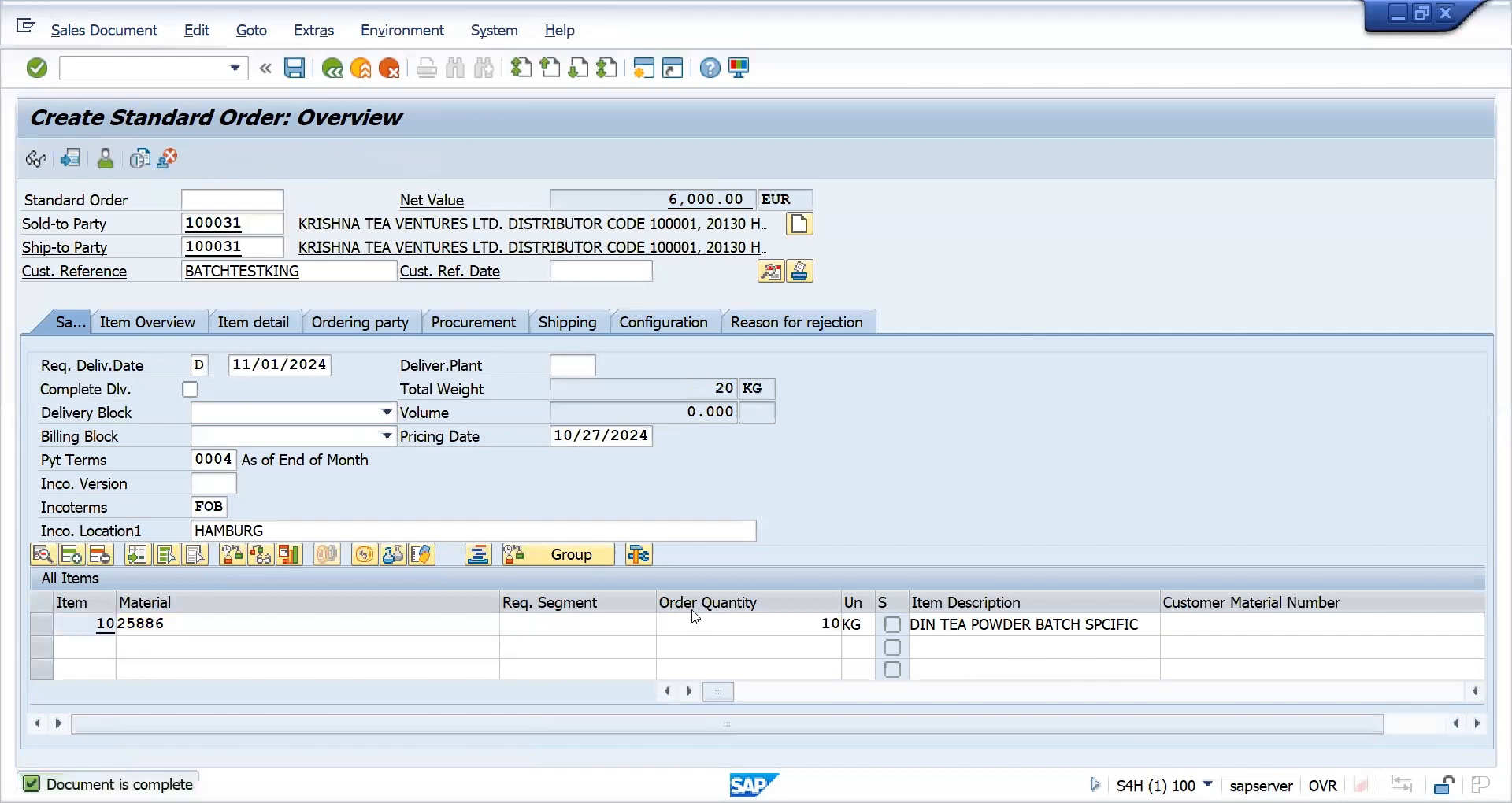
{"action": "double_click", "coordinate": [693, 616]}
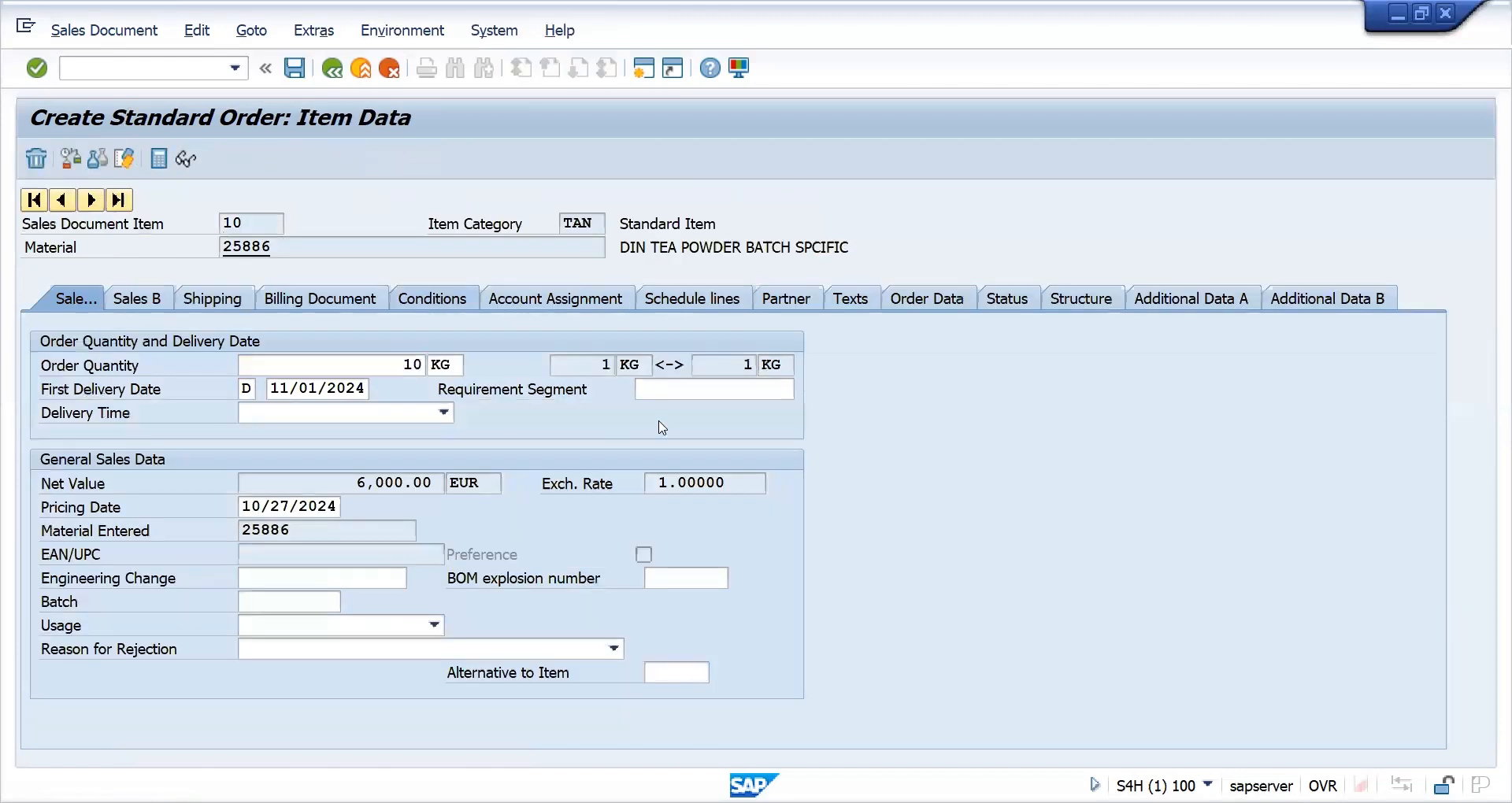
{"action": "left_click", "coordinate": [433, 299]}
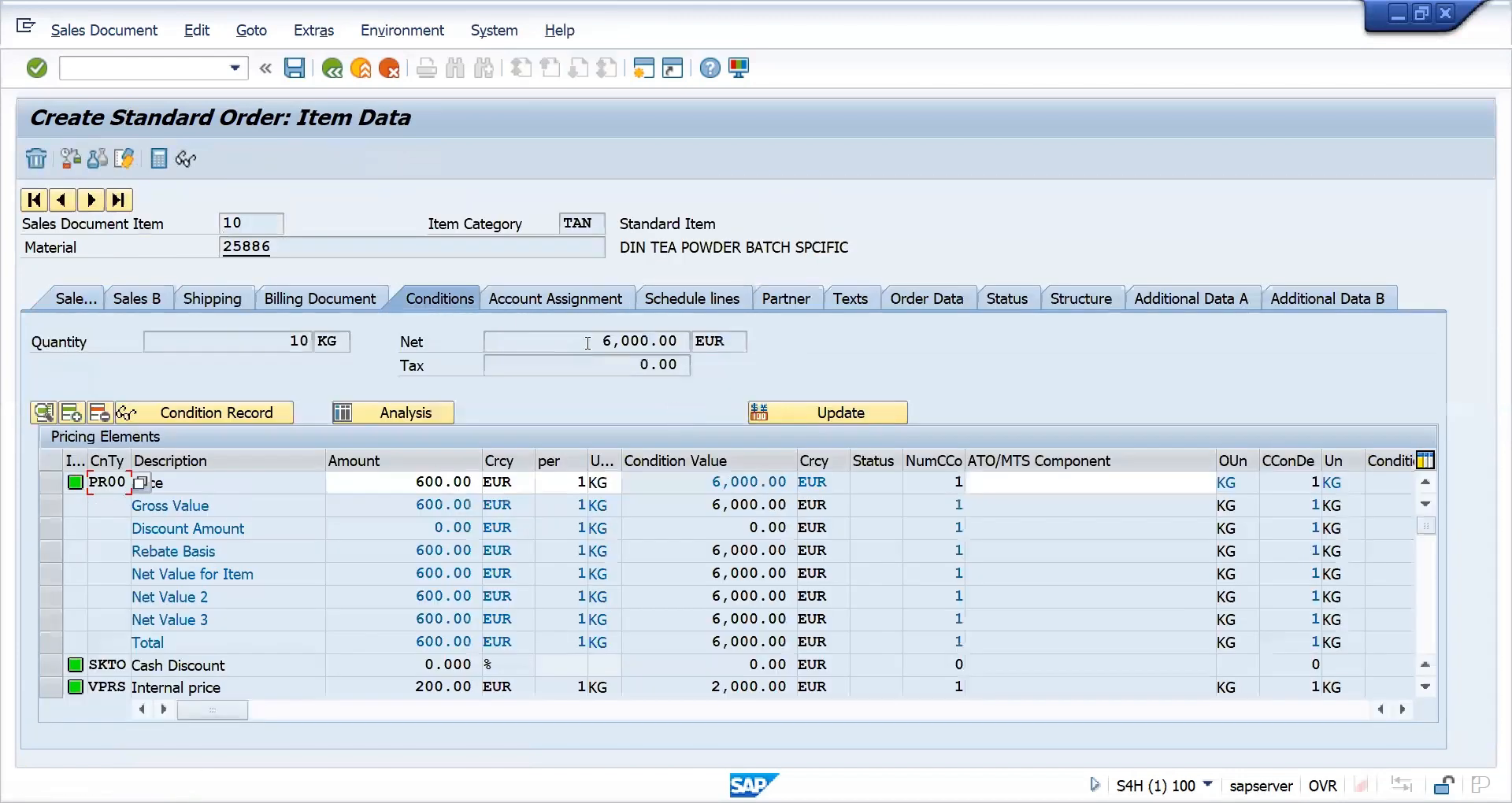
{"action": "left_click", "coordinate": [658, 302]}
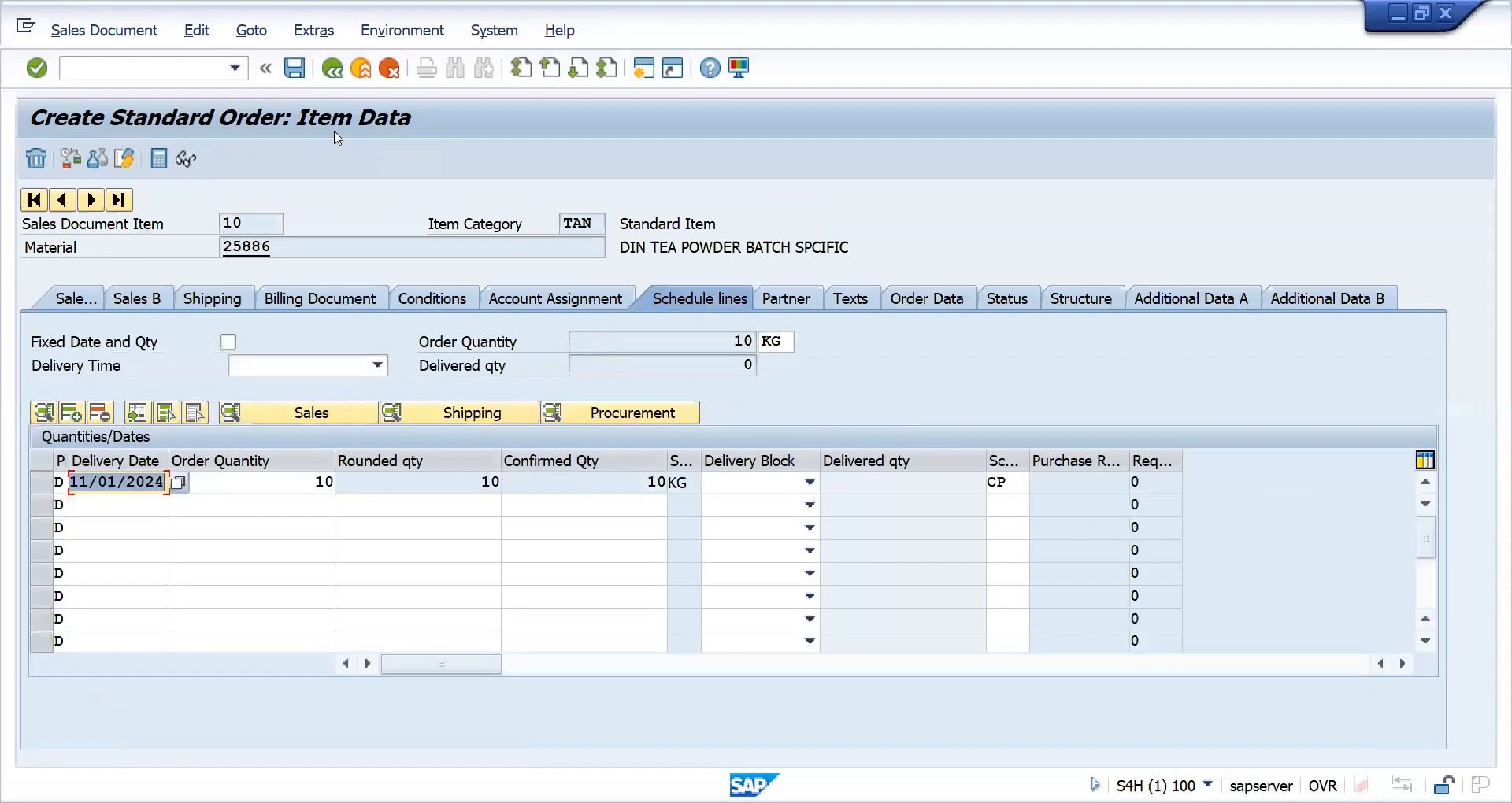
Deliver the sales order directly to create its outbound delivery, and expand the batch split of item 10.
{"action": "left_click", "coordinate": [113, 31]}
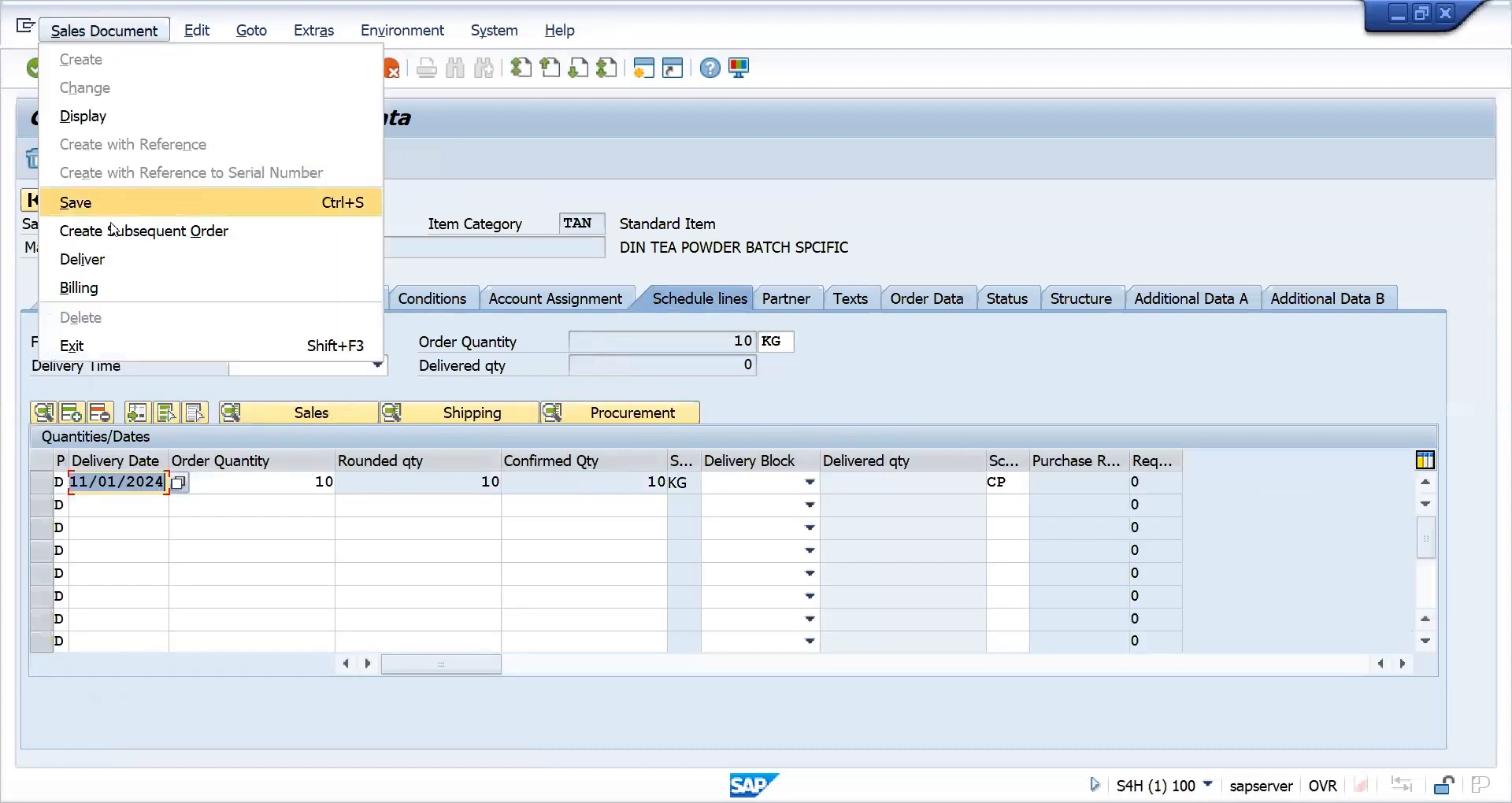
{"action": "left_click", "coordinate": [110, 258]}
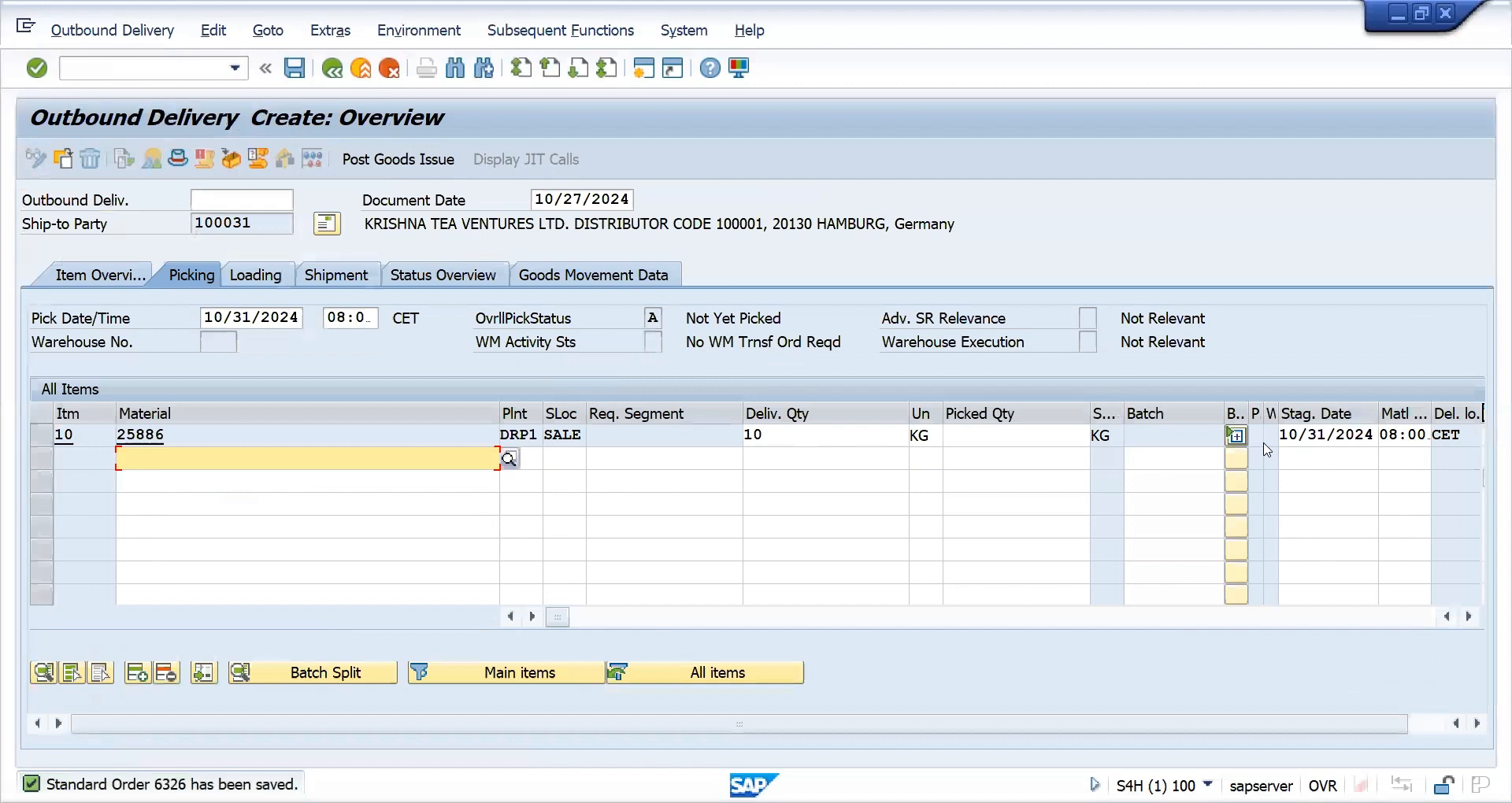
{"action": "left_click", "coordinate": [1237, 436]}
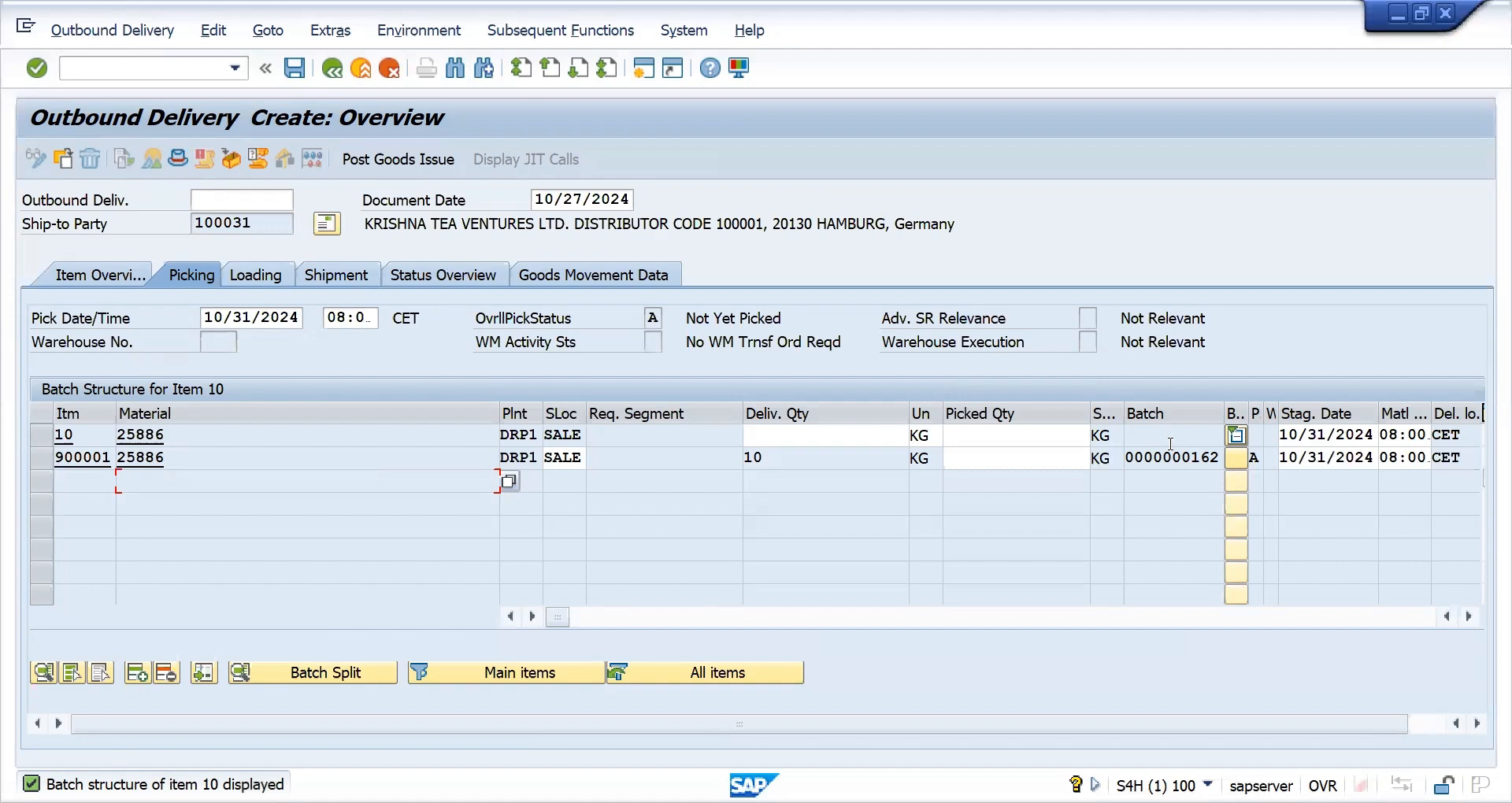
Set the picked quantity of batch split item 900001 to 10 KG and post the goods issue.
{"action": "left_click", "coordinate": [966, 462]}
{"action": "type", "text": "10"}
{"action": "key", "text": "Return"}
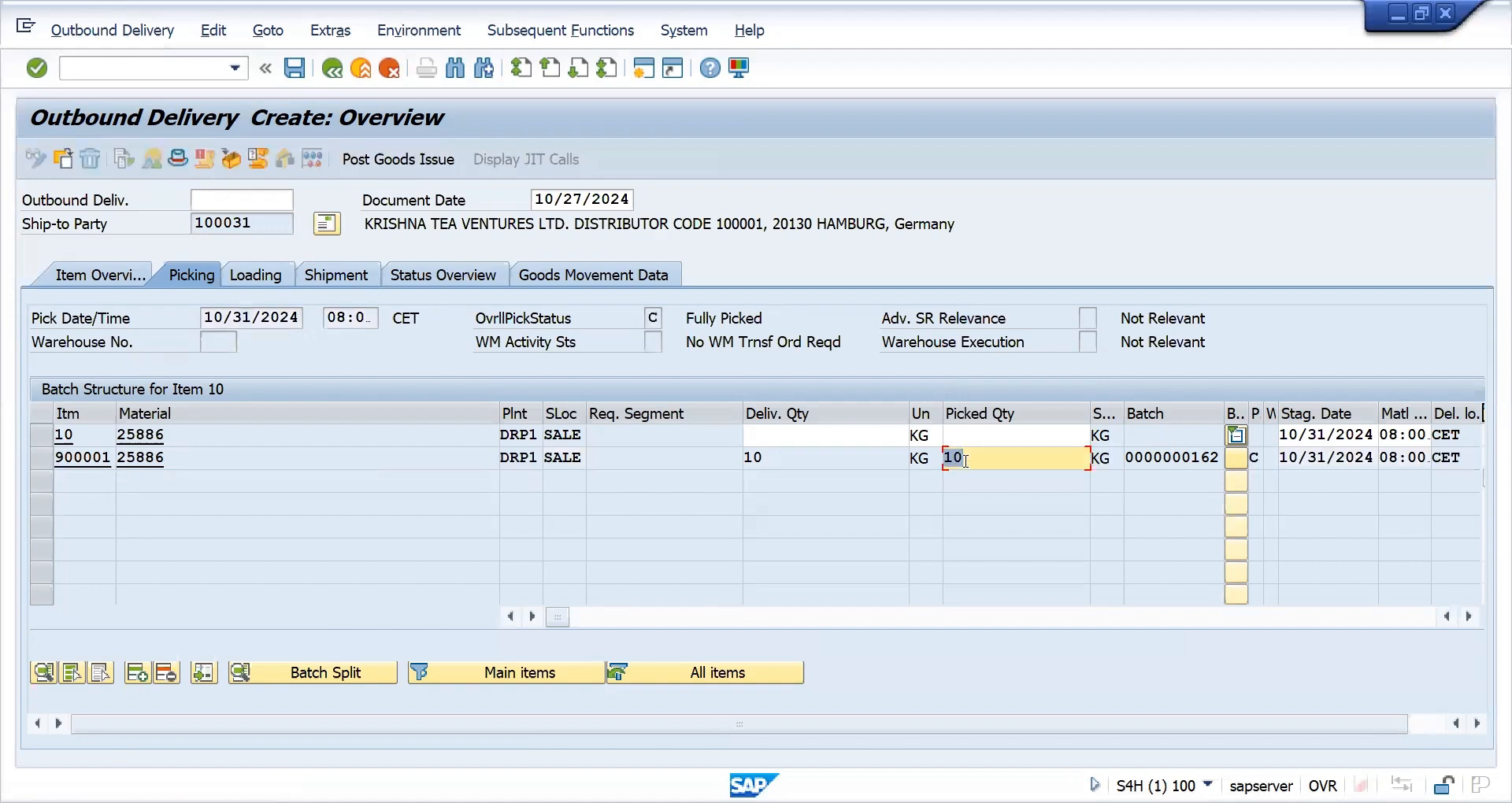
{"action": "left_click", "coordinate": [400, 159]}
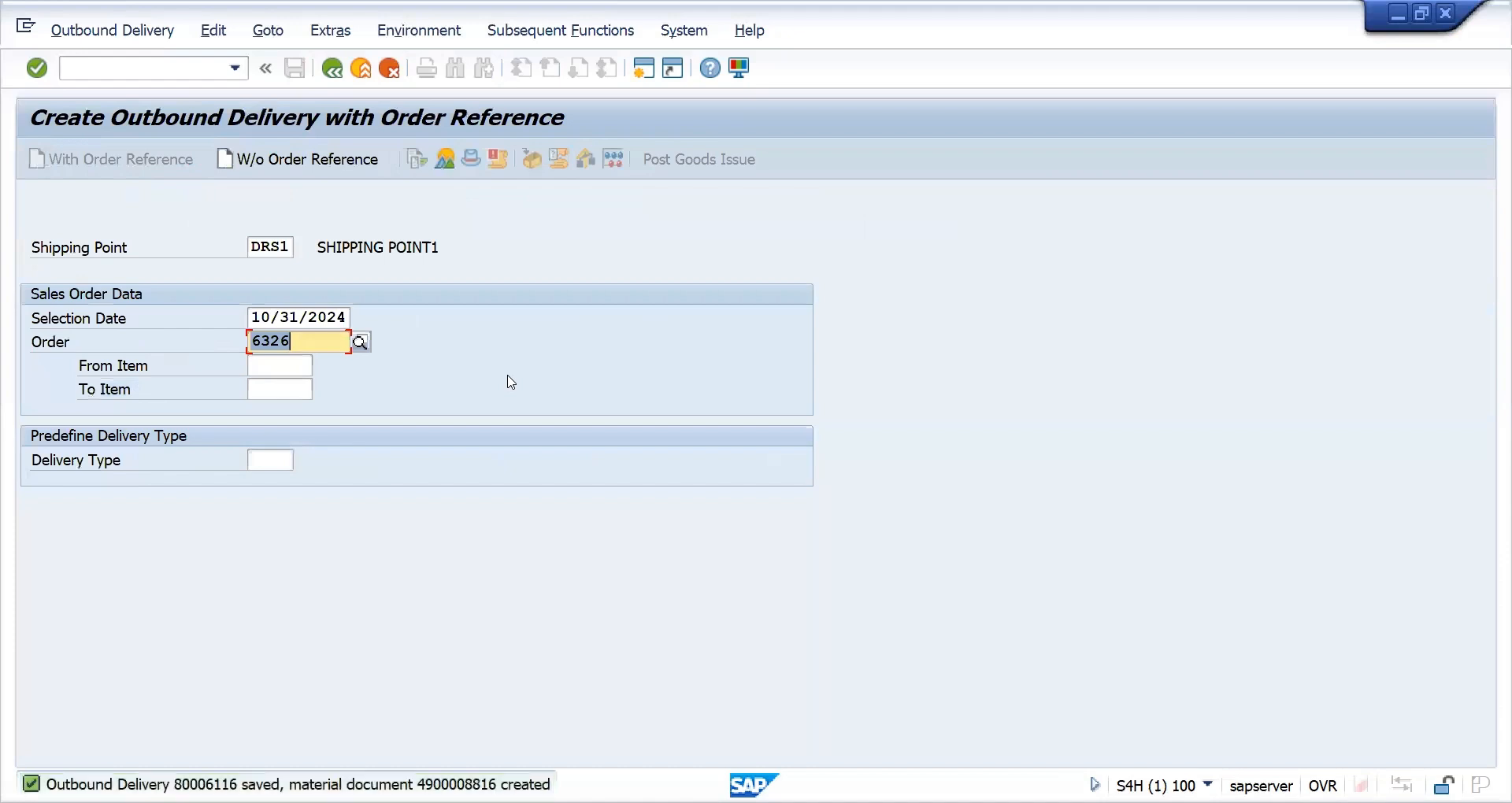
Create the F2 invoice for the outbound delivery in VF01 and save it.
{"action": "left_click", "coordinate": [135, 77]}
{"action": "type", "text": "/NVF01"}
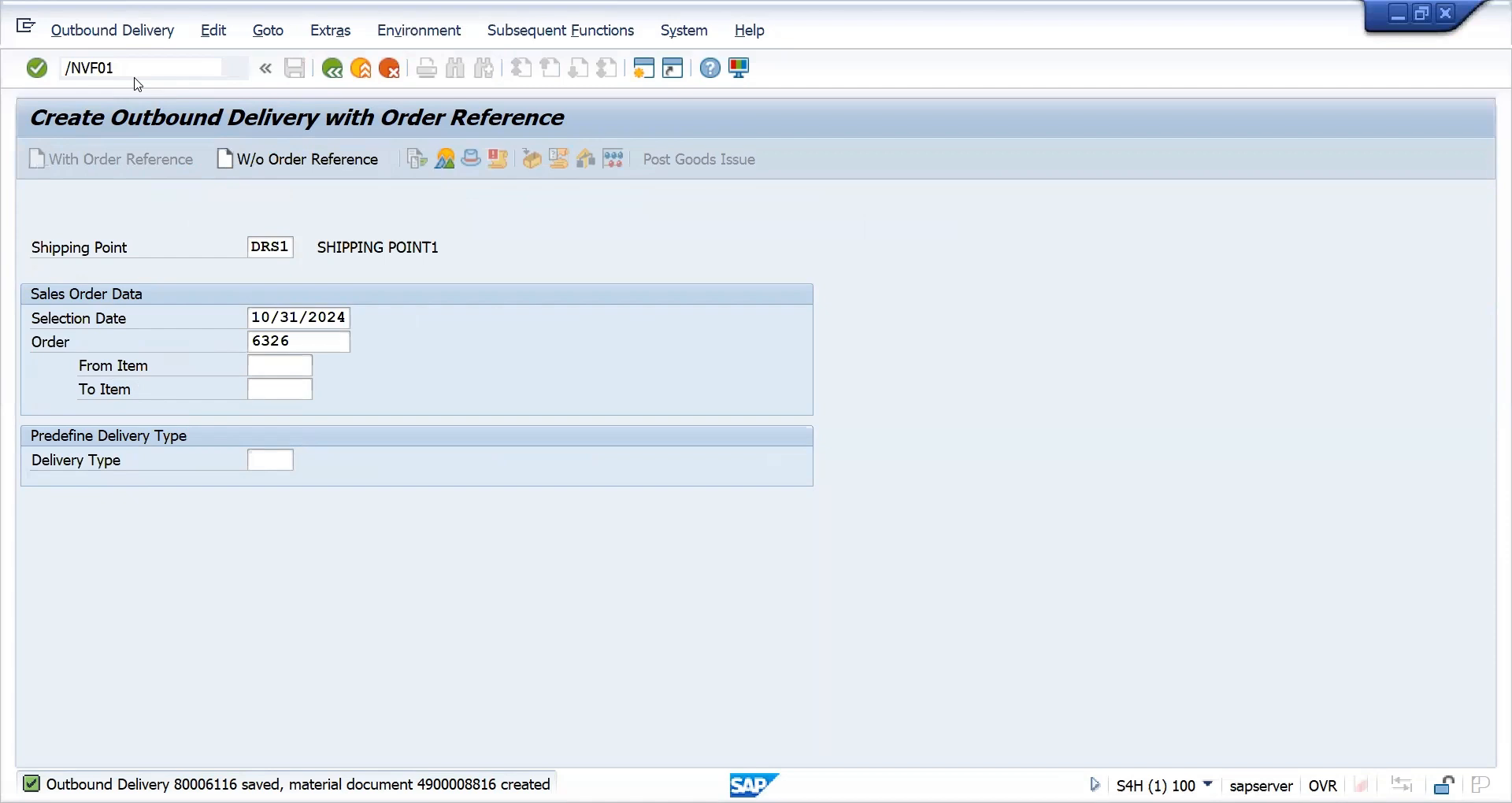
{"action": "key", "text": "Return"}
{"action": "key", "text": "Return"}
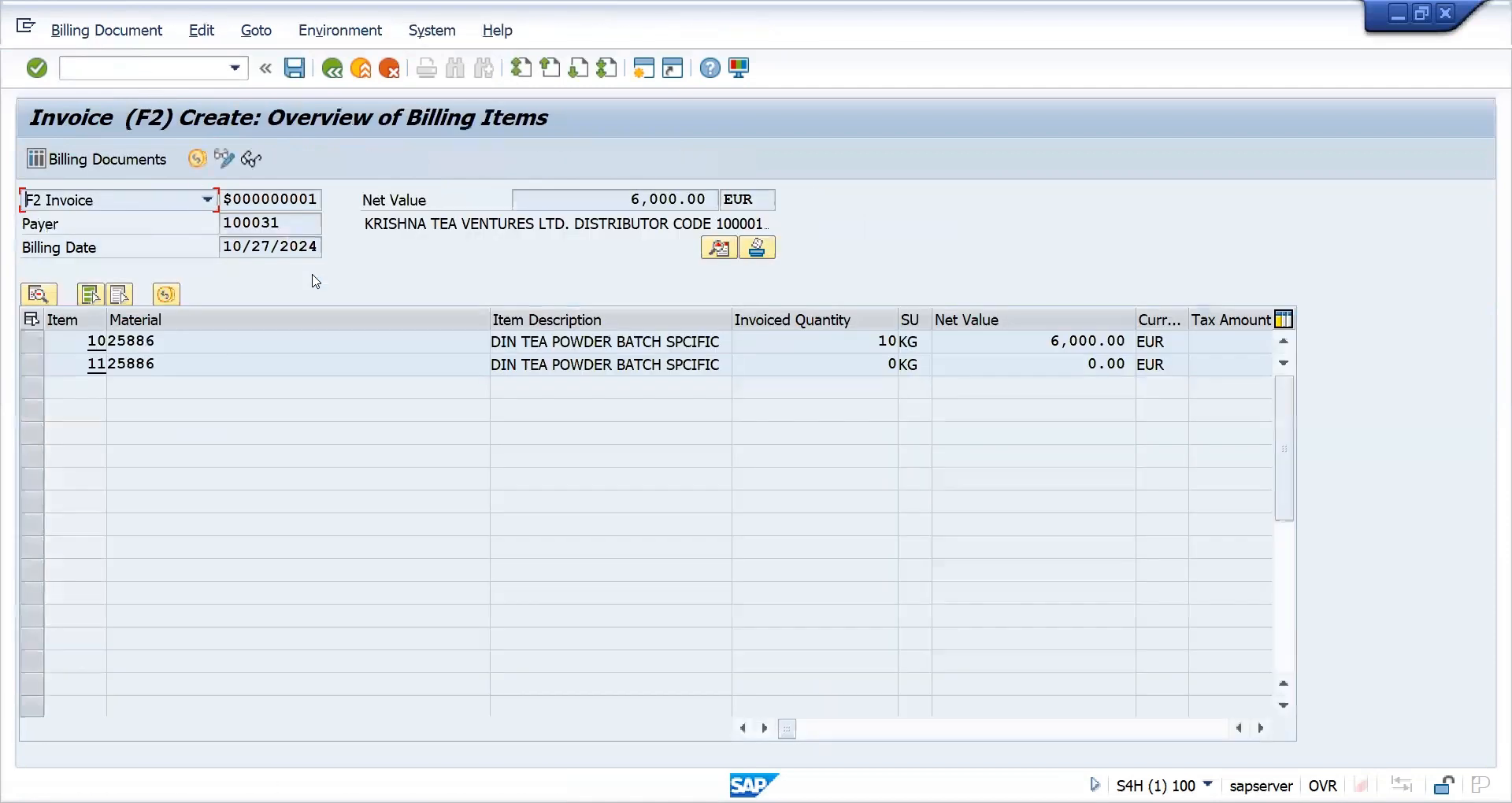
{"action": "left_click", "coordinate": [295, 68]}
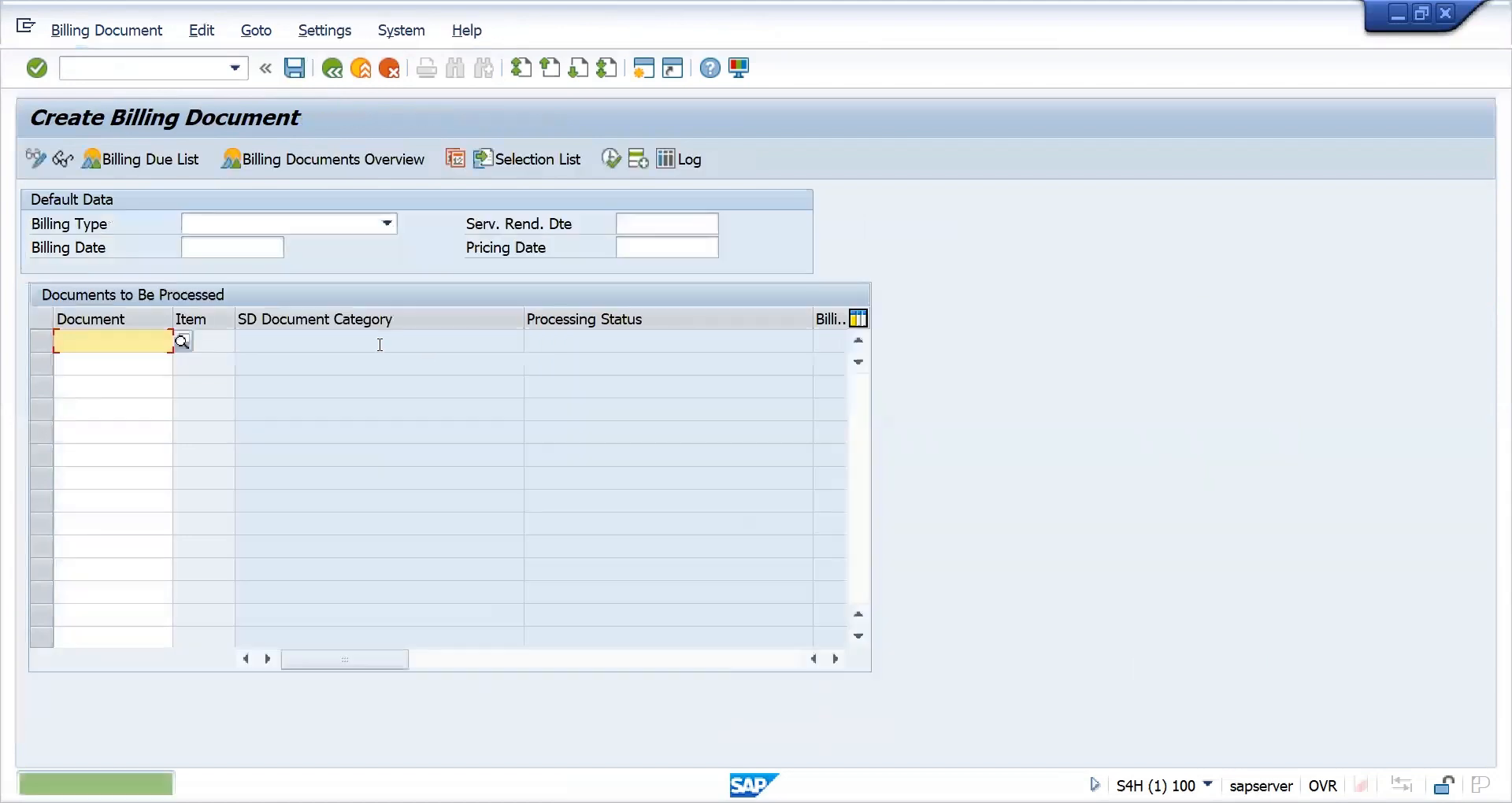
Display the sales order's document flow through VA03 and open the invoice listed in it.
{"action": "left_click", "coordinate": [112, 72]}
{"action": "type", "text": "/NVA03"}
{"action": "key", "text": "Return"}
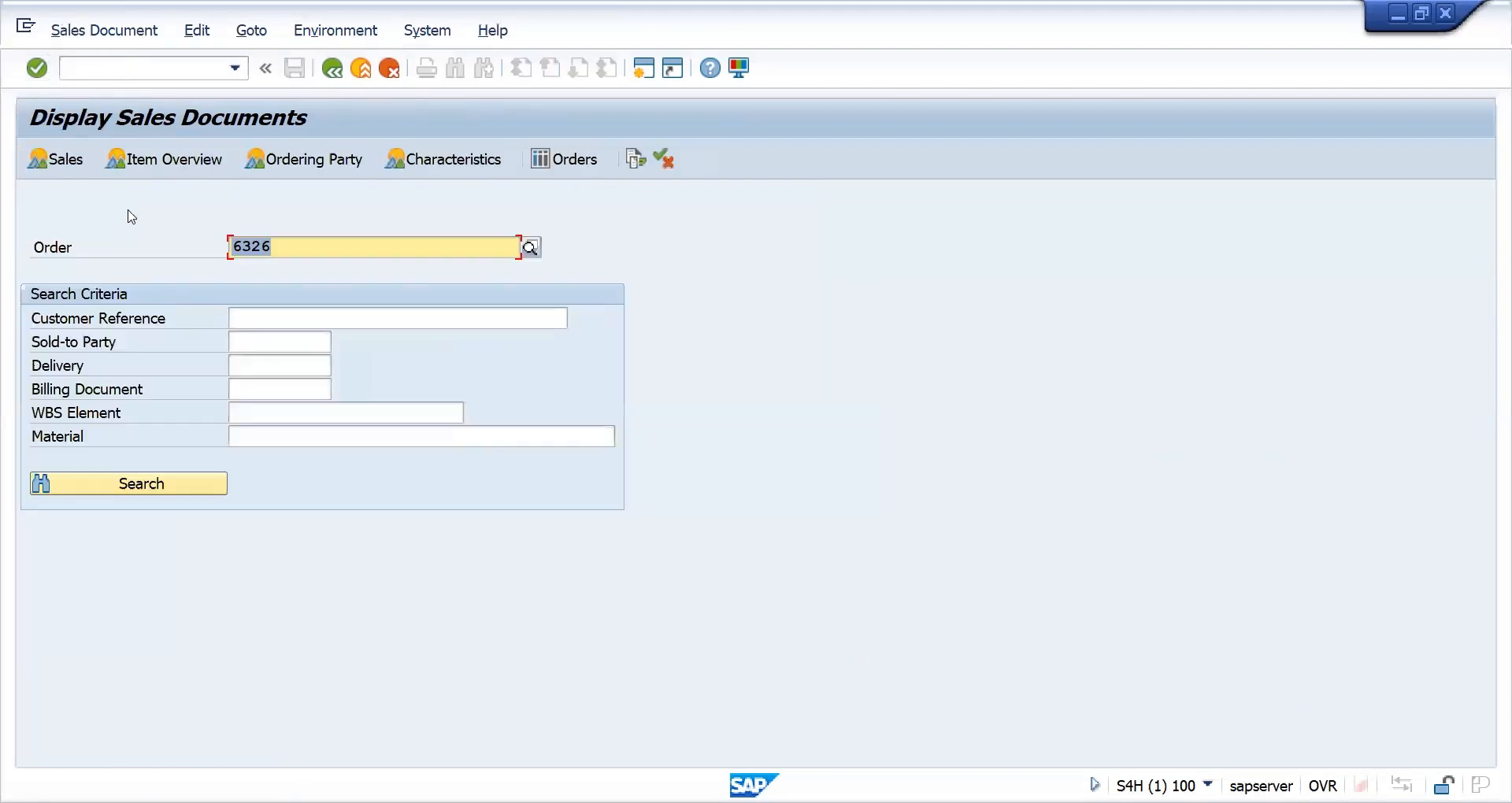
{"action": "left_click", "coordinate": [635, 159]}
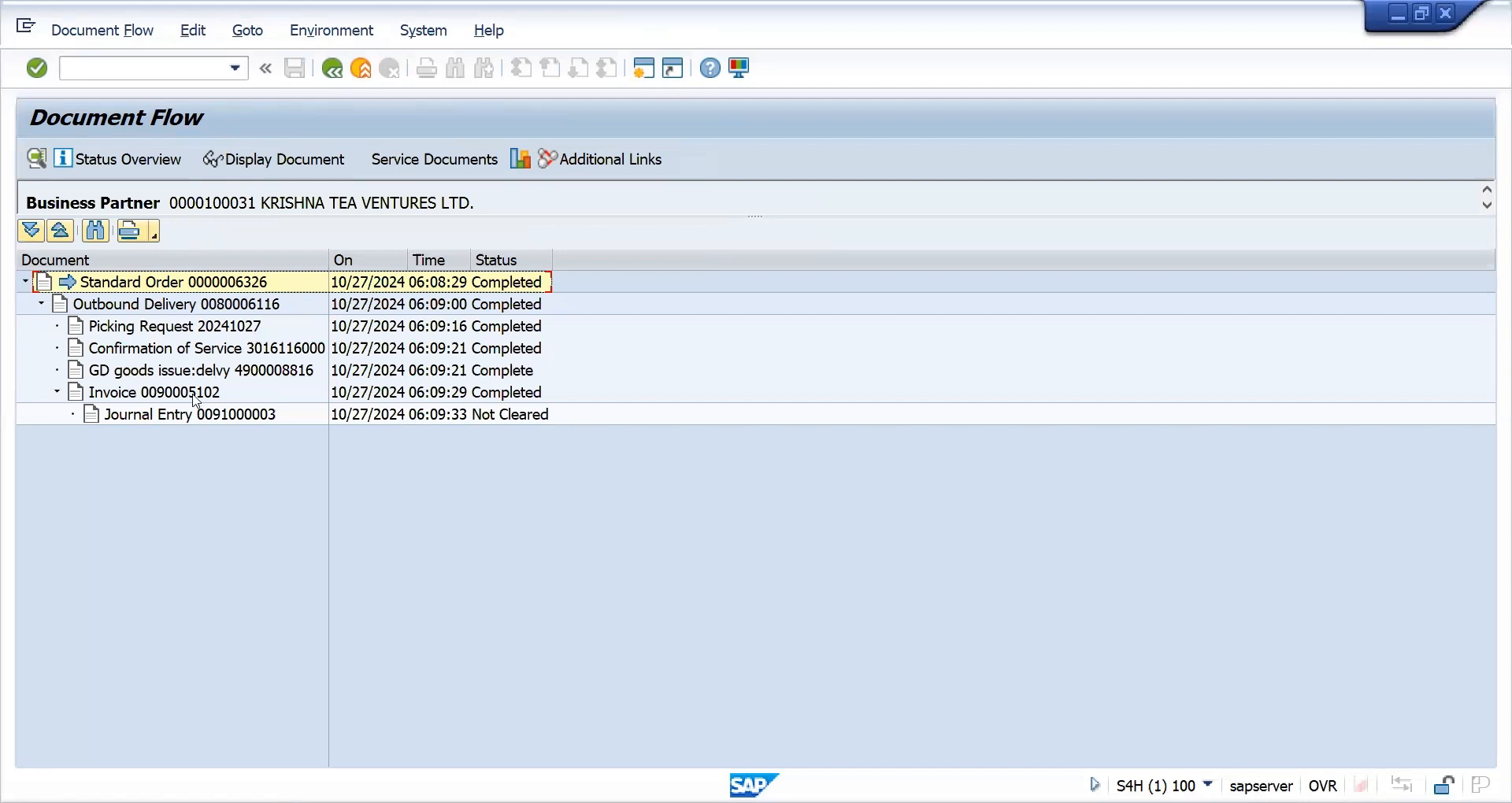
{"action": "left_click", "coordinate": [193, 396]}
{"action": "left_click", "coordinate": [308, 161]}
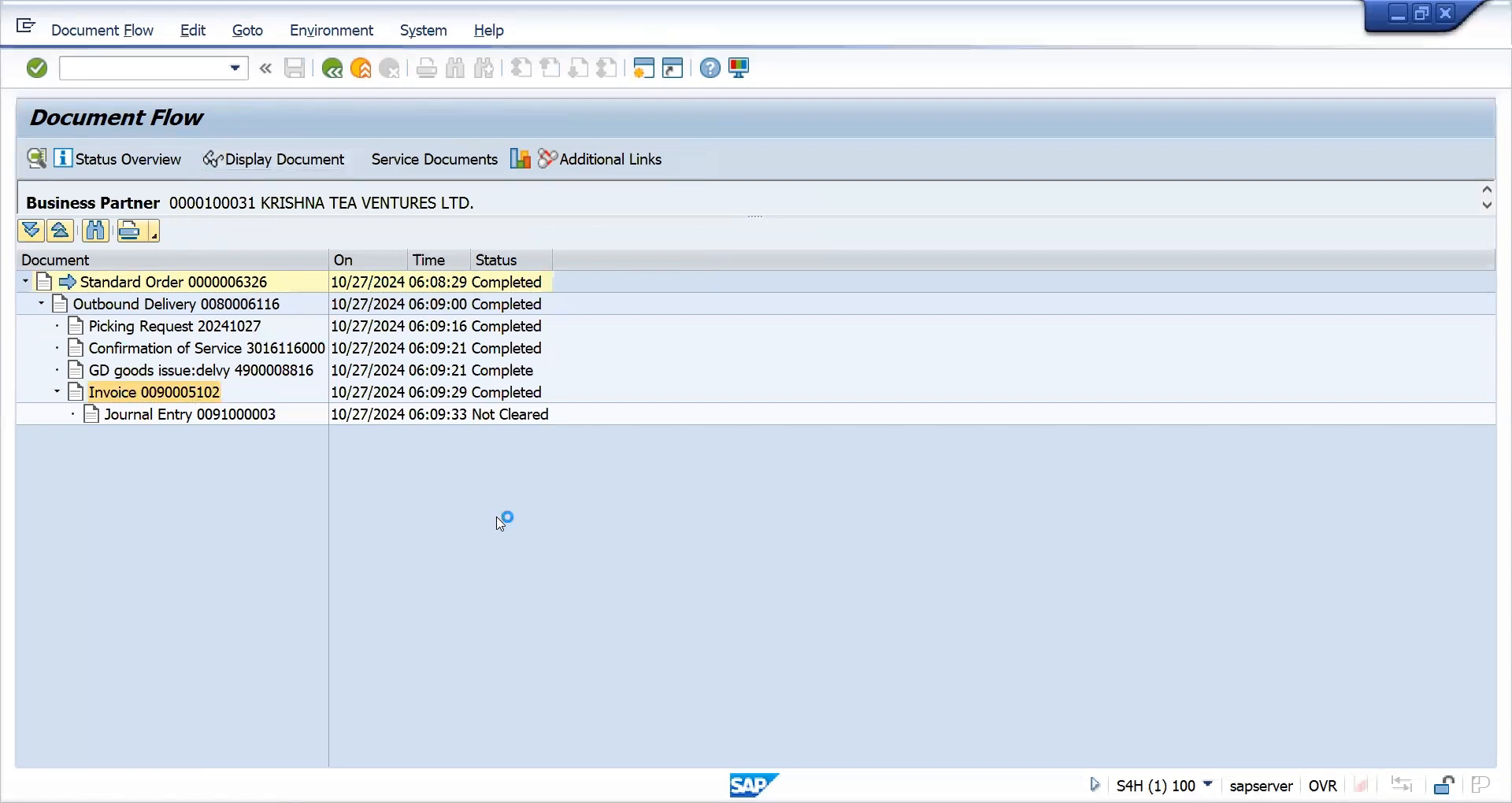
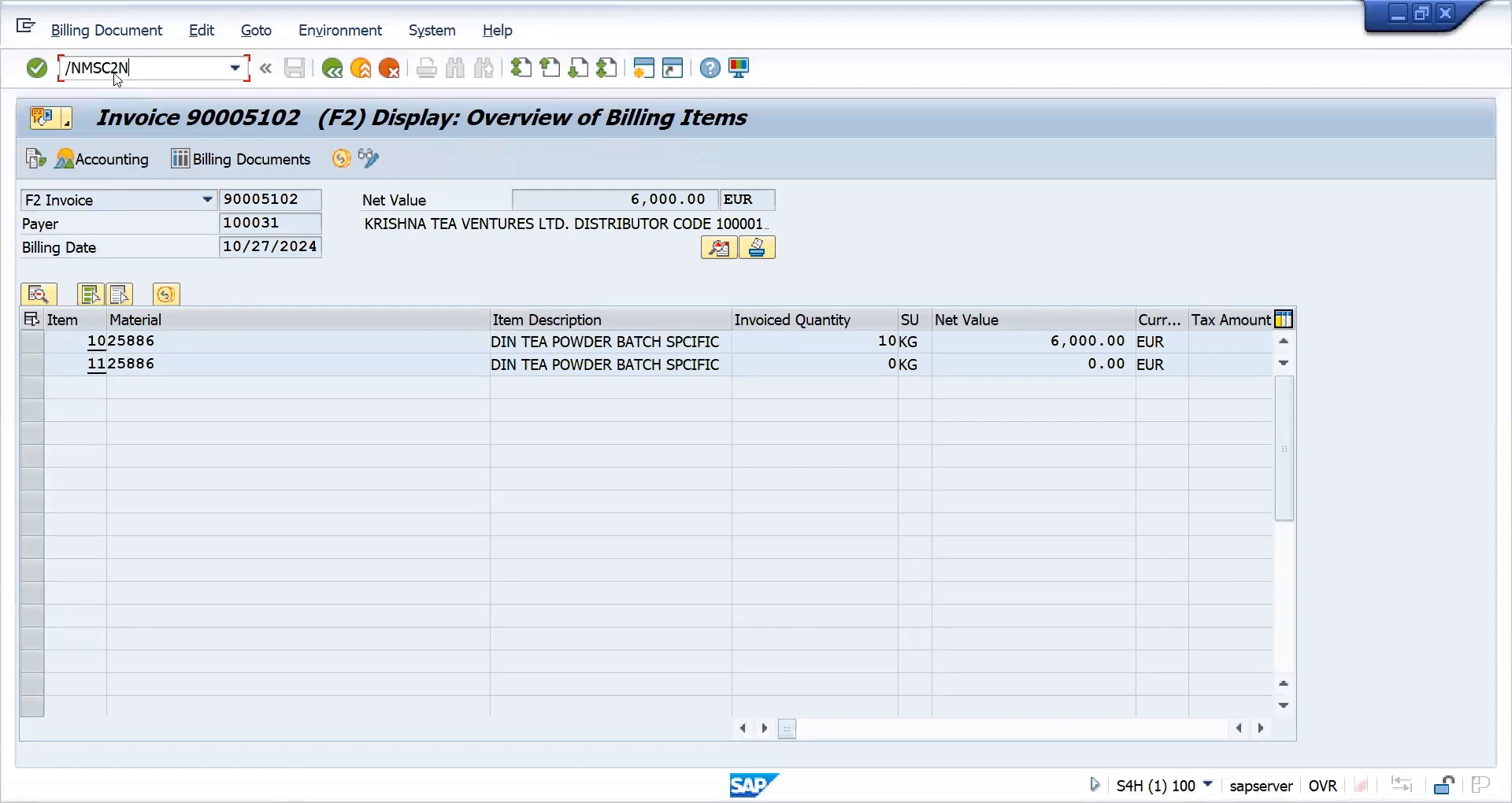
{"action": "key", "text": "Return"}
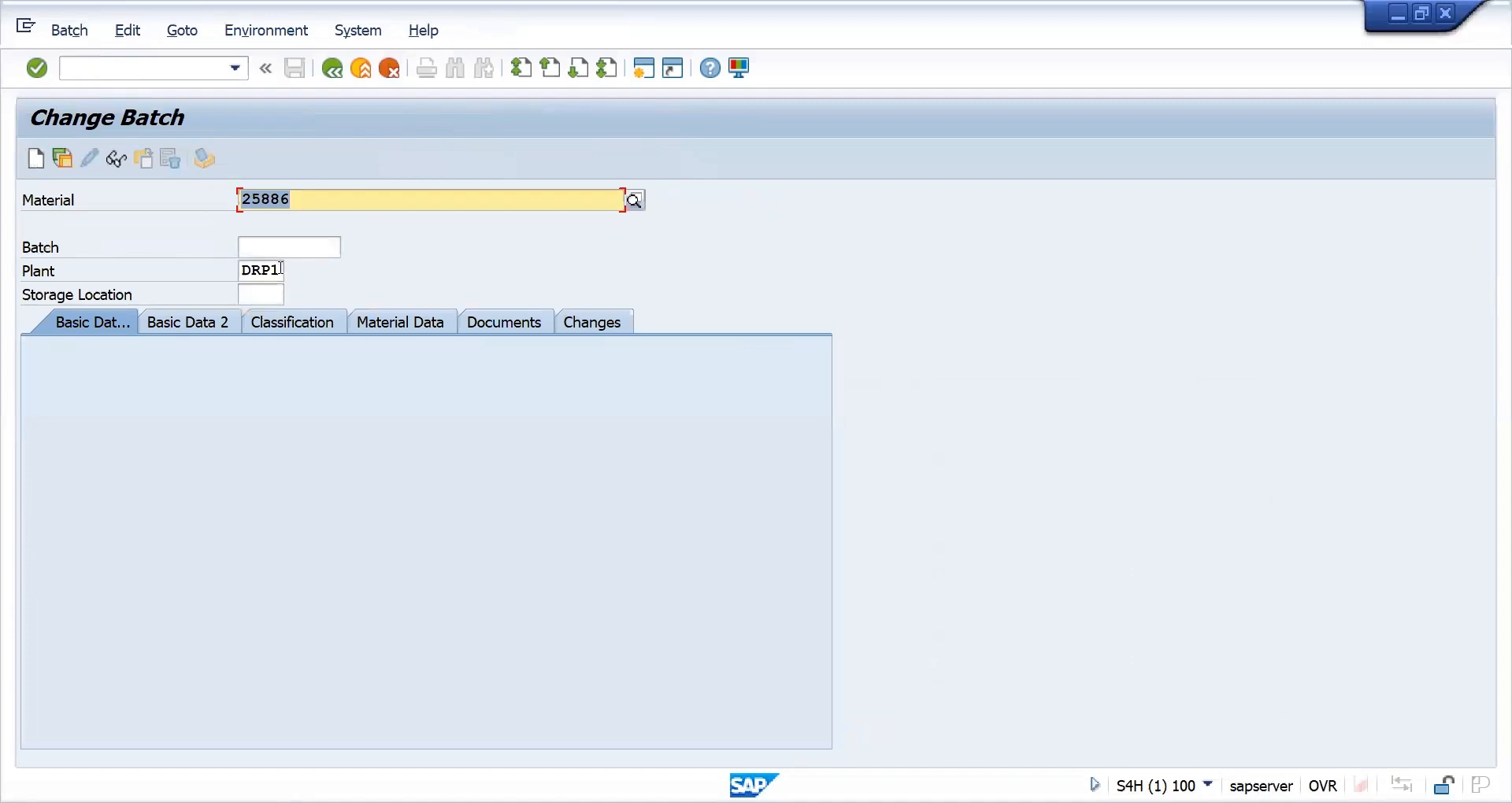
{"action": "left_click", "coordinate": [268, 249]}
{"action": "type", "text": "00000000155"}
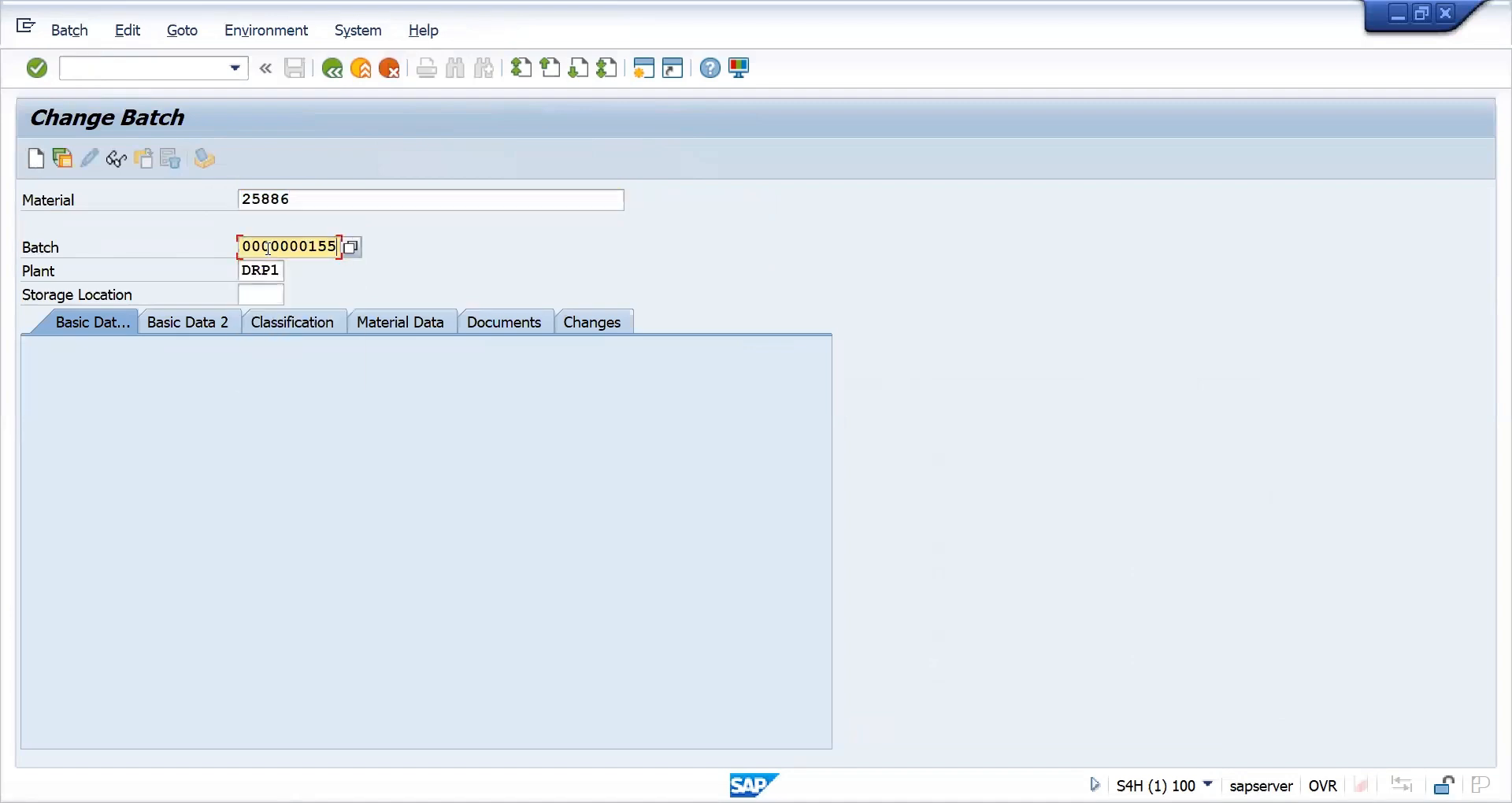
{"action": "type", "text": "62"}
{"action": "key", "text": "Return"}
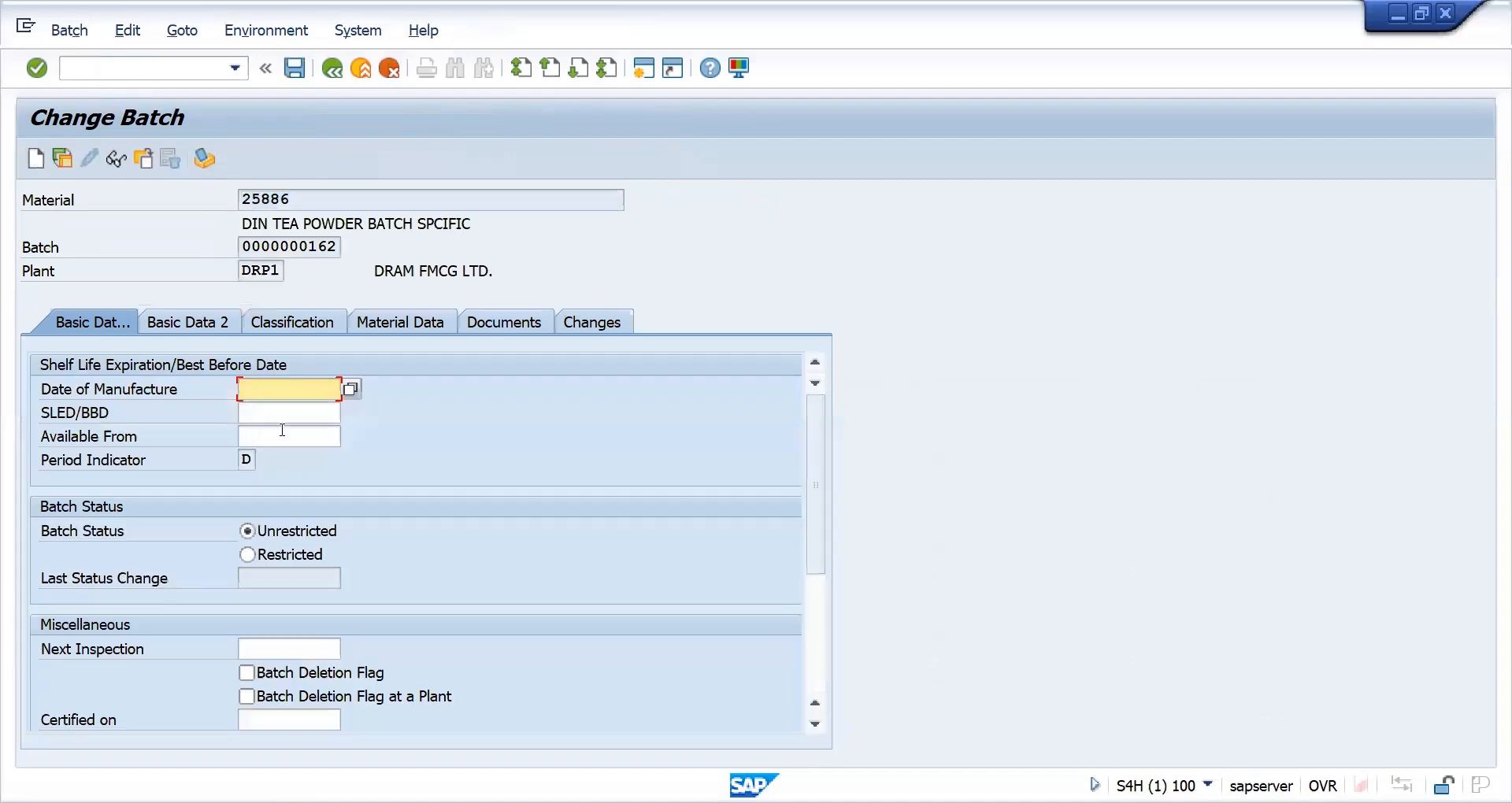
{"action": "left_click", "coordinate": [350, 394]}
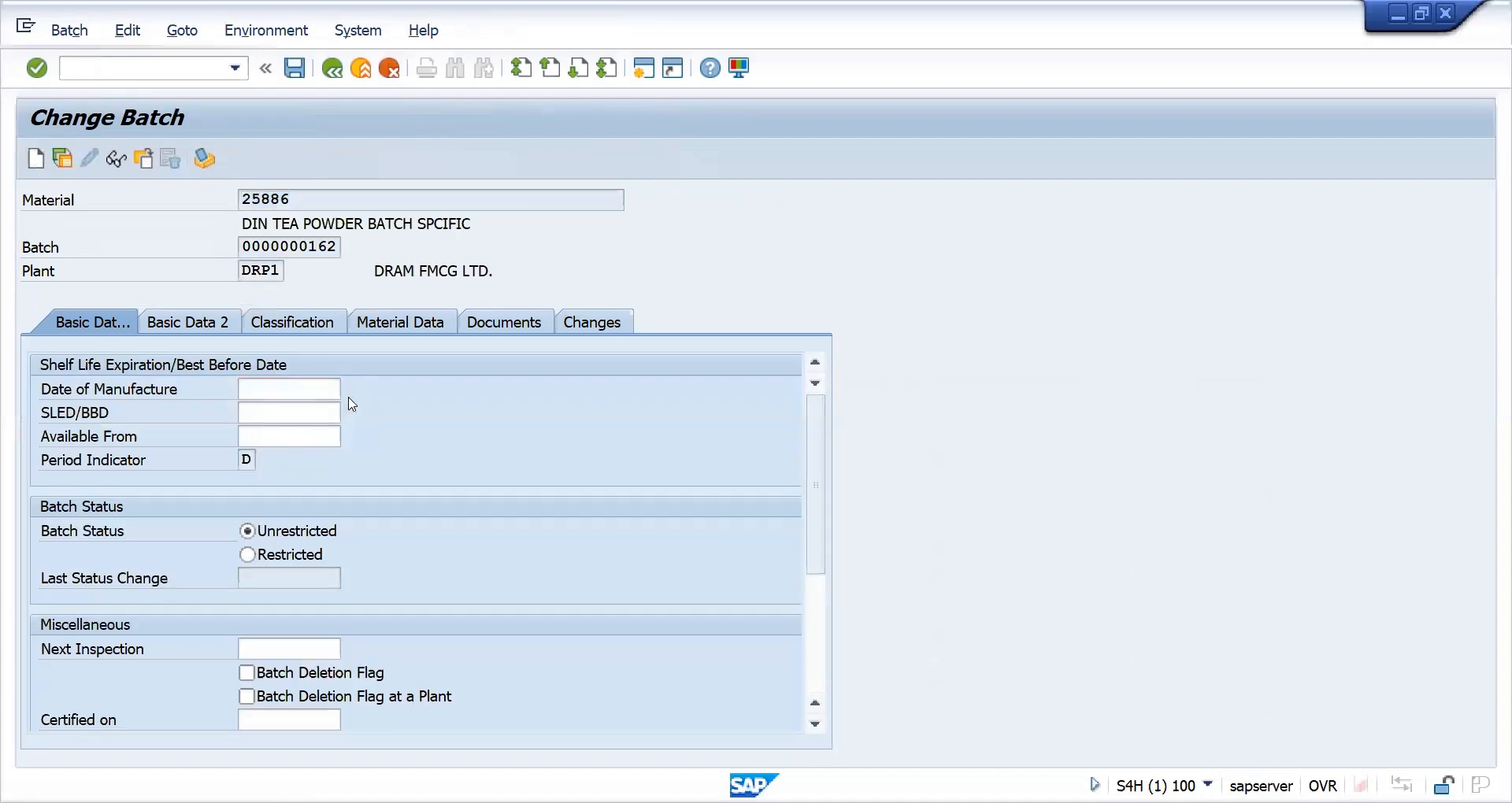
{"action": "double_click", "coordinate": [431, 501]}
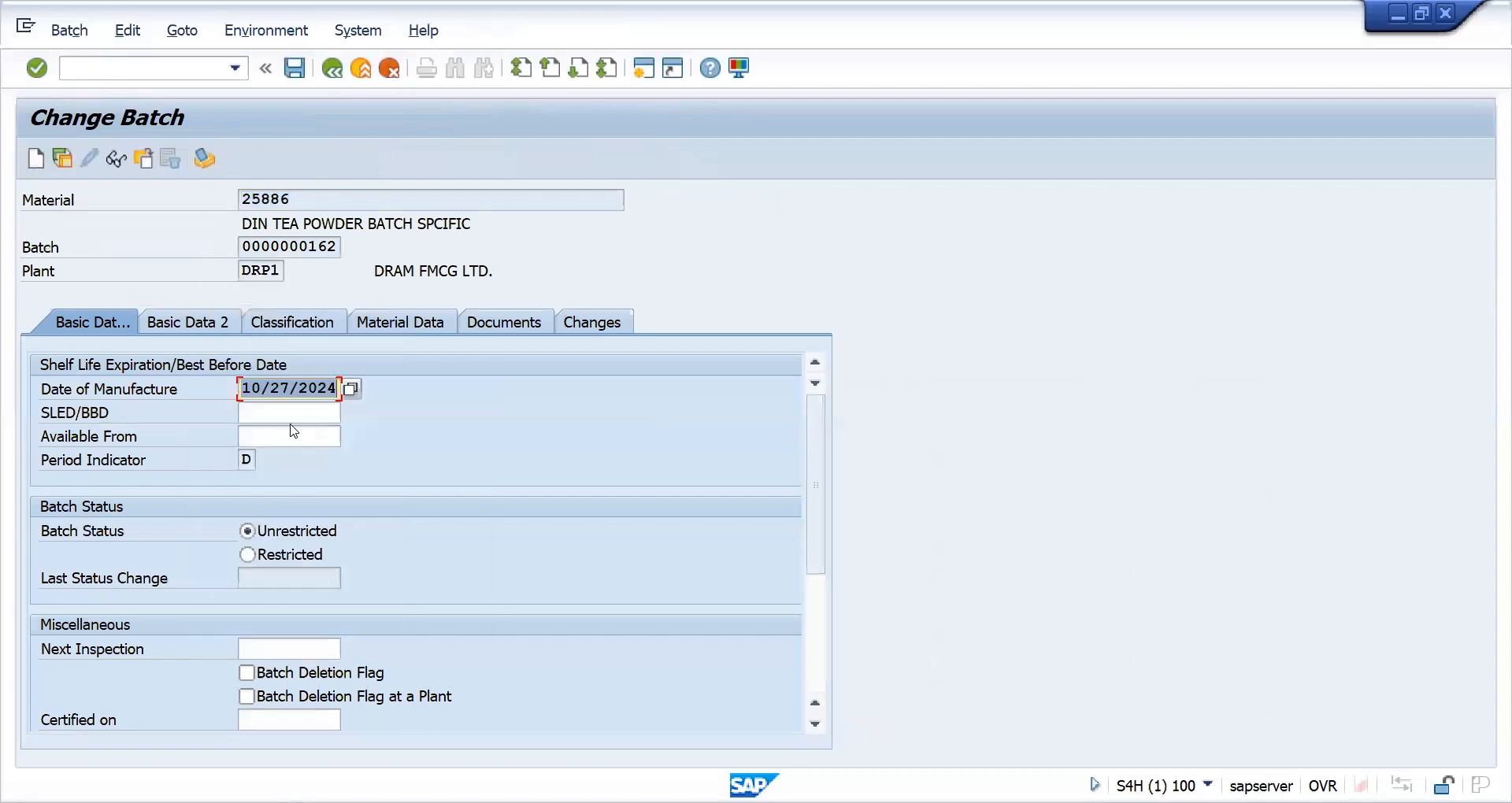
{"action": "left_click", "coordinate": [290, 410]}
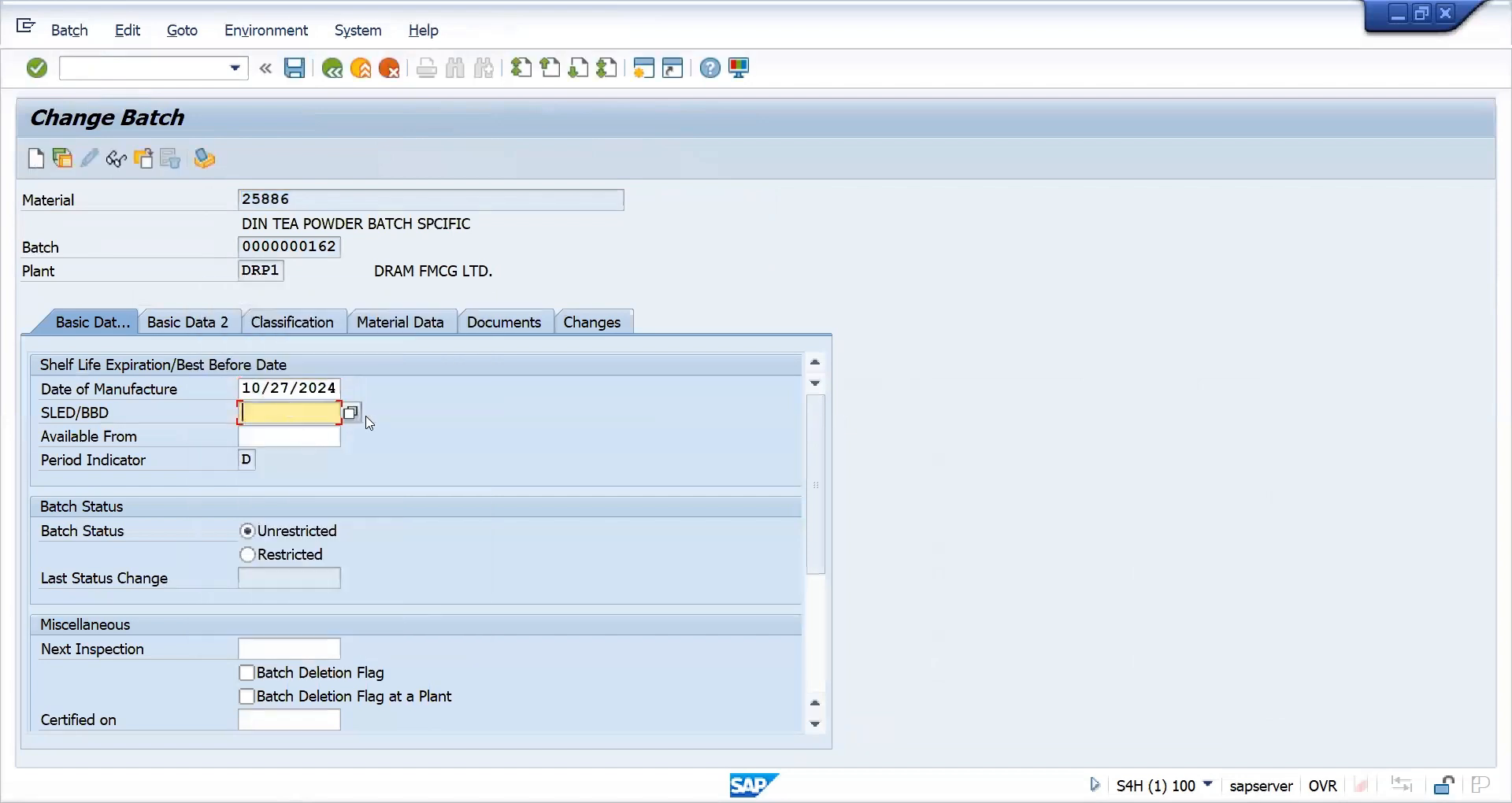
{"action": "left_click", "coordinate": [350, 412]}
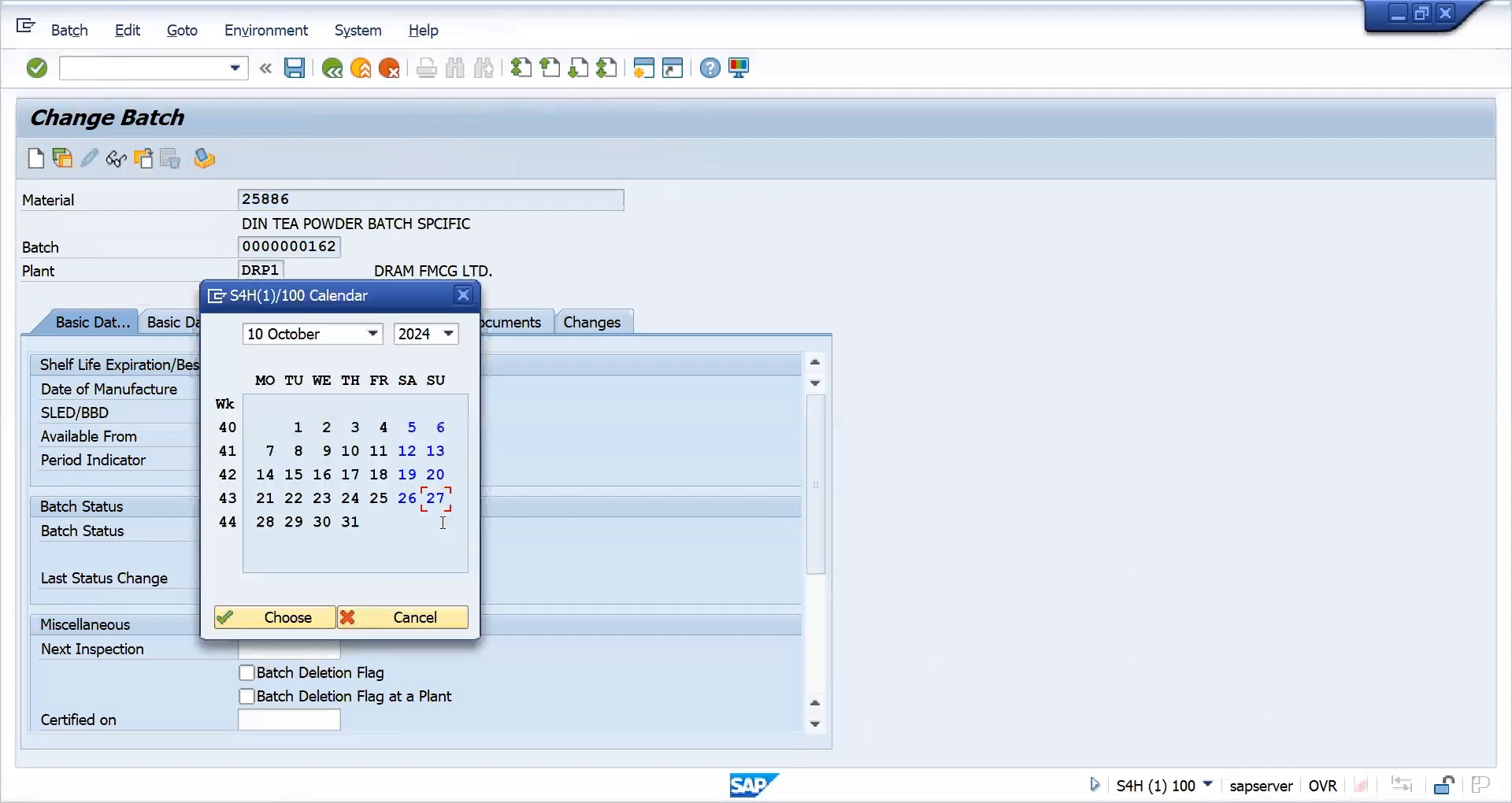
{"action": "double_click", "coordinate": [350, 522]}
{"action": "left_click", "coordinate": [274, 433]}
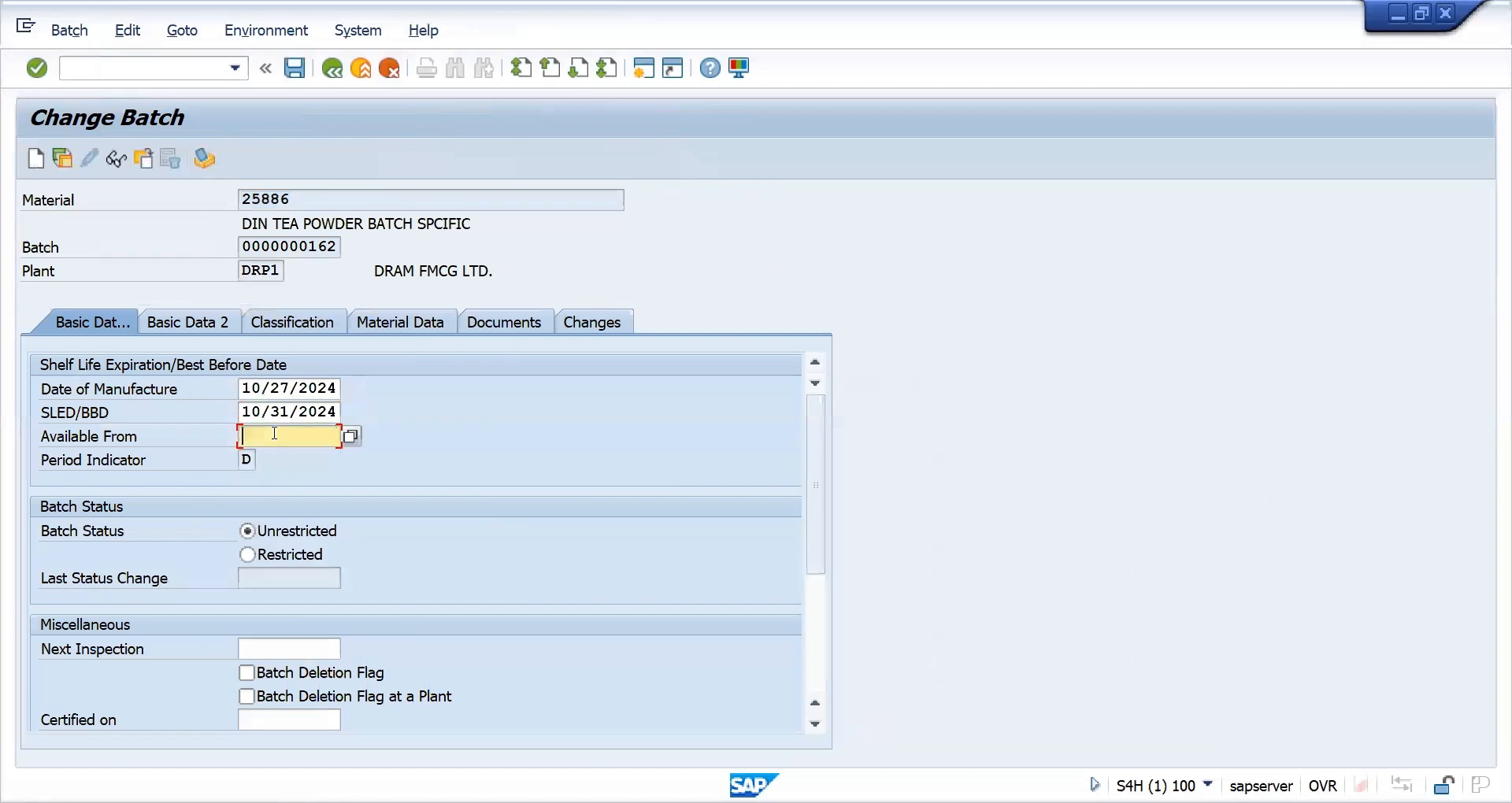
{"action": "left_click", "coordinate": [350, 436]}
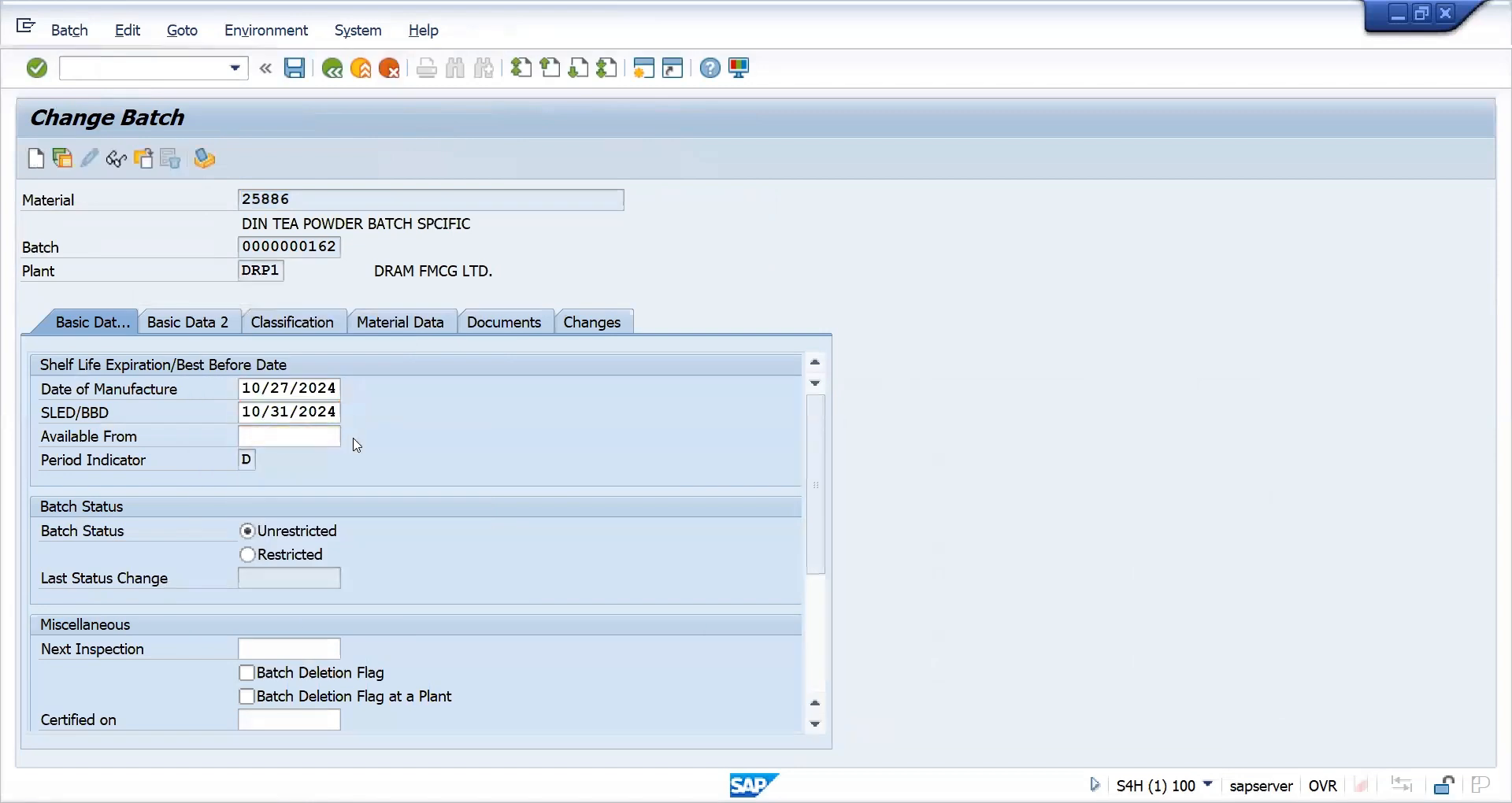
{"action": "double_click", "coordinate": [433, 498]}
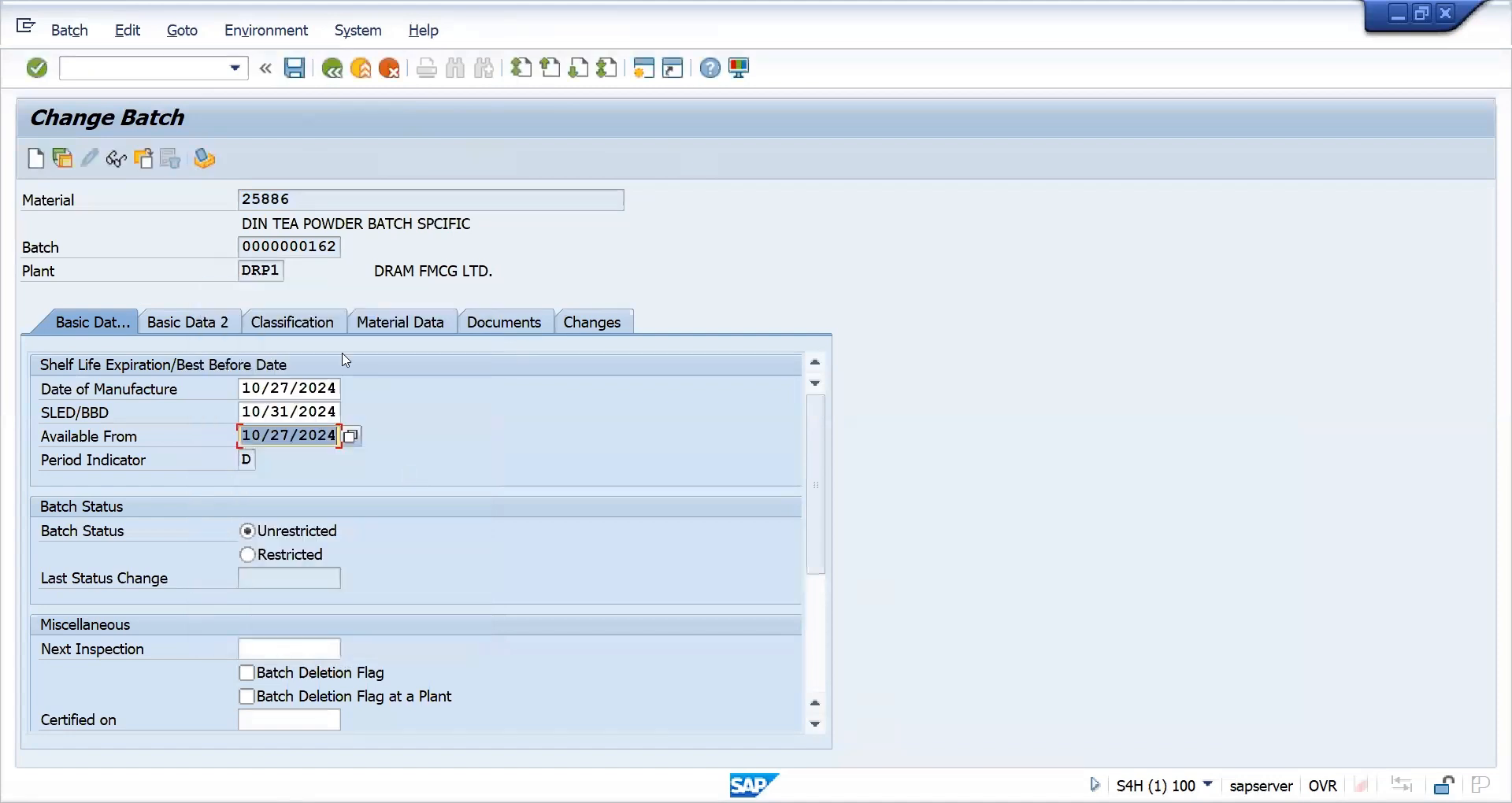
{"action": "key", "text": "Return"}
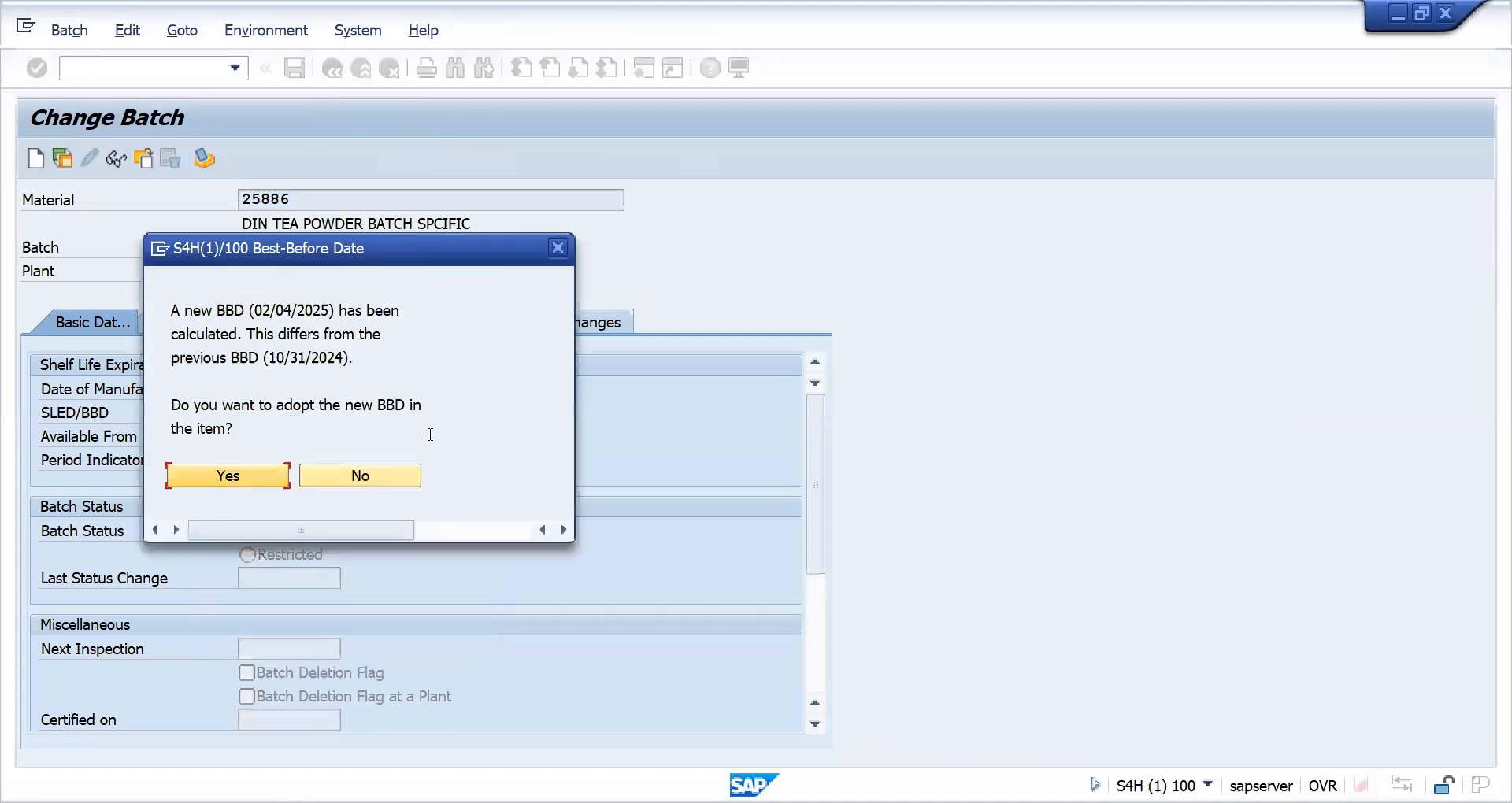
{"action": "left_click", "coordinate": [257, 480]}
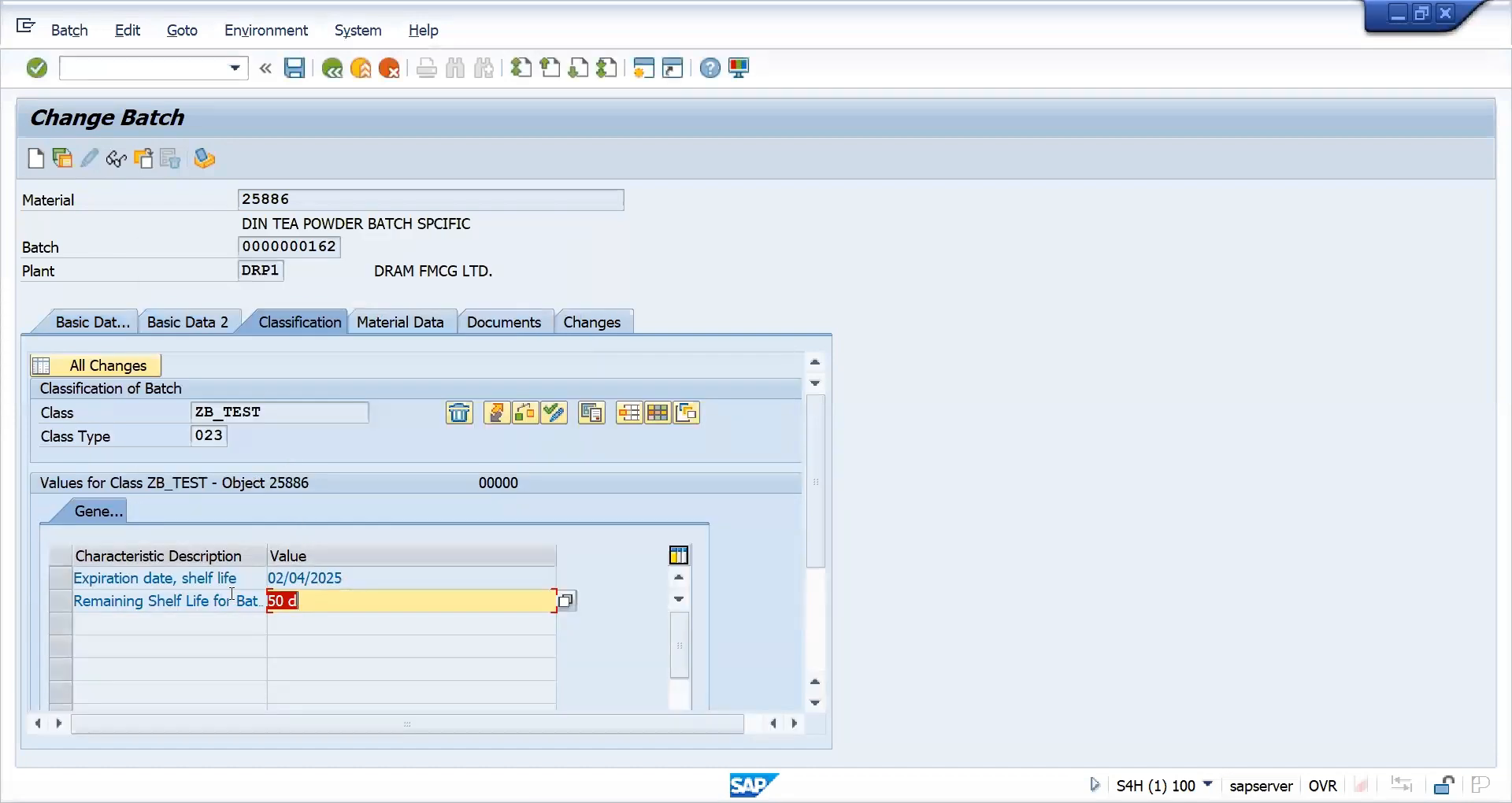
{"action": "left_click", "coordinate": [294, 69]}
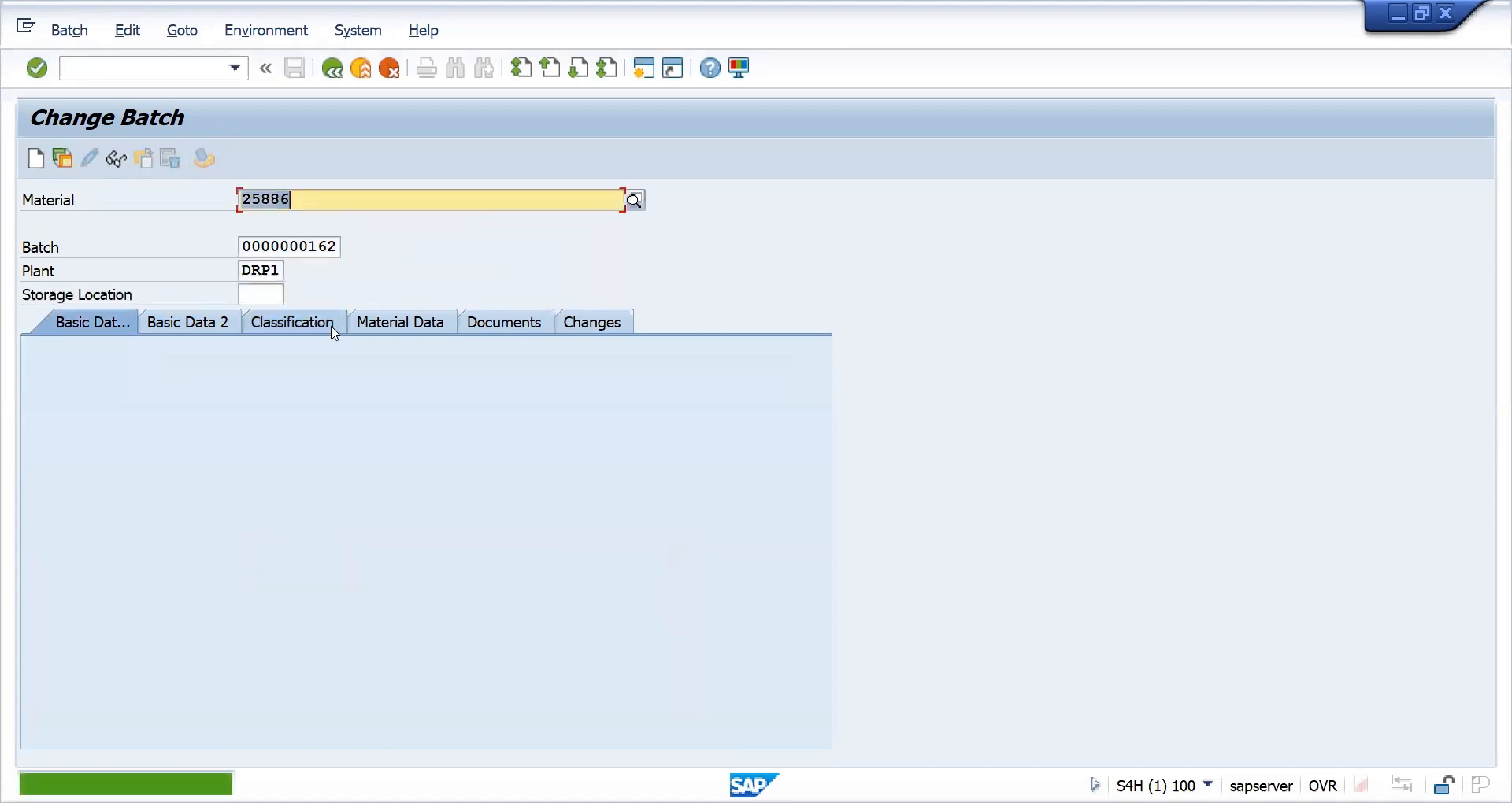
{"action": "left_click", "coordinate": [329, 246]}
{"action": "type", "text": "3"}
{"action": "key", "text": "Return"}
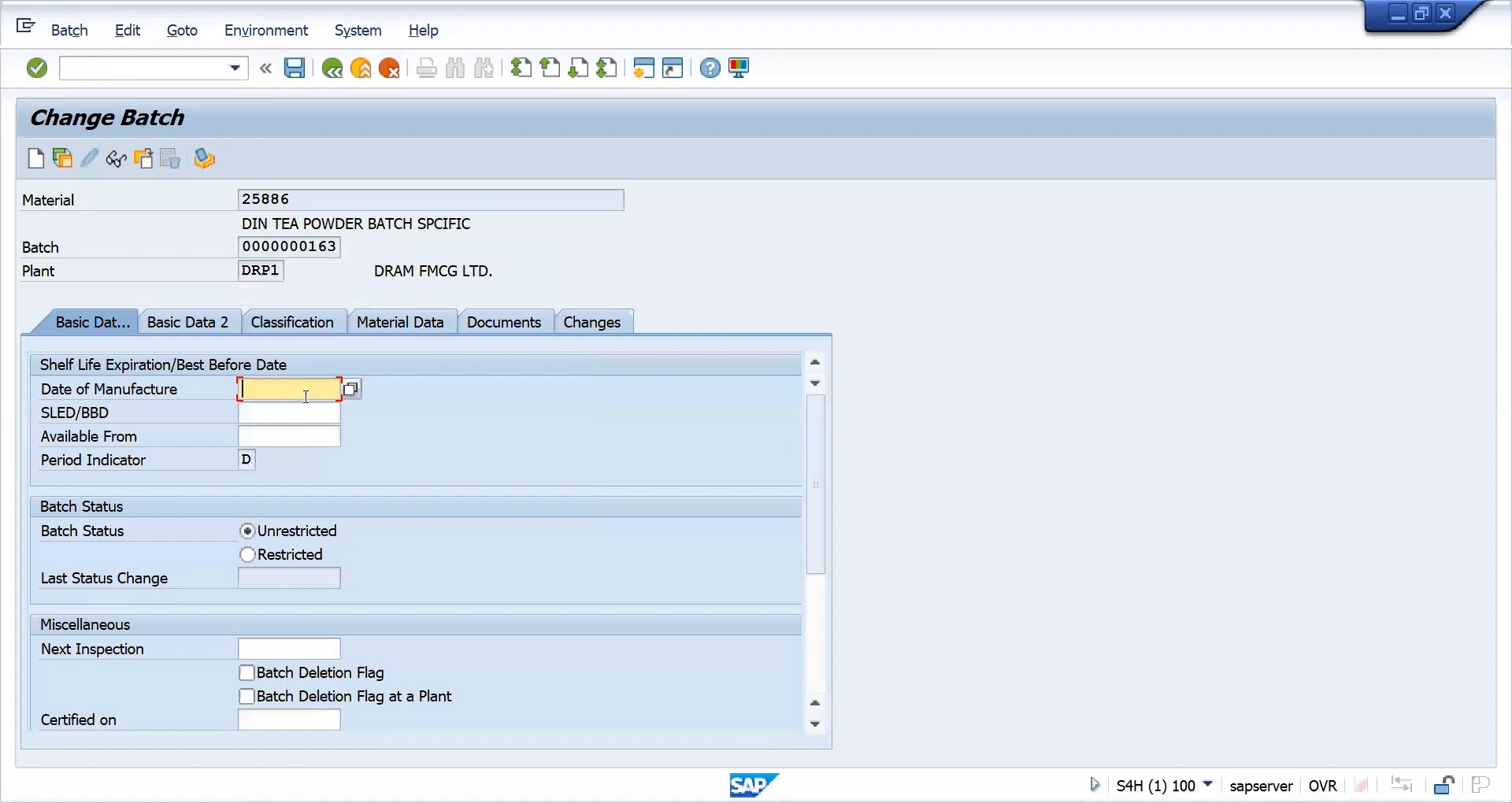
{"action": "key", "text": "BackSpace"}
{"action": "key", "text": "Down"}
{"action": "key", "text": "Return"}
{"action": "left_click", "coordinate": [296, 430]}
{"action": "key", "text": "BackSpace"}
{"action": "key", "text": "Down"}
{"action": "key", "text": "Return"}
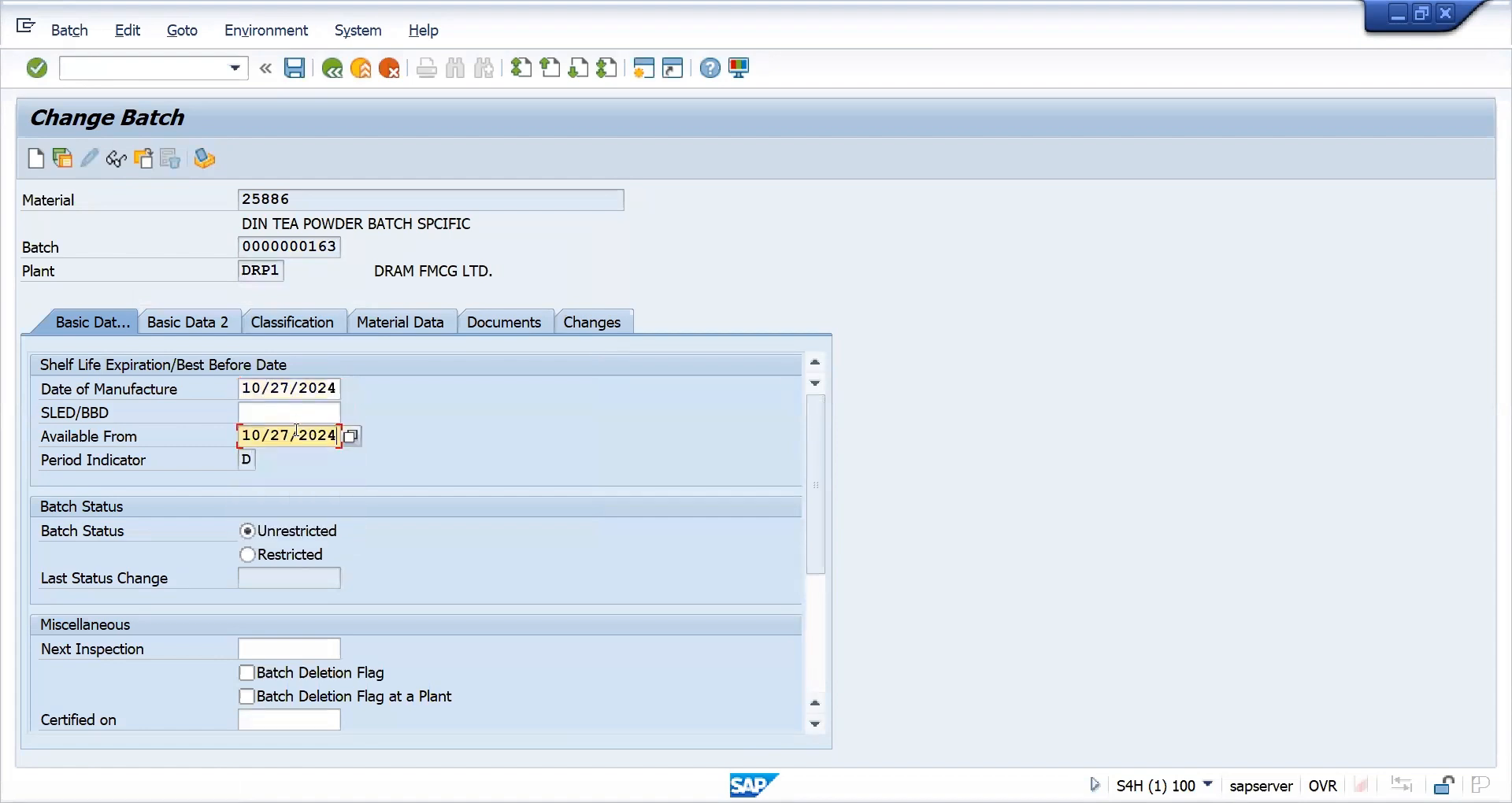
{"action": "left_click", "coordinate": [292, 409]}
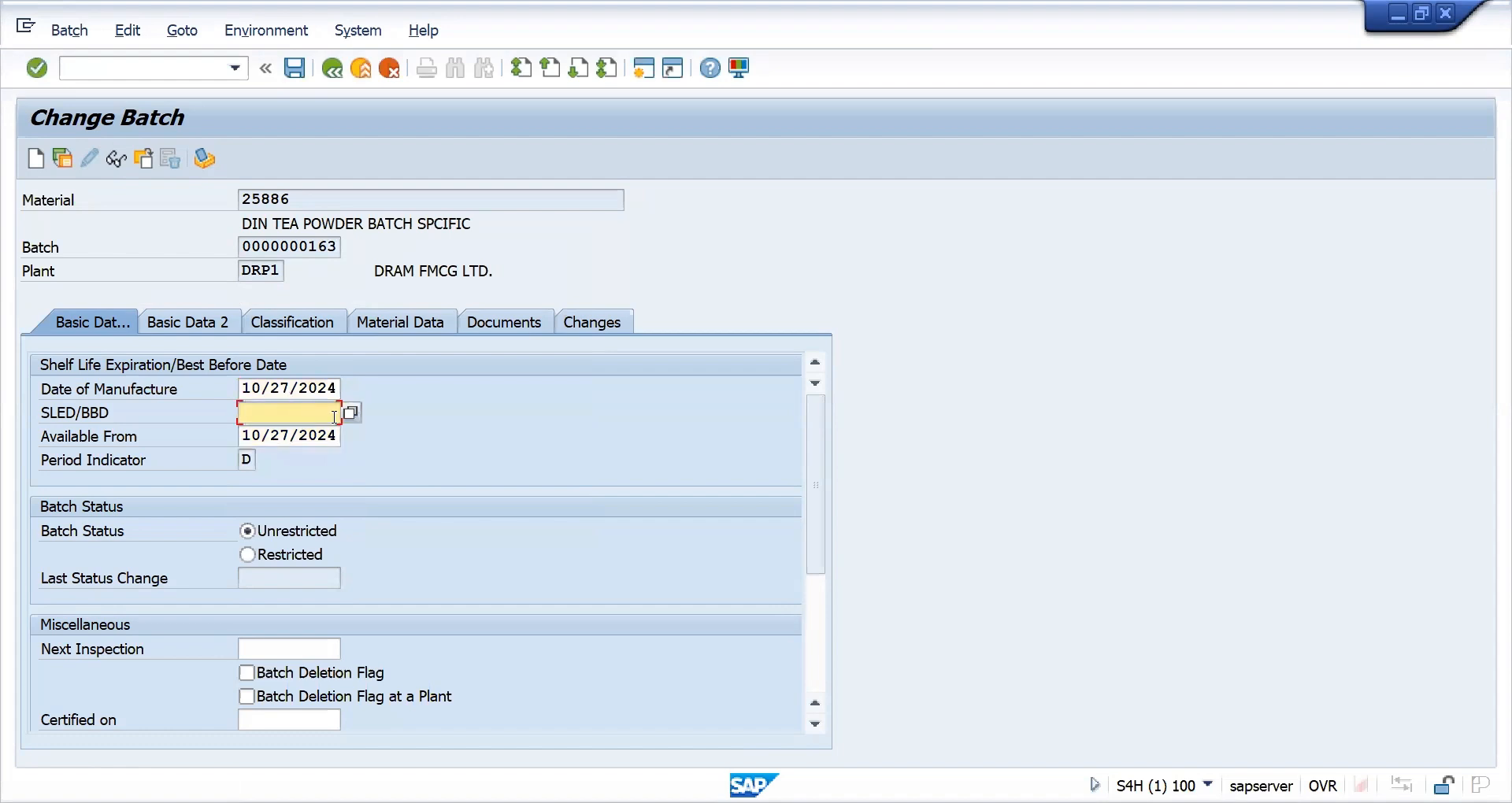
{"action": "key", "text": "BackSpace"}
{"action": "key", "text": "Down"}
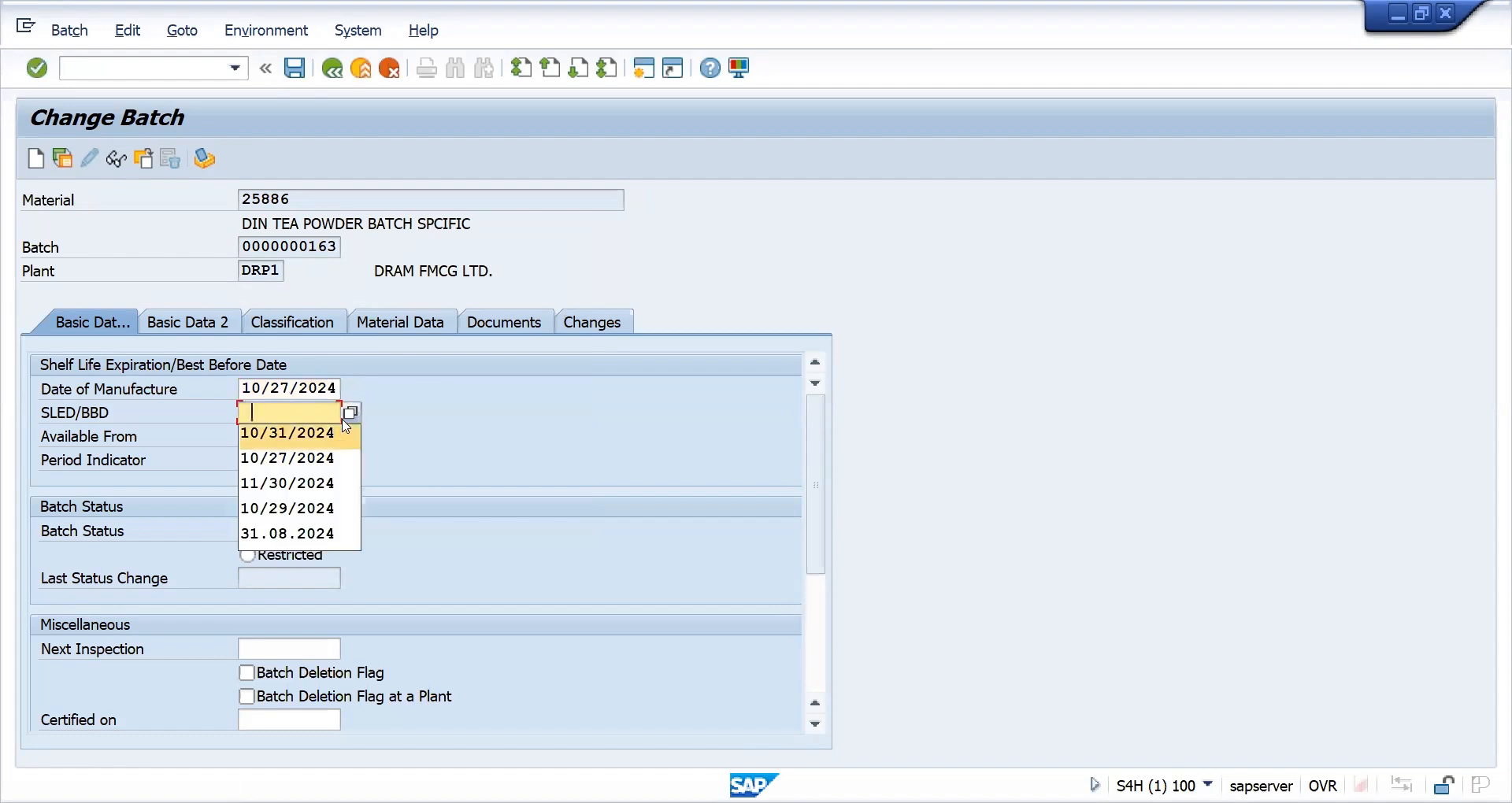
{"action": "key", "text": "Return"}
{"action": "key", "text": "Return"}
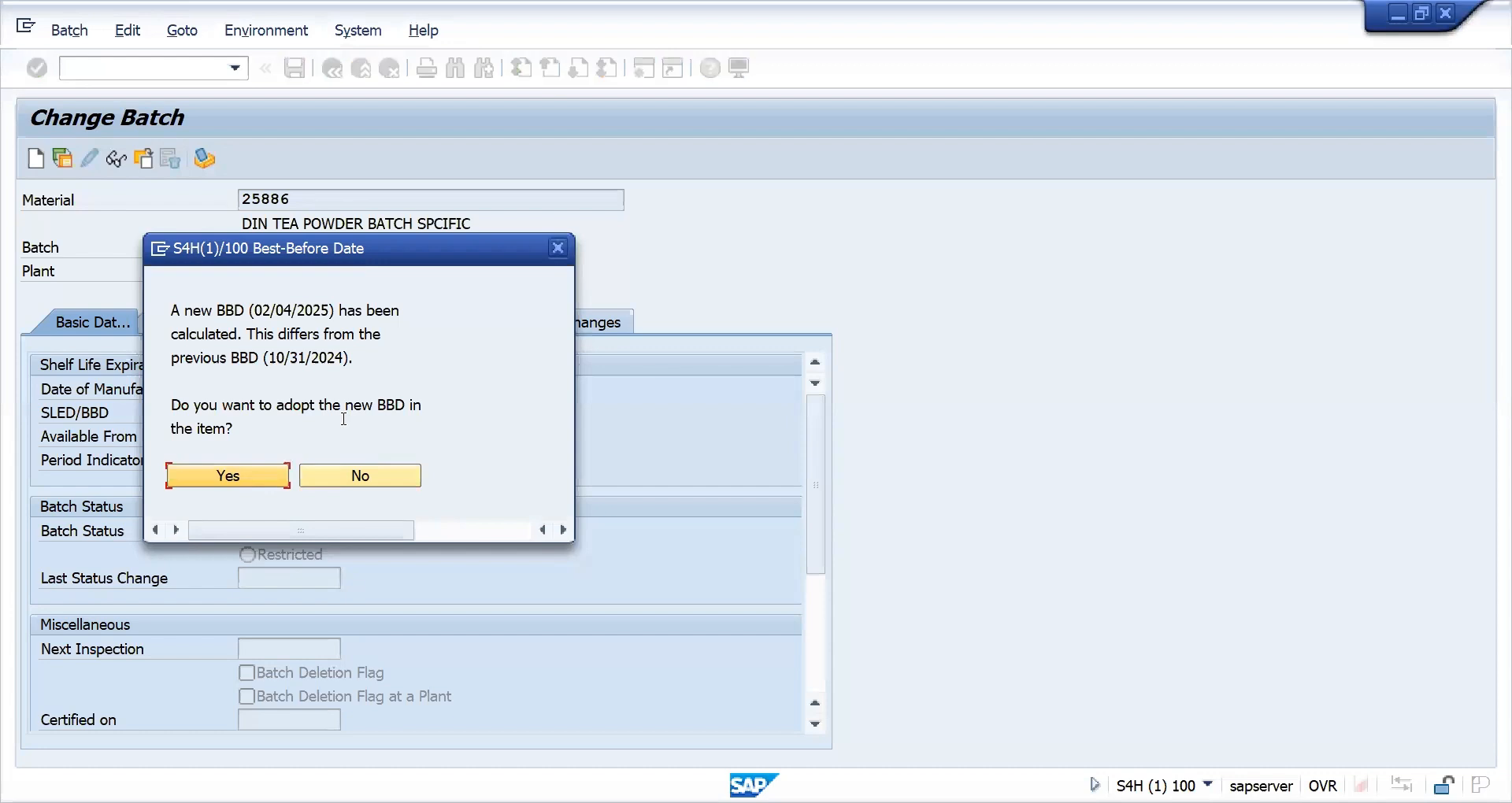
{"action": "left_click", "coordinate": [228, 475]}
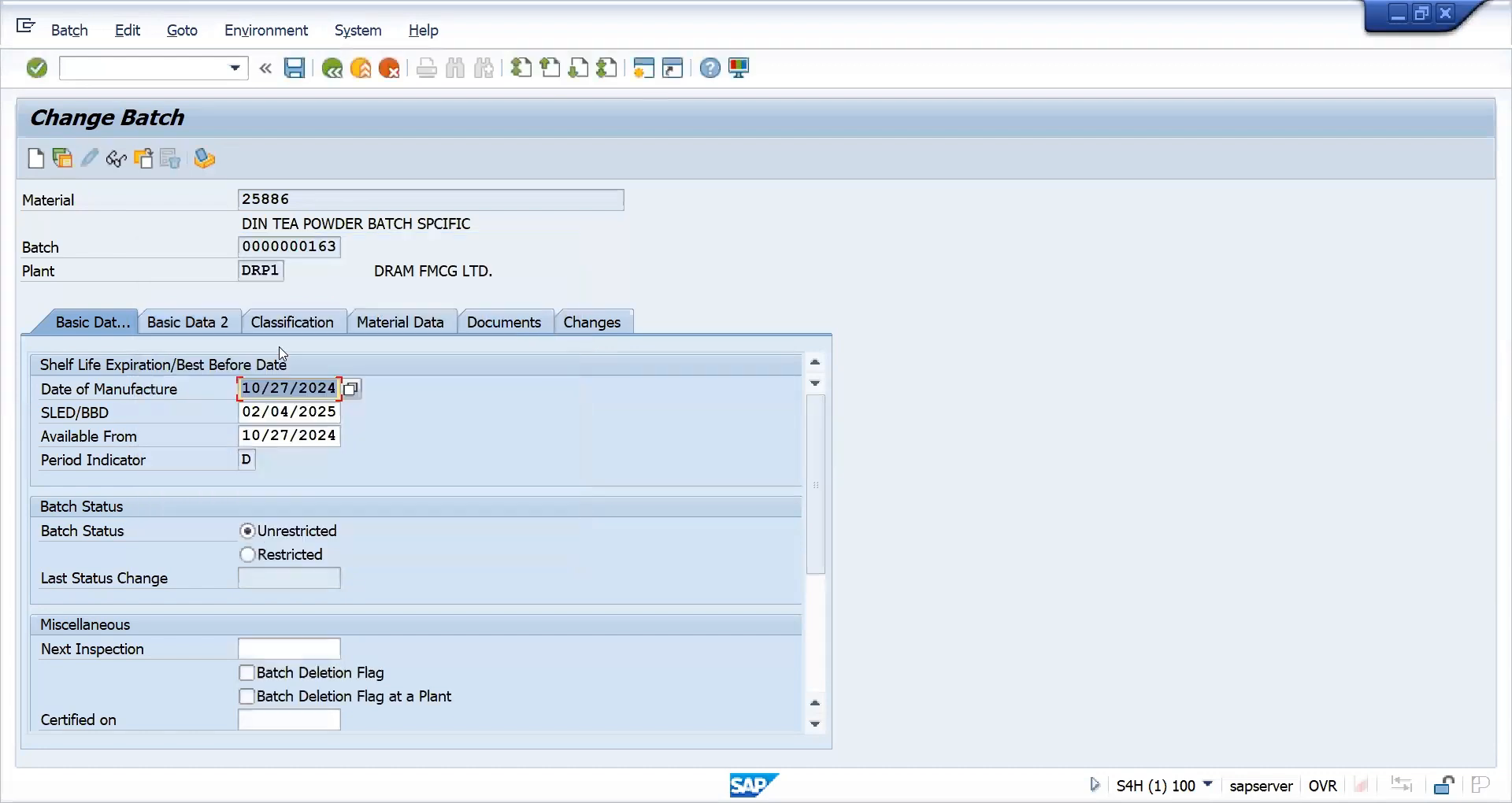
{"action": "left_click", "coordinate": [277, 329]}
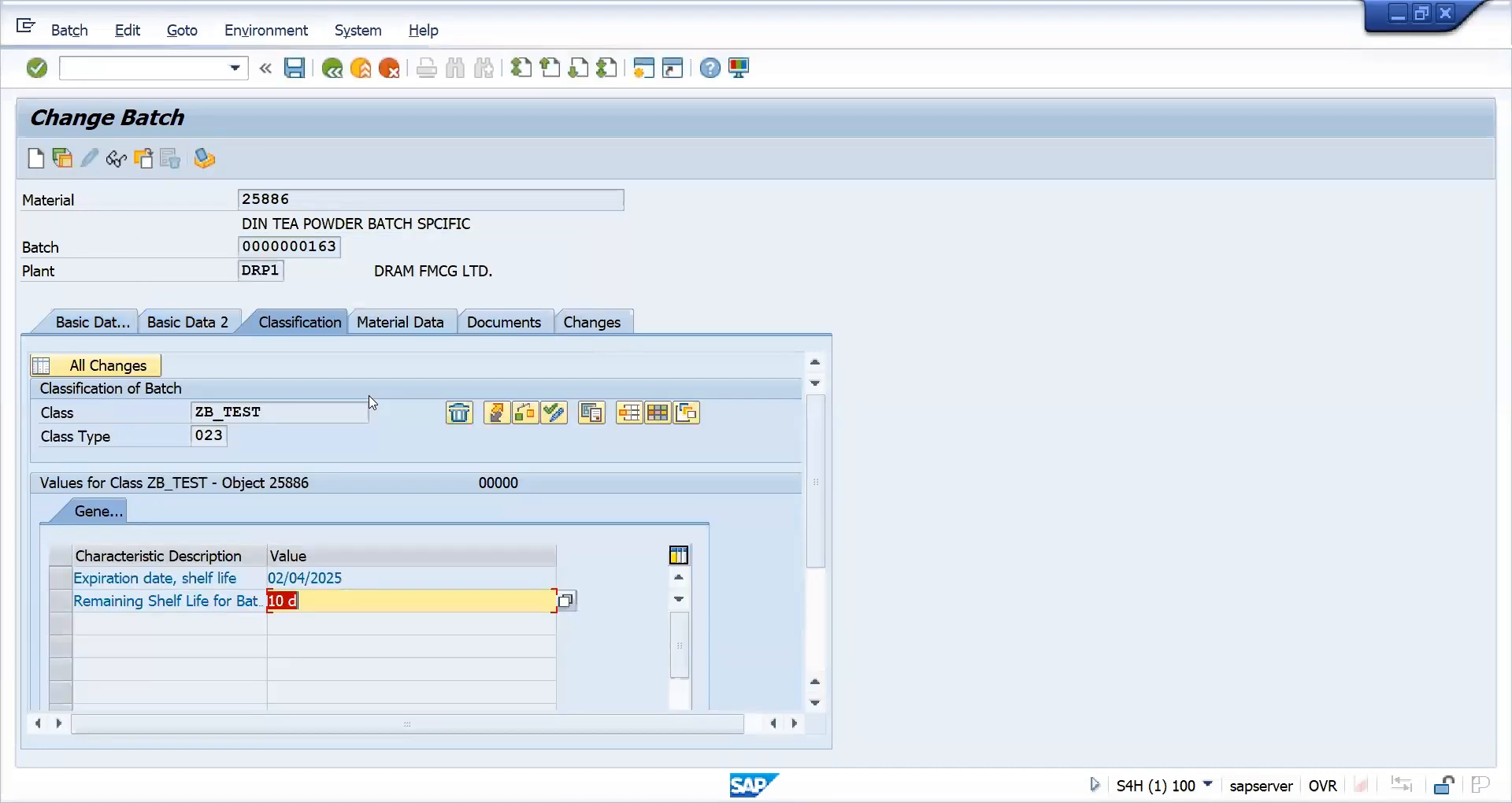
{"action": "left_click", "coordinate": [295, 70]}
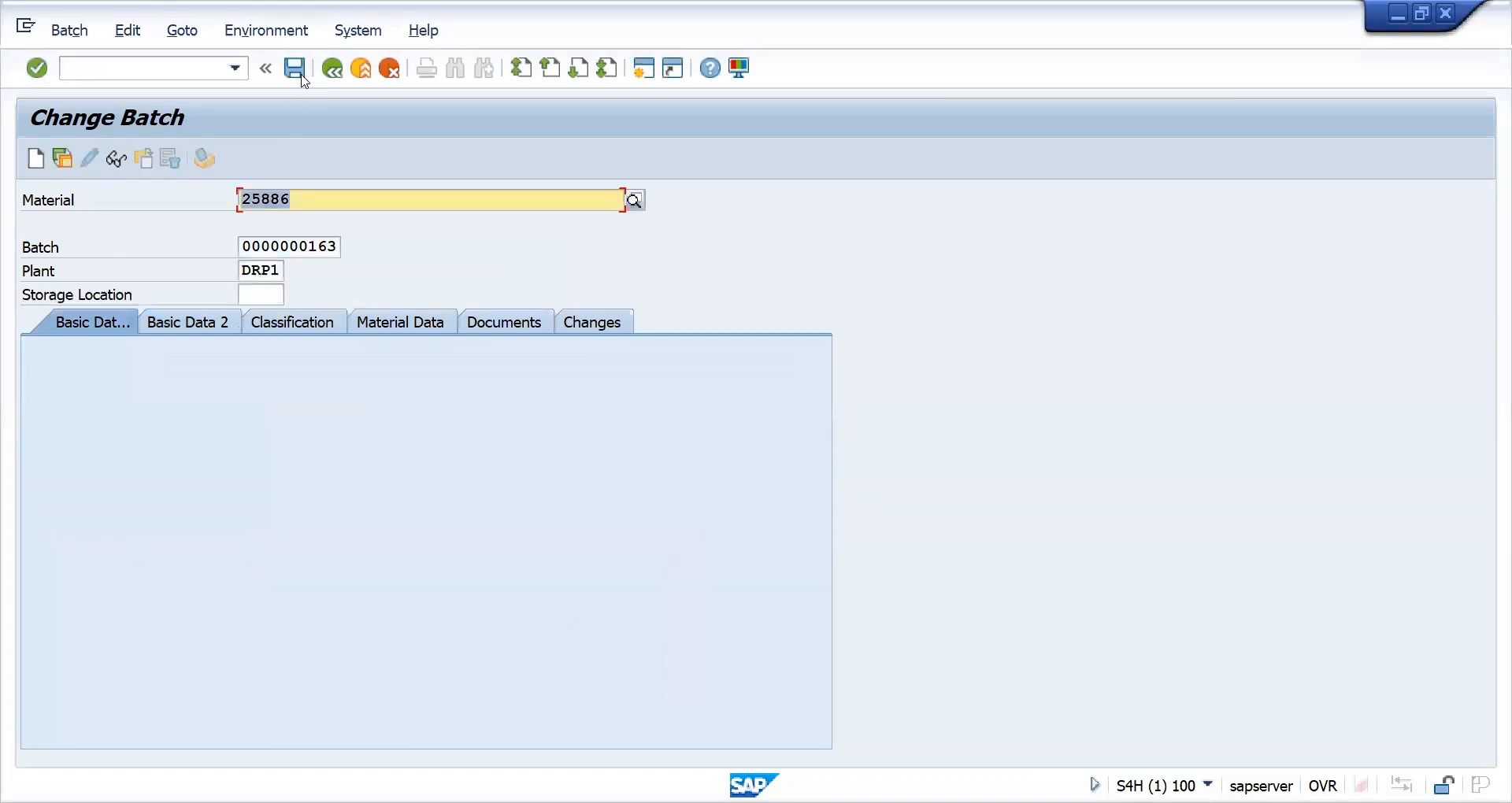
{"action": "left_click", "coordinate": [329, 249]}
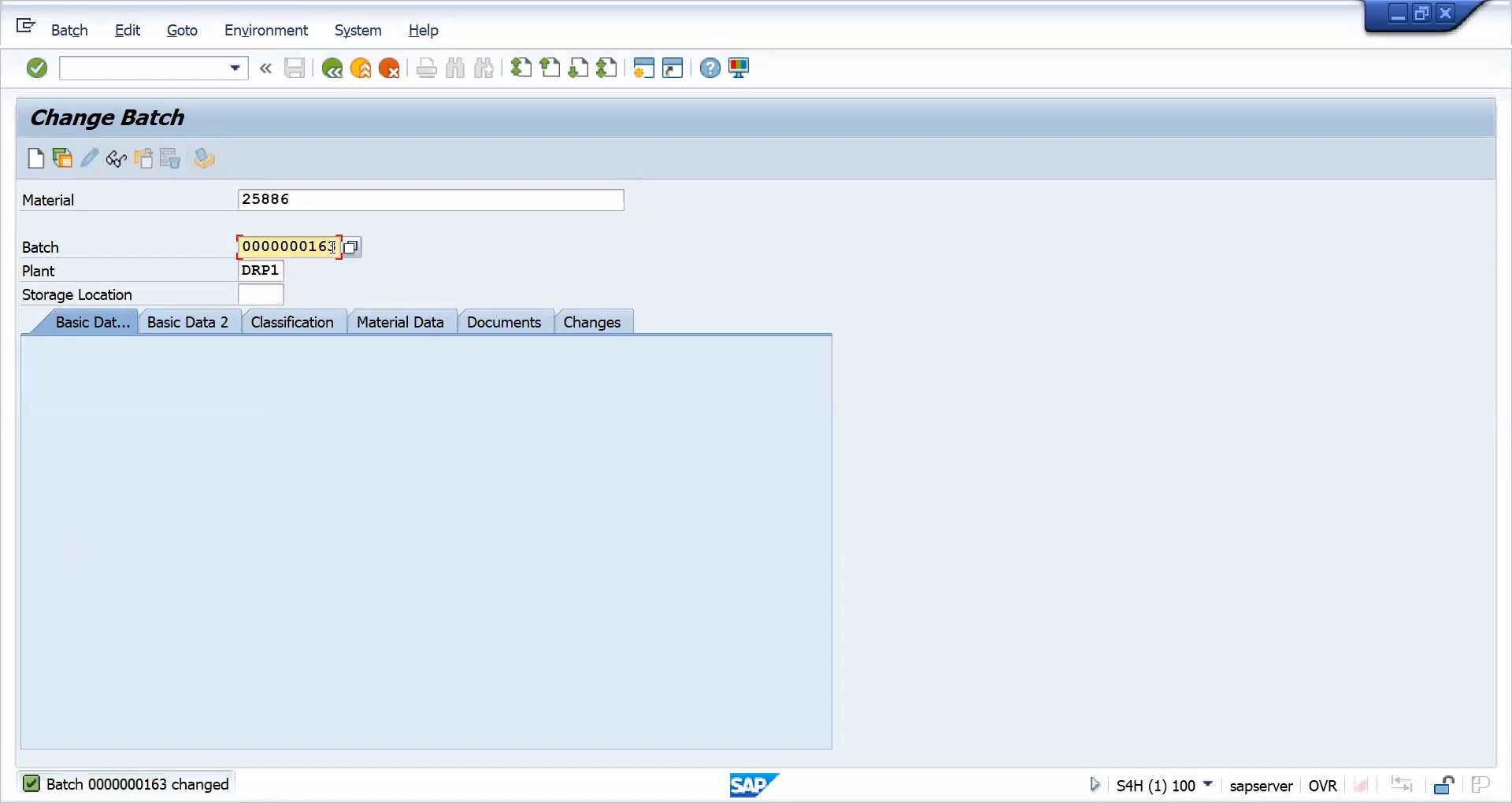
{"action": "type", "text": "4"}
{"action": "key", "text": "Return"}
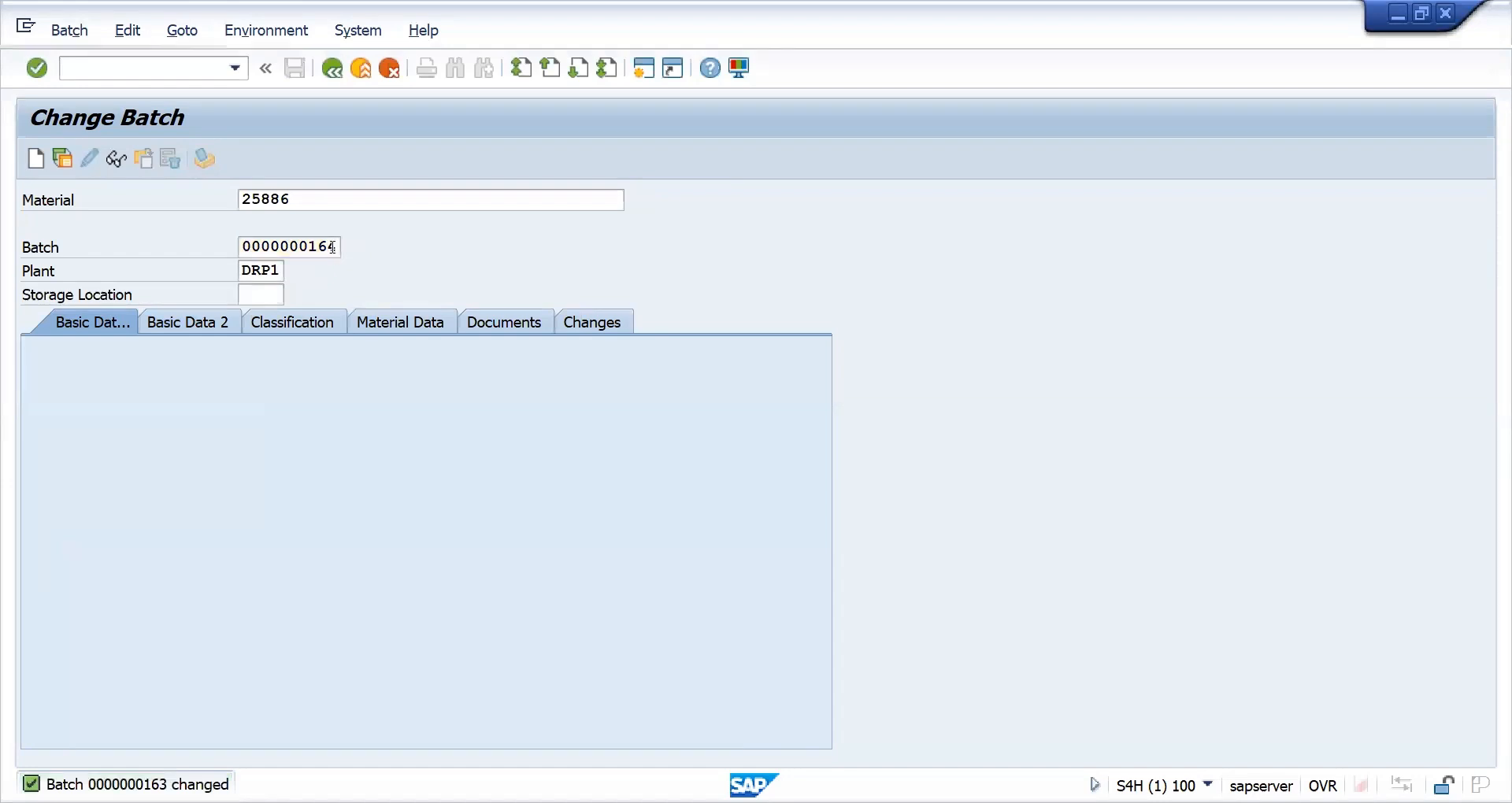
{"action": "key", "text": "space"}
{"action": "key", "text": "Down"}
{"action": "key", "text": "Return"}
{"action": "key", "text": "Tab"}
{"action": "key", "text": "space"}
{"action": "key", "text": "Down"}
{"action": "key", "text": "Return"}
{"action": "key", "text": "Tab"}
{"action": "key", "text": "space"}
{"action": "key", "text": "Down"}
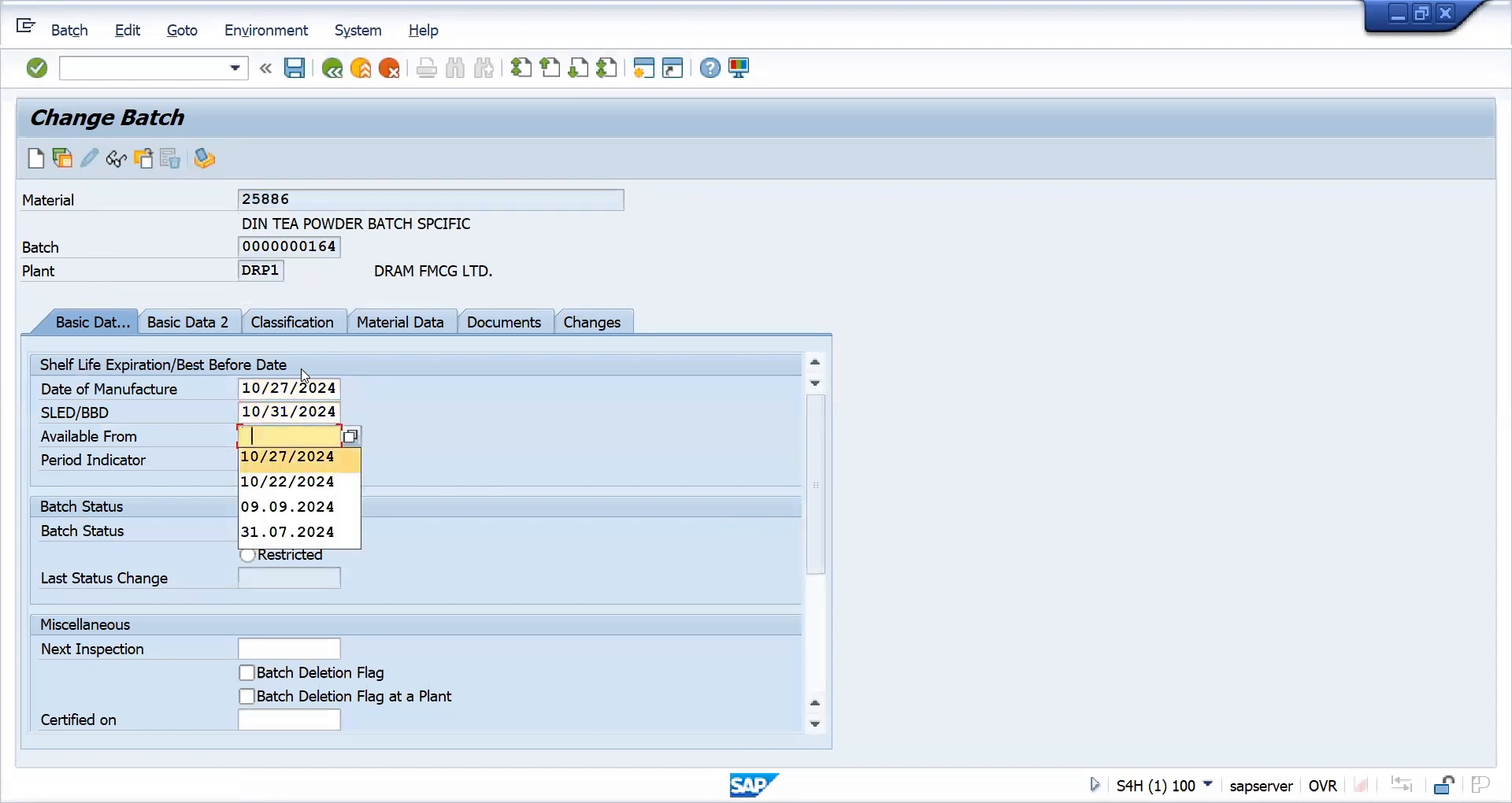
{"action": "key", "text": "Return"}
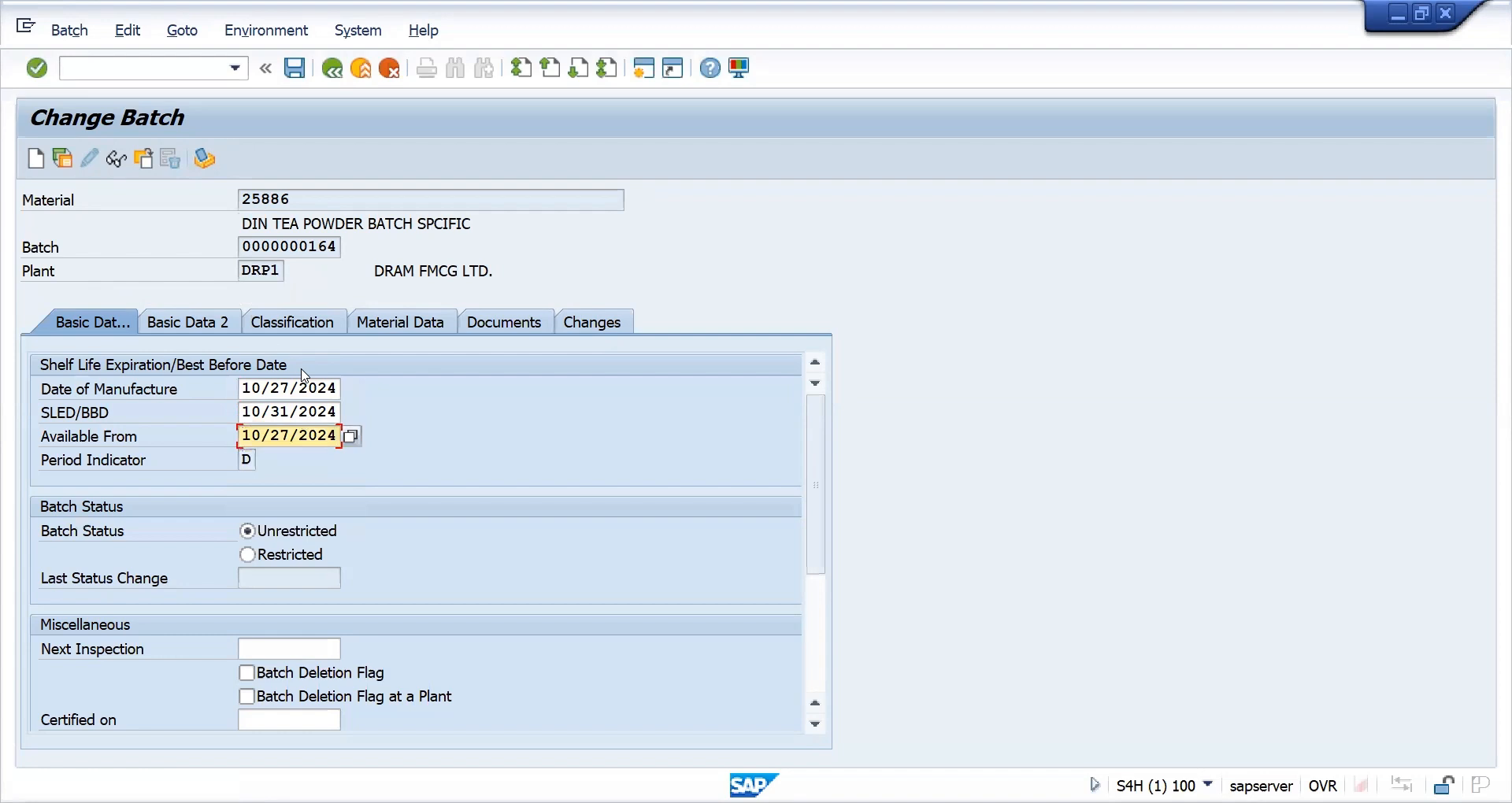
{"action": "left_click", "coordinate": [281, 331]}
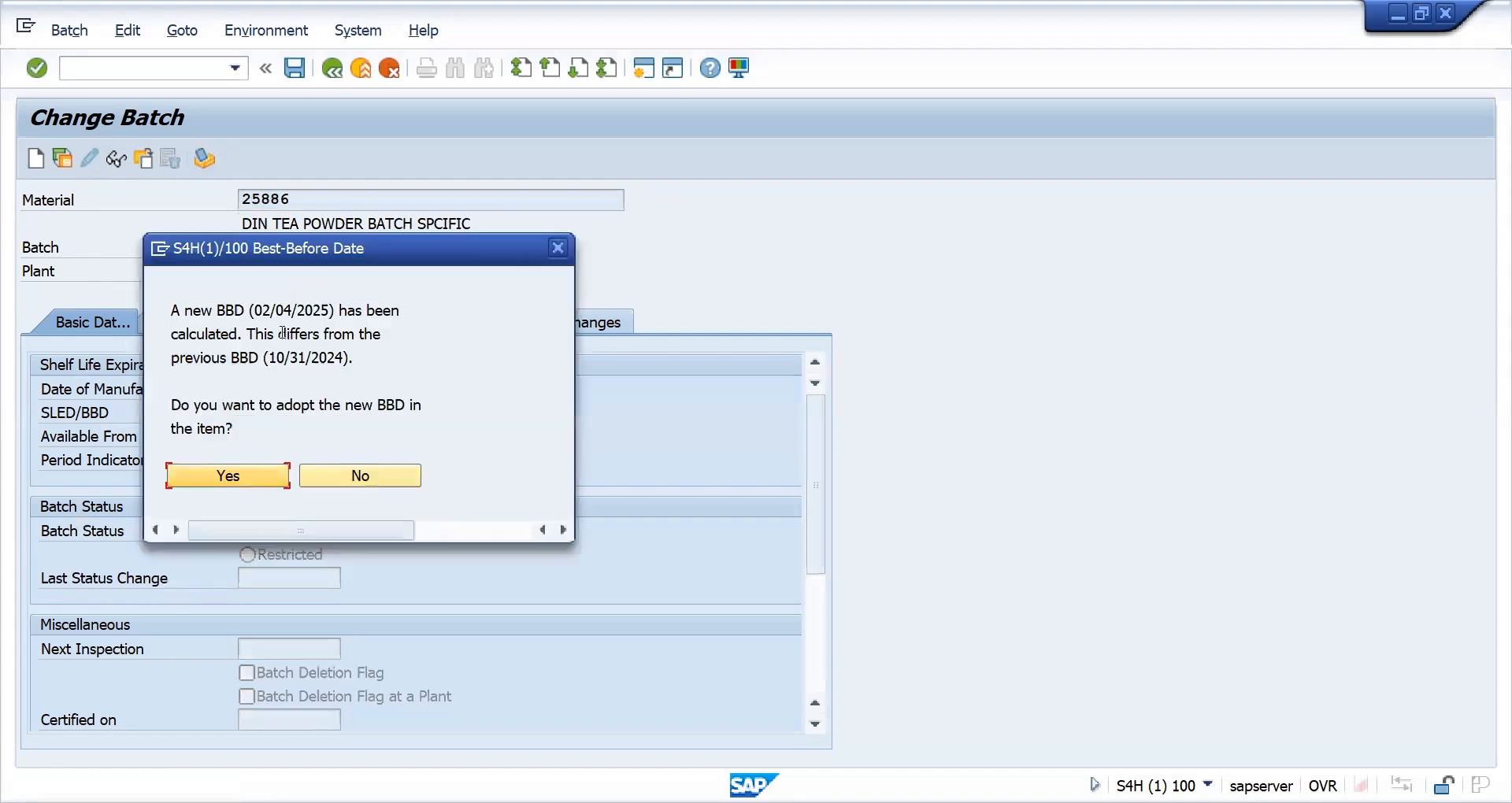
{"action": "left_click", "coordinate": [228, 482]}
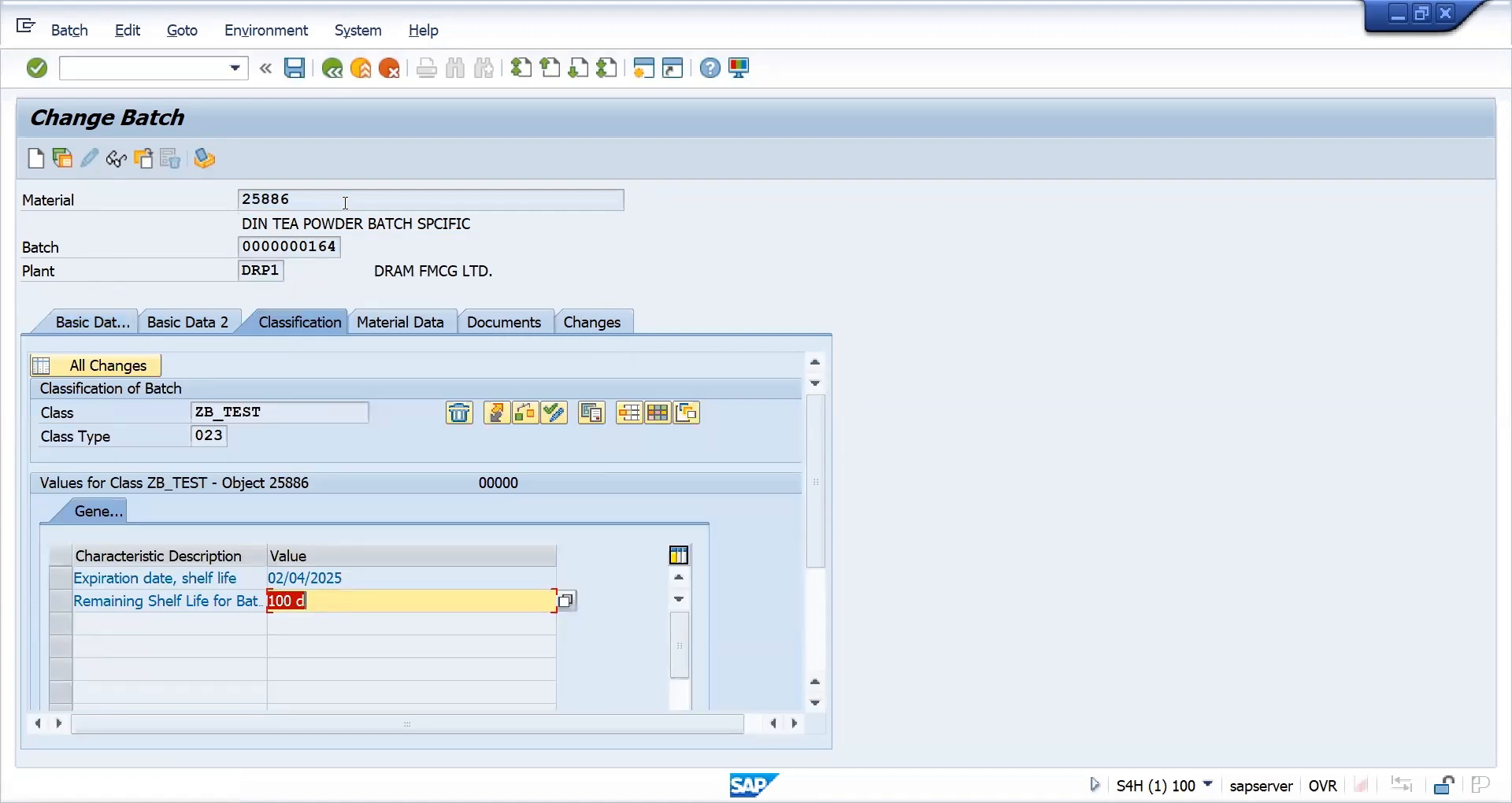
{"action": "left_click", "coordinate": [295, 70]}
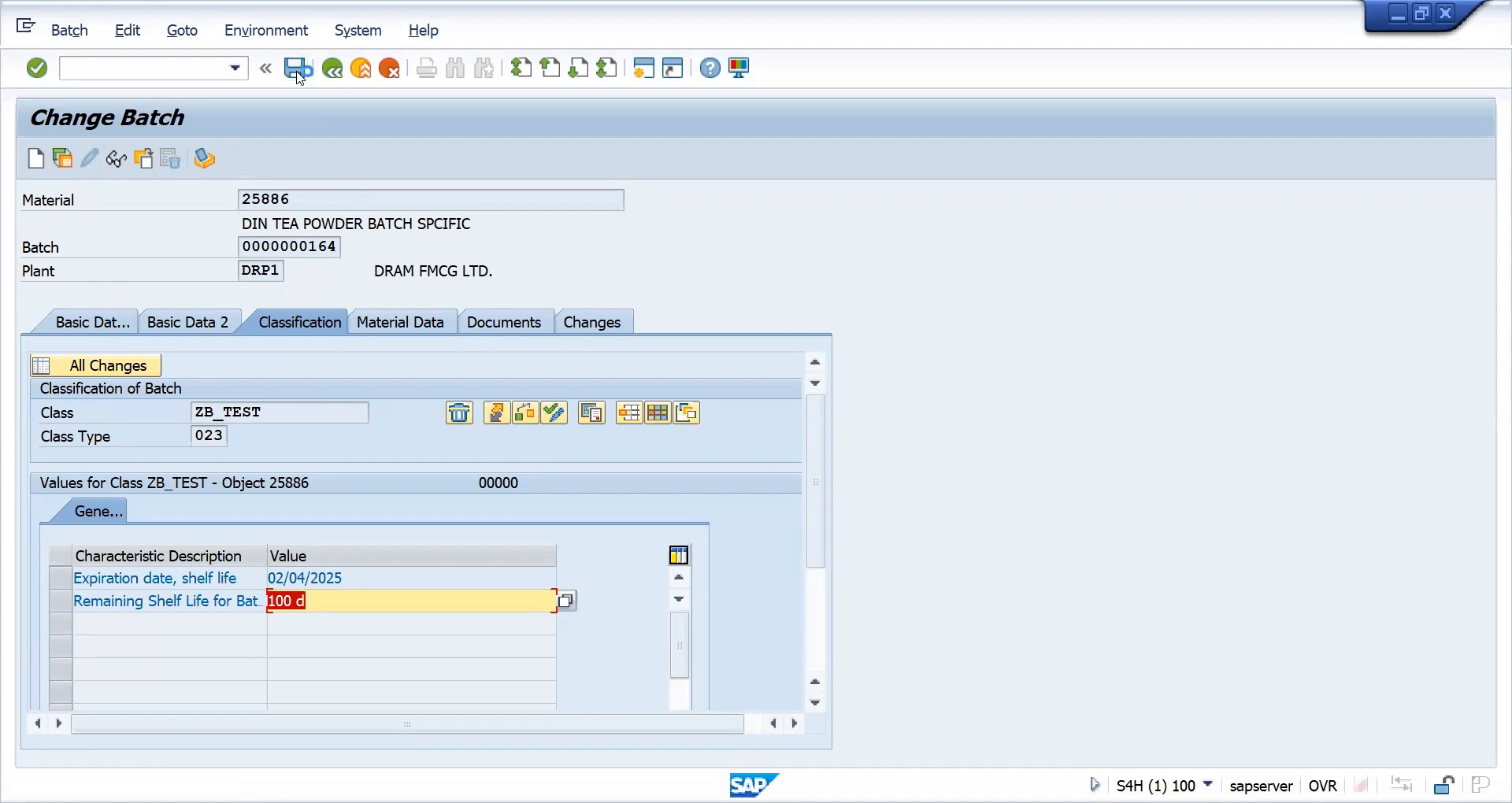
Open the batch search strategy DD01 record for order type DOR1, plant DRP1 and material 25886 in change mode.
{"action": "left_click", "coordinate": [138, 76]}
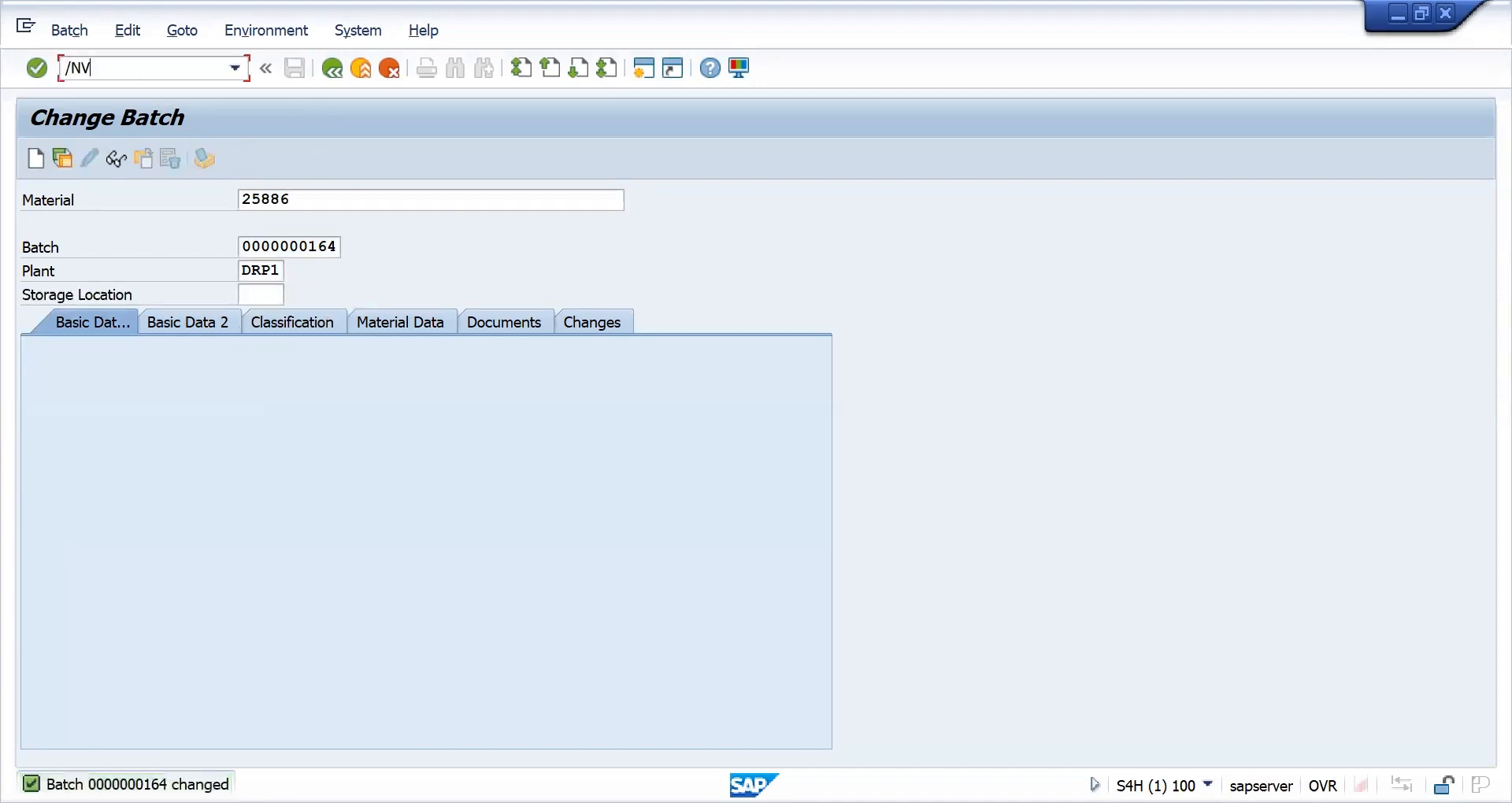
{"action": "key", "text": "Return"}
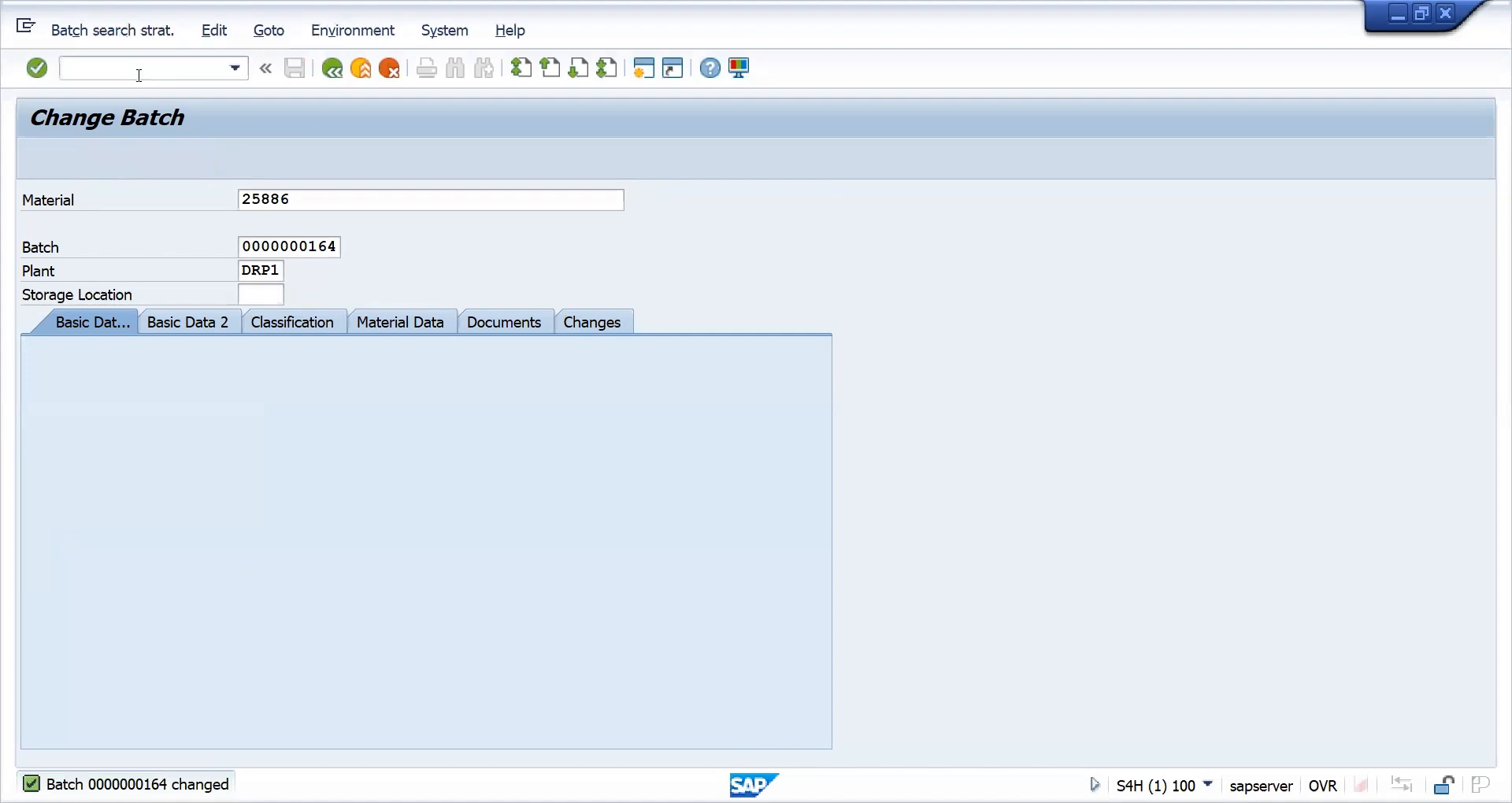
{"action": "key", "text": "BackSpace"}
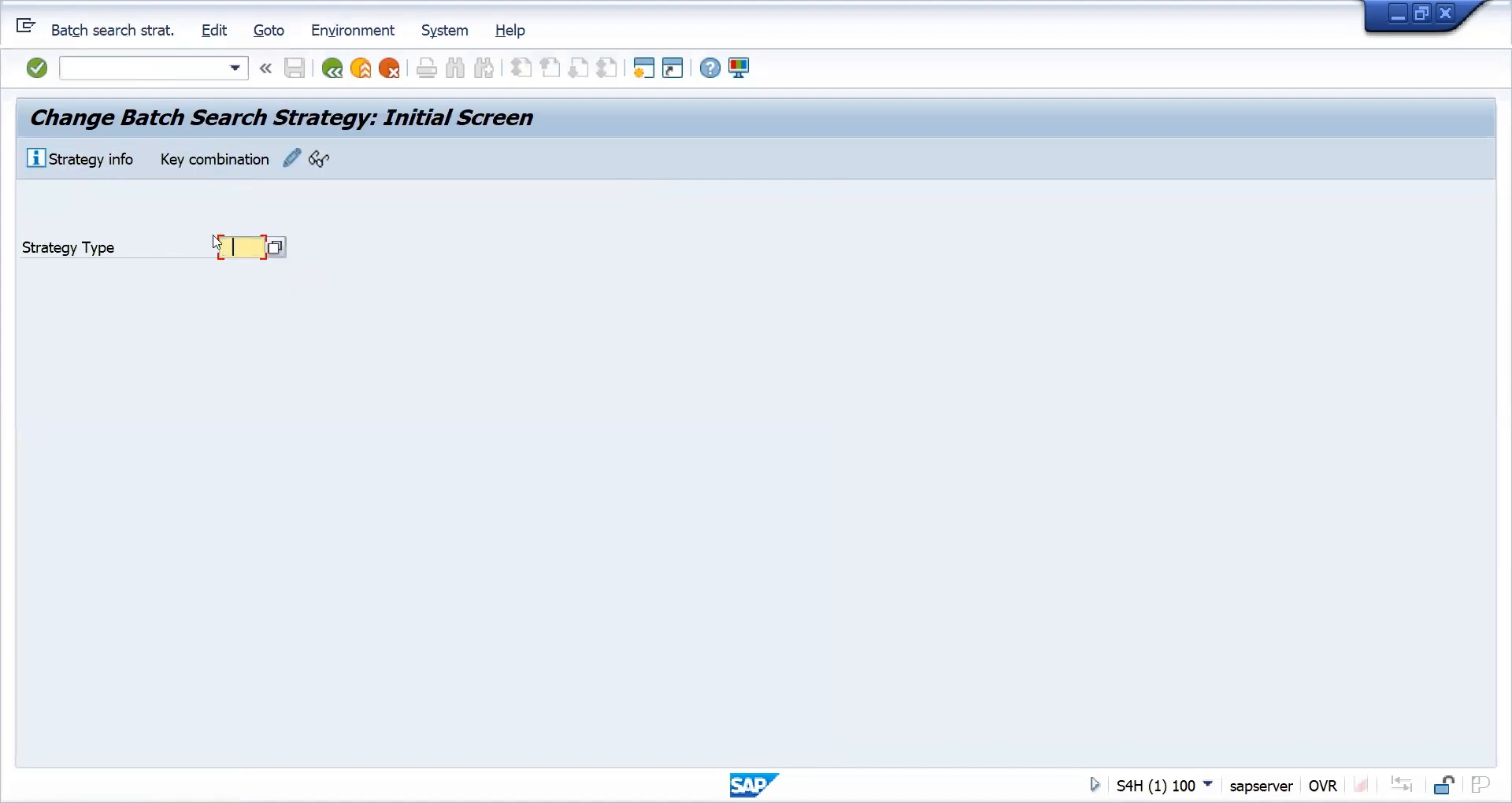
{"action": "key", "text": "Down"}
{"action": "key", "text": "Down"}
{"action": "key", "text": "Return"}
{"action": "key", "text": "Return"}
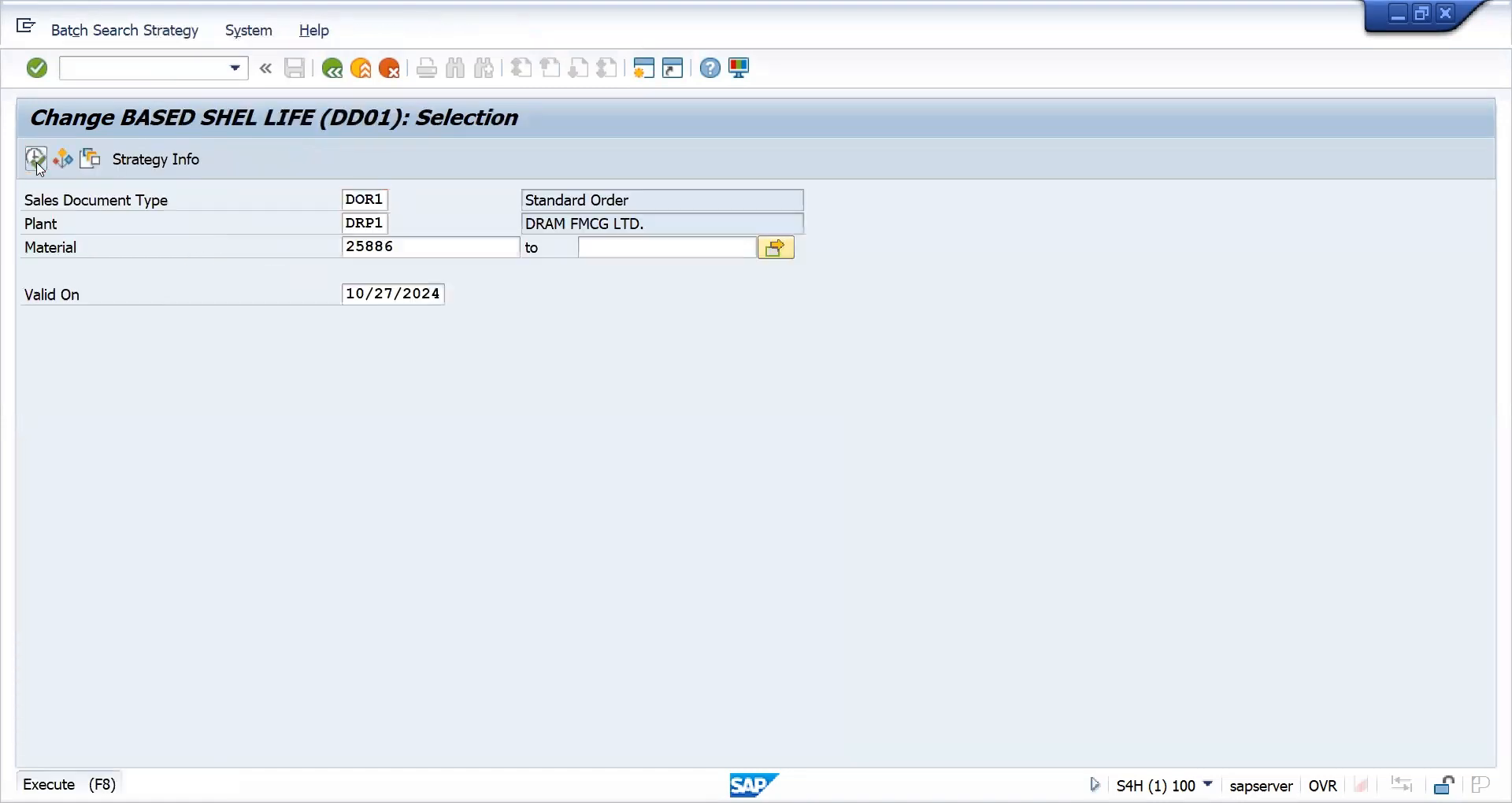
{"action": "left_click", "coordinate": [35, 158]}
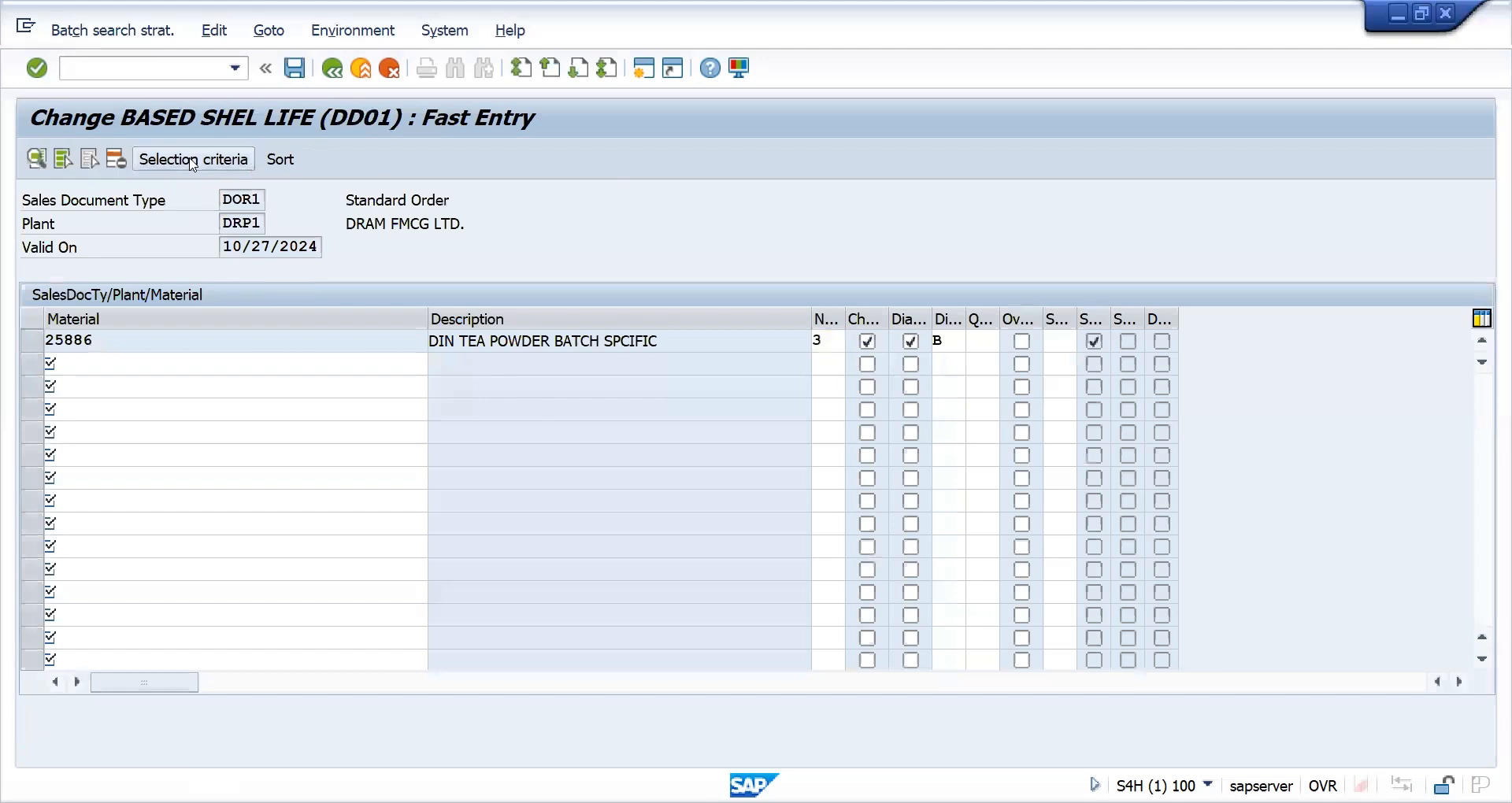
Examine the class assigned as selection criteria for the material 25886 record and check its sort setting.
{"action": "left_click", "coordinate": [195, 160]}
{"action": "key", "text": "F3"}
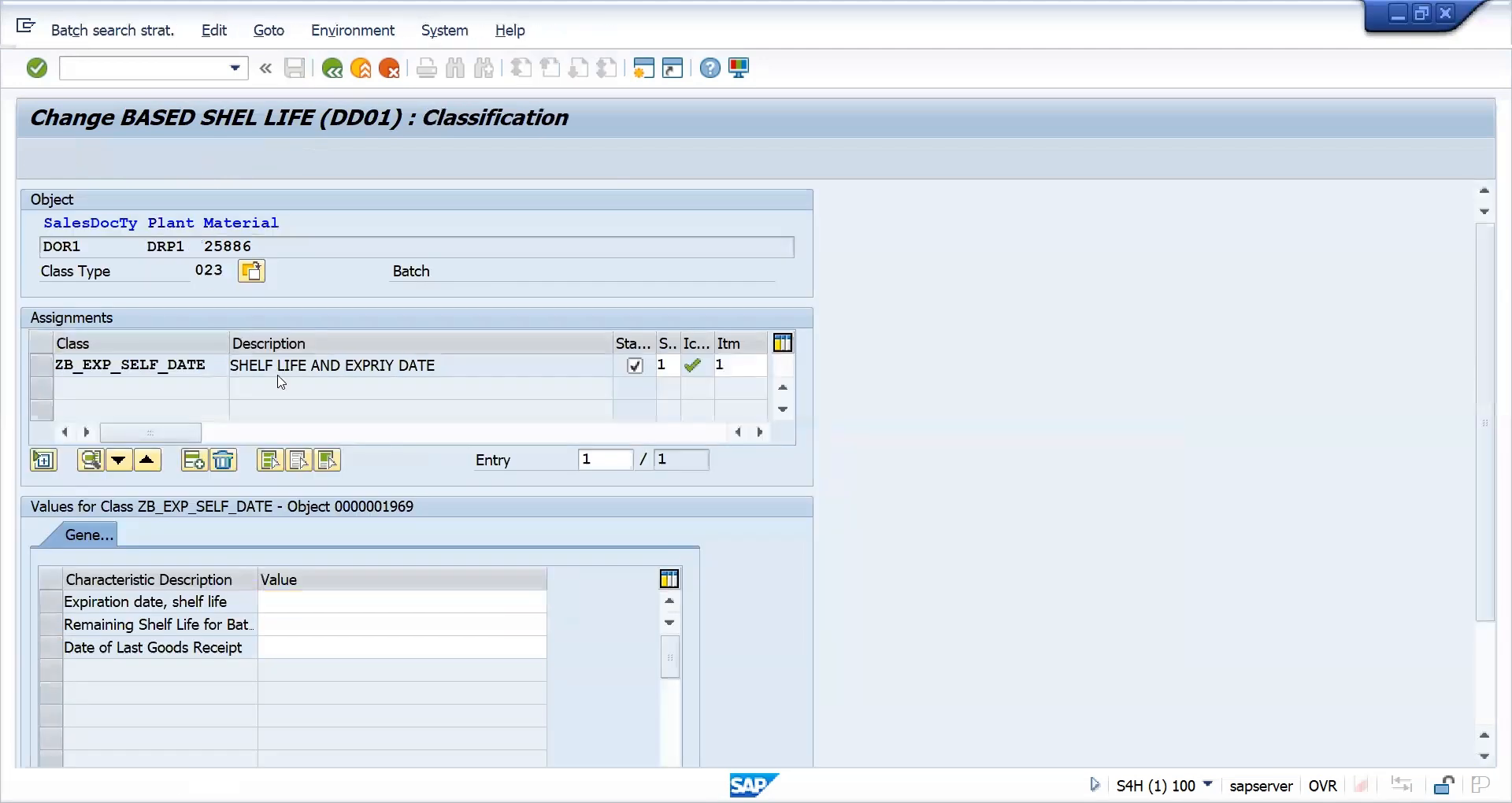
{"action": "left_click", "coordinate": [280, 159]}
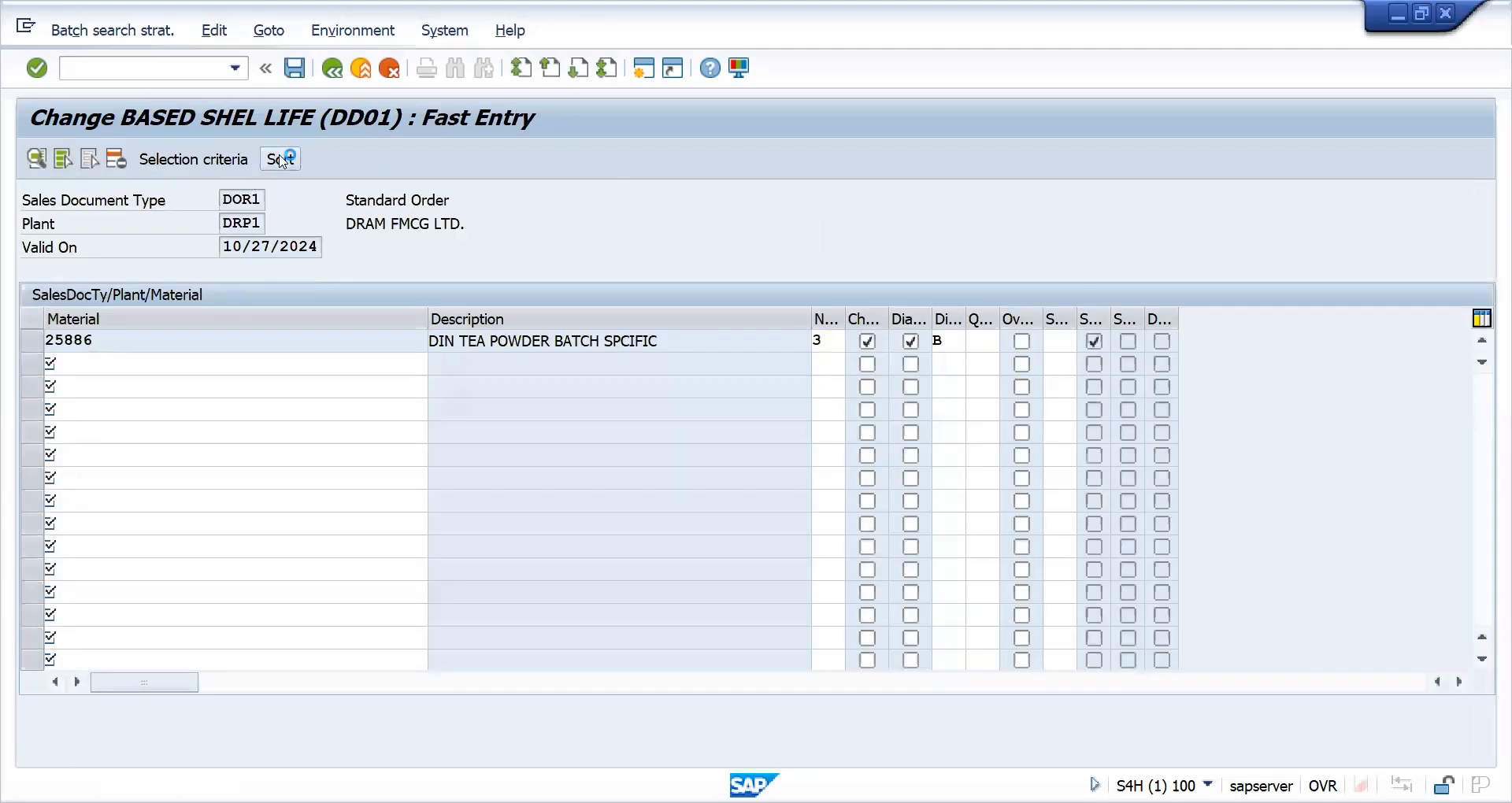
{"action": "key", "text": "F3"}
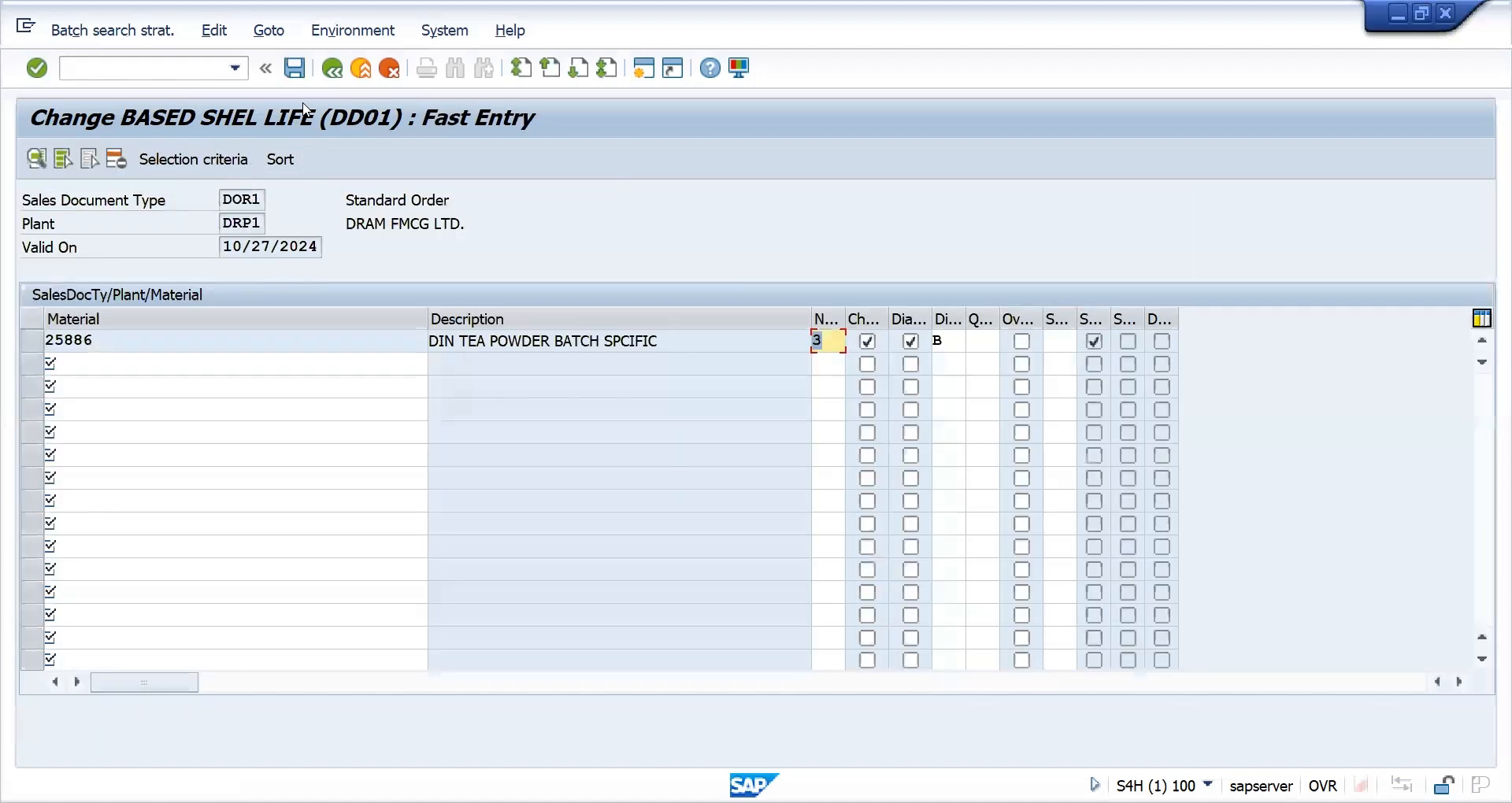
Assign sort rule ZB_TEST_SORT to the DD01 record for material 25886, save it and reopen the record.
{"action": "left_click", "coordinate": [283, 160]}
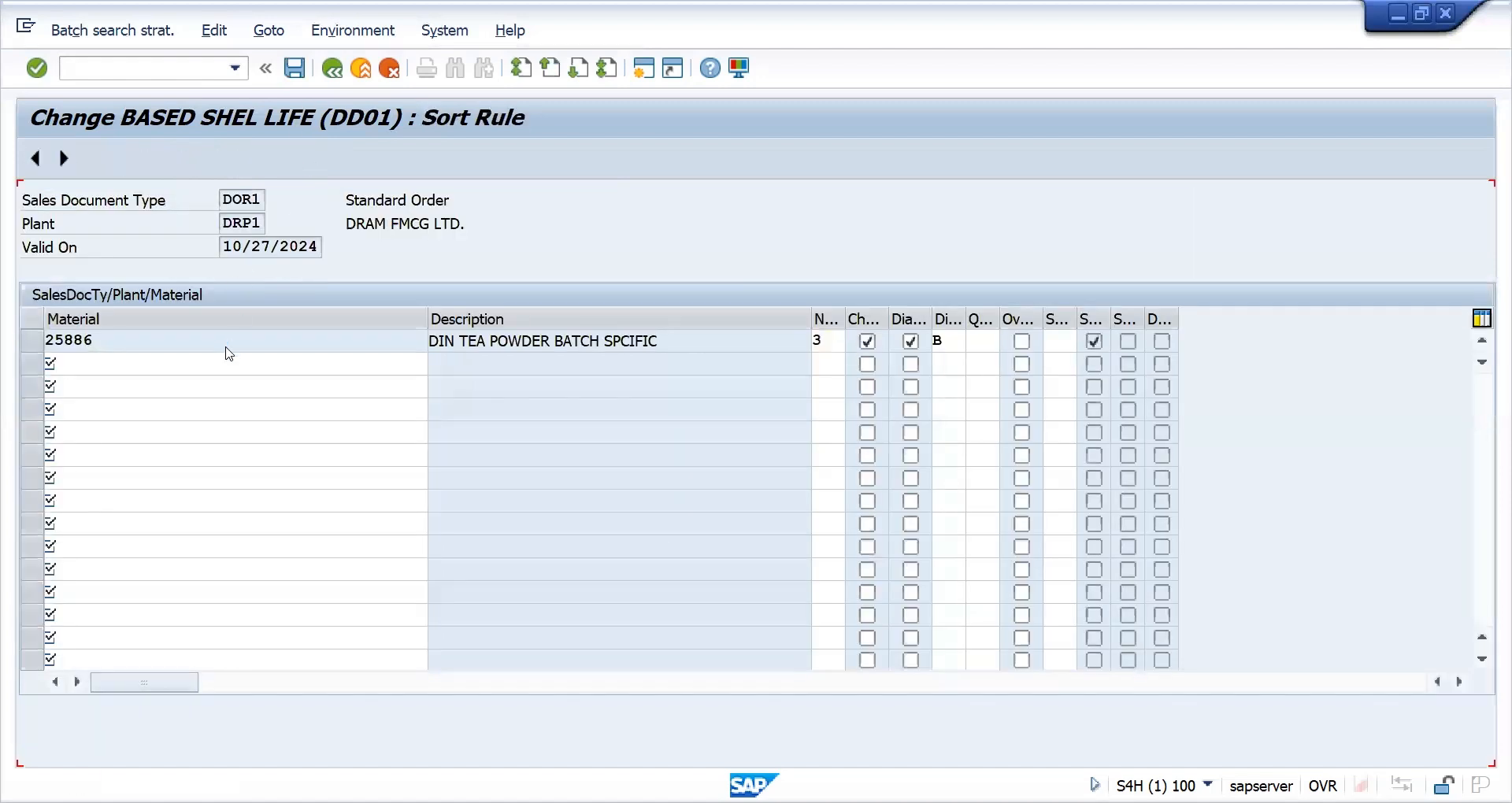
{"action": "left_click", "coordinate": [227, 427]}
{"action": "key", "text": "Down"}
{"action": "key", "text": "Return"}
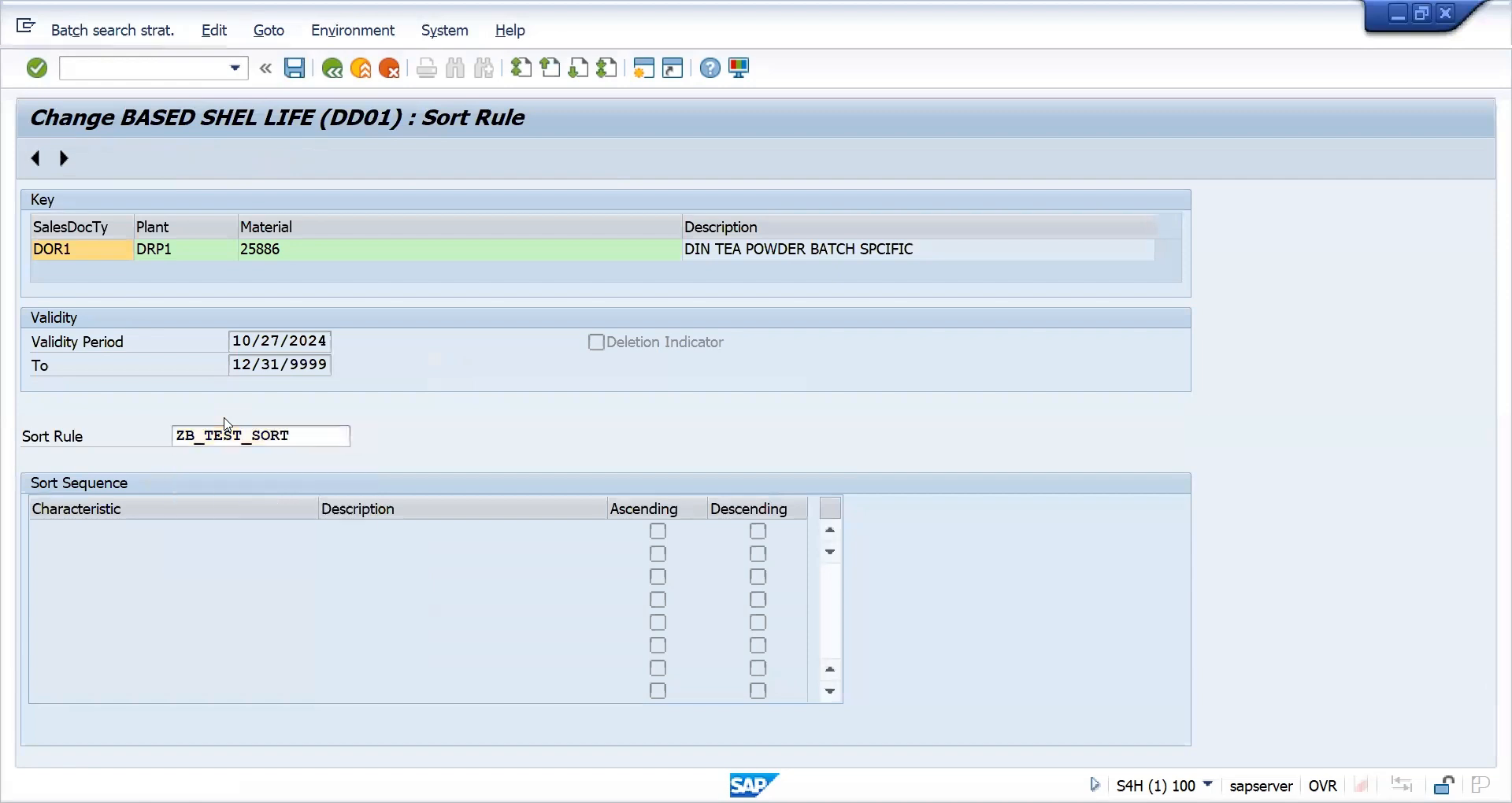
{"action": "key", "text": "Return"}
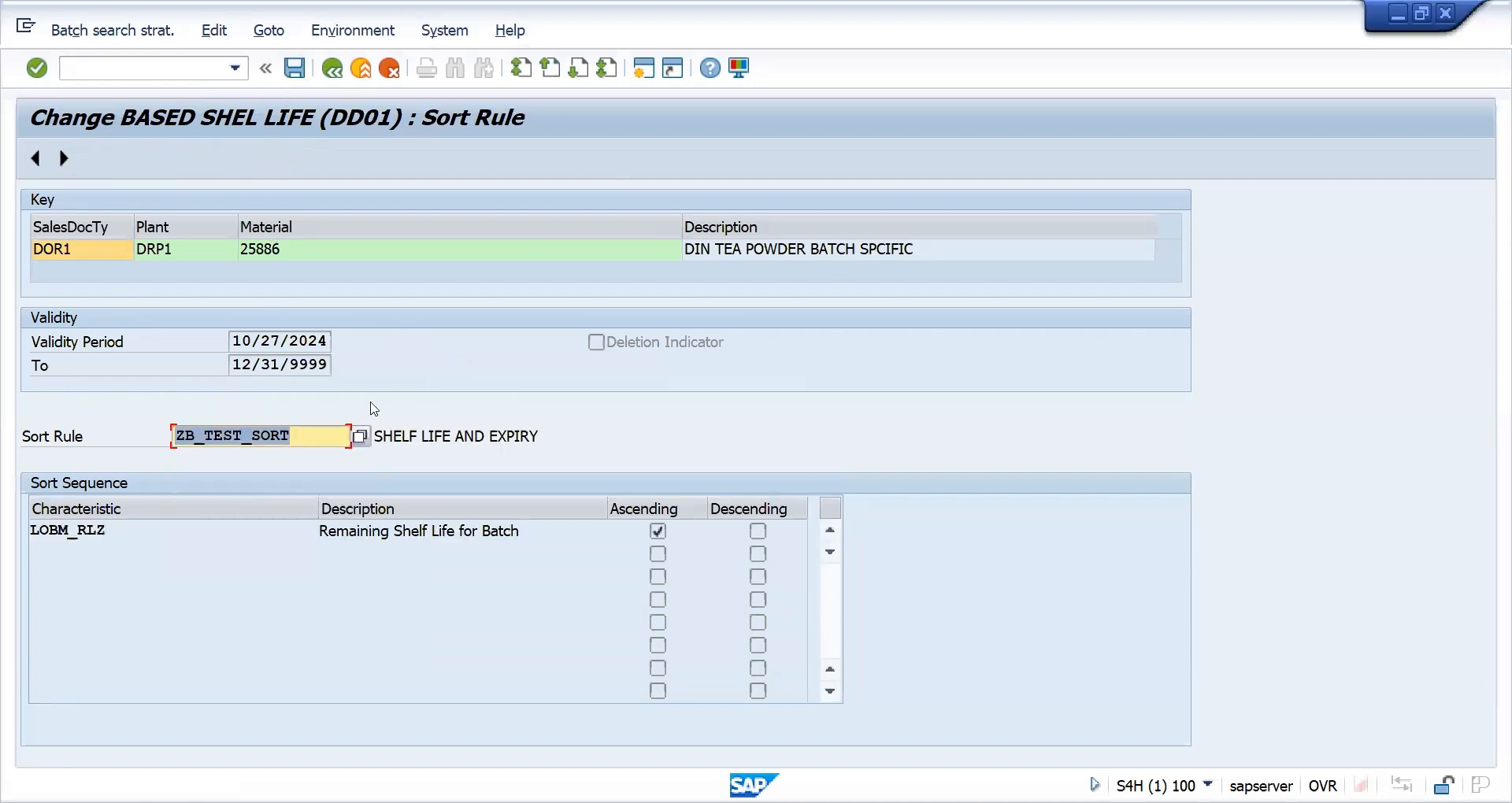
{"action": "left_click", "coordinate": [294, 70]}
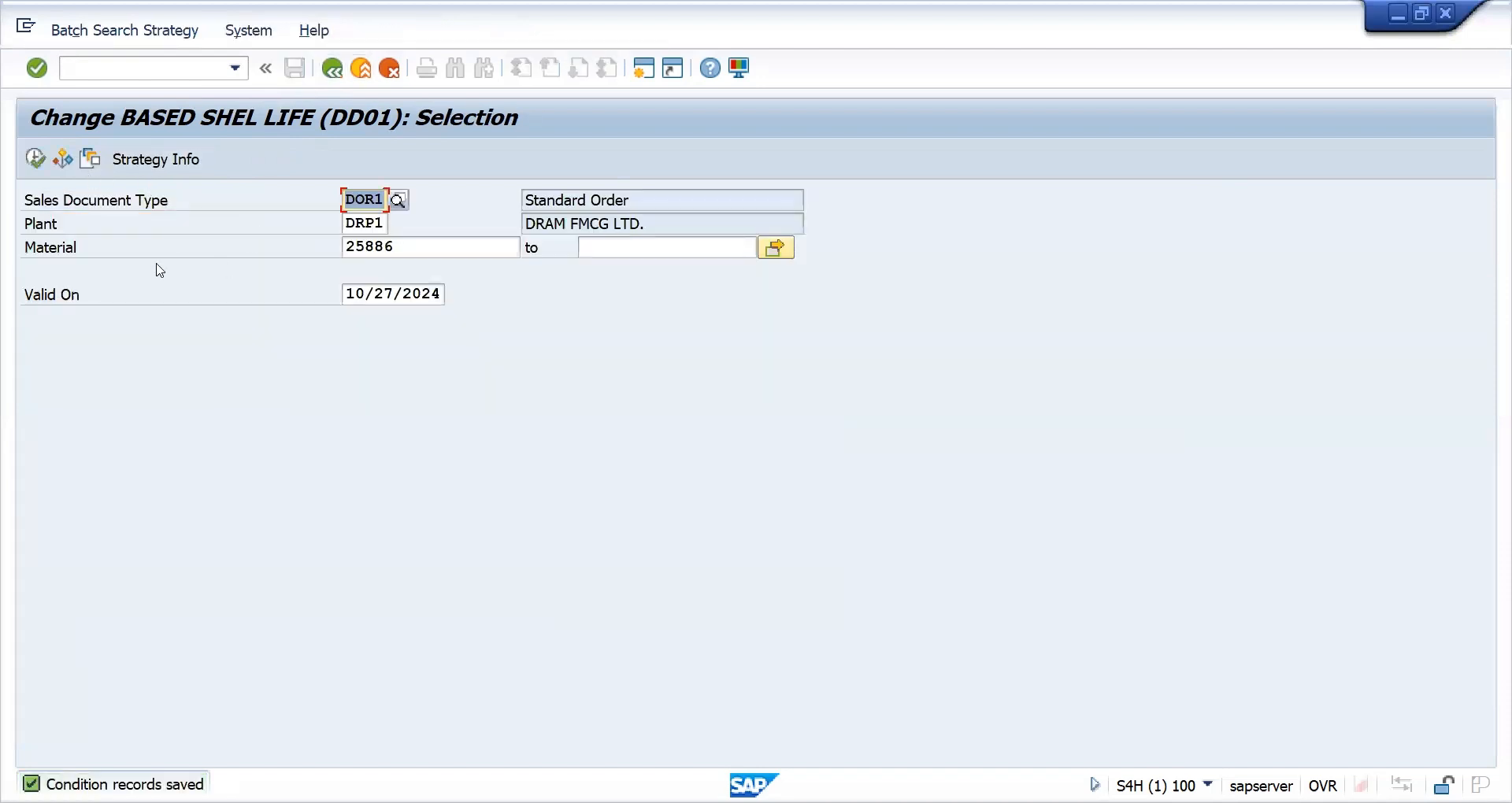
{"action": "key", "text": "F8"}
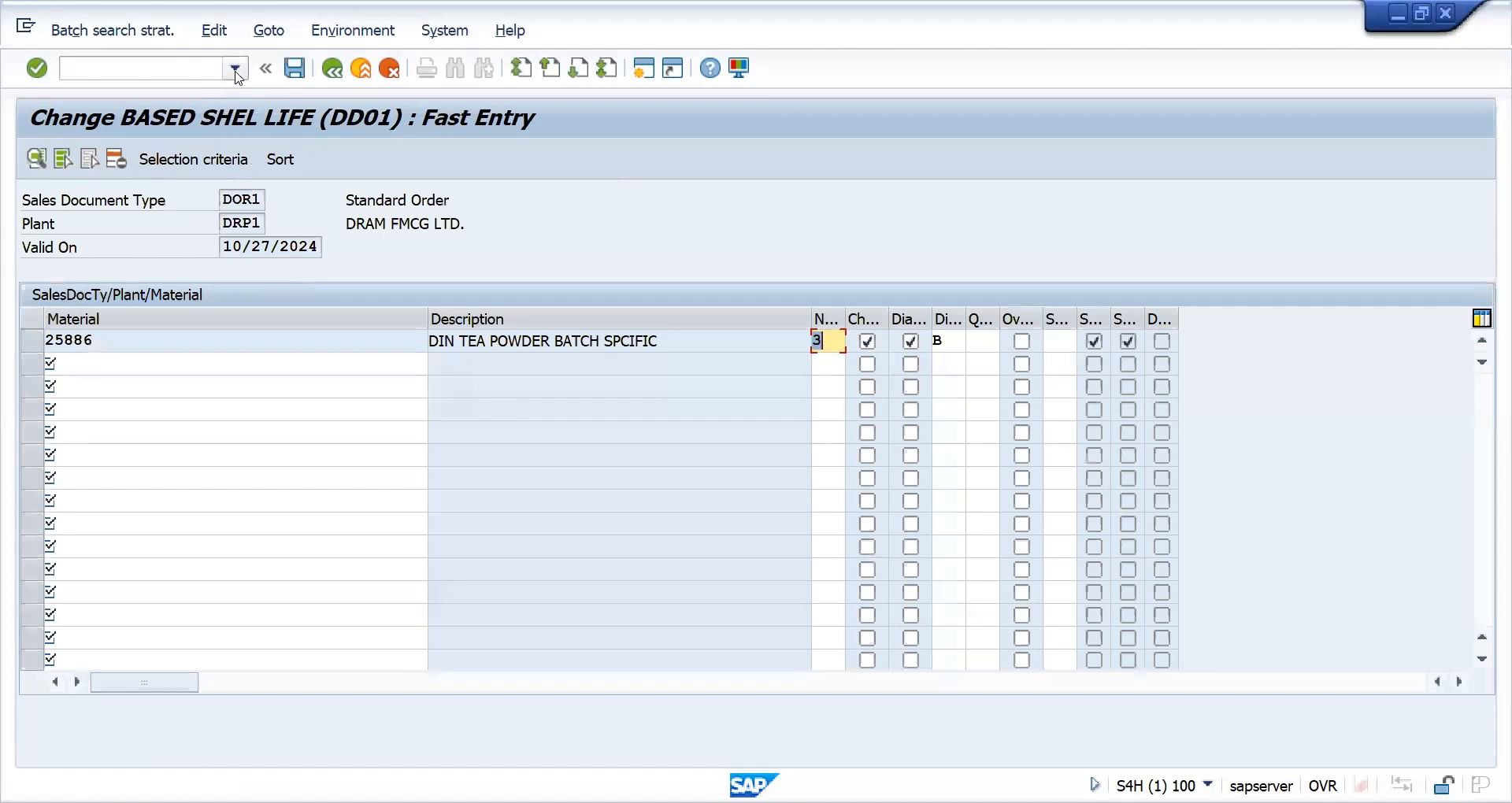
Start batch search strategy maintenance with transaction MBC1 and choose strategy type ME02.
{"action": "left_click", "coordinate": [235, 70]}
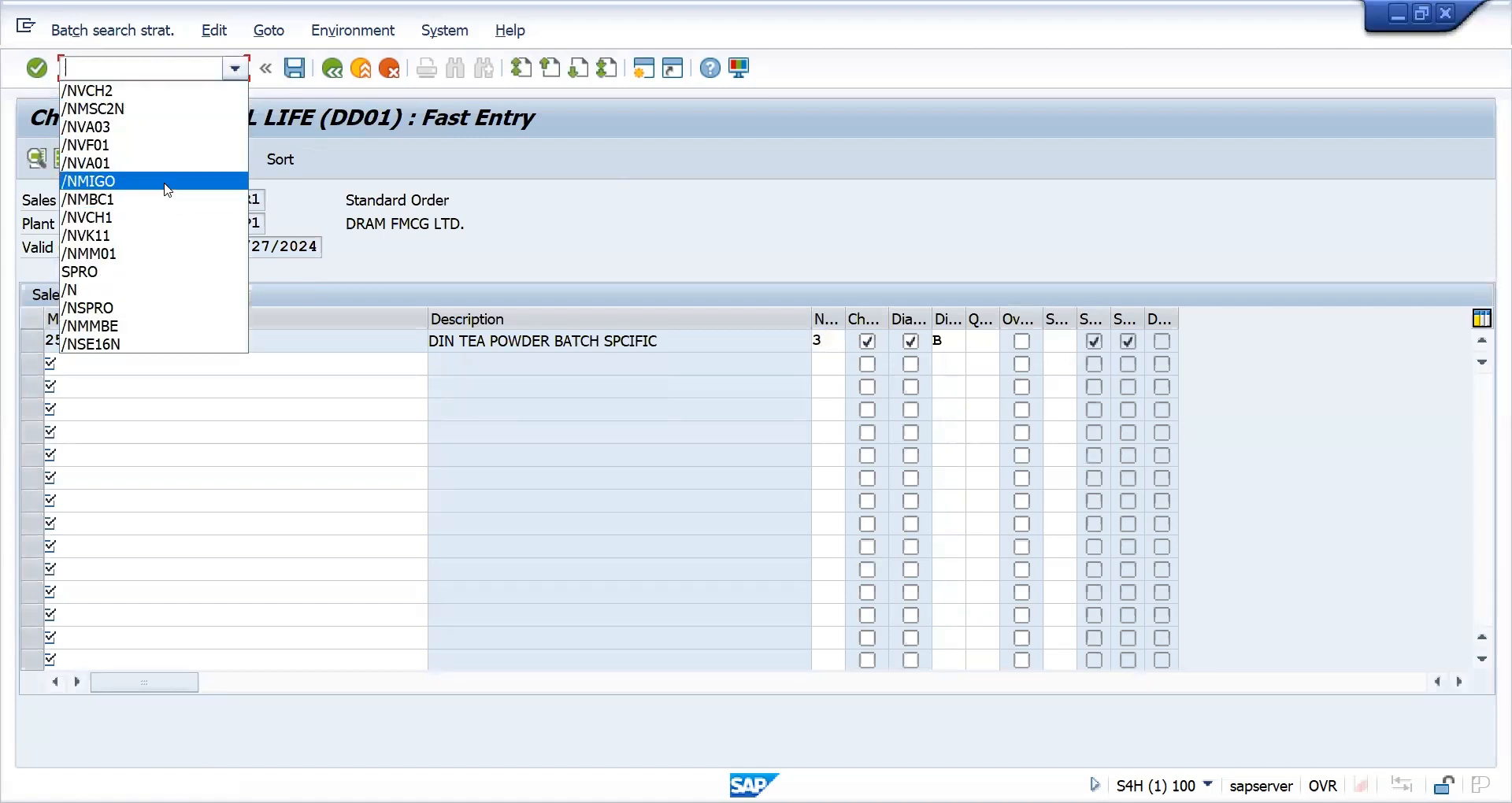
{"action": "type", "text": "/NMBC1"}
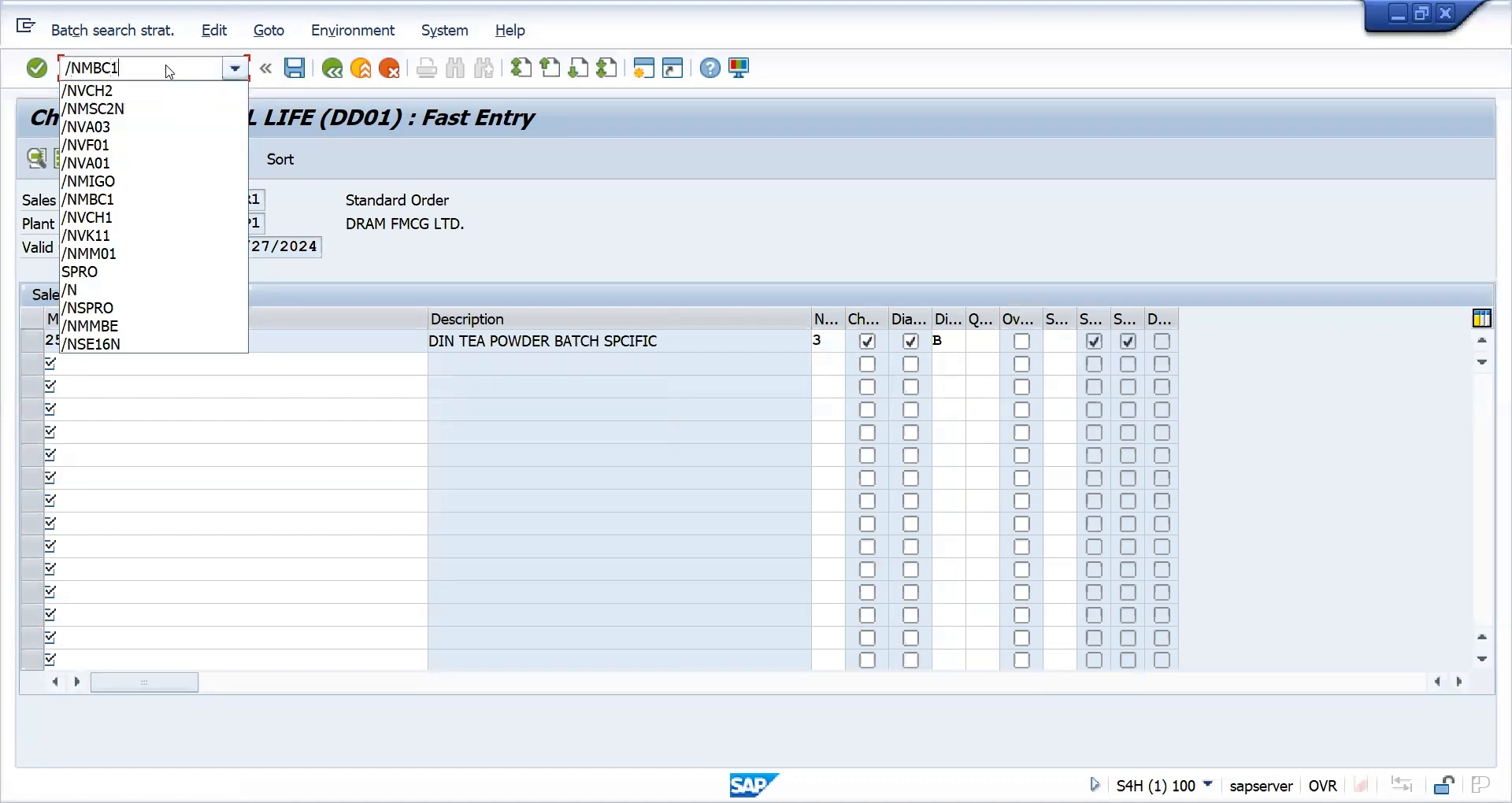
{"action": "key", "text": "Return"}
{"action": "key", "text": "Return"}
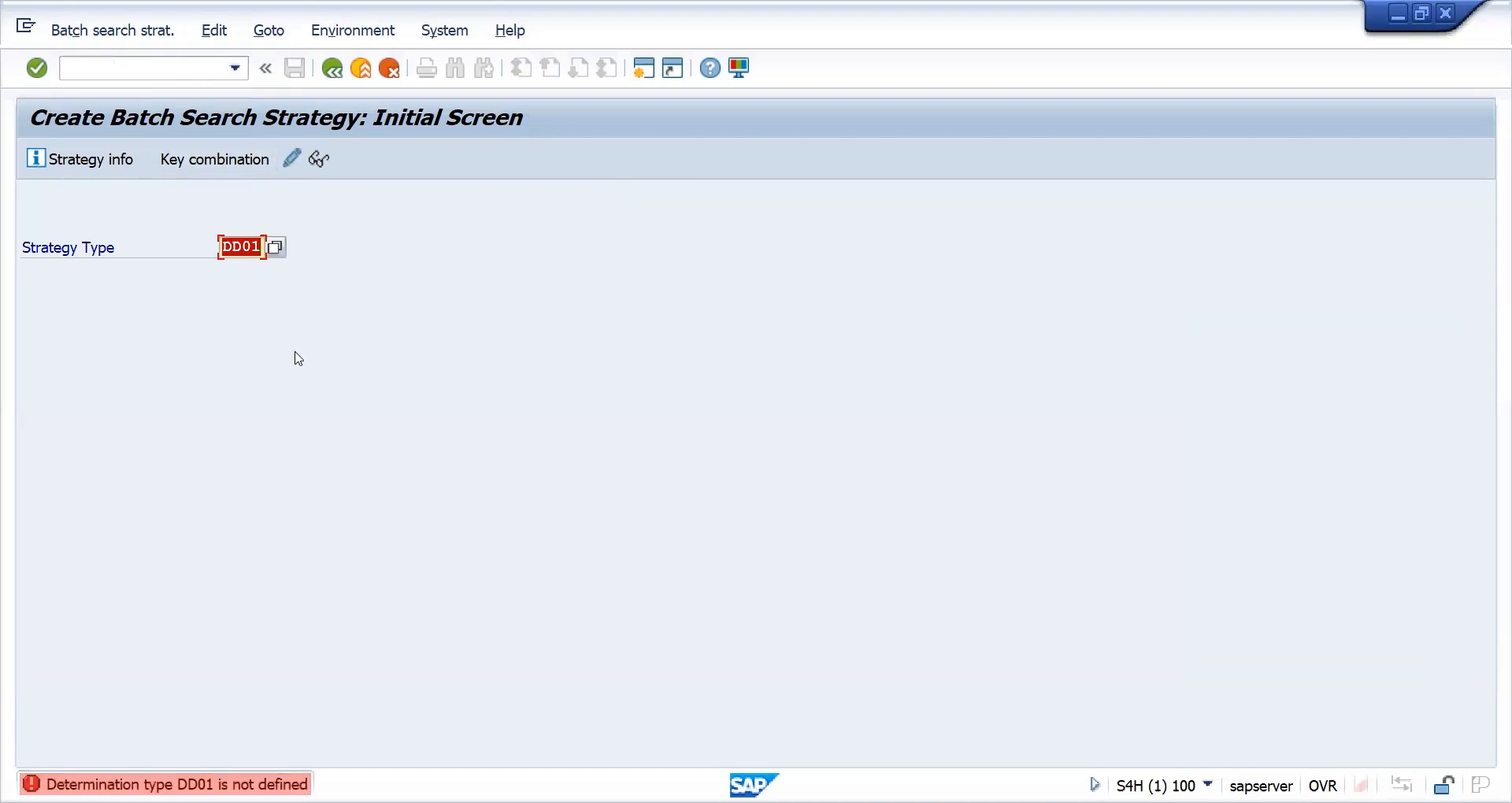
{"action": "key", "text": "BackSpace"}
{"action": "key", "text": "Down"}
{"action": "key", "text": "Down"}
{"action": "key", "text": "Return"}
{"action": "key", "text": "Return"}
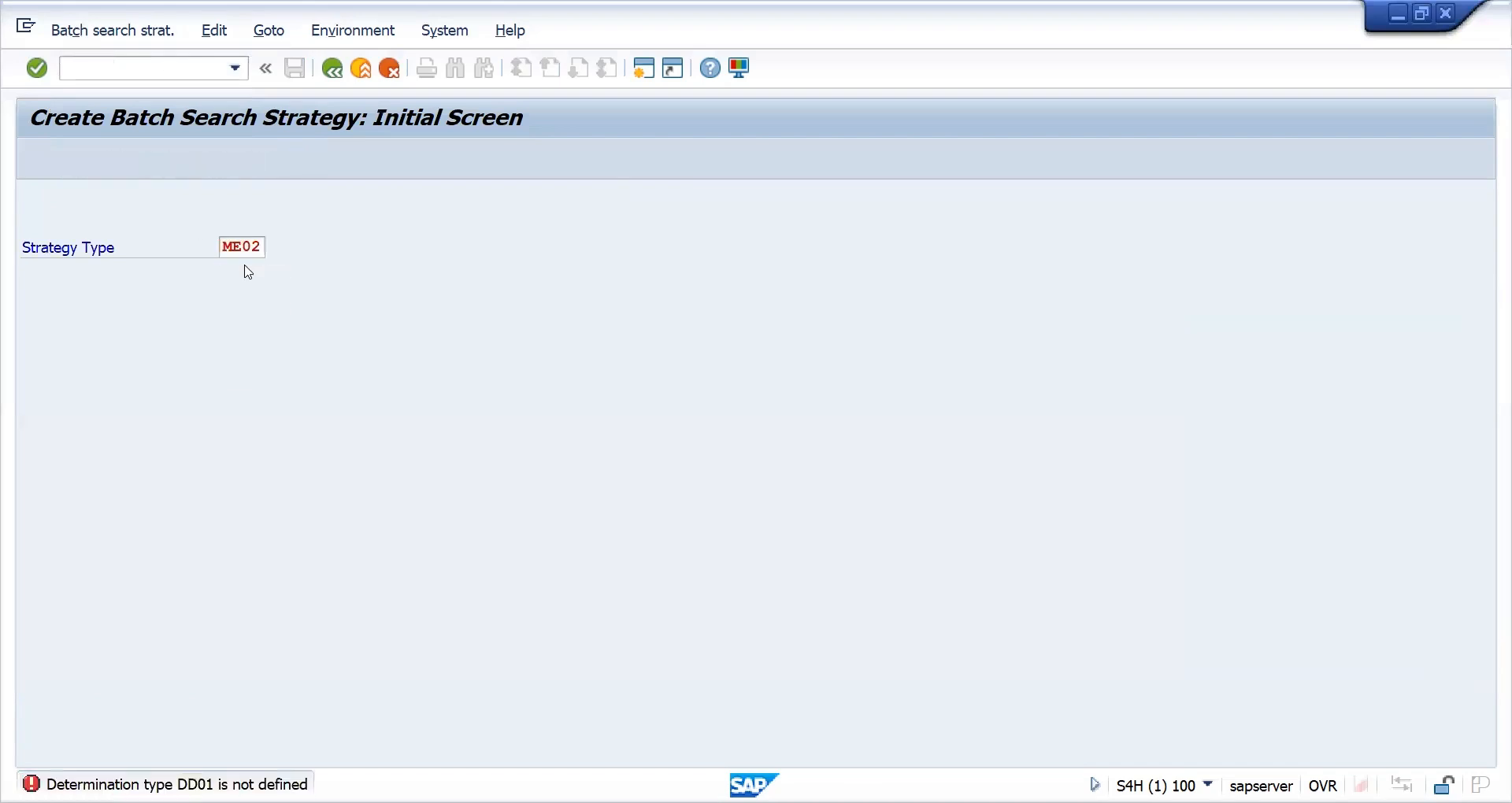
Open the strategy type ME02 record for plant DRP1, valid on 10/27/2024, in change mode.
{"action": "left_click", "coordinate": [111, 67]}
{"action": "left_click", "coordinate": [111, 32]}
{"action": "left_click", "coordinate": [75, 88]}
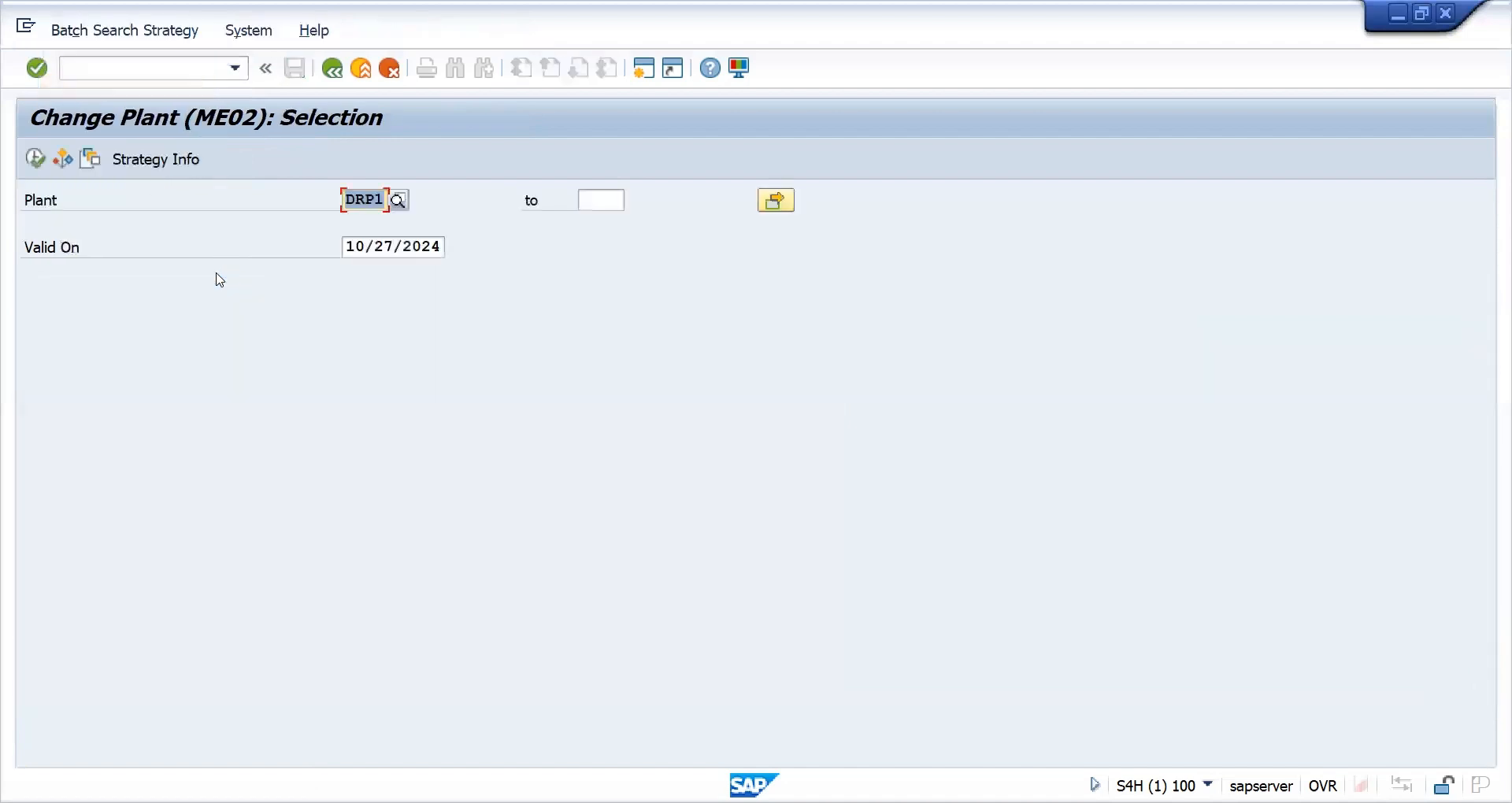
{"action": "left_click", "coordinate": [35, 158]}
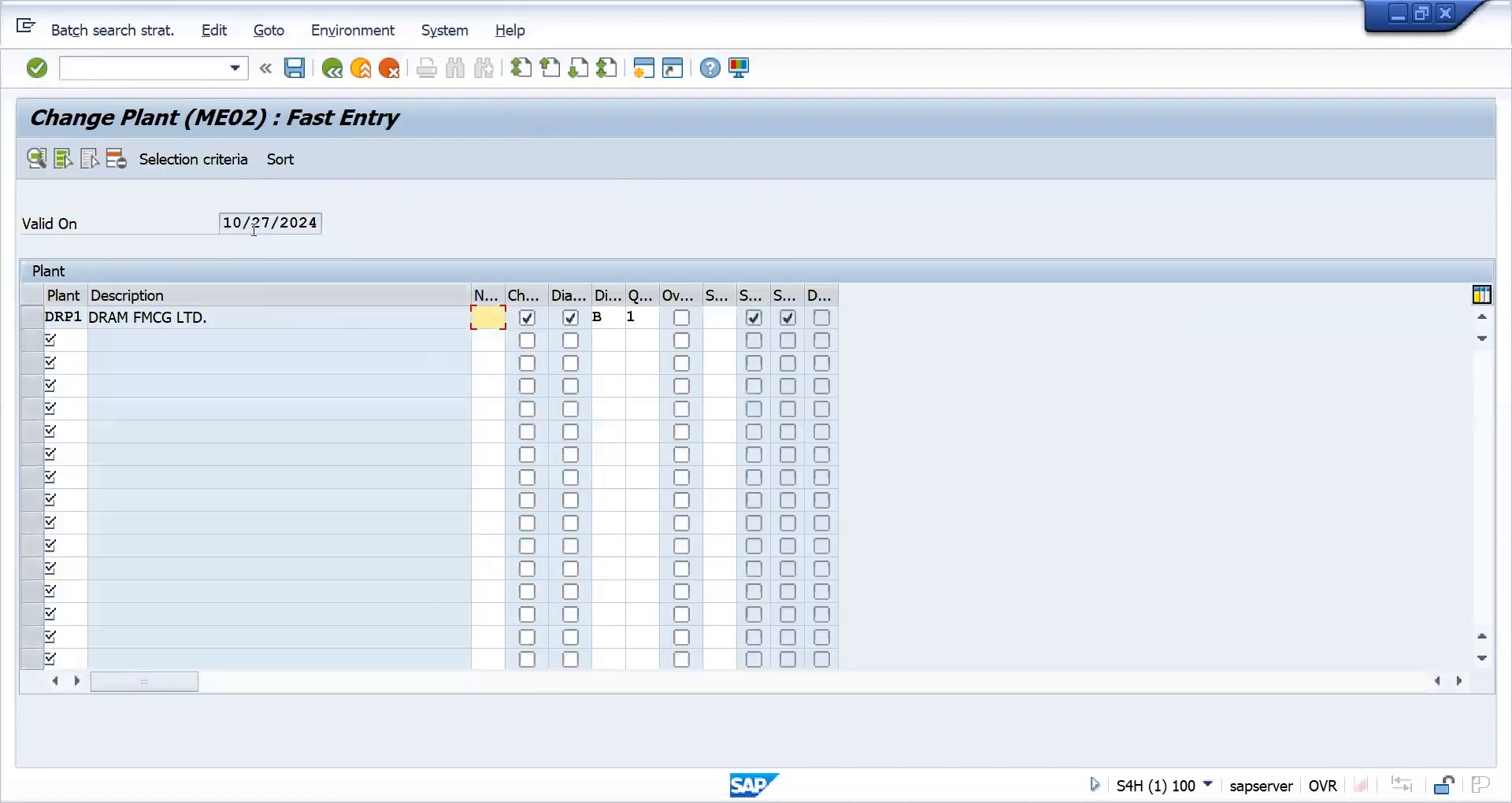
Review the selection class and sort rule of the ME02 record for plant DRP1 and try saving it.
{"action": "left_click", "coordinate": [198, 159]}
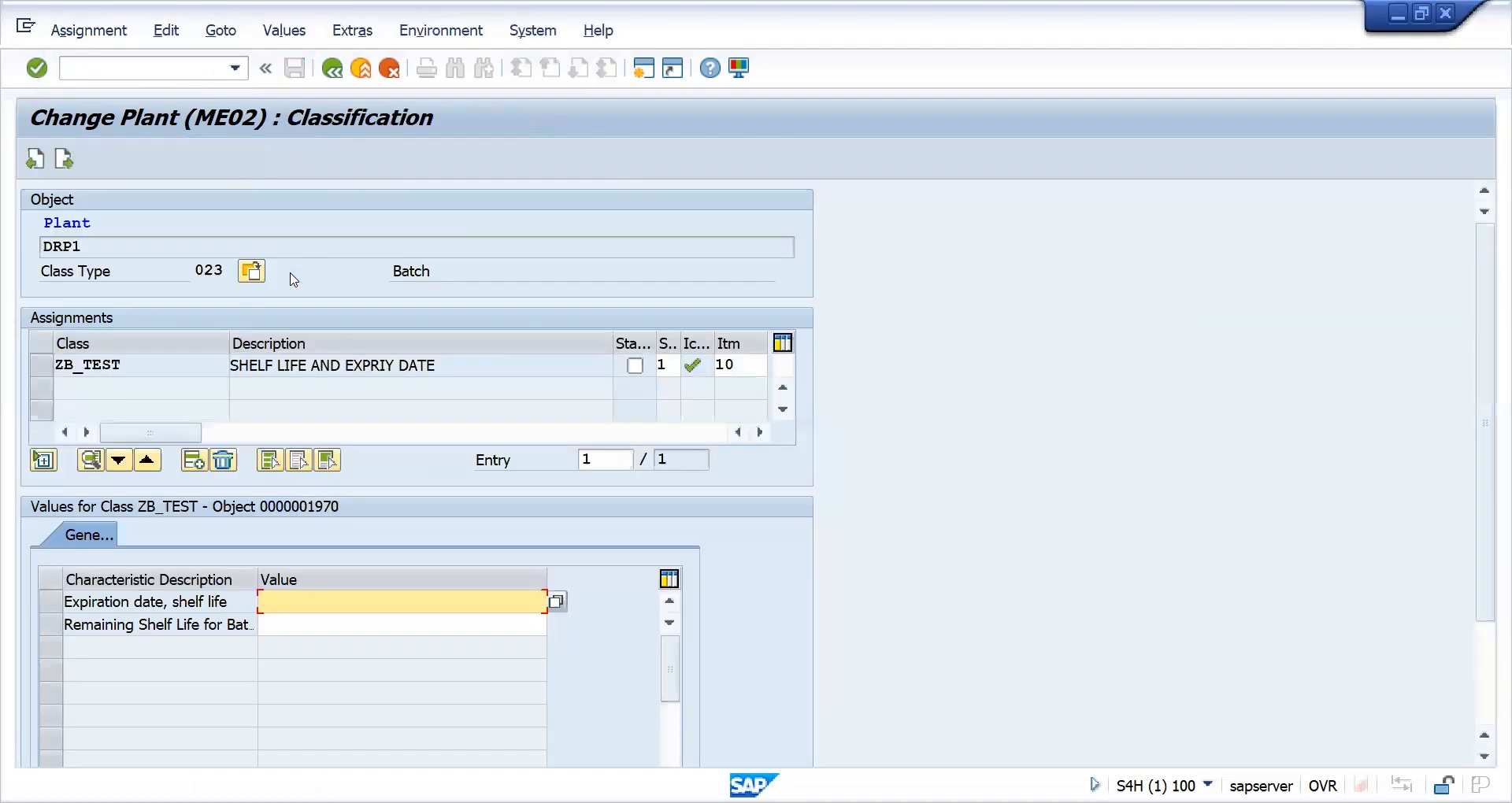
{"action": "key", "text": "F3"}
{"action": "left_click", "coordinate": [285, 164]}
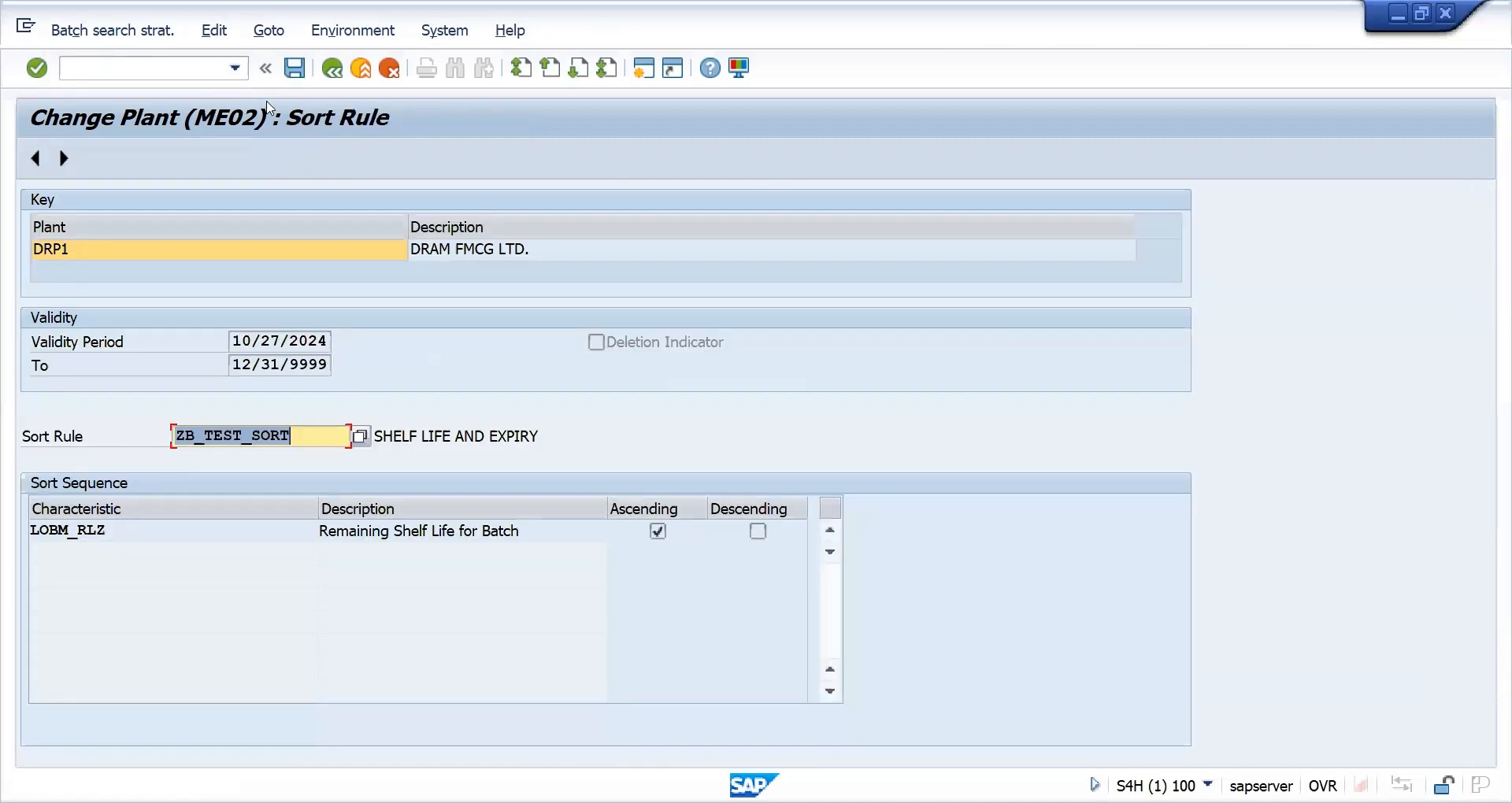
{"action": "left_click", "coordinate": [292, 69]}
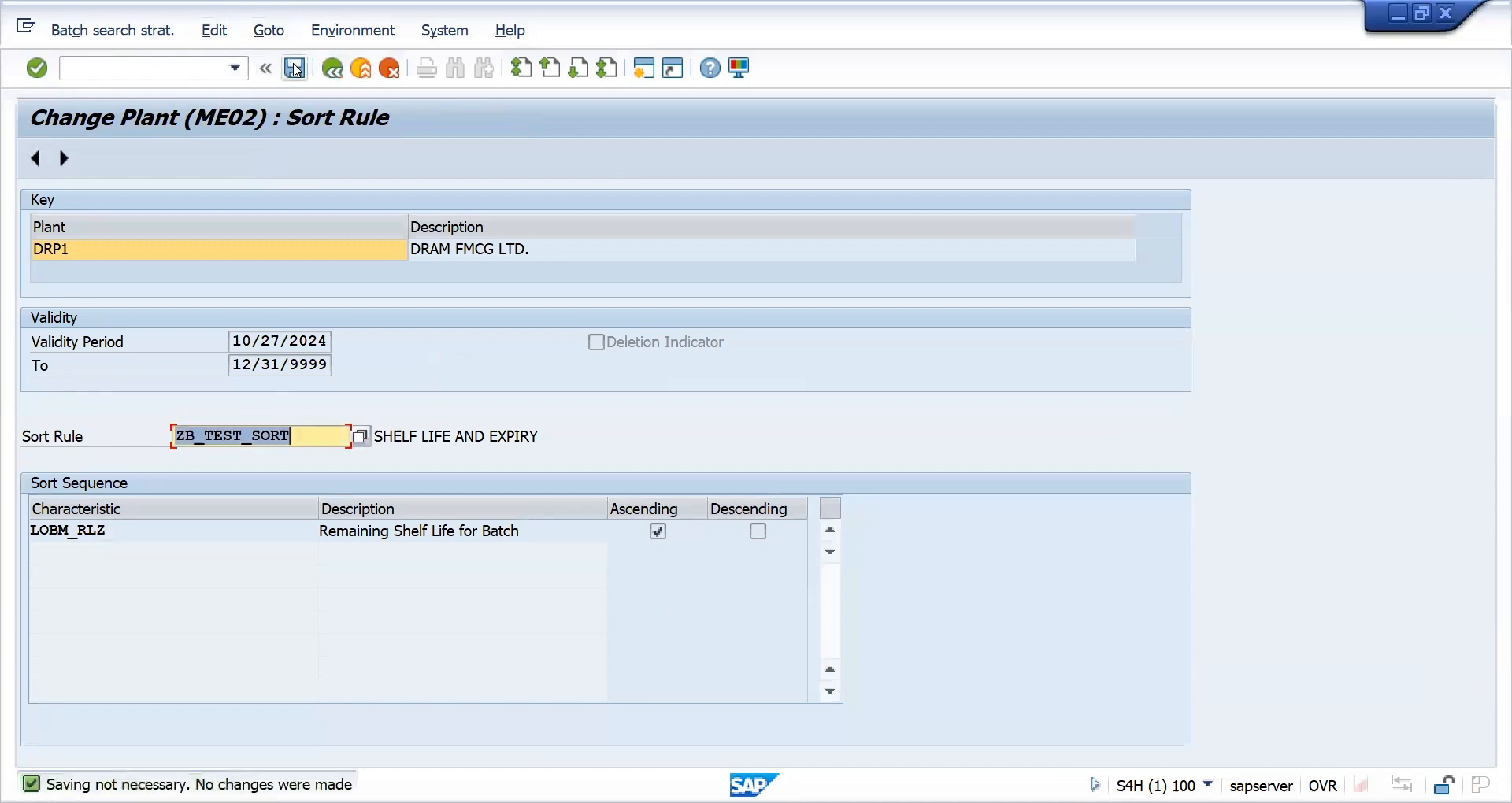
{"action": "left_click", "coordinate": [293, 69]}
Start a DOR1 sales order for DRAM, DI, DD with the customer's sold-to and ship-to numbers and customer reference BATCHTESTKING.
{"action": "left_click", "coordinate": [148, 71]}
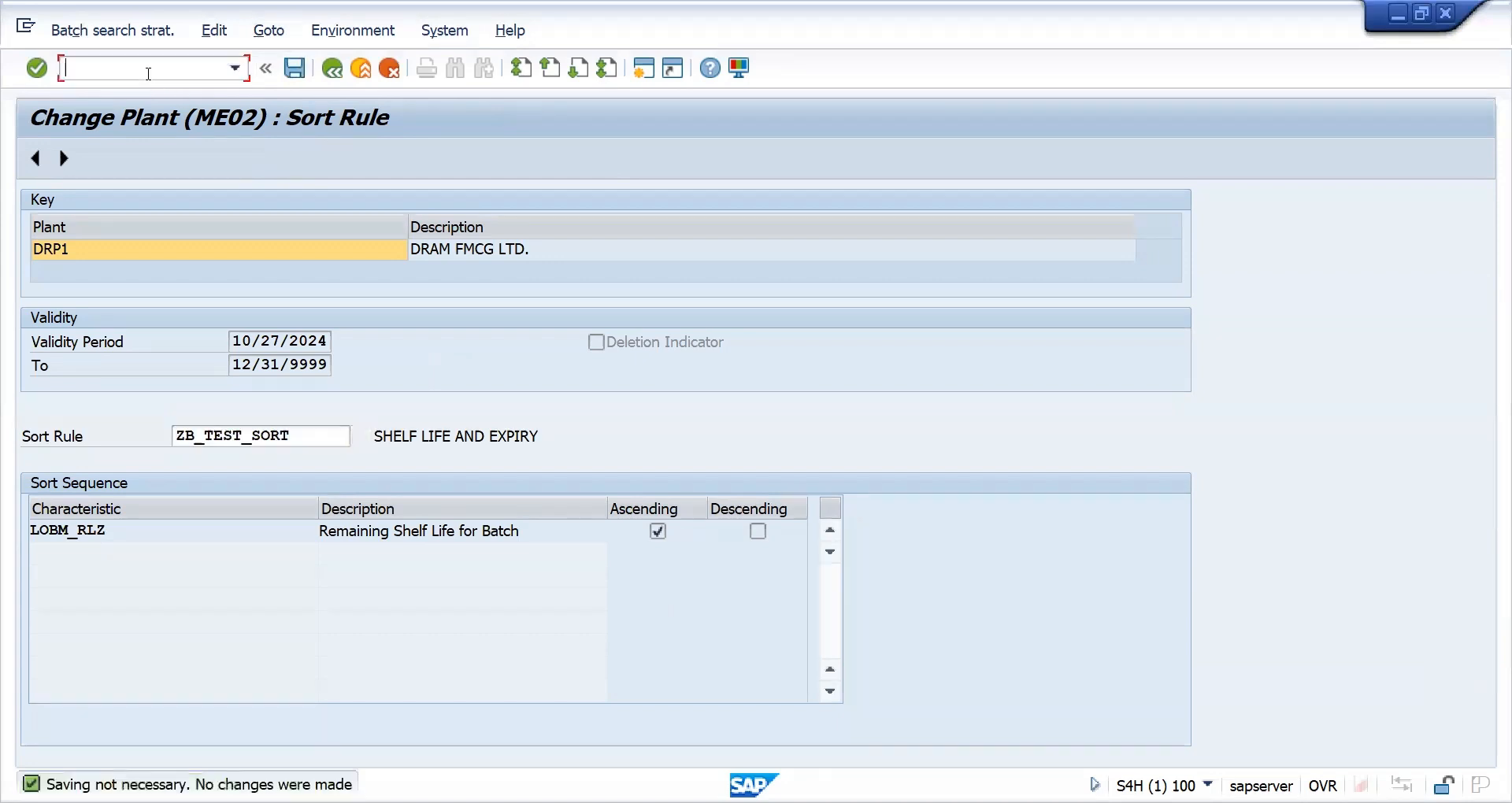
{"action": "type", "text": "/NVA01"}
{"action": "key", "text": "Return"}
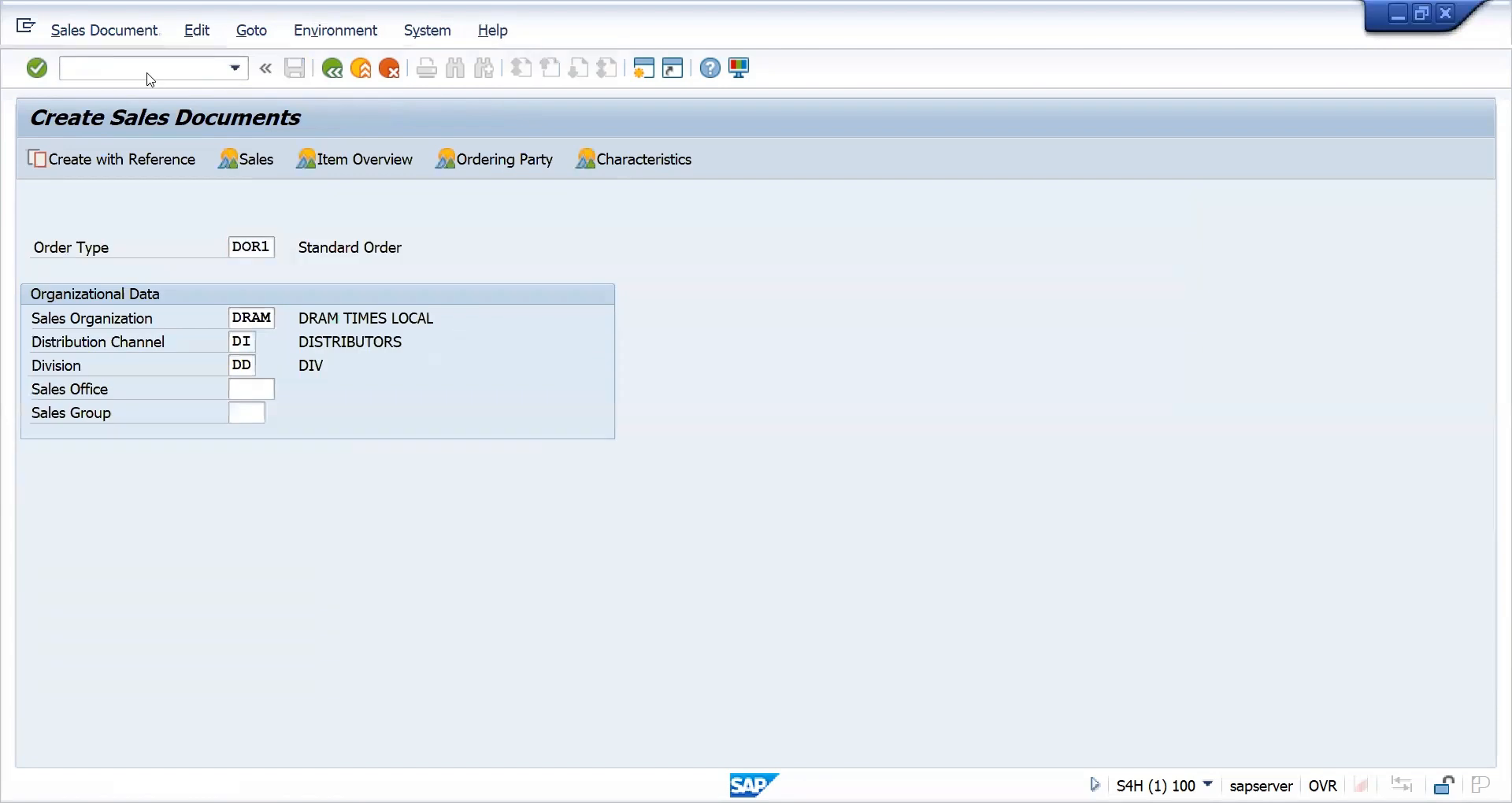
{"action": "key", "text": "Return"}
{"action": "type", "text": "100031"}
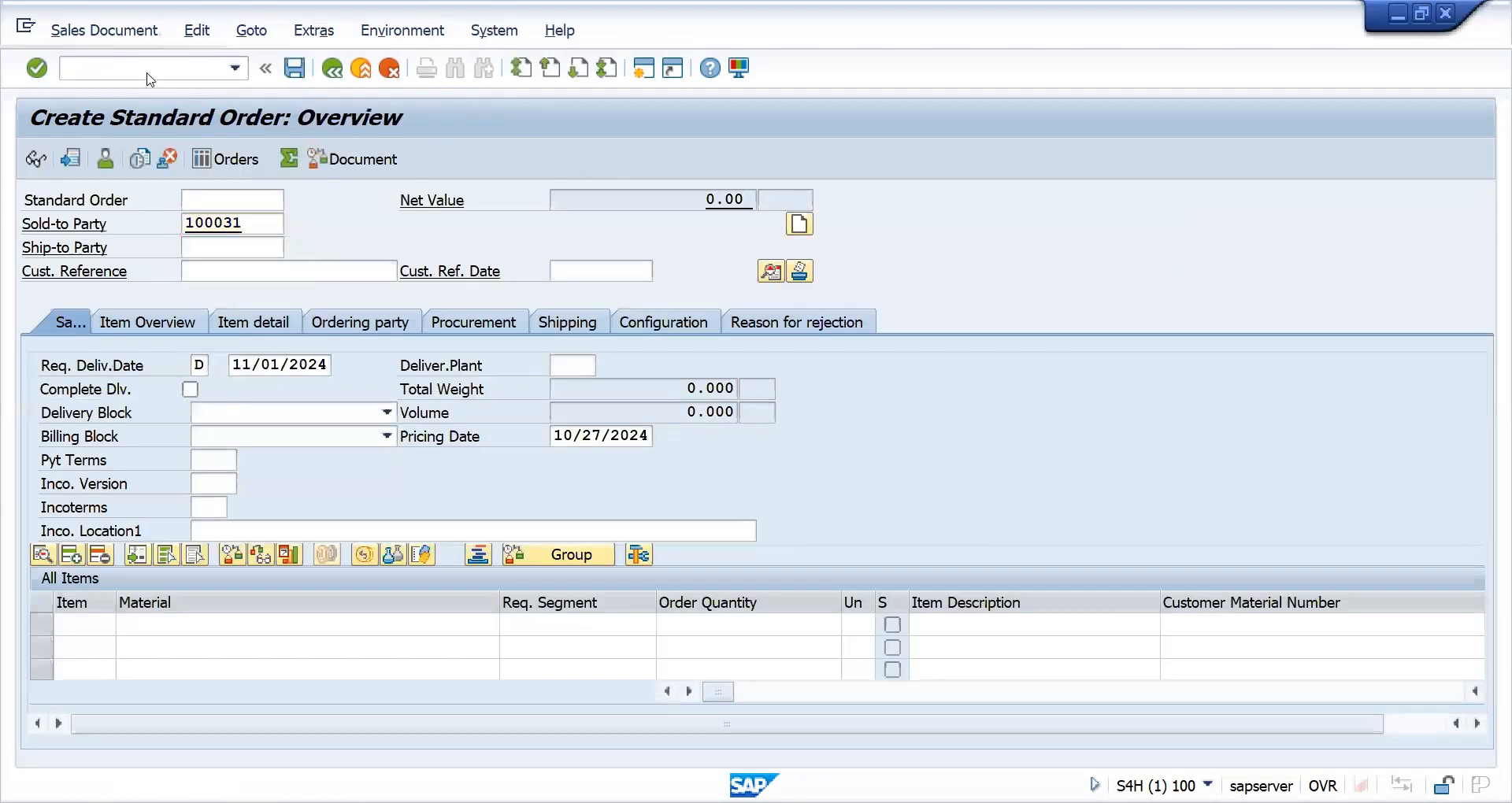
{"action": "key", "text": "Return"}
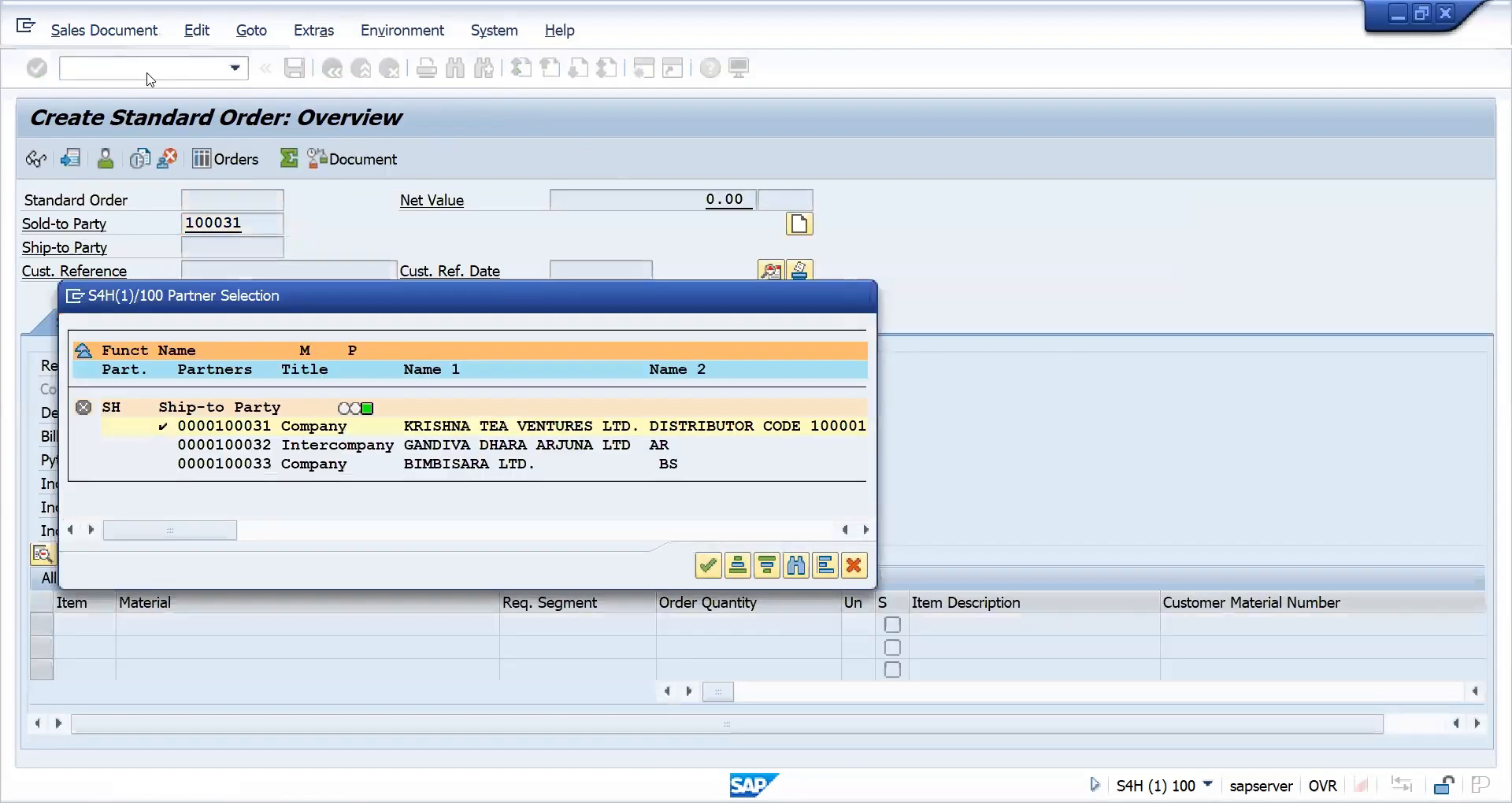
{"action": "key", "text": "Return"}
{"action": "key", "text": "Down"}
{"action": "key", "text": "Return"}
{"action": "key", "text": "Return"}
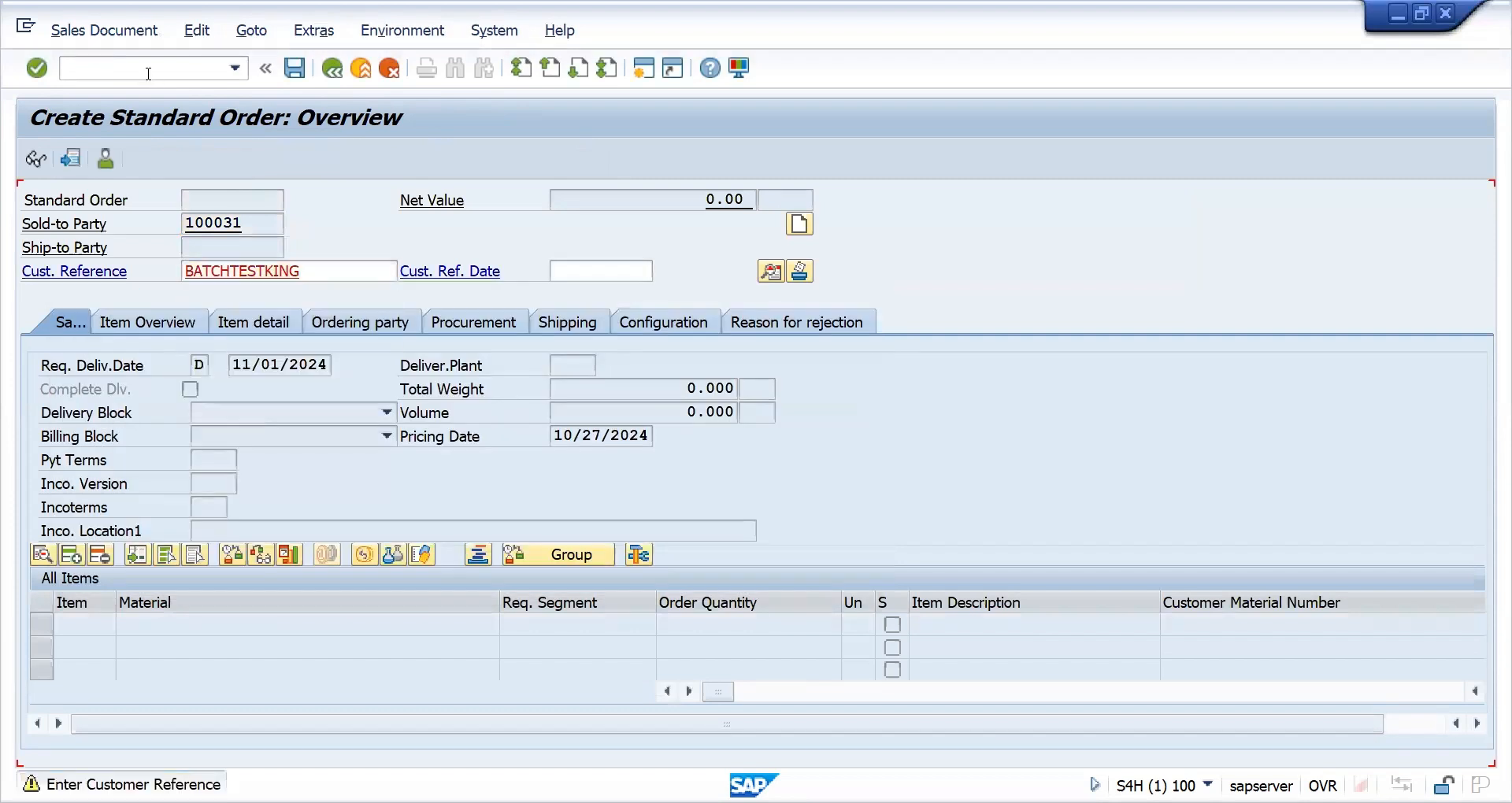
Add material 25886 with an order quantity of 500 KG and accept the delivery proposal of 290 KG.
{"action": "key", "text": "Down"}
{"action": "key", "text": "Return"}
{"action": "key", "text": "Tab"}
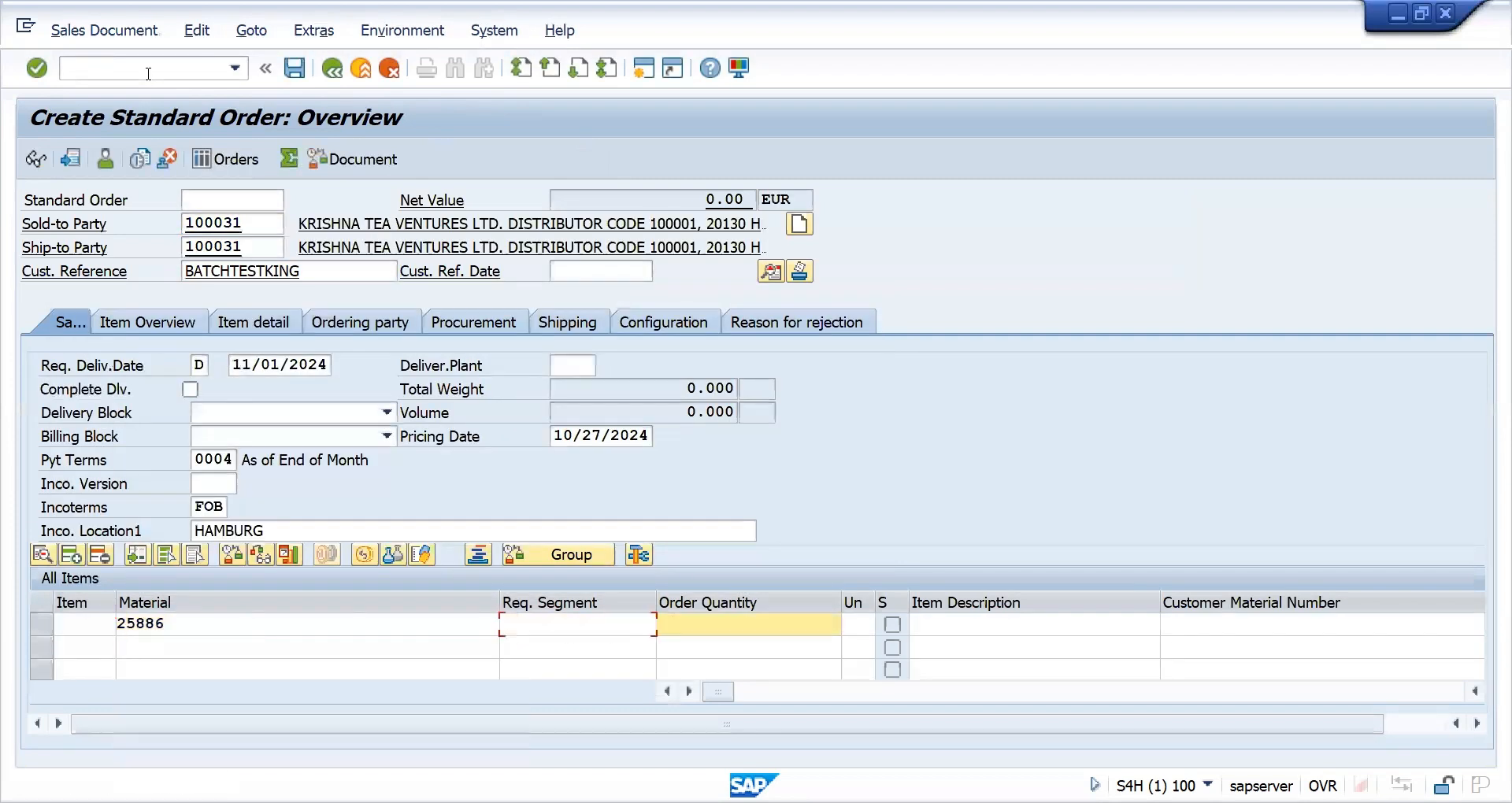
{"action": "type", "text": "500"}
{"action": "key", "text": "Return"}
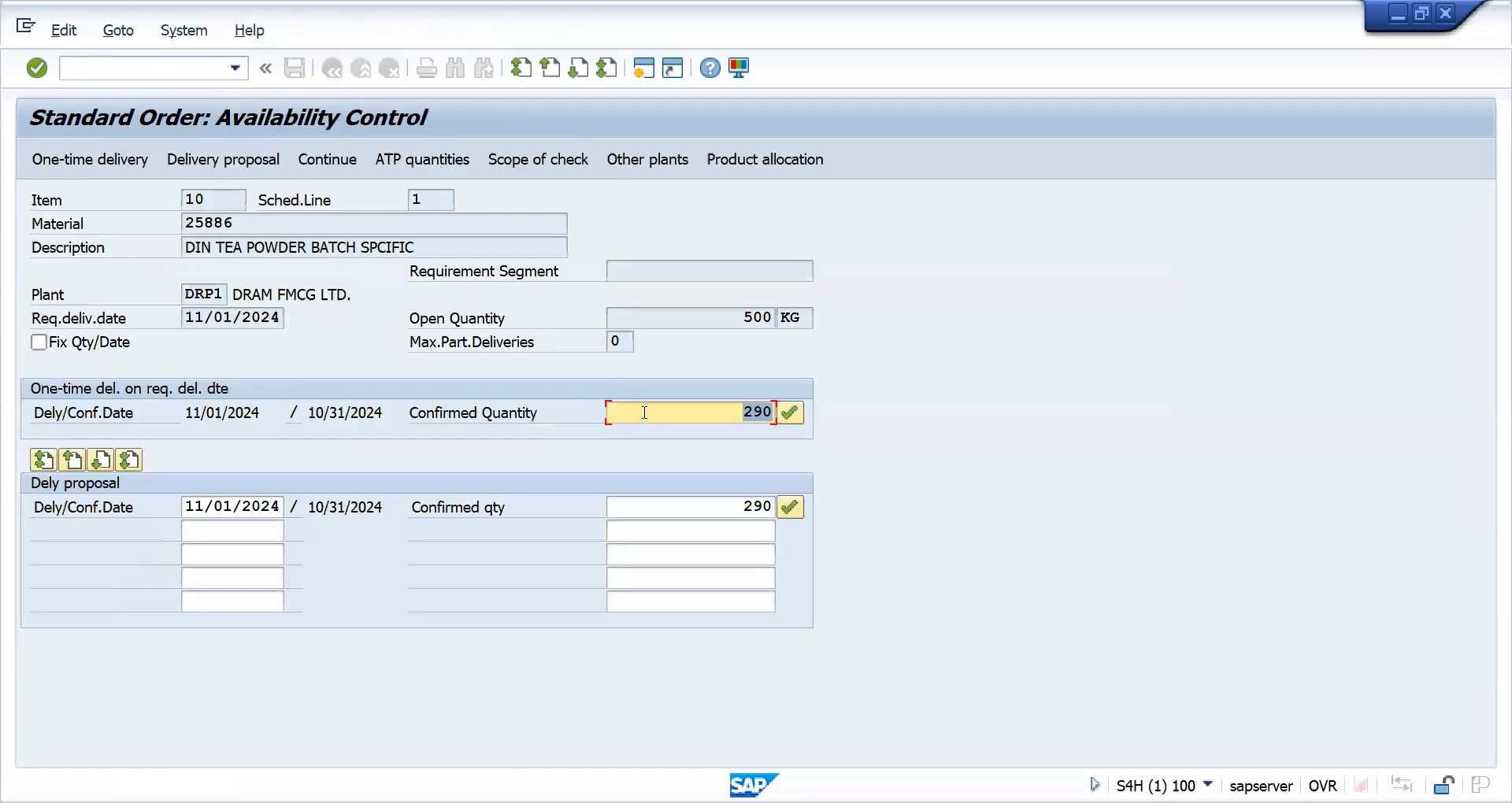
{"action": "left_click", "coordinate": [791, 506]}
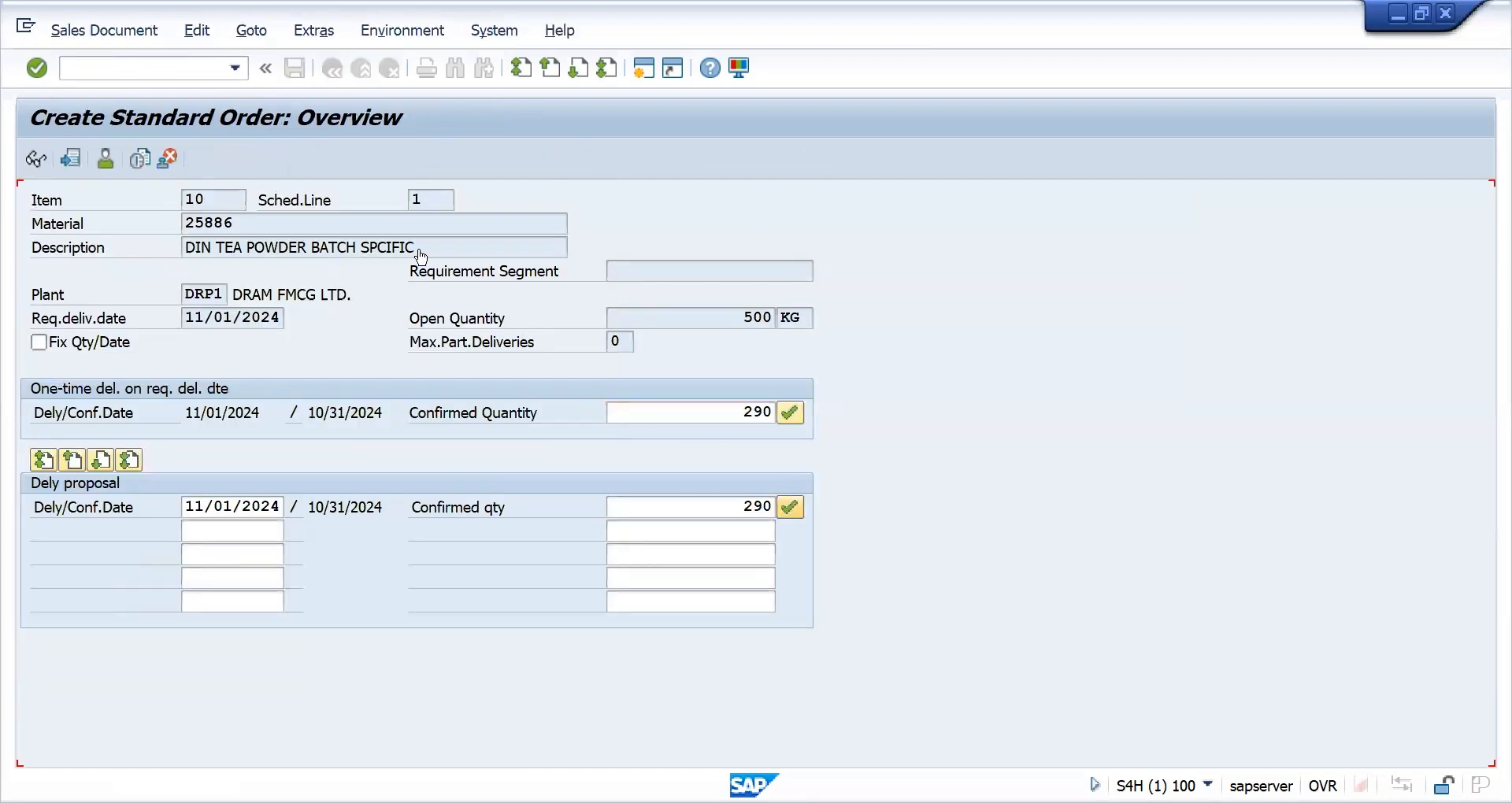
Save the order by creating its outbound delivery, and display the batch structure of item 10 to examine the proposed batches.
{"action": "left_click", "coordinate": [104, 32]}
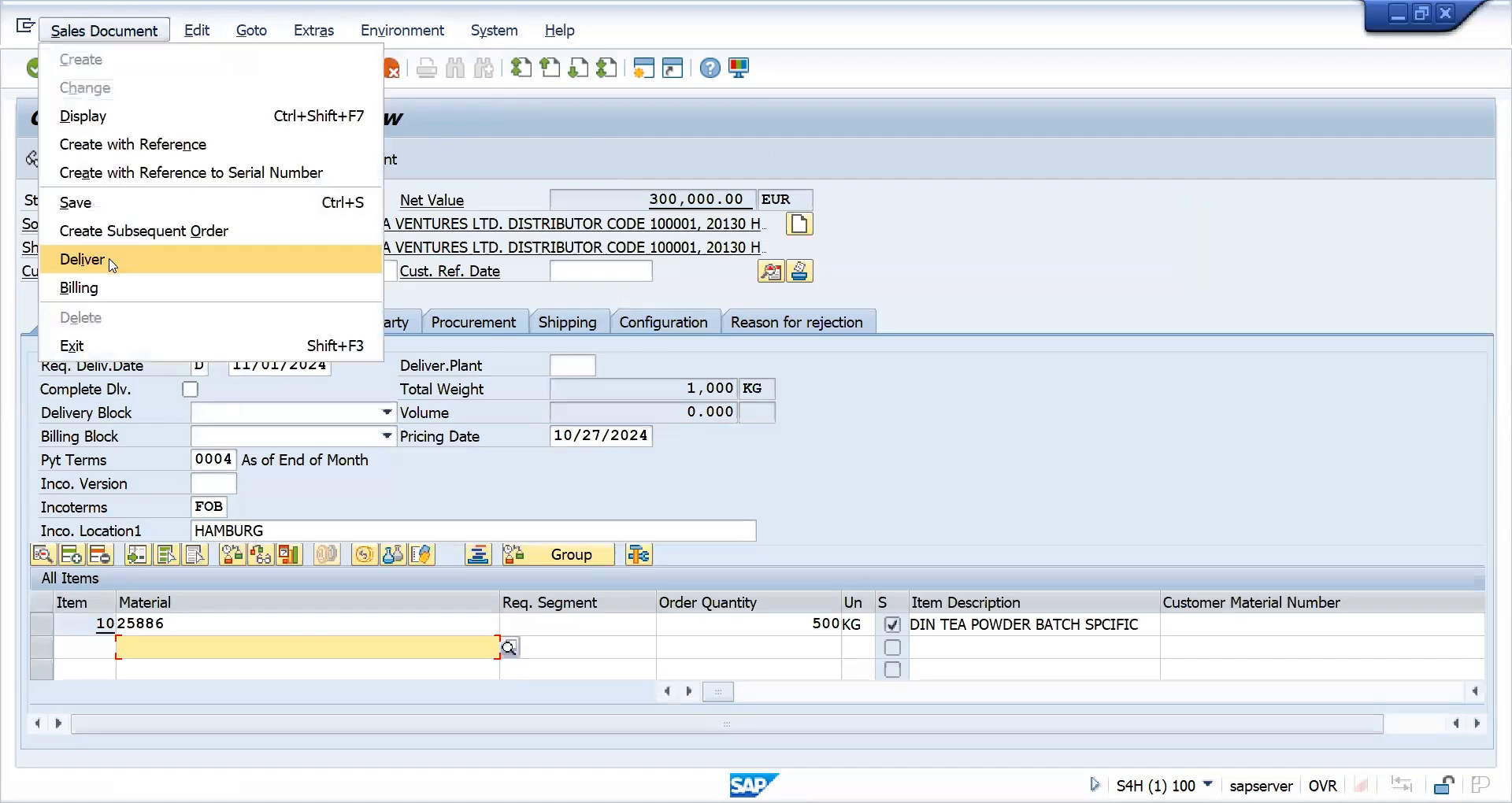
{"action": "left_click", "coordinate": [82, 259]}
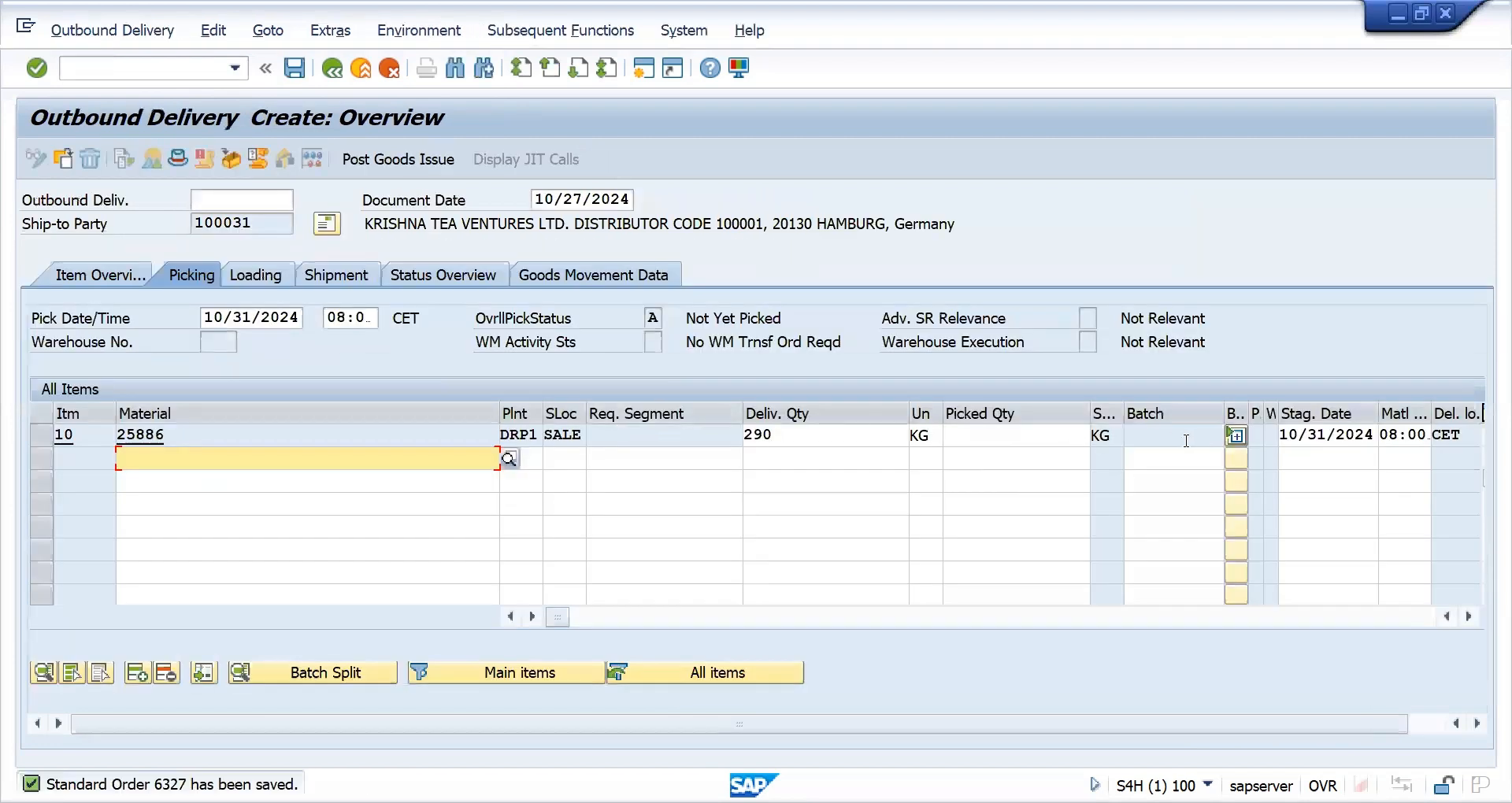
{"action": "left_click", "coordinate": [1236, 435]}
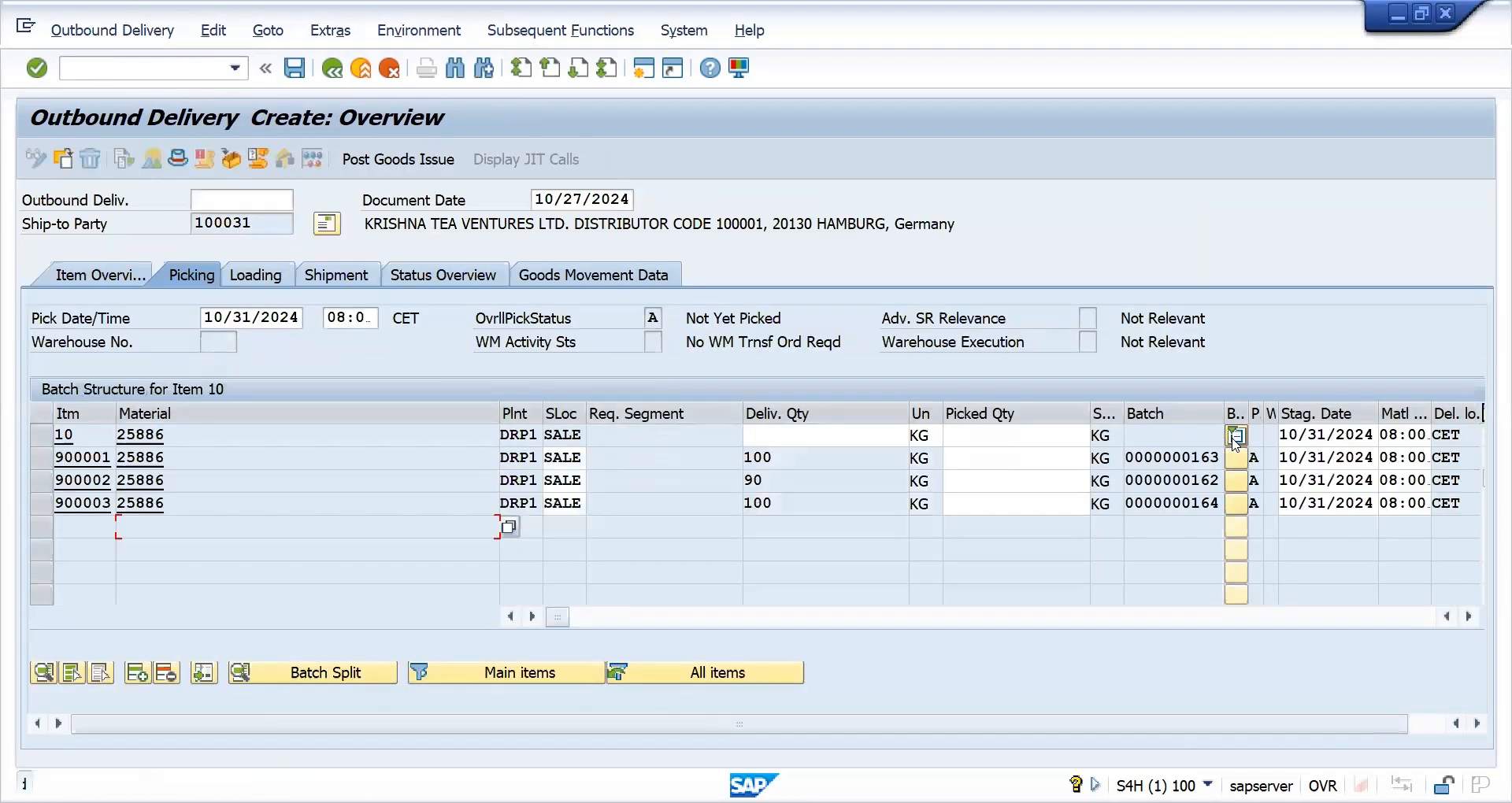
{"action": "left_click", "coordinate": [1192, 461]}
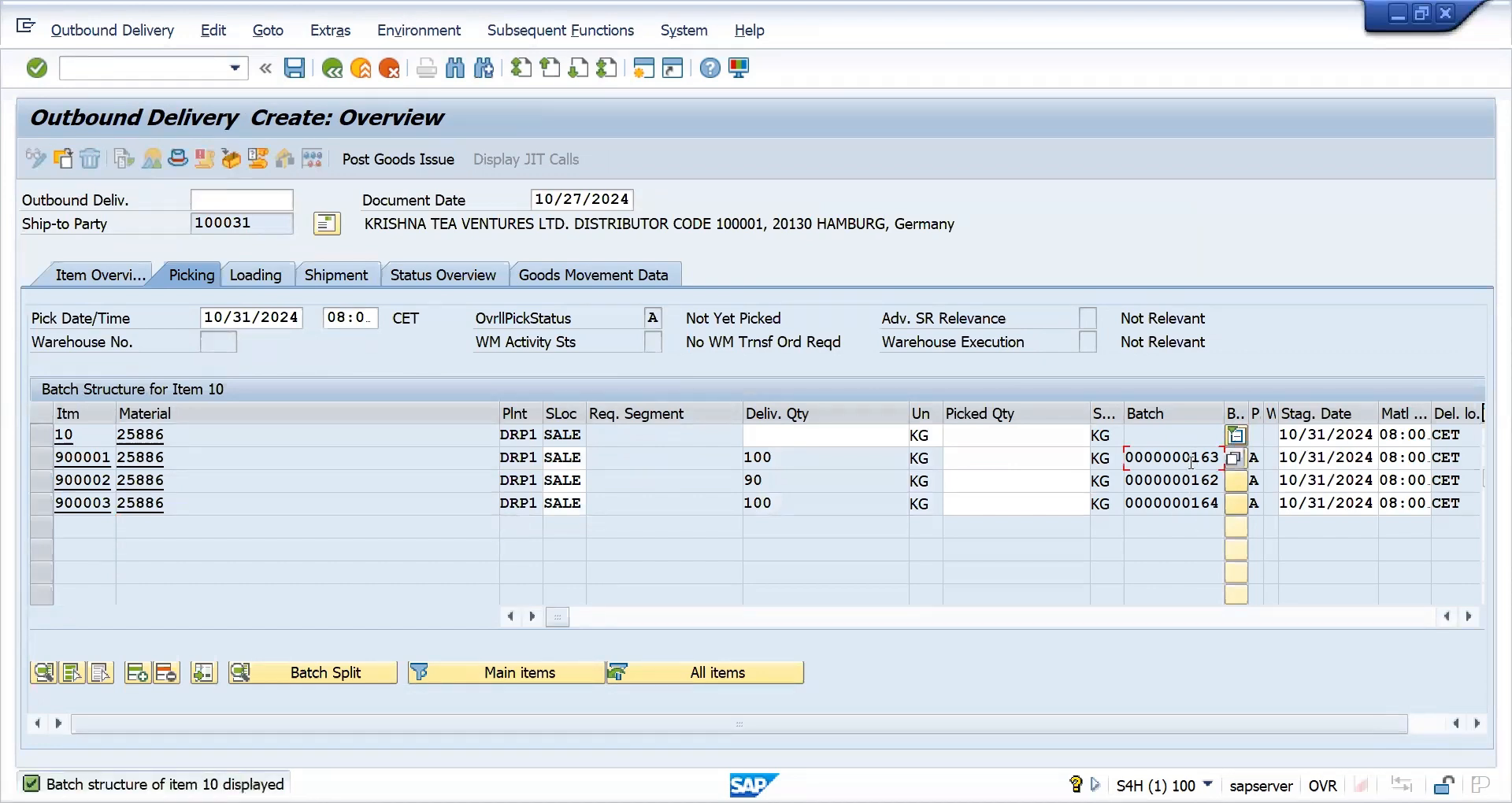
{"action": "left_click", "coordinate": [1192, 504]}
{"action": "left_click", "coordinate": [143, 69]}
{"action": "type", "text": "/OMSC2N"}
{"action": "key", "text": "Return"}
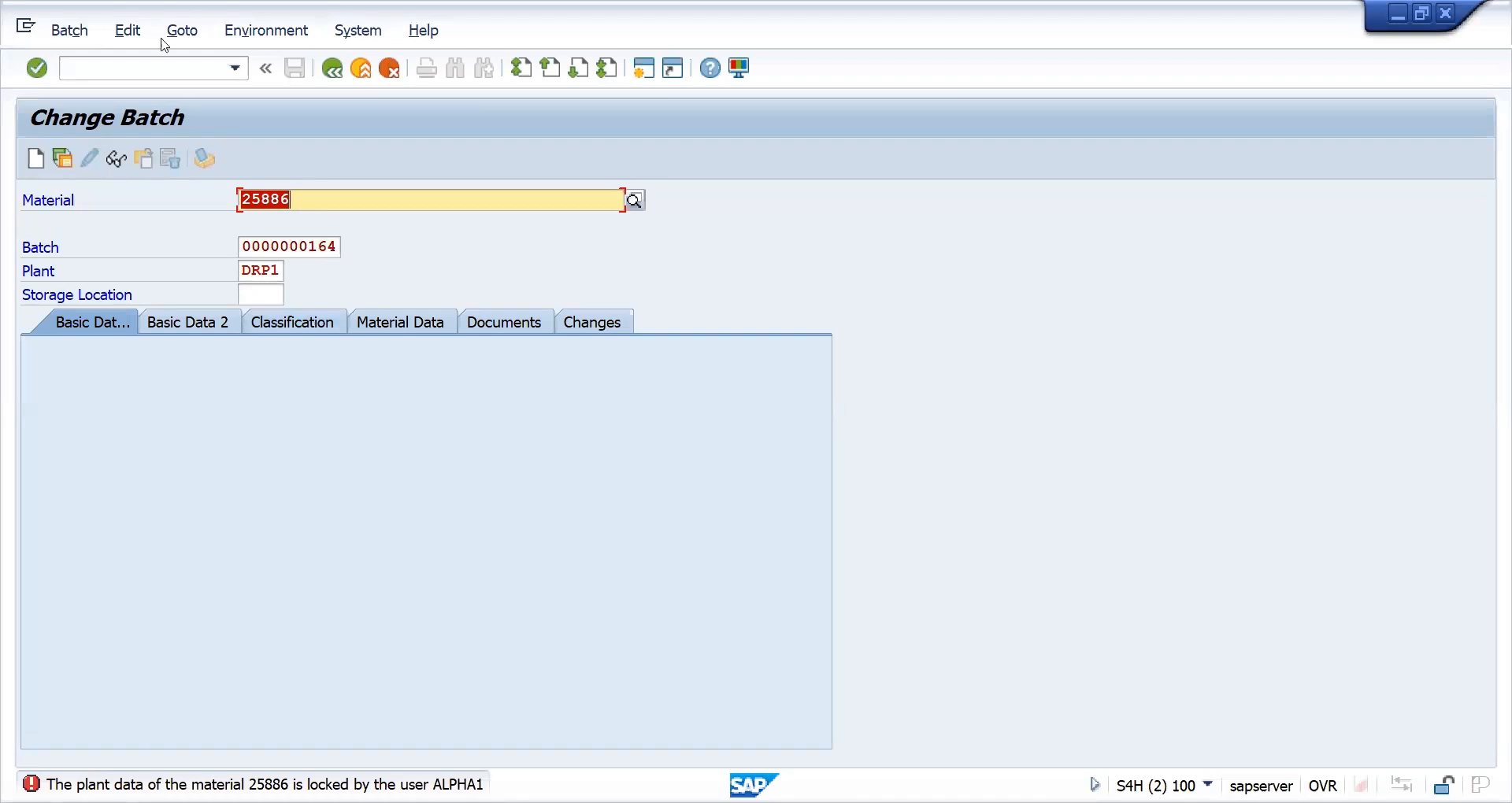
{"action": "left_click", "coordinate": [72, 36]}
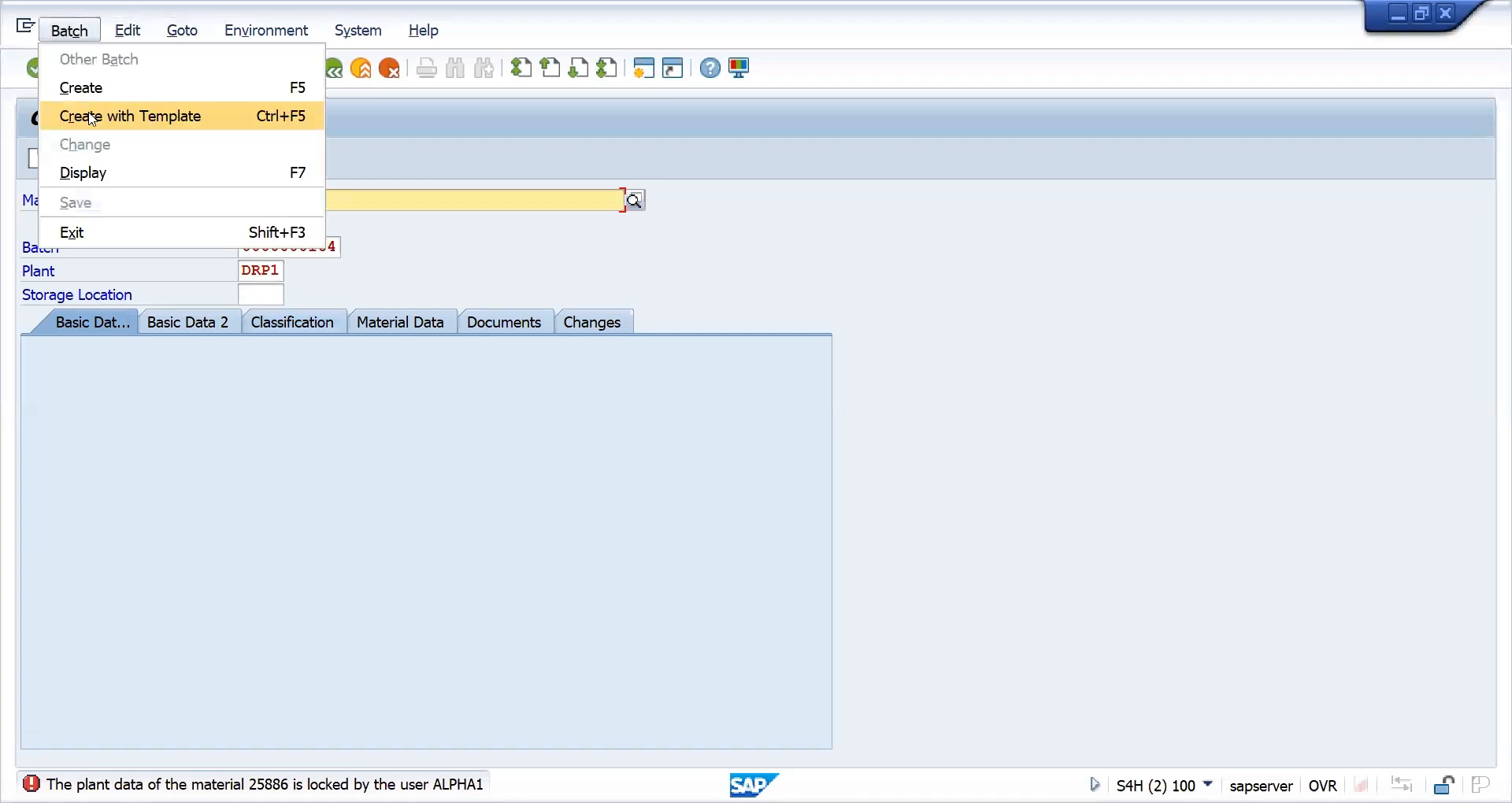
{"action": "left_click", "coordinate": [93, 172]}
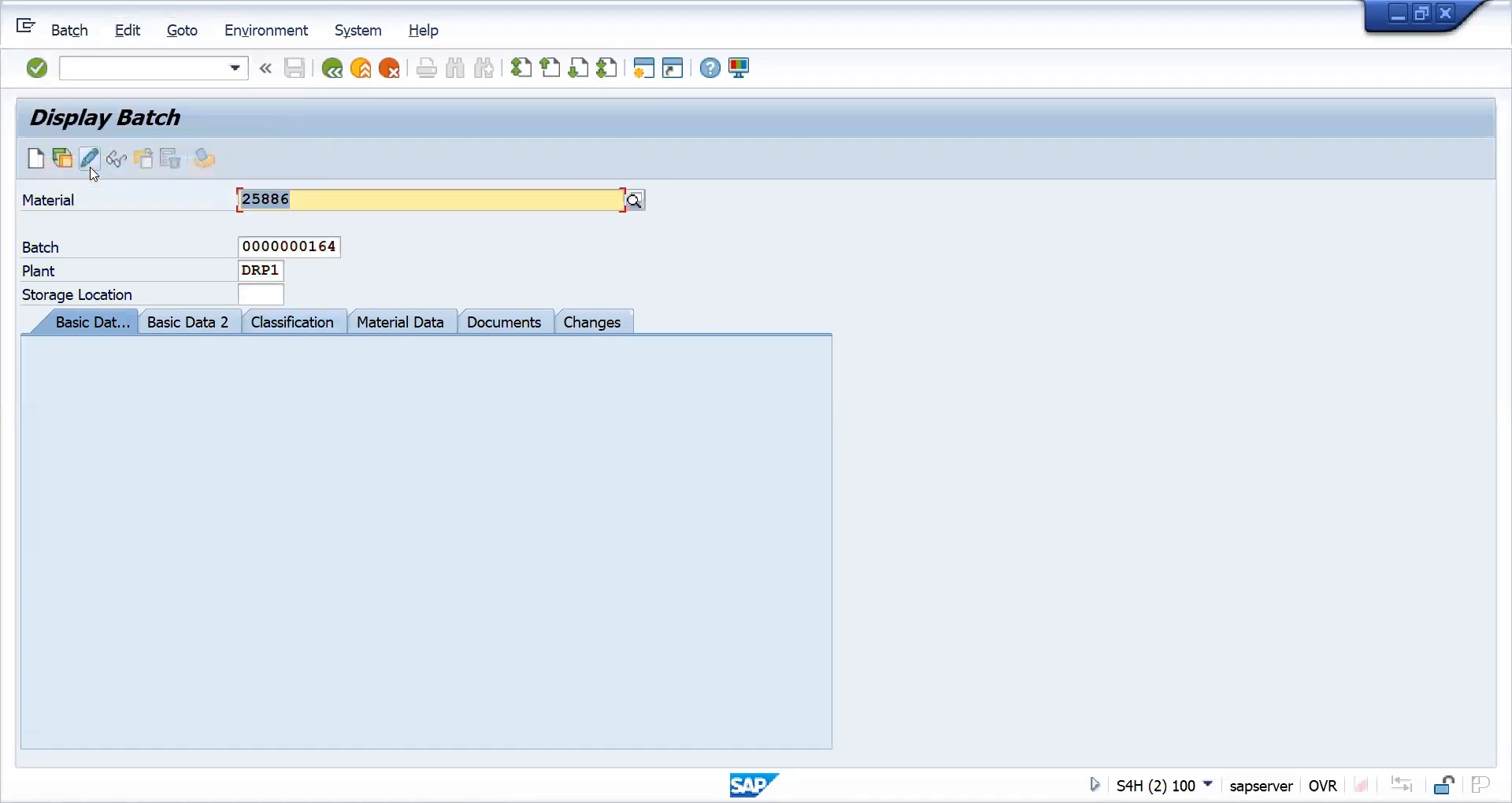
{"action": "key", "text": "Return"}
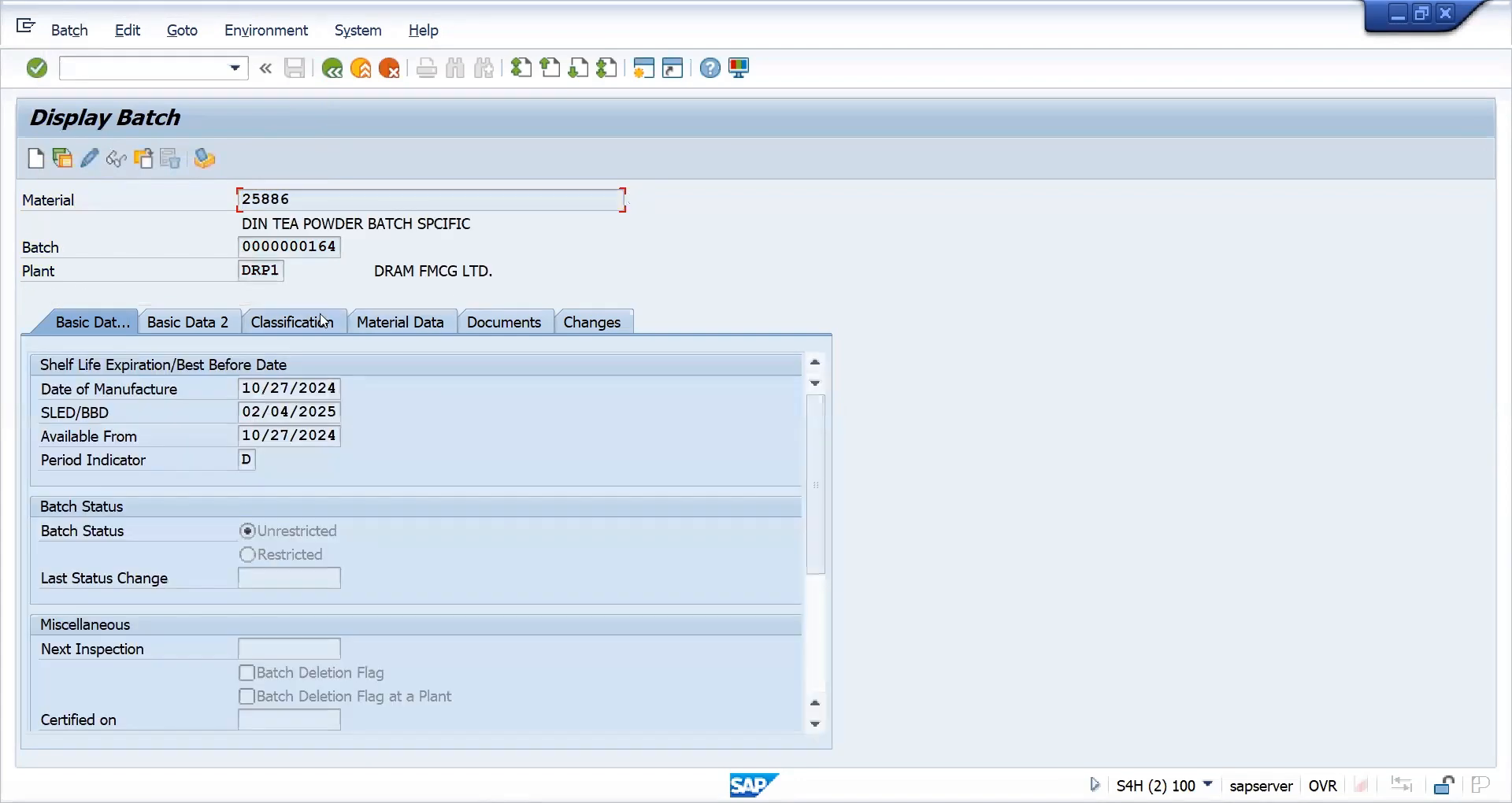
{"action": "left_click", "coordinate": [282, 326]}
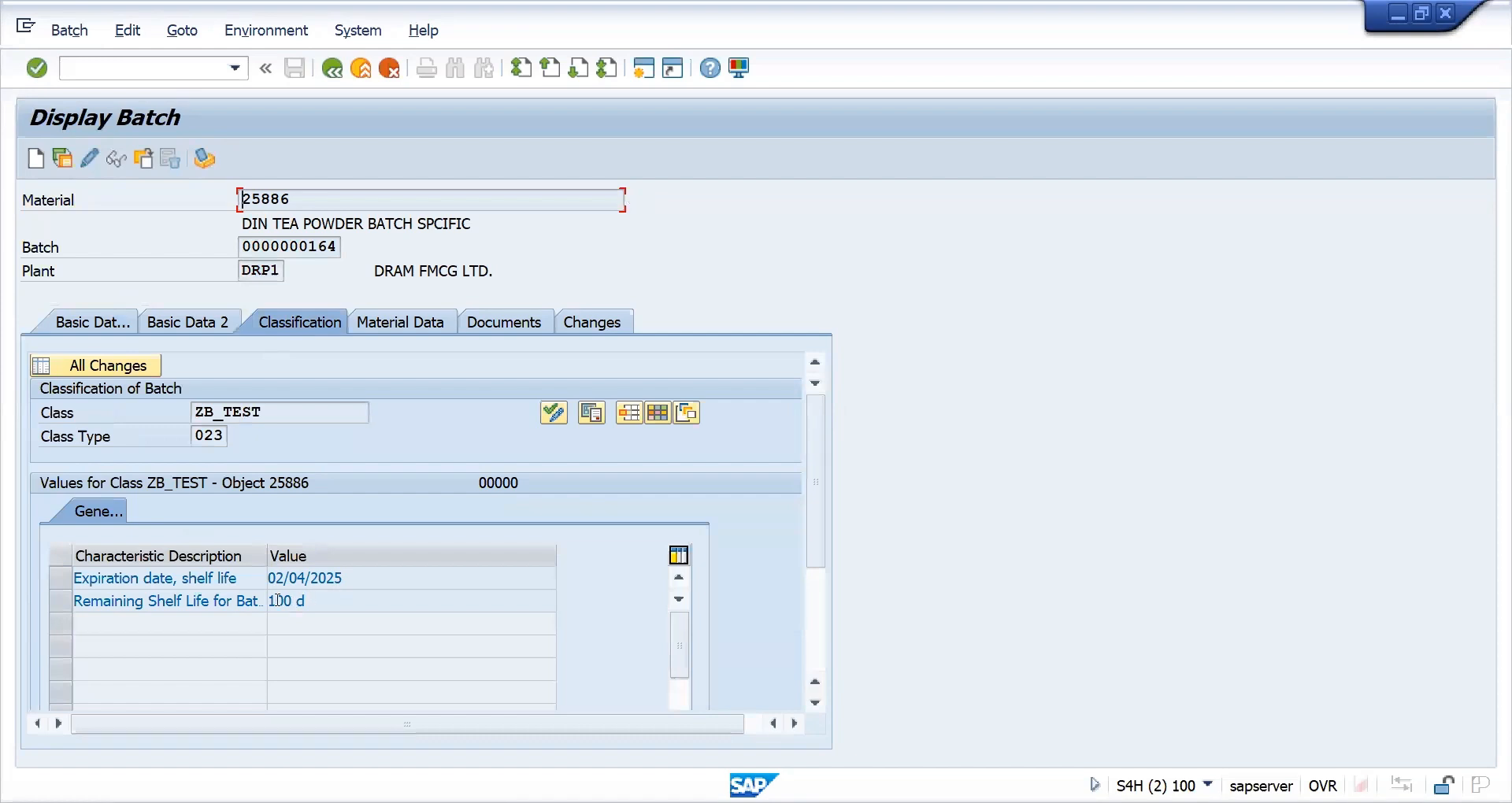
{"action": "left_click", "coordinate": [337, 69]}
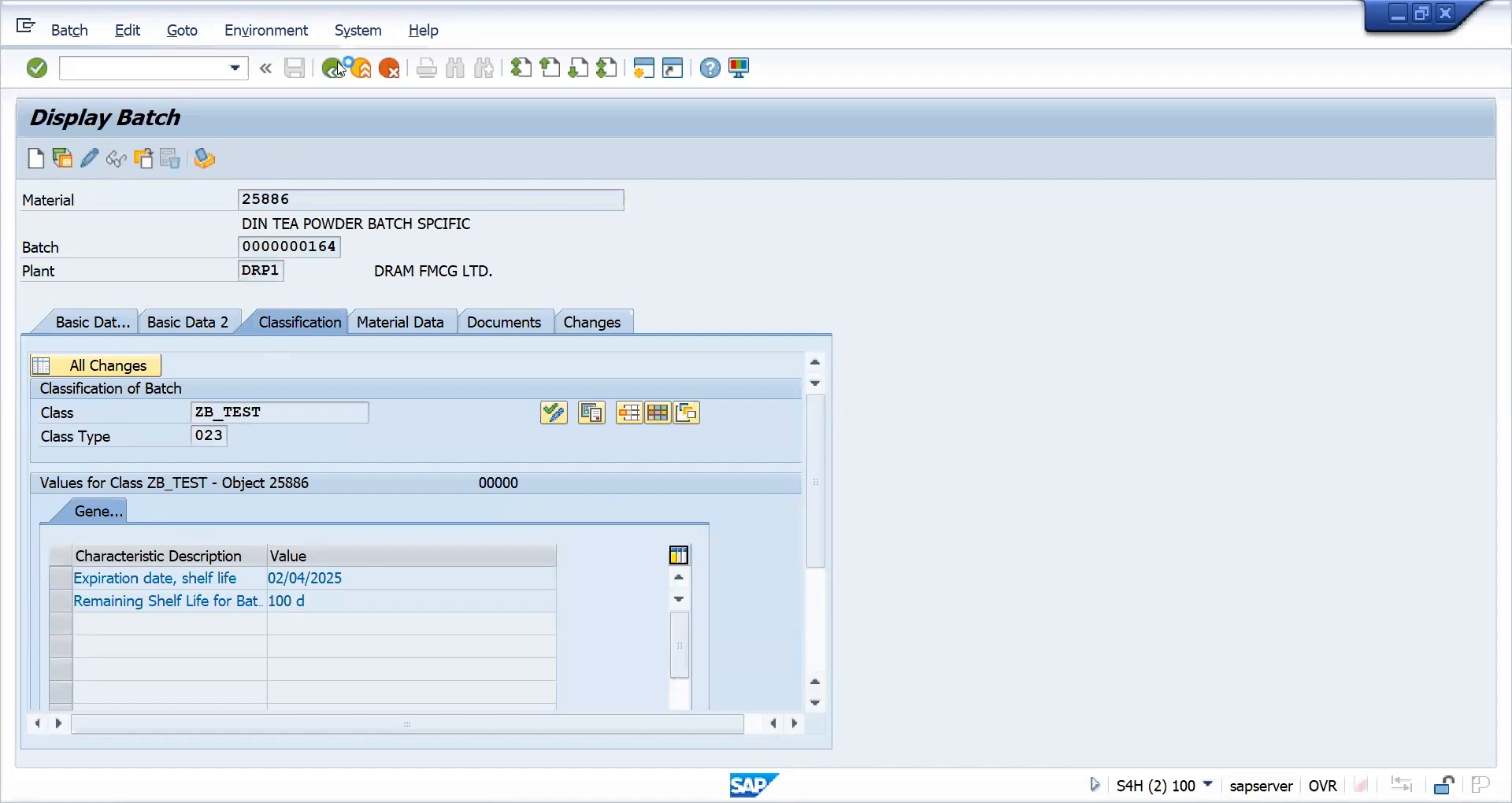
{"action": "left_click", "coordinate": [330, 247]}
{"action": "type", "text": "3"}
{"action": "key", "text": "Return"}
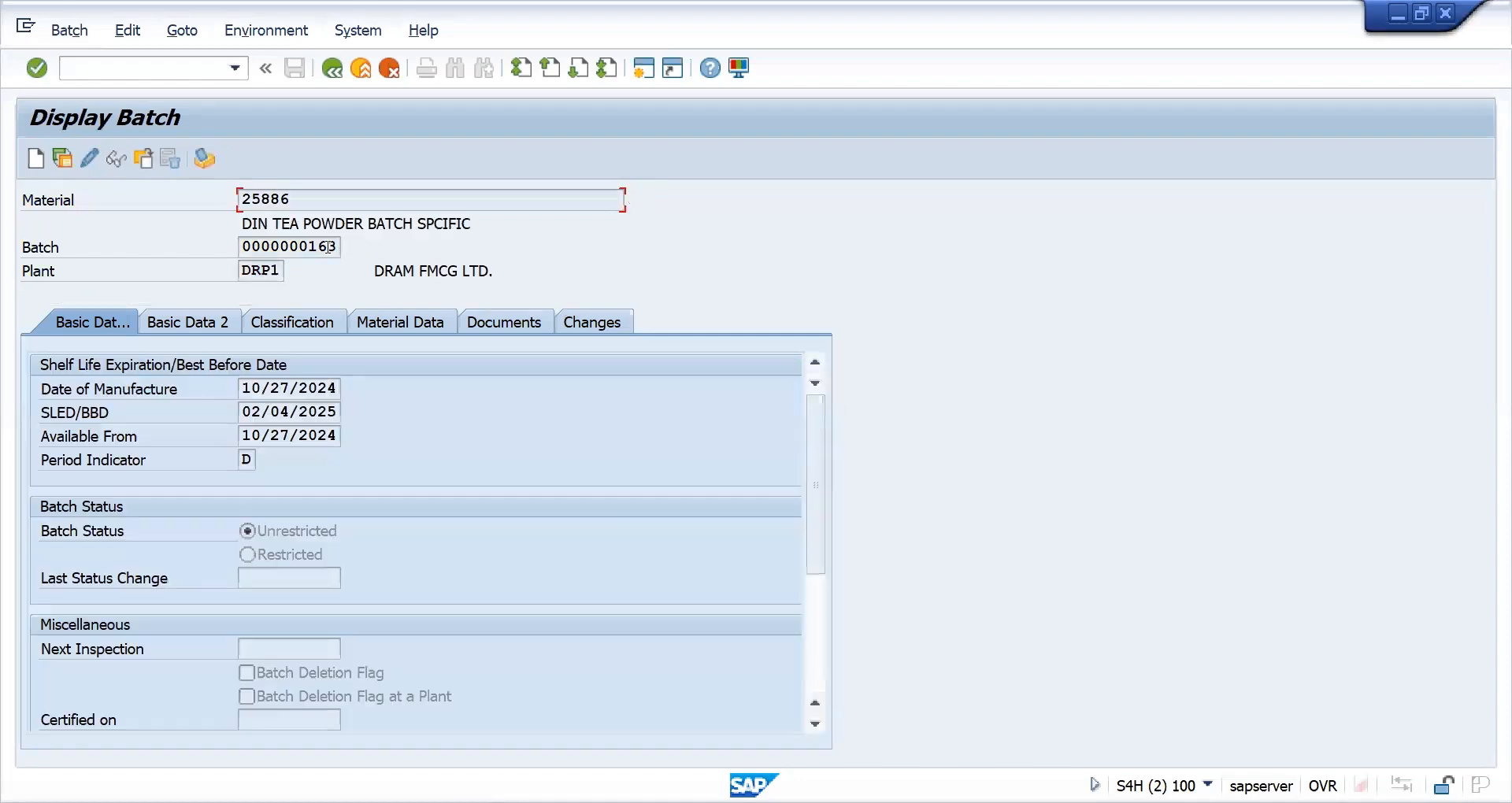
{"action": "left_click", "coordinate": [264, 325]}
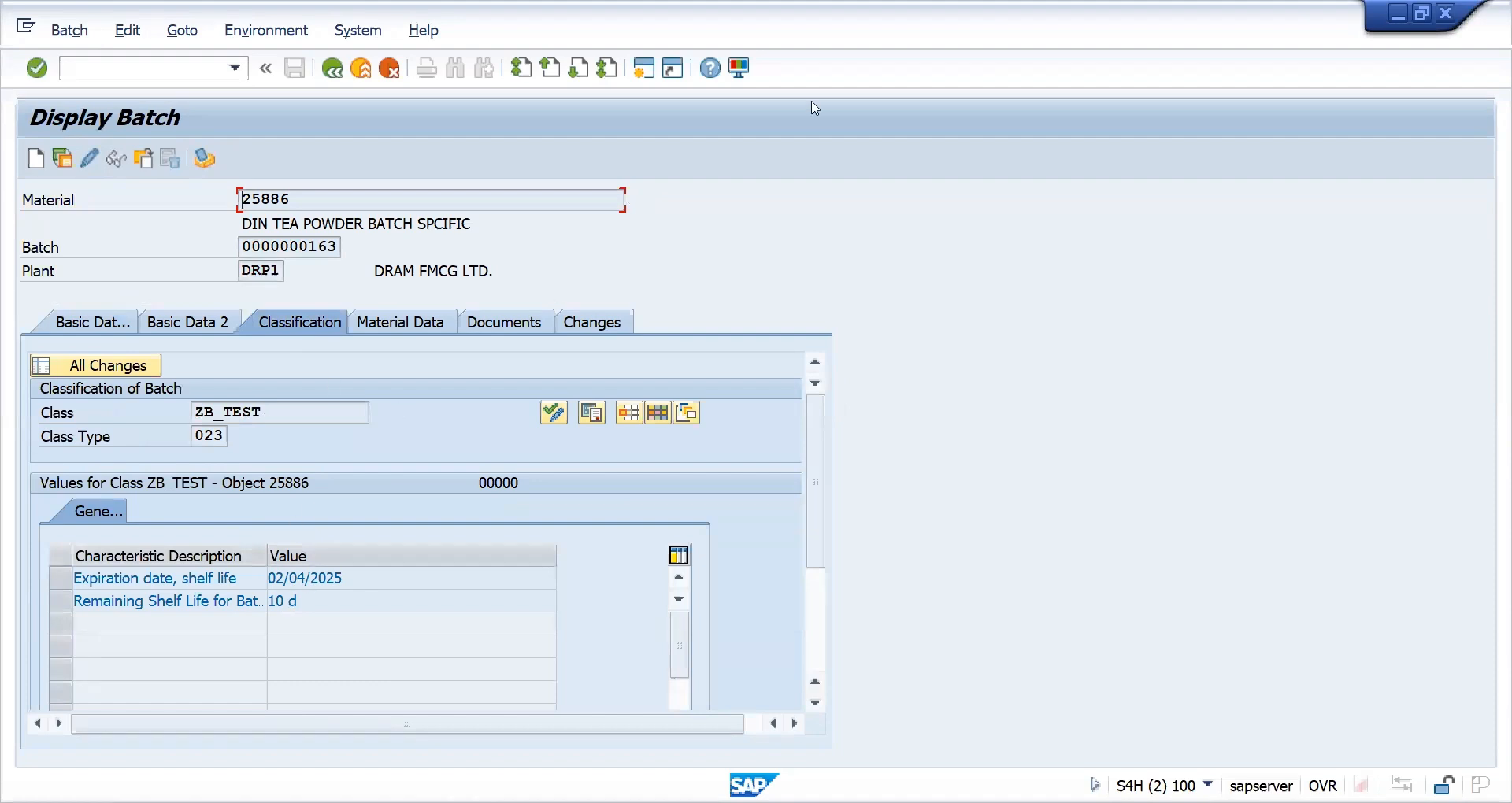
{"action": "key", "text": "alt+Tab"}
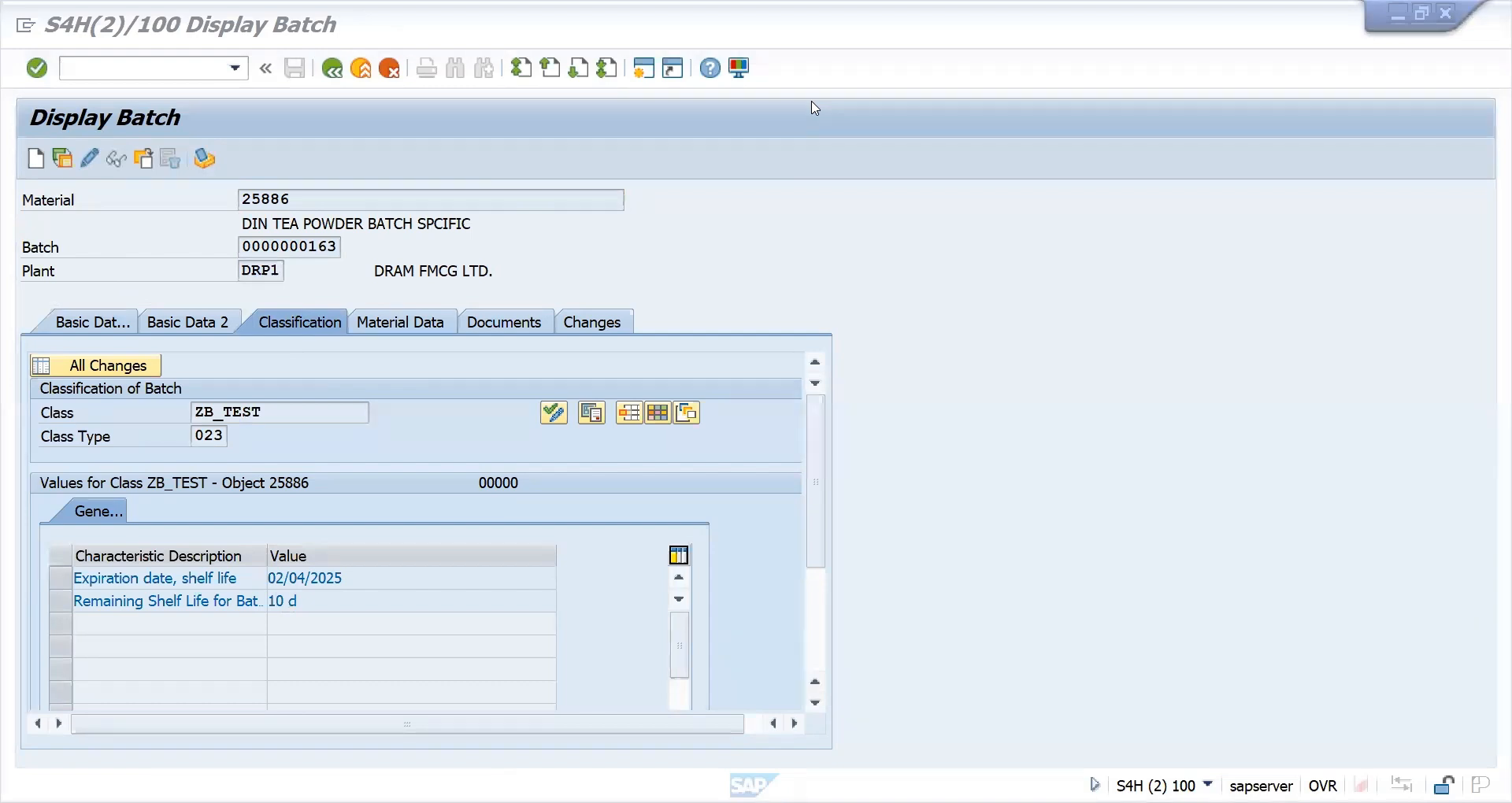
{"action": "key", "text": "alt+Tab"}
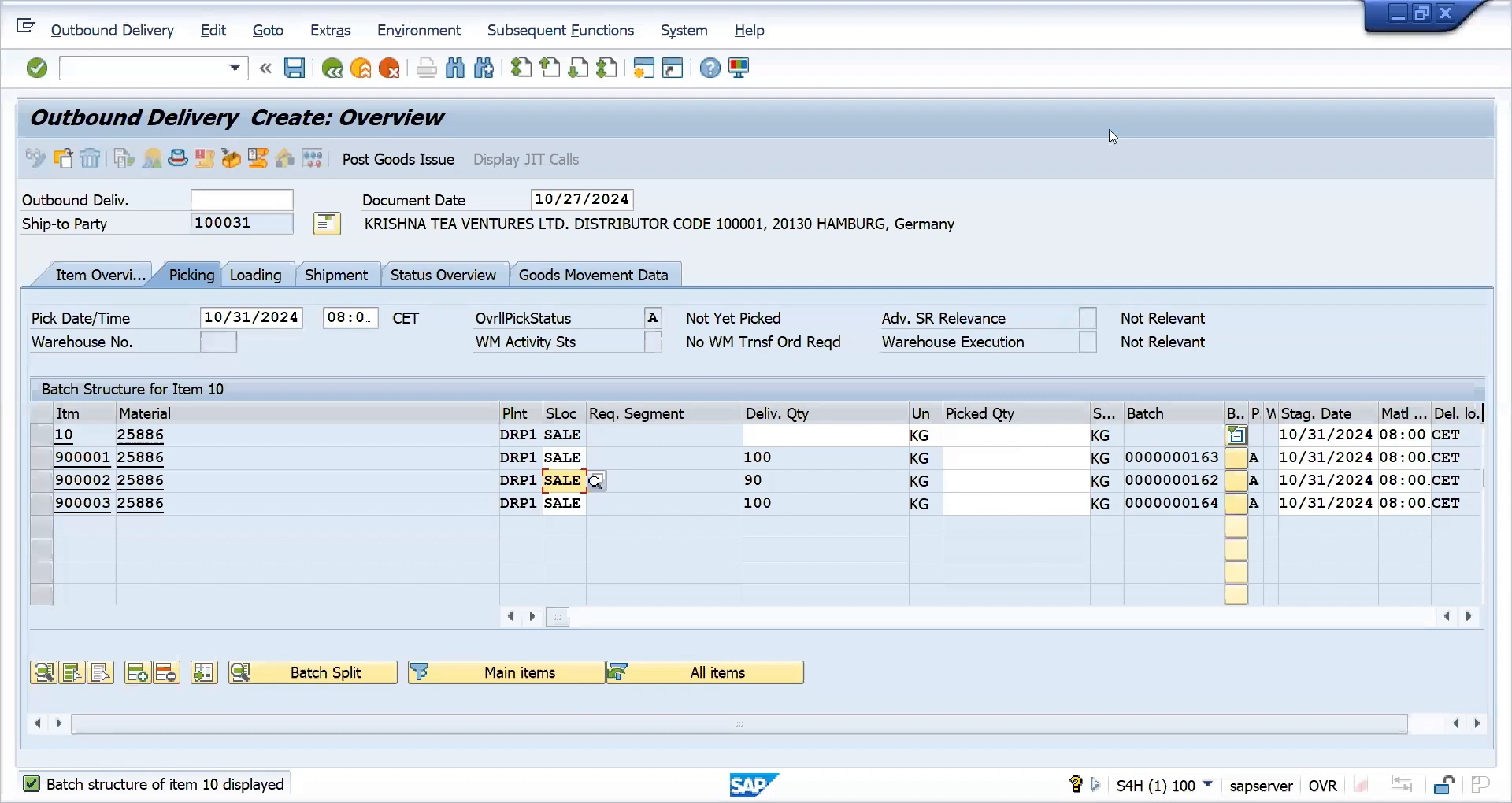
{"action": "key", "text": "alt+Tab"}
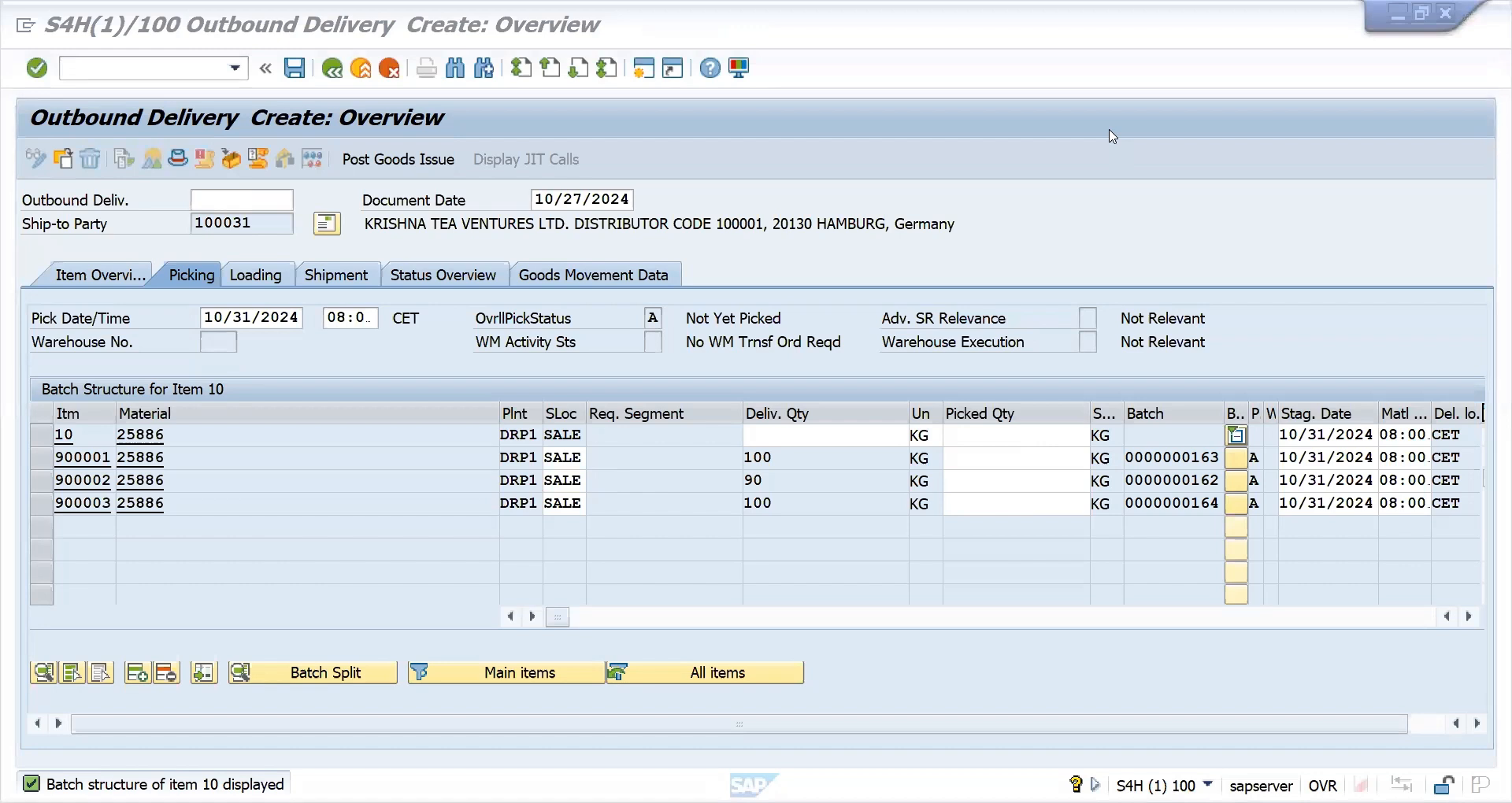
{"action": "key", "text": "alt+Tab"}
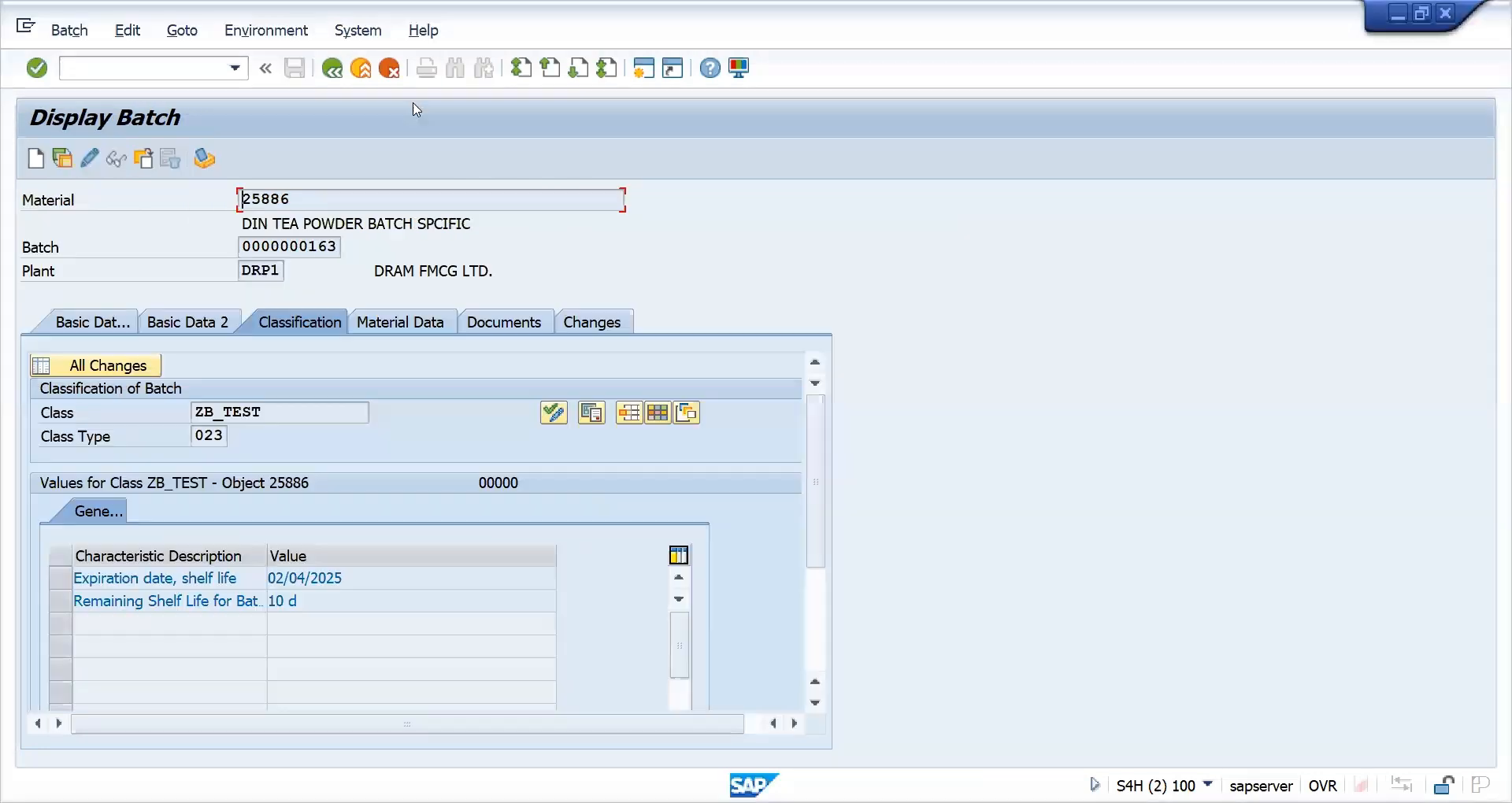
{"action": "left_click", "coordinate": [332, 69]}
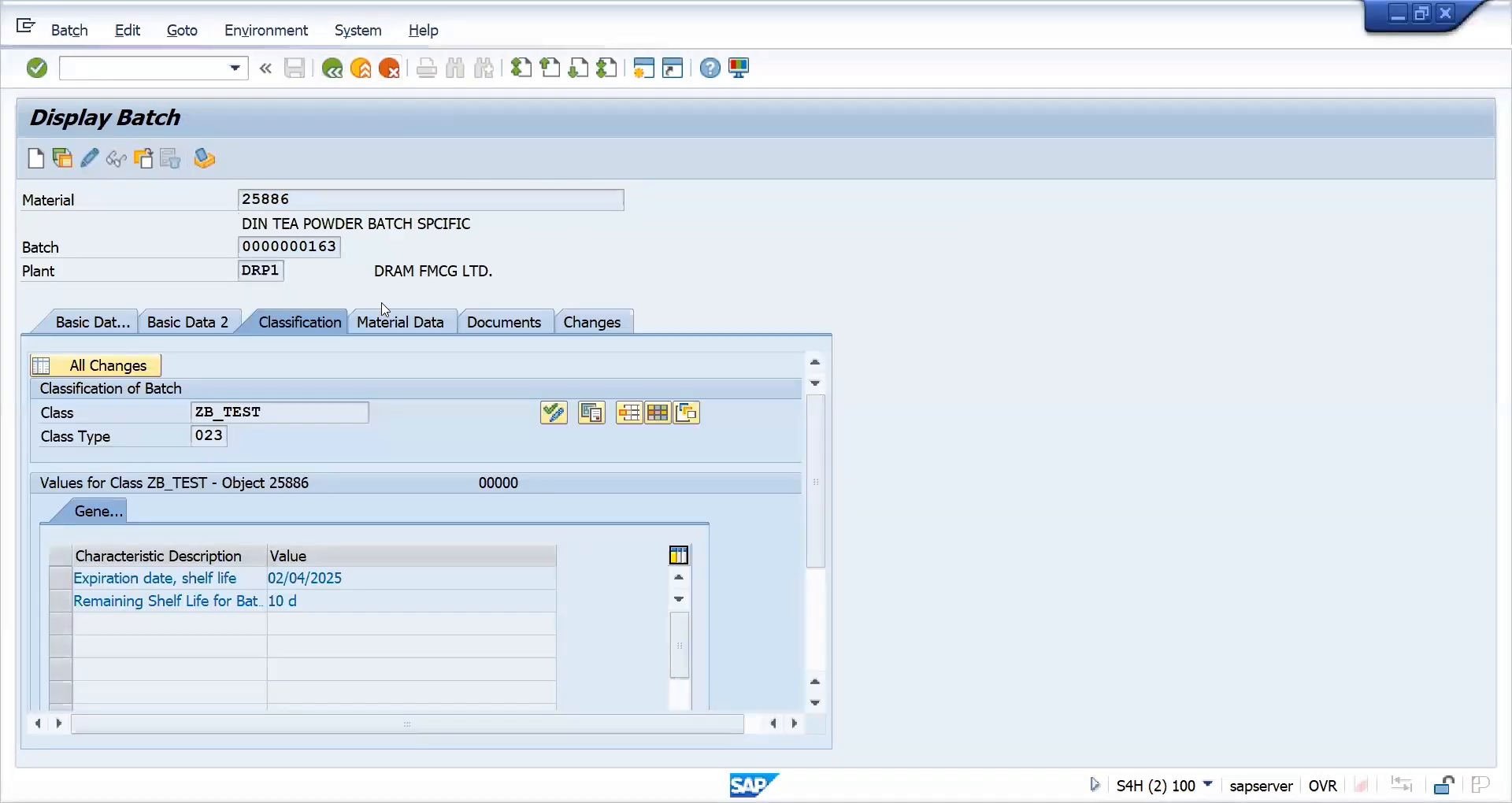
{"action": "left_click", "coordinate": [330, 249]}
{"action": "key", "text": "Return"}
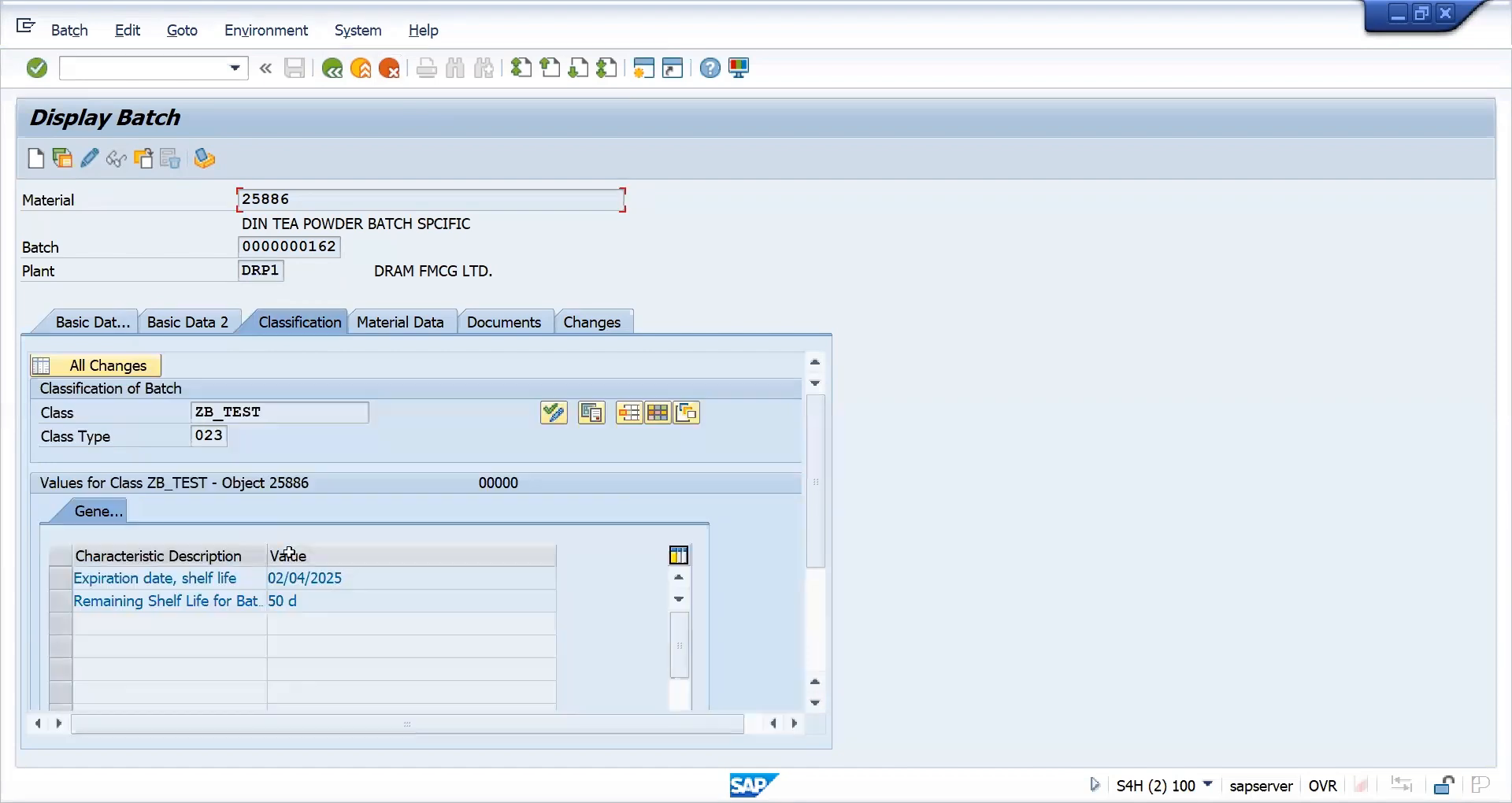
{"action": "left_click", "coordinate": [340, 71]}
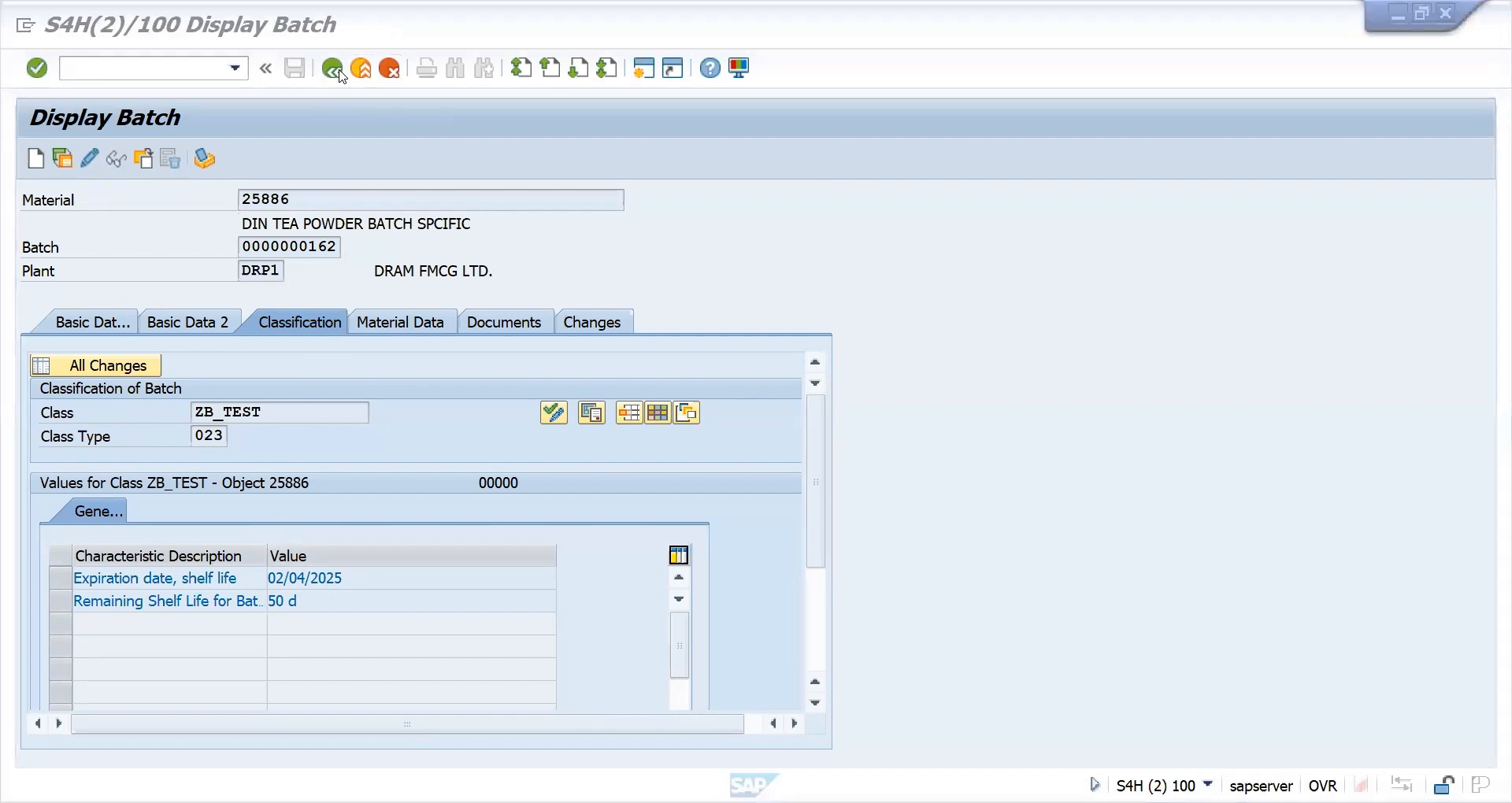
{"action": "left_click", "coordinate": [1011, 462]}
{"action": "type", "text": "100"}
{"action": "left_click", "coordinate": [983, 482]}
{"action": "type", "text": "90"}
{"action": "left_click", "coordinate": [952, 510]}
{"action": "type", "text": "100"}
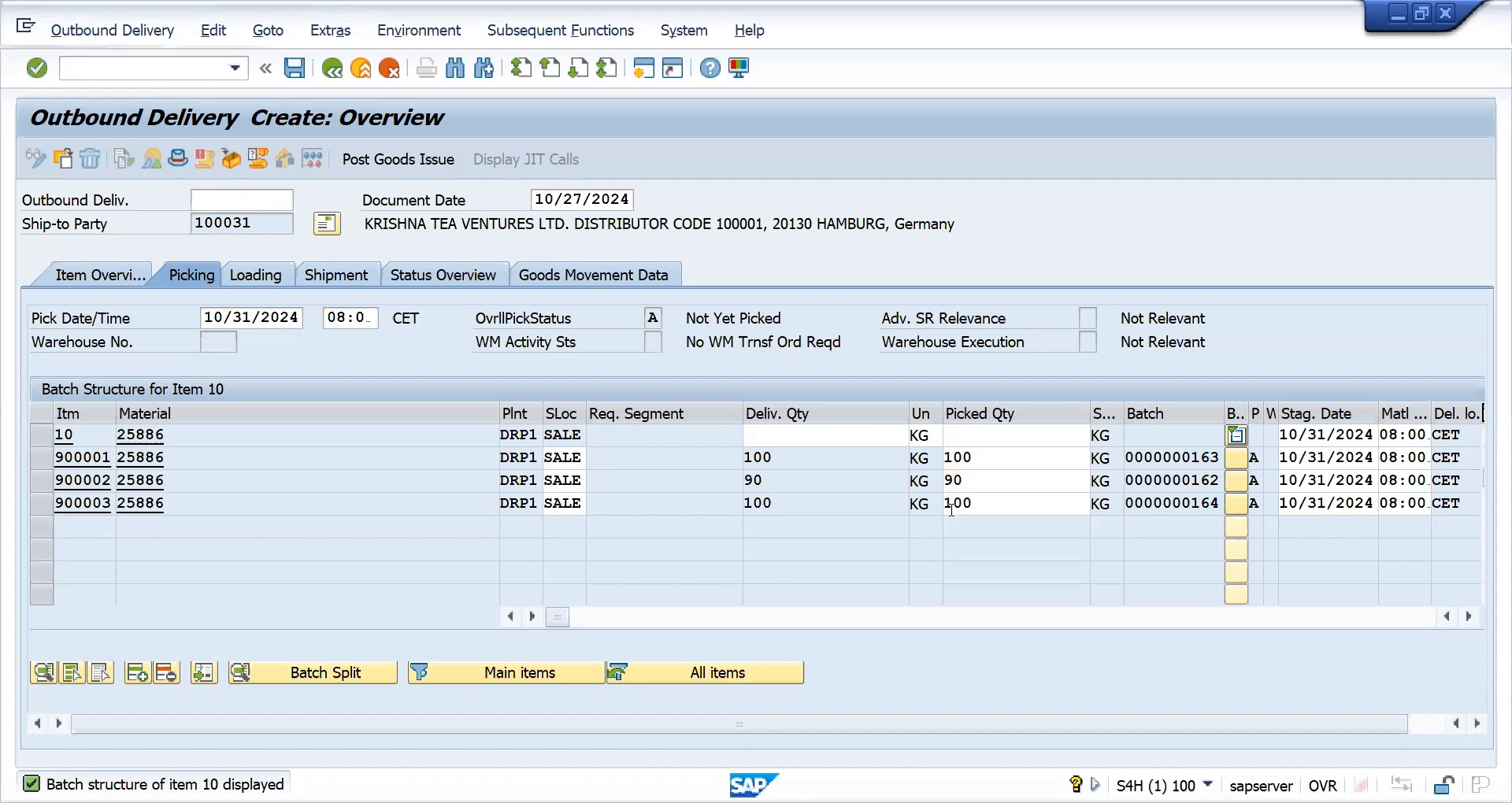
{"action": "key", "text": "Return"}
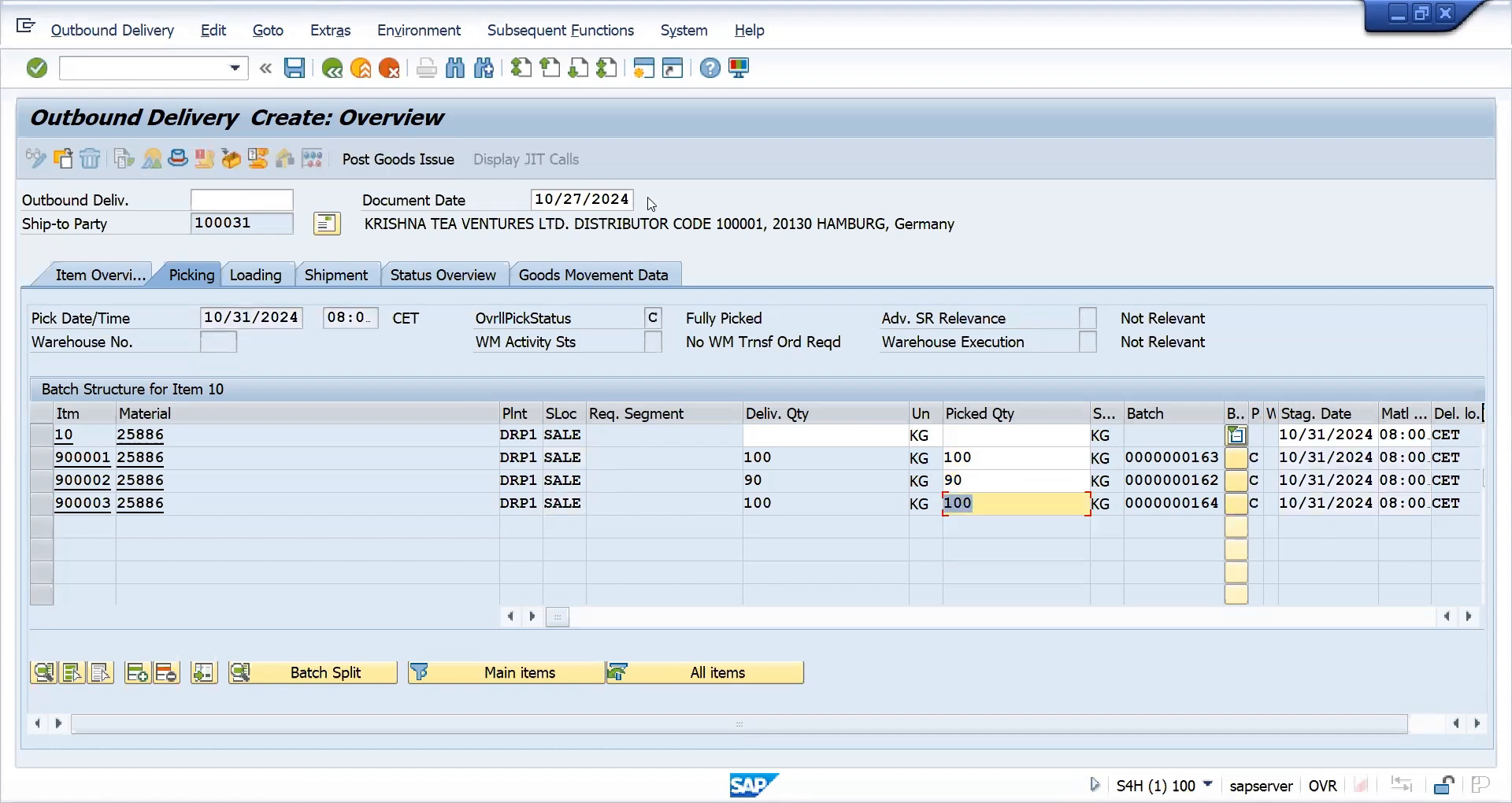
{"action": "left_click", "coordinate": [403, 161]}
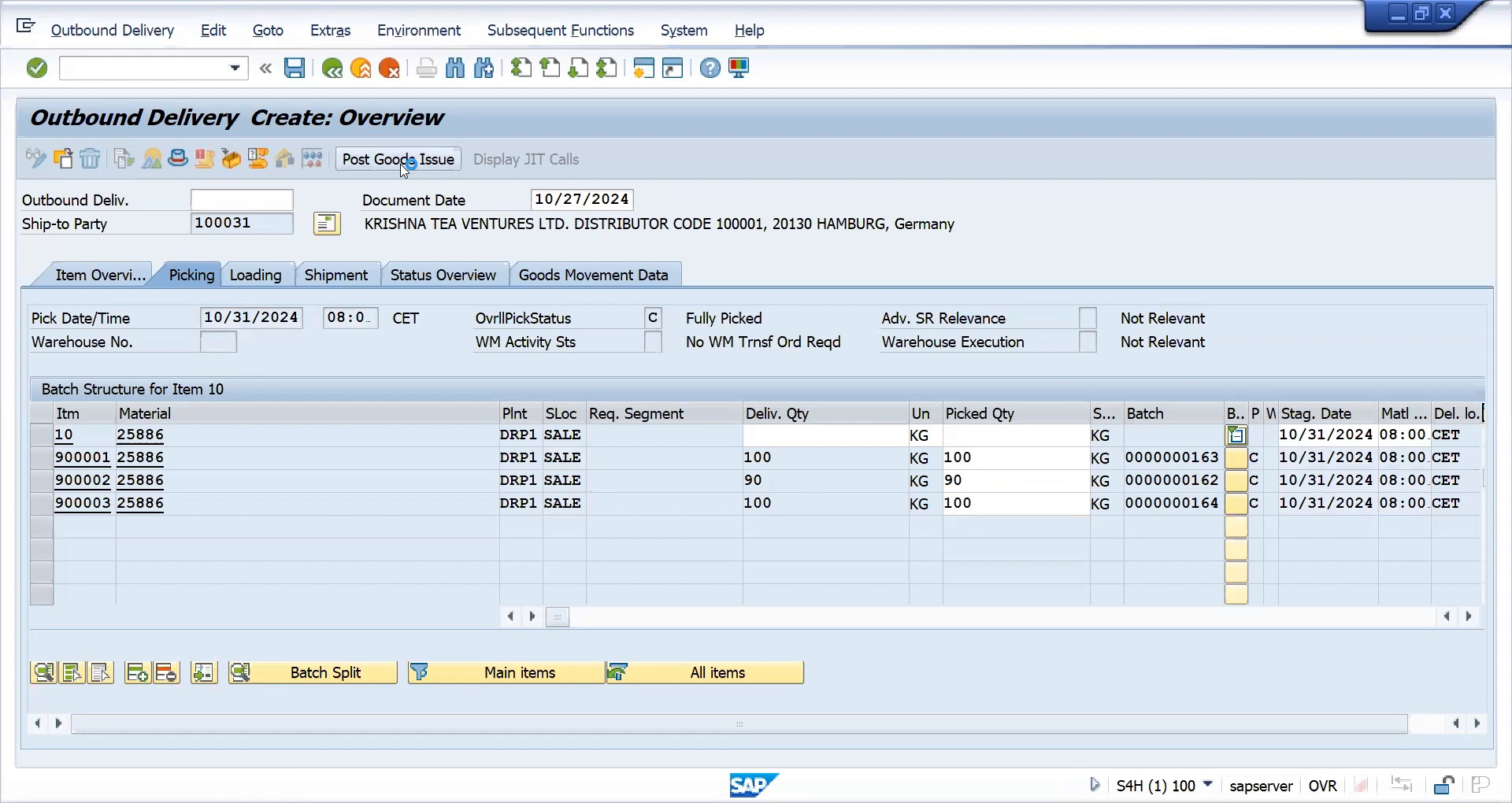
Create the F2 invoice for the outbound delivery with VF01 and save it.
{"action": "left_click", "coordinate": [151, 73]}
{"action": "type", "text": "/NVF01"}
{"action": "key", "text": "Return"}
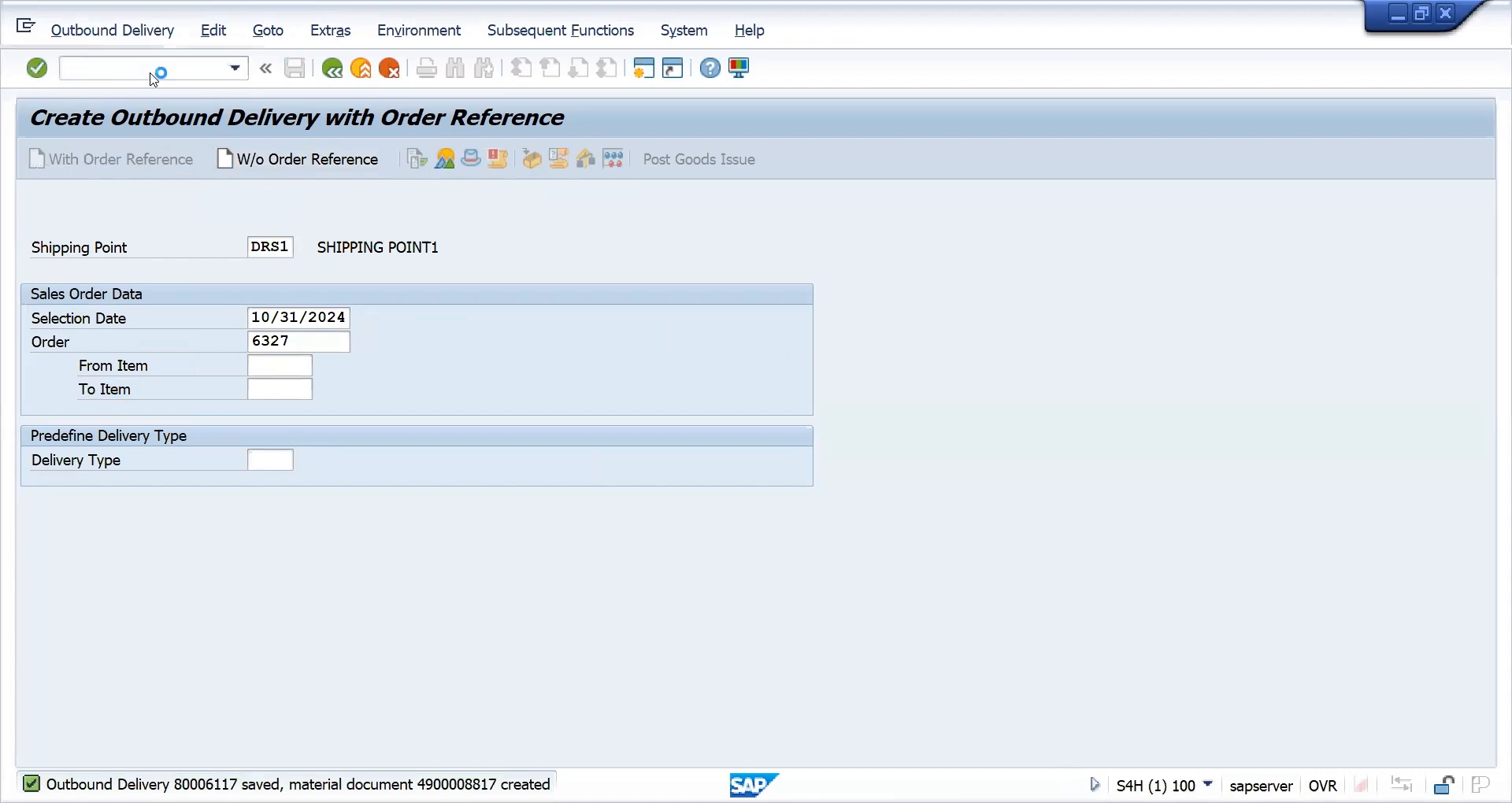
{"action": "key", "text": "Return"}
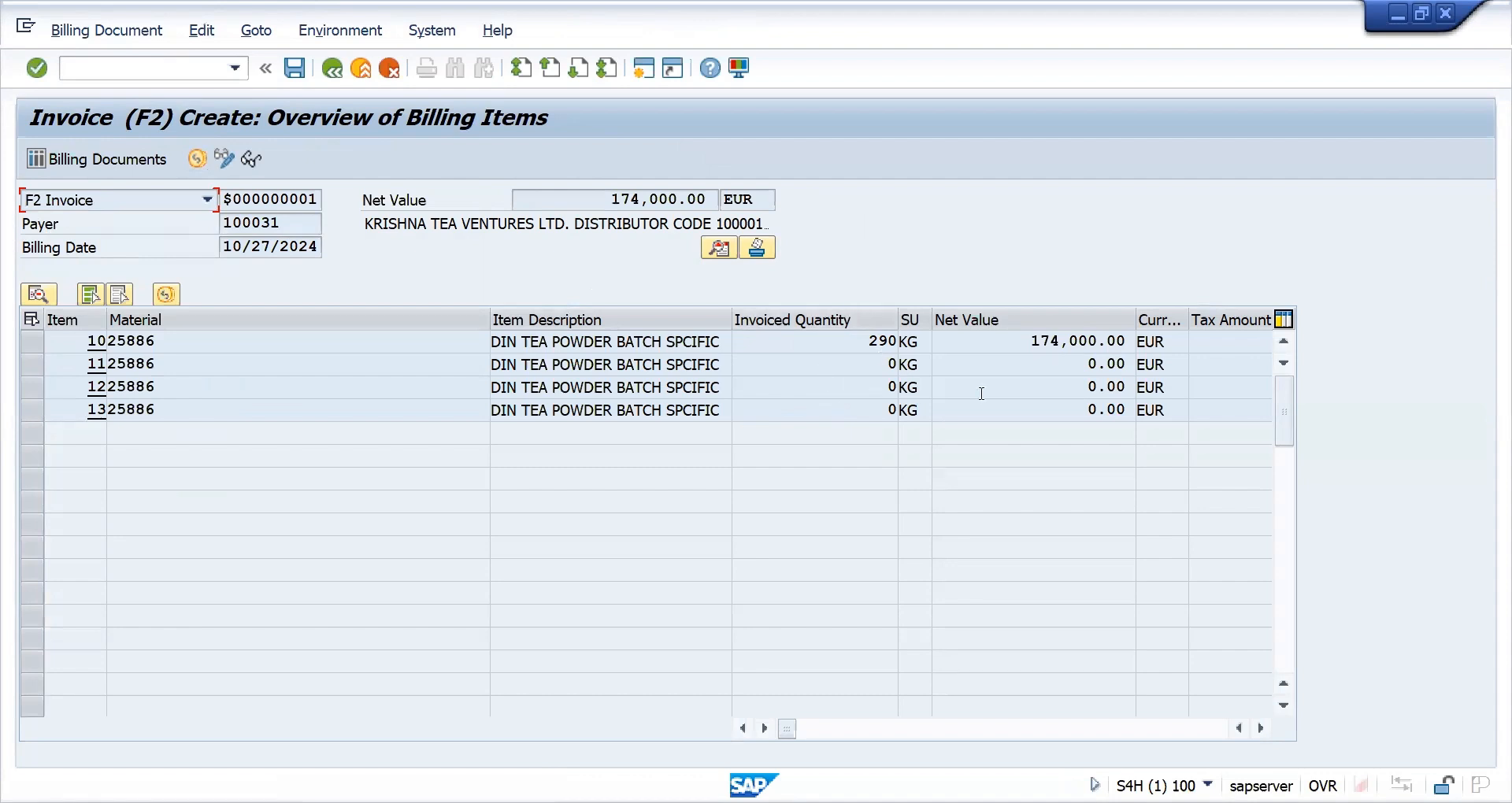
{"action": "left_click", "coordinate": [293, 68]}
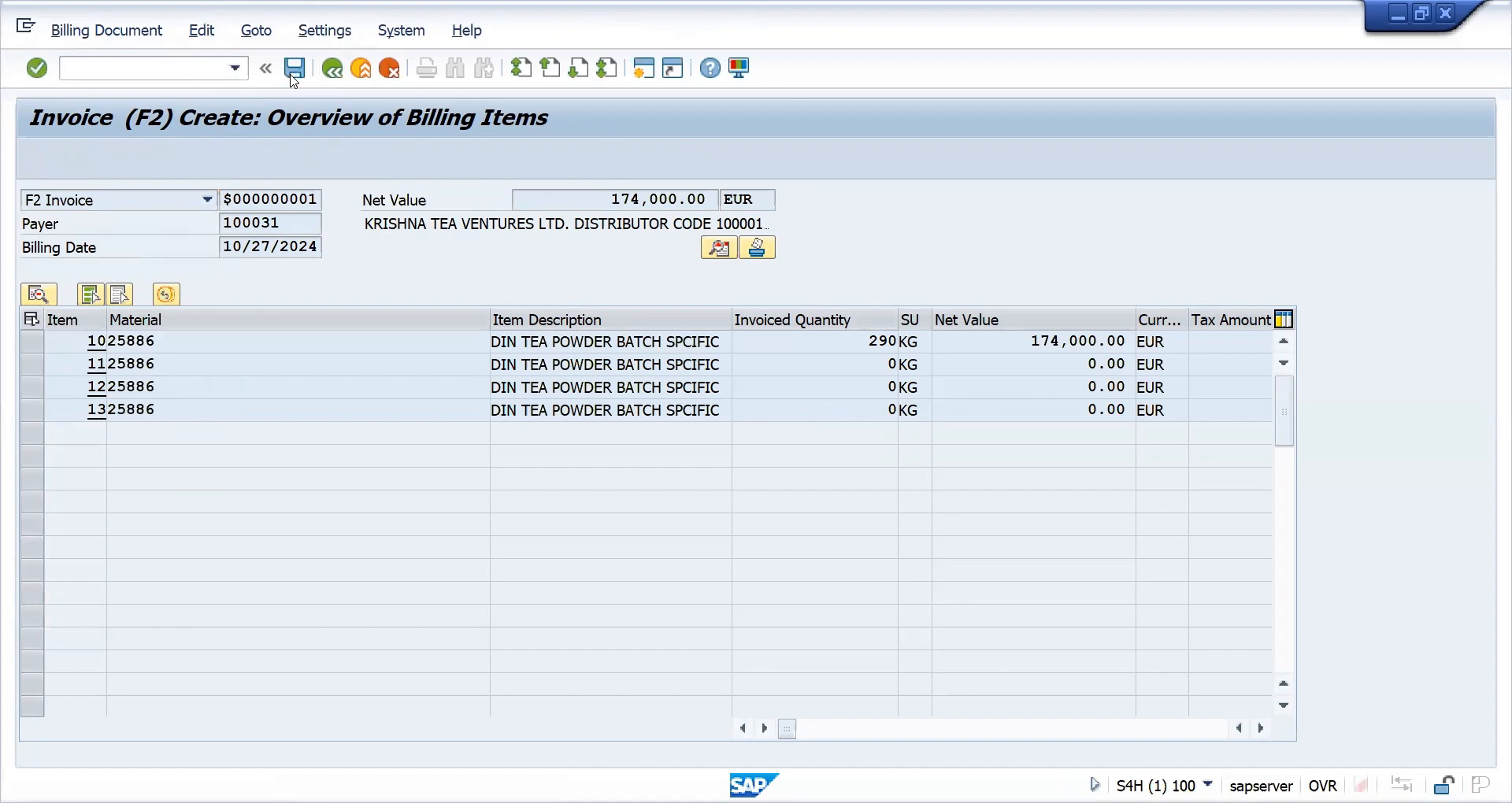
Start creating a new sales order with transaction VA01.
{"action": "left_click", "coordinate": [166, 70]}
{"action": "type", "text": "/N"}
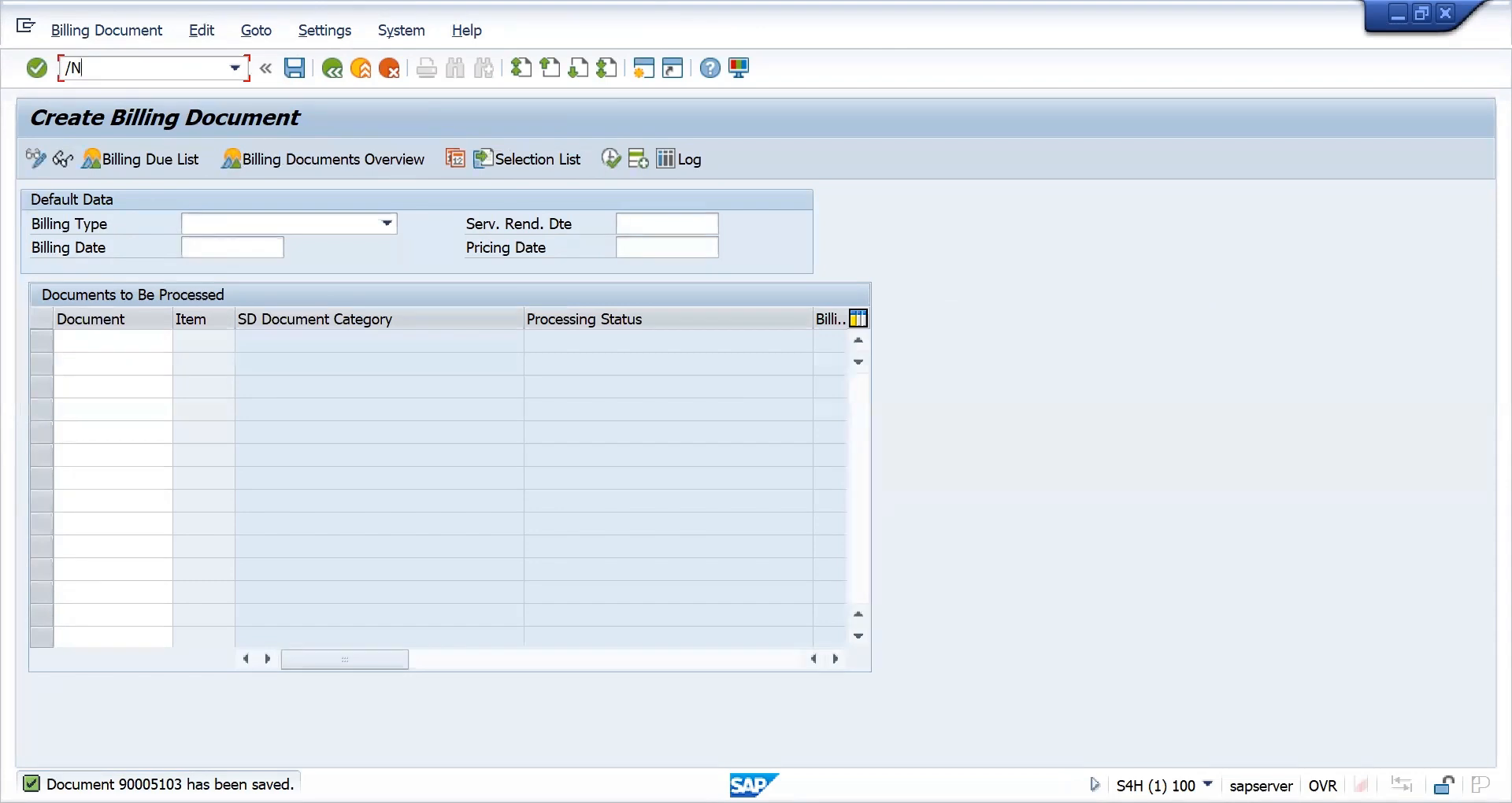
{"action": "type", "text": "VA01"}
{"action": "key", "text": "Return"}
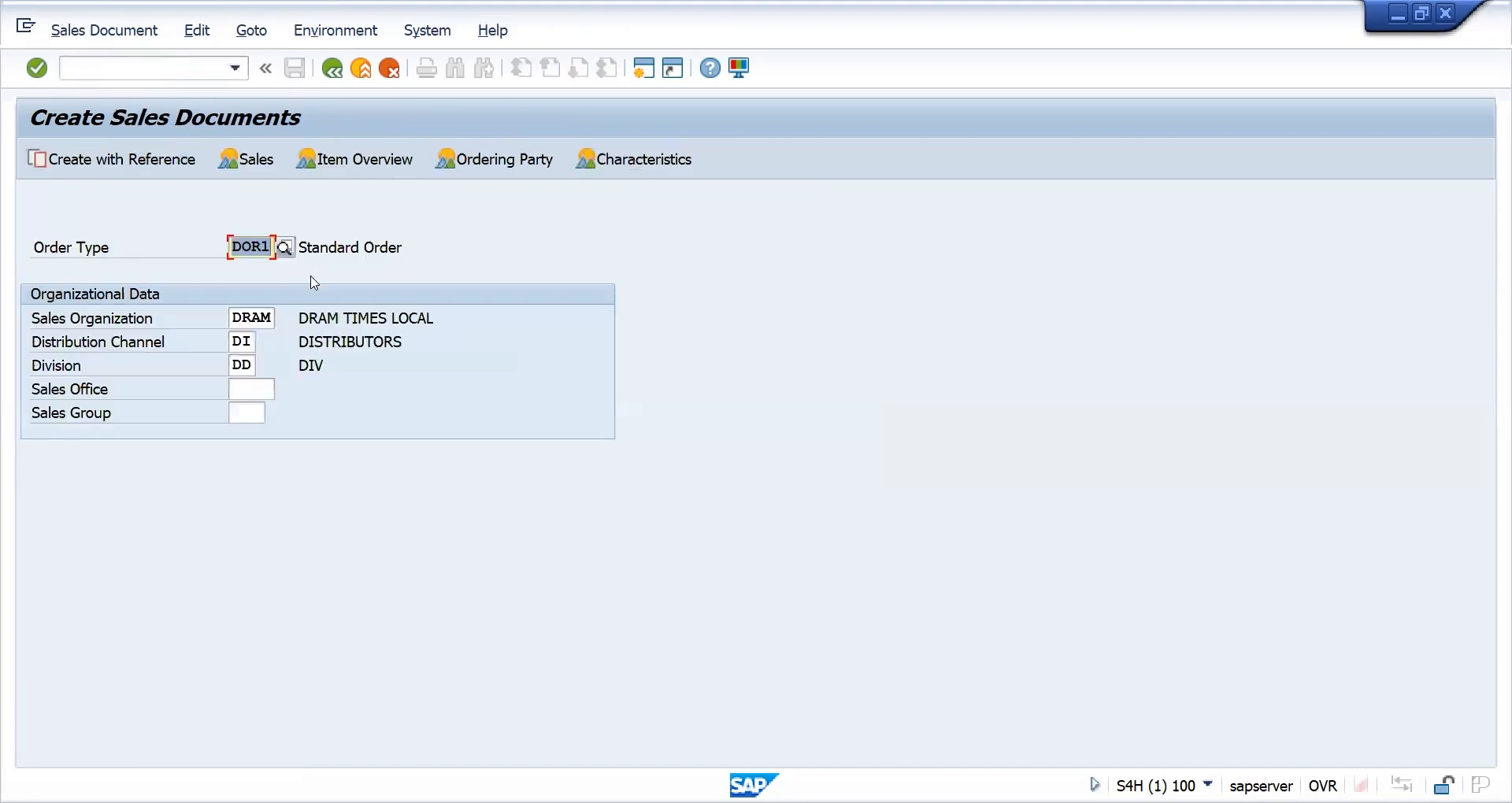